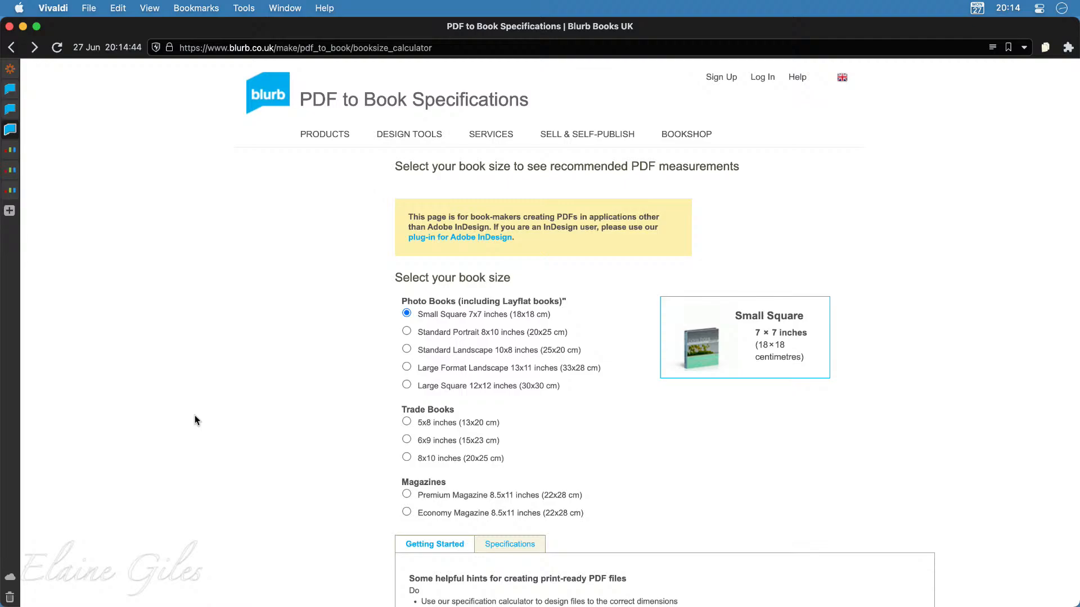
Step: Select the Large Format Landscape 13x11 inches photo book size and open its specification settings
scroll(212, 460, "down", 3)
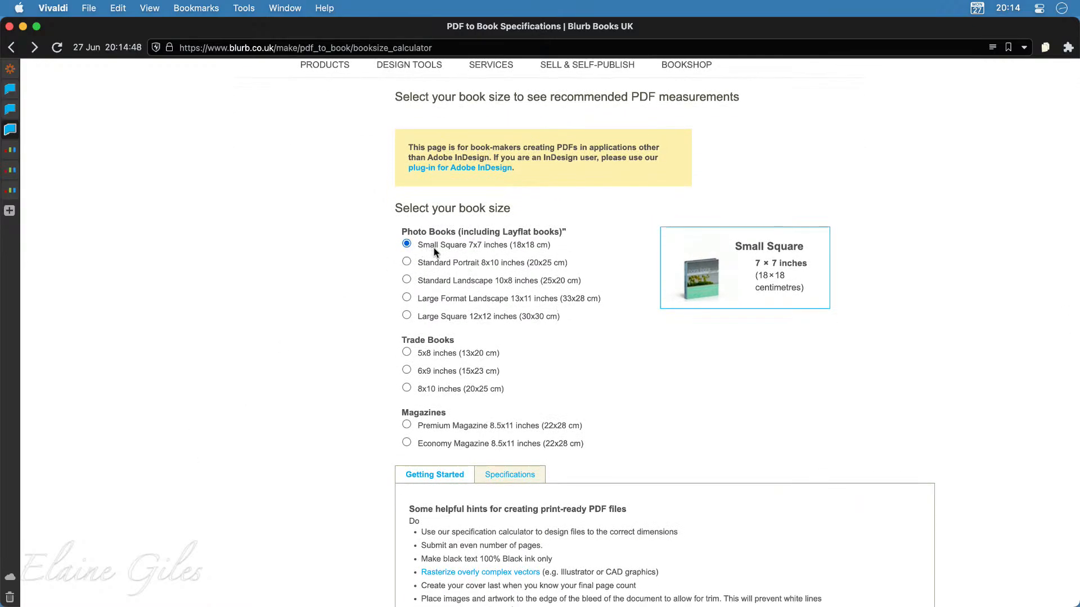
left_click(405, 298)
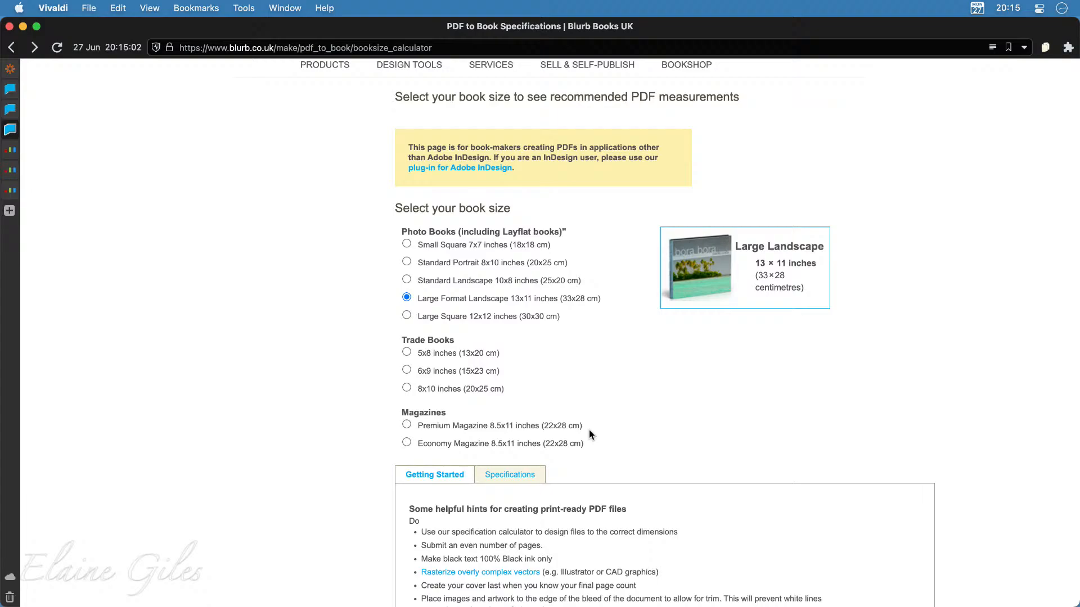
scroll(603, 426, "down", 5)
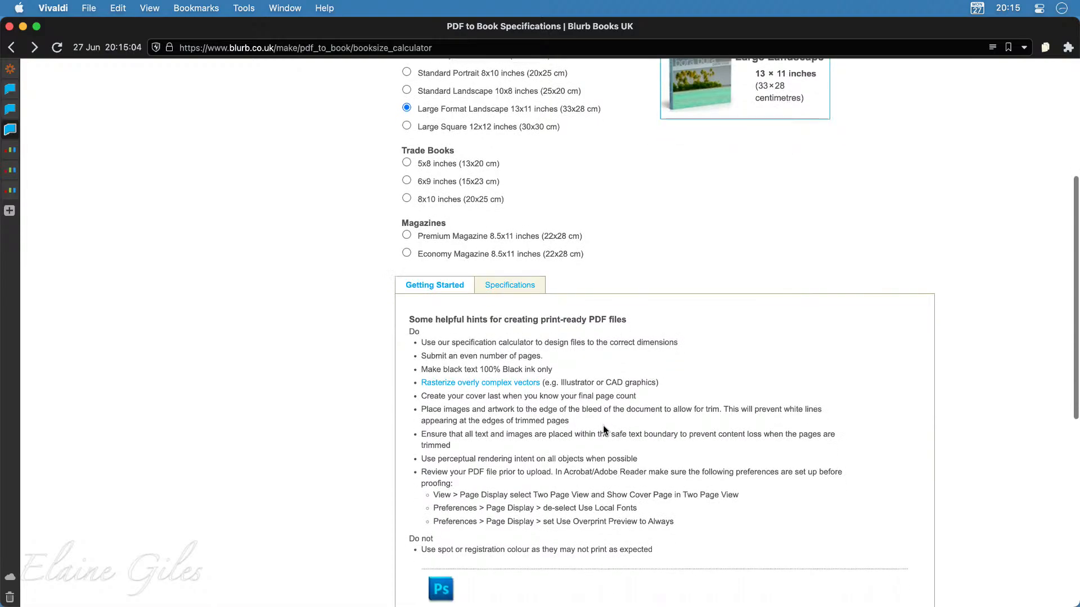
scroll(602, 425, "down", 1)
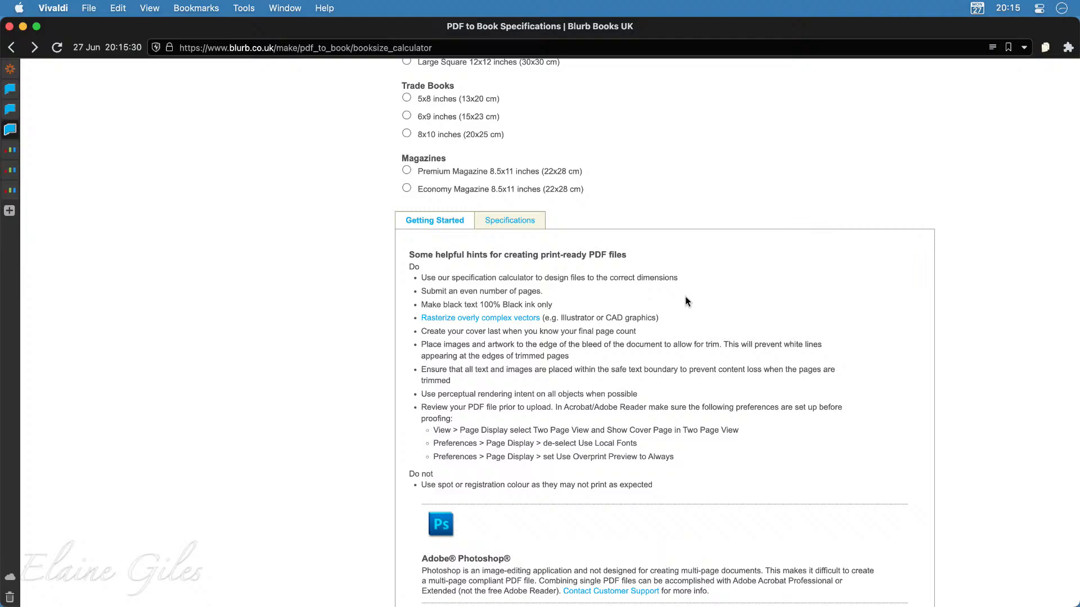
left_click(507, 223)
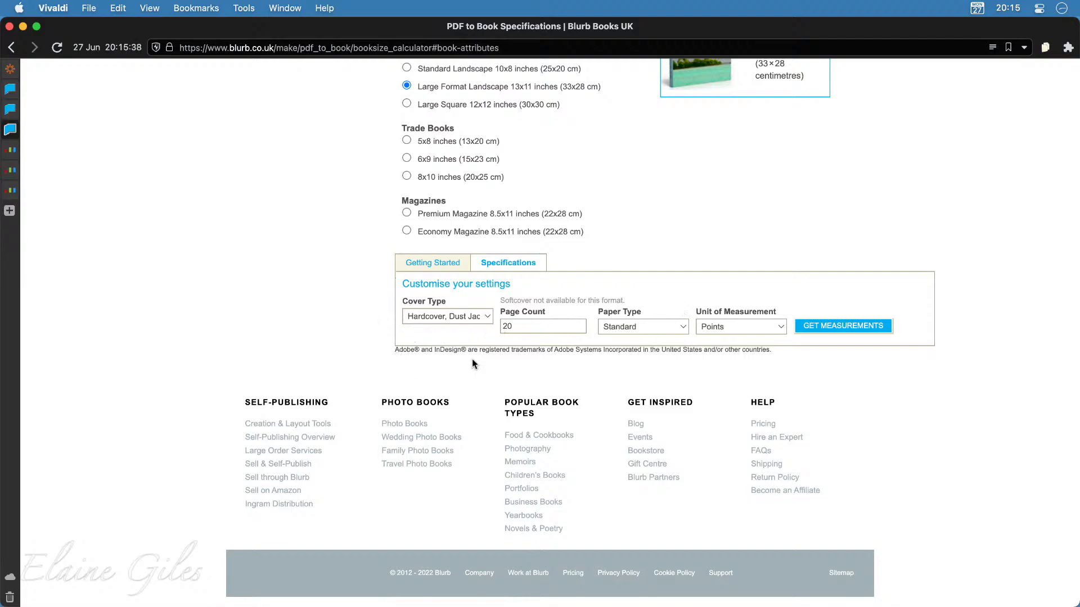
Step: Set the cover type to Hardcover, ImageWrap and the page count to 40
left_click(479, 319)
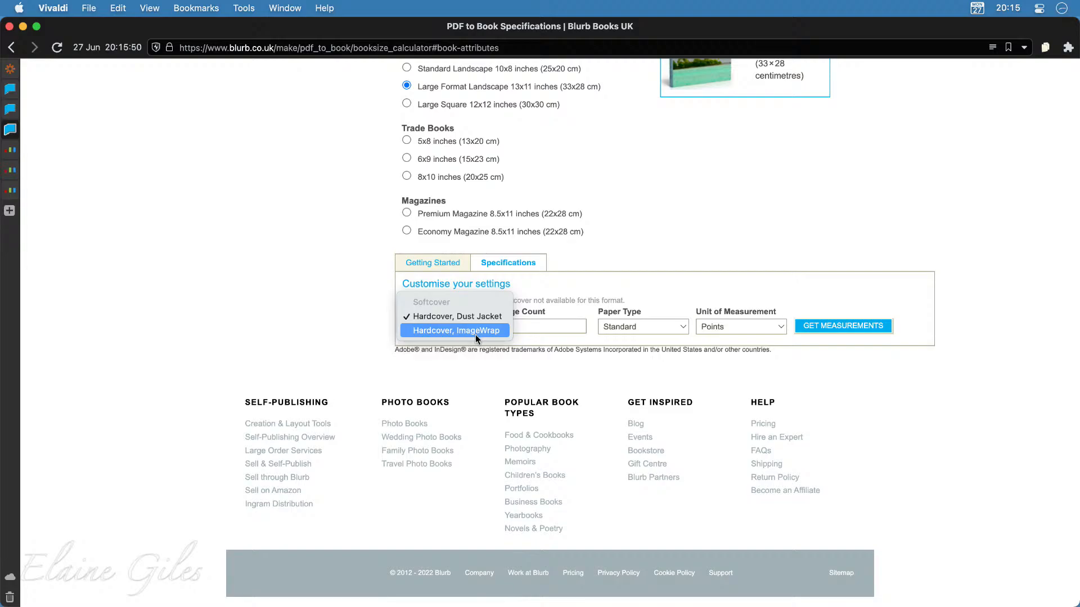
left_click(474, 335)
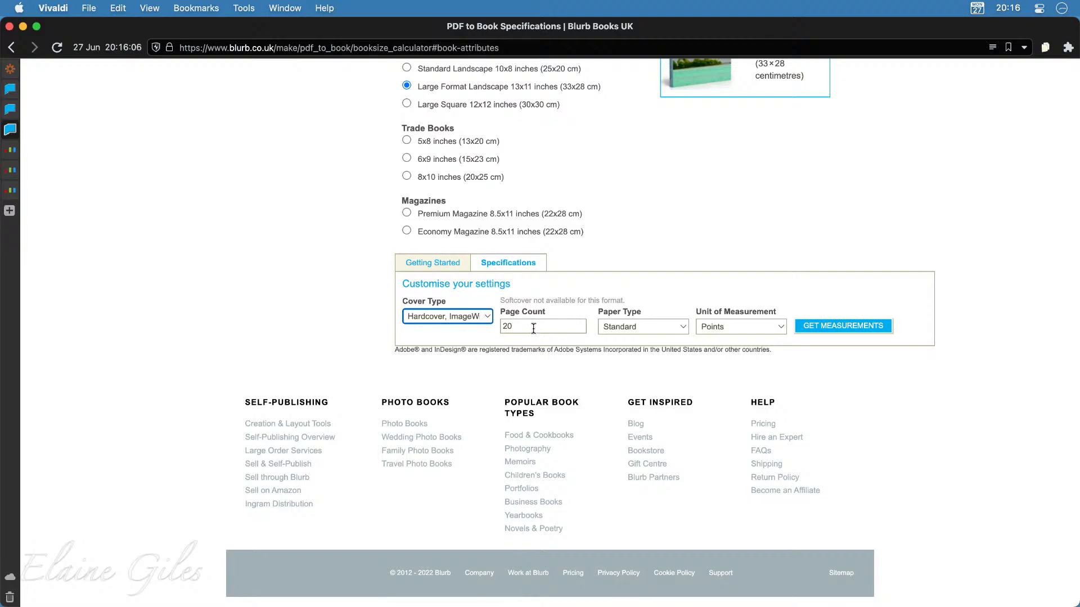
key("Tab")
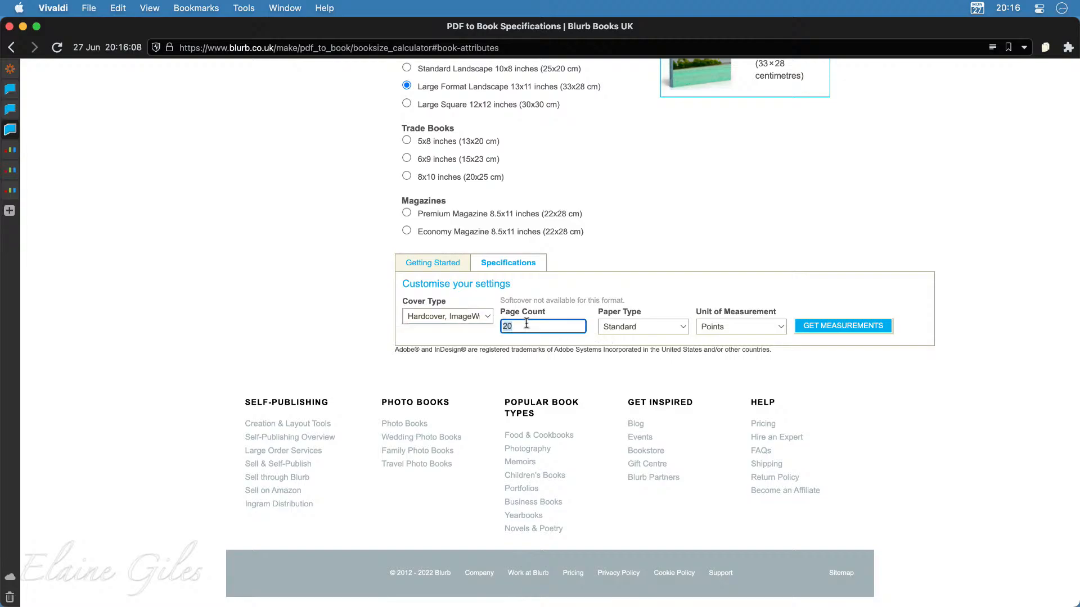
type("40")
Step: Keep the Standard paper type, set the unit of measurement to Centimetres and get the book's measurements
left_click(677, 326)
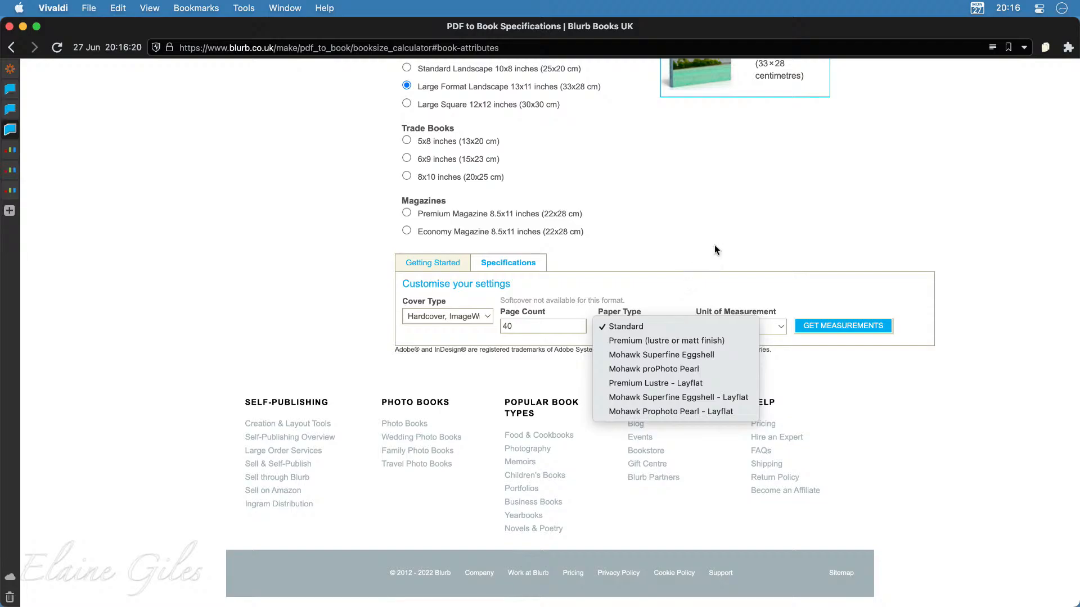
key("Escape")
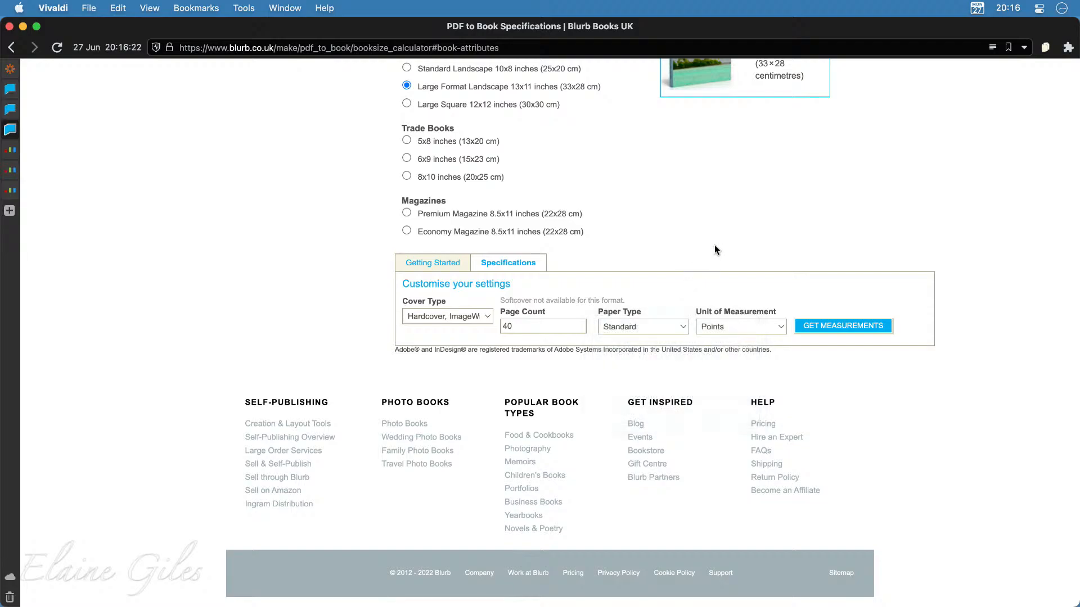
left_click(768, 328)
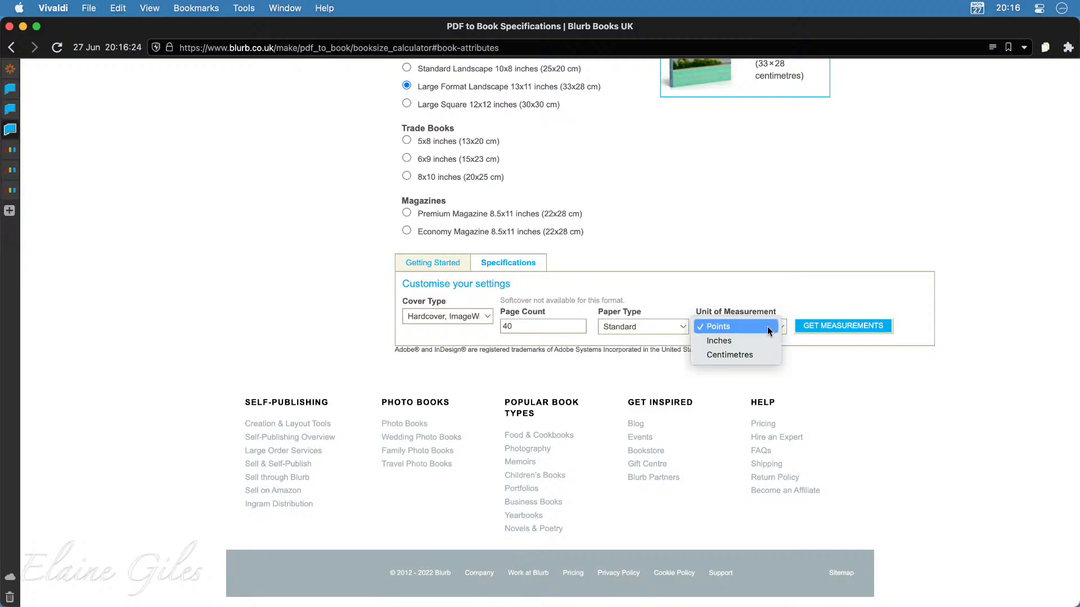
left_click(765, 358)
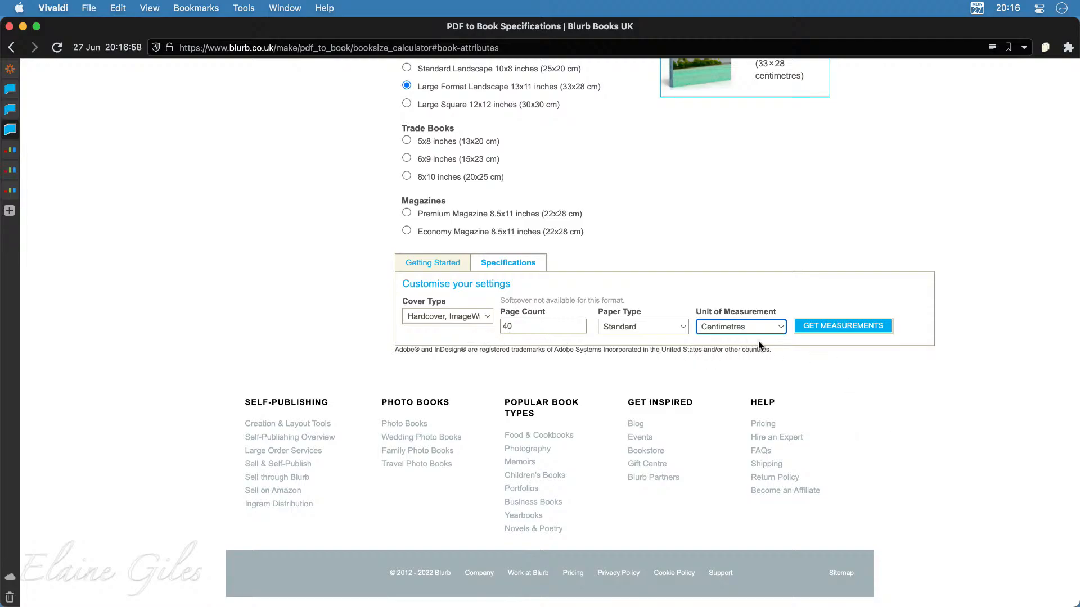
left_click(852, 332)
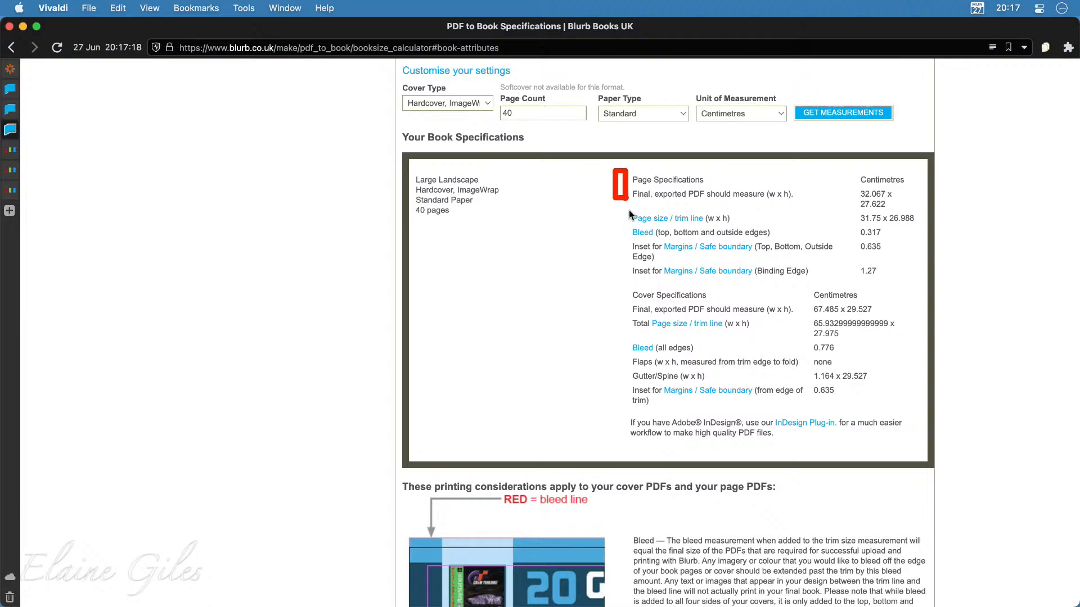
mouse_move(629, 212)
left_mouse_down()
mouse_move(840, 286)
mouse_move(926, 279)
left_mouse_up()
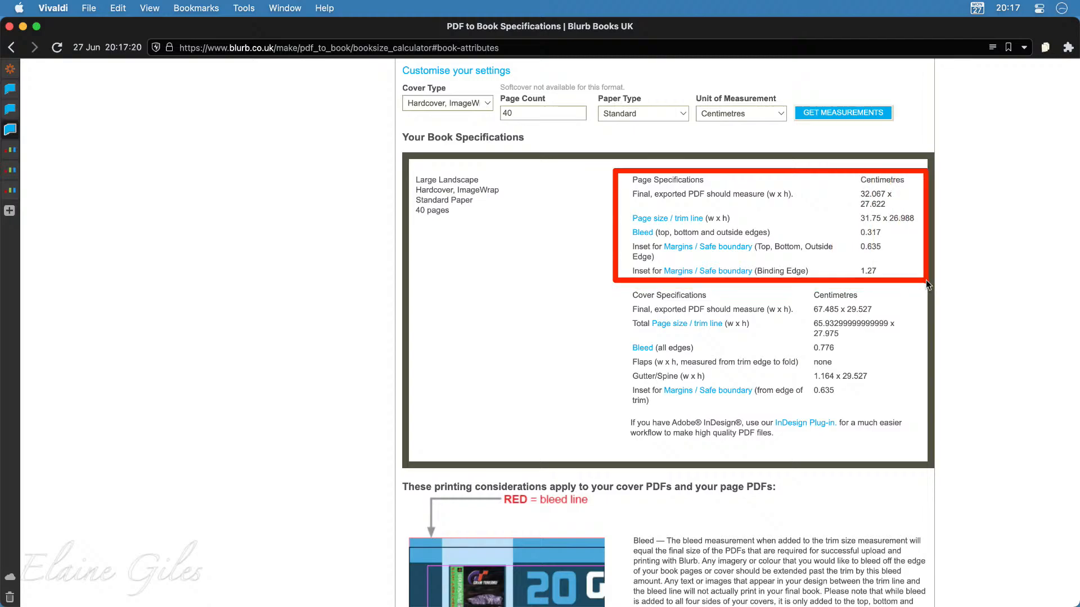
mouse_move(624, 296)
left_mouse_down()
mouse_move(872, 362)
mouse_move(882, 396)
mouse_move(907, 411)
left_mouse_up()
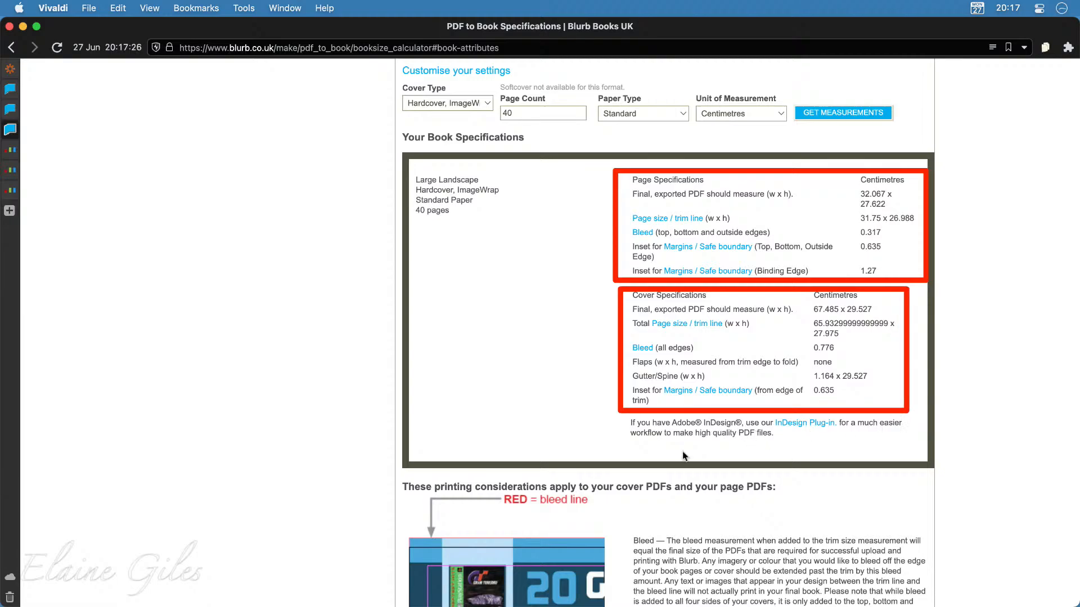
key("Escape")
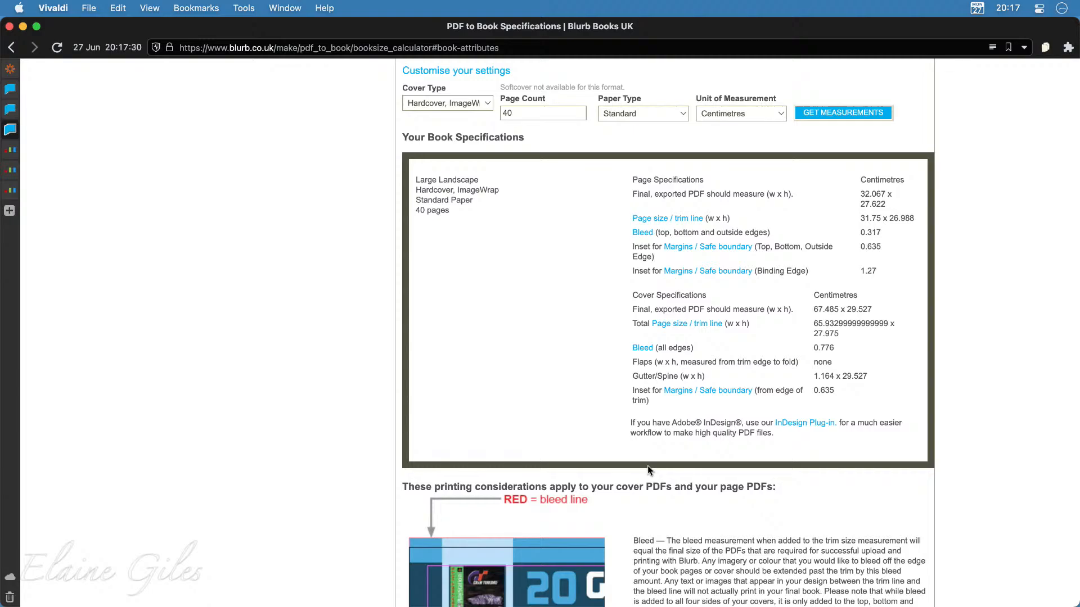
Step: Examine the bleed line, trim line and safe text boundary explanations alongside the page and cover specifications
scroll(647, 466, "down", 5)
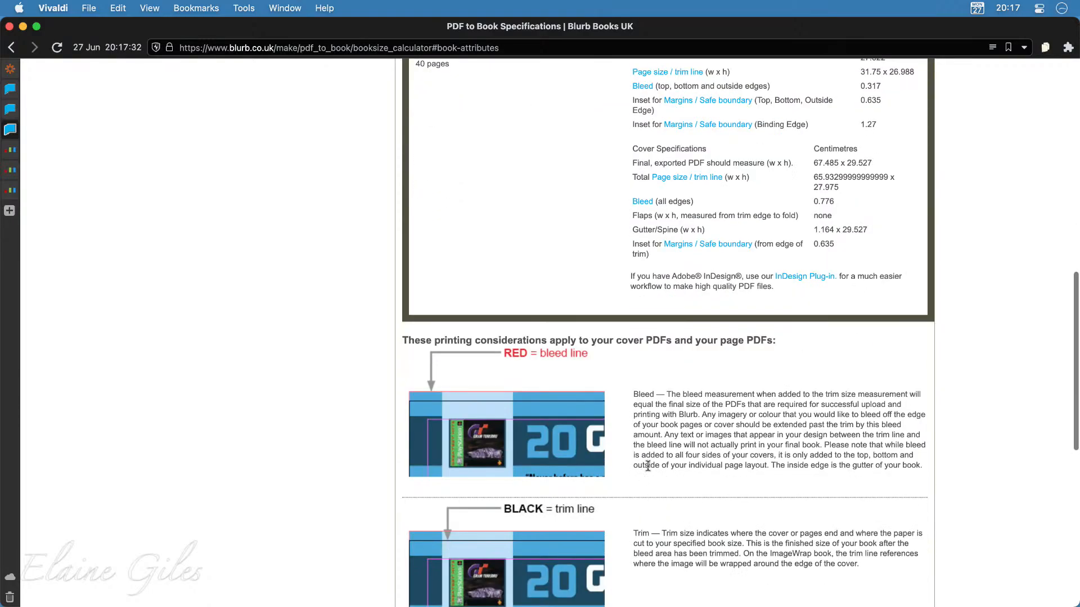
scroll(648, 466, "down", 3)
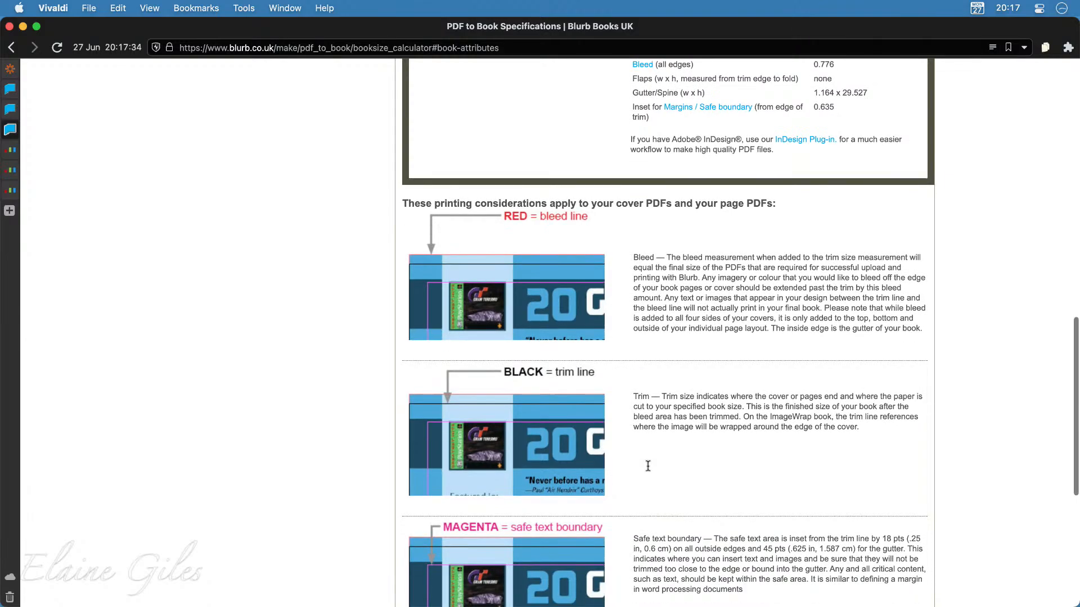
scroll(647, 465, "down", 2)
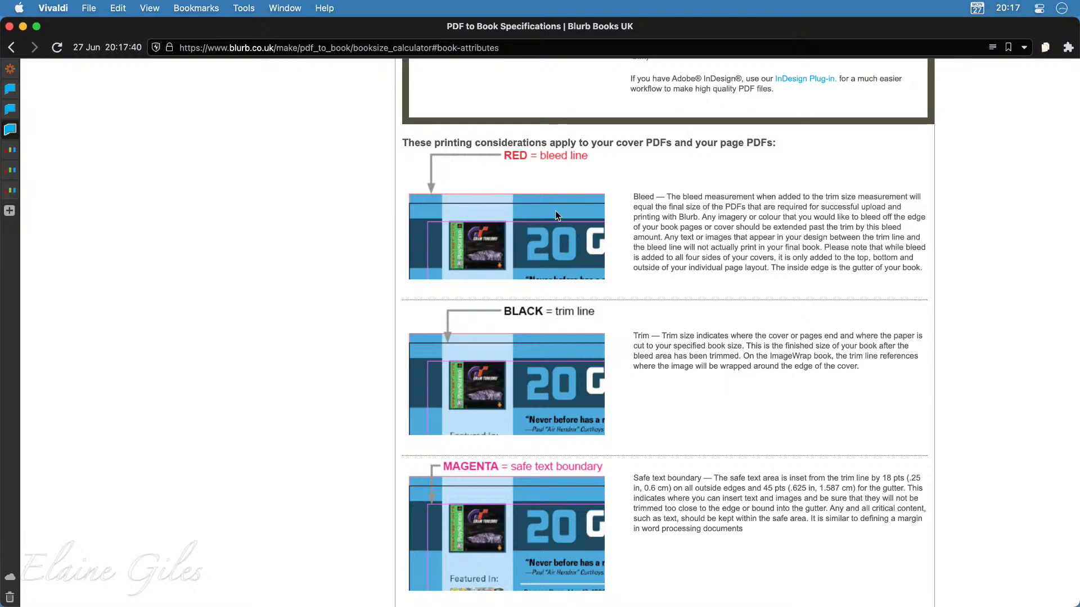
scroll(626, 231, "up", 5)
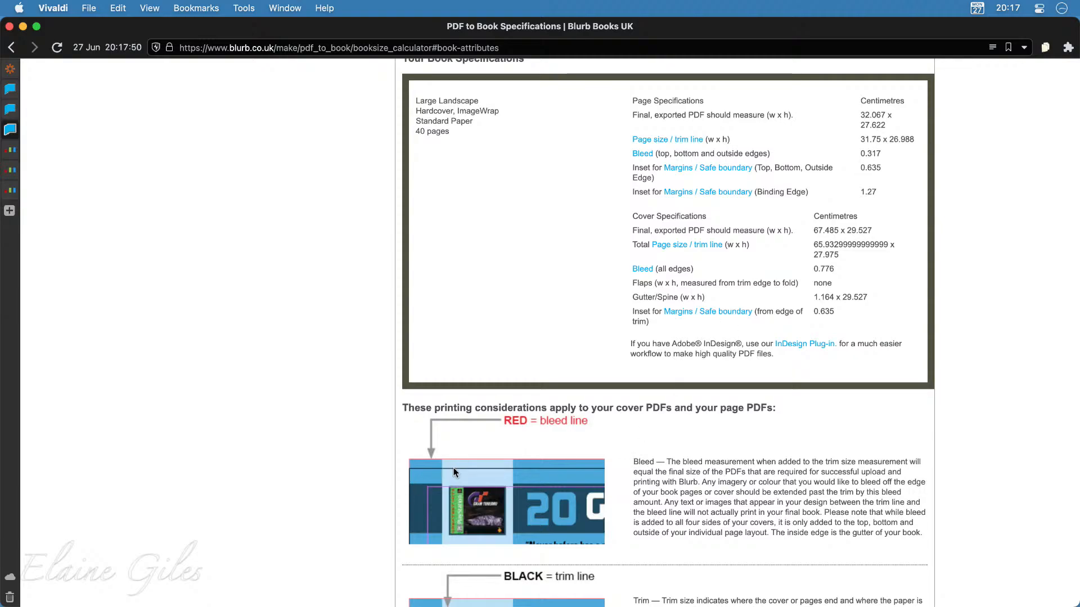
scroll(453, 468, "down", 5)
scroll(453, 466, "down", 2)
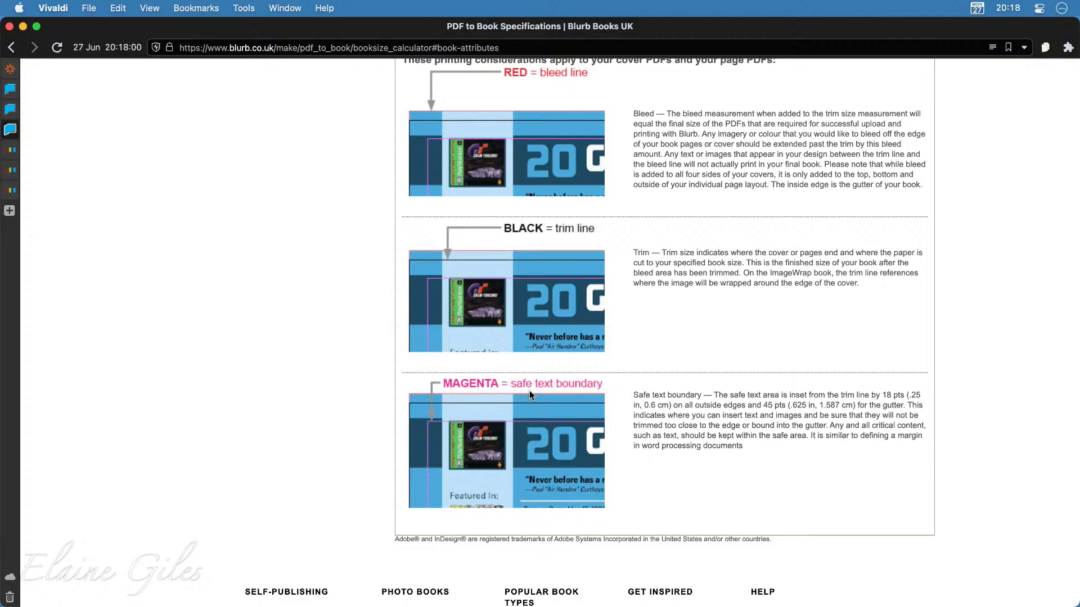
scroll(546, 408, "up", 6)
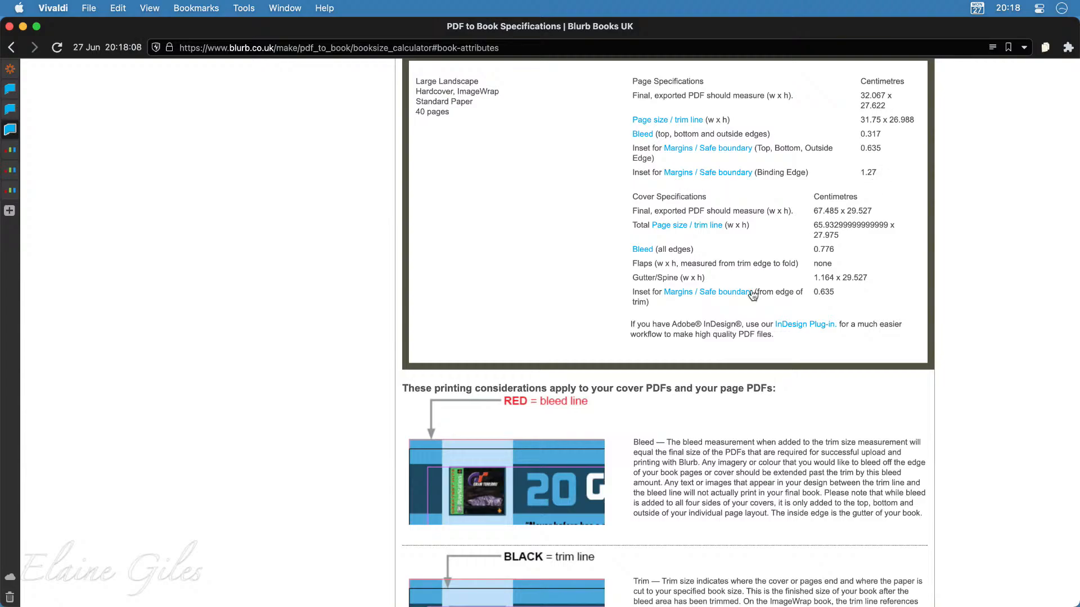
scroll(654, 483, "down", 5)
scroll(654, 483, "down", 2)
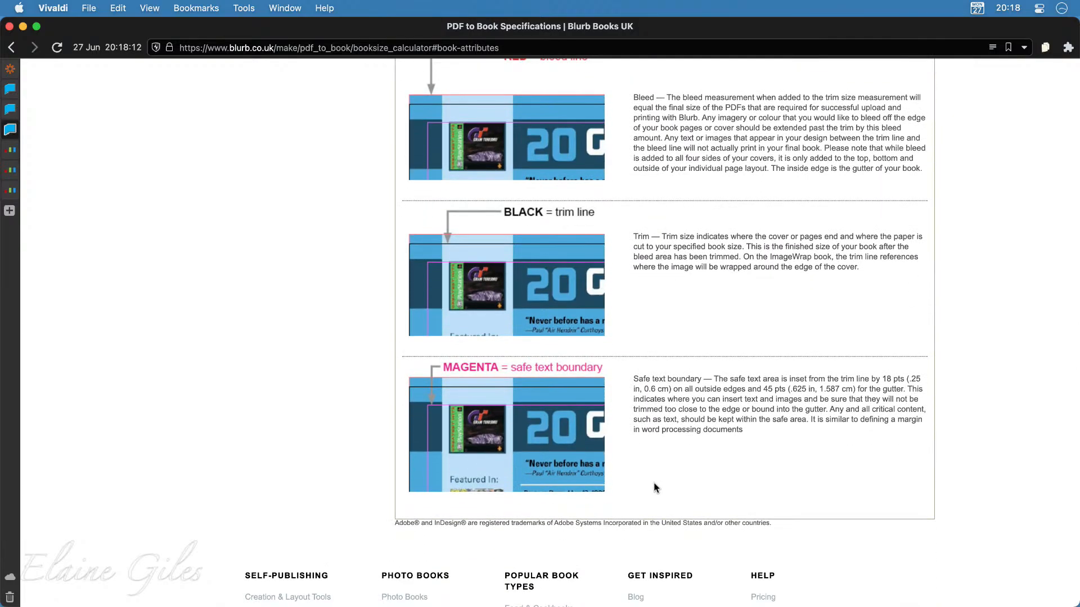
scroll(306, 426, "up", 5)
scroll(306, 425, "up", 6)
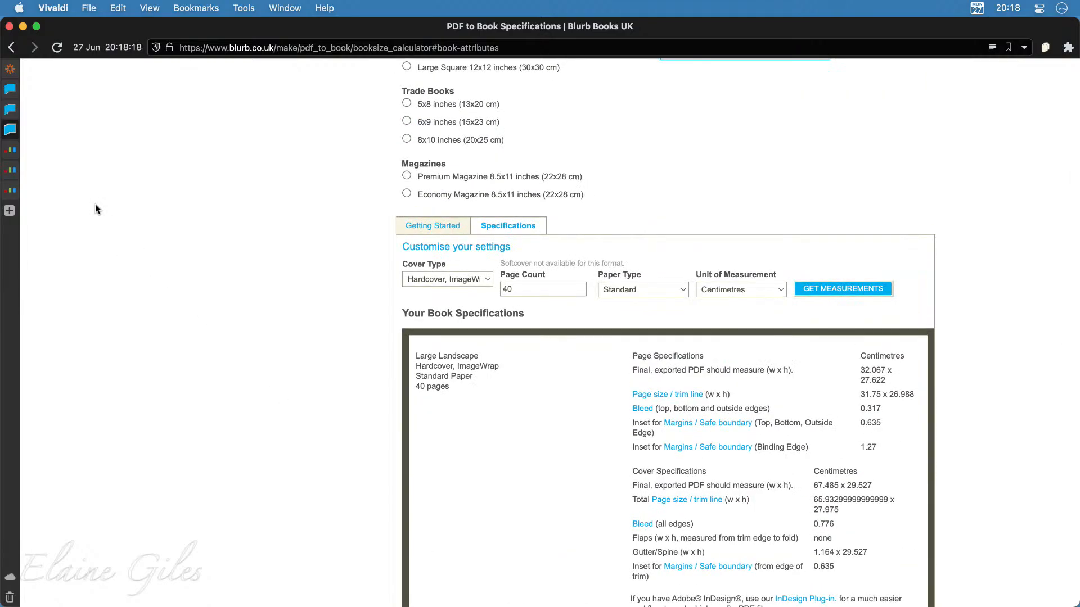
Step: Open the press ready PDFs guide among Printed Easy's artwork guides and review its export presets, crop marks and bleed, and summary sections
left_click(13, 155)
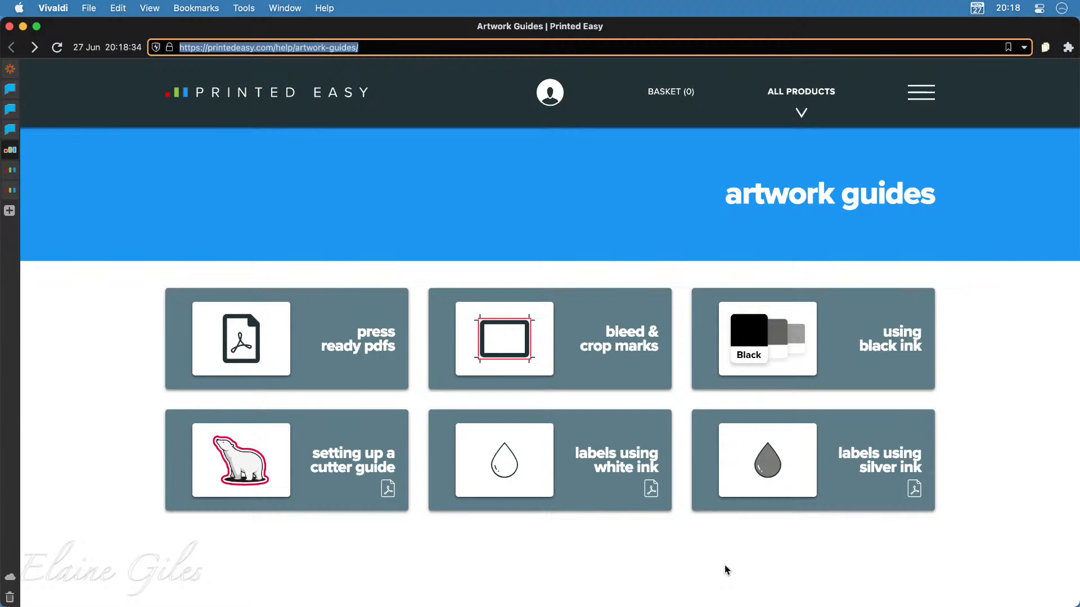
left_click(335, 349)
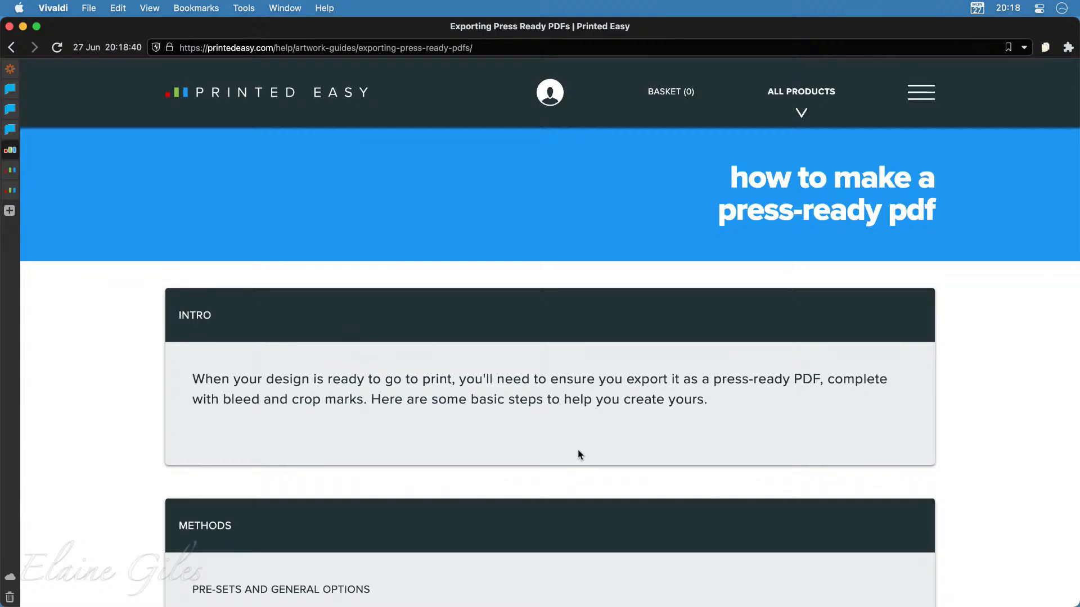
scroll(578, 450, "down", 2)
scroll(579, 450, "down", 3)
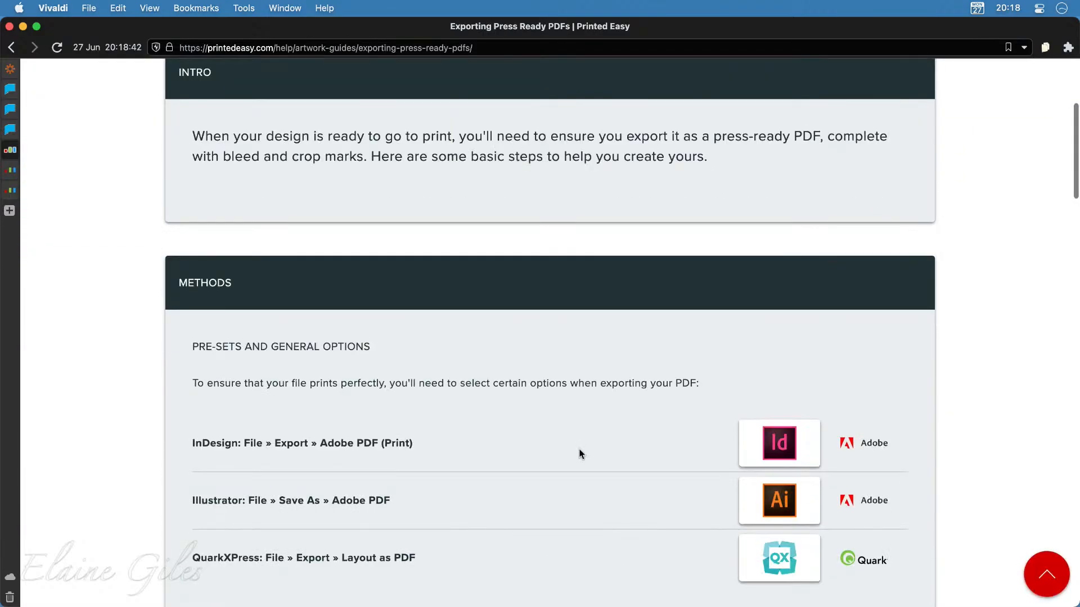
scroll(581, 450, "down", 3)
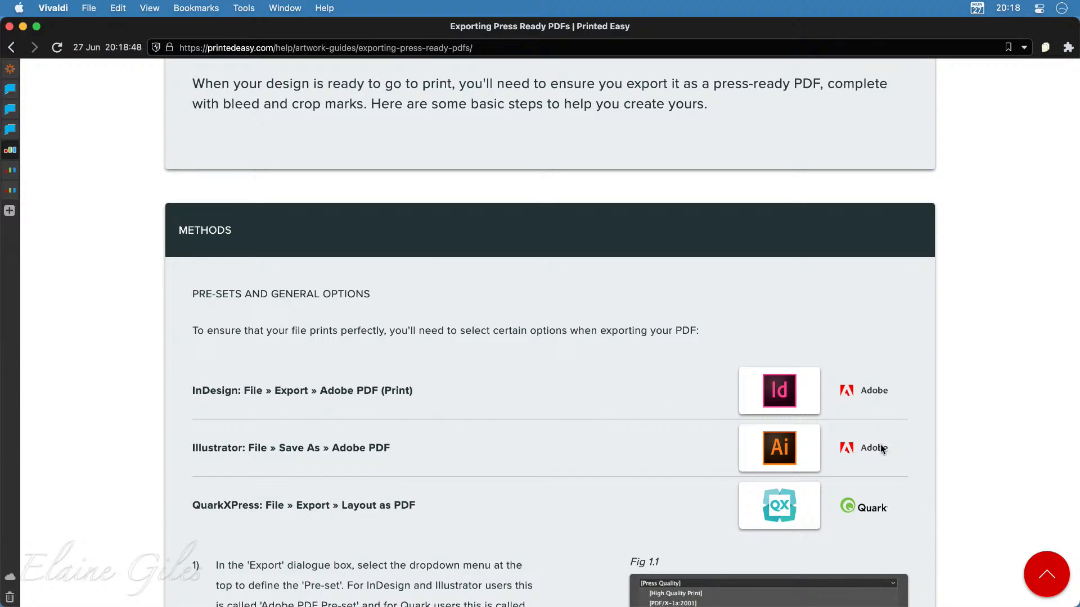
scroll(881, 485, "down", 5)
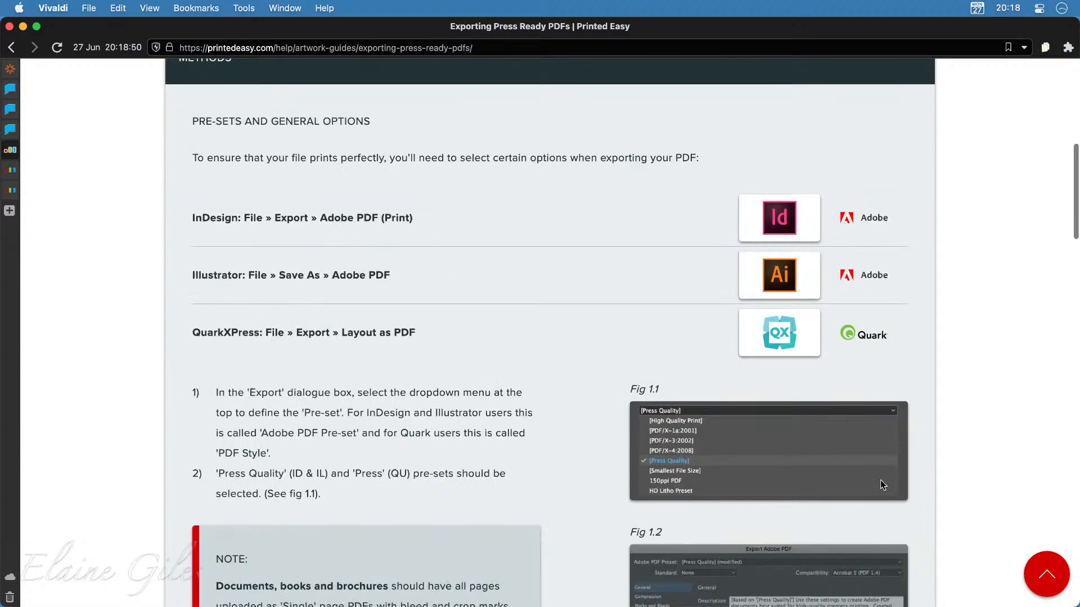
scroll(879, 480, "down", 4)
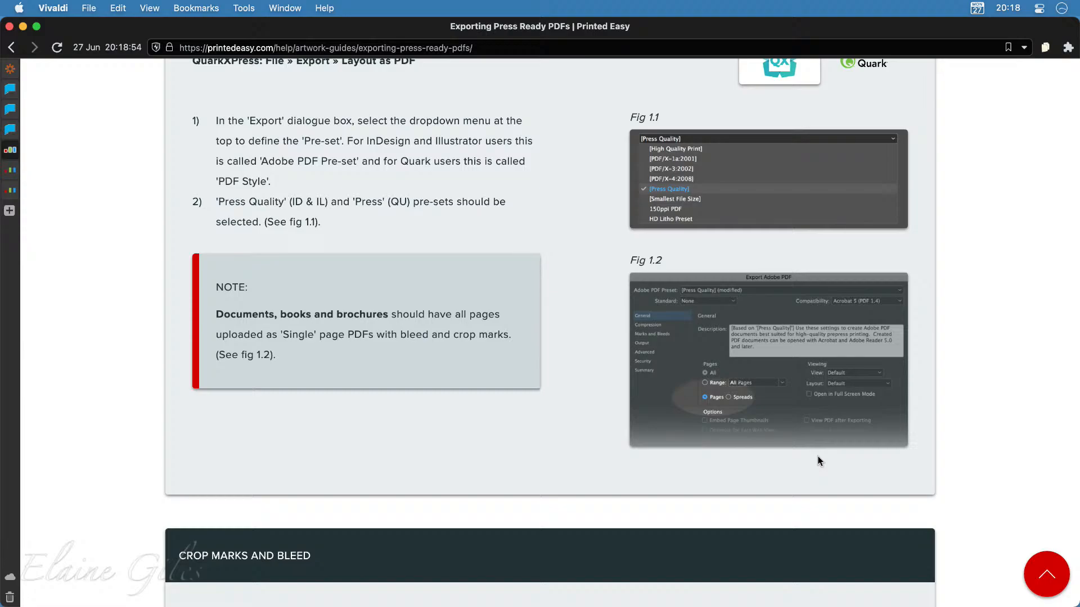
scroll(819, 460, "down", 8)
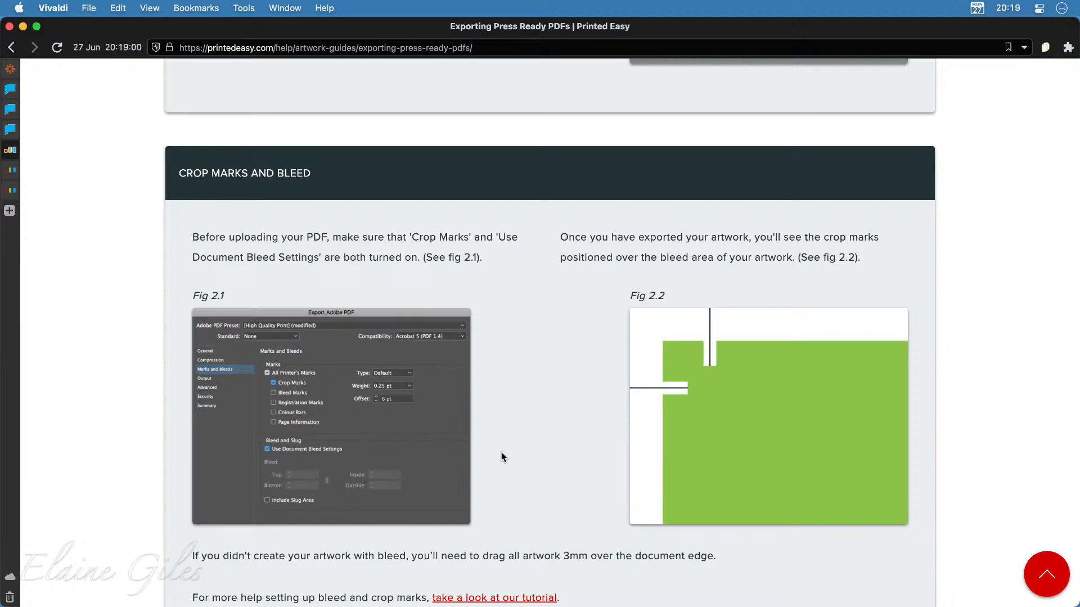
scroll(501, 452, "down", 8)
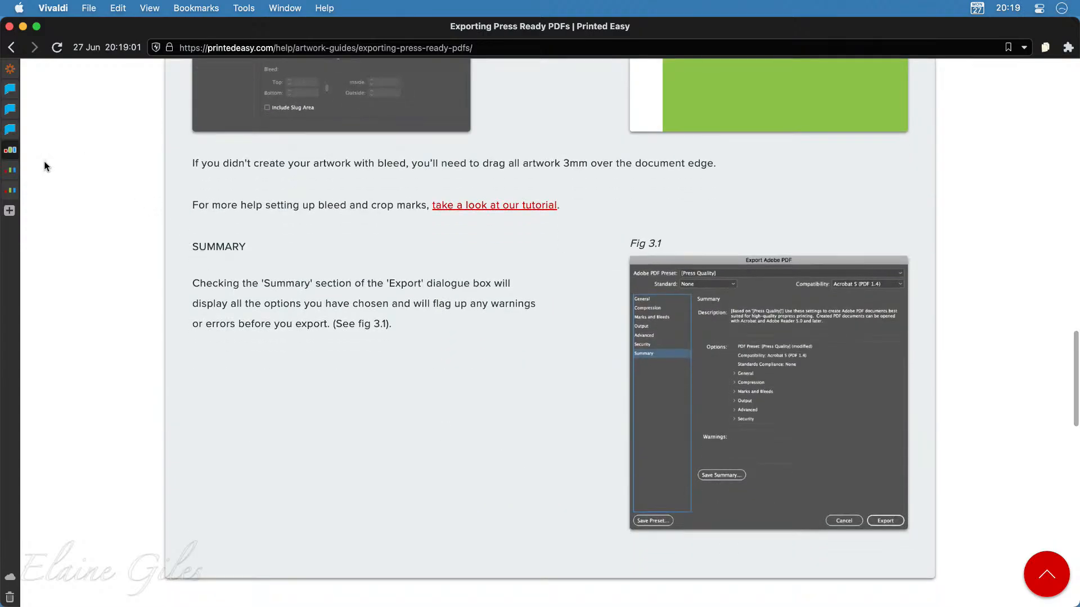
Step: Switch to Printed Easy's Supplying Artwork page and review its applications and fonts, colour, and scans and images checklists
left_click(10, 170)
scroll(868, 378, "up", 2)
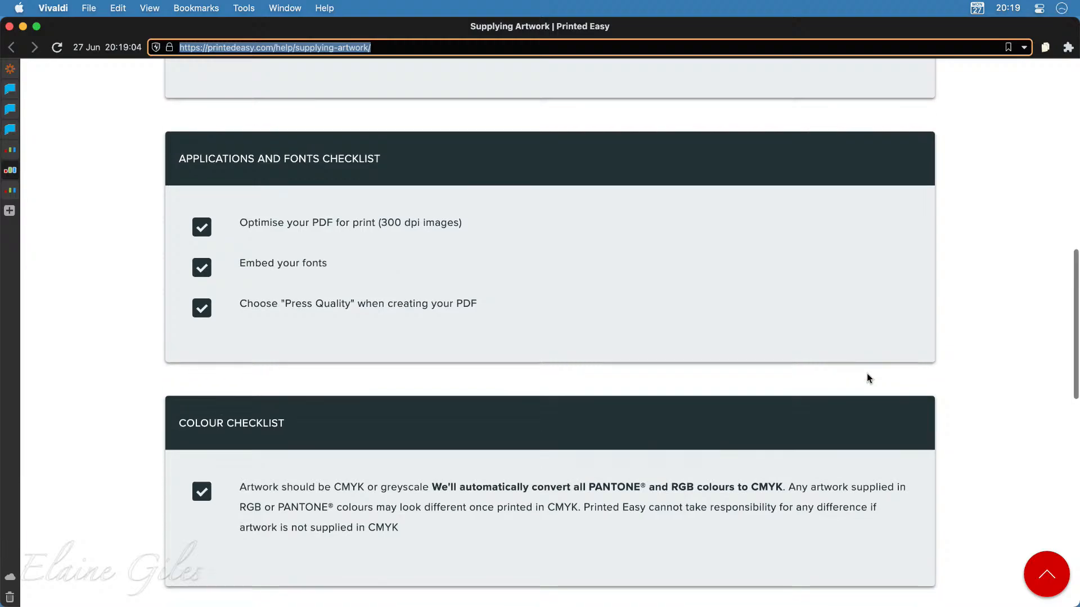
scroll(867, 378, "down", 3)
scroll(866, 374, "down", 5)
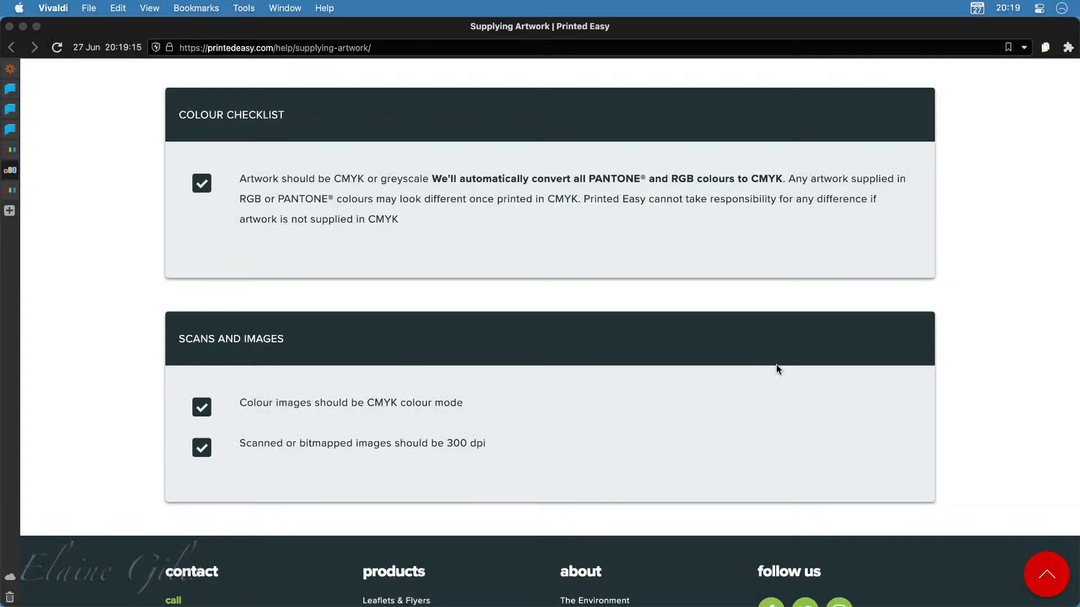
key("super+l")
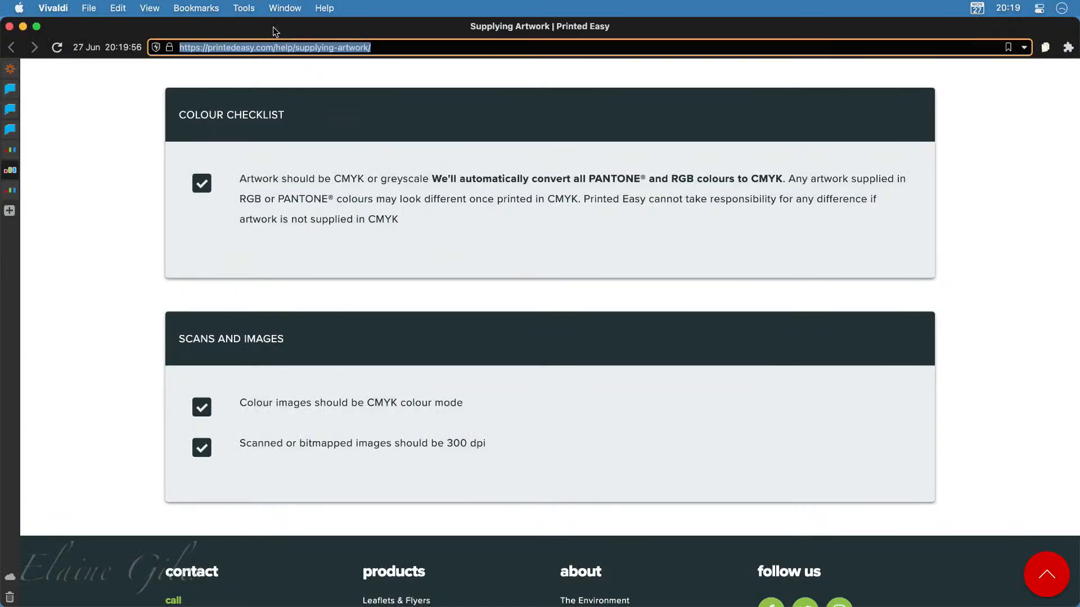
Step: Switch to Affinity Publisher and set the new A4 document's orientation to landscape
left_click_drag(273, 27, 1079, 359)
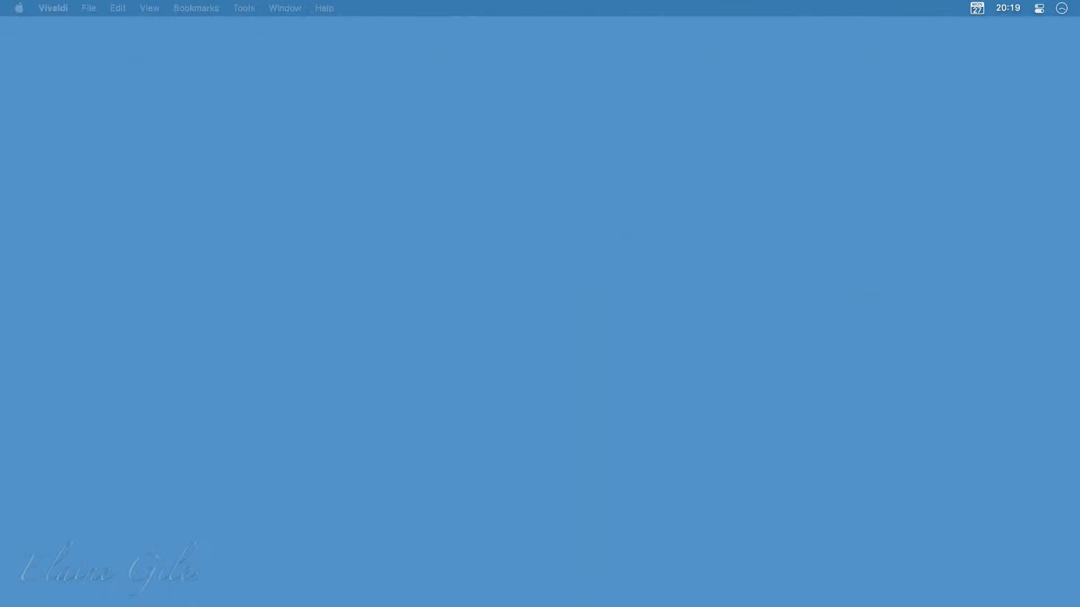
key("alt+space")
type("p")
key("Return")
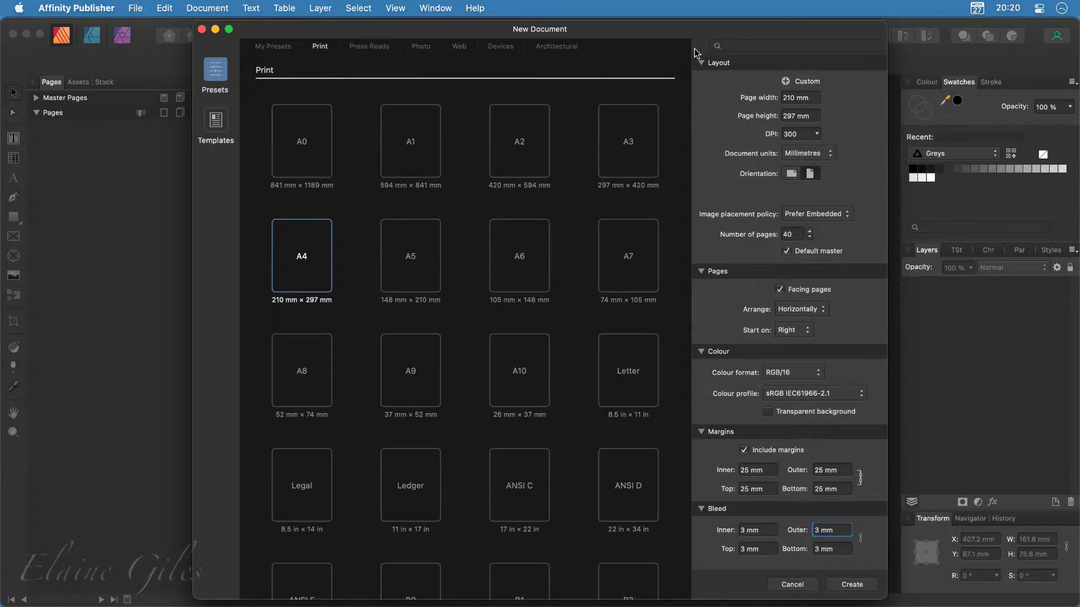
mouse_move(692, 43)
left_mouse_down()
mouse_move(854, 347)
mouse_move(898, 605)
left_mouse_up()
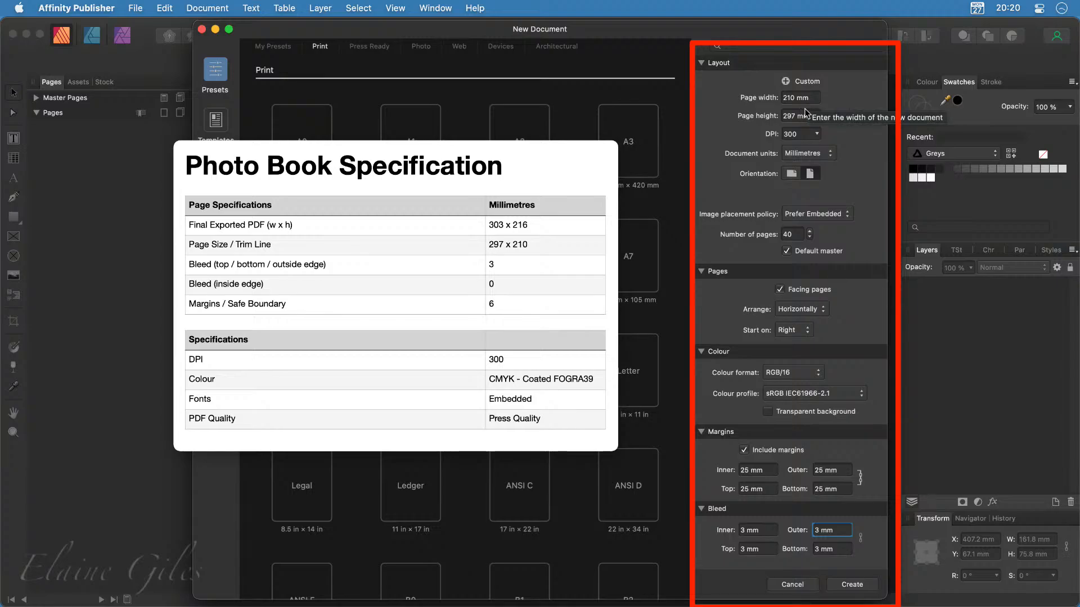
left_click(791, 175)
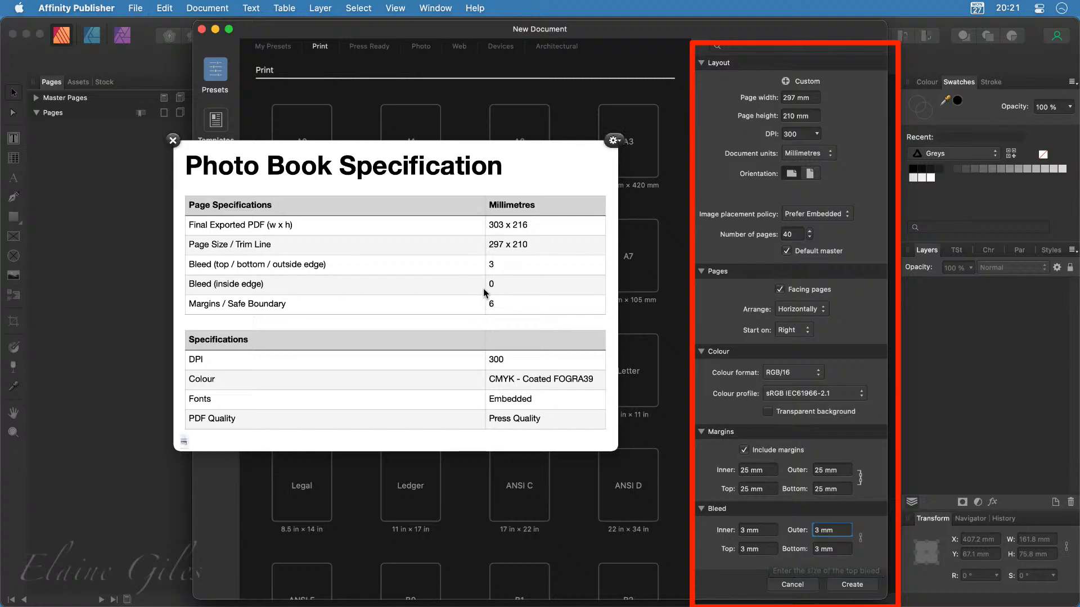
Step: Unlink the new document's bleed values and set only the inner bleed to 0 mm
left_click(740, 531)
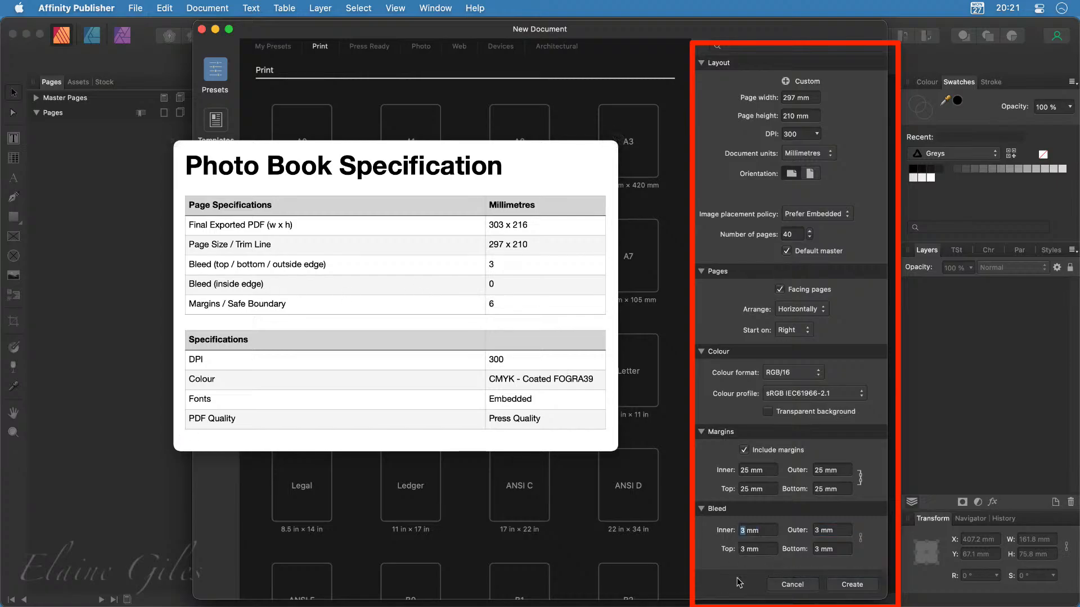
left_click(859, 539)
type("0")
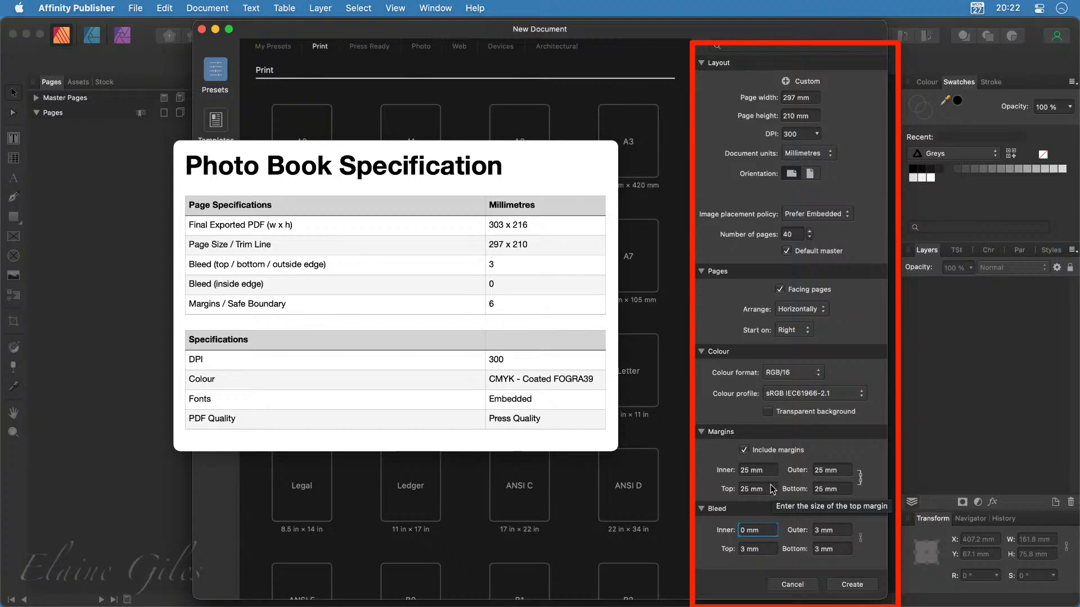
Step: Set the inner, outer, top and bottom margins of the new document to 6 mm
double_click(745, 469)
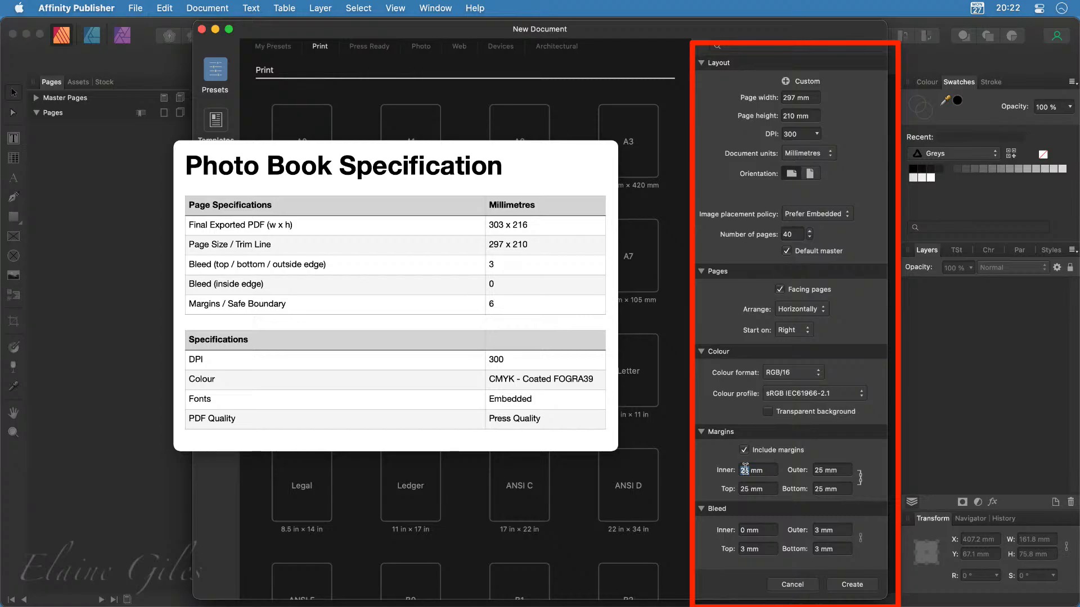
type("6")
key("Return")
scroll(824, 495, "up", 3)
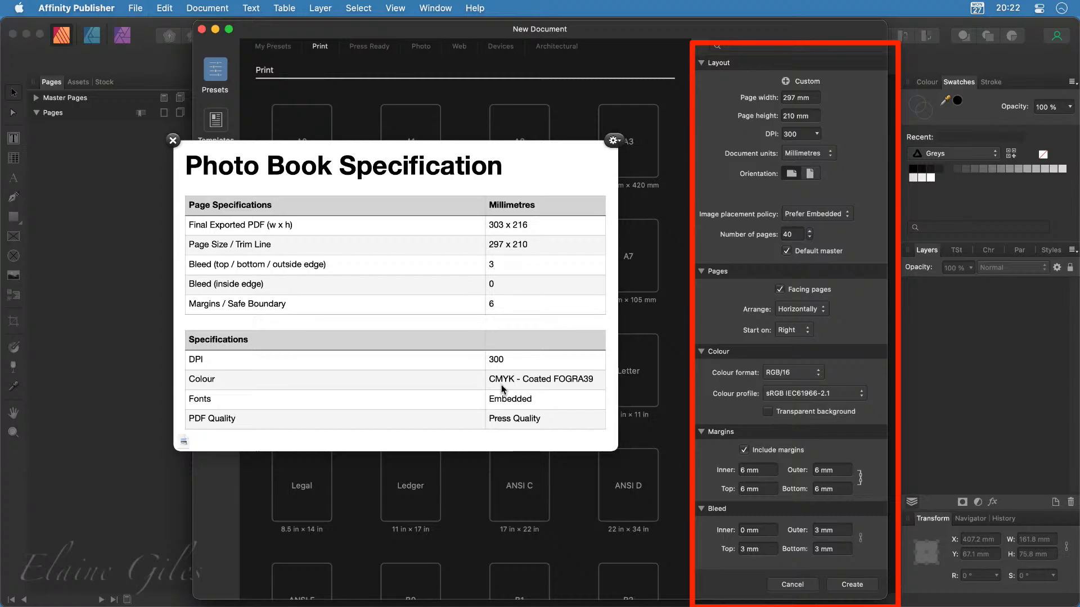
Step: Set the colour format to CMYK/8 with the Coated FOGRA39 (ISO 12647-2:2004) profile and create the document
left_click(788, 373)
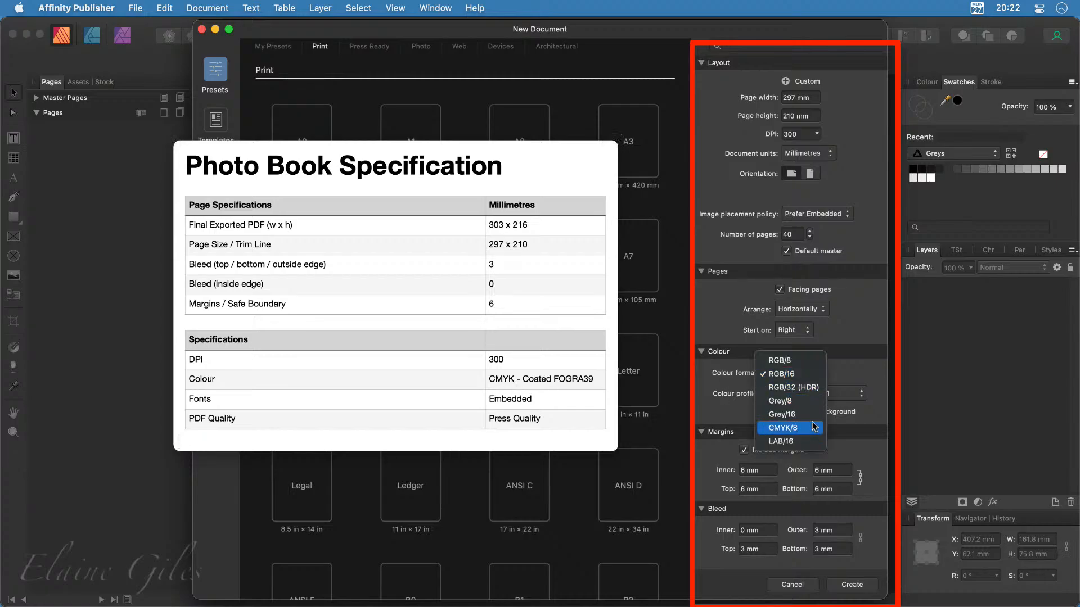
left_click(813, 430)
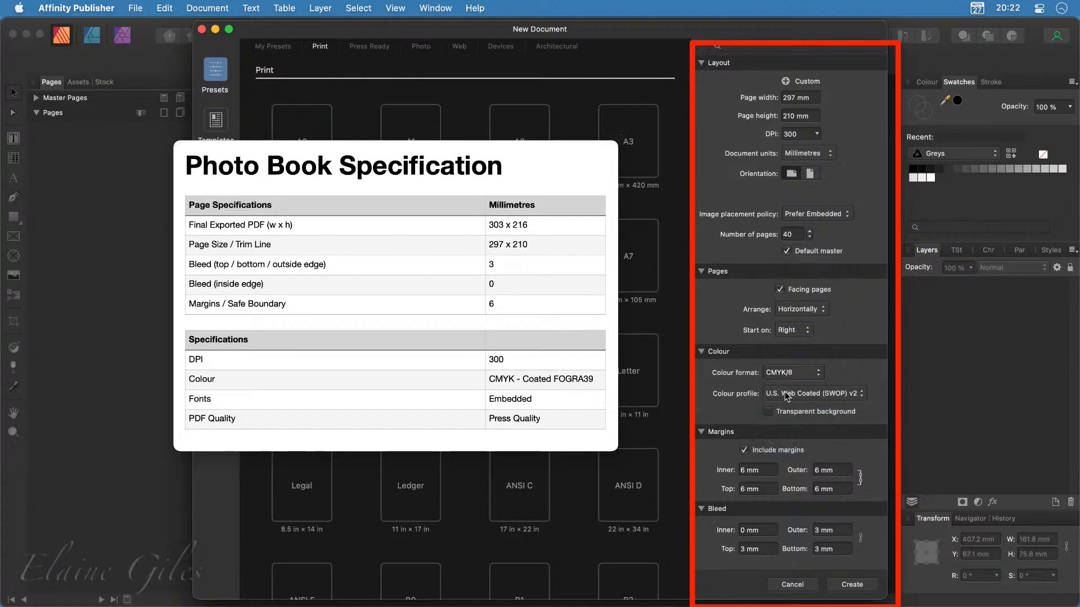
left_click(840, 397)
left_click(842, 394)
left_click(842, 395)
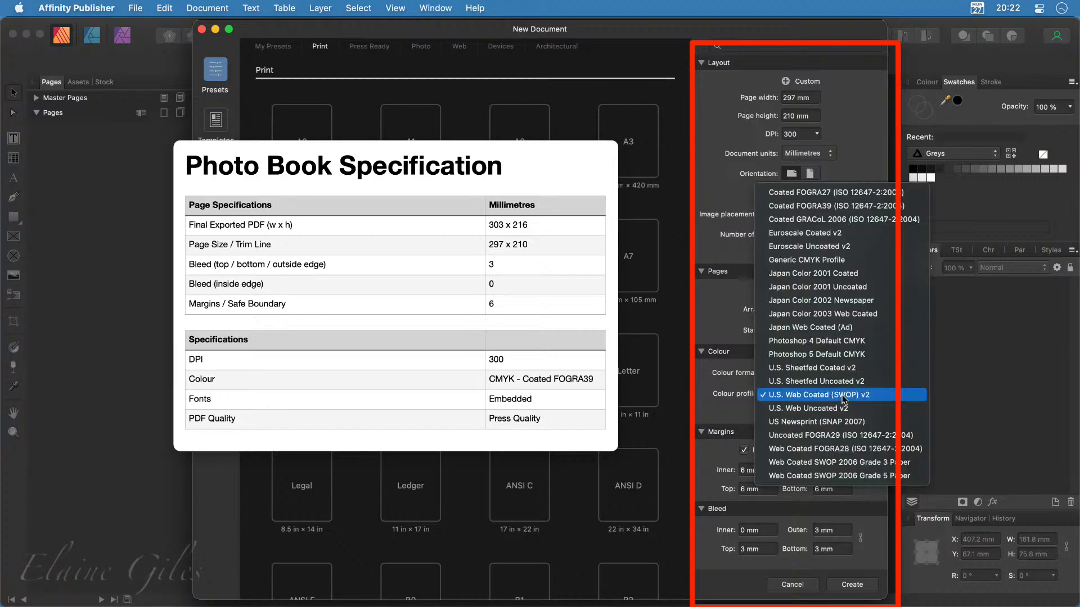
left_click(833, 207)
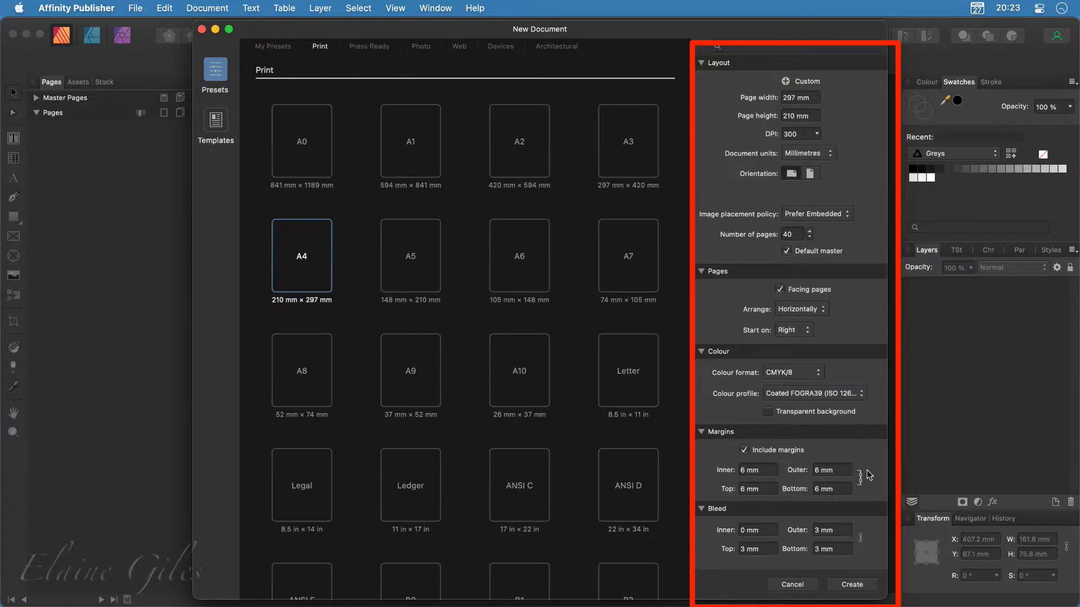
left_click(869, 586)
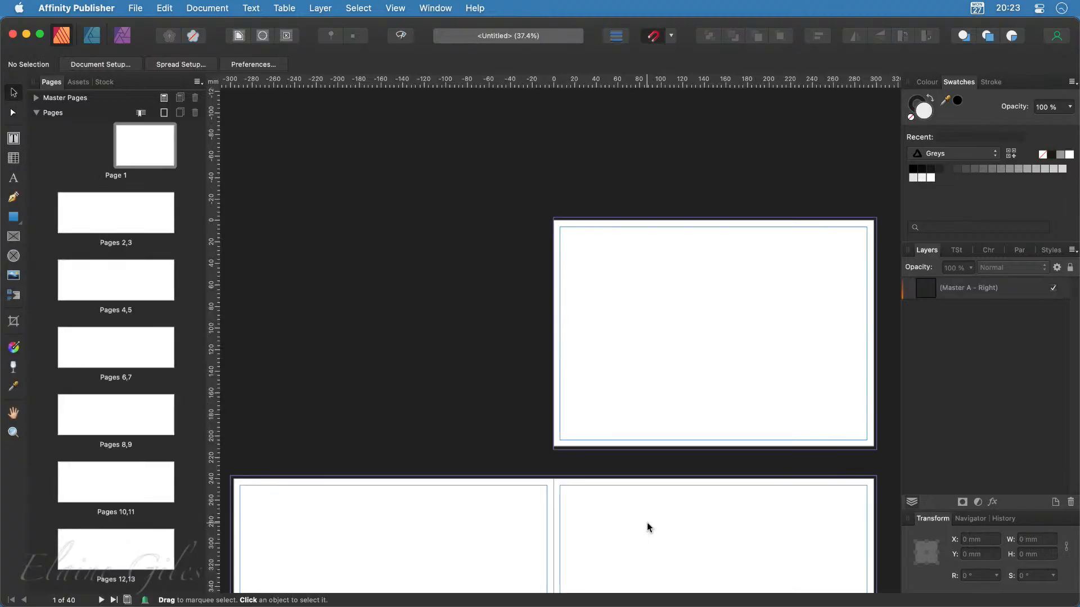
Step: Examine the bleed, page edge and margin lines around page 1 of the new document
scroll(646, 296, "right", 5)
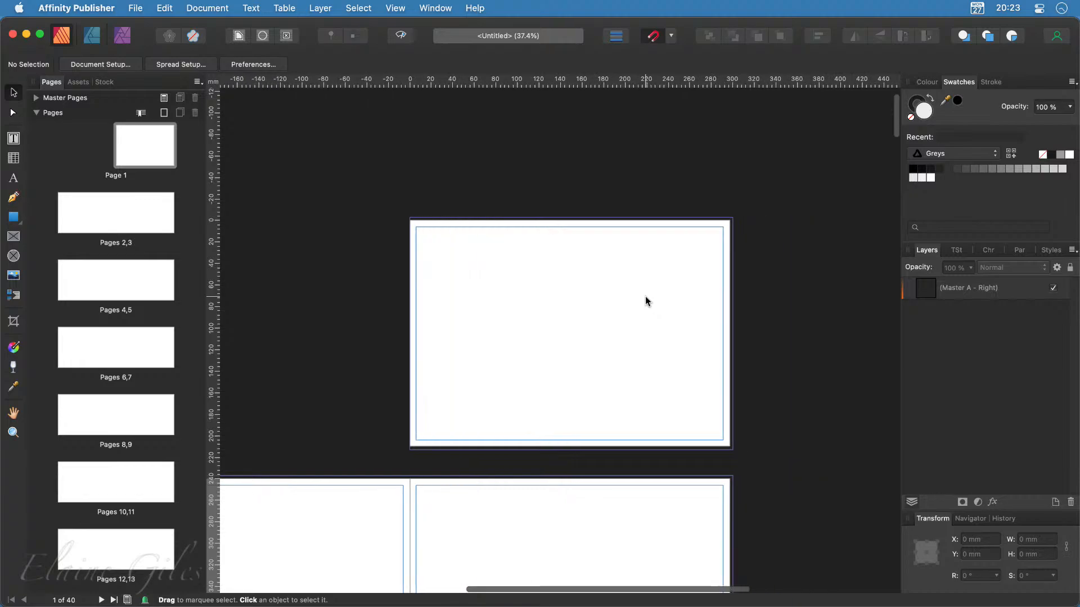
scroll(628, 247, "up", 5)
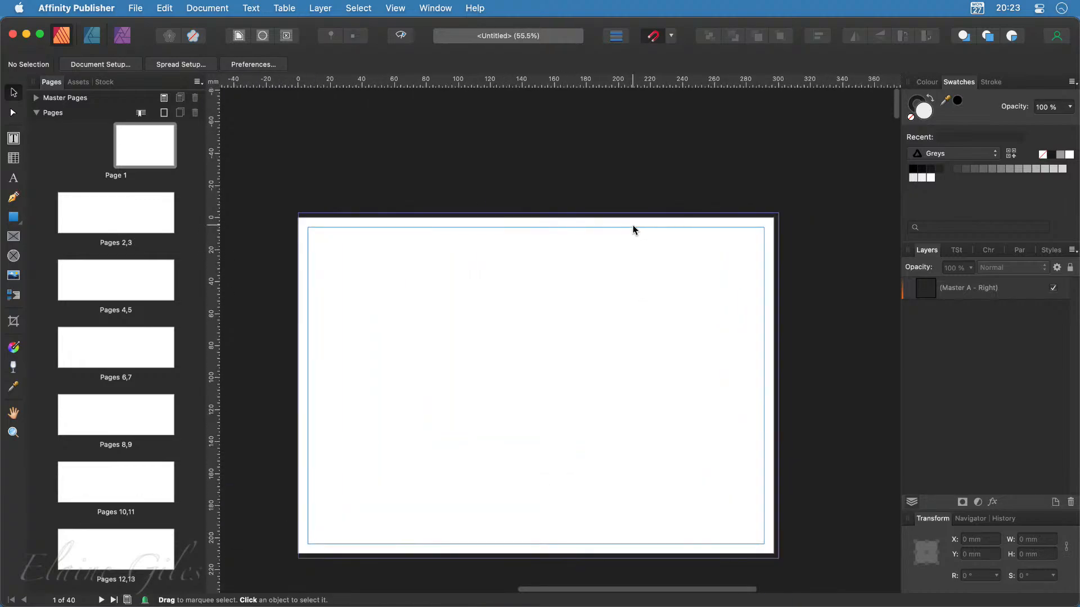
scroll(633, 227, "up", 5)
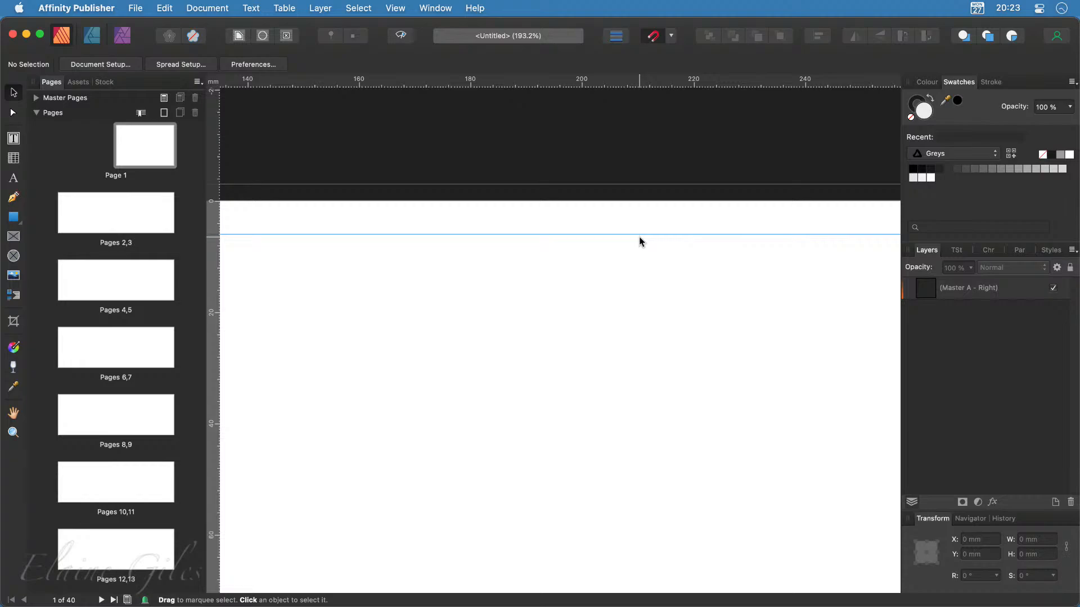
scroll(638, 338, "down", 5)
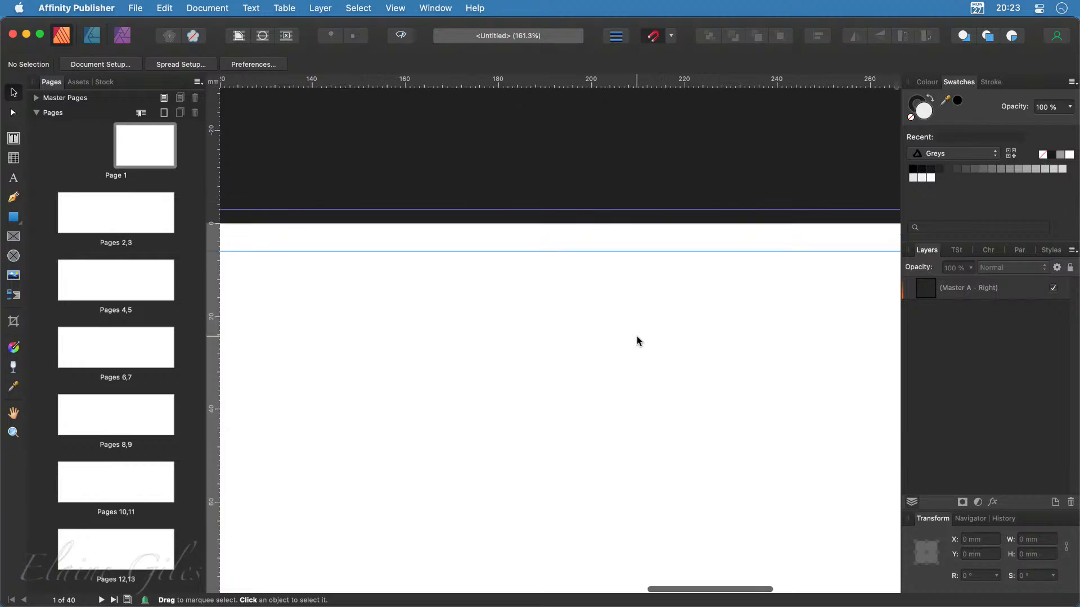
scroll(637, 335, "down", 3)
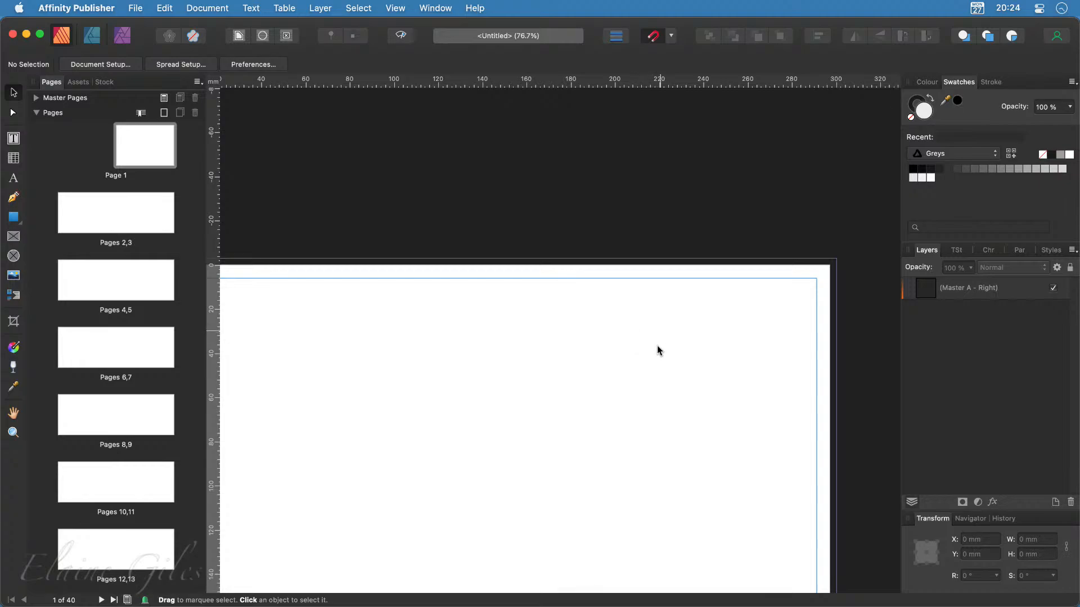
scroll(627, 416, "left", 3)
scroll(628, 416, "right", 3)
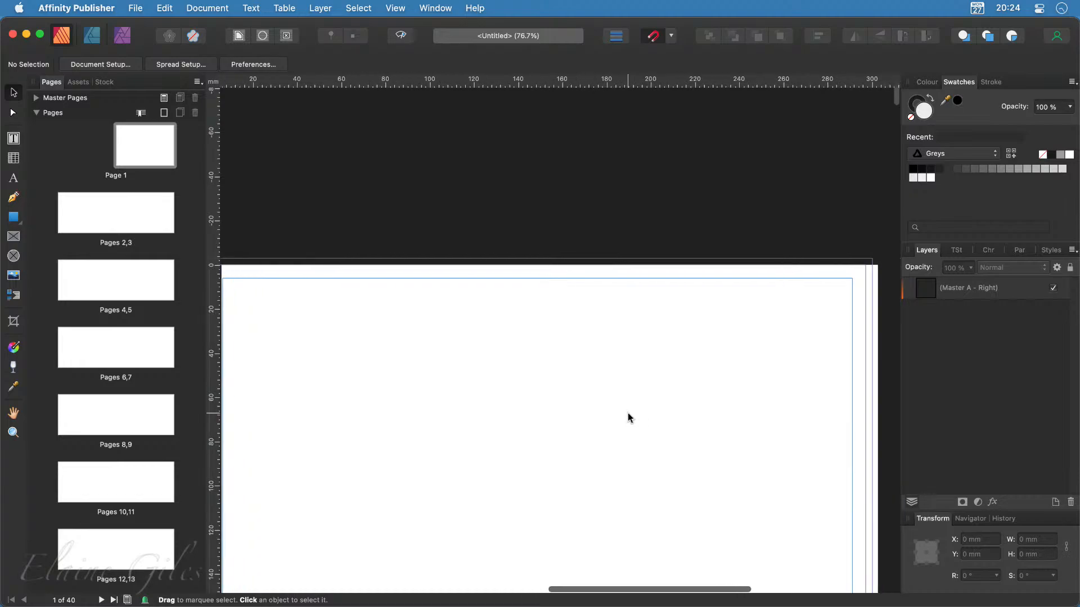
scroll(628, 410, "down", 5)
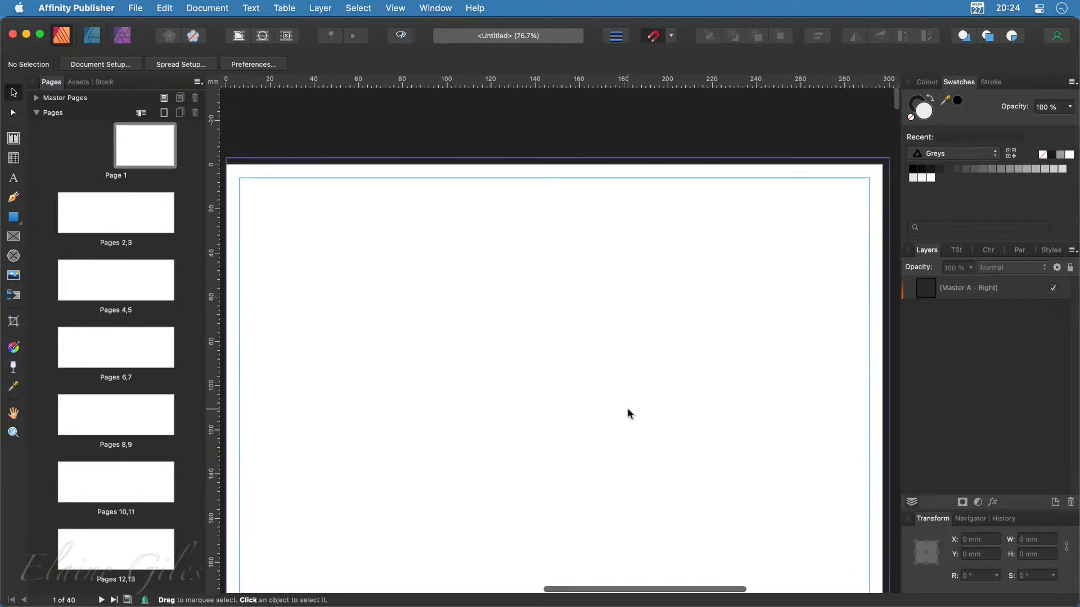
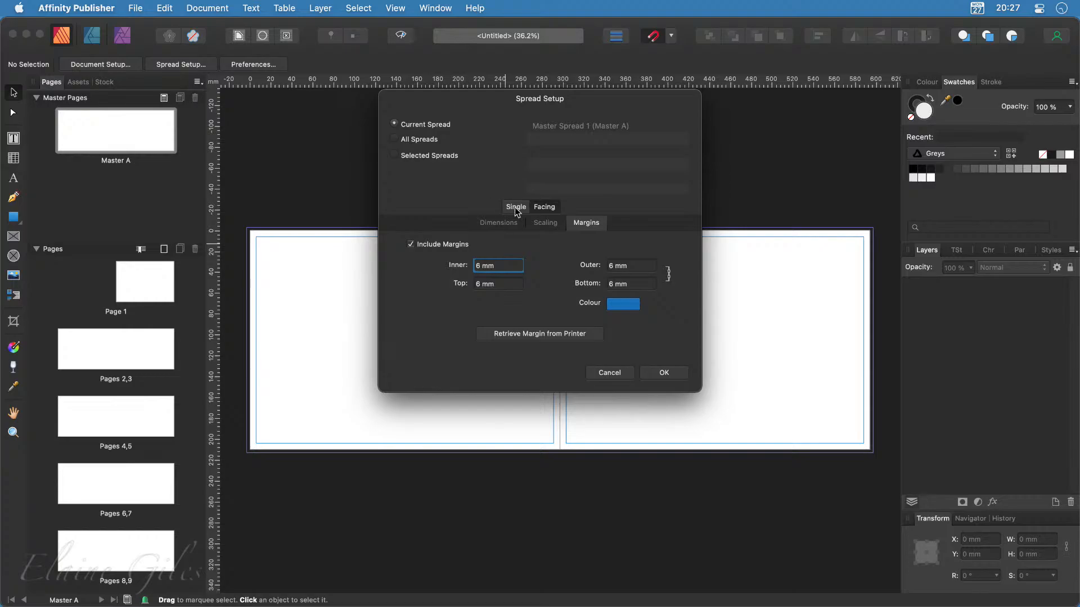
Step: Set all four margins of the Master A spread to 25 mm in the spread setup
left_click(478, 267)
double_click(478, 267)
type("25")
key("Tab")
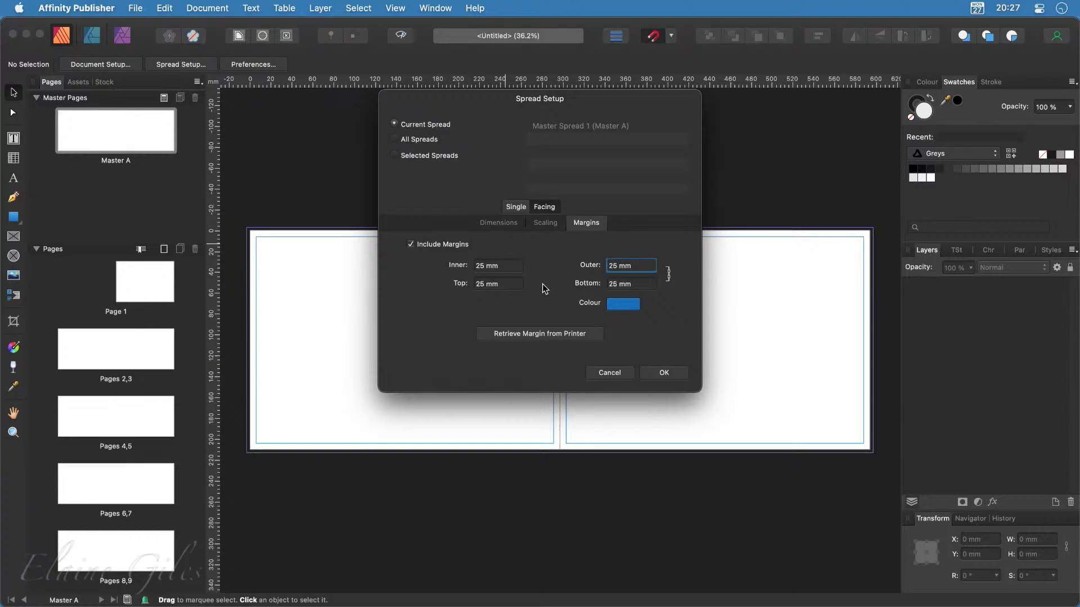
left_click(664, 373)
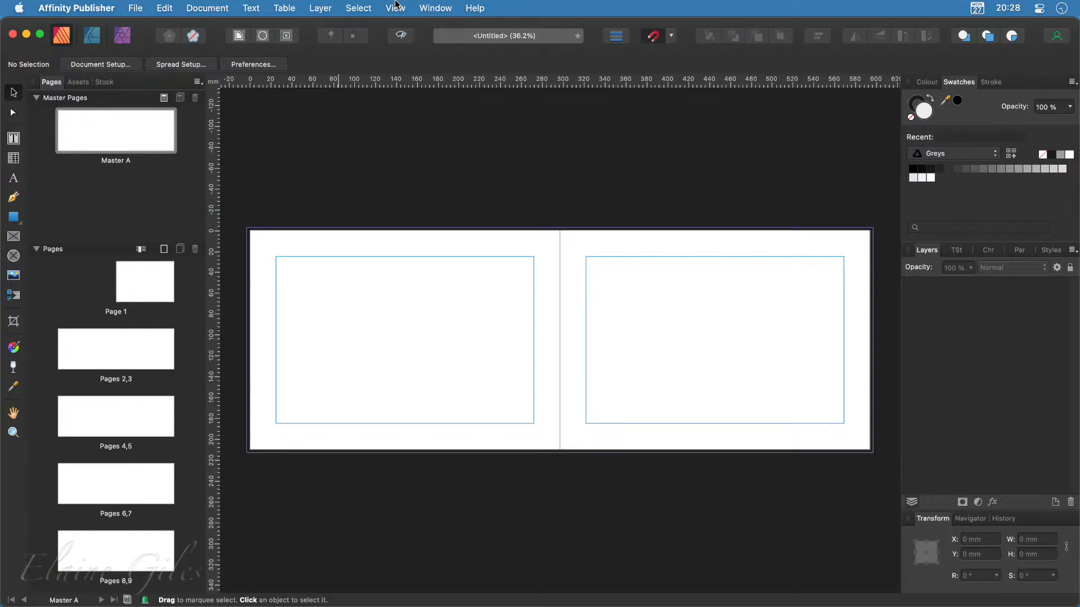
Step: Add a horizontal guide at 6 mm to the Master A spread with the Guides Manager
left_click(397, 7)
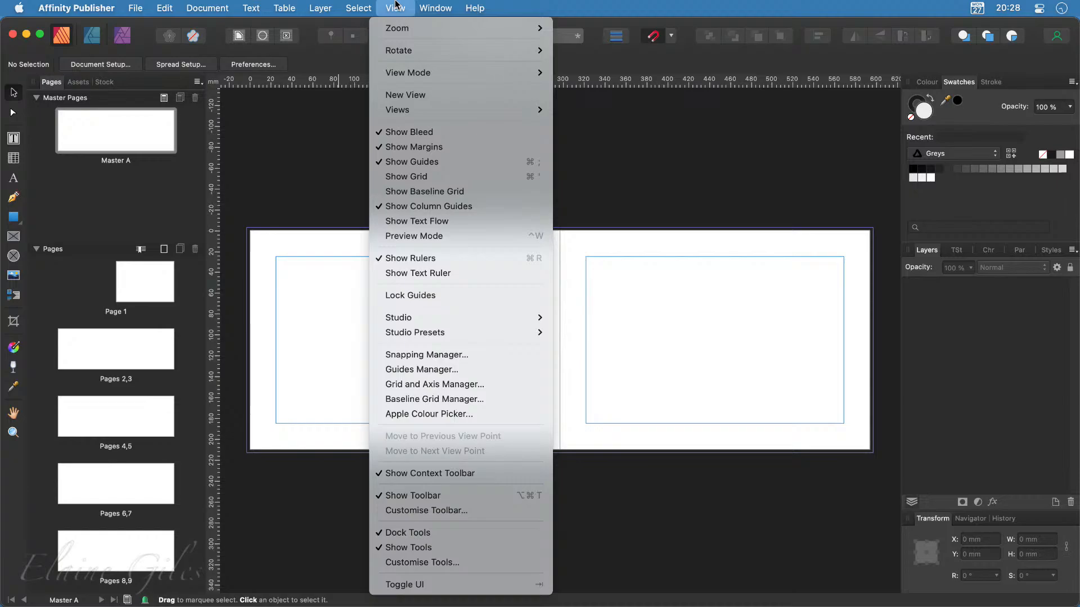
left_click(407, 371)
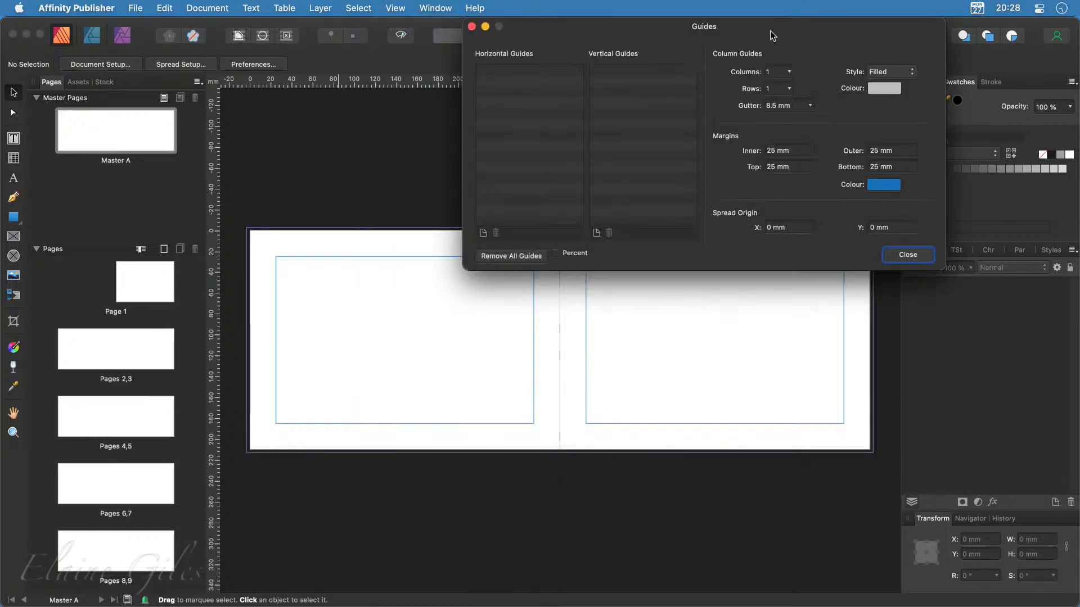
left_click_drag(772, 35, 616, 130)
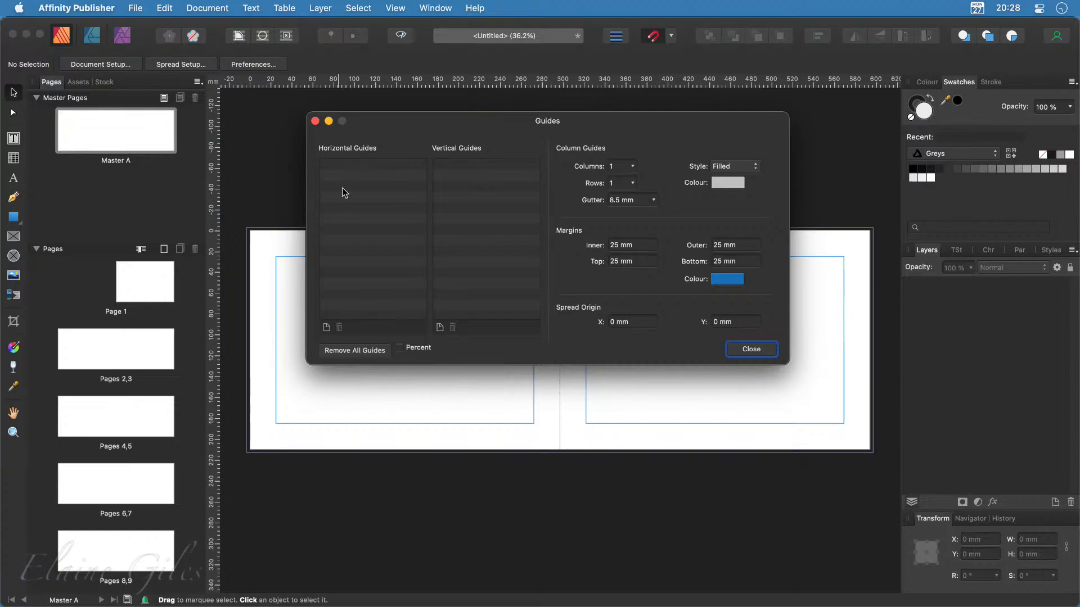
left_click(326, 327)
double_click(339, 166)
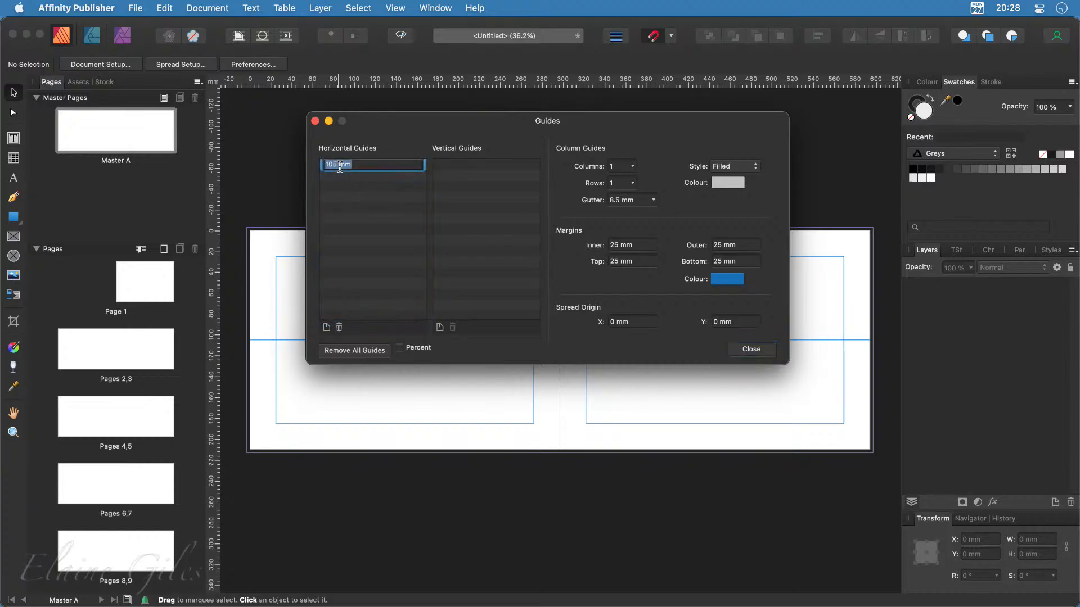
type("6")
key("Tab")
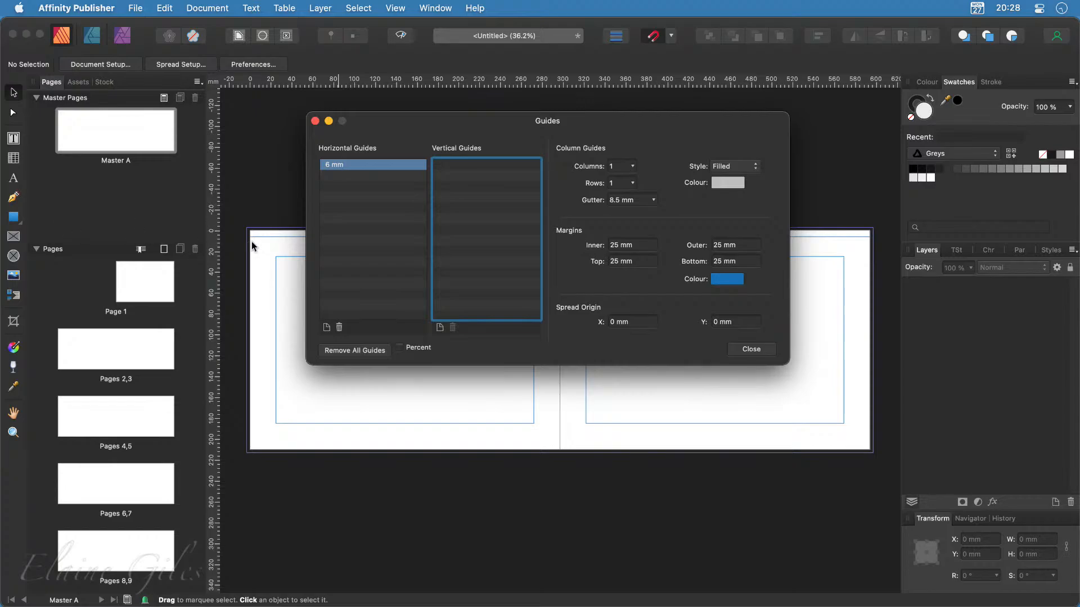
scroll(249, 243, "up", 3)
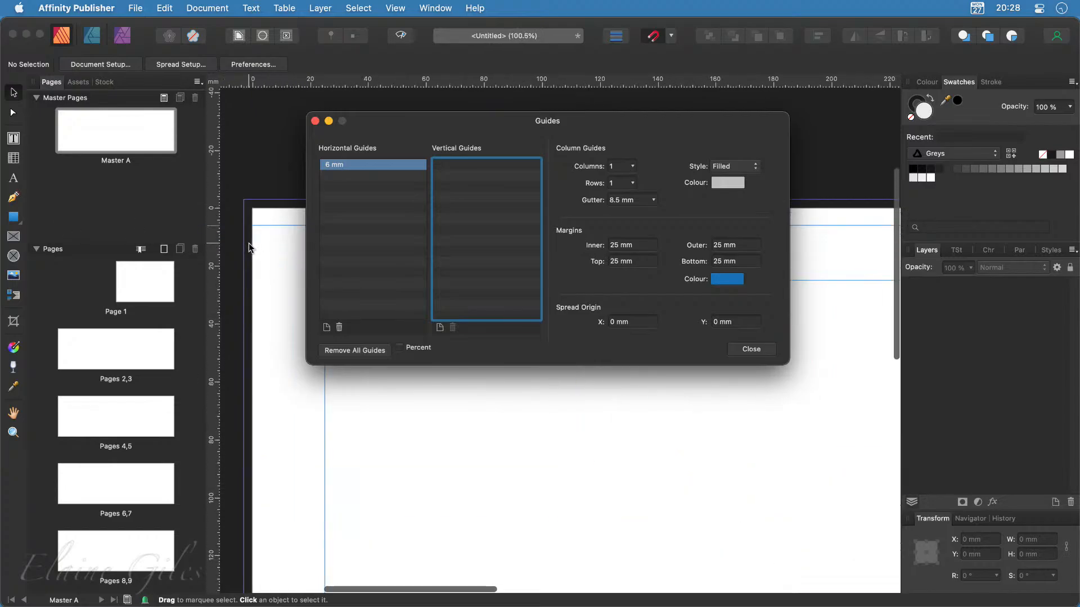
scroll(249, 243, "down", 2)
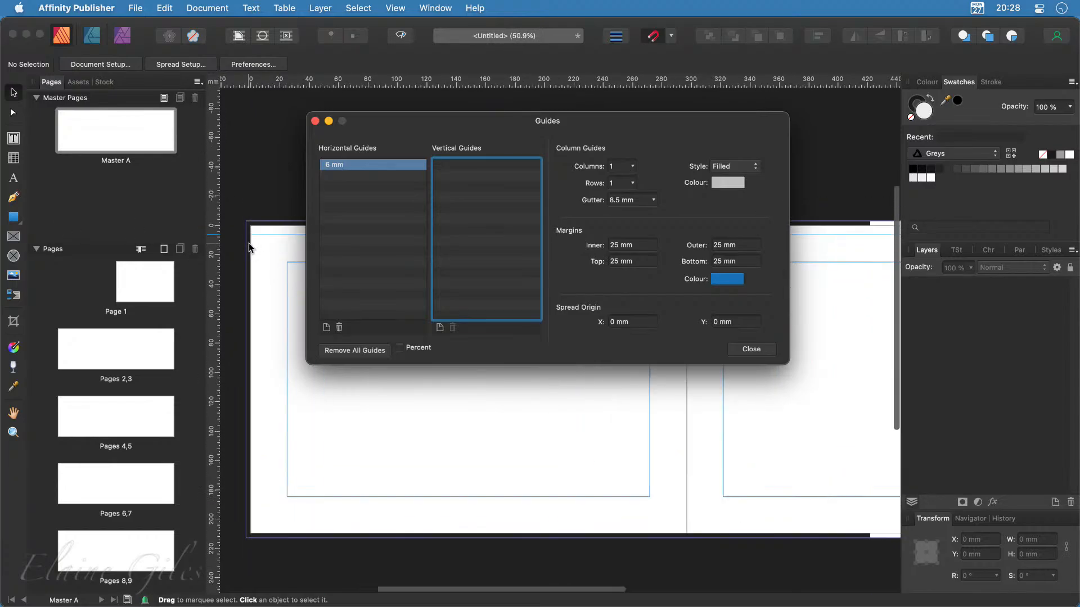
Step: Add a second horizontal guide at 204 mm to the Master A spread
left_click(355, 178)
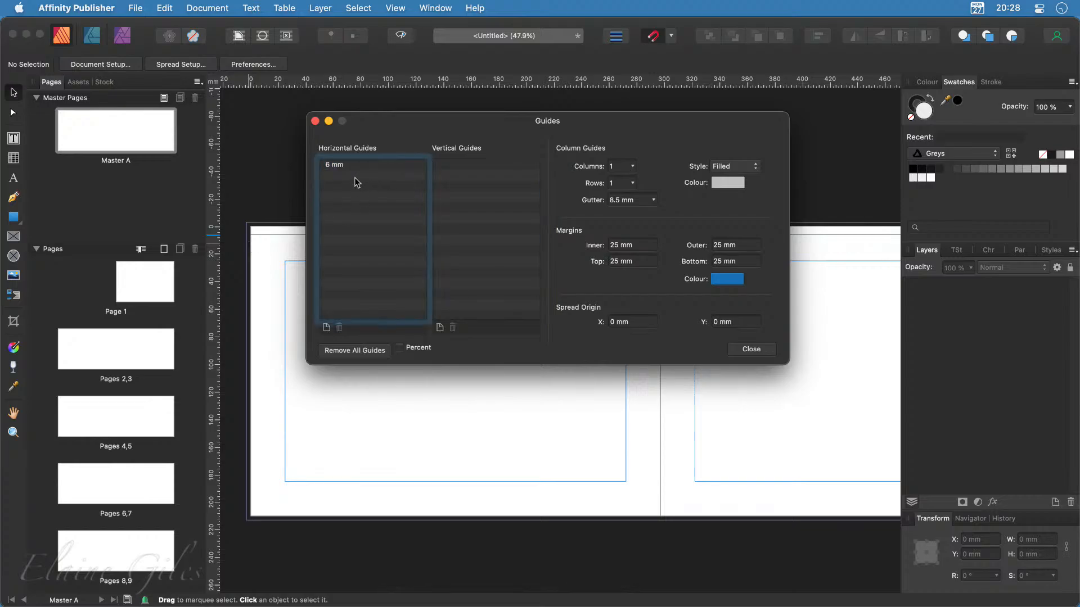
left_click(326, 328)
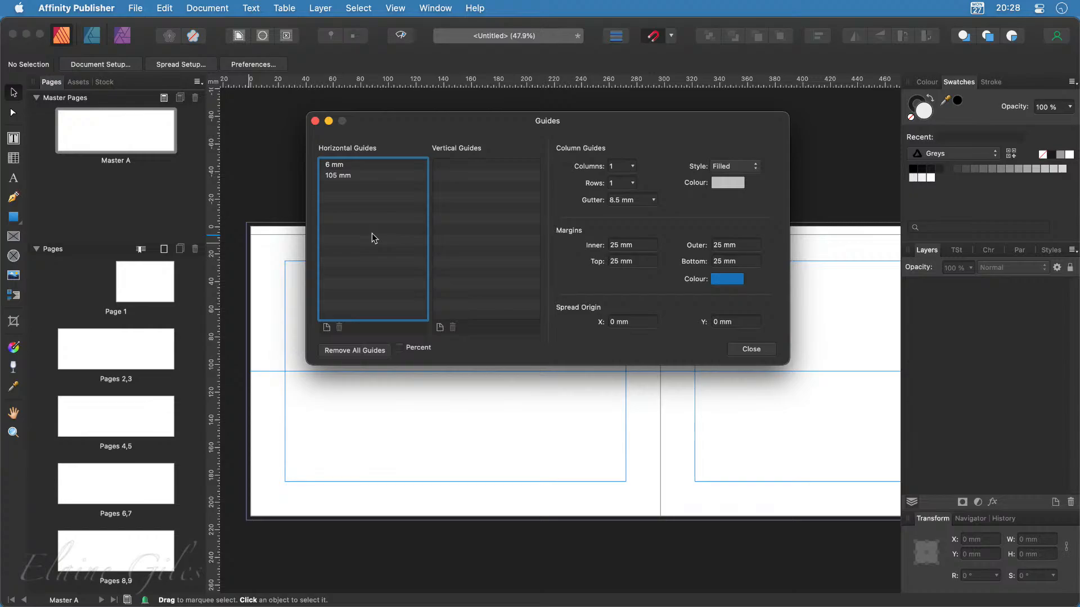
left_click(333, 175)
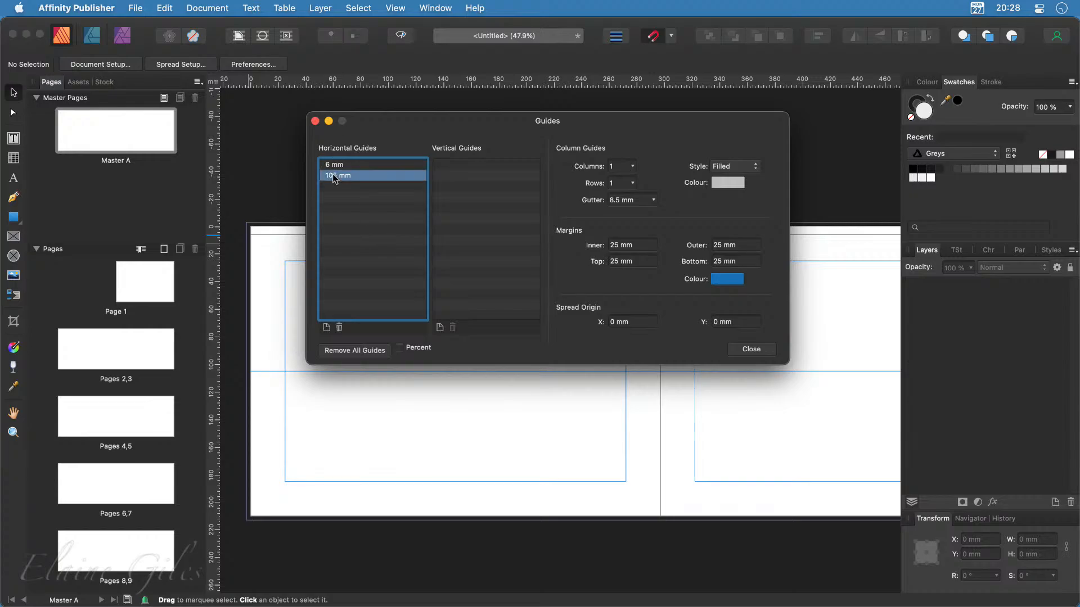
double_click(333, 175)
type("204")
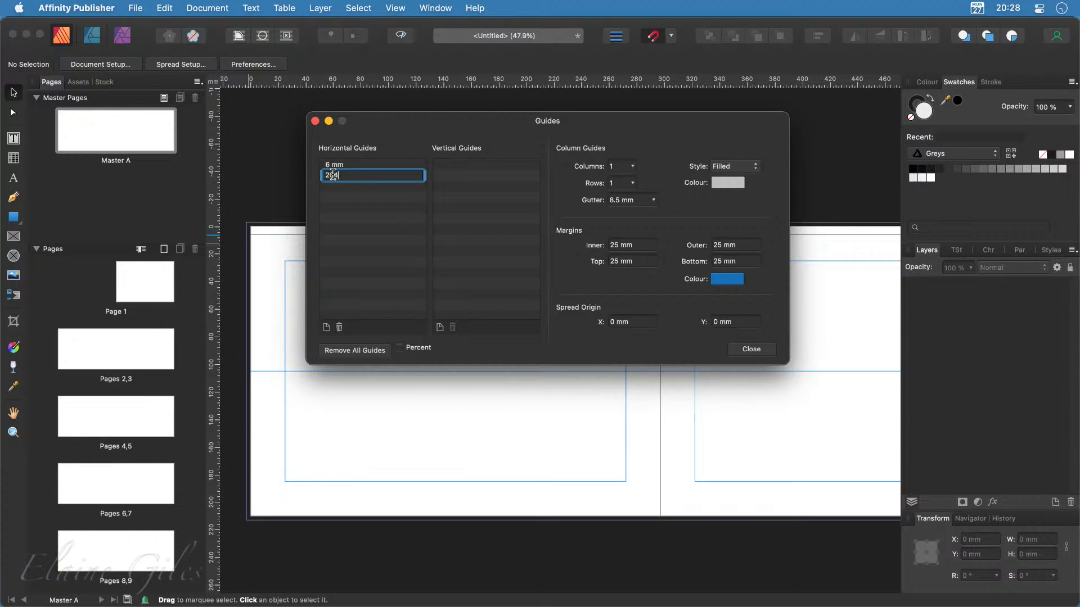
key("Return")
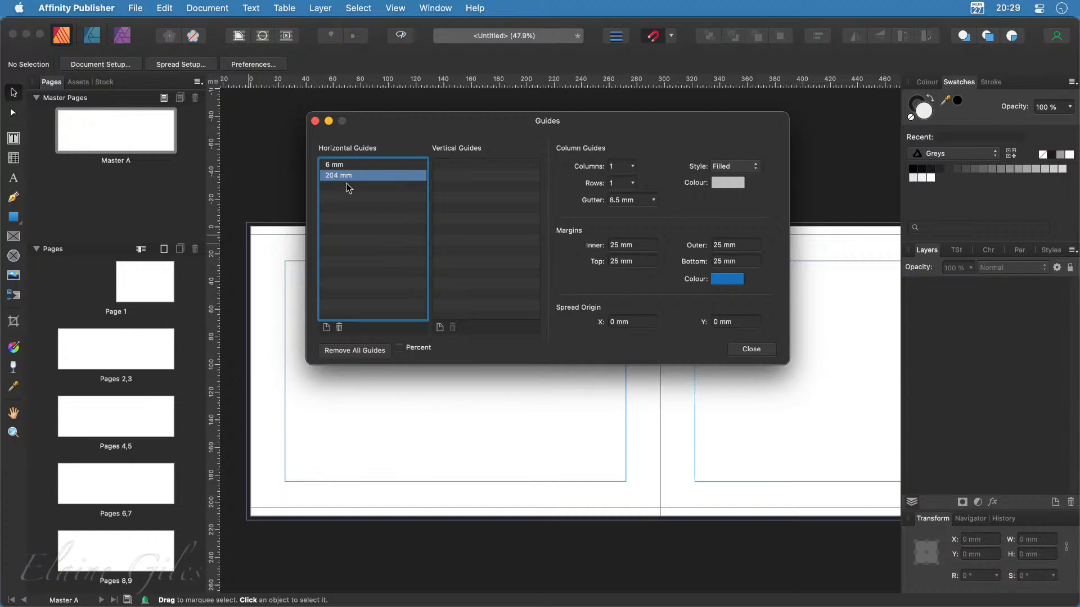
Step: Re-enter the second horizontal guide's position as the calculation 210-6
double_click(340, 177)
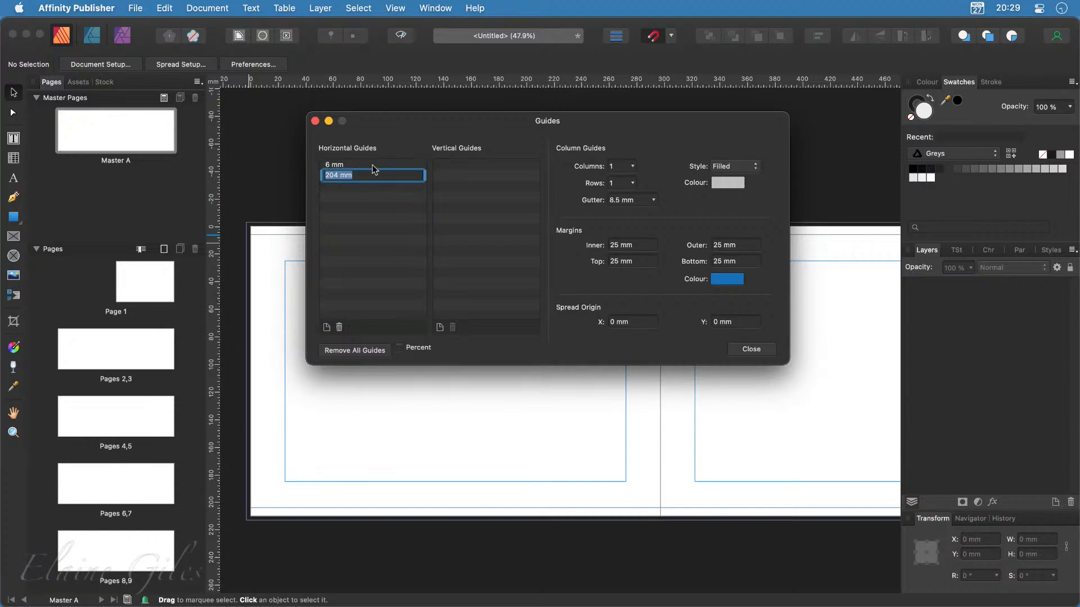
type("210-6")
key("Return")
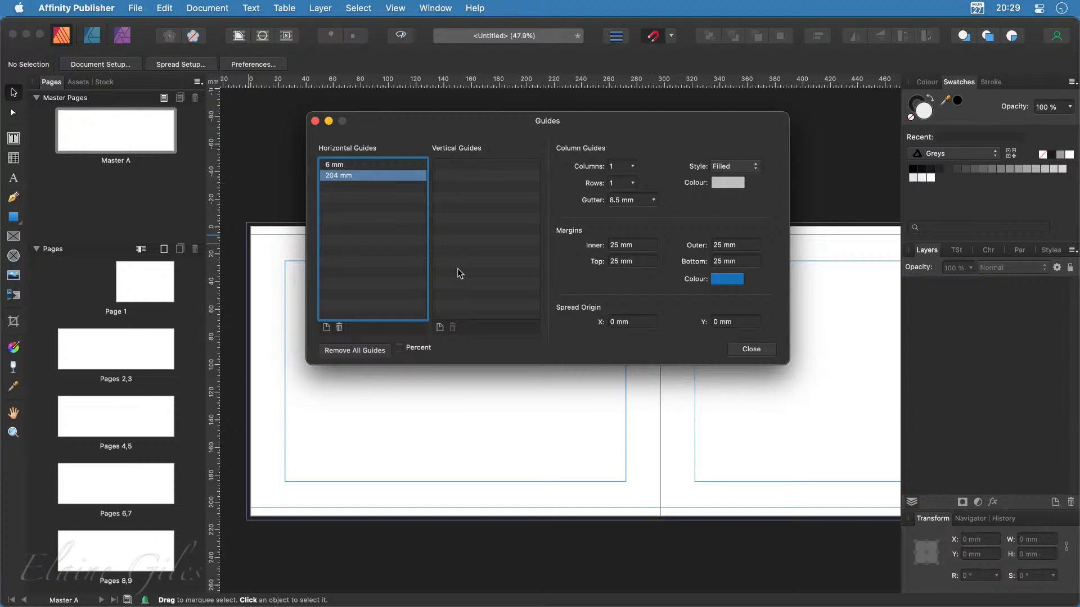
Step: Add a vertical guide at 6 mm to the Master A spread
left_click(439, 327)
double_click(446, 164)
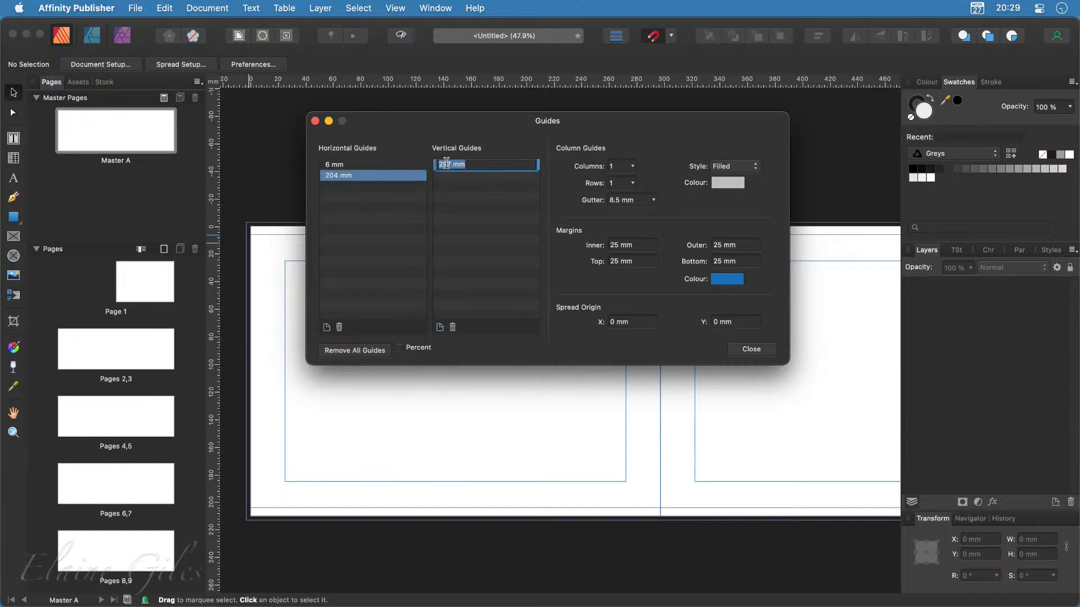
type("6")
key("Return")
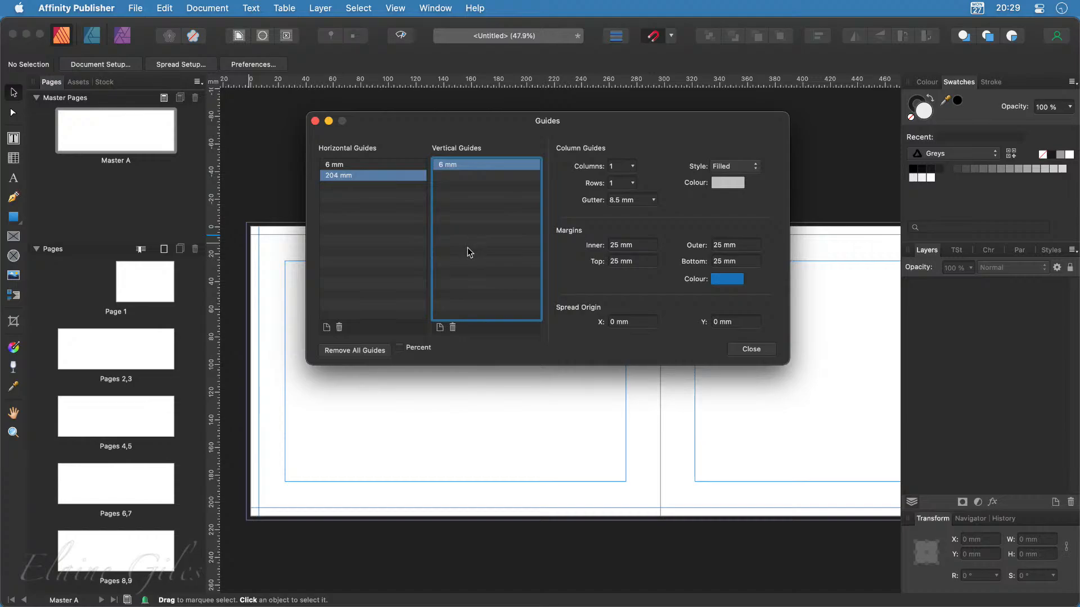
Step: Add a second vertical guide to the Master A spread and place it at 291 mm by subtracting 6 from its default position
left_click(440, 327)
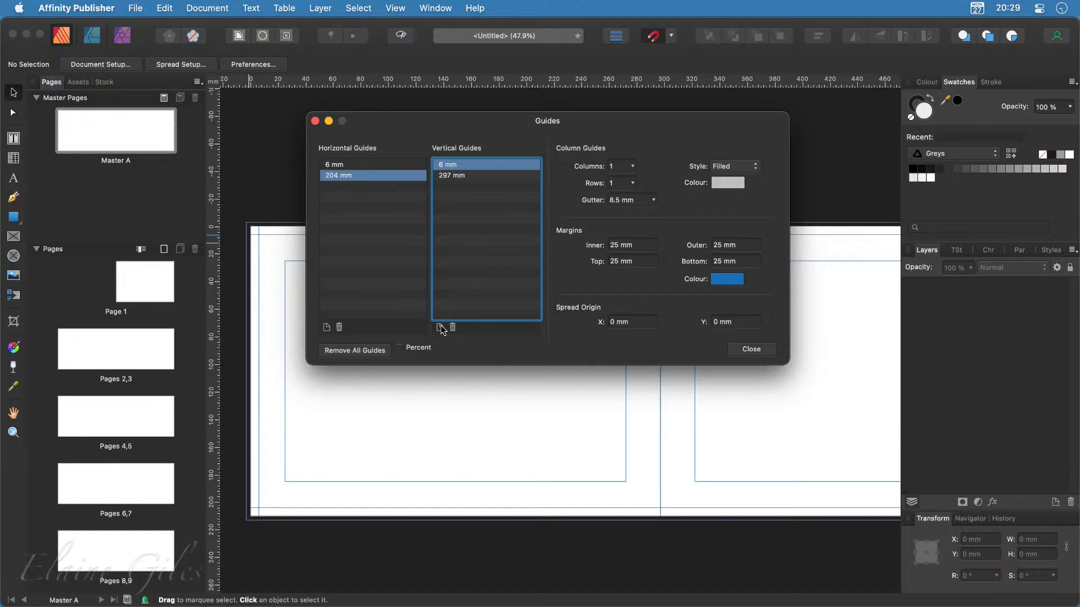
left_click(453, 178)
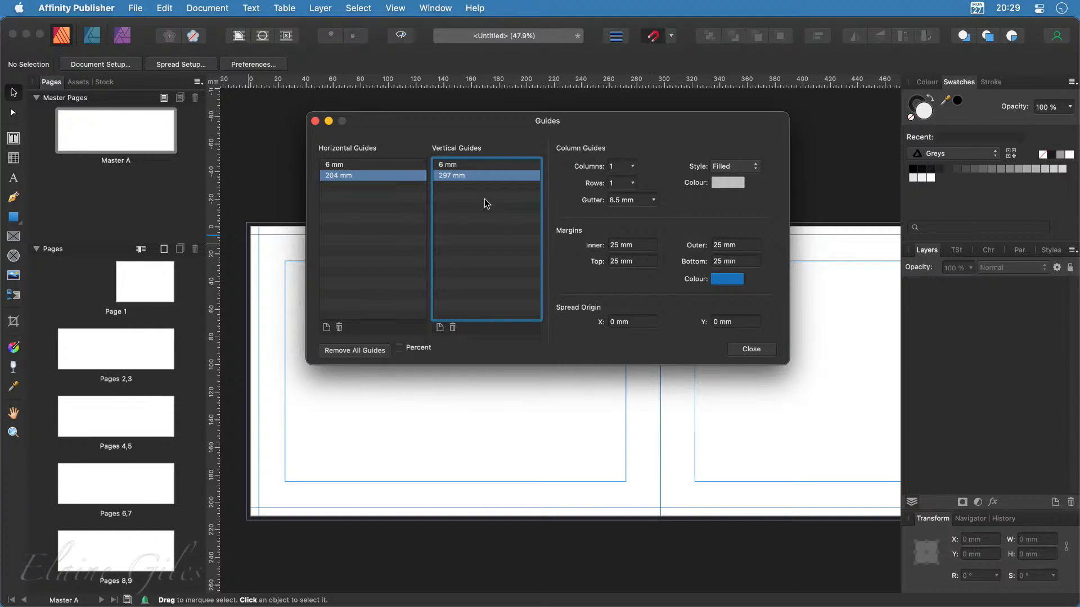
double_click(444, 178)
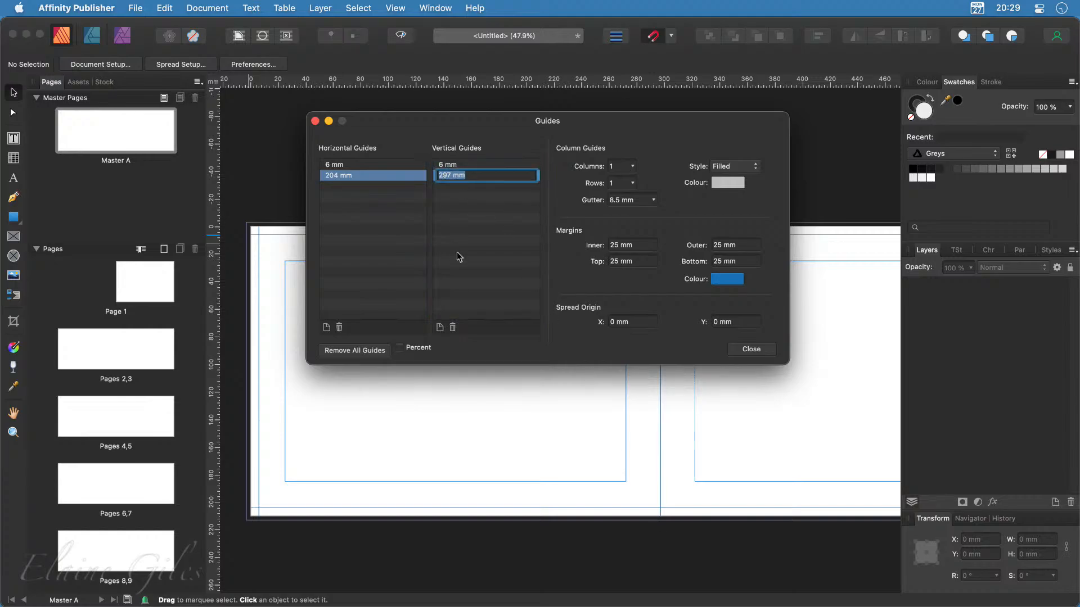
key("Right")
type("-6")
key("Return")
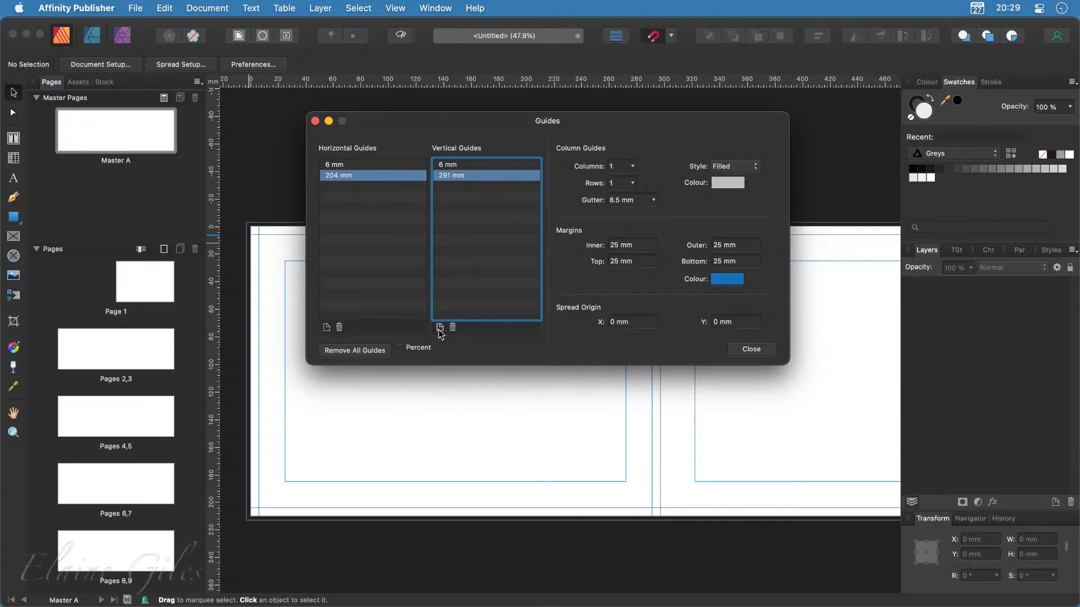
Step: Add a third vertical guide to the Master A spread and place it at 303 mm by adding 6 to its default position
left_click(440, 328)
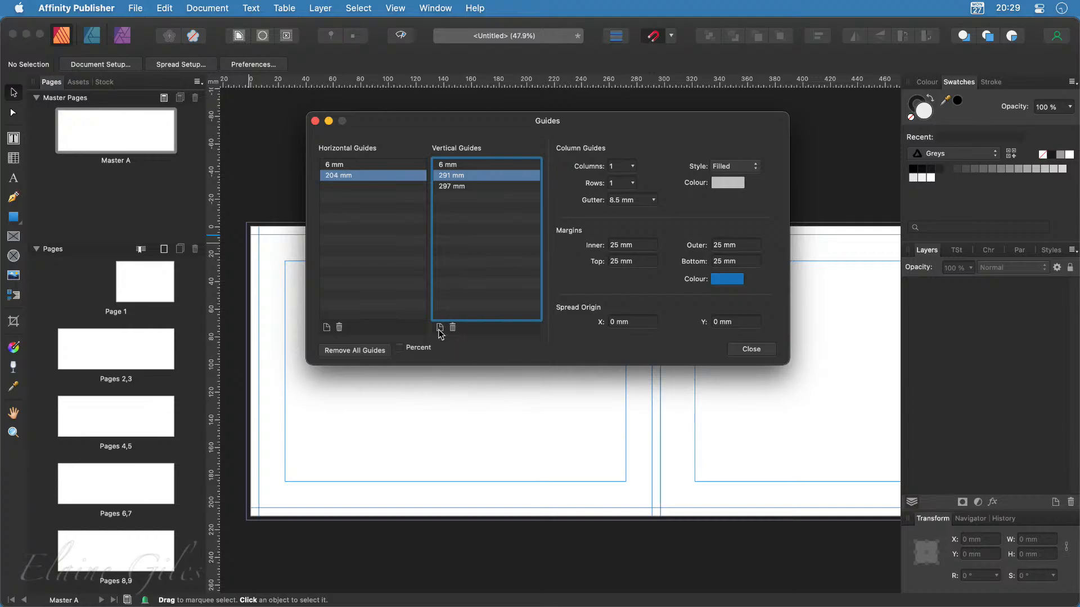
left_click(456, 187)
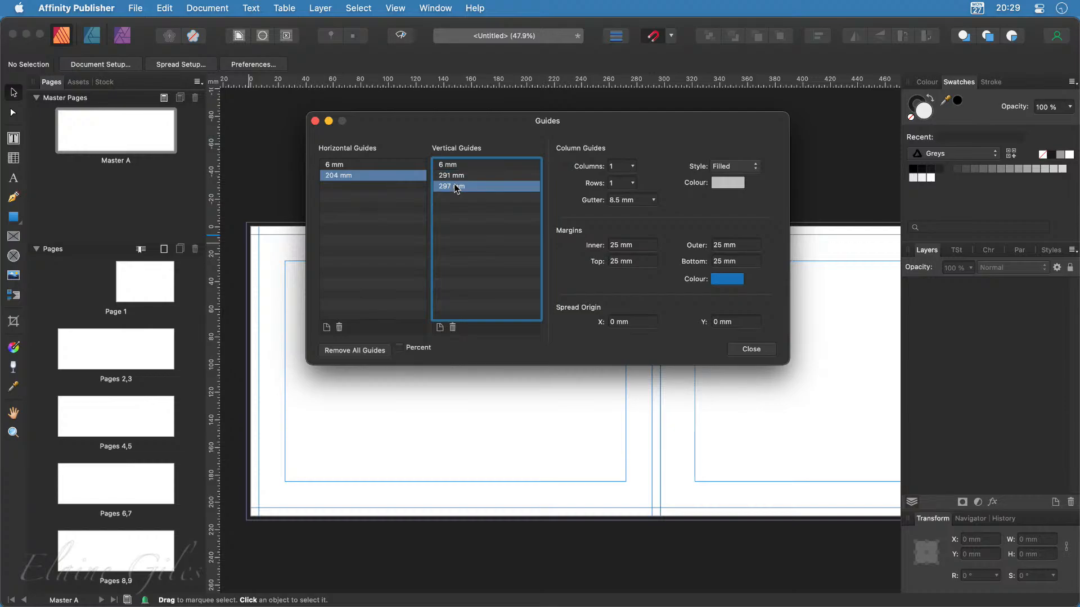
left_click(457, 190)
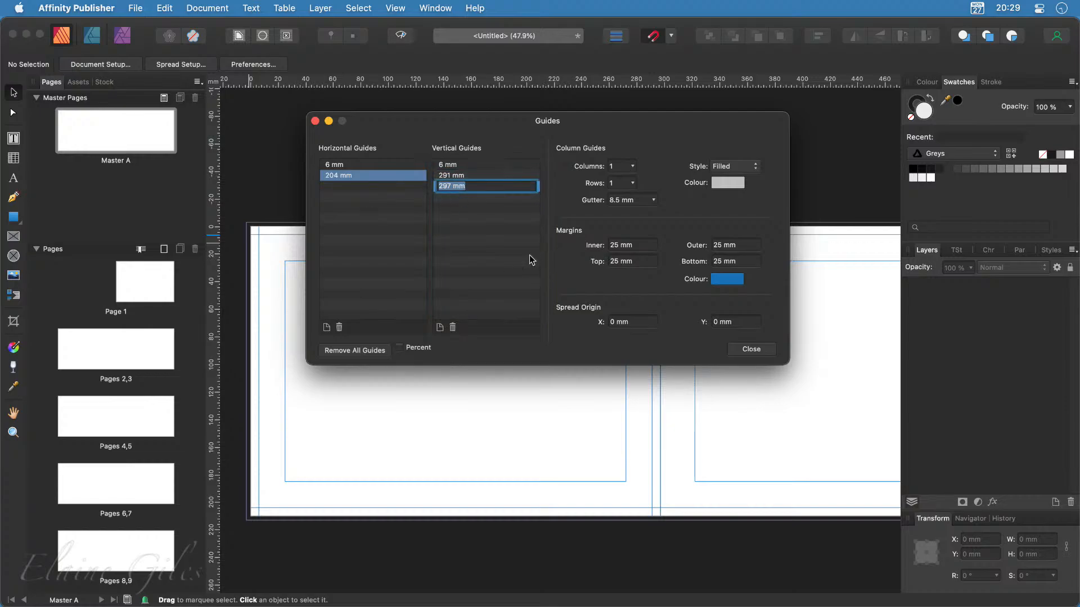
key("Right")
type("+6")
key("Return")
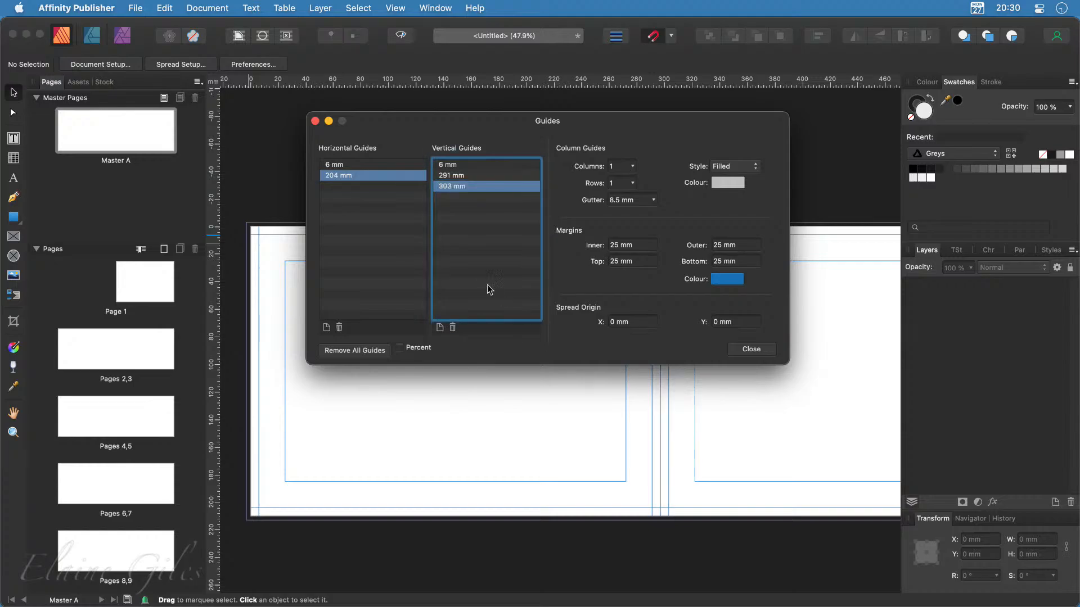
Step: Add a fourth vertical guide, set the last vertical guide in the list to 588 mm and close the Guides Manager
left_click(453, 205)
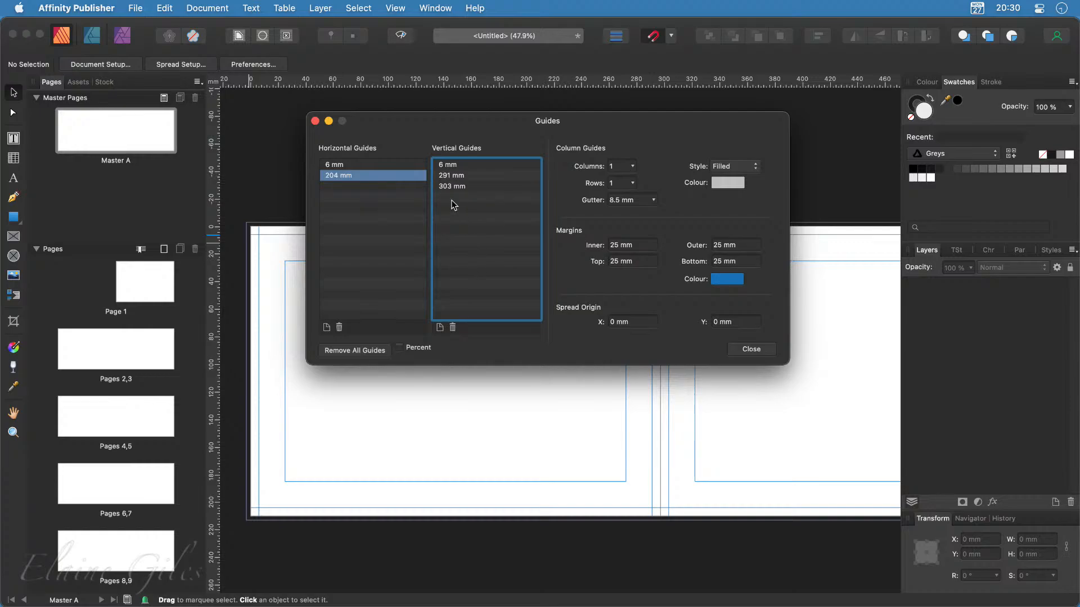
left_click(440, 327)
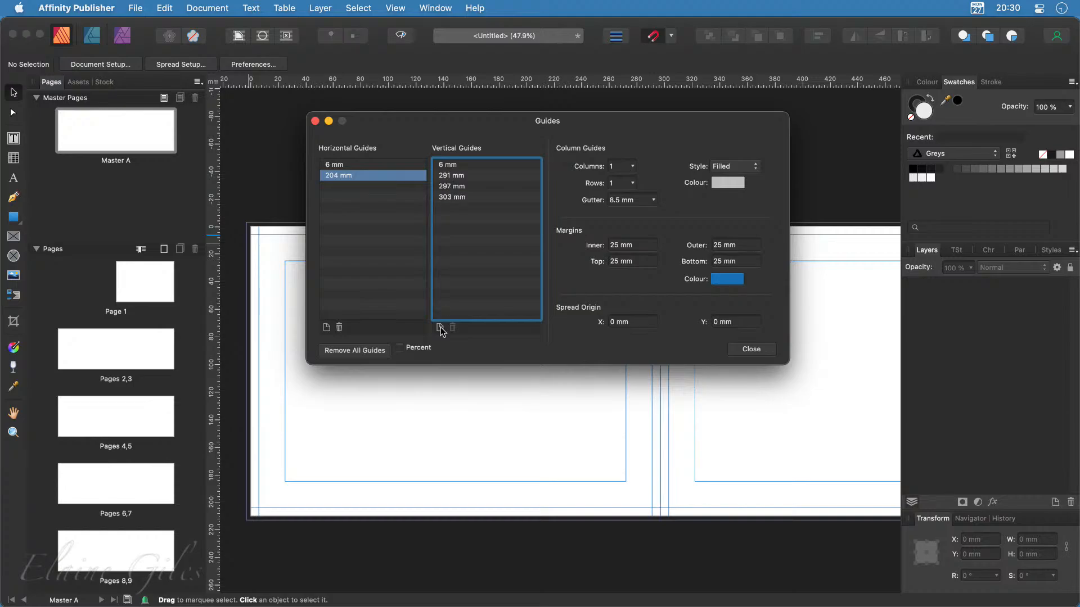
left_click(445, 197)
left_click(445, 197)
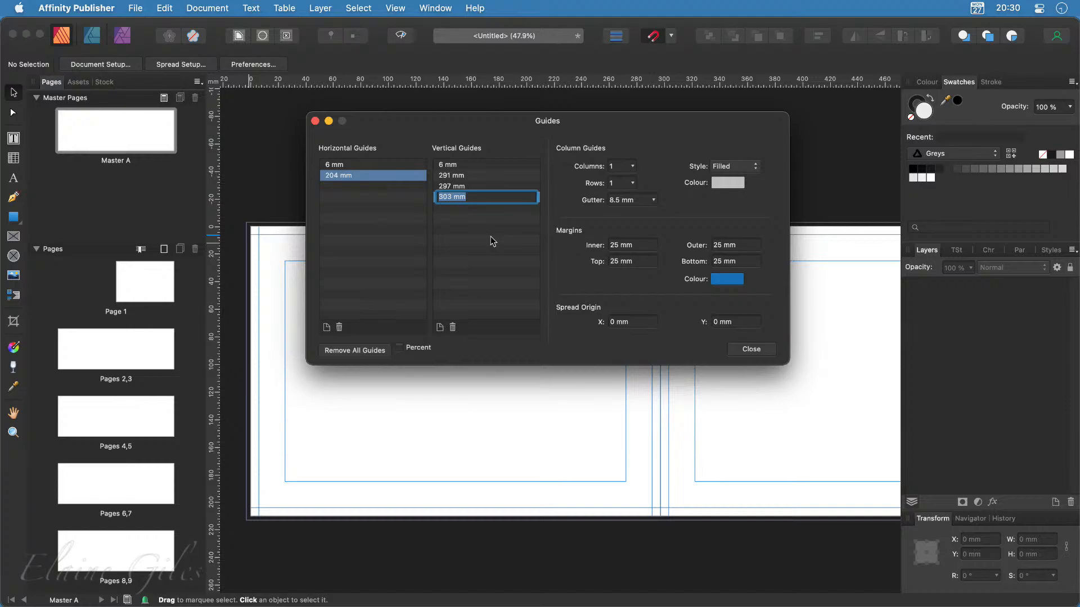
type("588")
key("Return")
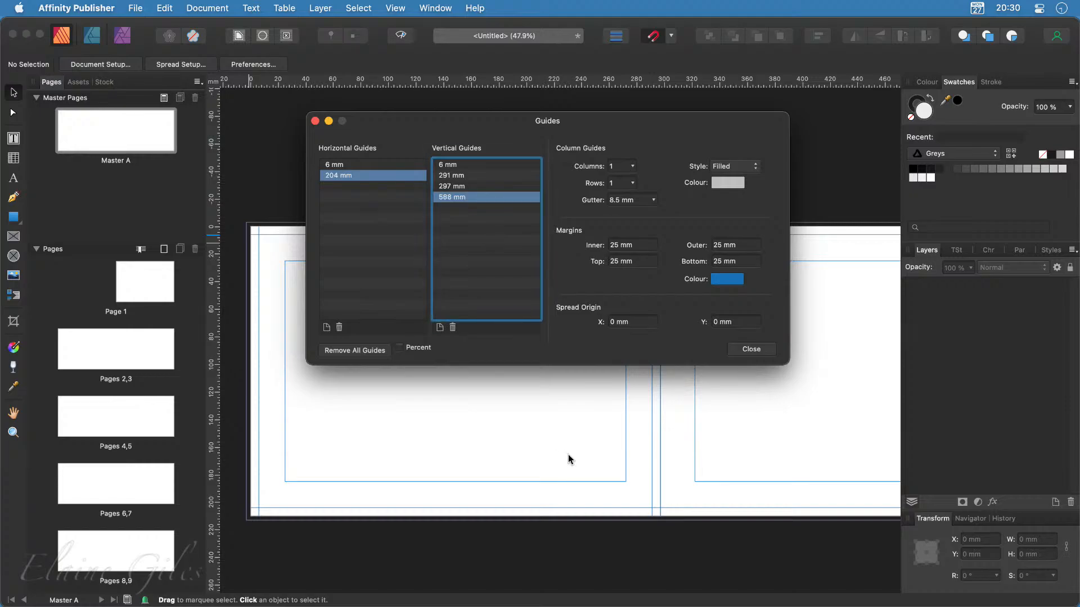
scroll(567, 455, "right", 8)
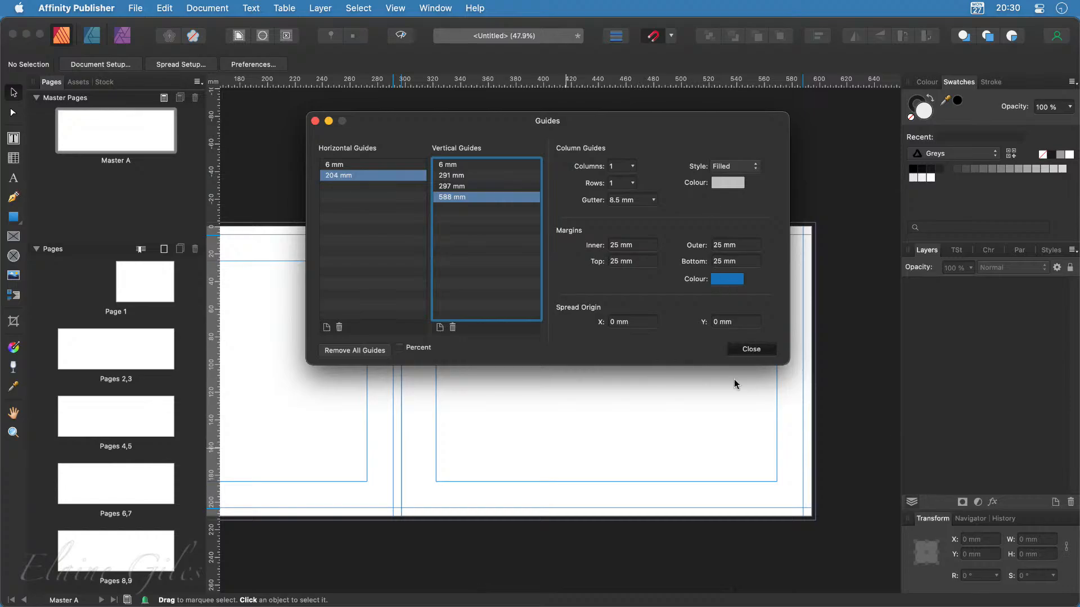
left_click(751, 350)
Step: Examine the guides around the spine on the Master A spread and on pages 2,3
scroll(511, 484, "left", 3)
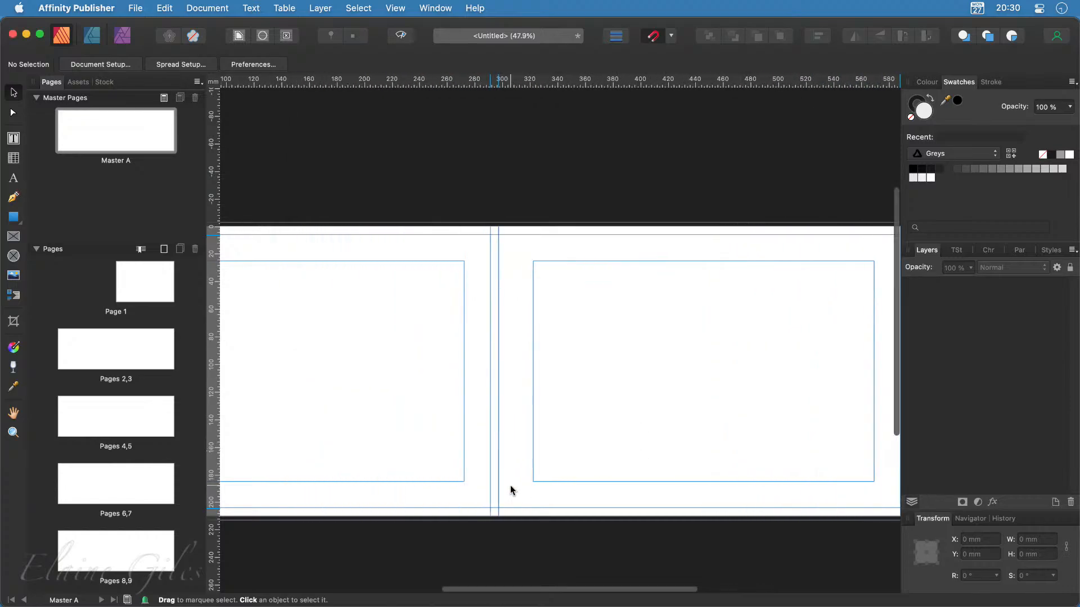
scroll(511, 485, "left", 3)
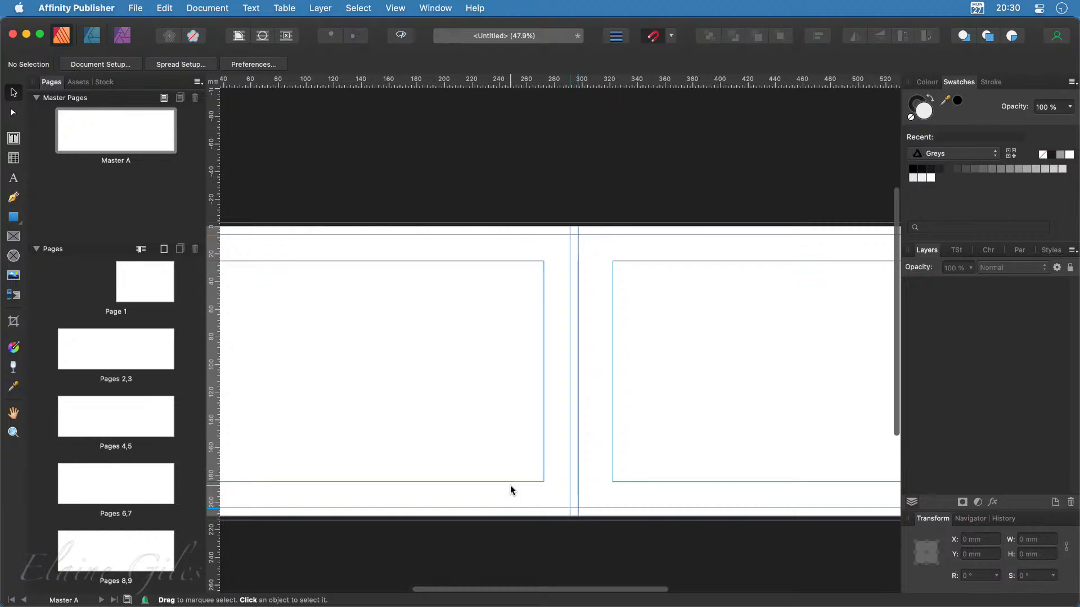
left_click(113, 354)
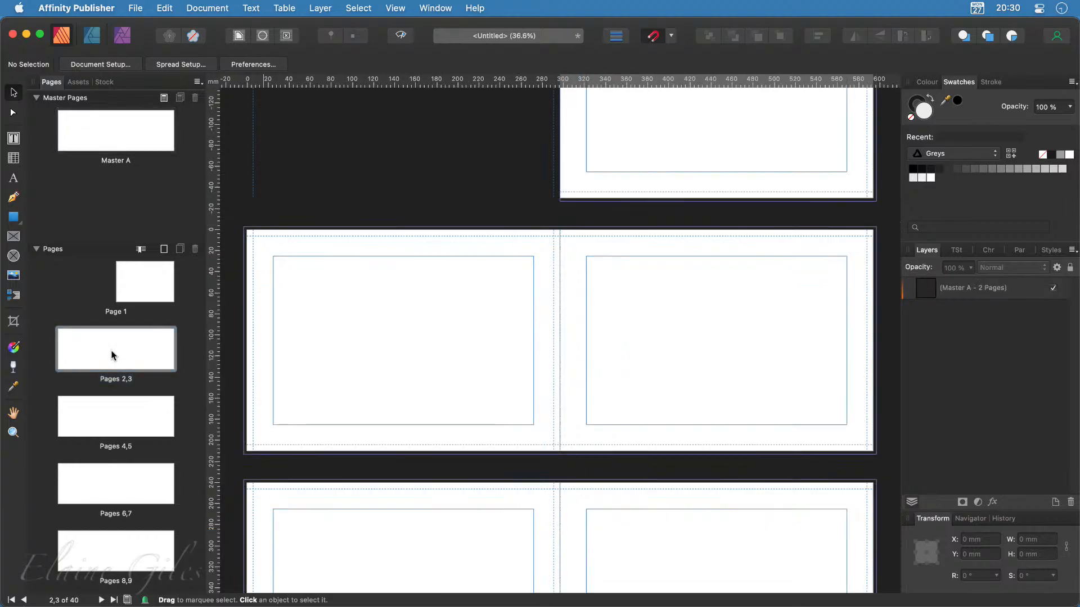
Step: Move the Master A vertical guide on the spine at 297 mm to 303 mm in the Guides Manager
double_click(121, 120)
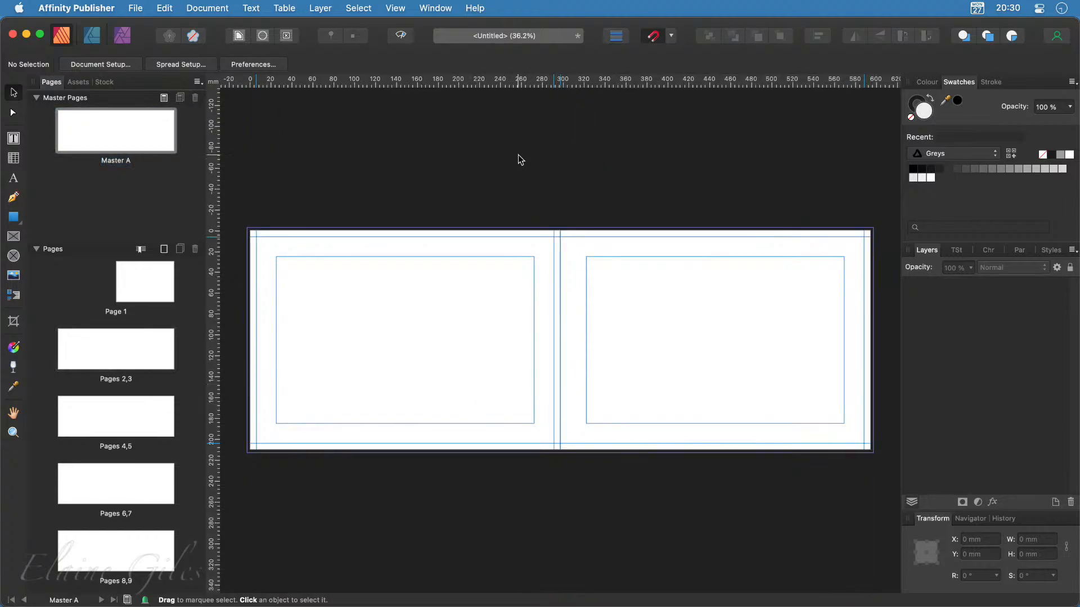
left_click(396, 8)
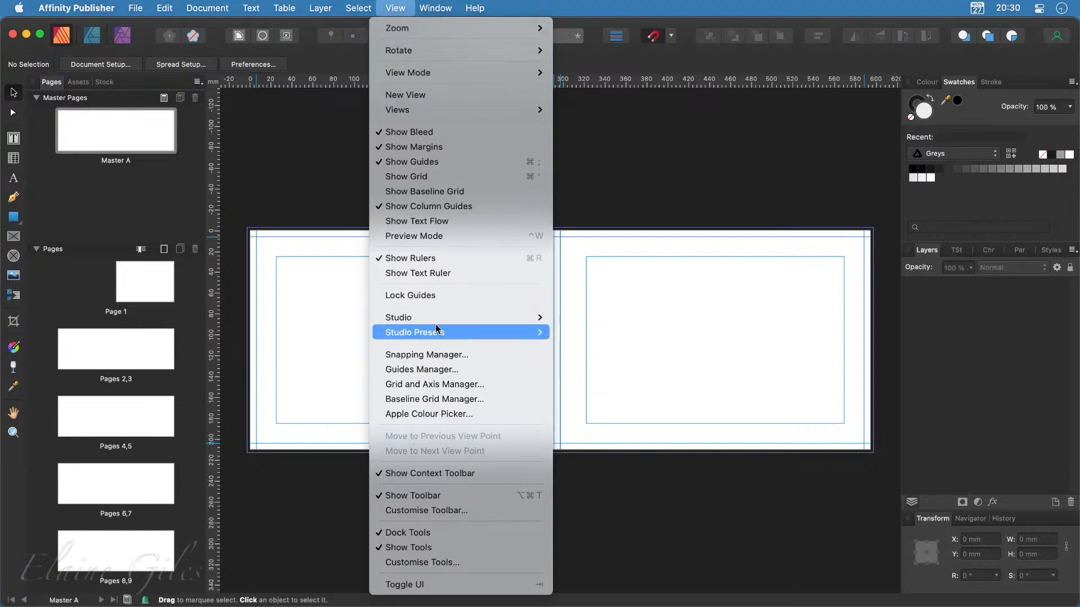
left_click(426, 370)
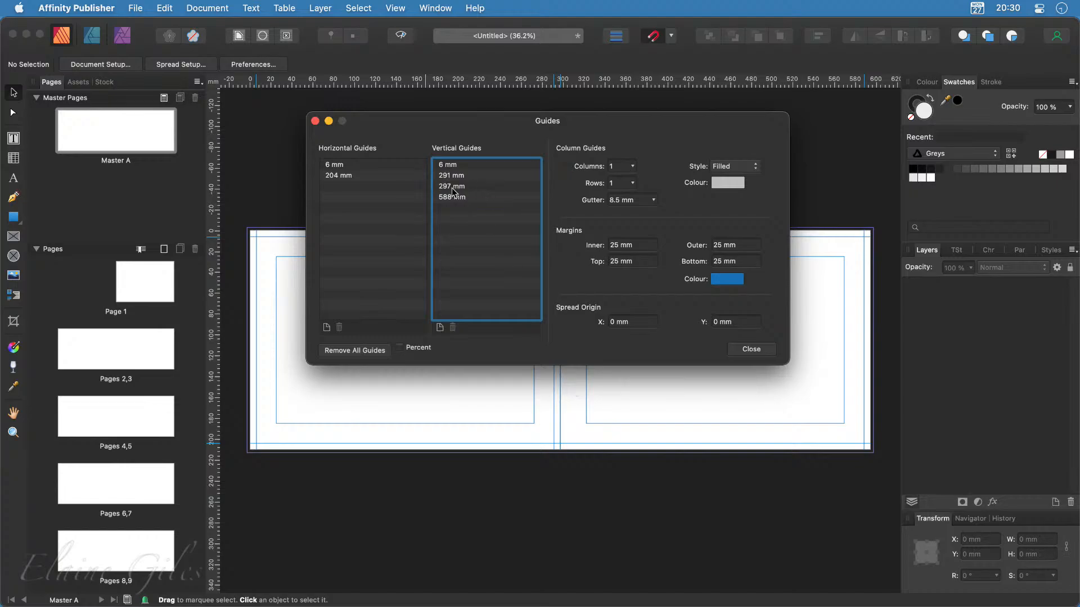
double_click(453, 191)
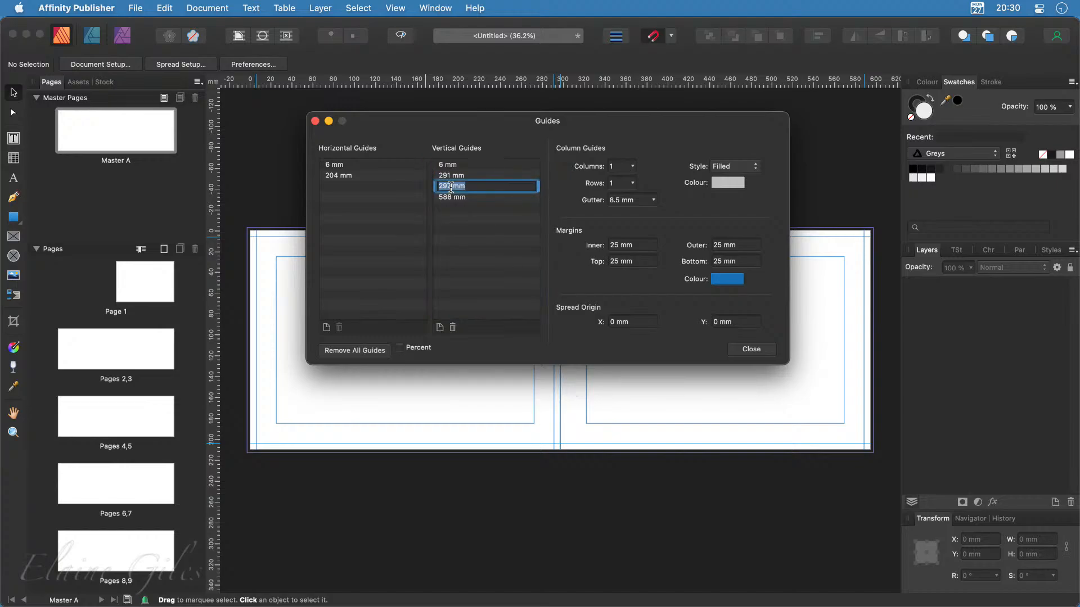
type("303")
key("Return")
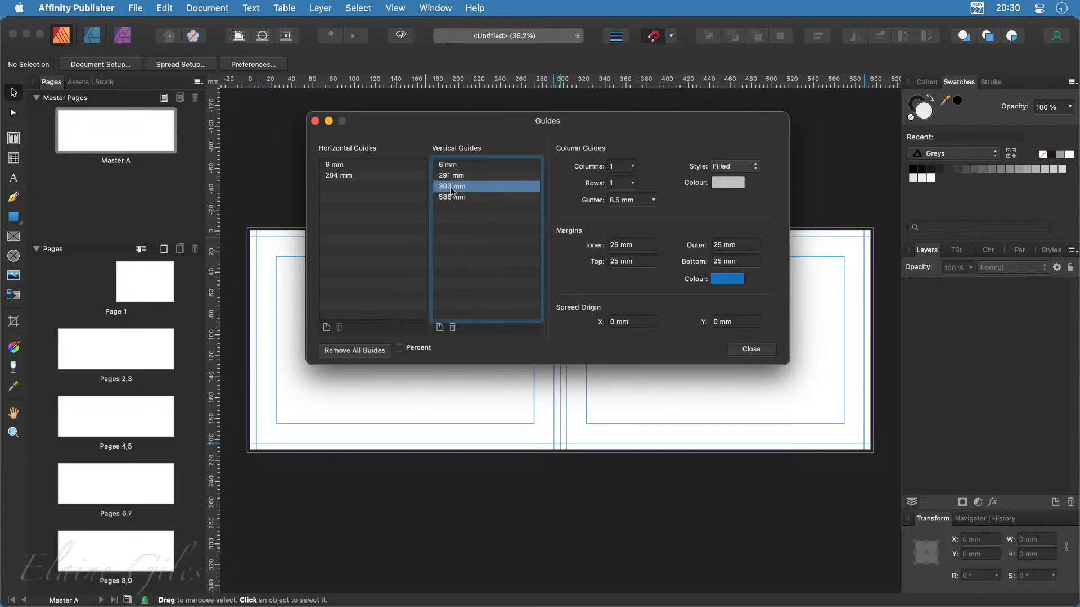
left_click(767, 350)
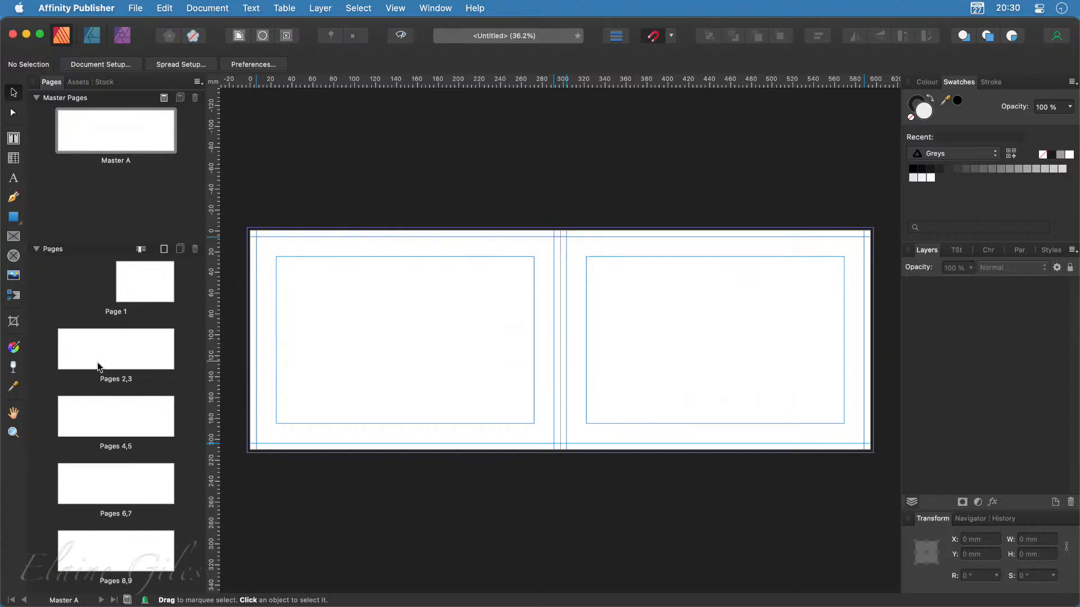
Step: Check the guides on pages 4,5, pages 6,7 and page 1
left_click(114, 419)
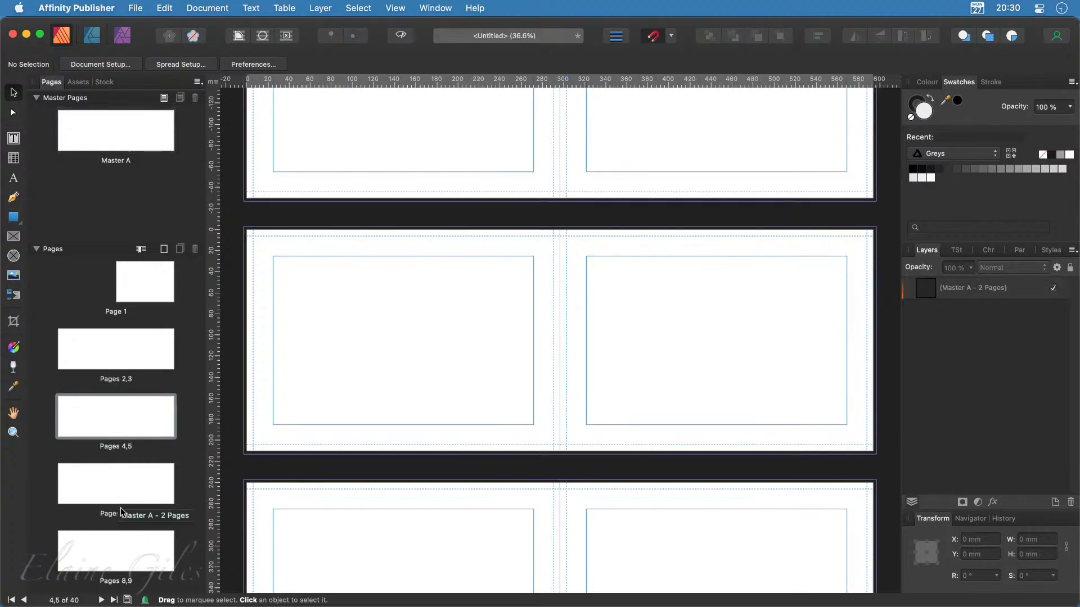
left_click(116, 488)
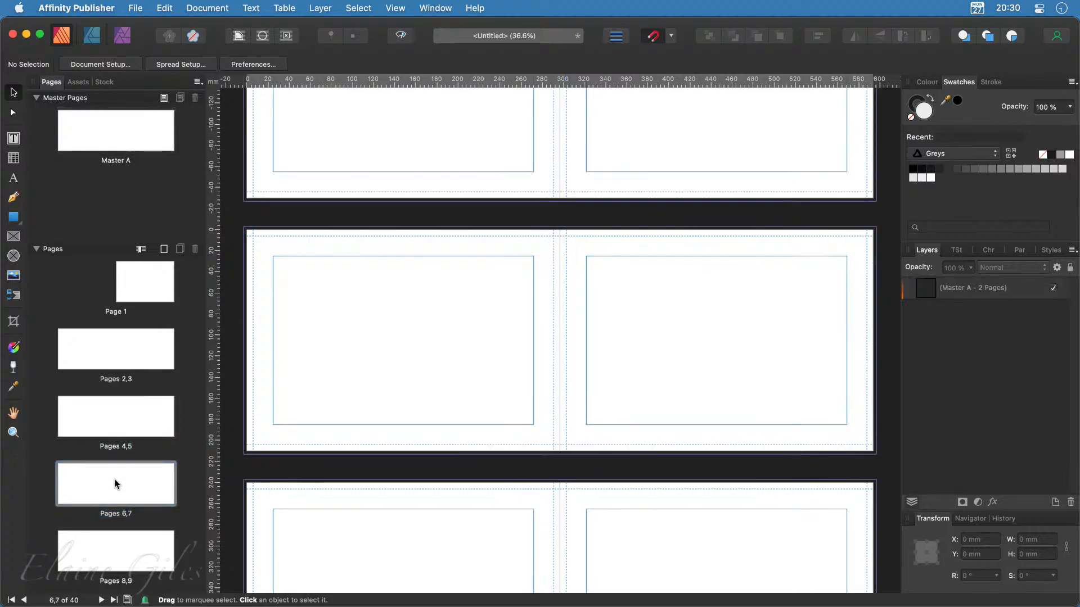
left_click(126, 273)
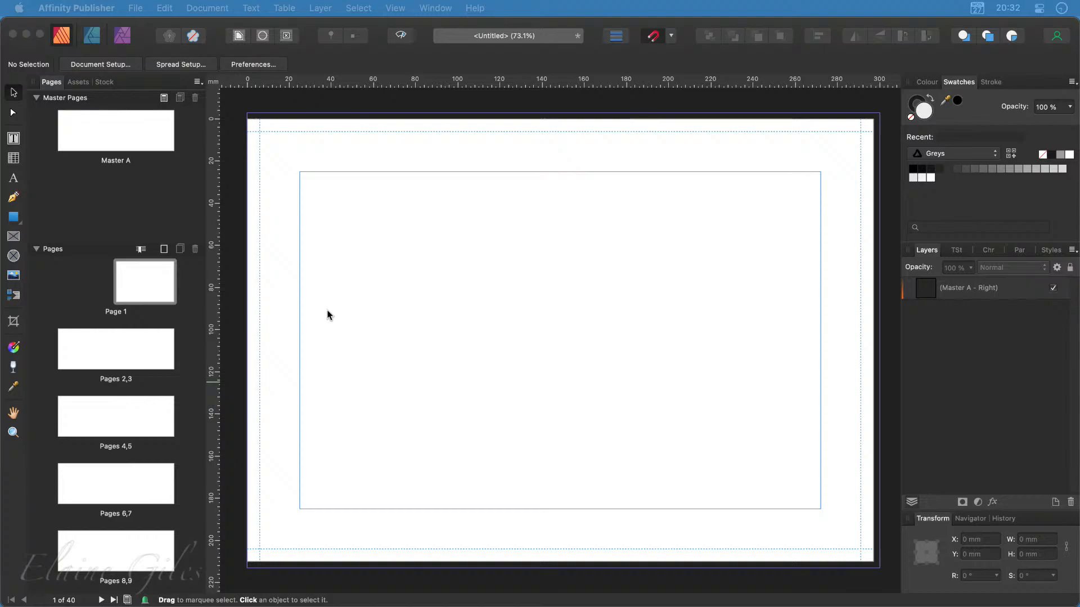
Step: Search the Pixabay stock library for "wedding" and browse the images
left_click(105, 83)
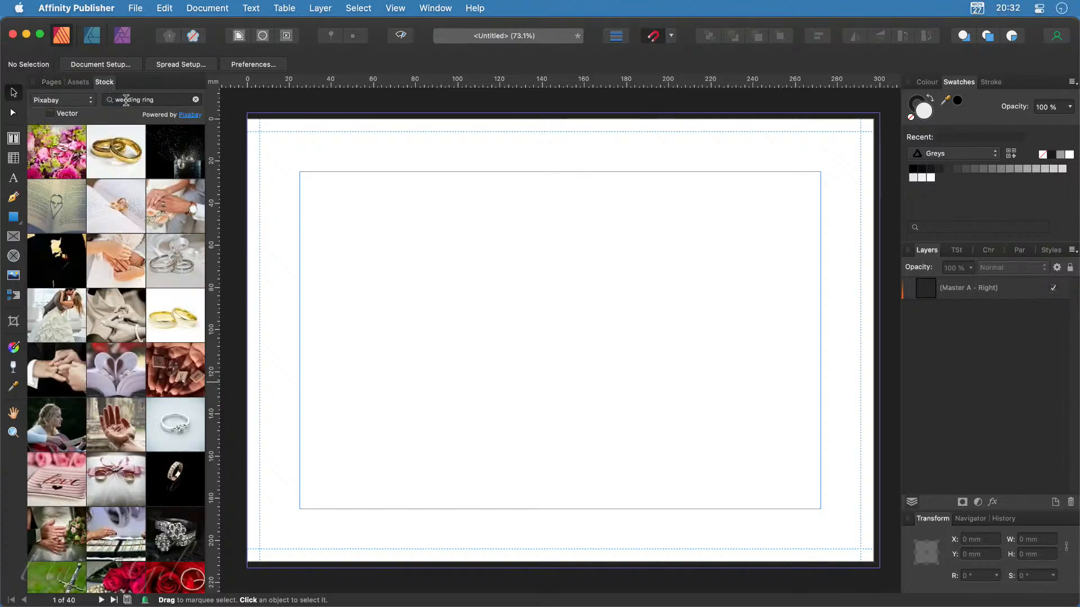
triple_click(137, 99)
key("BackSpace")
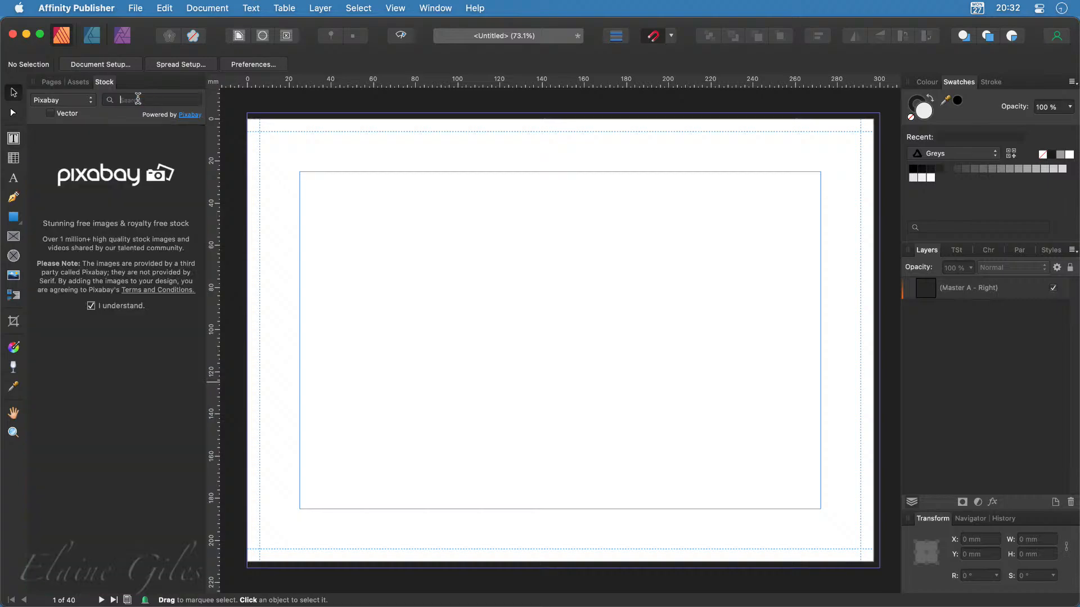
left_click(91, 104)
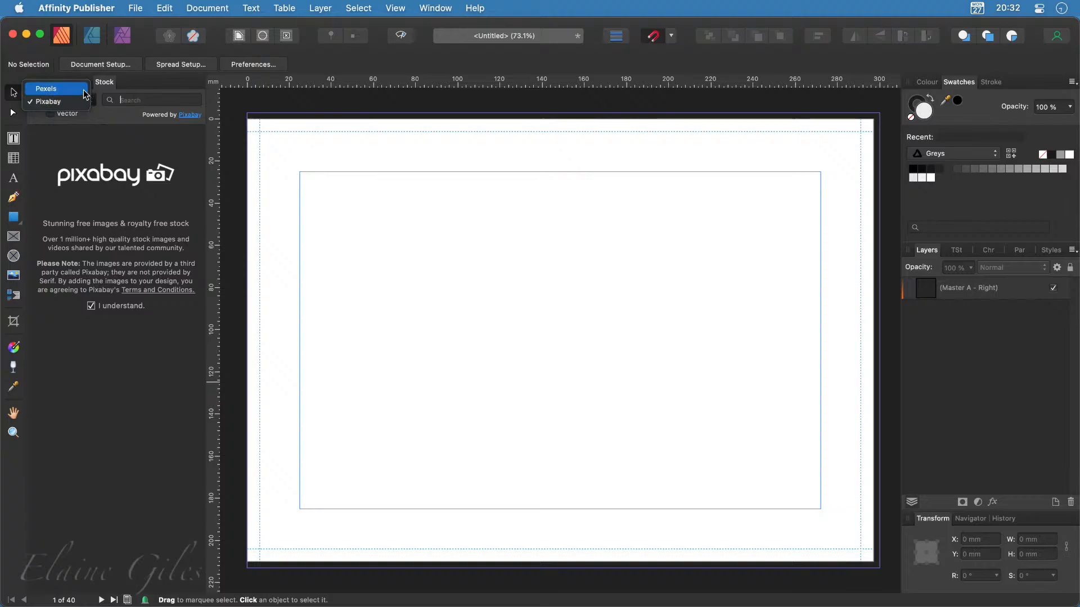
left_click(114, 100)
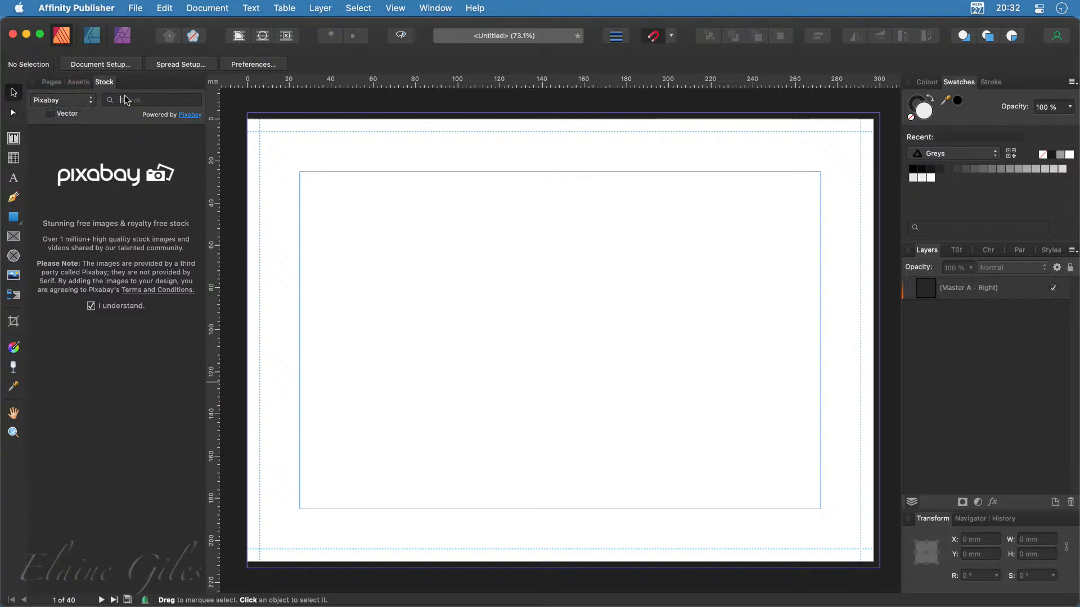
type("wedding")
key("Return")
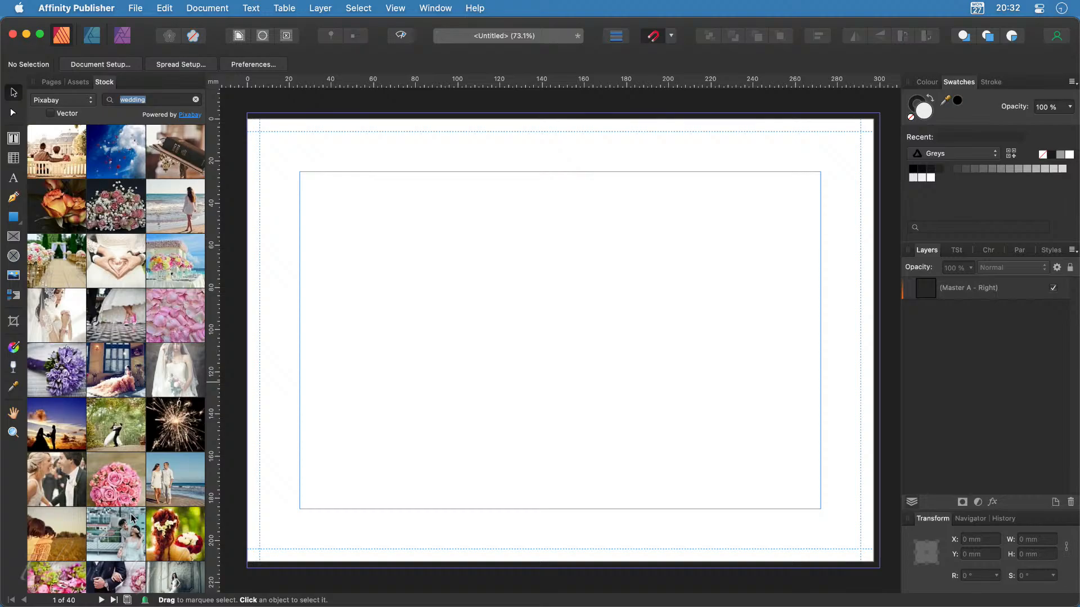
scroll(140, 514, "down", 2)
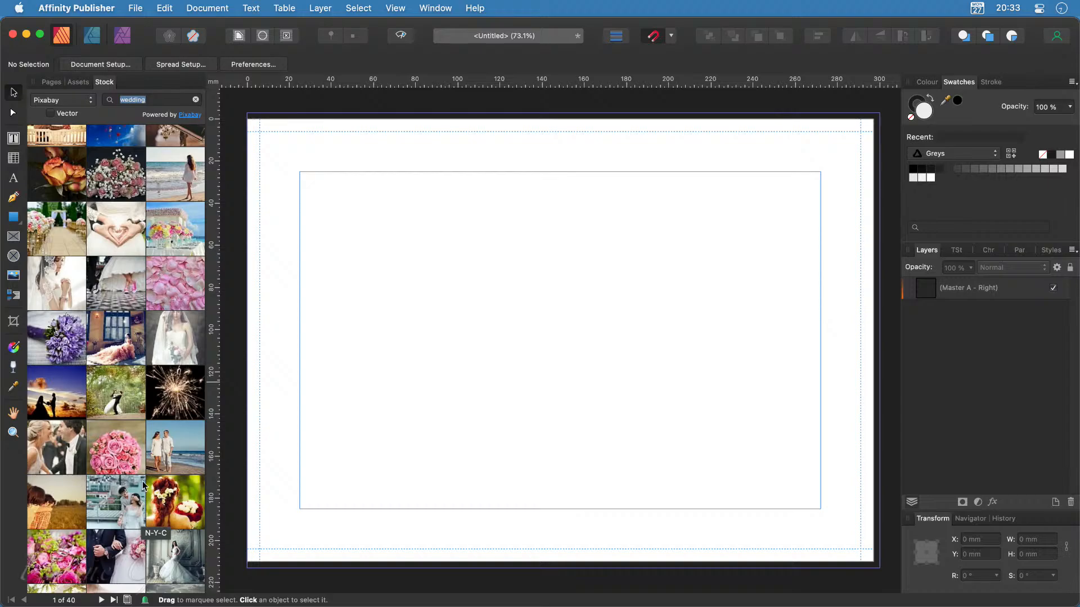
Step: Place the pink rose bouquet stock photo on page 1 and align it to the page's left and bottom bleed edges
left_click_drag(106, 172, 405, 332)
left_click_drag(383, 502, 383, 501)
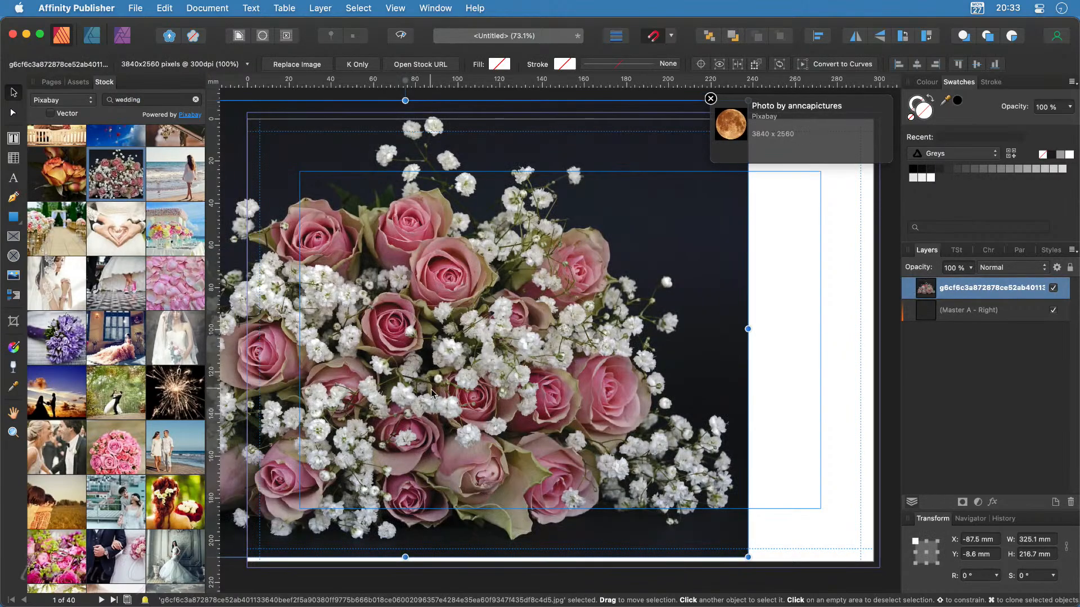
left_click_drag(432, 392, 636, 385)
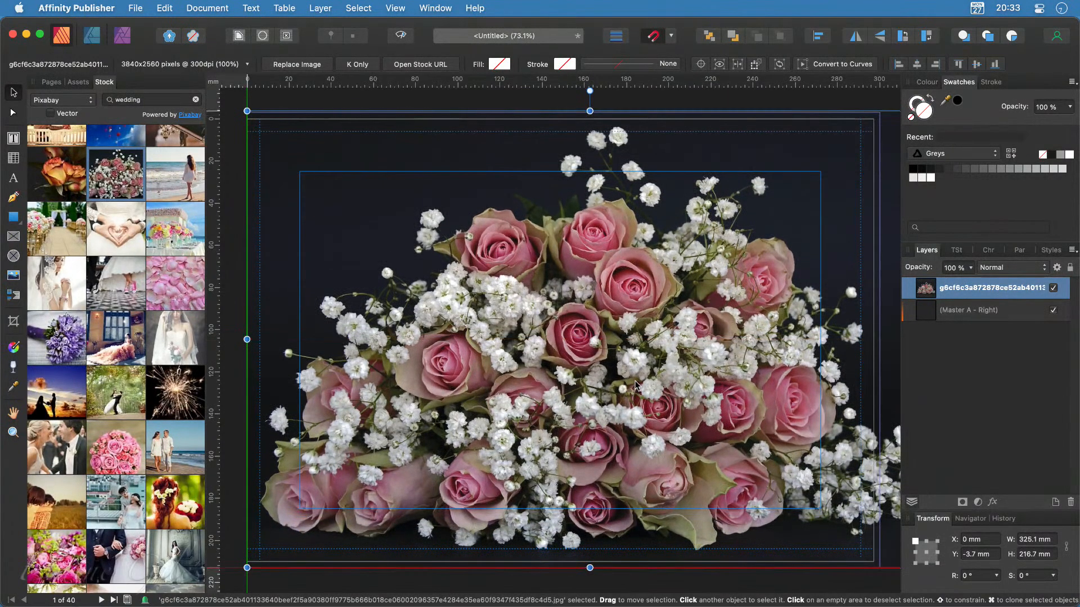
Step: Crop the bouquet photo from its top and left edges to about 196.5 × 213 mm
left_click(14, 323)
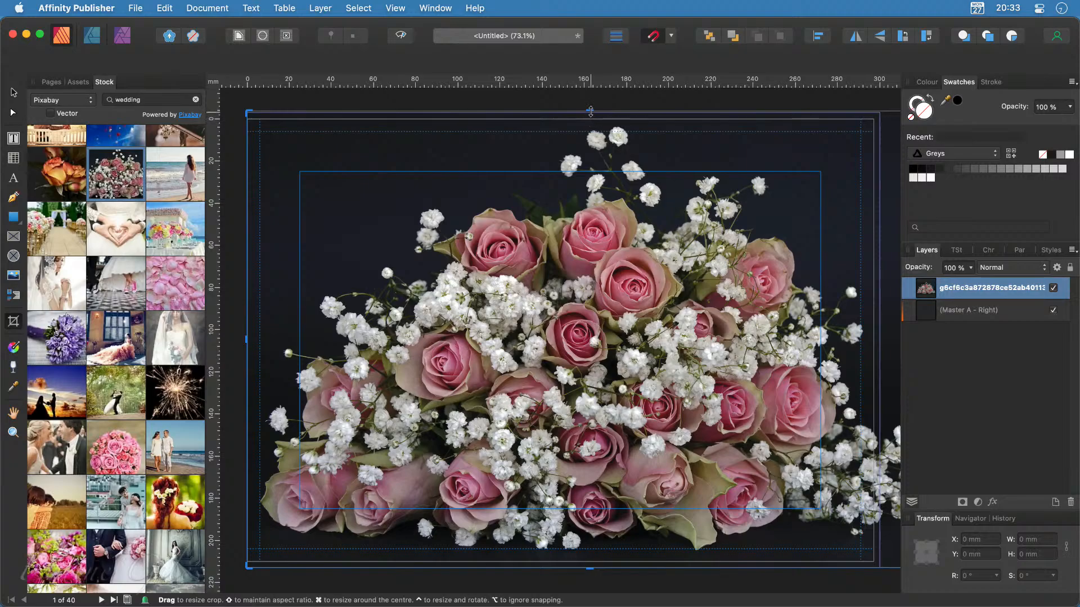
left_click_drag(590, 113, 590, 120)
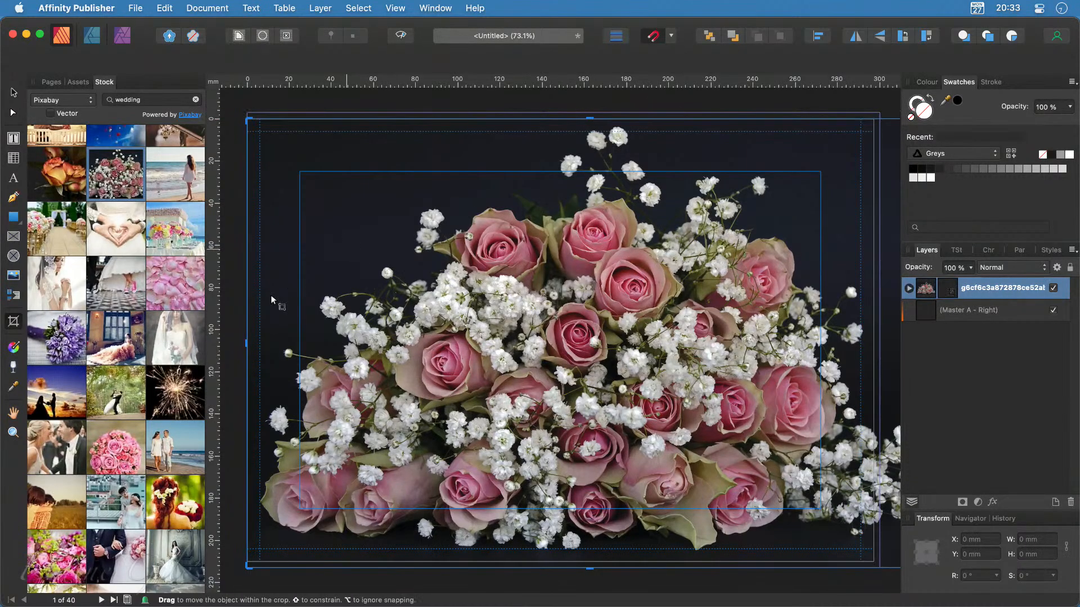
left_click_drag(246, 343, 518, 343)
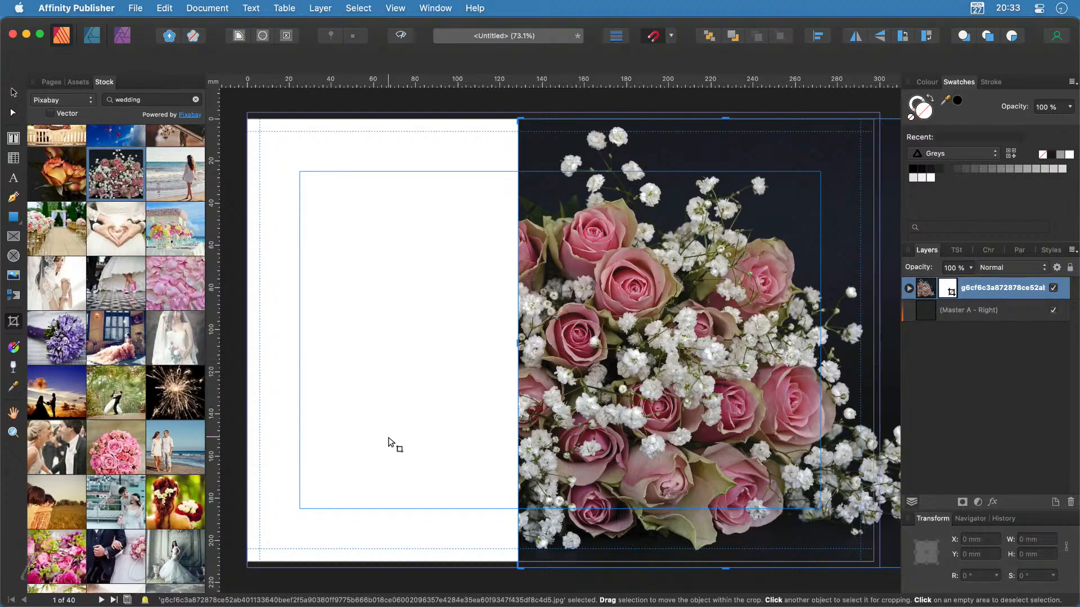
left_click(340, 423)
left_click(13, 92)
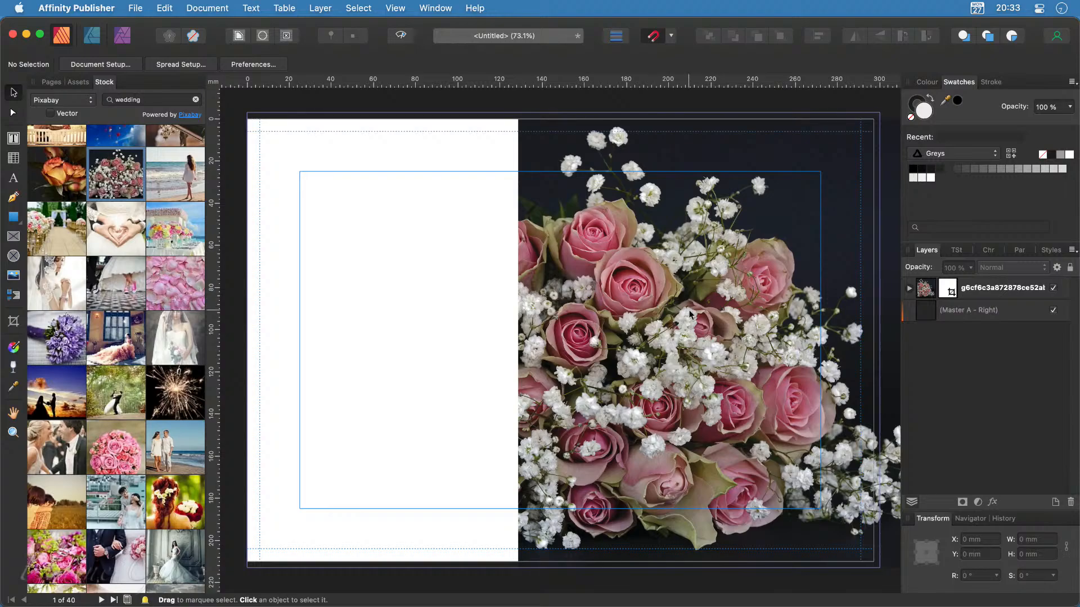
Step: Move the cropped bouquet photo towards the middle of page 1 and delete it
left_click_drag(690, 314, 509, 309)
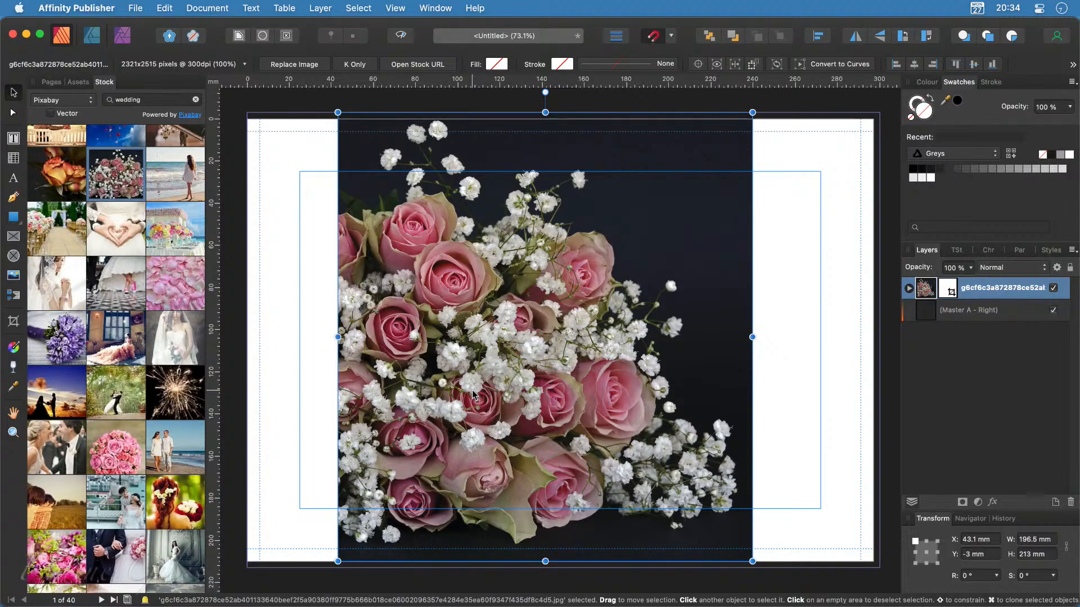
key("Delete")
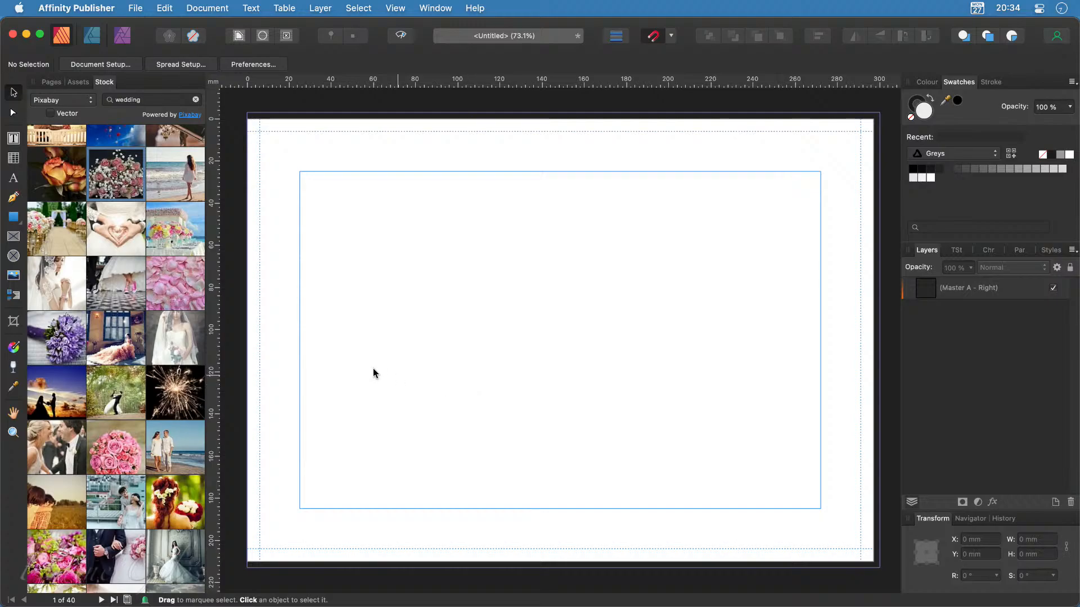
Step: Draw a 300 × 216 mm rectangular picture frame covering page 1 out to its bleed edges
left_click(15, 240)
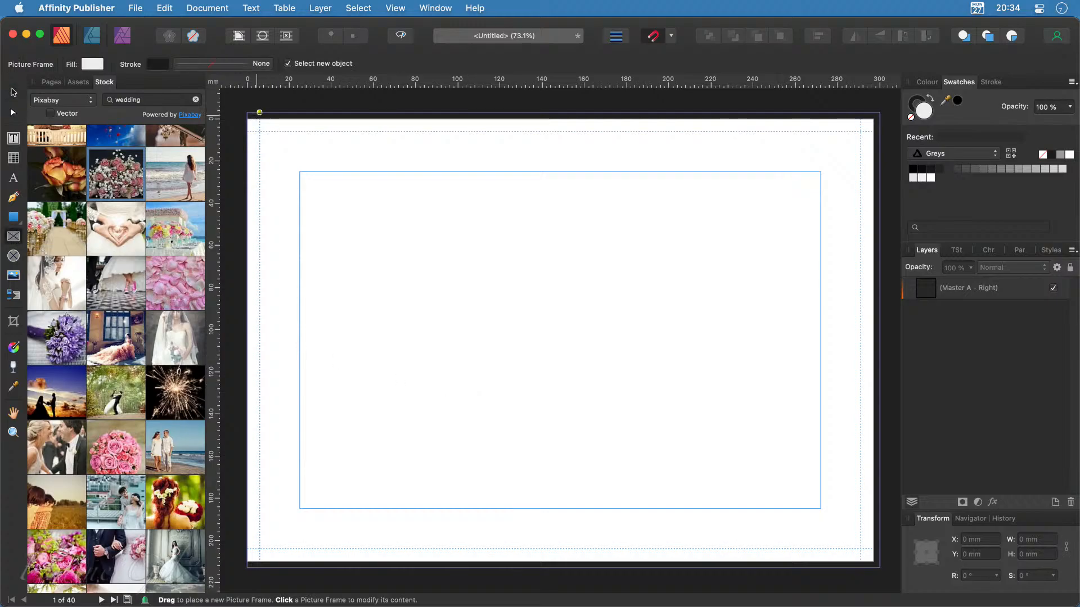
left_click_drag(247, 113, 883, 545)
left_click_drag(876, 562, 861, 568)
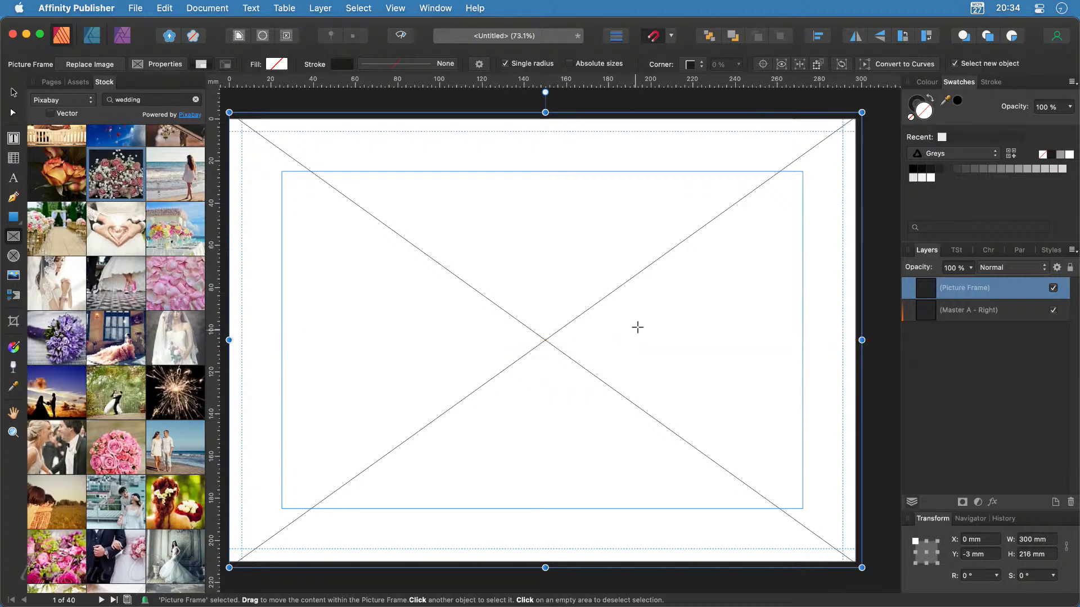
scroll(640, 318, "left", 1)
scroll(640, 318, "left", 2)
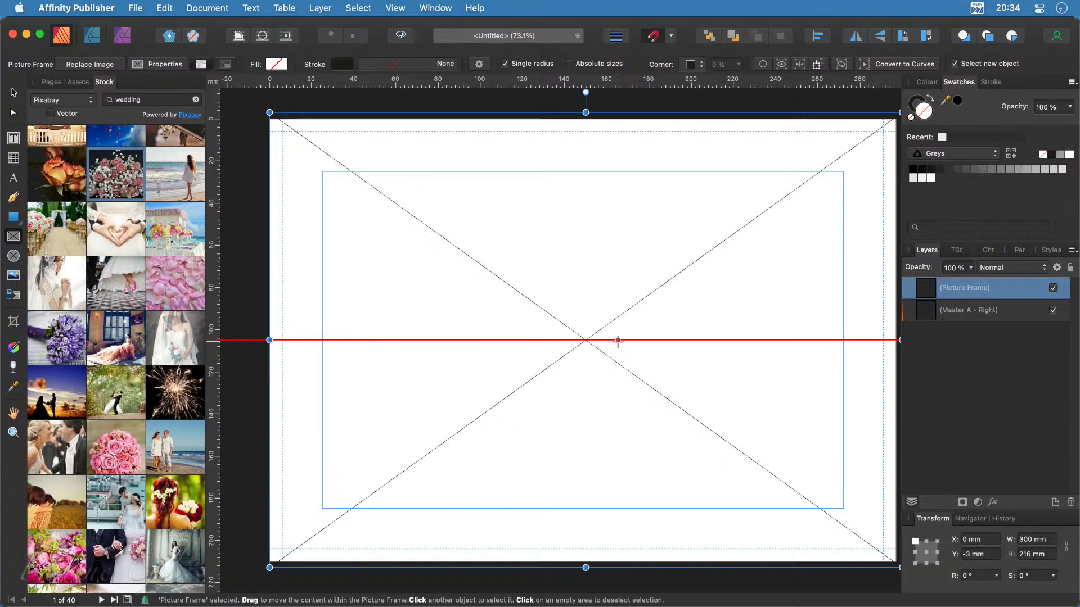
Step: Place the stock photo of heart-shaped hands across the spine of pages 2,3 and delete it again
scroll(618, 341, "down", 8)
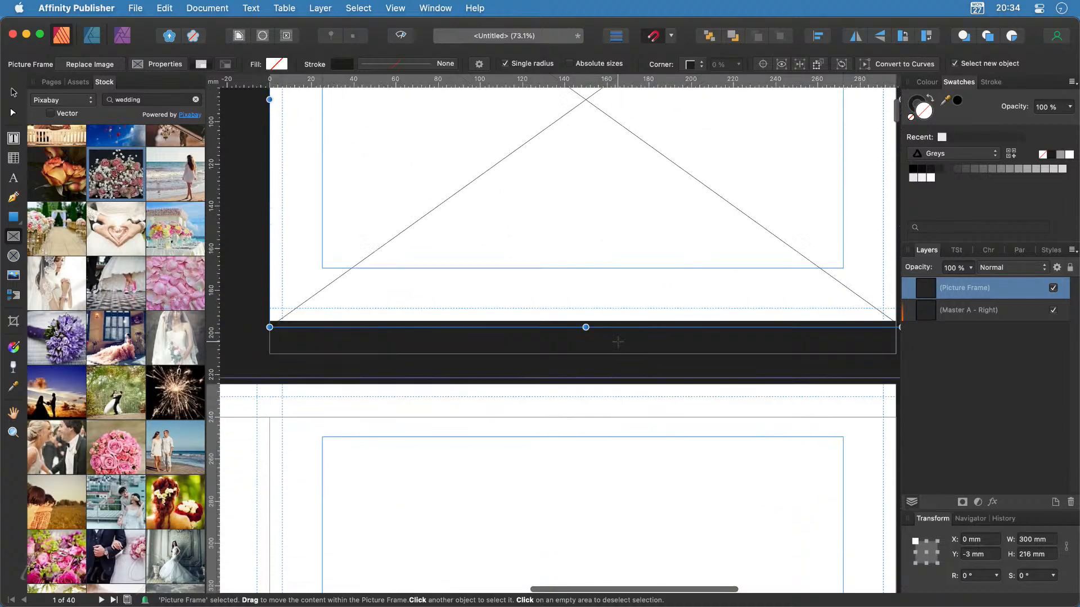
scroll(618, 342, "down", 10)
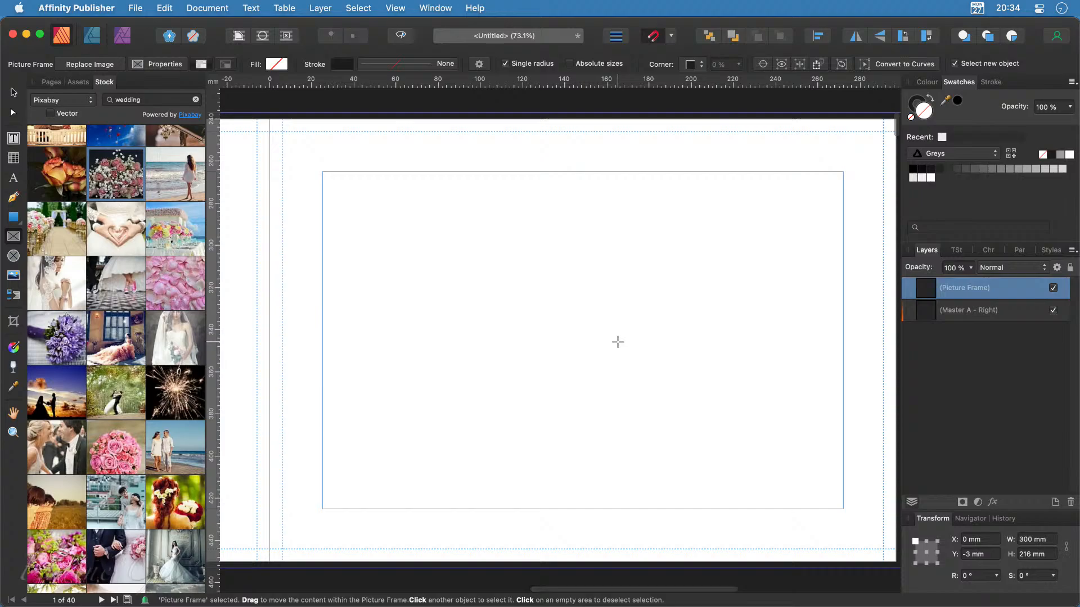
key("super+0")
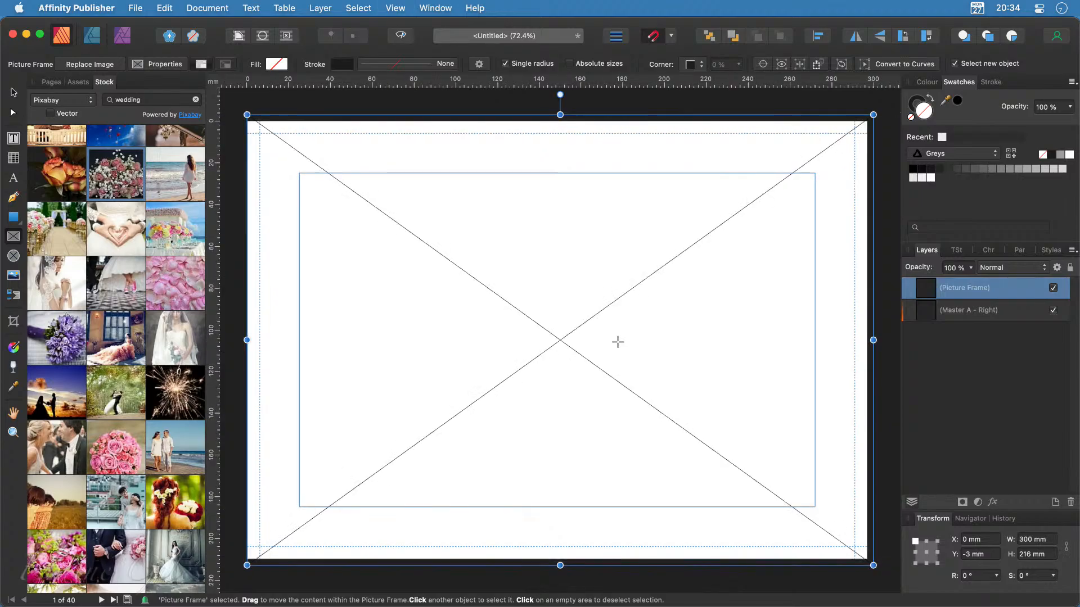
scroll(617, 341, "down", 15)
left_click(592, 315)
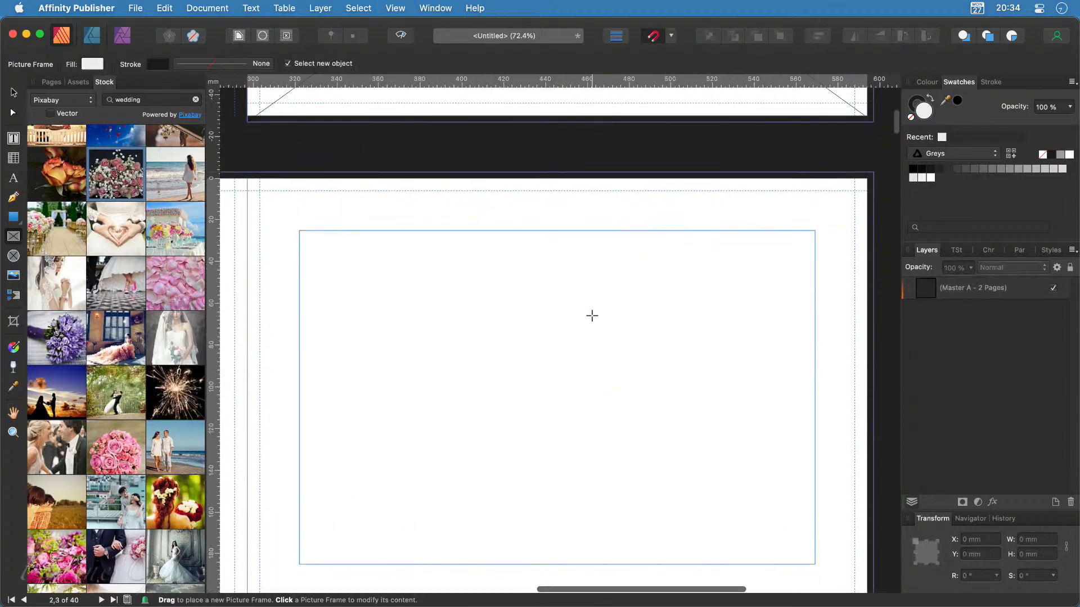
key("super+minus")
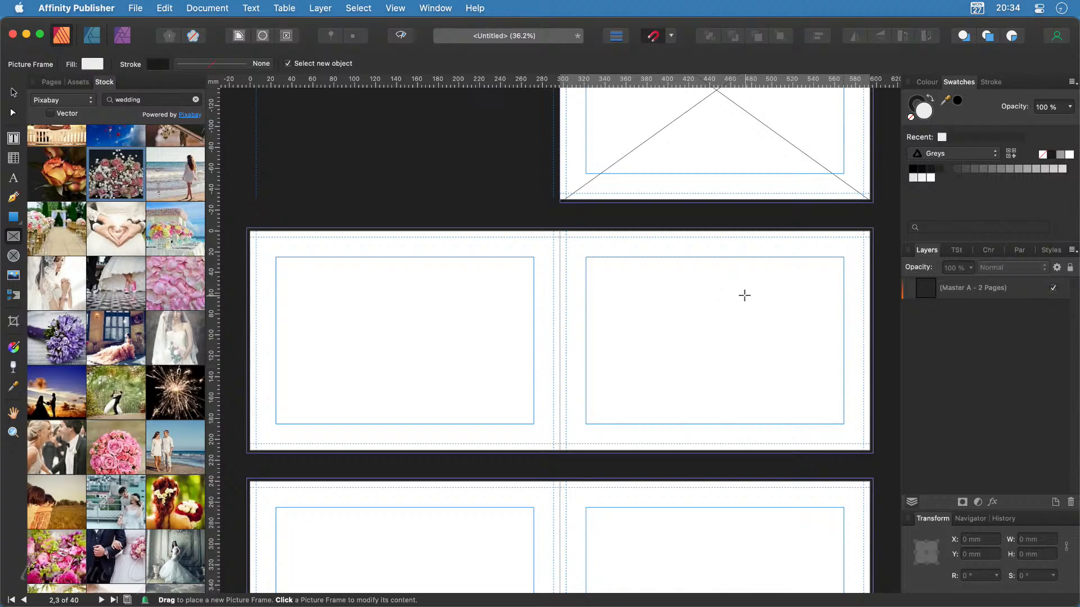
scroll(743, 295, "right", 2)
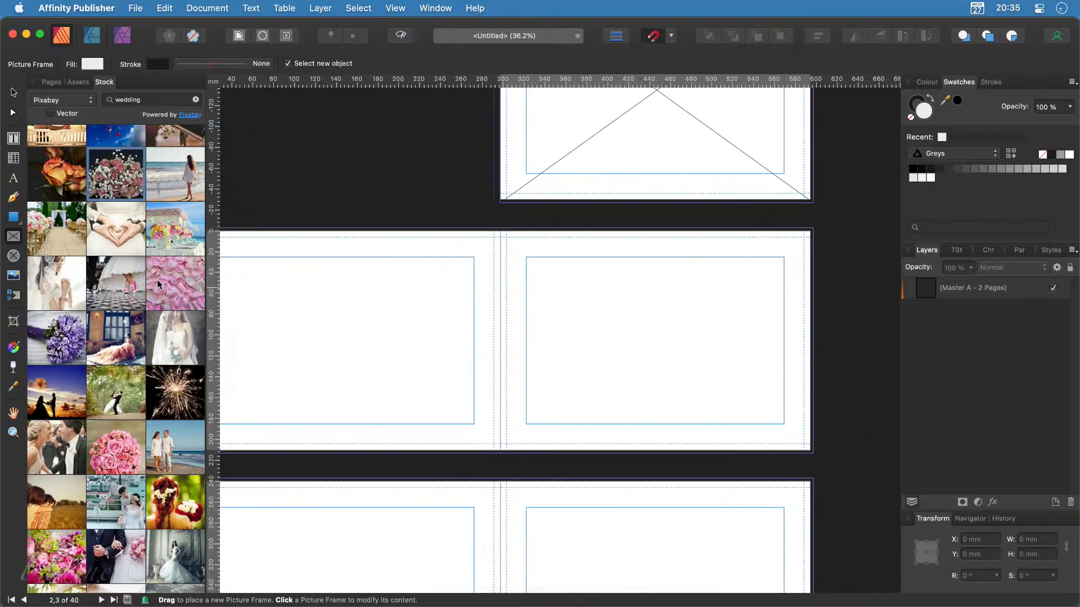
left_click_drag(116, 228, 527, 360)
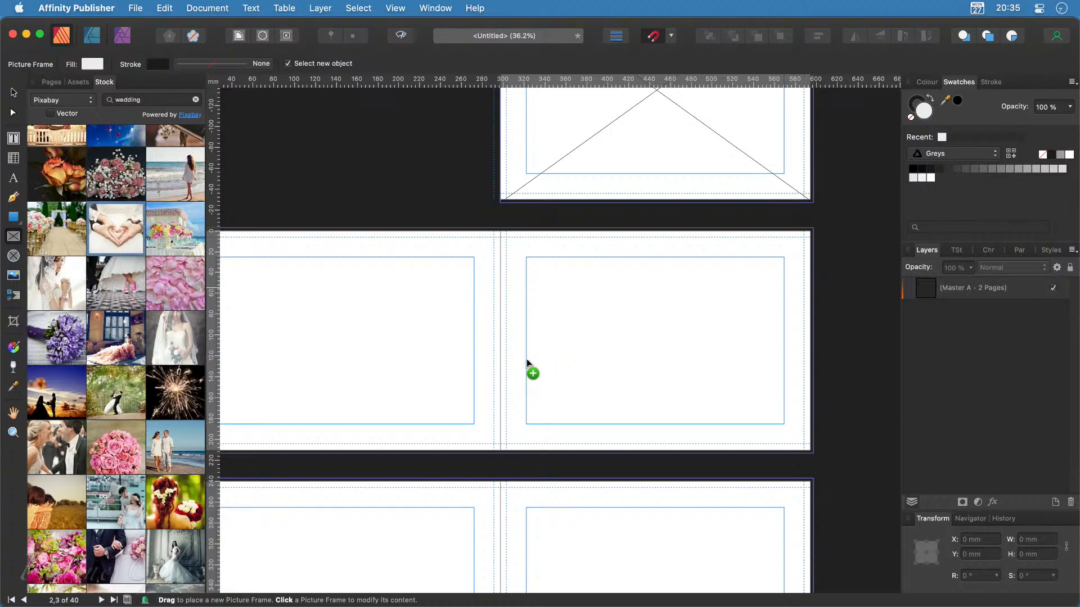
left_click_drag(474, 390, 474, 389)
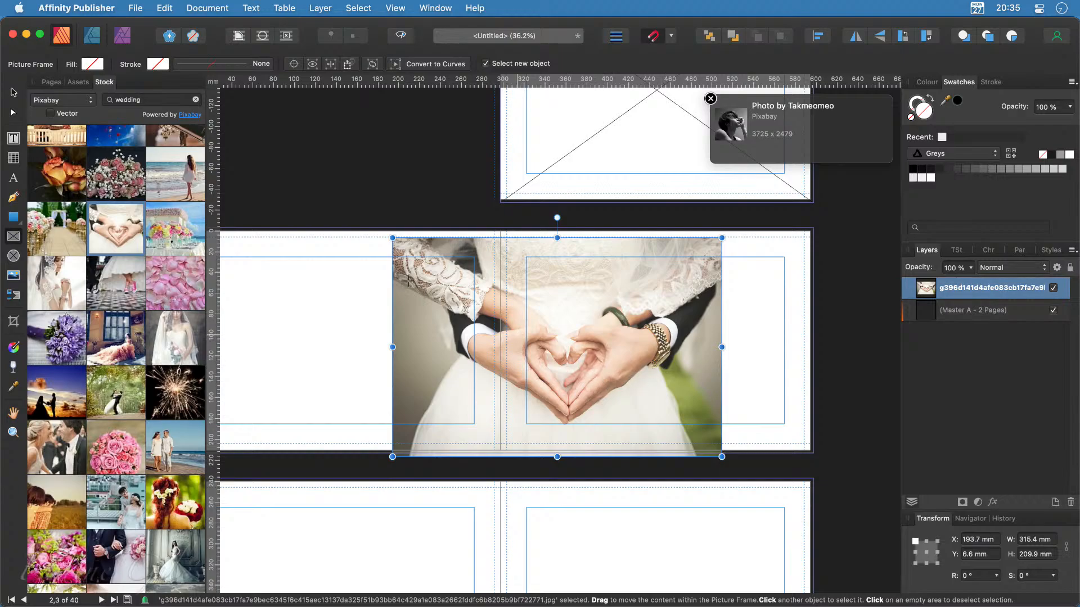
left_click(13, 92)
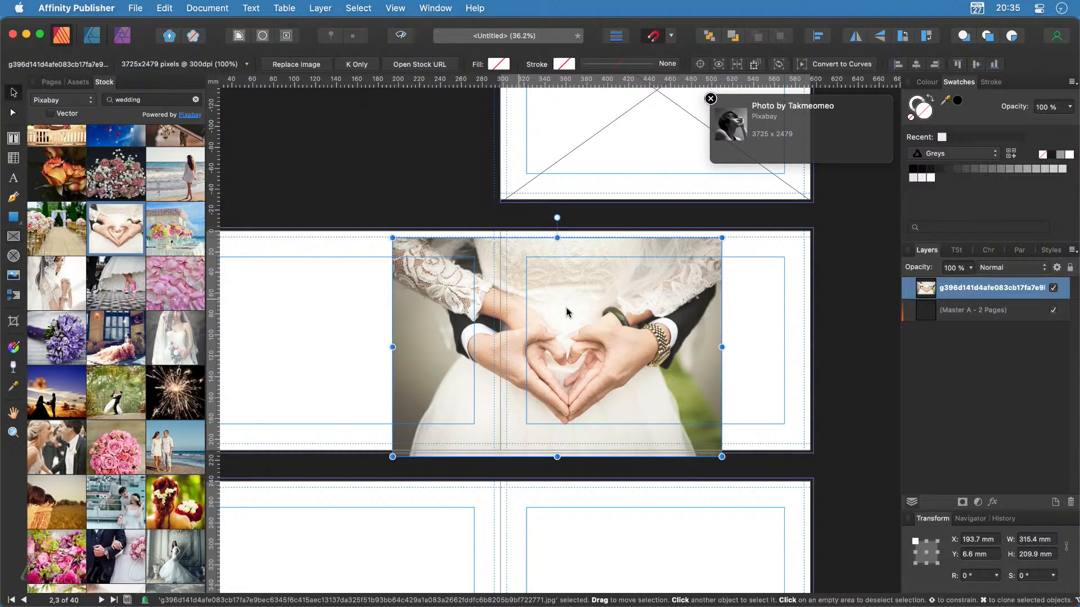
key("Delete")
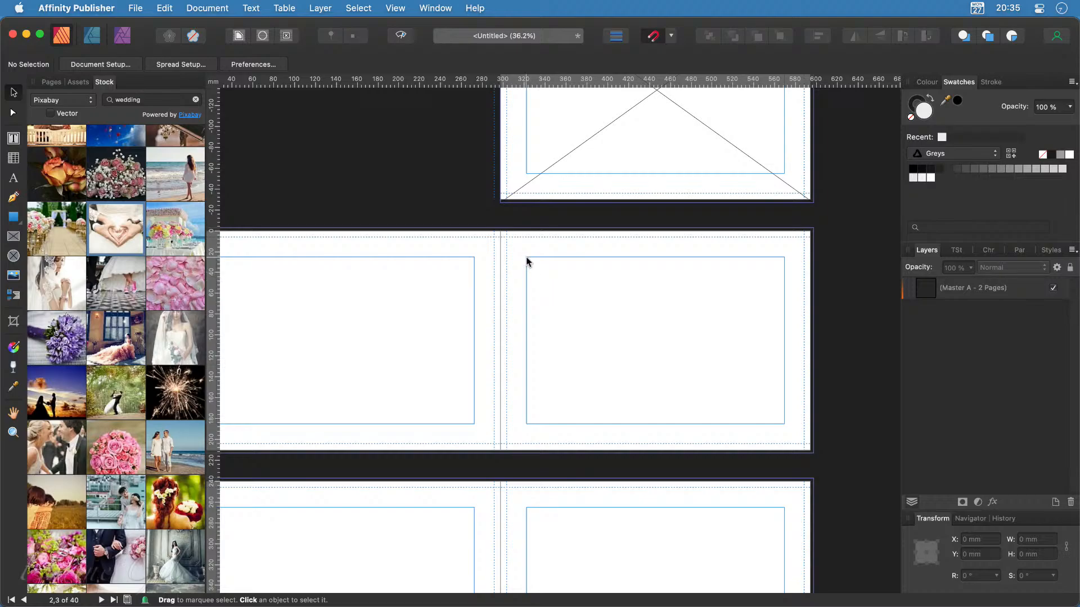
left_click_drag(526, 257, 779, 422)
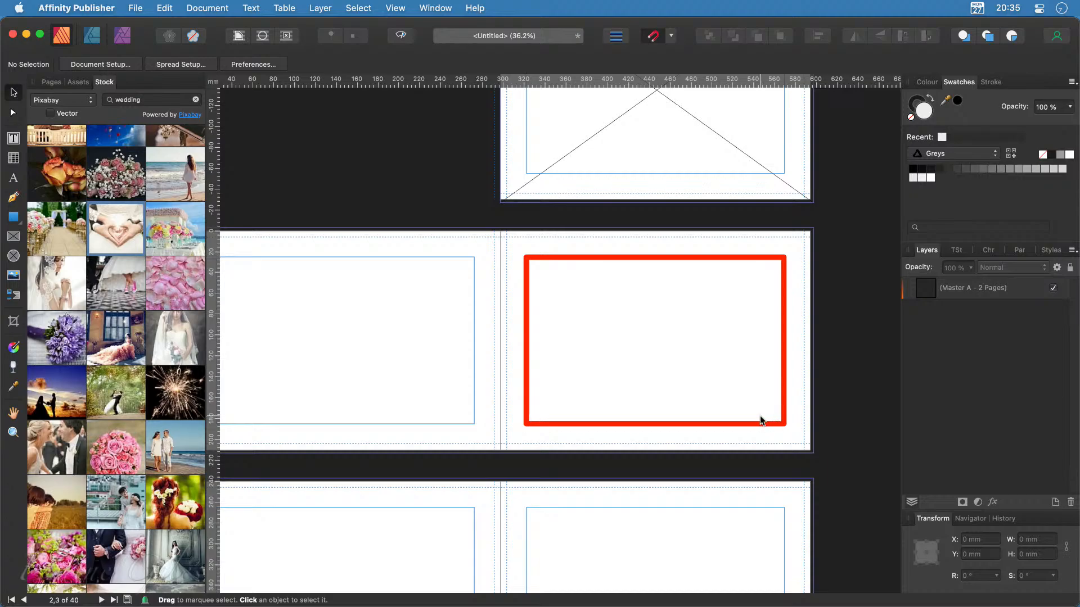
key("super+z")
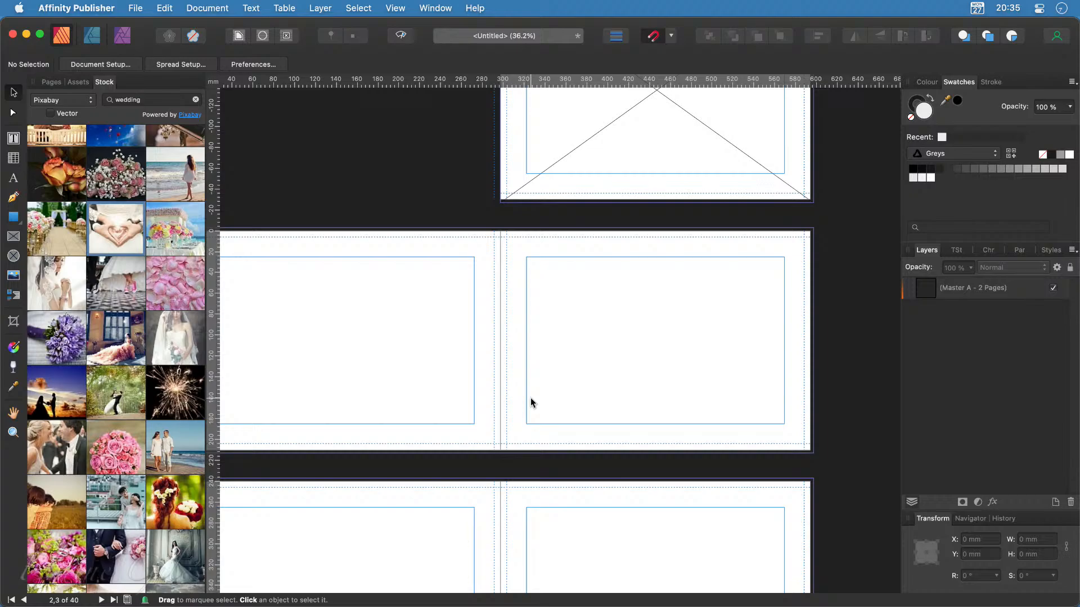
Step: Open the Master A spread for editing
scroll(531, 397, "left", 5)
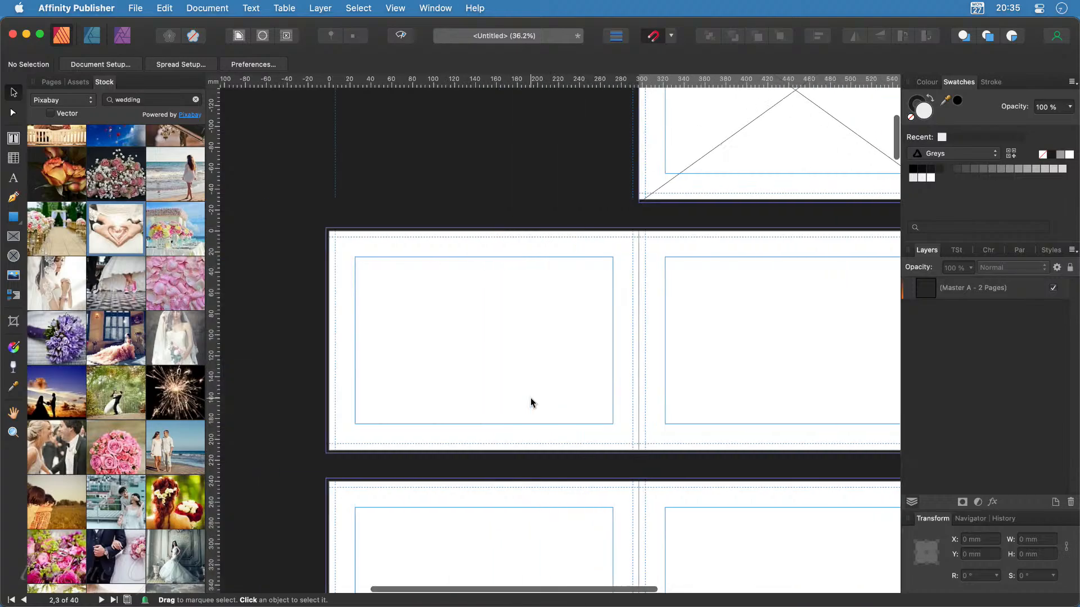
left_click(51, 82)
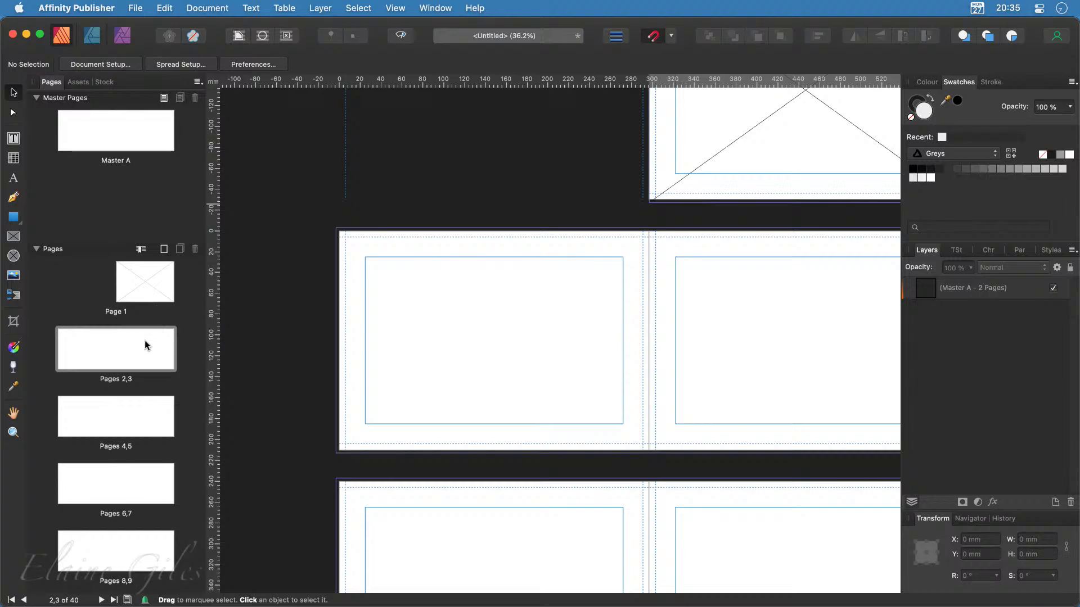
scroll(679, 343, "right", 2)
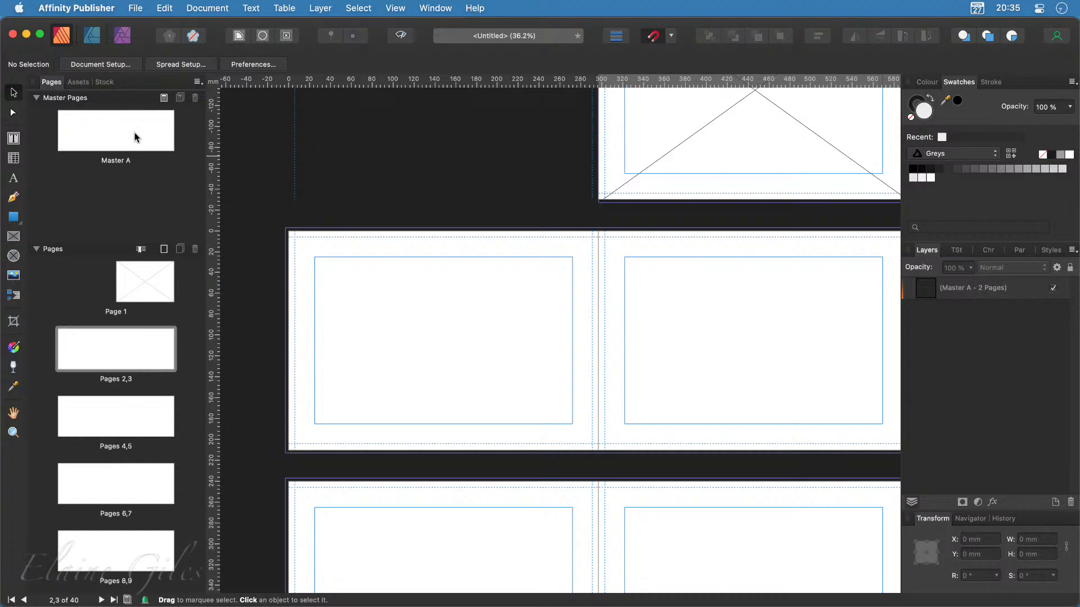
double_click(116, 130)
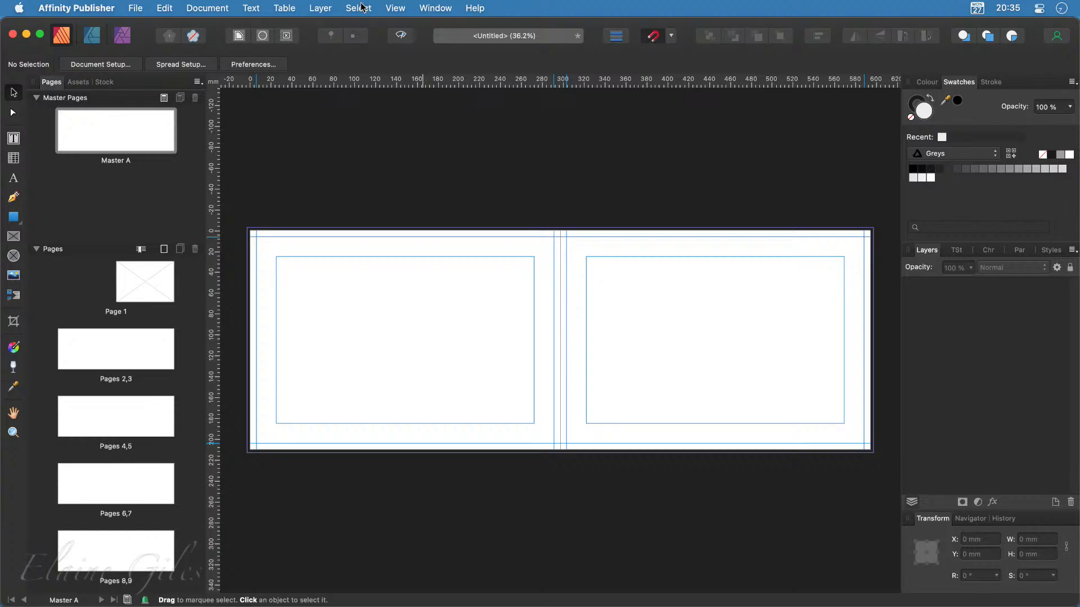
Step: Set the column guides of Master A to 6 columns in the Guides Manager
left_click(404, 7)
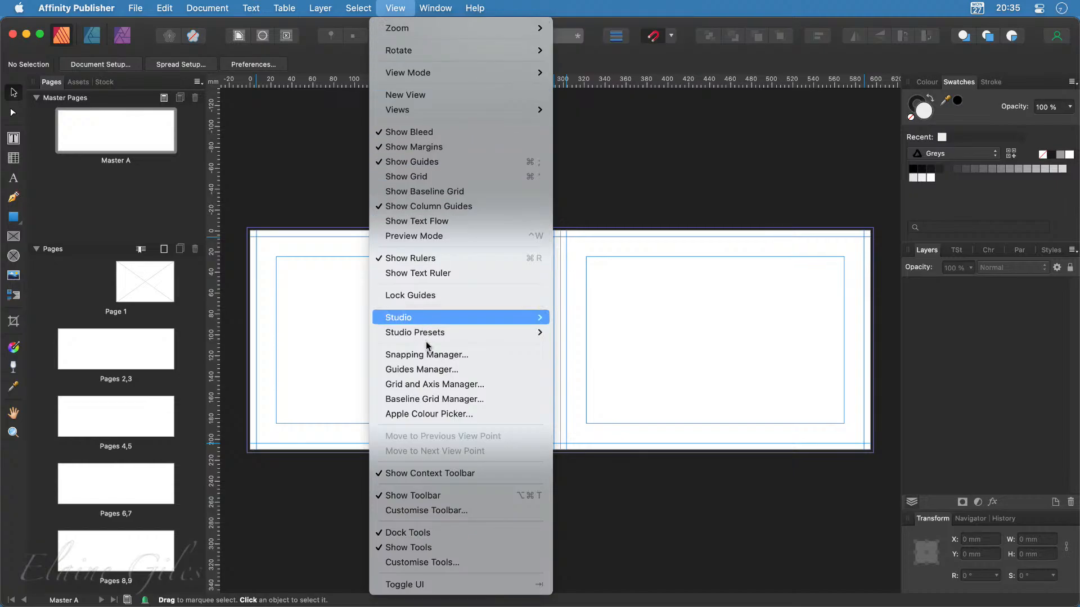
left_click(423, 369)
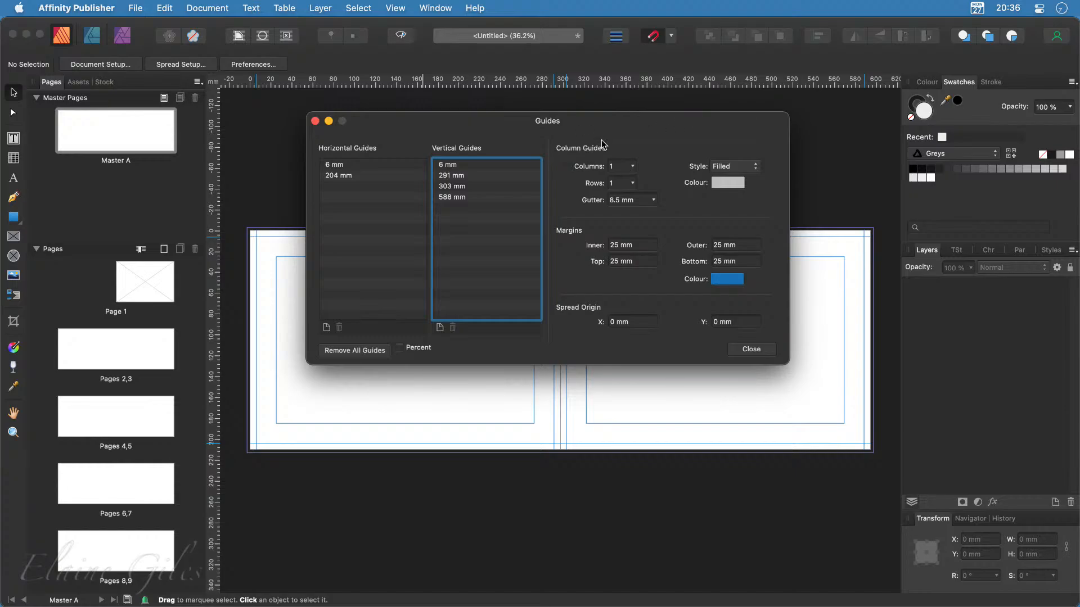
left_click_drag(608, 130, 621, 49)
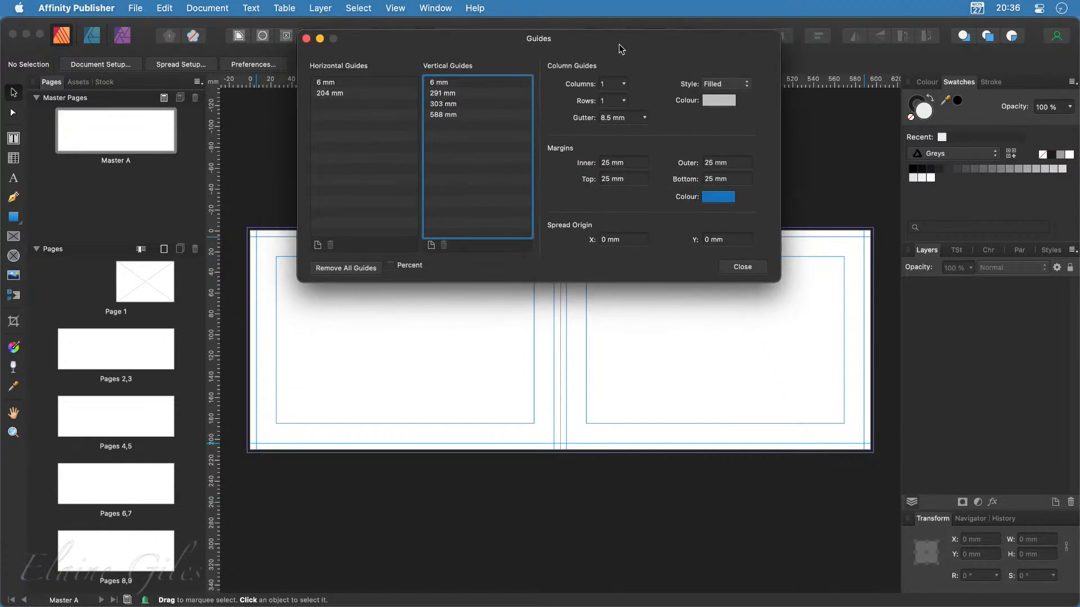
left_click(623, 101)
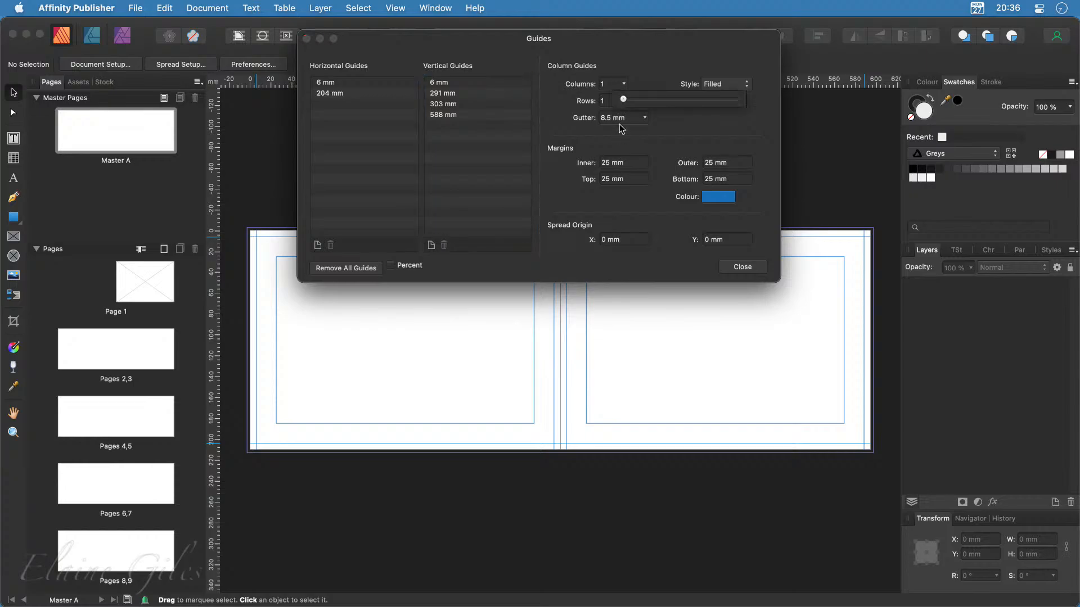
mouse_move(623, 101)
left_mouse_down()
mouse_move(665, 106)
mouse_move(642, 108)
left_mouse_up()
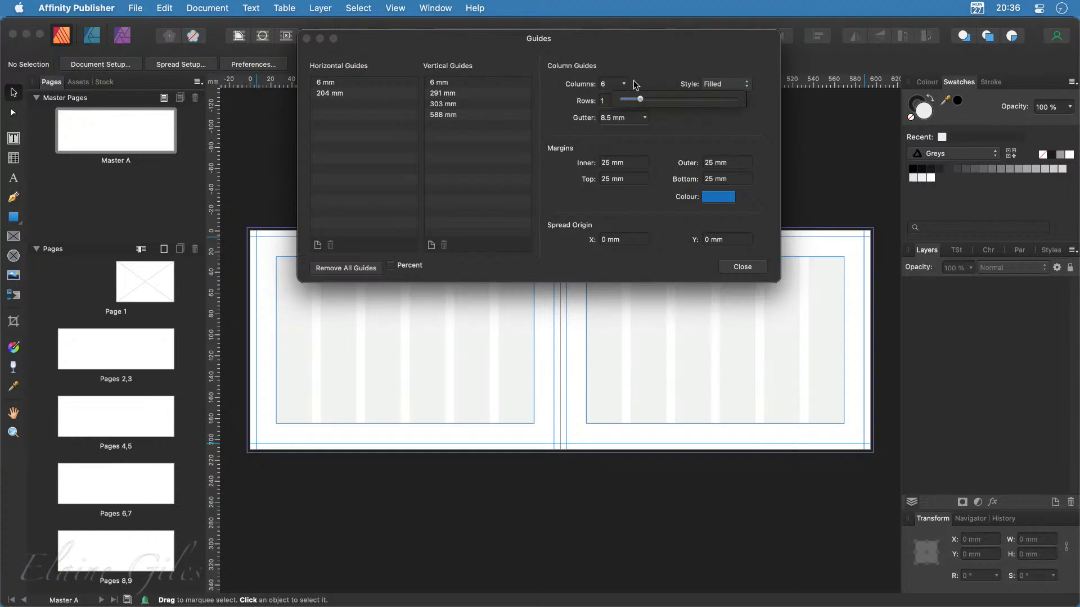
left_click(743, 268)
left_click(744, 268)
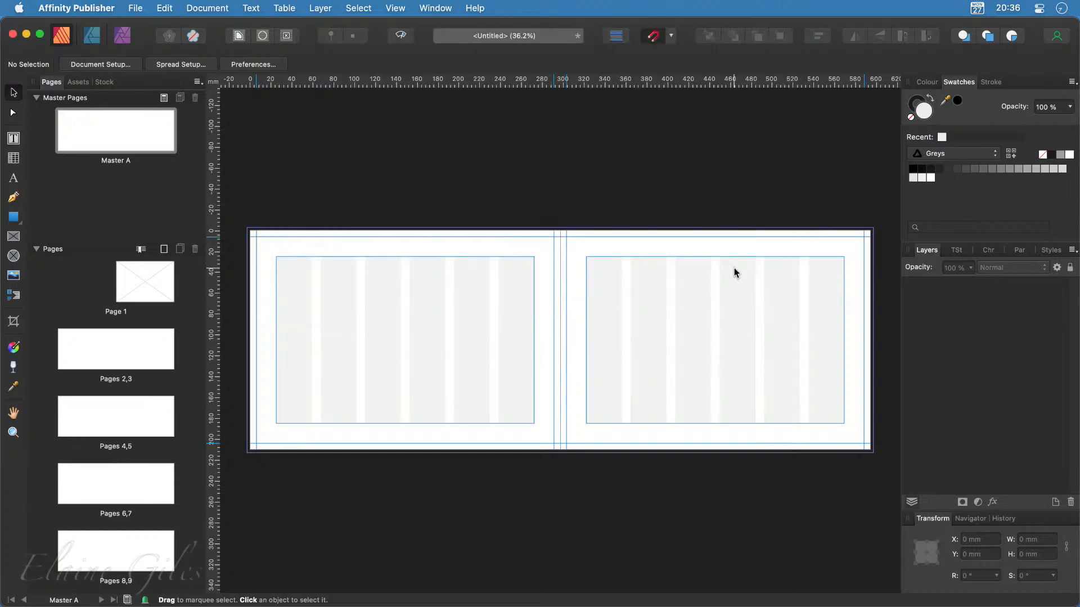
Step: Check the column guides on pages 2,3 and the following spreads
double_click(125, 354)
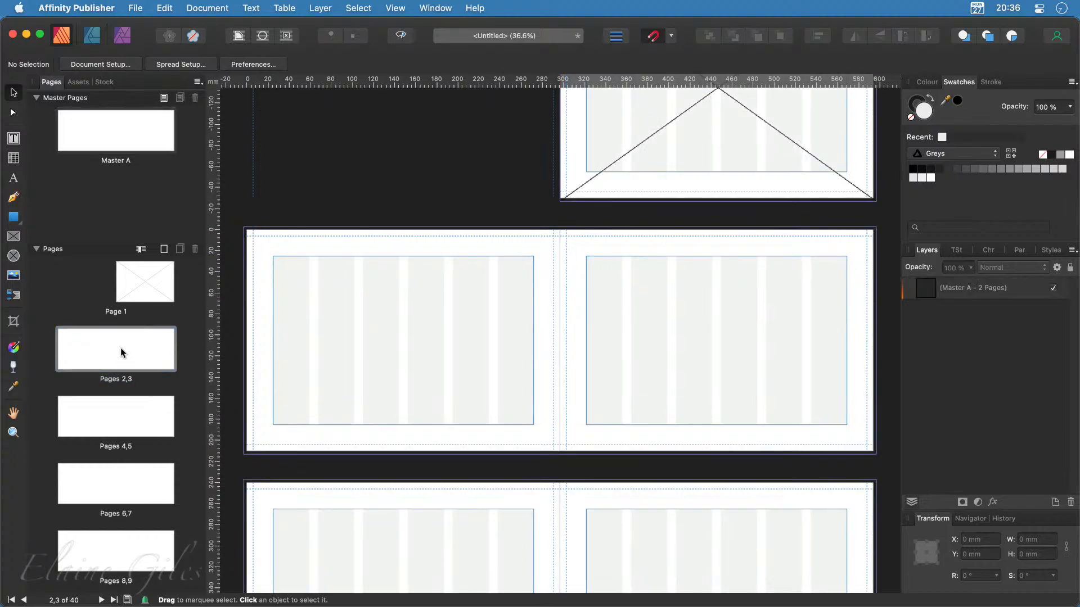
scroll(603, 406, "down", 1)
scroll(604, 406, "down", 5)
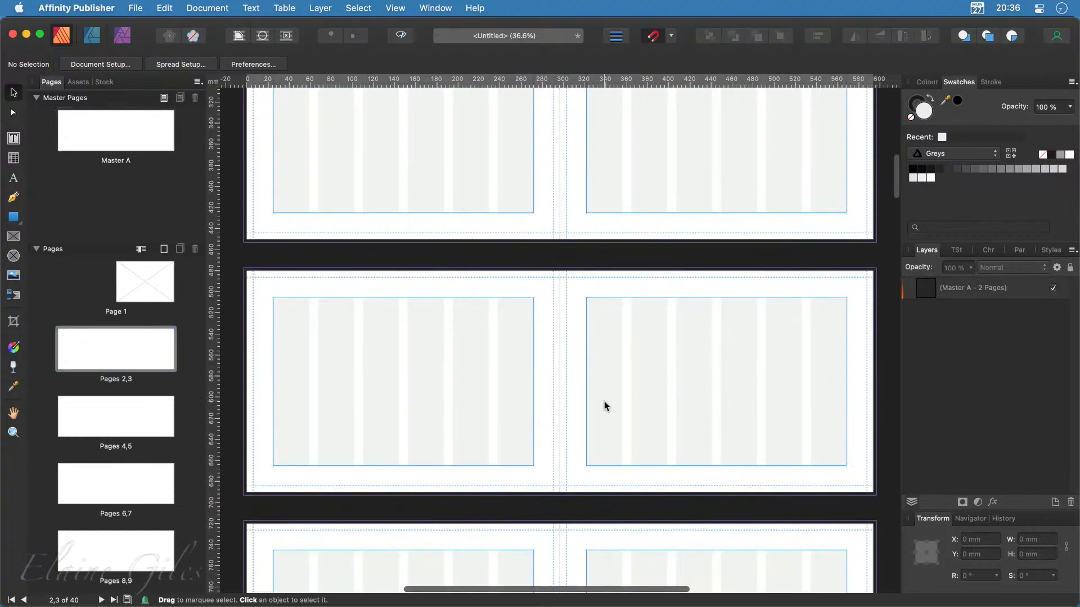
Step: Draw two side-by-side picture frames on page 3, each about 119.3 × 160 mm and spanning three columns between the margins
scroll(604, 406, "up", 6)
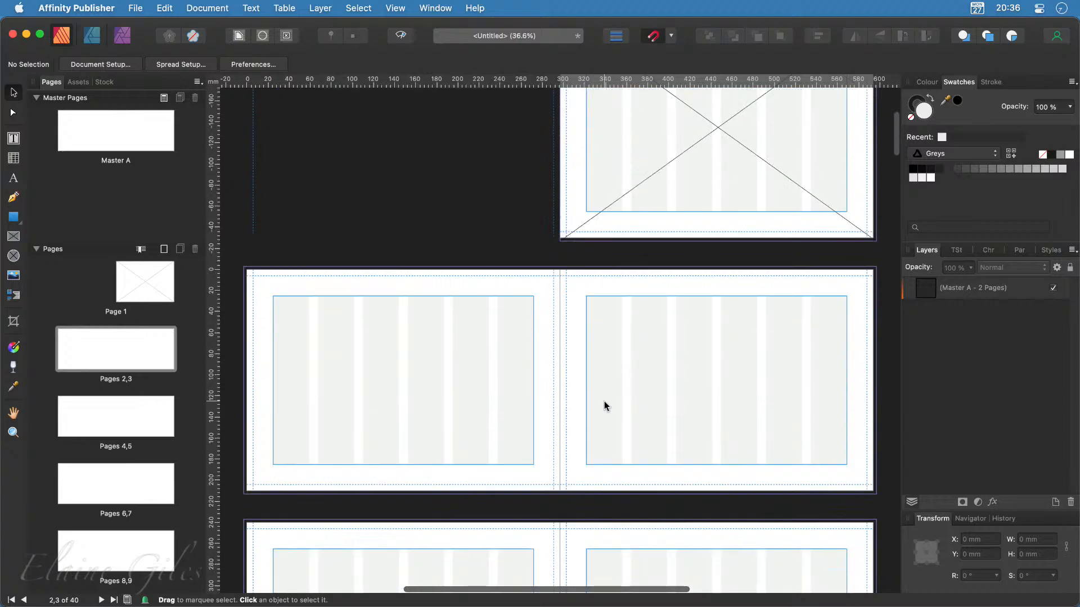
scroll(604, 406, "left", 5)
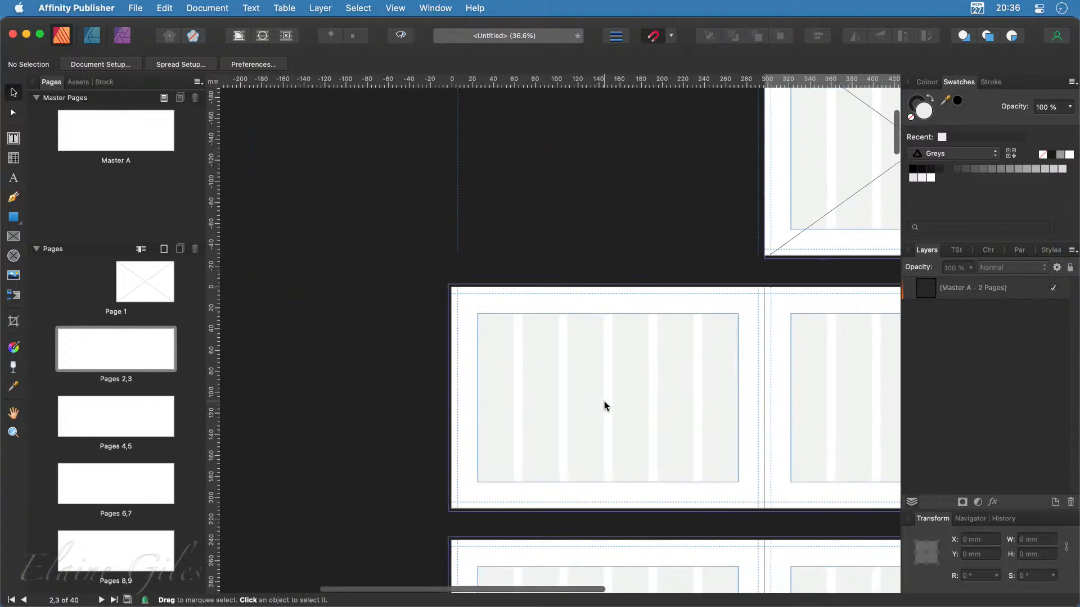
scroll(604, 406, "right", 3)
scroll(604, 406, "right", 3)
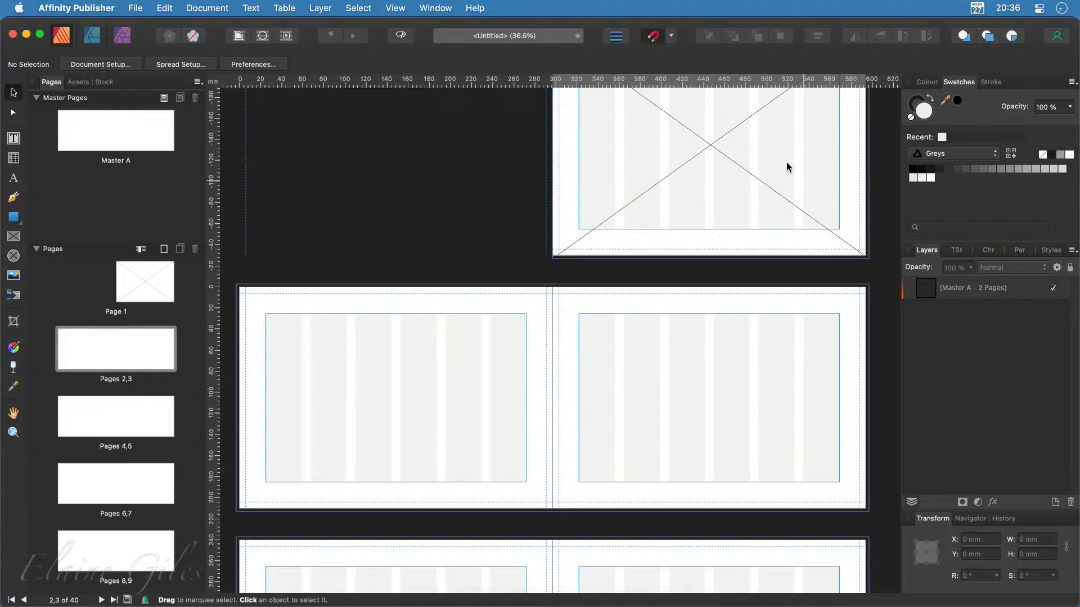
left_click(712, 148)
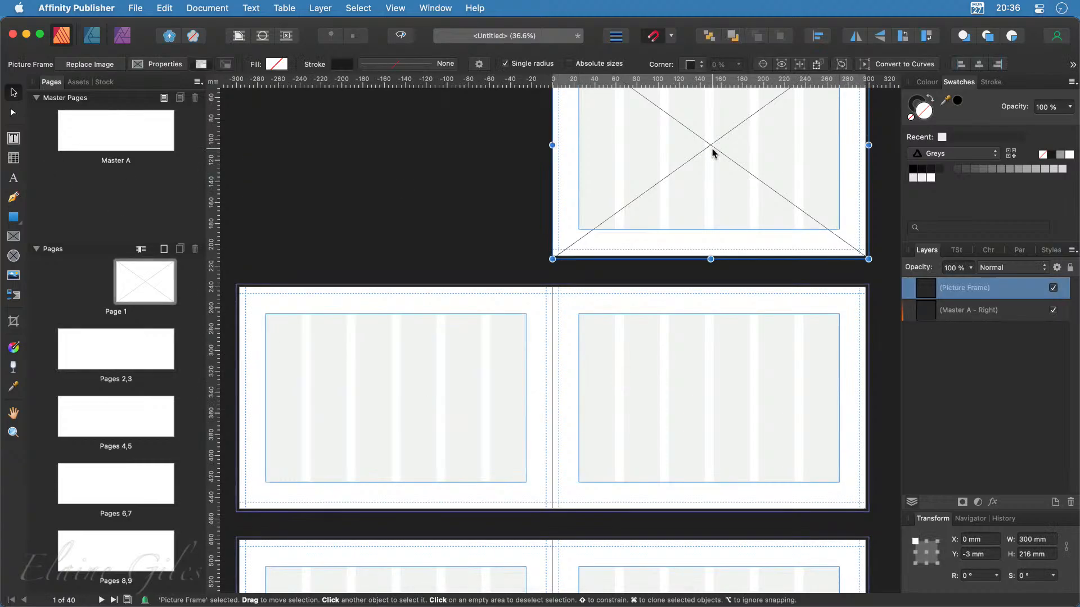
left_click(666, 393)
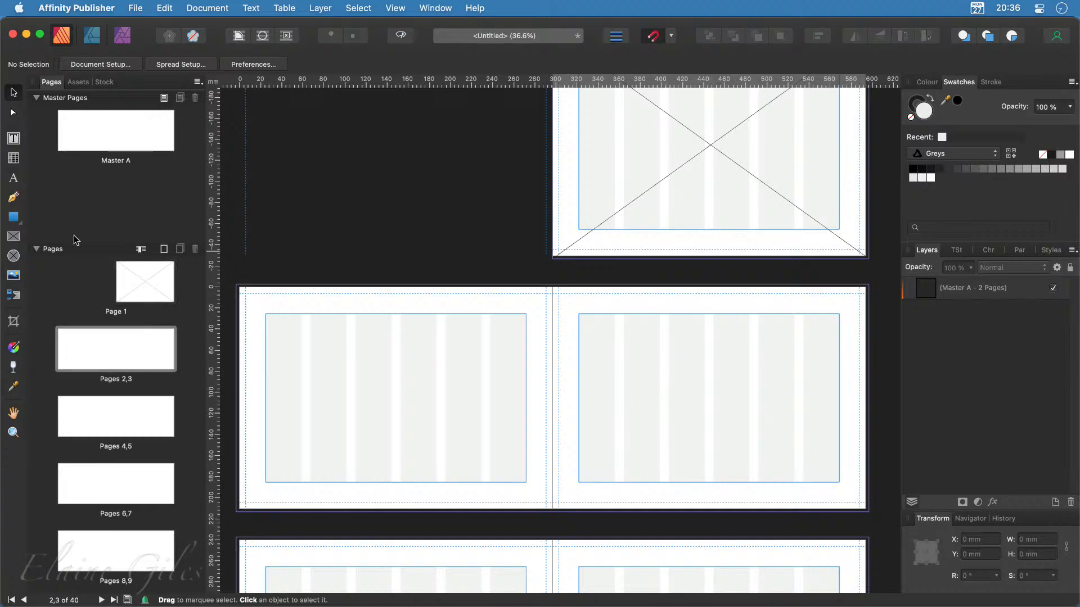
left_click(15, 239)
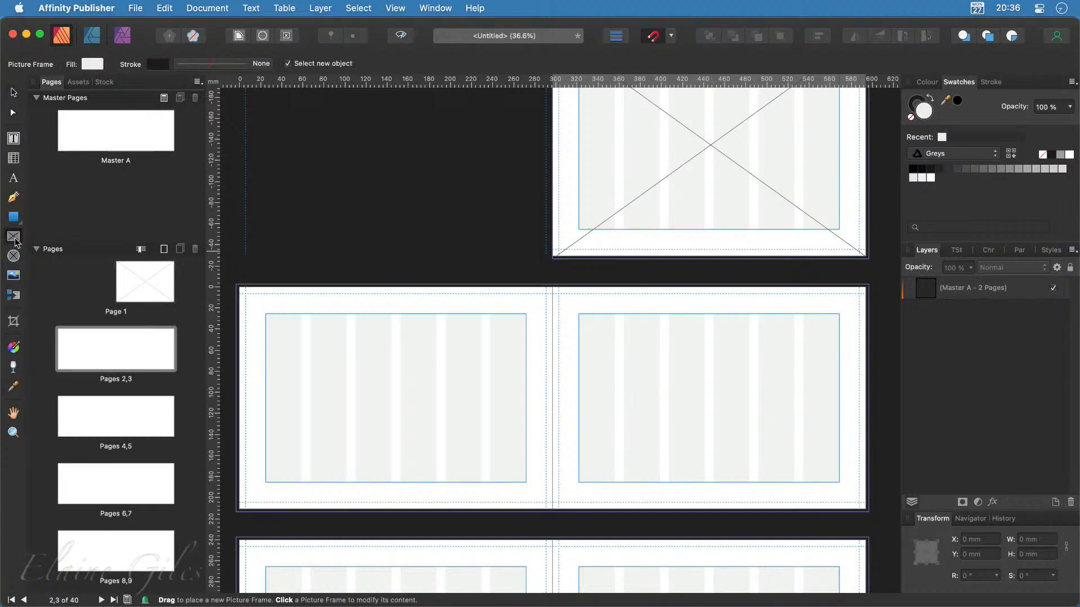
left_click_drag(577, 314, 704, 482)
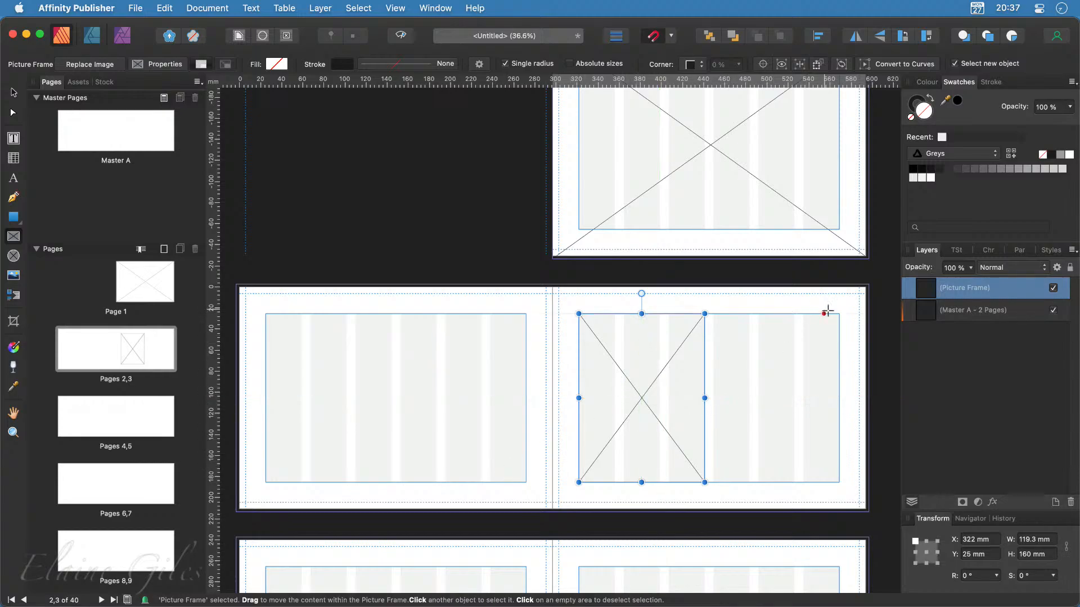
left_click_drag(839, 313, 715, 481)
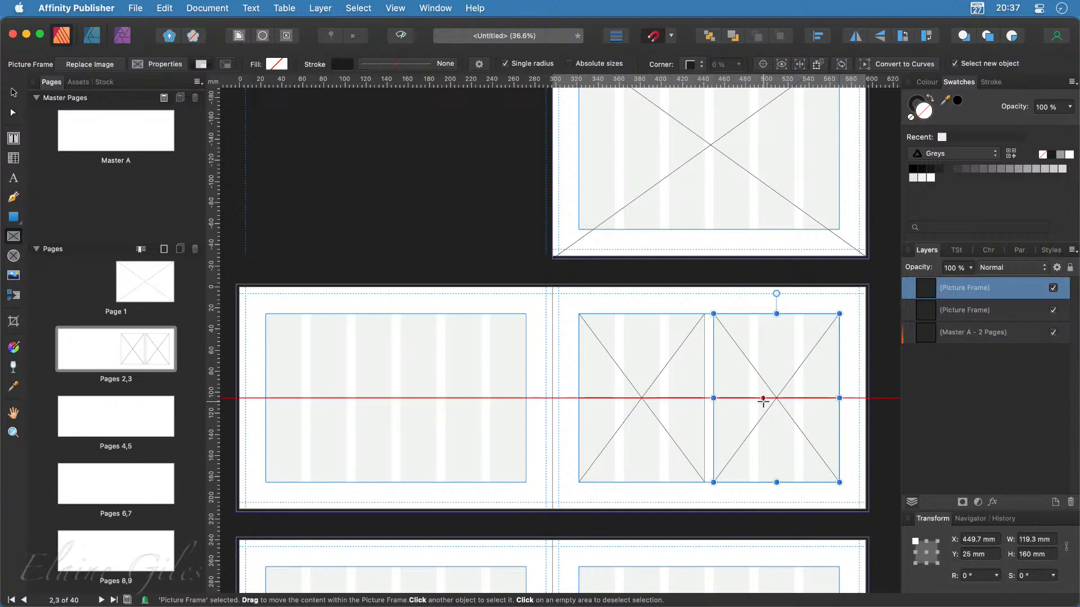
Step: Draw three picture frames on page 5, each about 76.7 × 160 mm and two columns wide, and check the snapping options
scroll(763, 401, "down", 1)
scroll(763, 402, "down", 6)
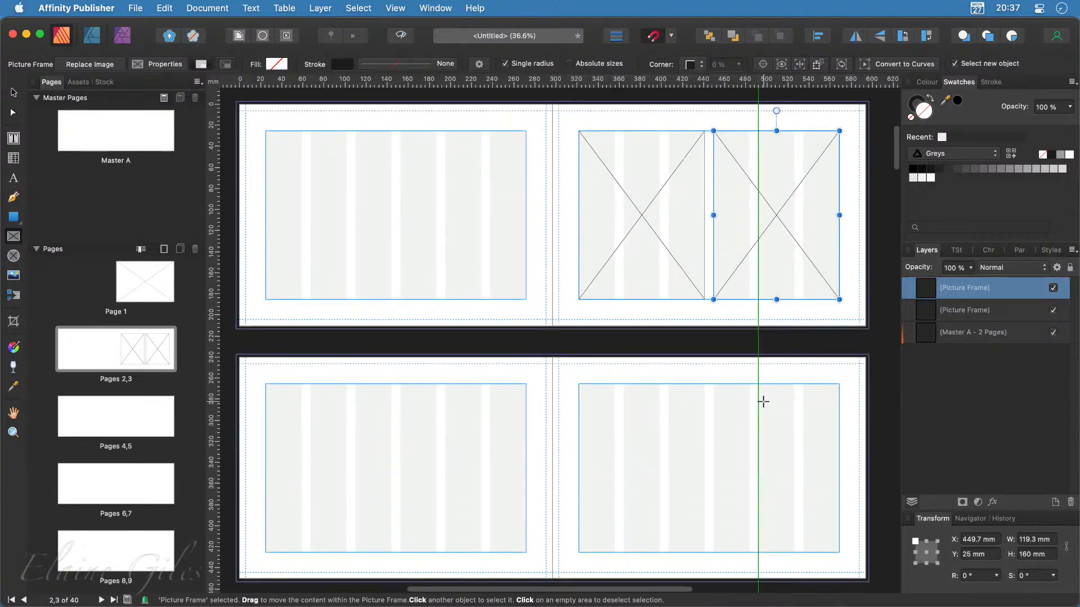
left_click_drag(579, 375, 660, 544)
left_click_drag(669, 375, 749, 544)
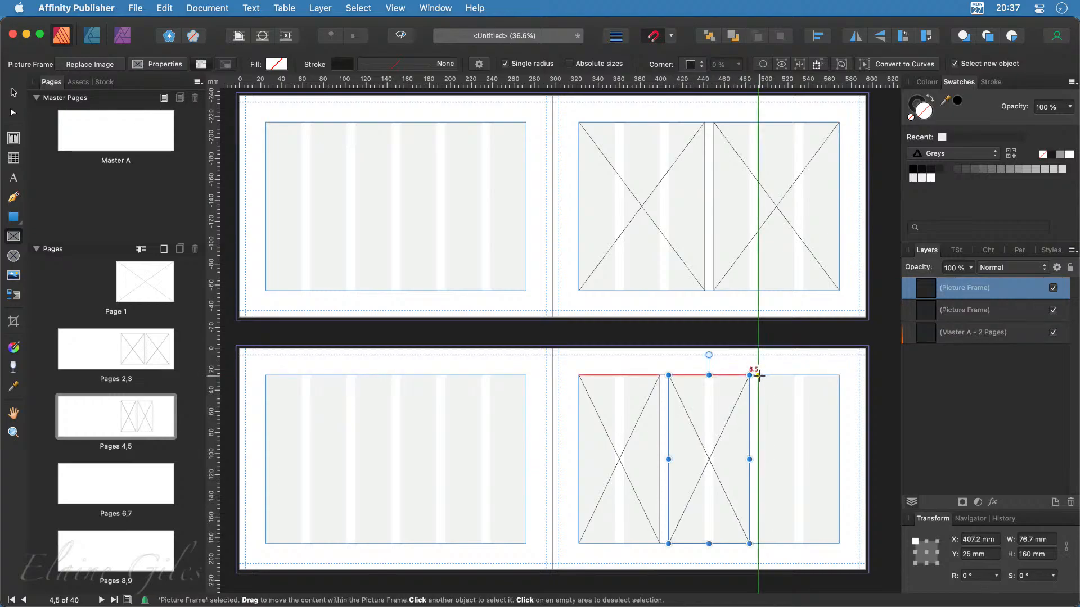
left_click_drag(758, 375, 839, 544)
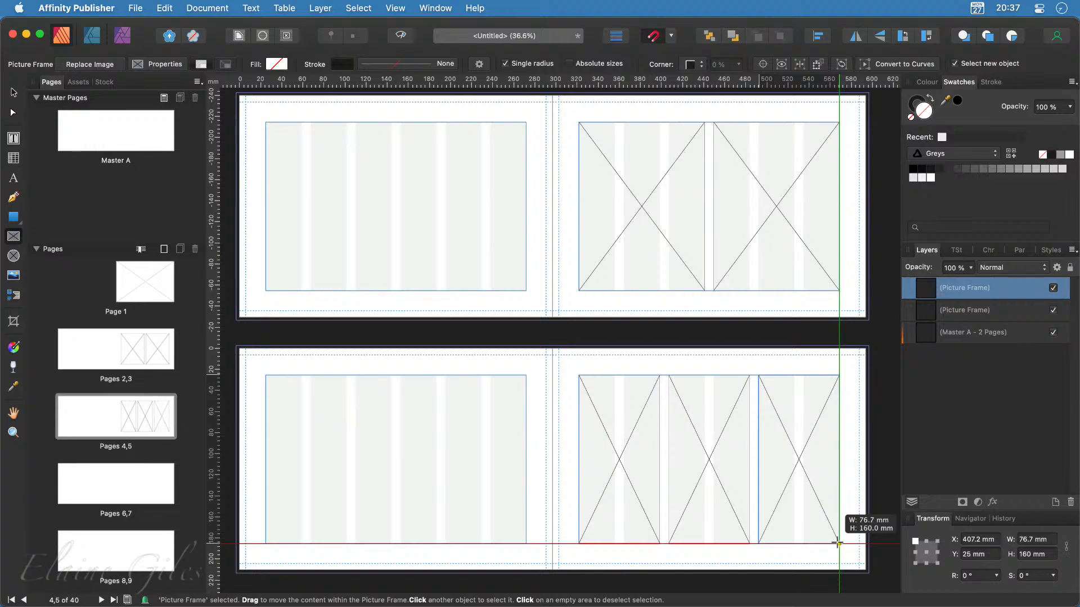
left_click_drag(839, 544, 839, 544)
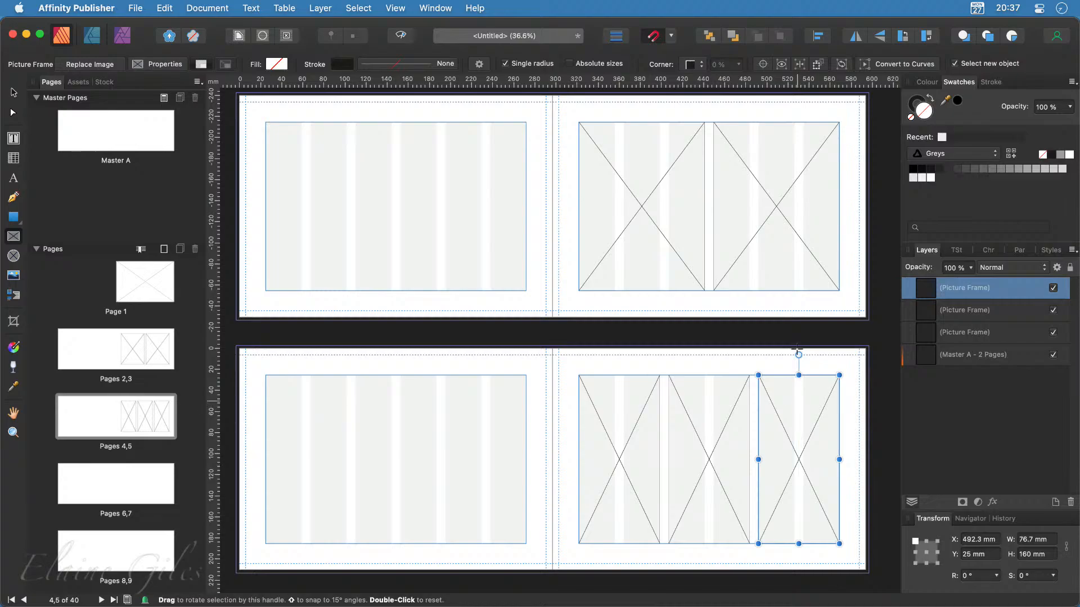
left_click(672, 36)
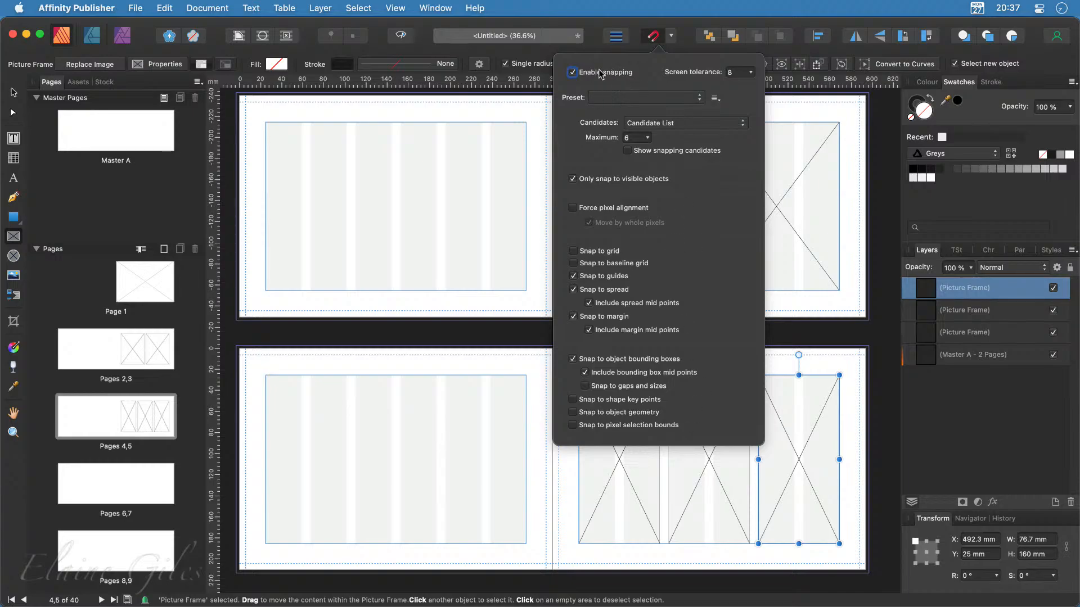
left_click(589, 25)
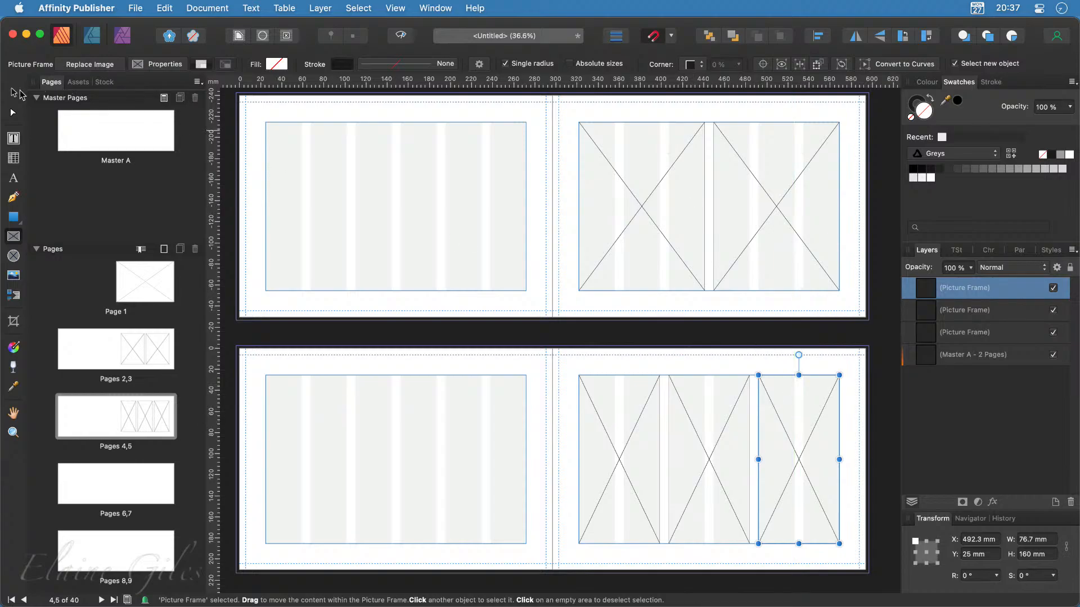
Step: Place the stock photo of heart-shaped hands into the left frame of page 3 and shift it left within the frame
scroll(666, 236, "up", 8)
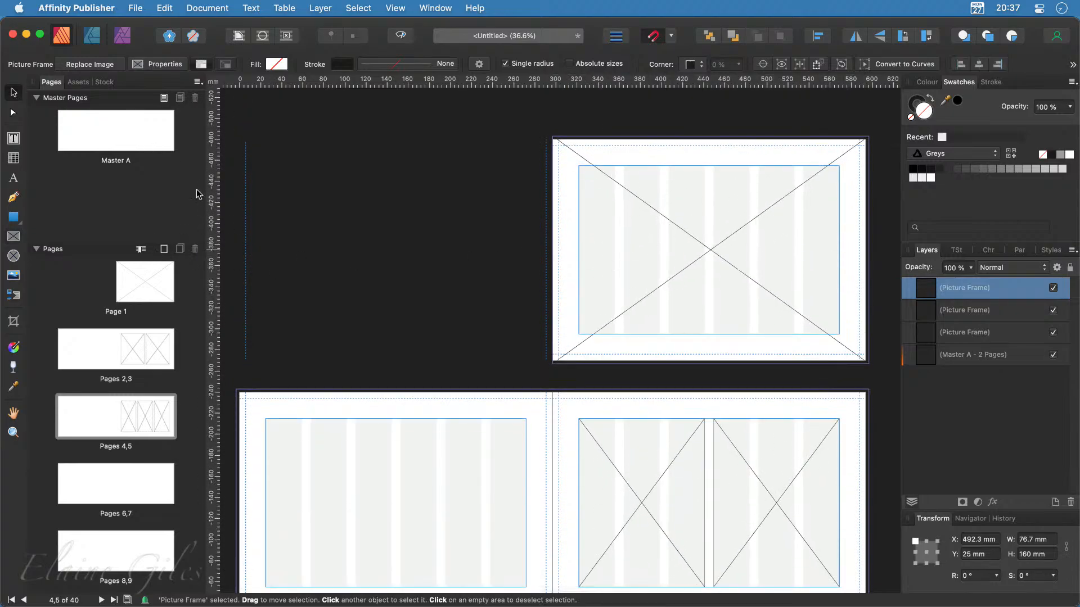
left_click(104, 85)
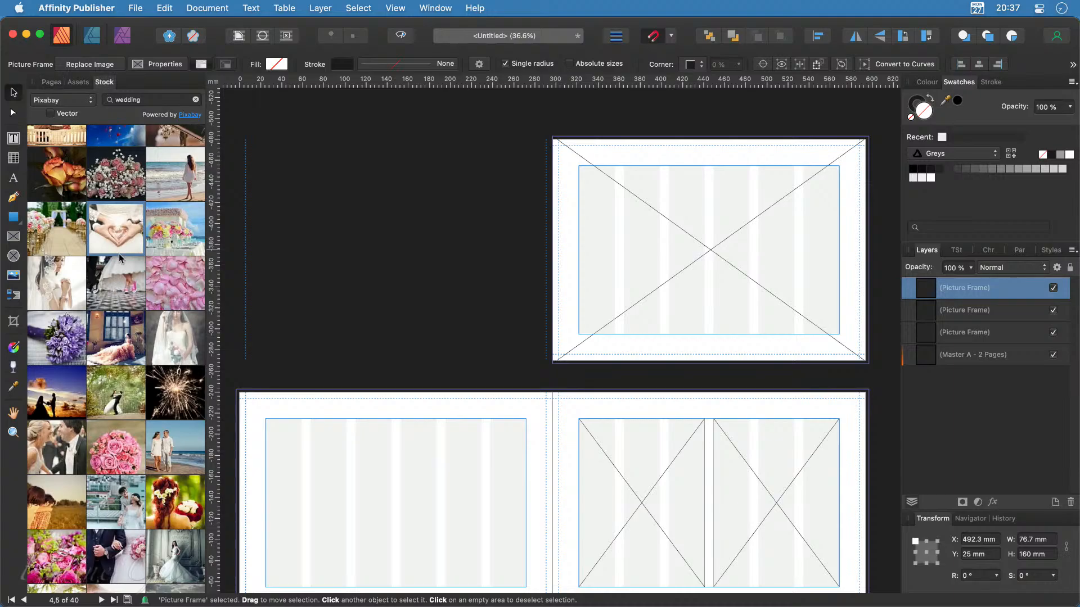
left_click_drag(114, 223, 640, 498)
scroll(639, 498, "down", 3)
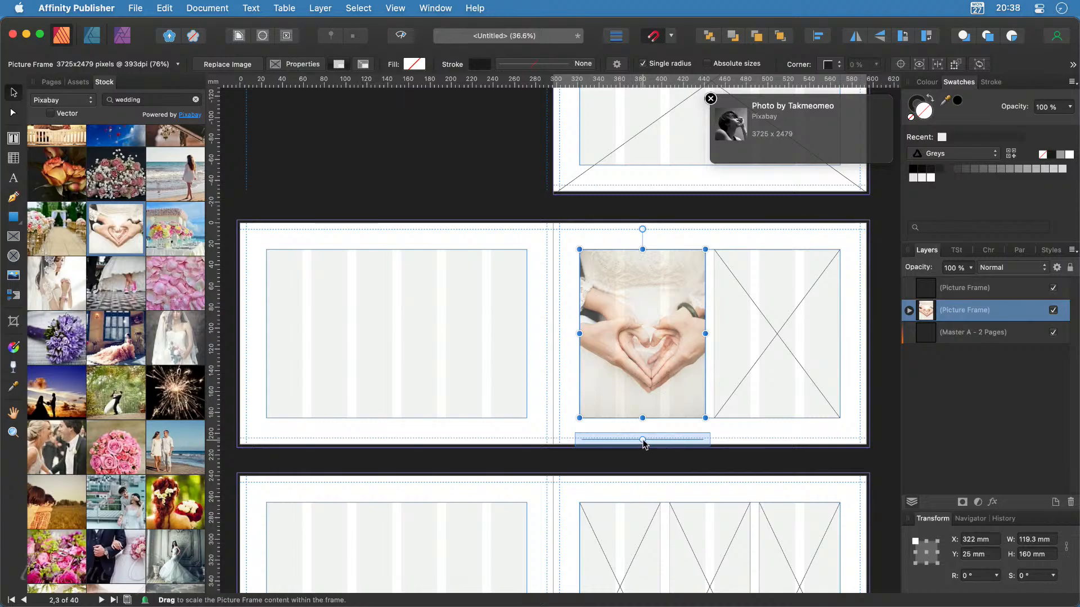
mouse_move(642, 441)
left_mouse_down()
mouse_move(617, 442)
mouse_move(642, 443)
left_mouse_up()
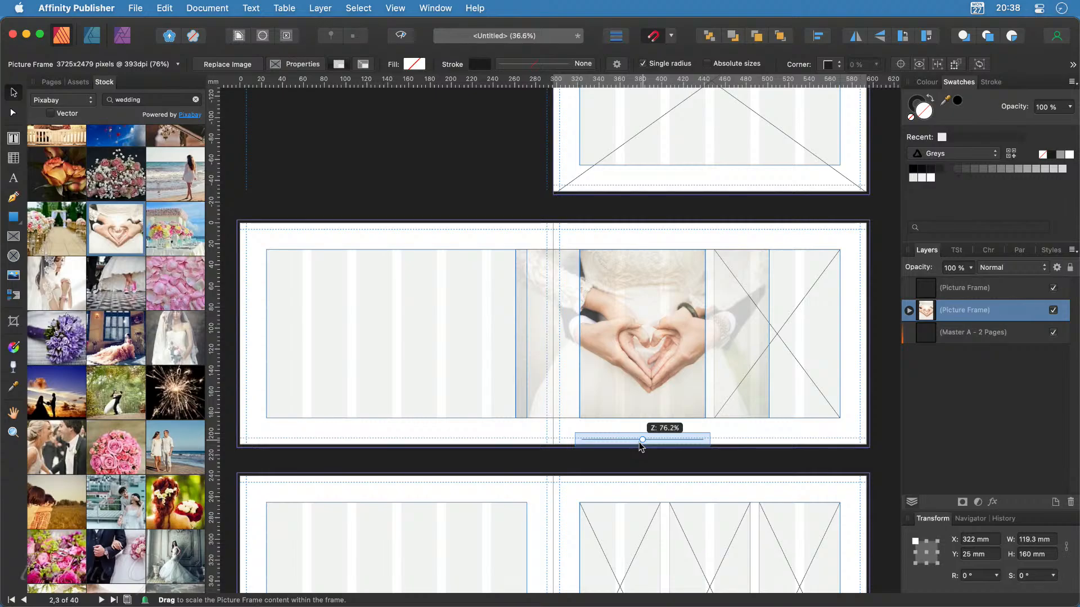
left_click_drag(641, 447, 642, 447)
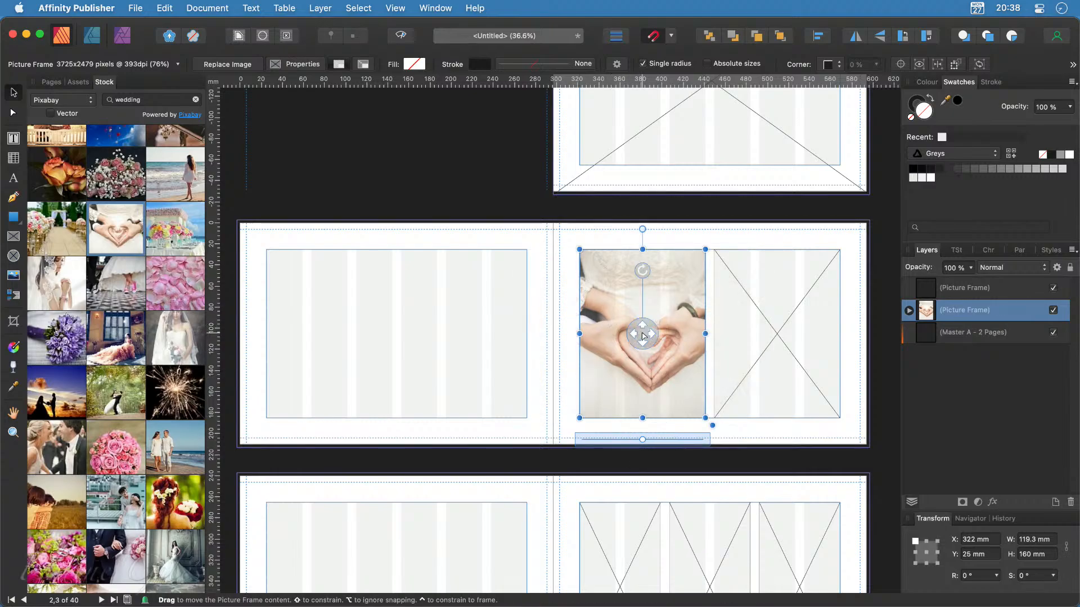
left_click_drag(644, 336, 622, 340)
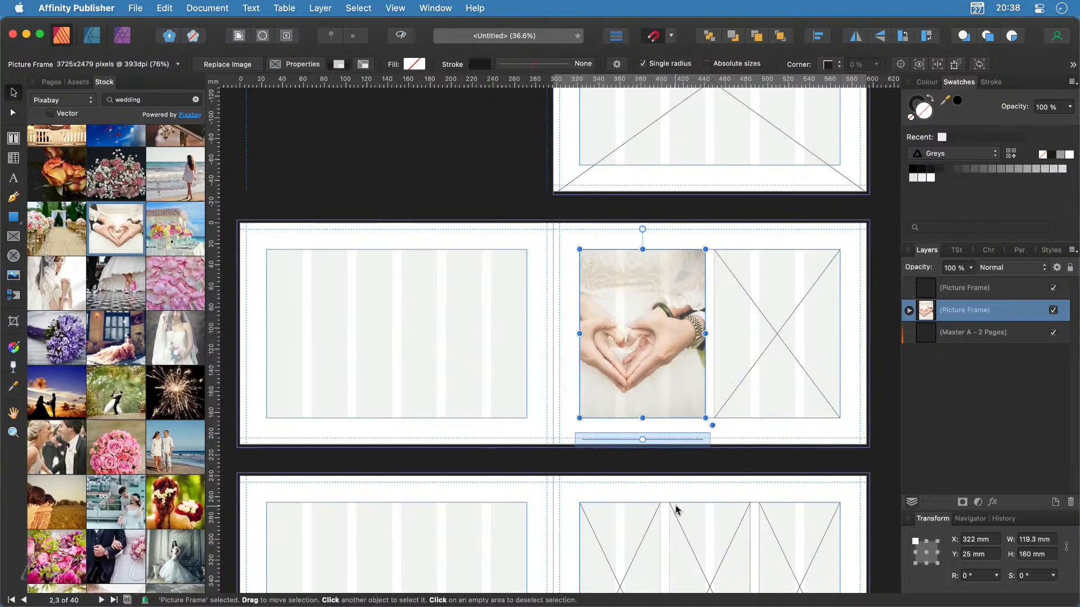
Step: Rotate the heart-shaped hands photo counterclockwise inside its frame and enlarge it to 100%
mouse_move(649, 388)
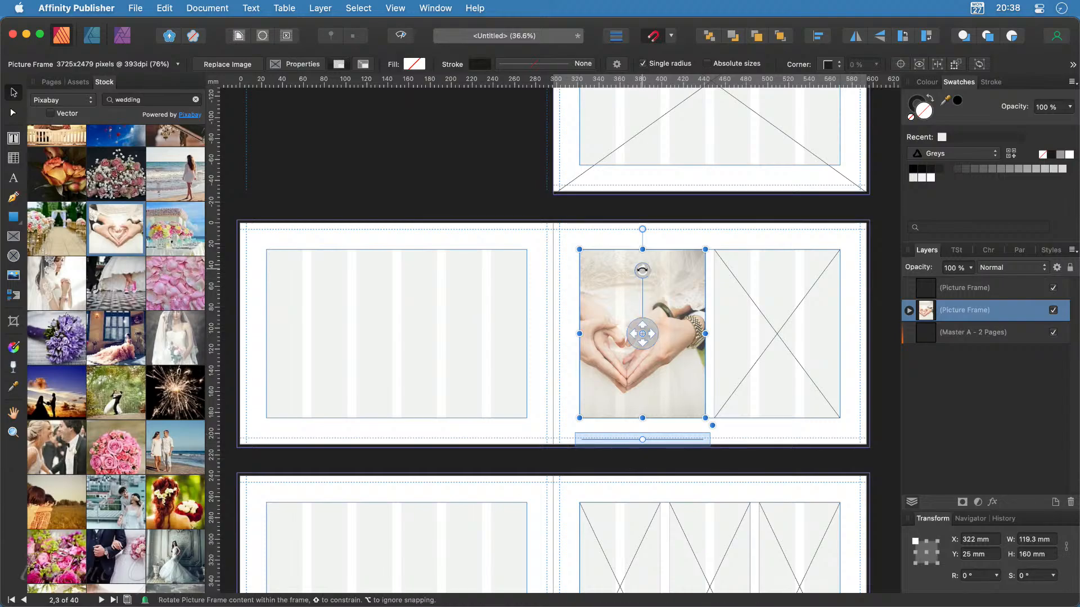
left_click_drag(643, 270, 614, 279)
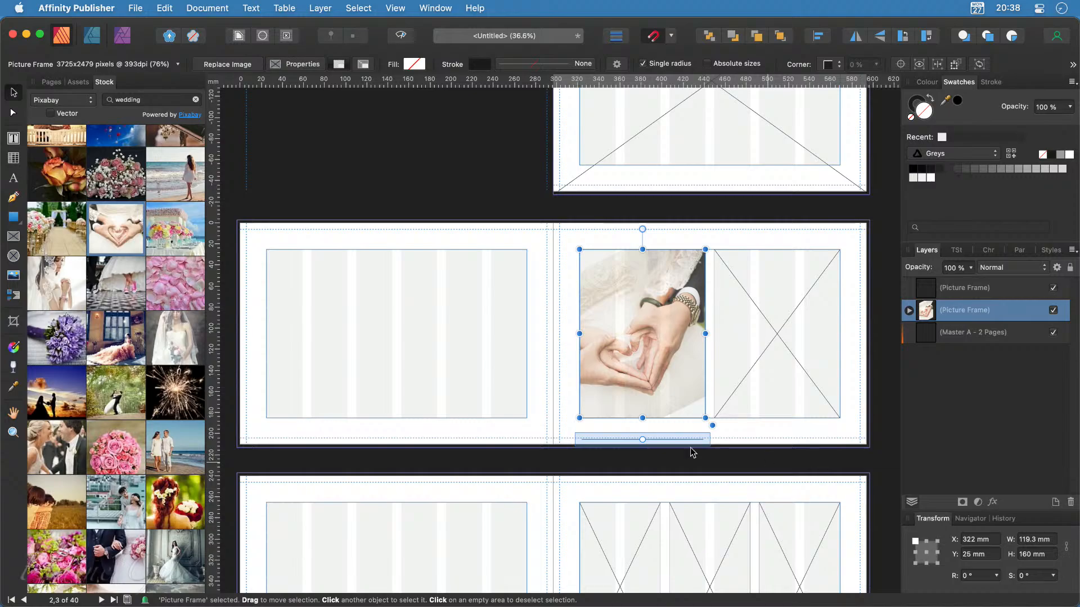
left_click_drag(642, 440, 668, 446)
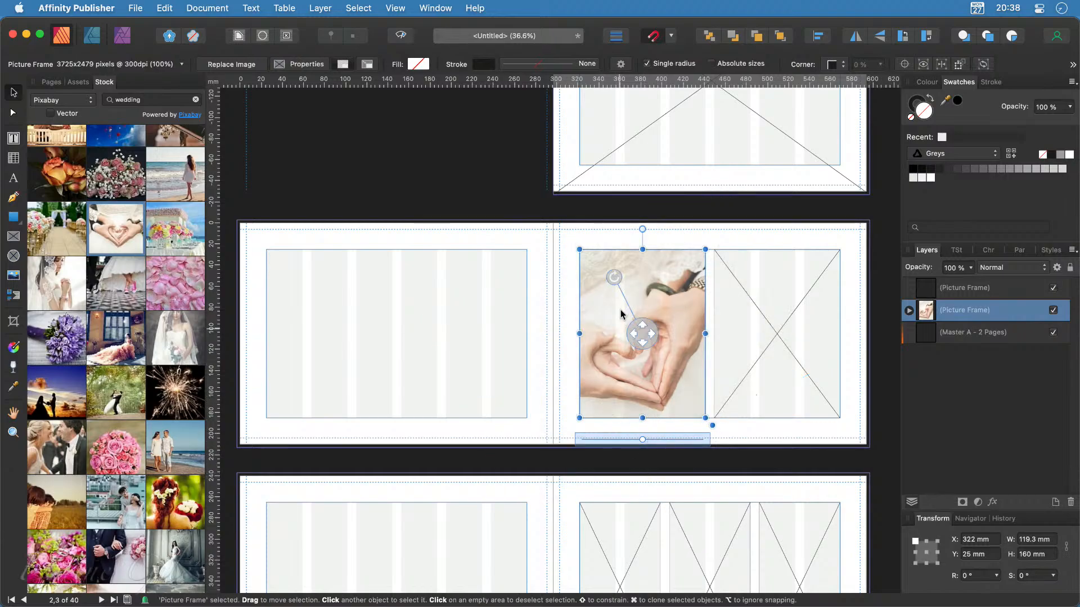
left_click_drag(613, 277, 606, 283)
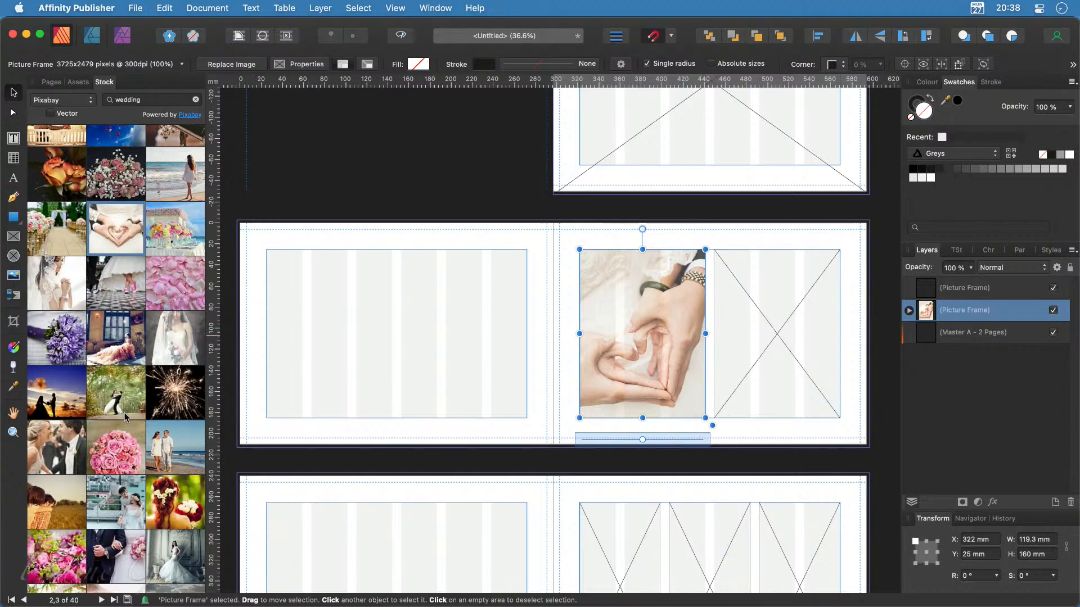
Step: Place the stock photo of the couple on the beach into the right frame of page 3 and centre the couple in it
left_click_drag(175, 457, 781, 404)
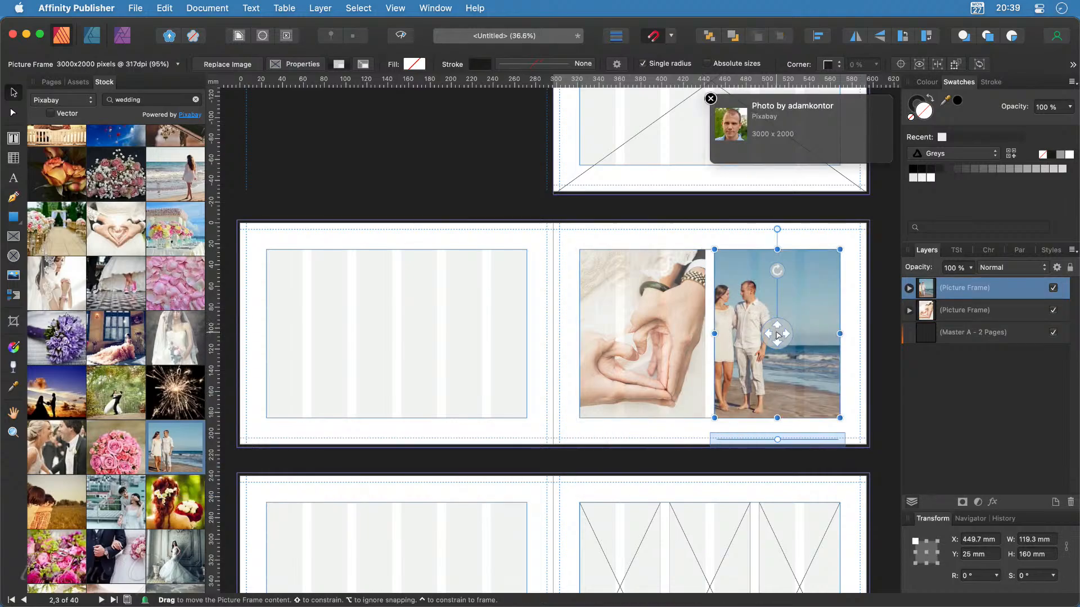
left_click_drag(777, 333, 820, 336)
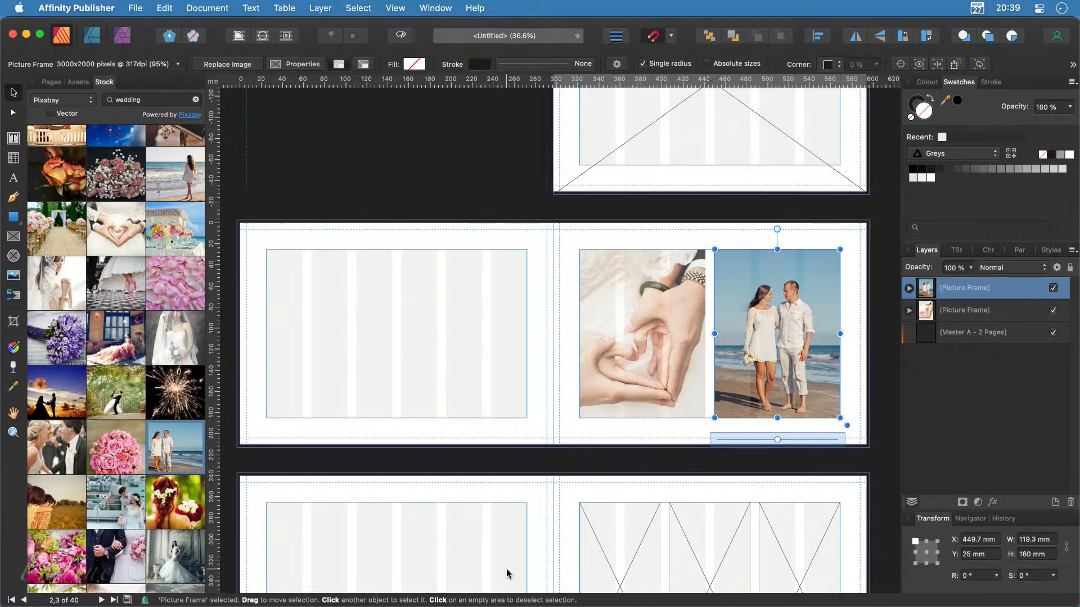
Step: Place the stock photo of the pink rose bouquet without a frame over the column guides of page 4
scroll(507, 573, "down", 1)
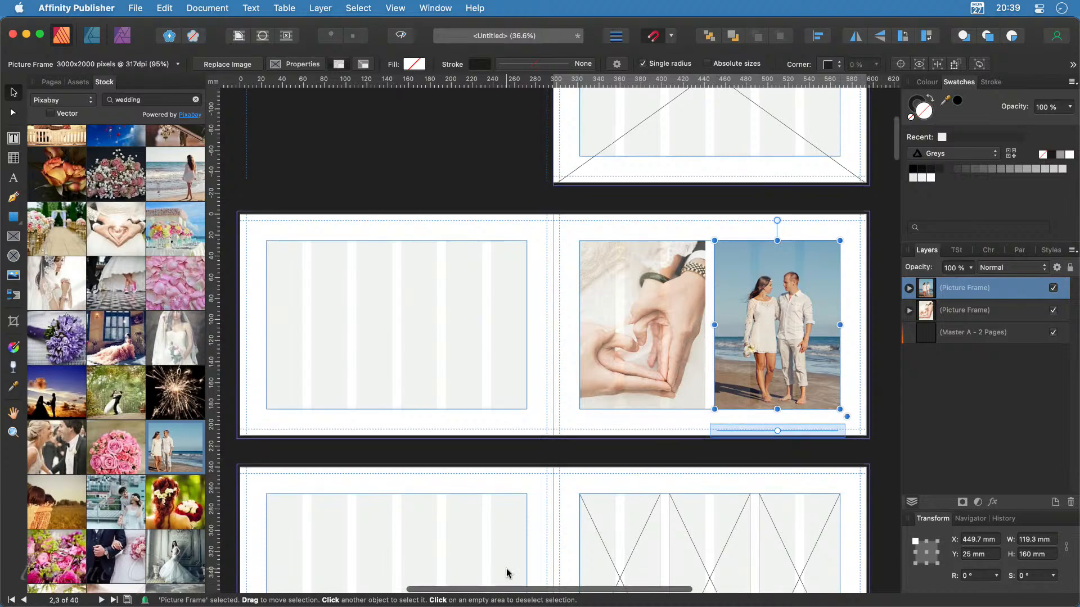
scroll(507, 573, "down", 5)
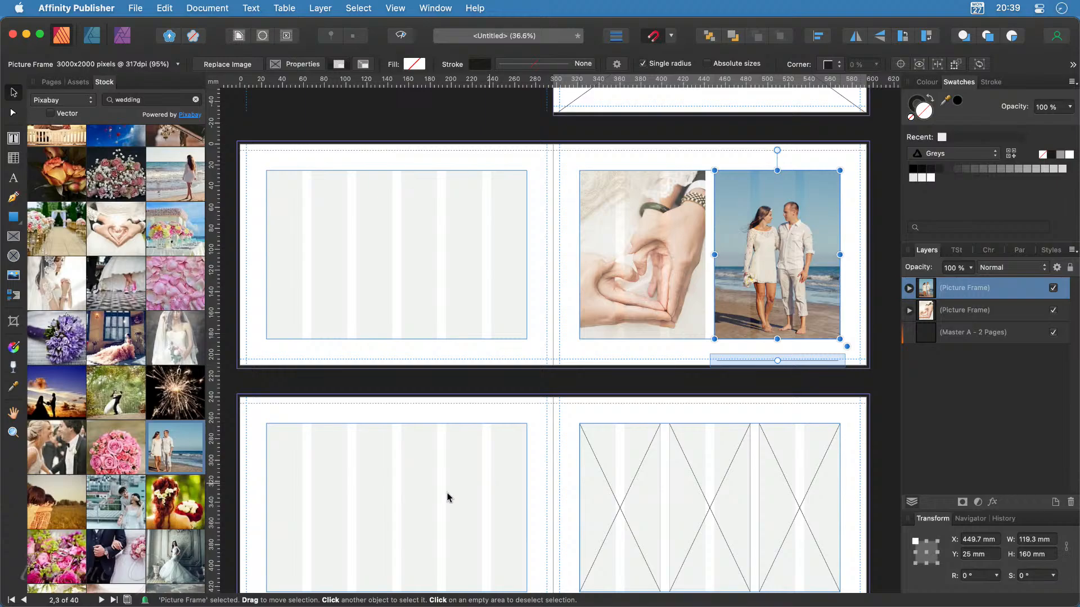
scroll(139, 476, "down", 2)
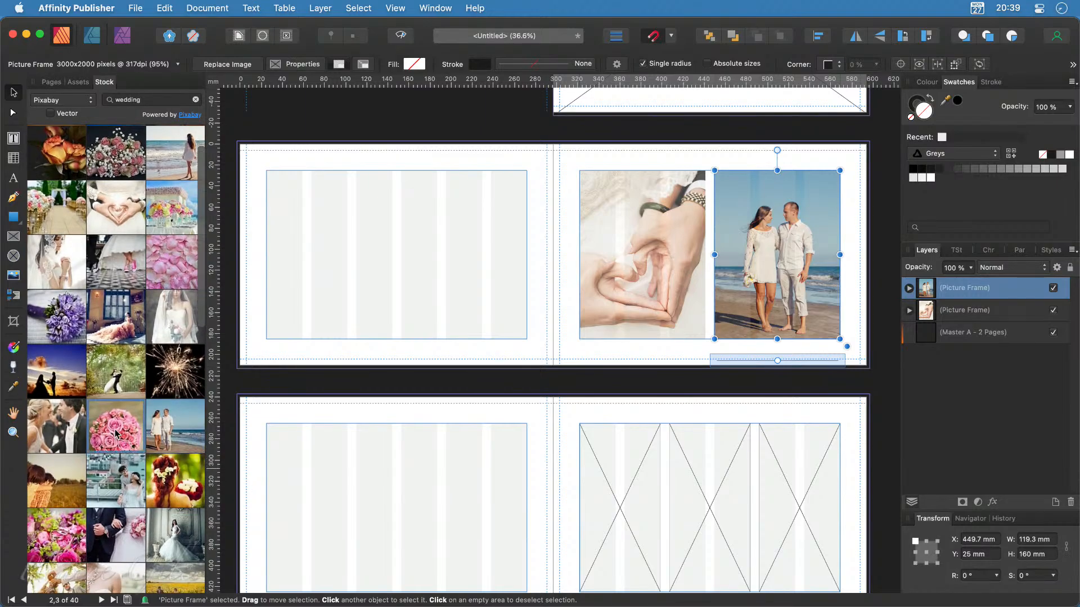
left_click_drag(141, 445, 364, 459)
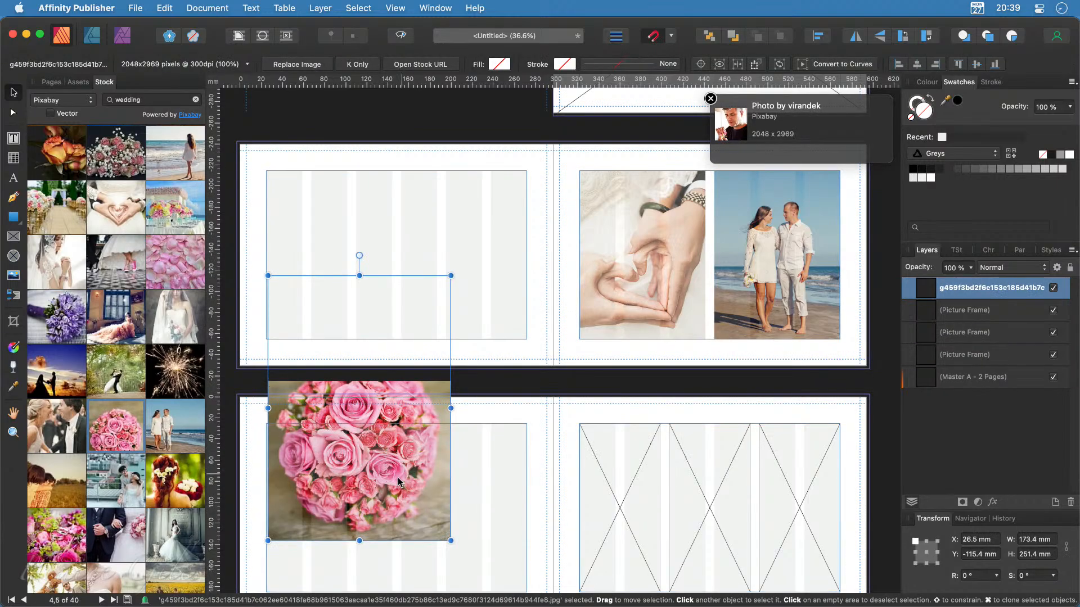
scroll(446, 506, "down", 5)
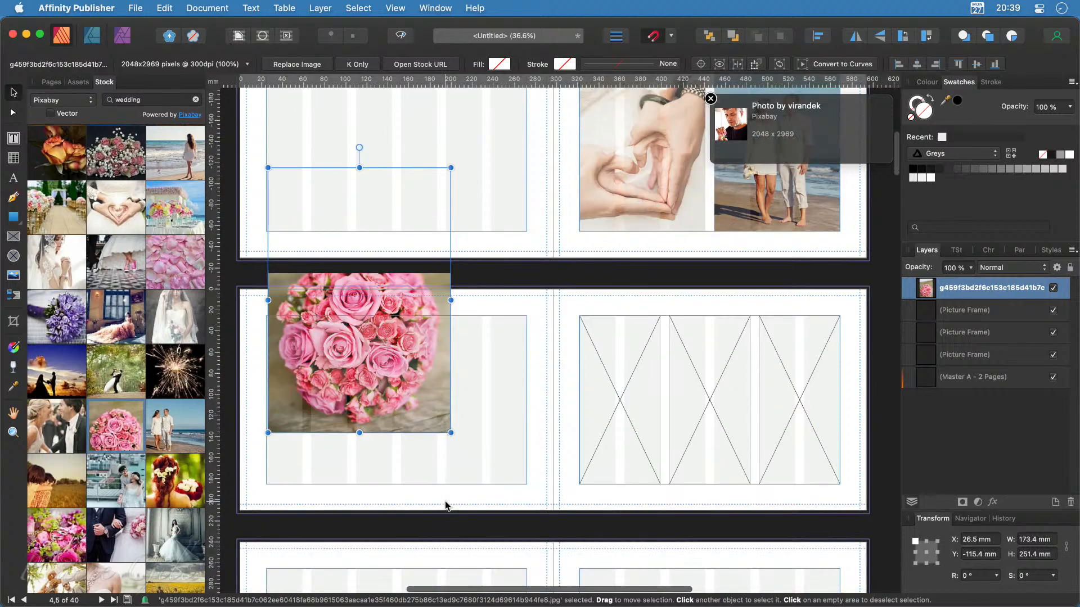
left_click_drag(375, 372, 444, 464)
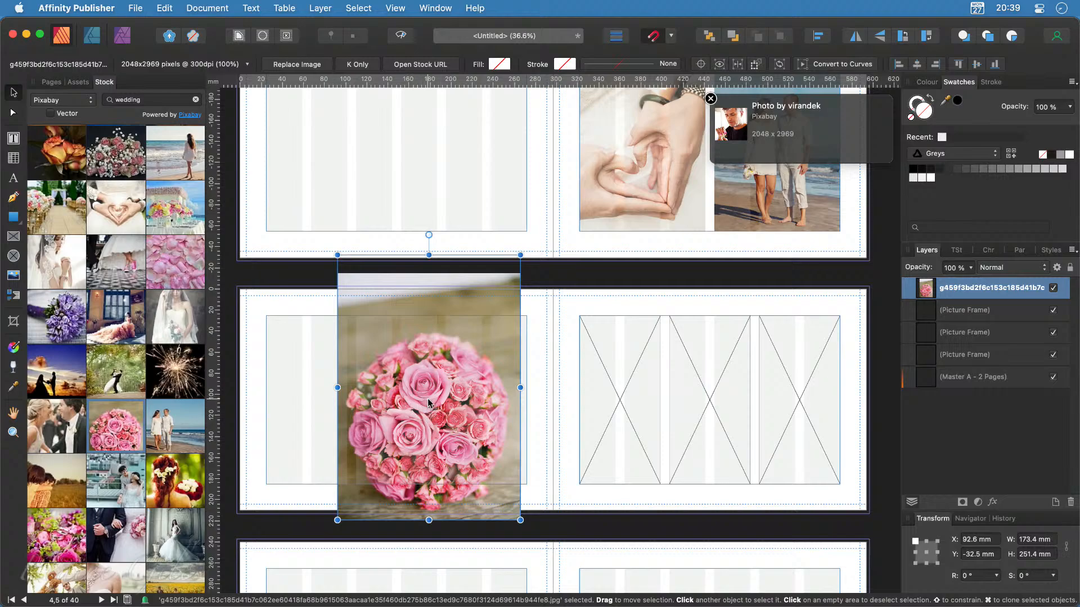
Step: Try to move the bouquet photo into the first picture frame of page 5 and bring it back to page 4
left_click(621, 404)
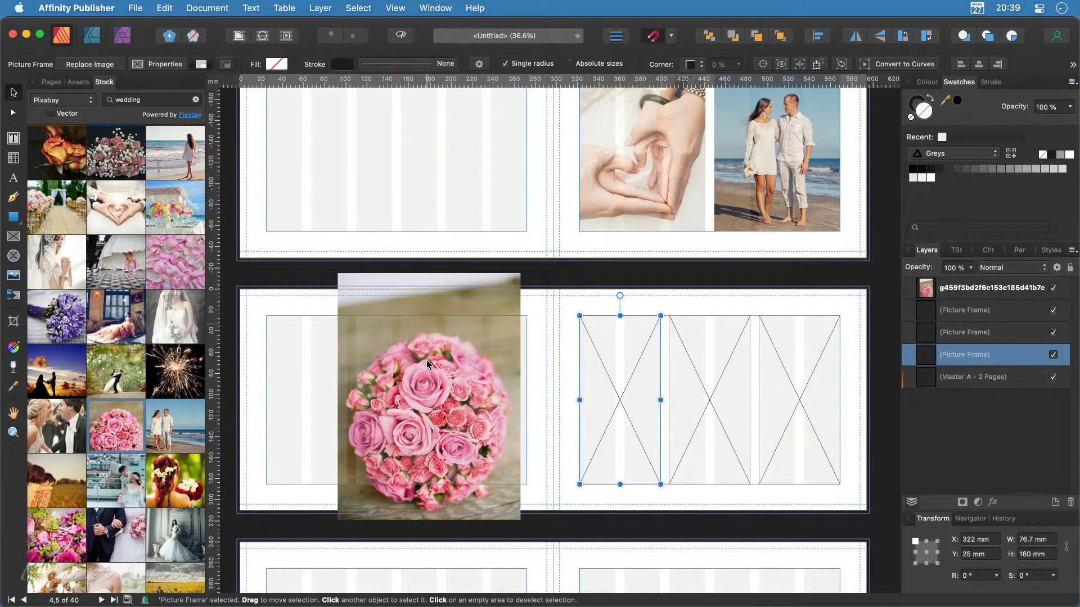
left_click_drag(416, 369, 615, 357)
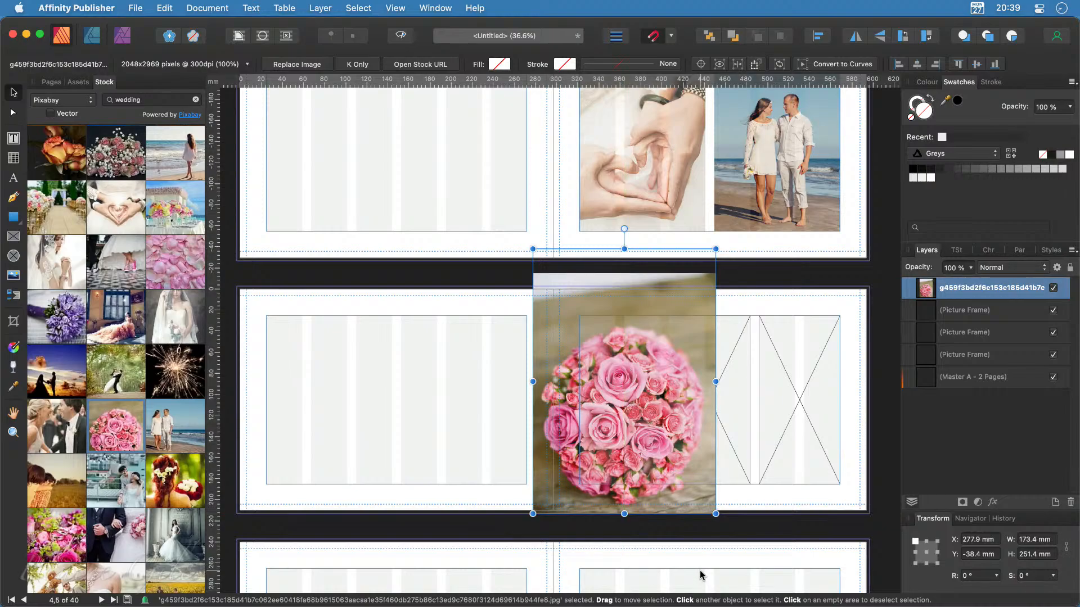
left_click_drag(622, 396, 374, 385)
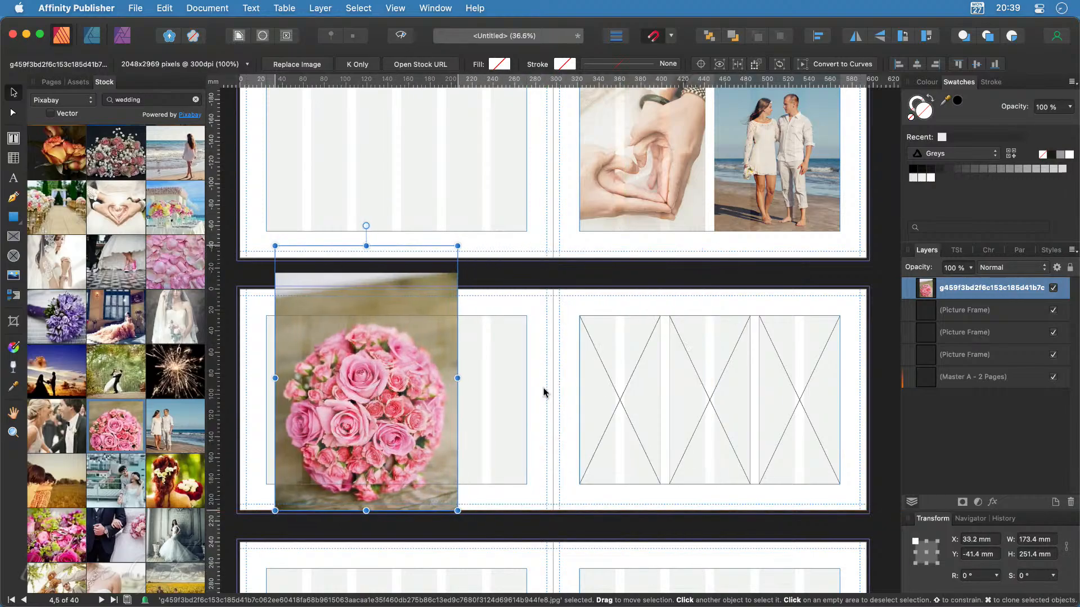
Step: Nest the bouquet photo's layer beneath the first picture frame of page 5, move the photo over that frame and preview the clipping
left_click(964, 312)
left_click(962, 332)
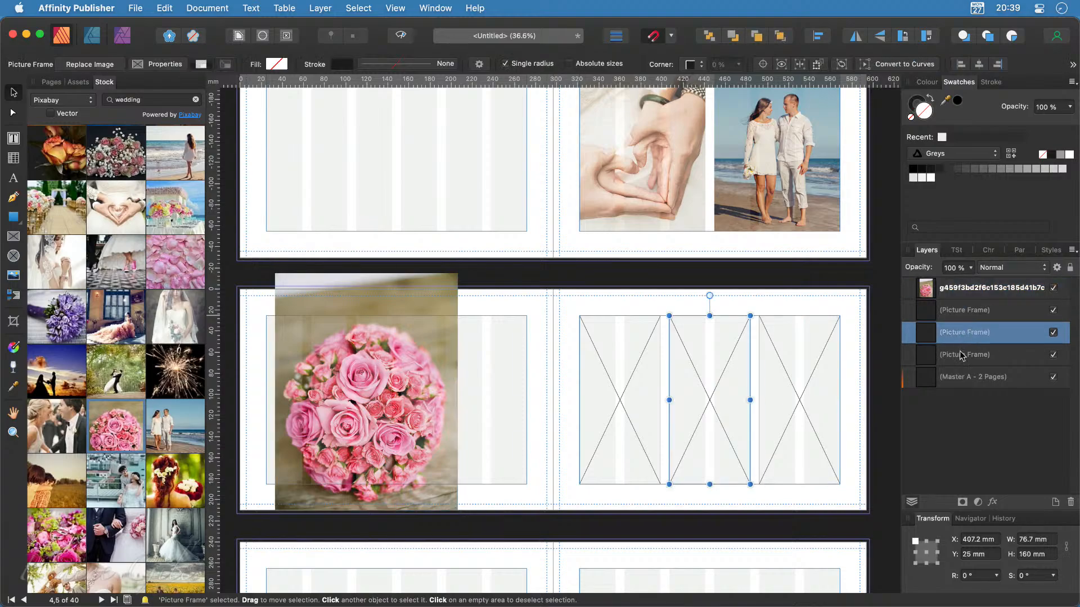
left_click(960, 354)
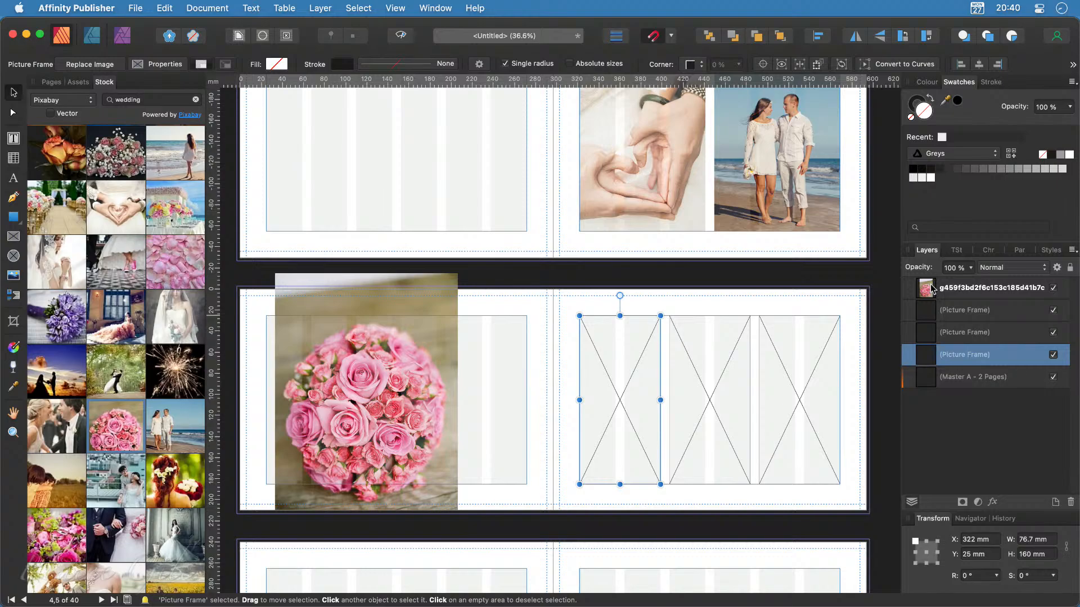
left_click_drag(928, 289, 964, 372)
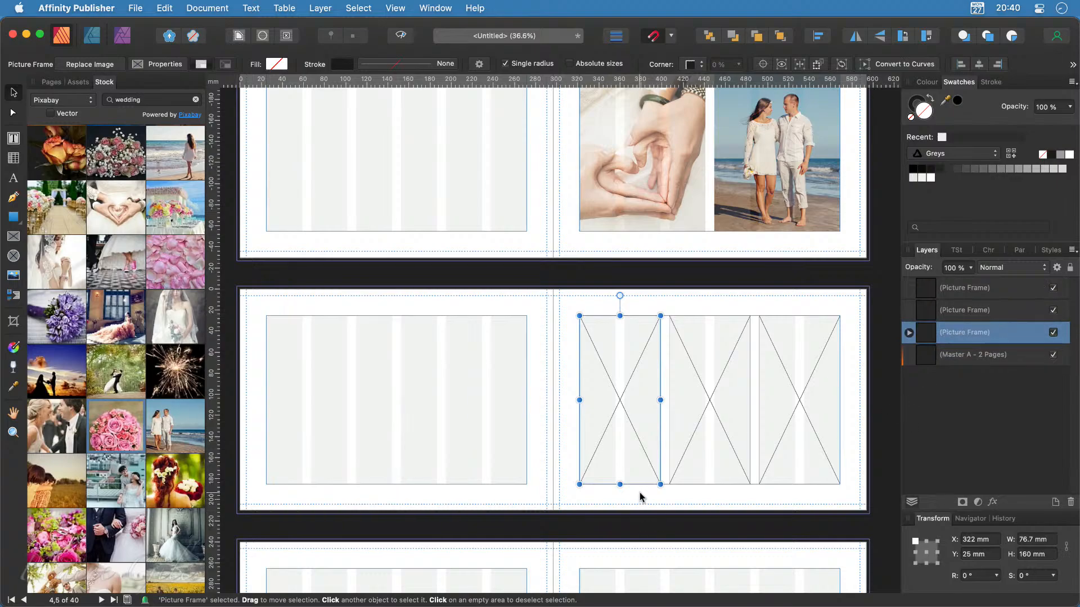
left_click(909, 332)
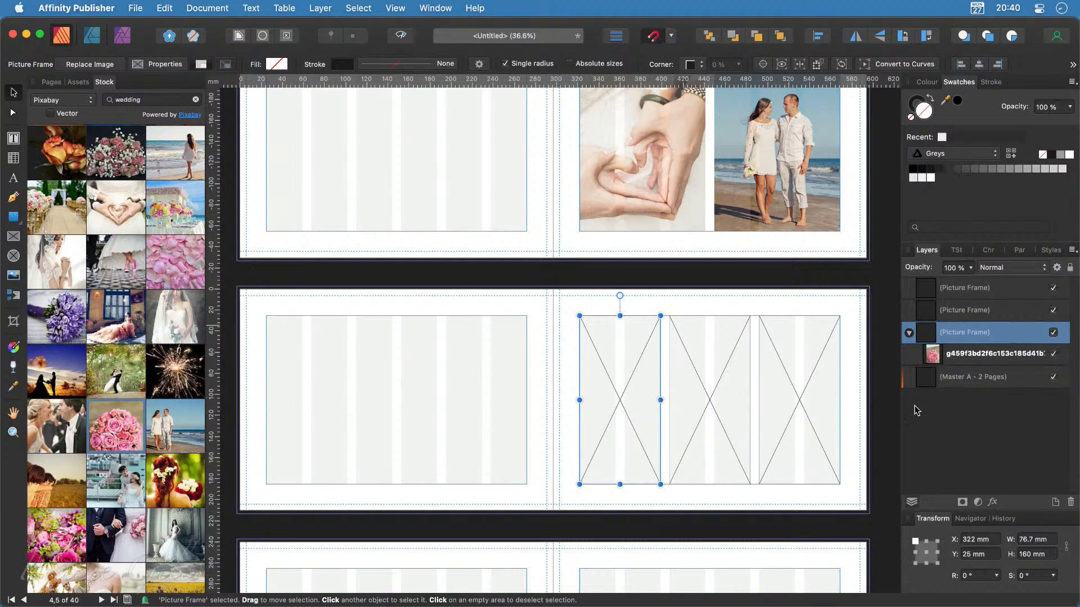
left_click(965, 354)
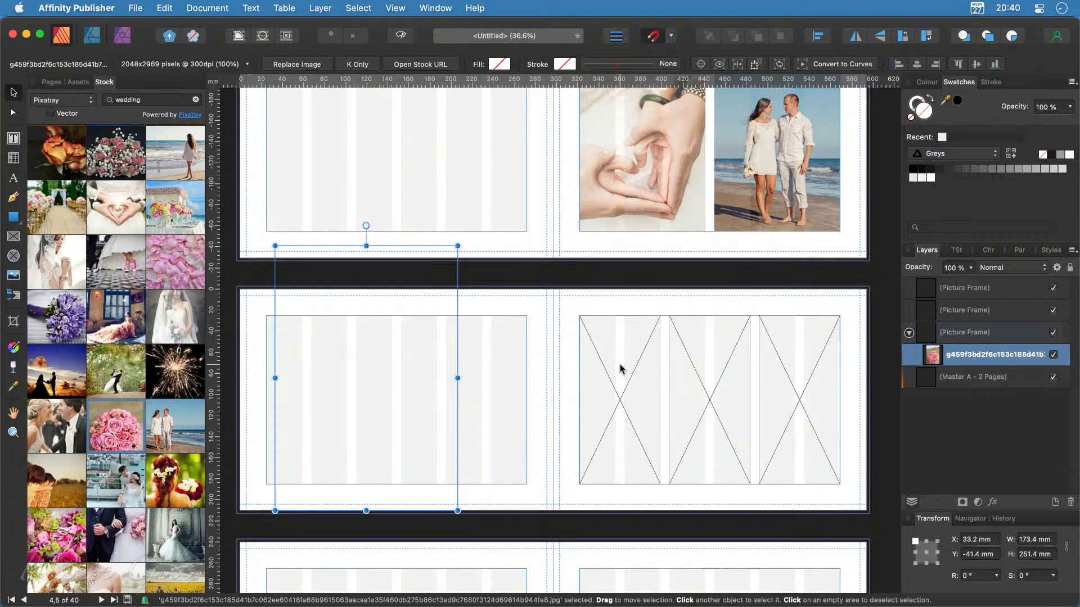
left_click_drag(336, 284, 586, 293)
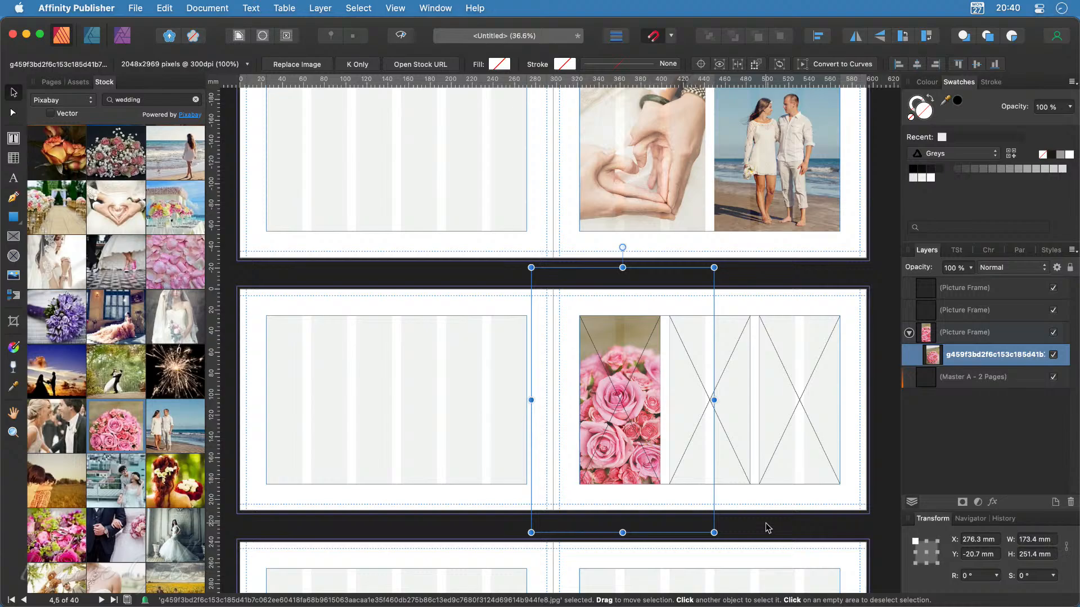
left_click(706, 535)
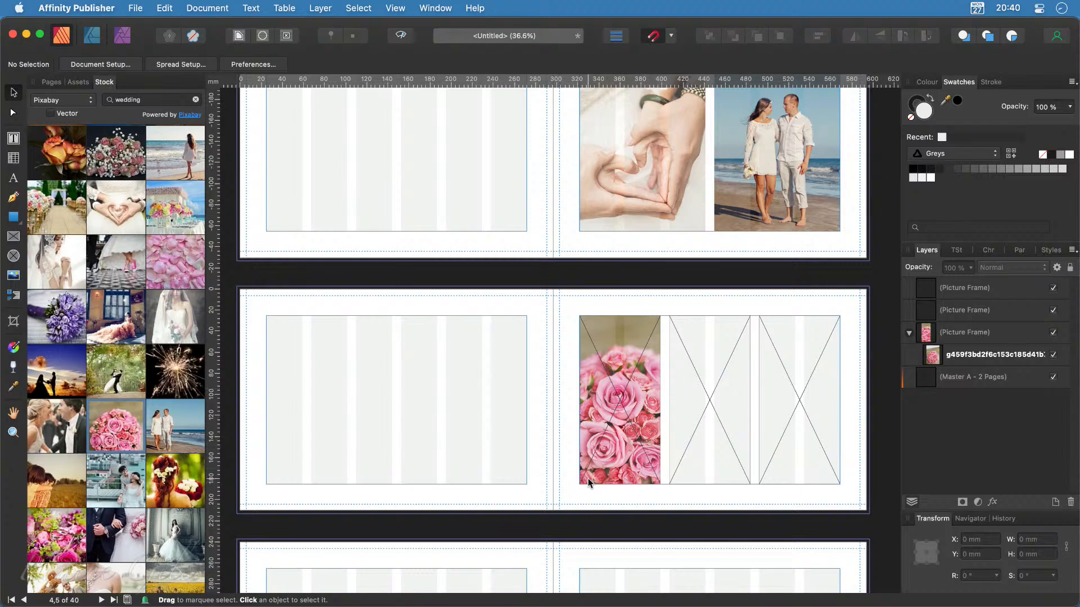
key("w")
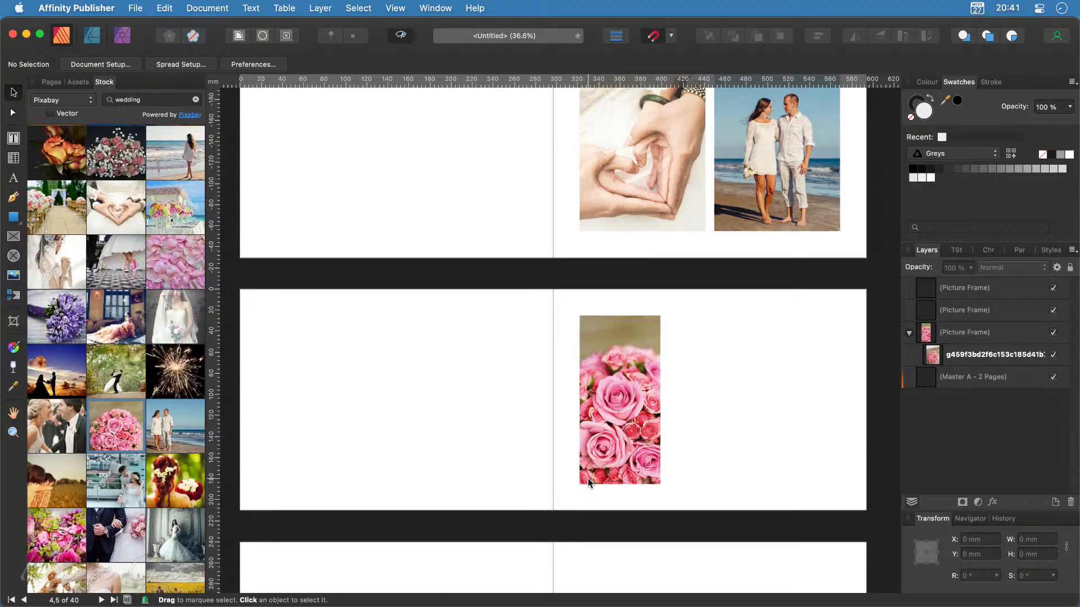
key("w")
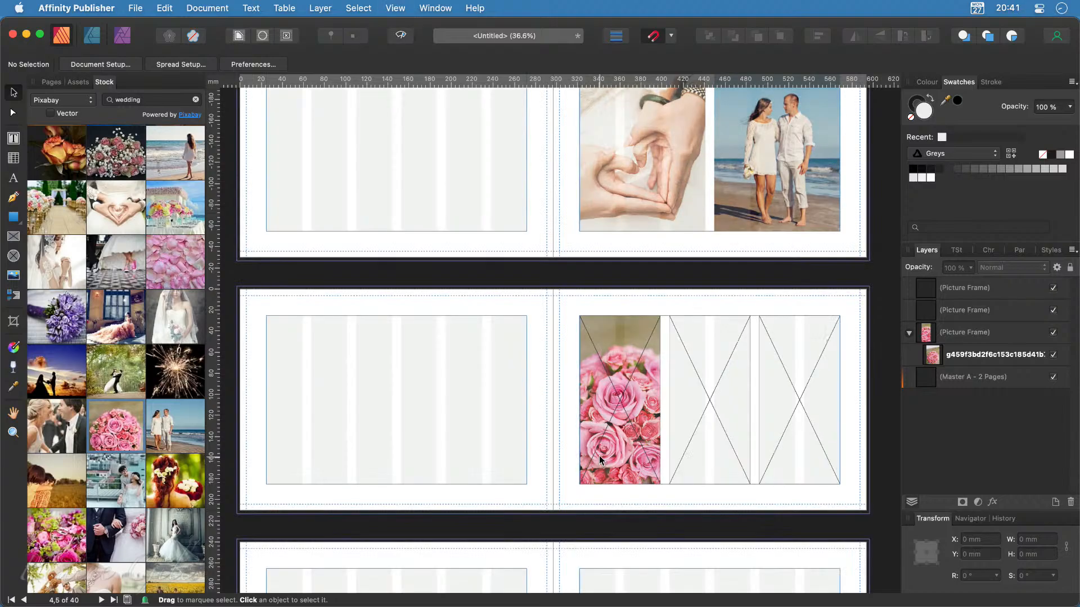
Step: Take the bouquet photo out of the first picture frame and move it back over page 4
scroll(599, 456, "right", 2)
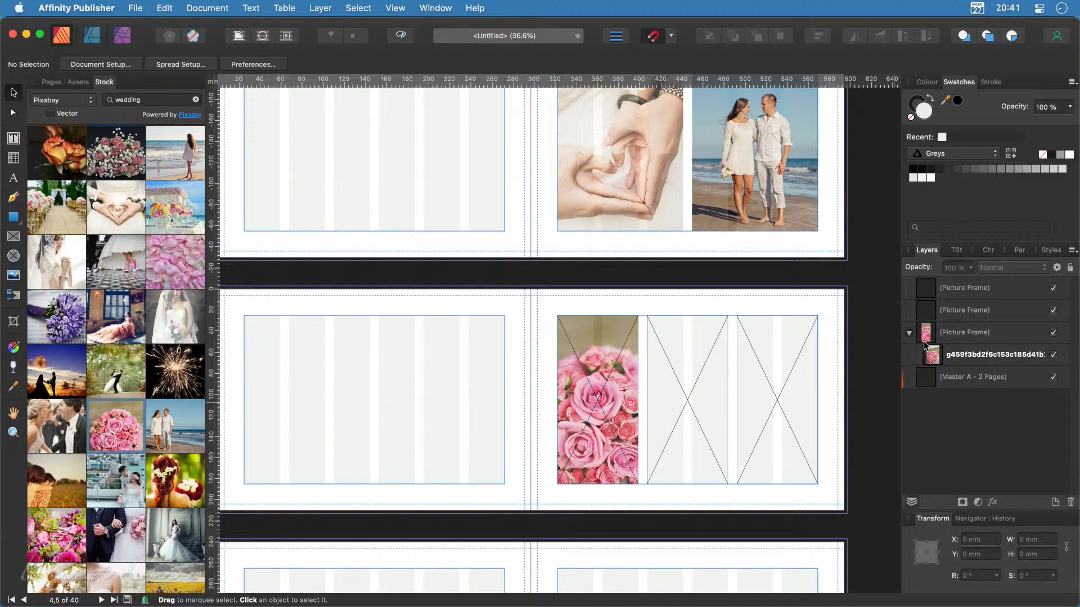
left_click_drag(925, 345, 913, 284)
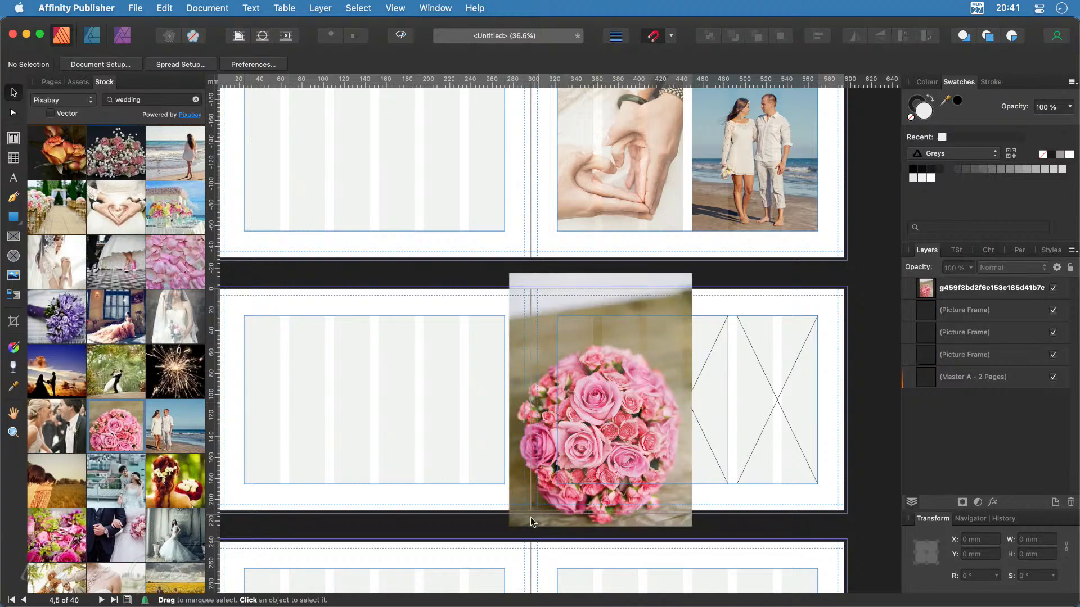
left_click_drag(531, 521, 404, 524)
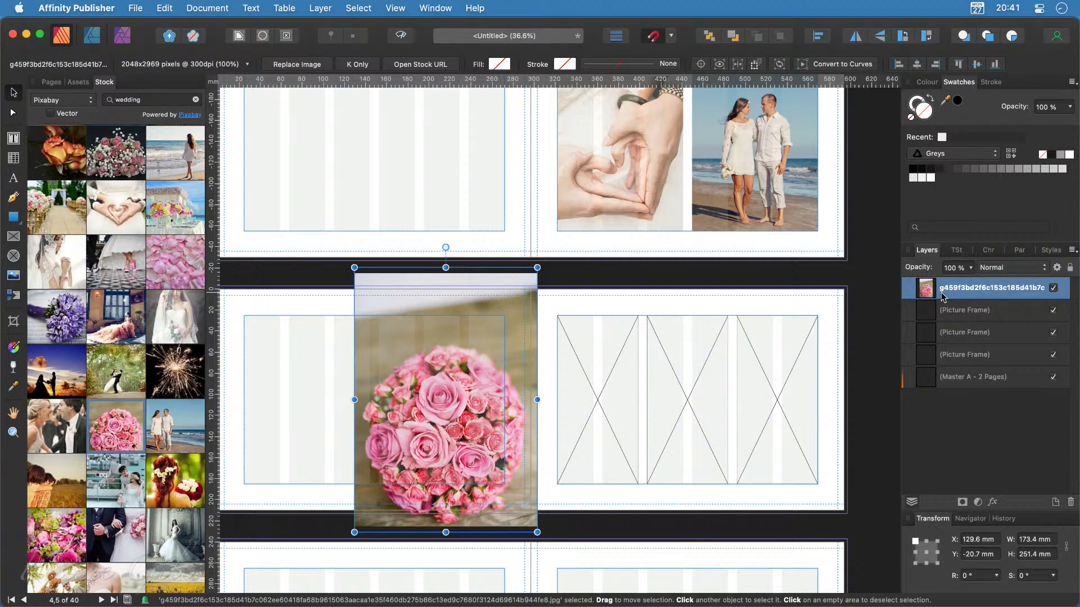
Step: Nest the bouquet layer beneath the first picture frame again, shift the photo towards page 5, and return it to the top of the layers
left_click_drag(926, 291, 996, 371)
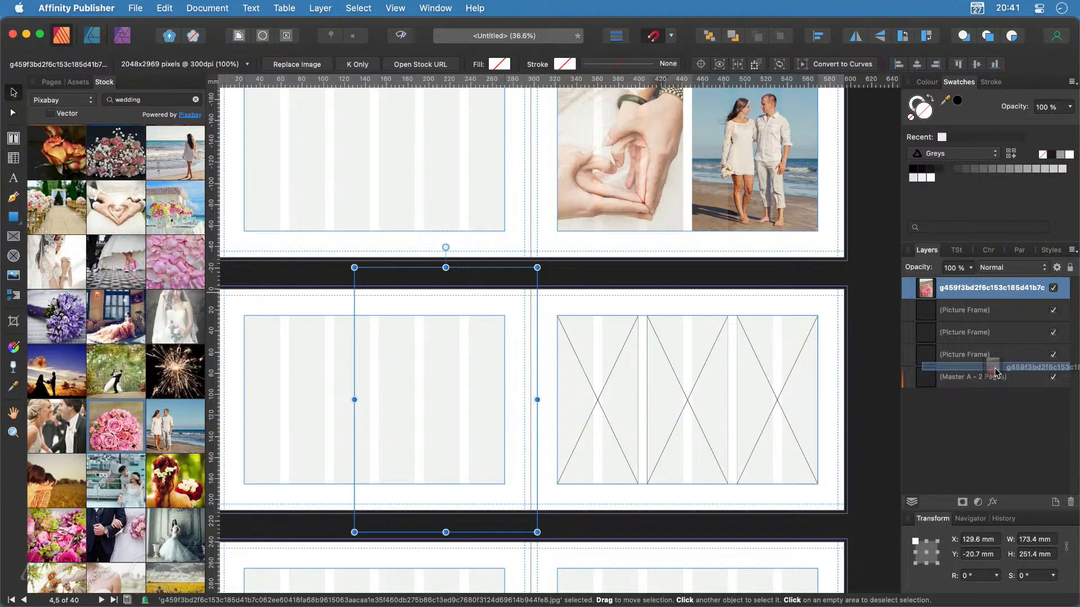
left_click_drag(995, 371, 995, 372)
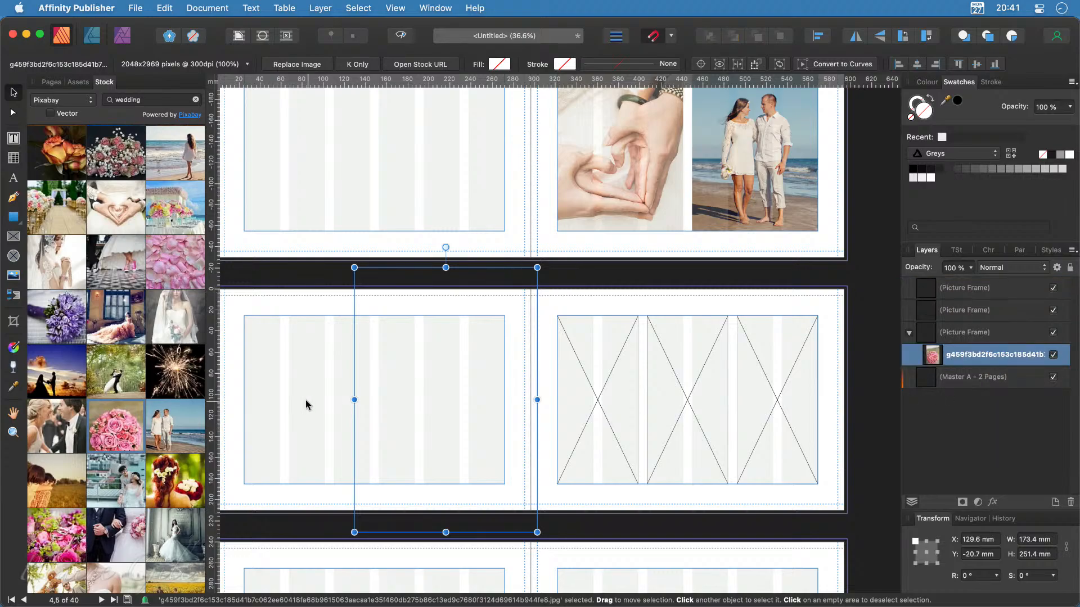
left_click_drag(508, 278, 587, 272)
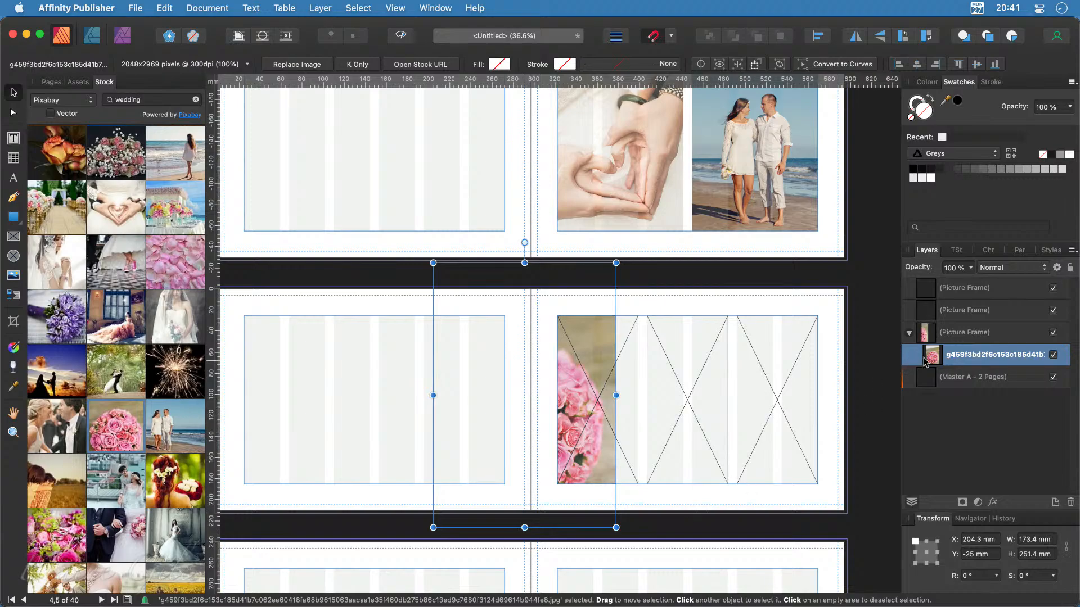
left_click_drag(941, 355, 919, 287)
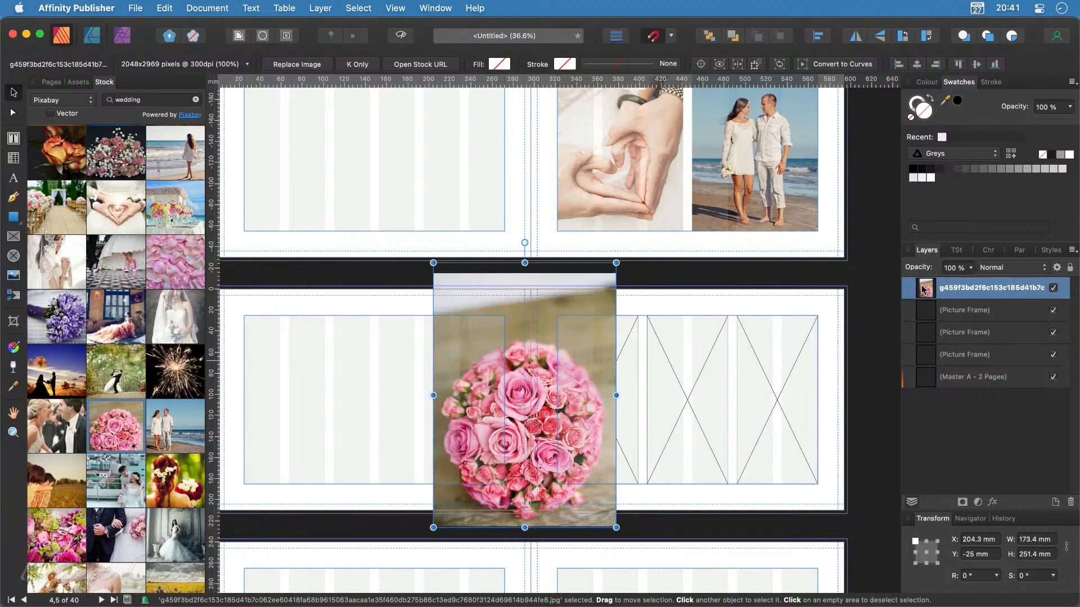
Step: Insert the bouquet photo as the content of page 5's first picture frame so that it scales to the frame
left_click_drag(928, 297, 926, 339)
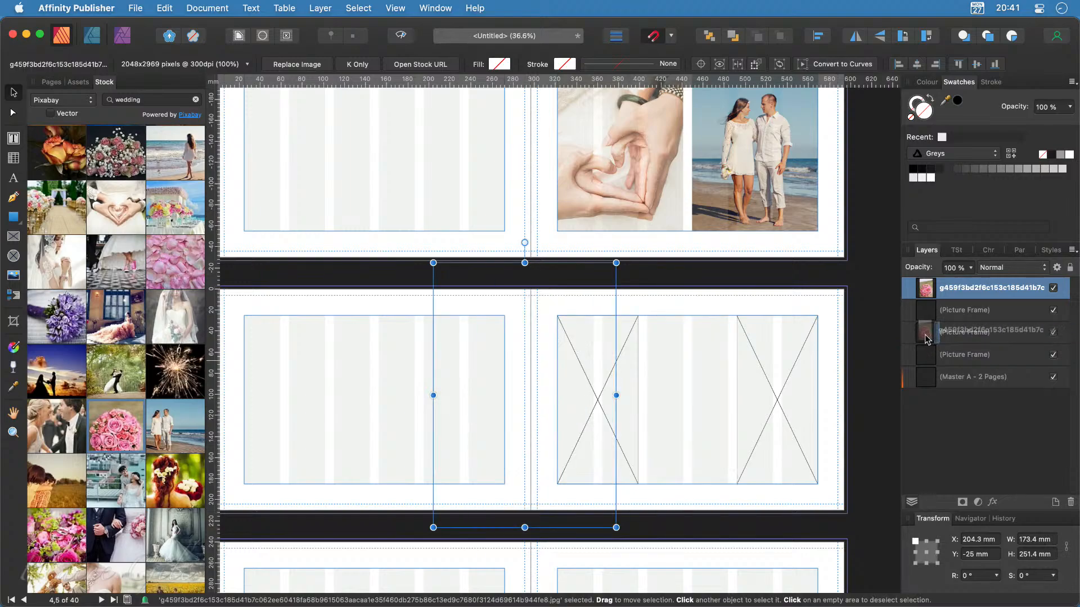
left_click_drag(926, 340, 990, 357)
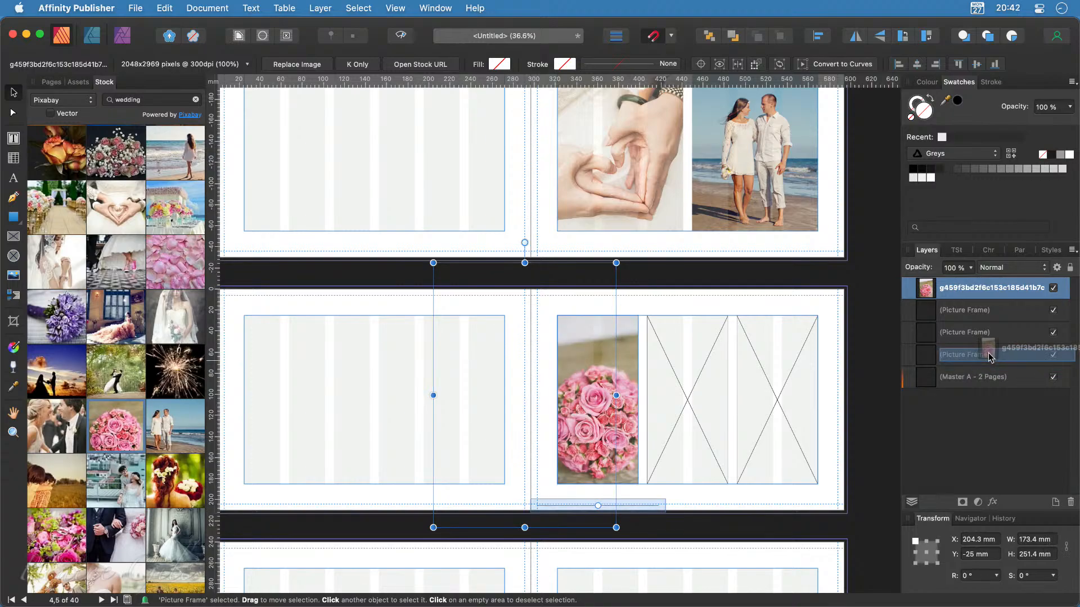
left_click_drag(989, 358, 990, 357)
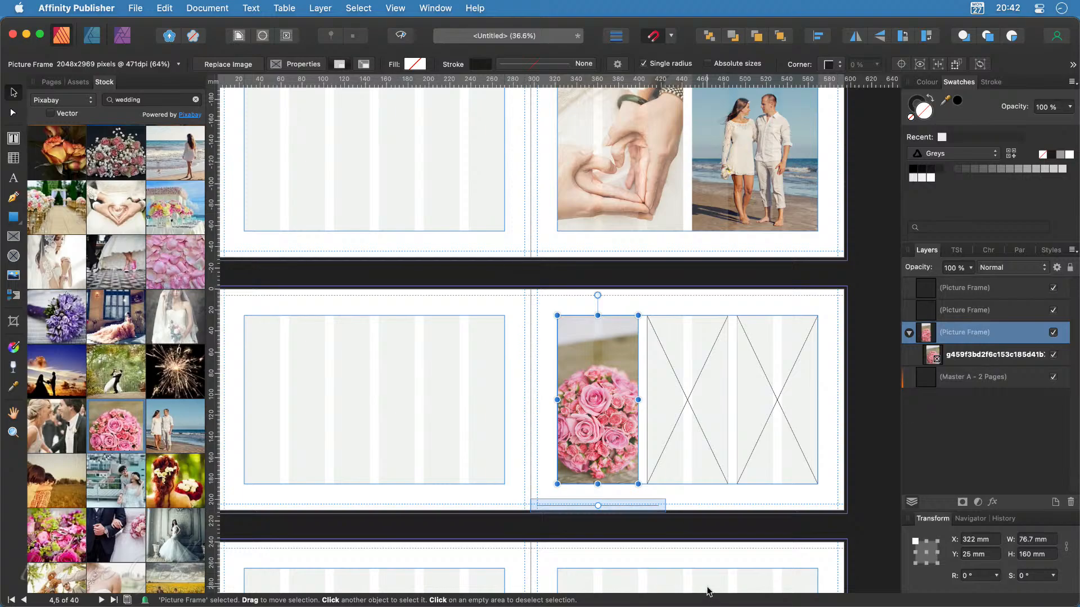
Step: Enlarge the bouquet photo inside its frame to 95% and shift it up until the roses fill the frame
mouse_move(592, 390)
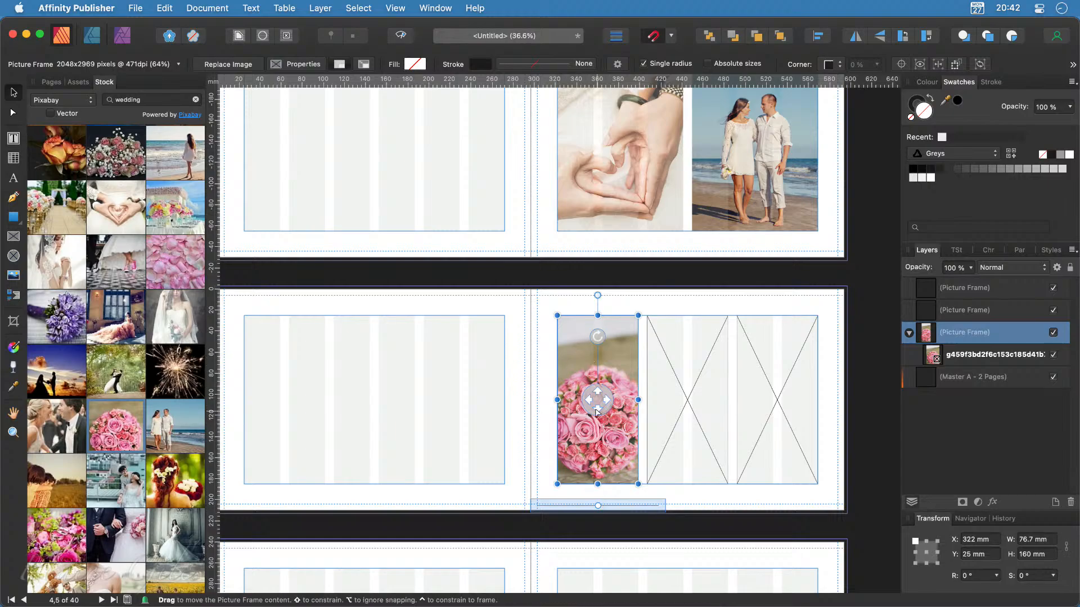
left_click_drag(597, 407, 598, 406)
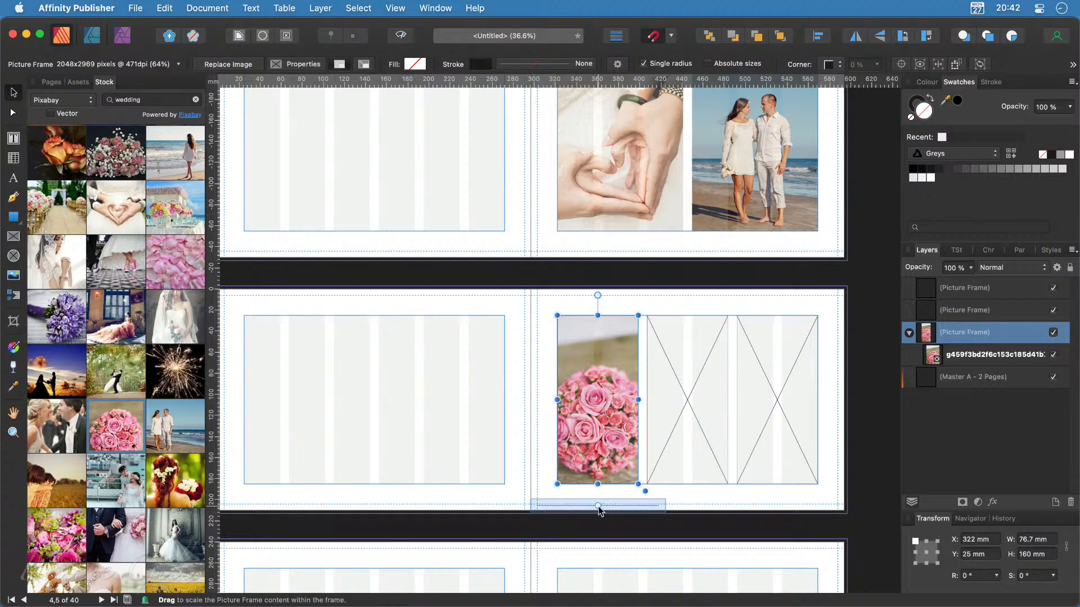
left_click_drag(598, 506, 629, 509)
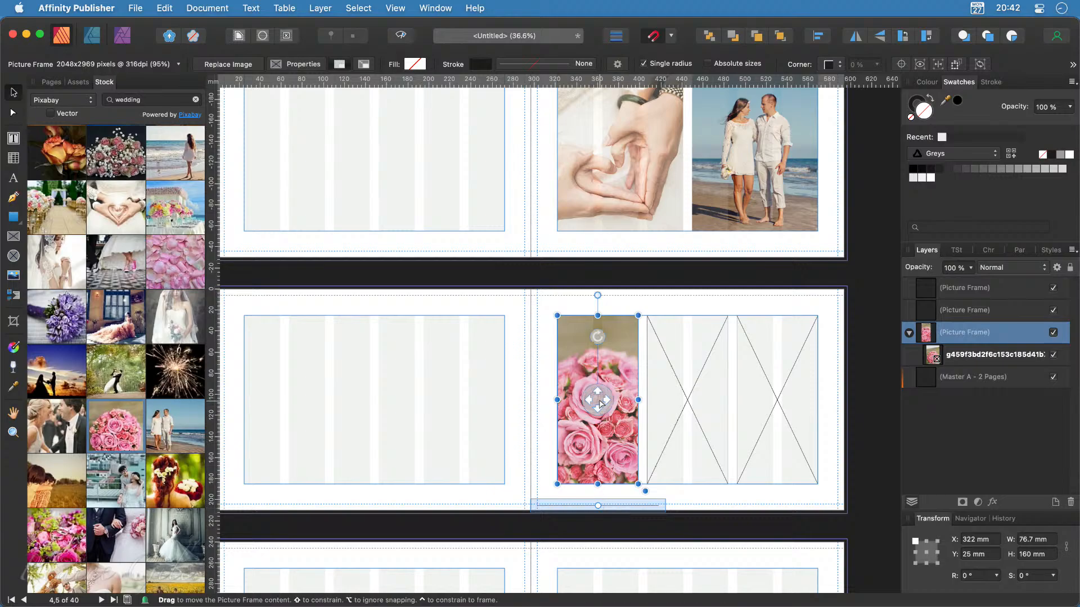
left_click_drag(600, 402, 601, 373)
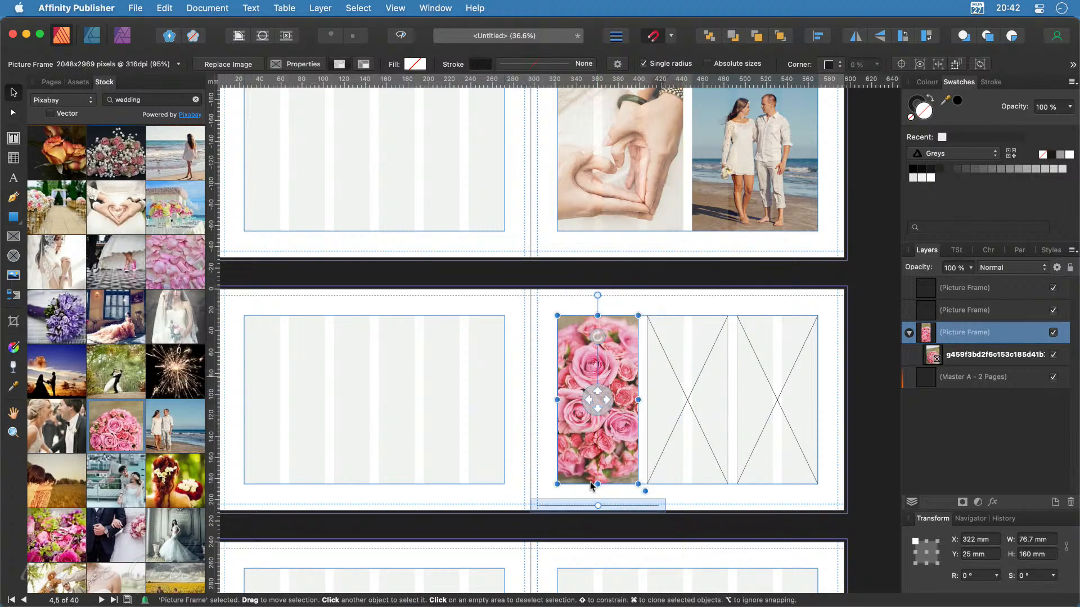
left_click(706, 541)
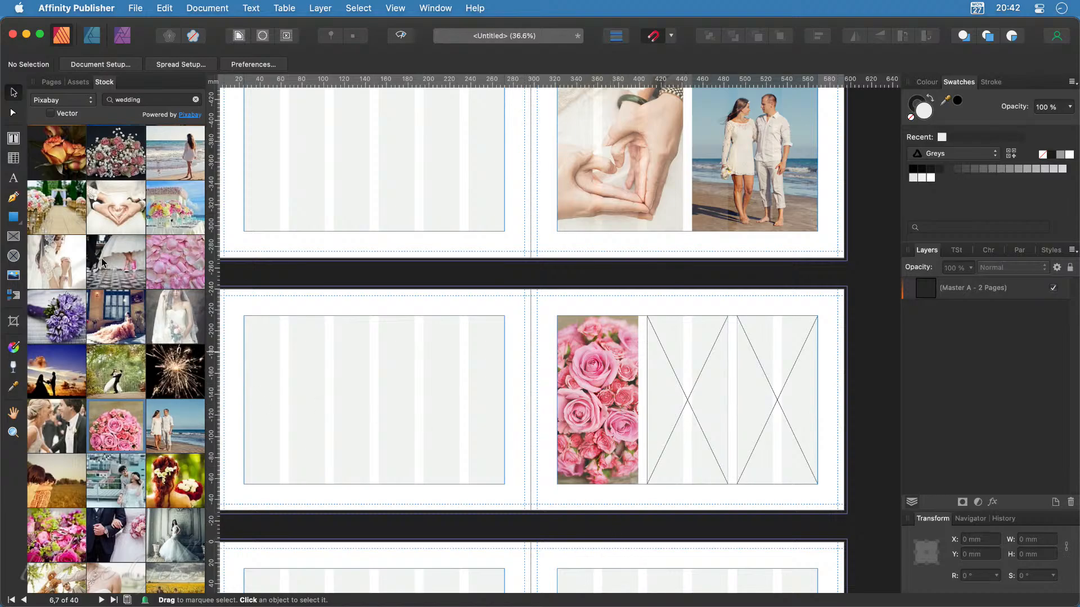
Step: Place the stock photo of the bride in pink sneakers into the middle frame of page 5 and centre the shoes in it
left_click_drag(103, 263, 675, 417)
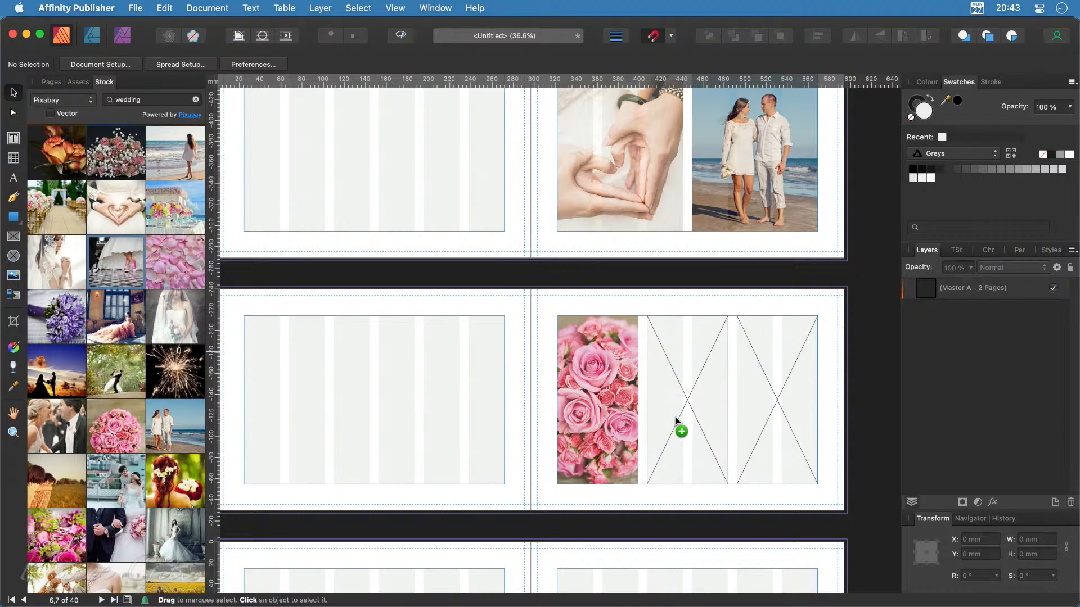
left_click_drag(675, 417, 676, 417)
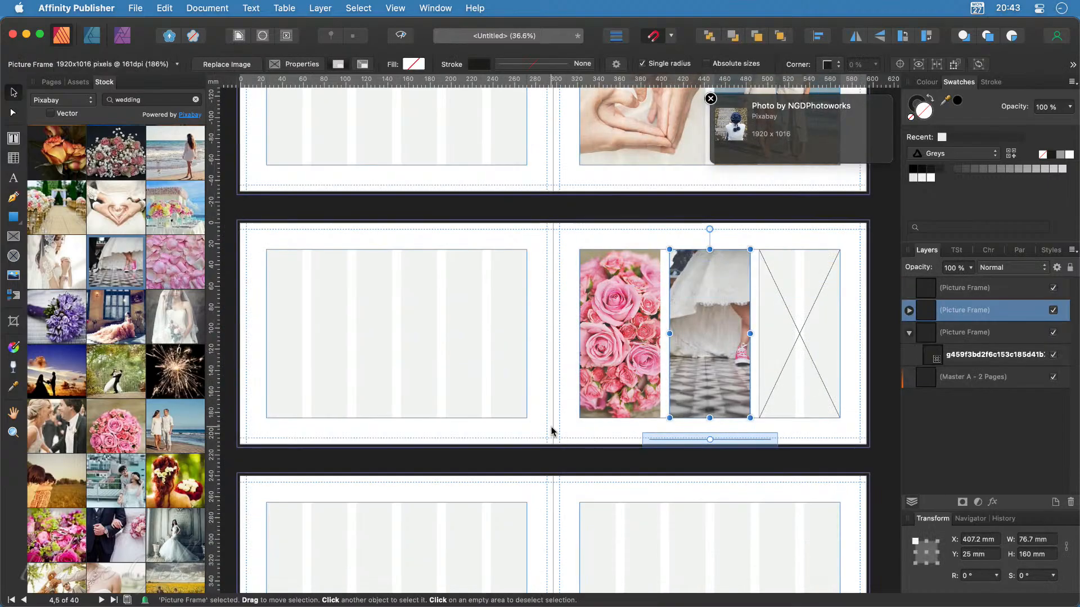
left_click_drag(710, 350, 664, 342)
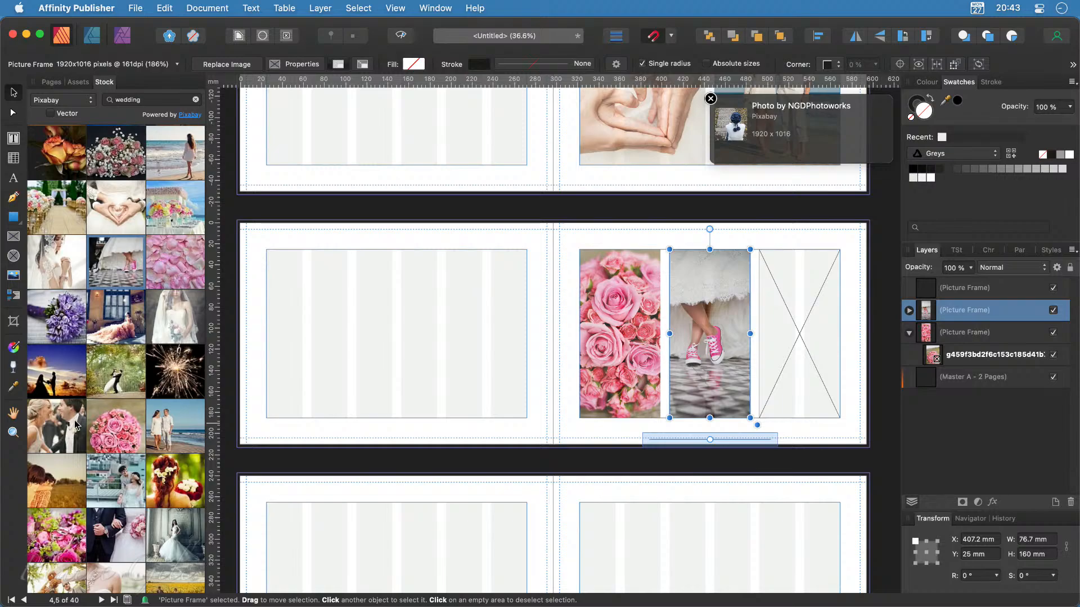
Step: Place the stock photo of the couple embracing outdoors into page 5's third frame, enlarge it to 201% and reposition the couple
left_click_drag(112, 371, 799, 419)
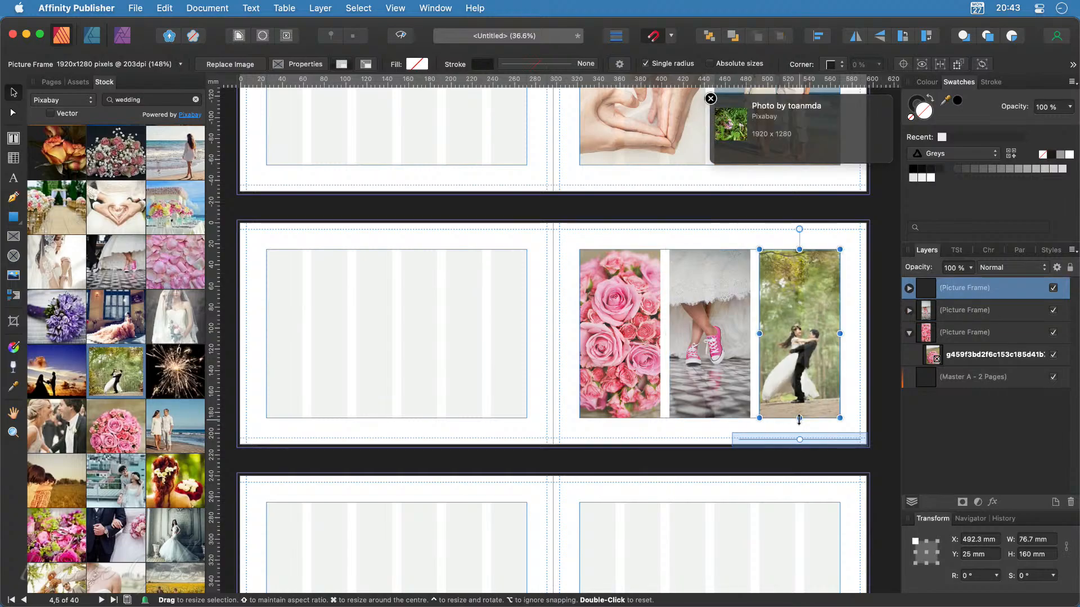
scroll(798, 420, "left", 2)
scroll(797, 419, "right", 3)
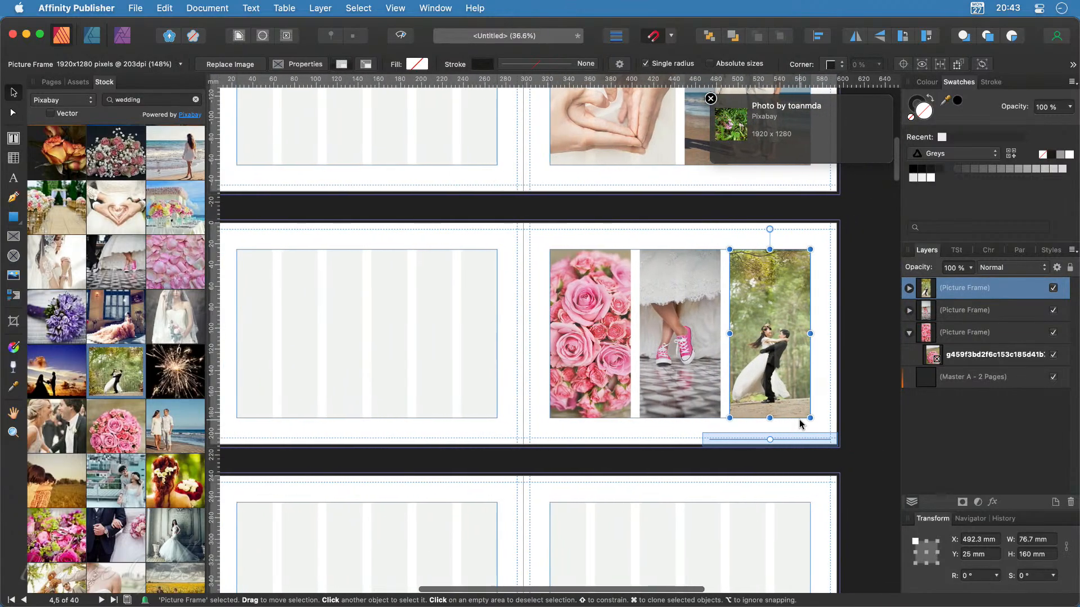
left_click_drag(770, 439, 798, 441)
mouse_move(770, 336)
left_mouse_down()
mouse_move(781, 322)
mouse_move(778, 333)
left_mouse_up()
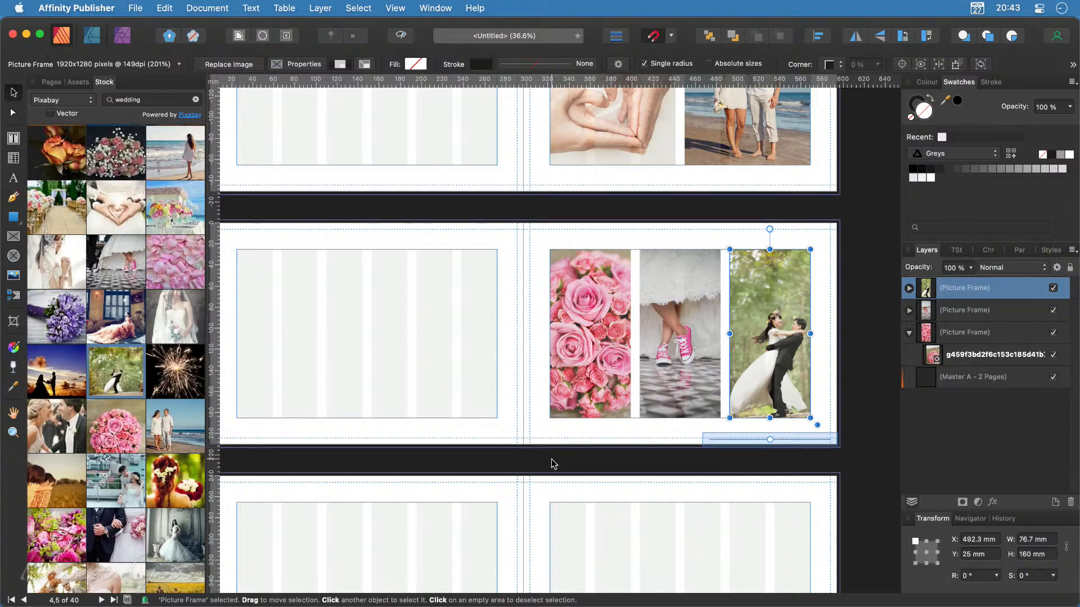
Step: Fill page 1's full-bleed picture frame with the stock photo of the wedding couple in a sunflower field
scroll(596, 478, "down", 3)
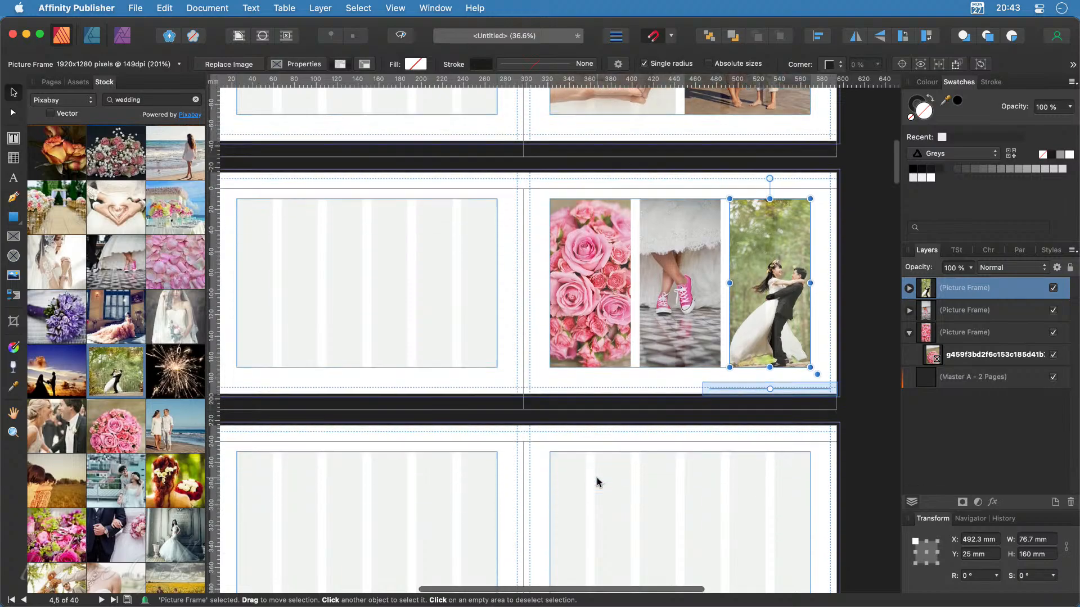
scroll(597, 482, "down", 3)
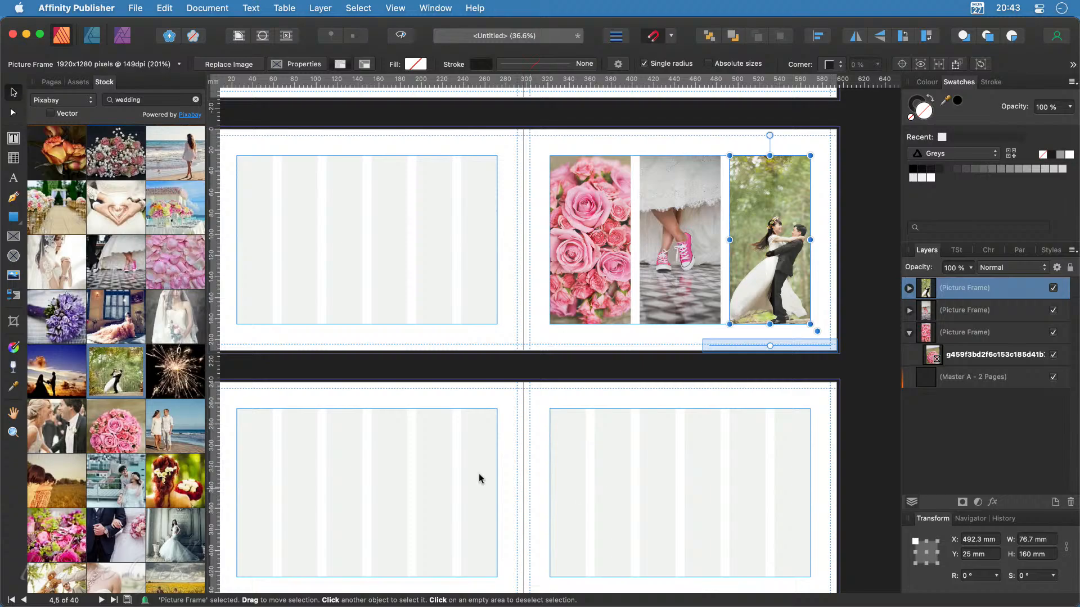
scroll(539, 433, "up", 10)
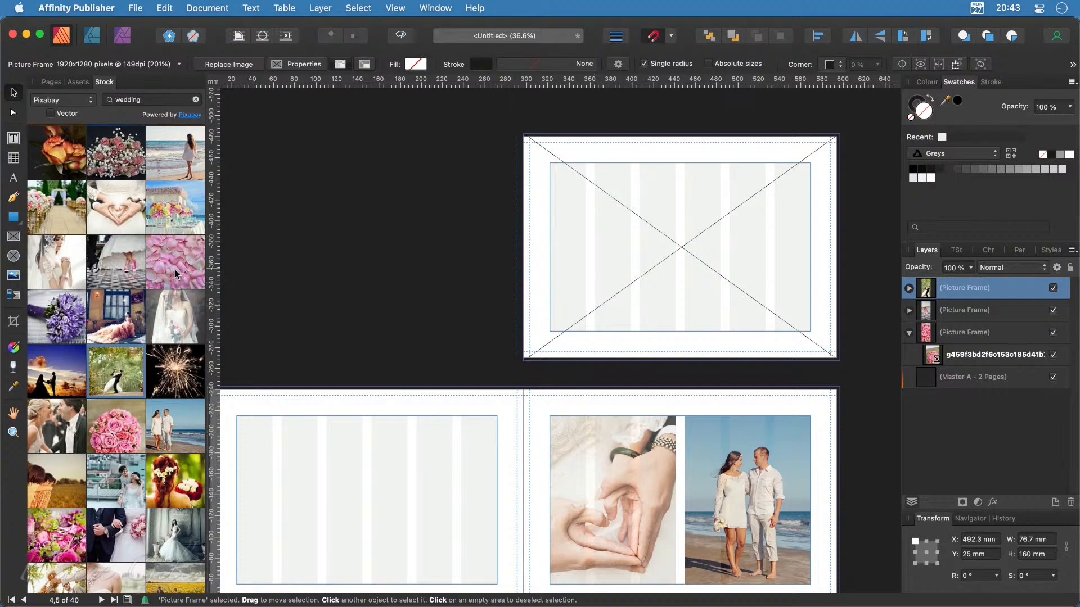
scroll(172, 332, "down", 5)
scroll(171, 332, "down", 2)
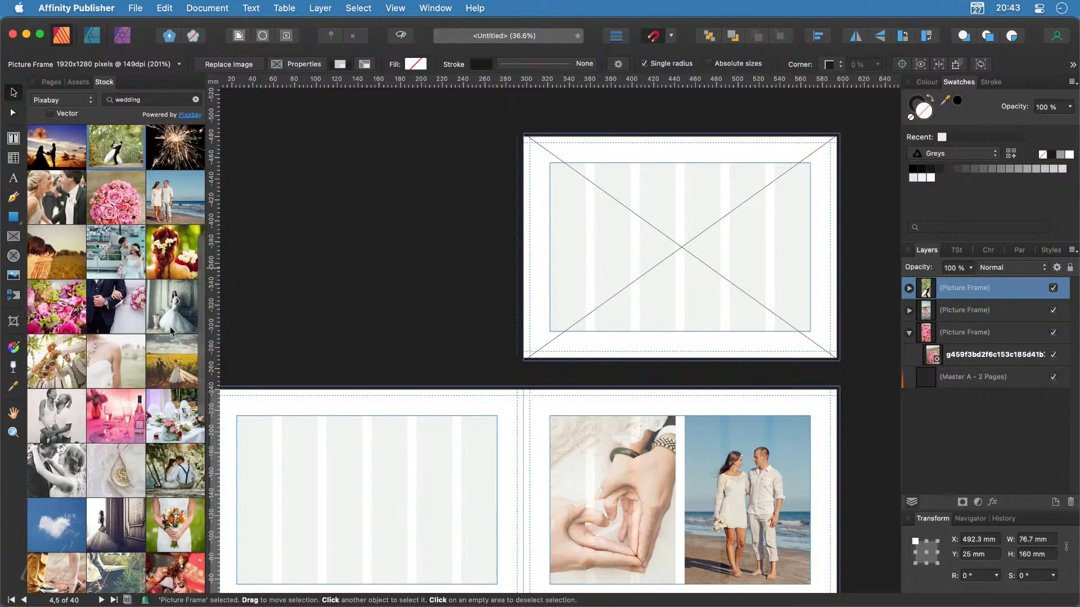
scroll(171, 326, "down", 2)
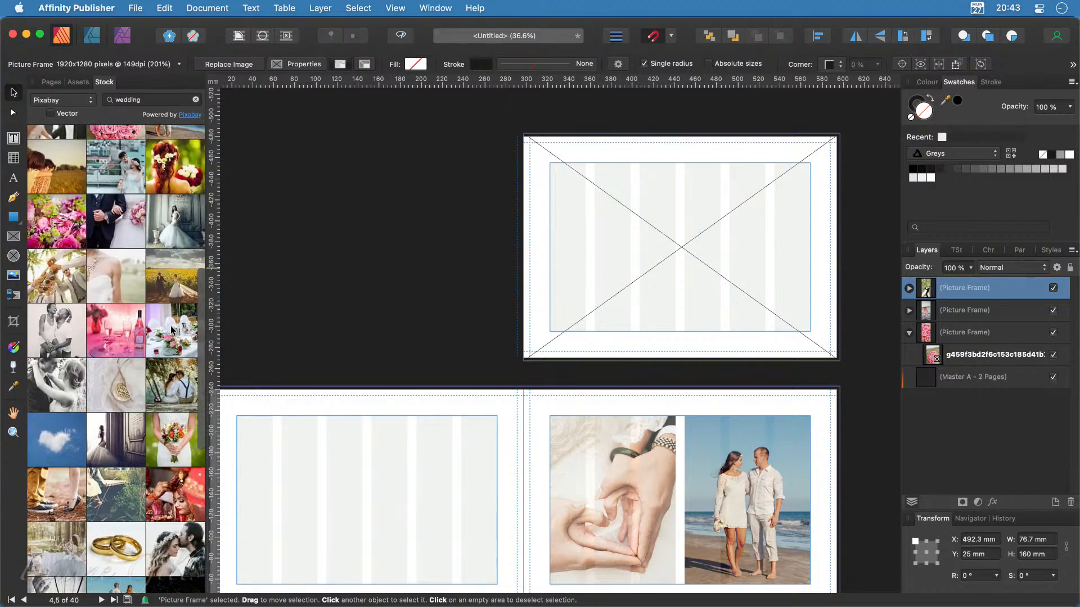
scroll(170, 326, "down", 2)
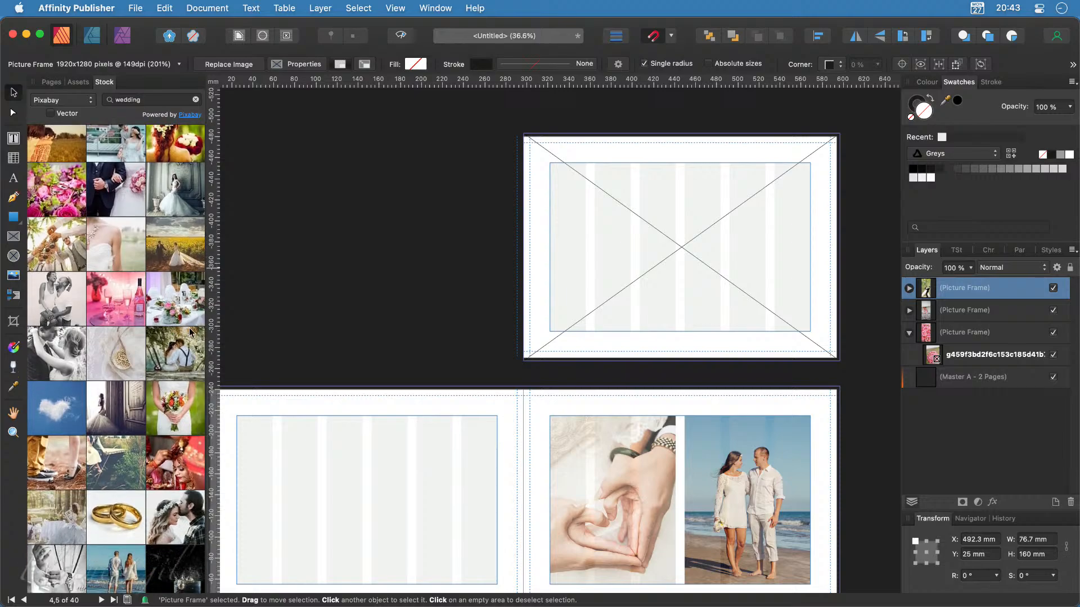
left_click_drag(191, 260, 704, 279)
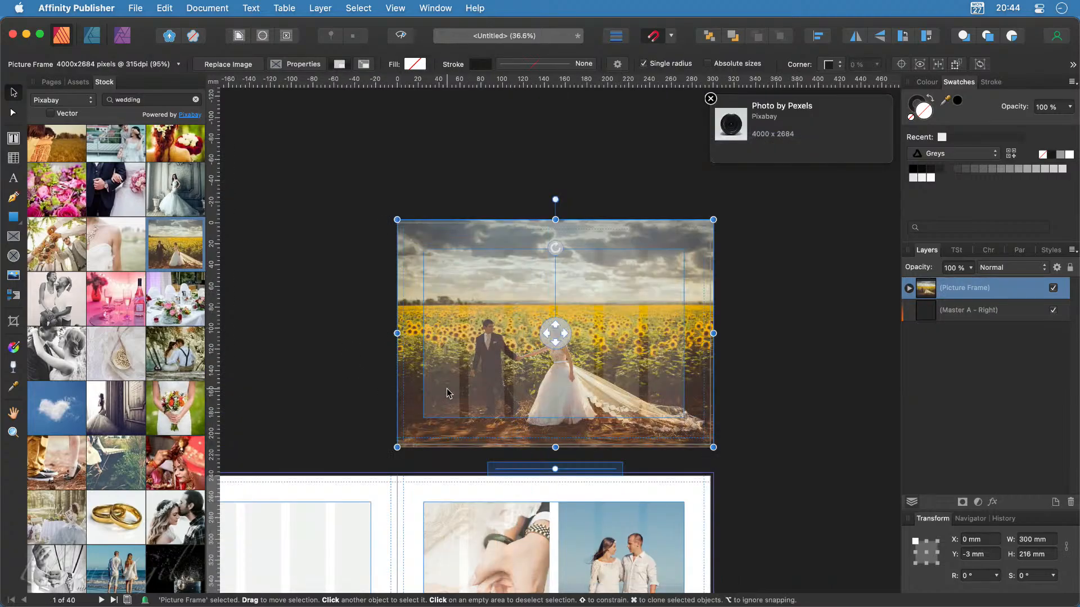
left_click(362, 394)
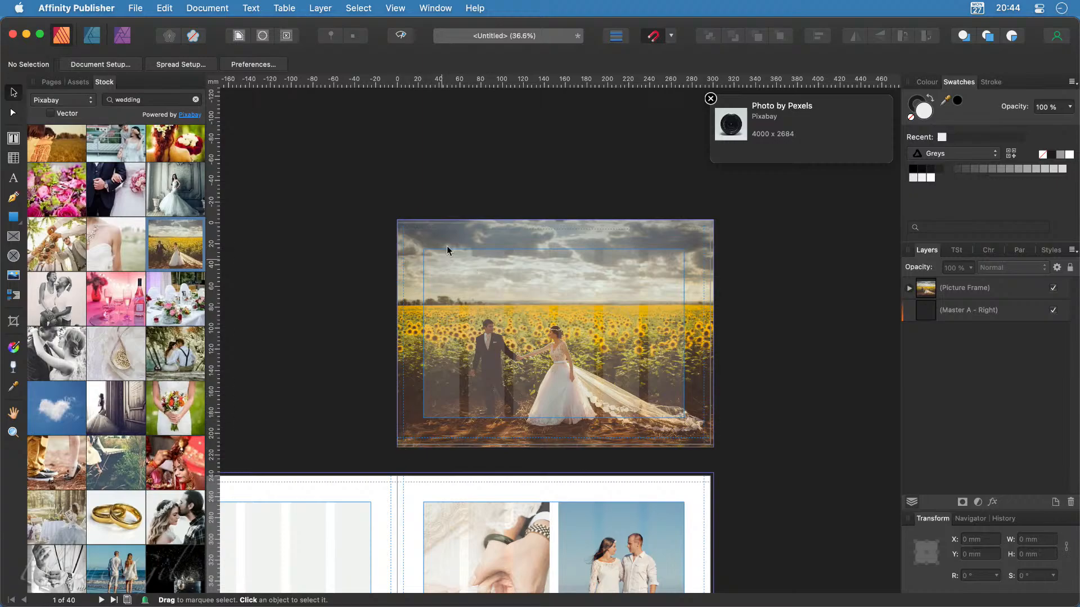
Step: Inspect the photo's bleed along page 1's edges up close, and check the whole page trimmed in Preview Mode
scroll(426, 218, "up", 10)
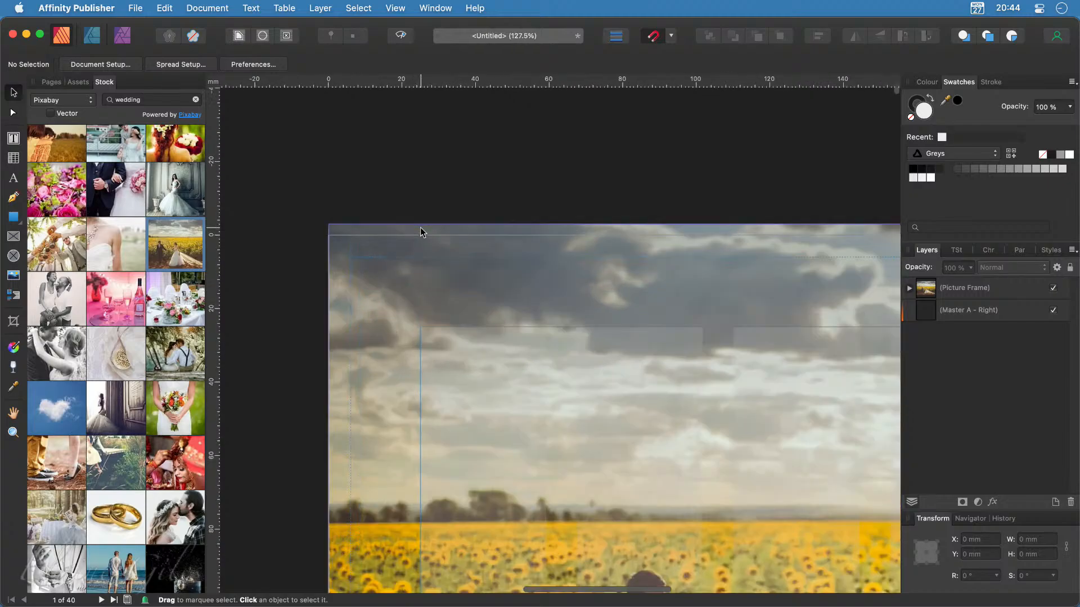
scroll(420, 227, "up", 2)
scroll(655, 256, "right", 8)
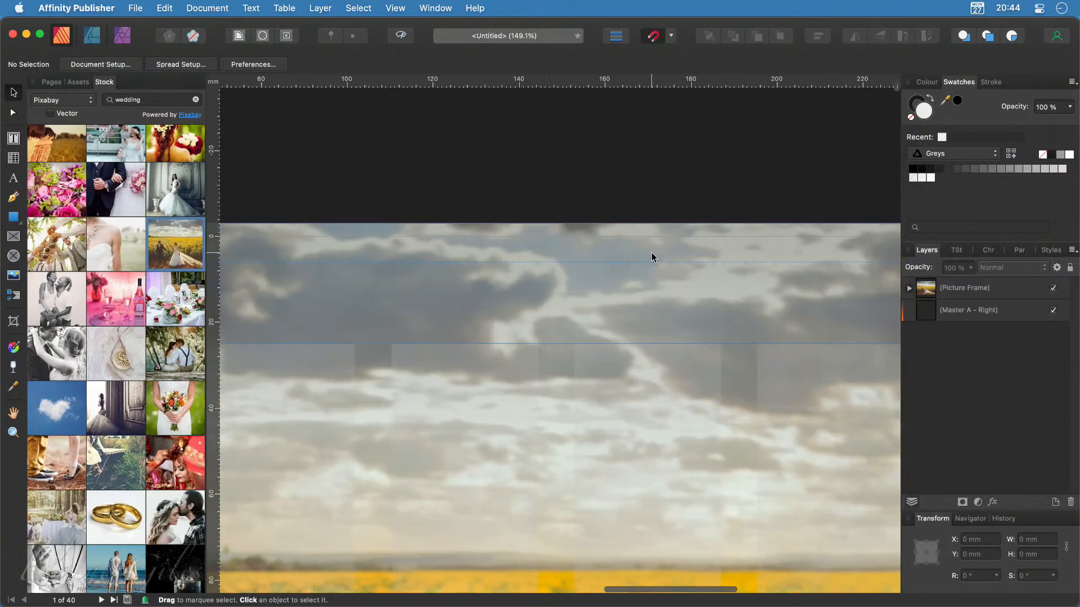
scroll(651, 257, "right", 4)
scroll(651, 251, "right", 7)
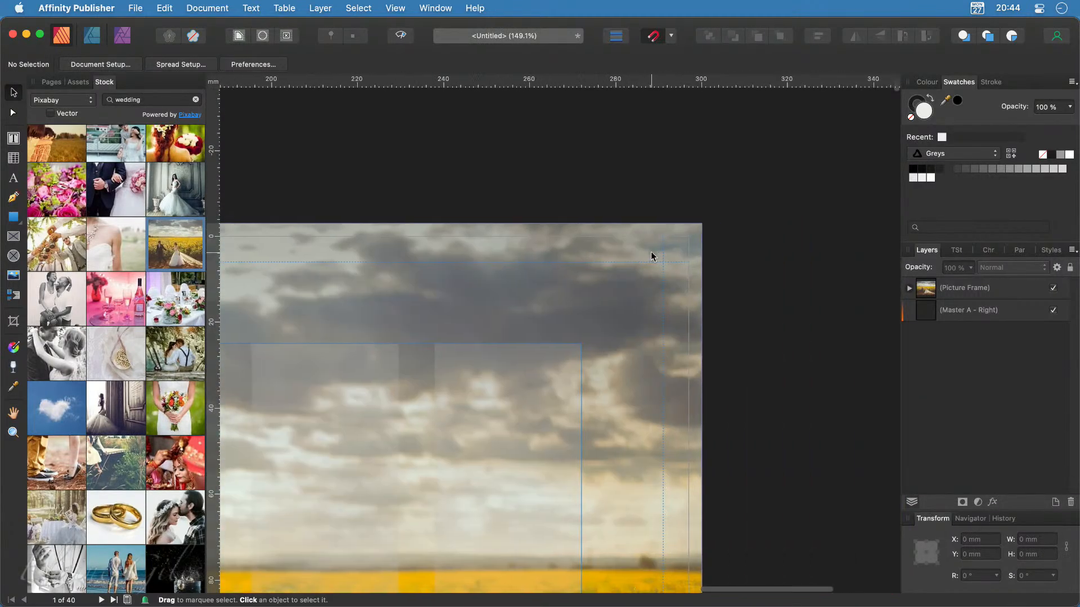
scroll(685, 400, "down", 10)
scroll(684, 399, "down", 8)
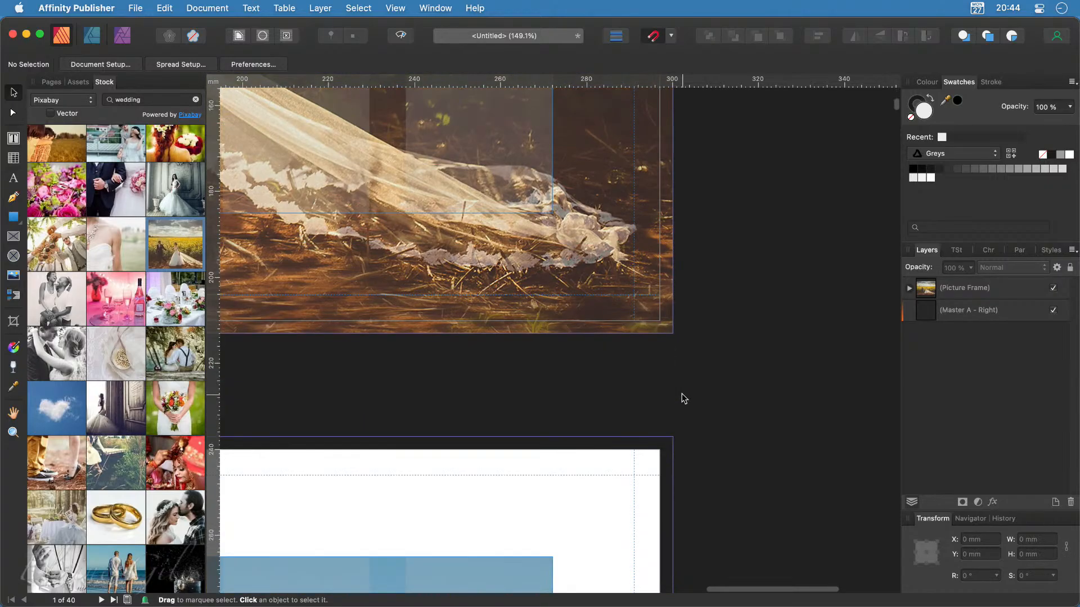
scroll(556, 341, "left", 15)
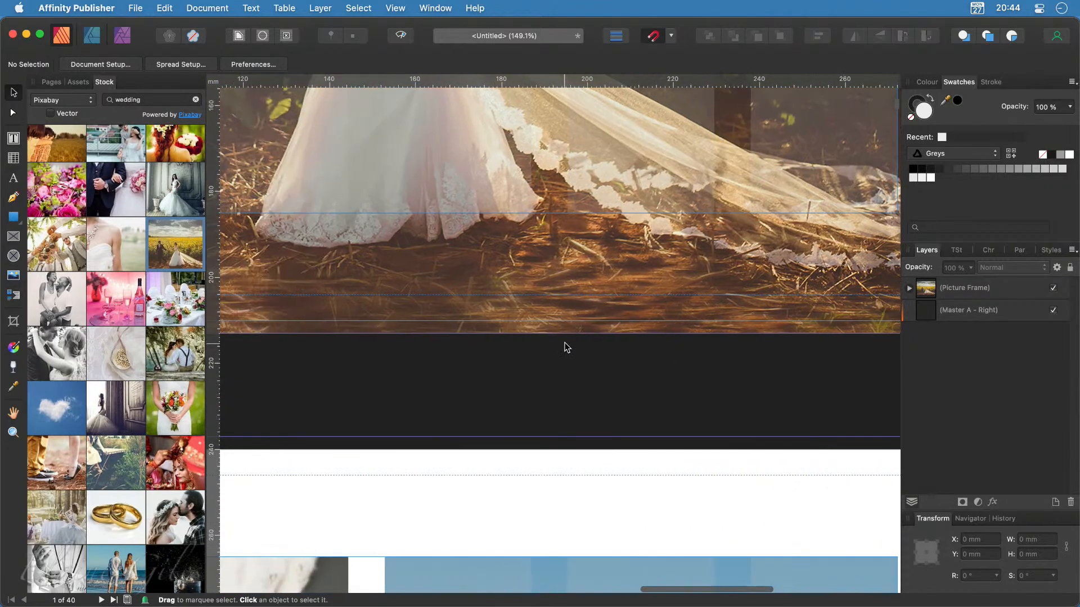
scroll(566, 340, "left", 5)
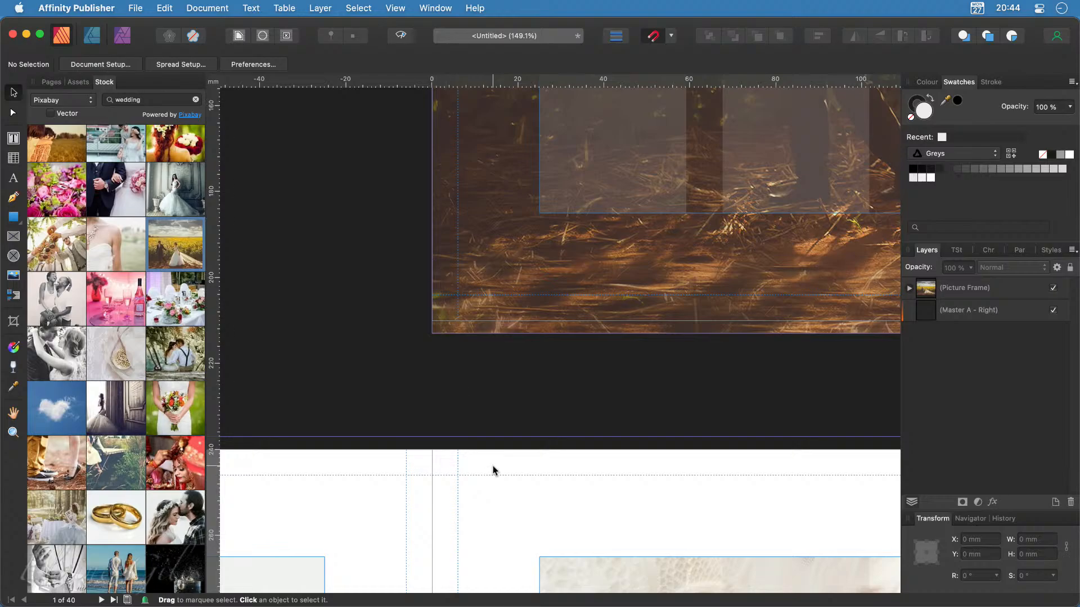
scroll(493, 470, "down", 10)
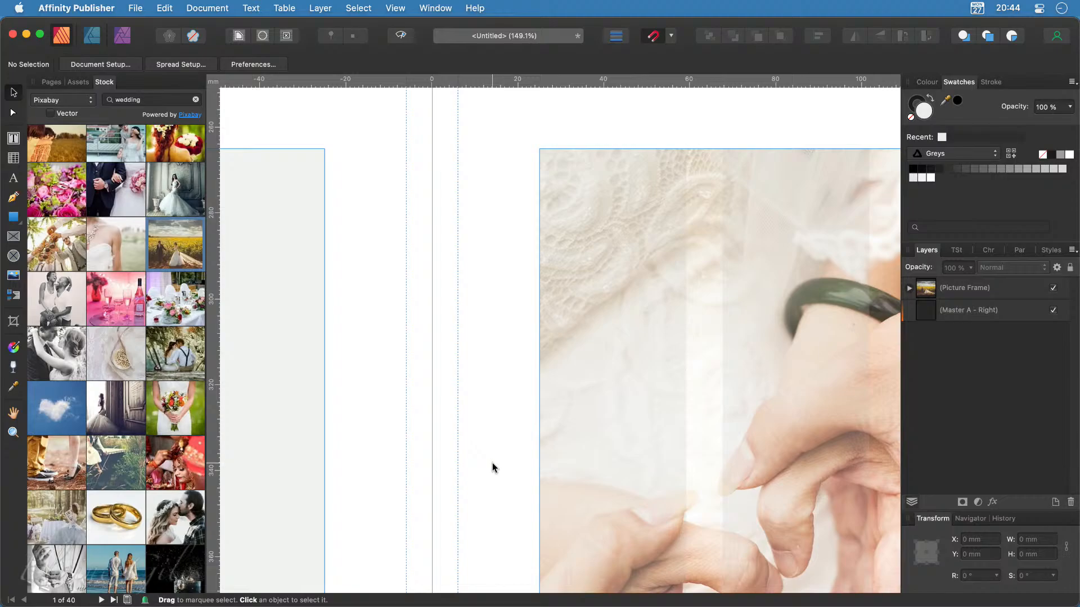
key("super+0")
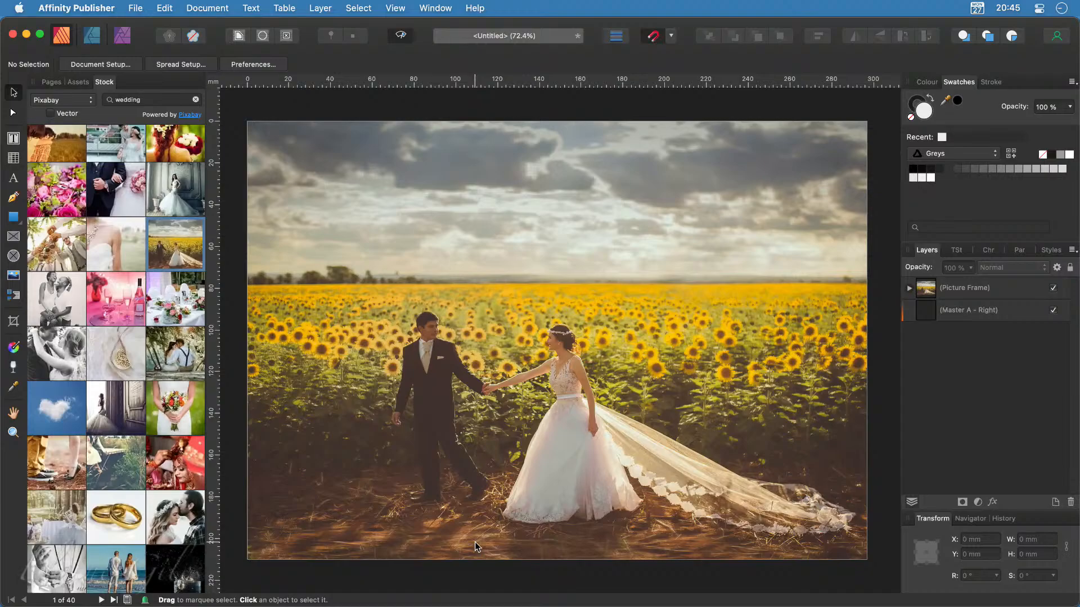
key("ctrl+w")
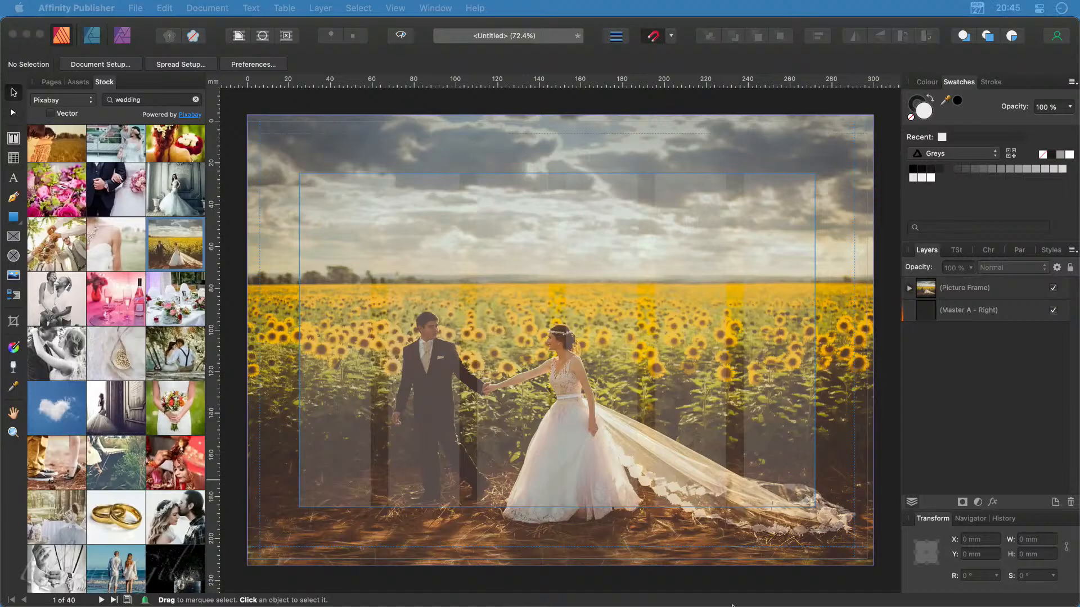
Step: Set the column guides of the spread with pages 6 and 7 to four columns
scroll(594, 491, "down", 10)
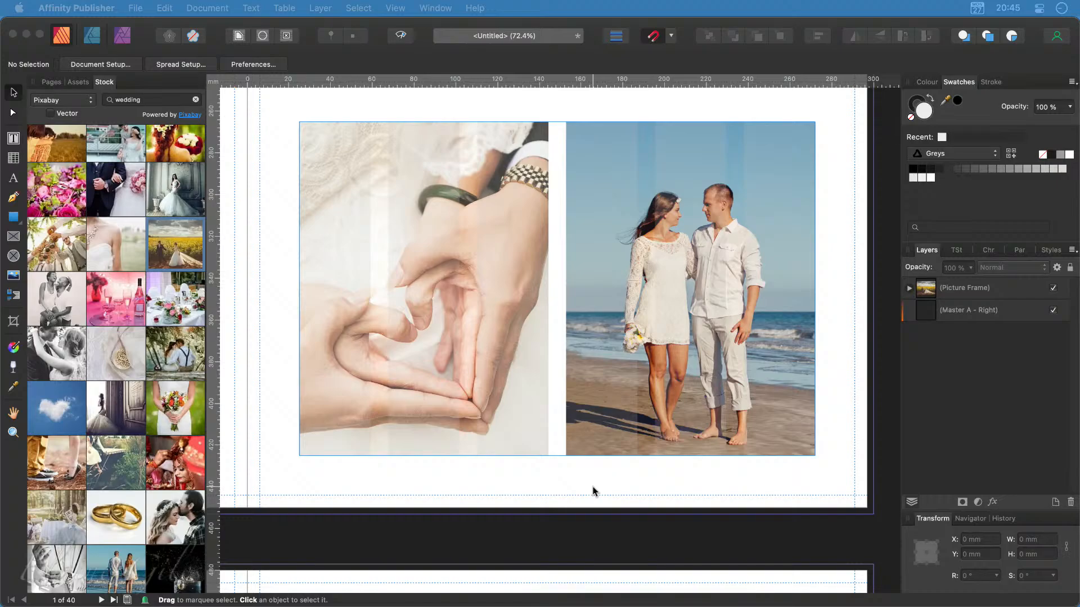
scroll(593, 491, "down", 10)
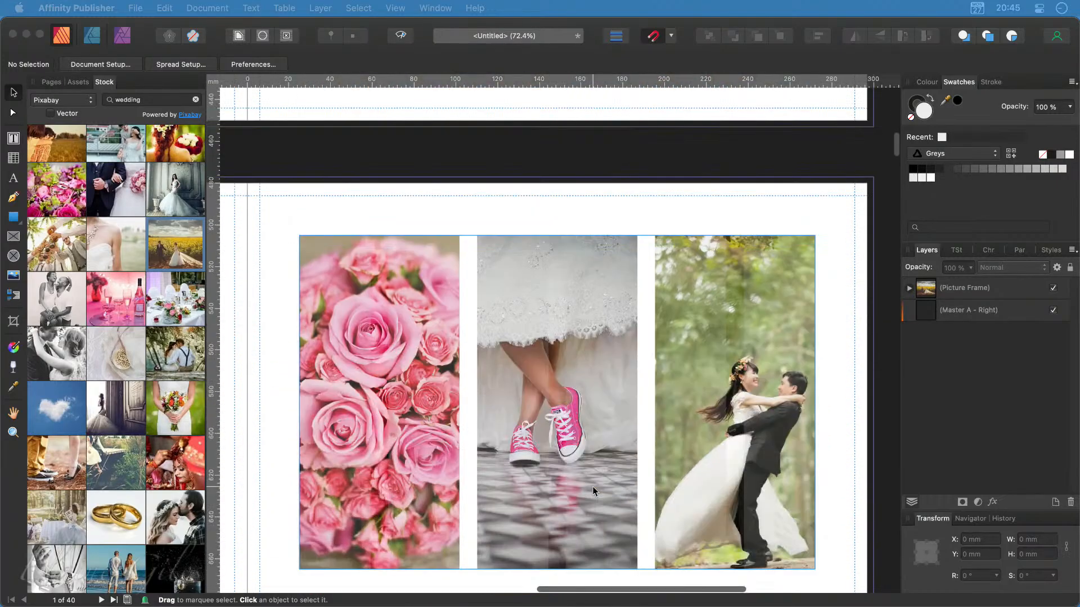
scroll(593, 491, "down", 10)
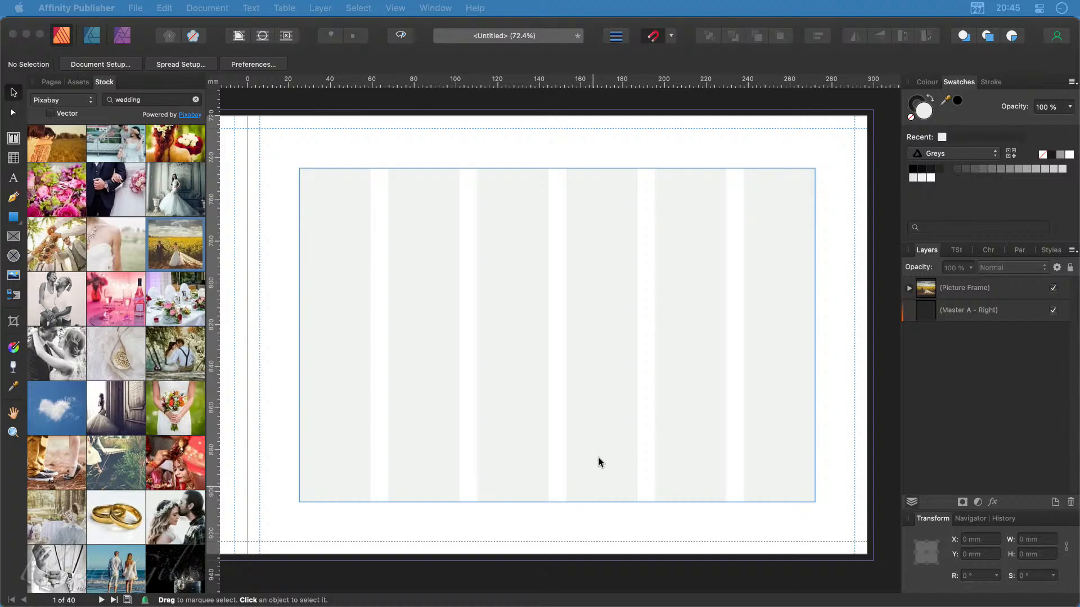
left_click(541, 457)
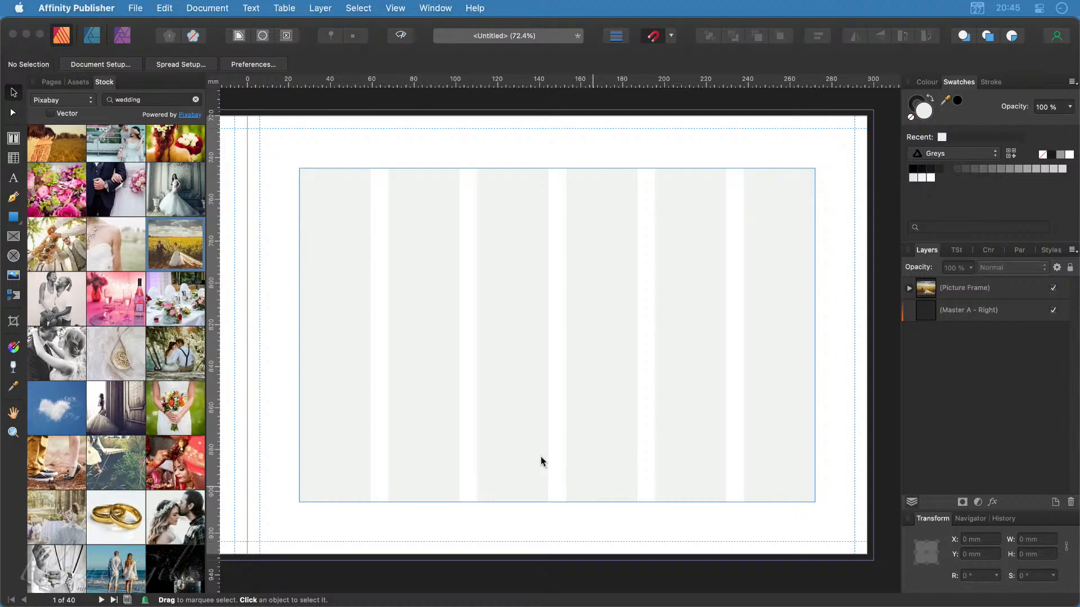
left_click(541, 457)
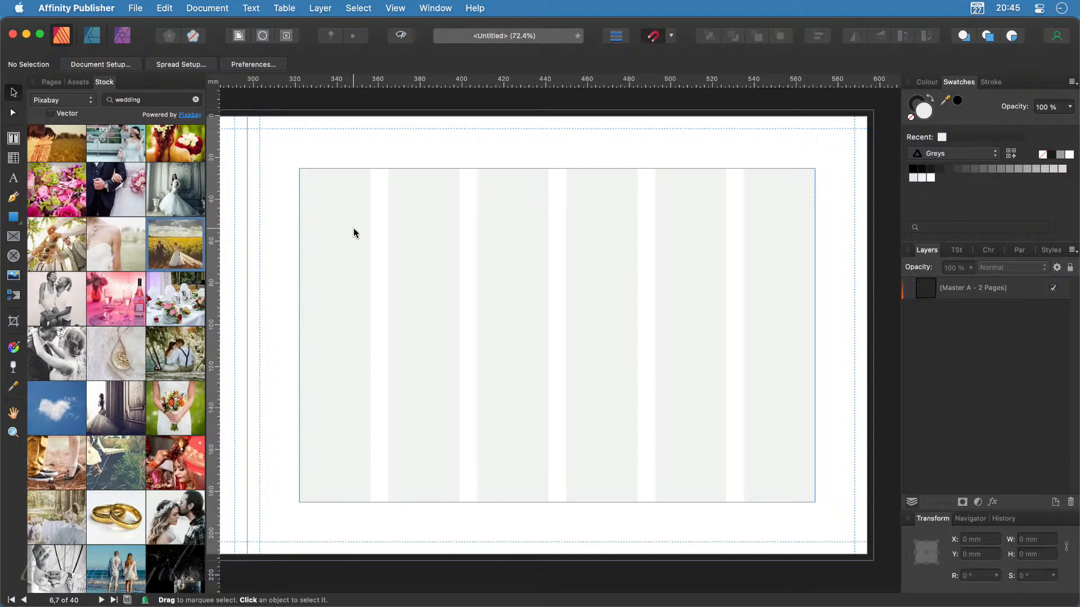
left_click(358, 8)
mouse_move(395, 8)
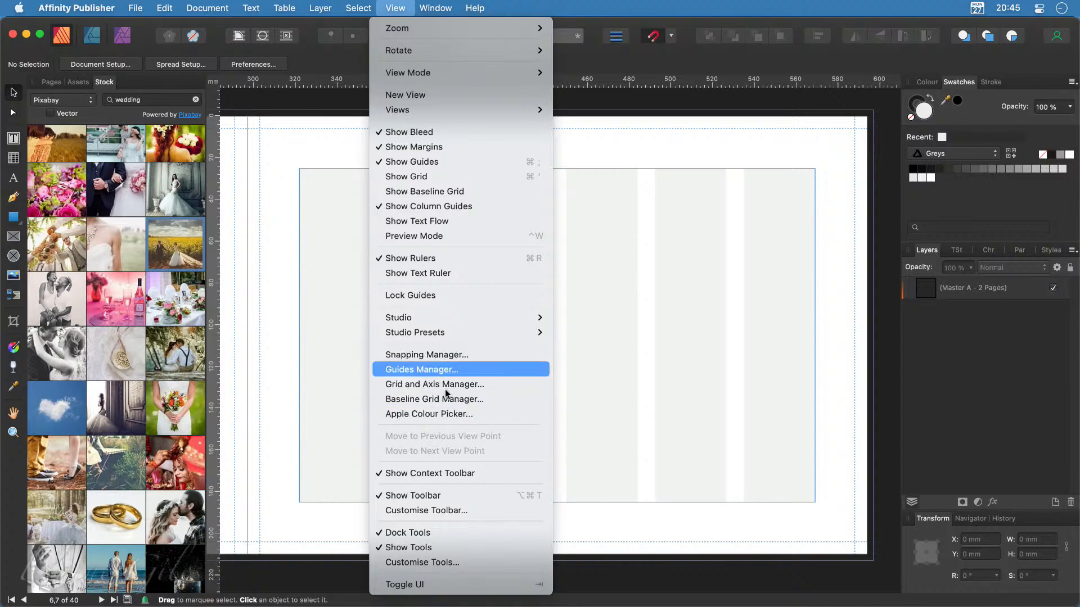
left_click(421, 368)
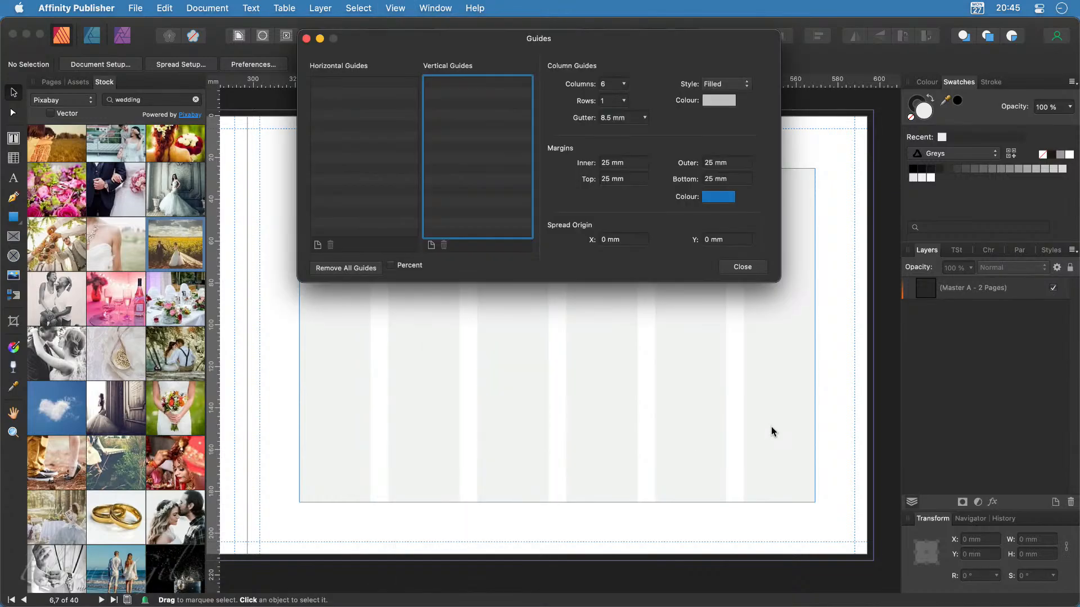
left_click(624, 84)
left_click_drag(622, 100, 617, 103)
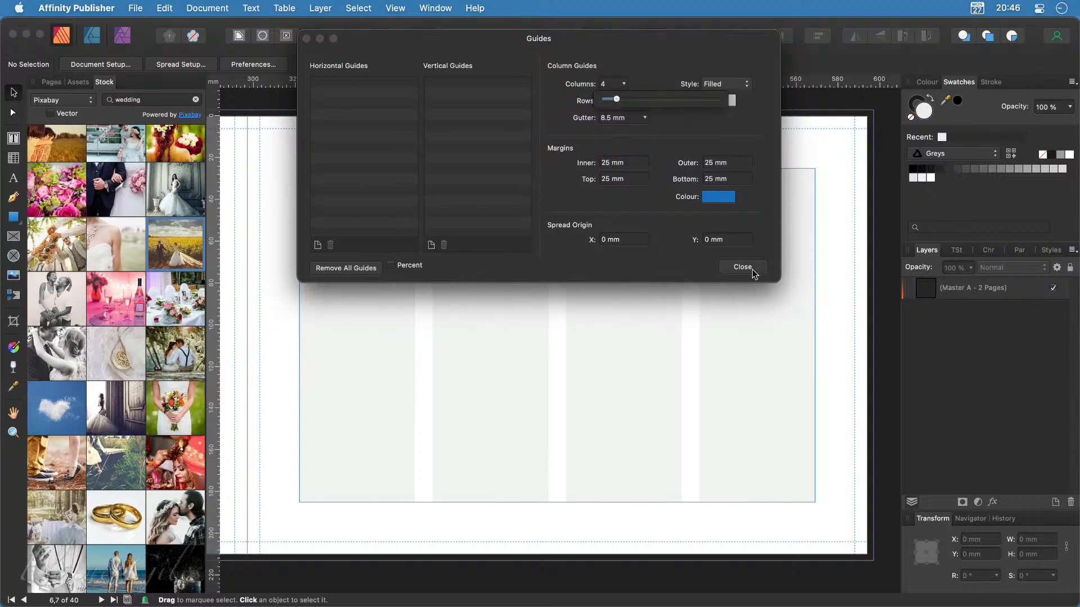
left_click(752, 268)
Step: Draw four picture frames on page 7, each 55.4 × 160 mm and snapped to one of the column guides
scroll(557, 383, "up", 15)
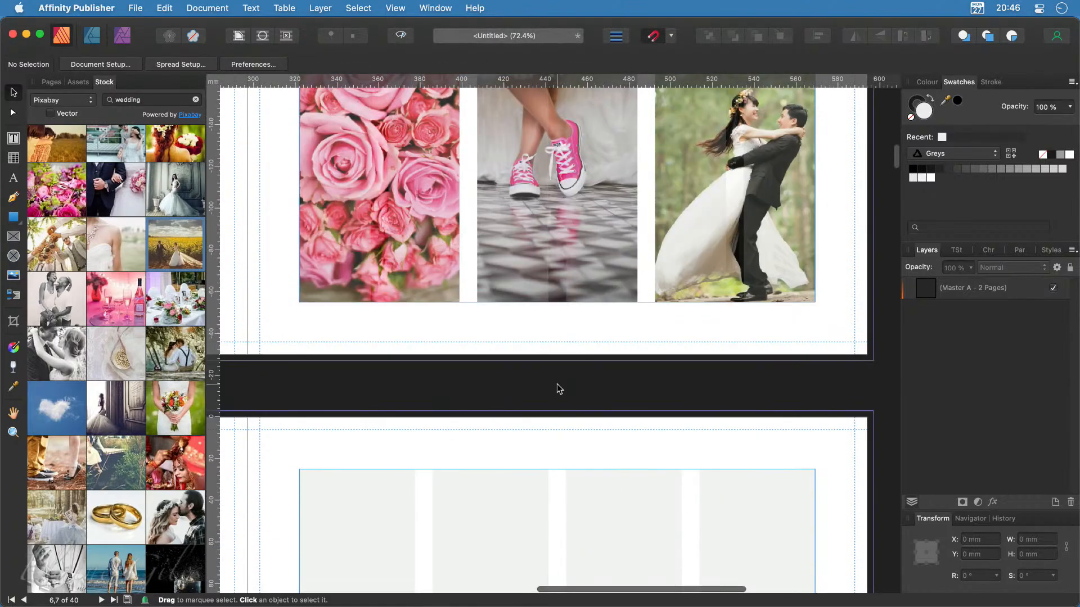
scroll(557, 384, "down", 10)
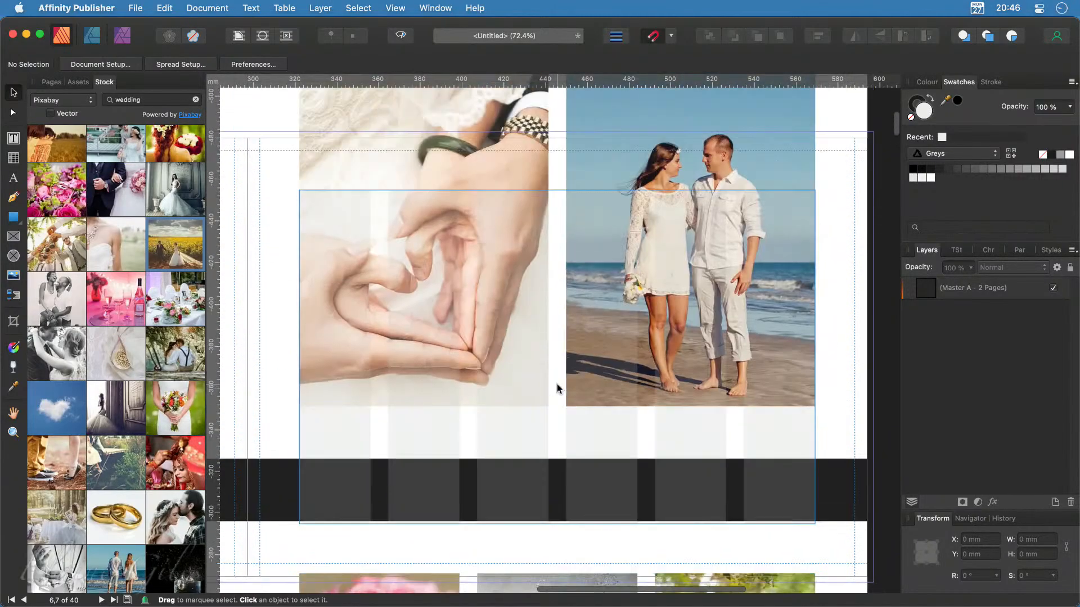
scroll(556, 388, "down", 6)
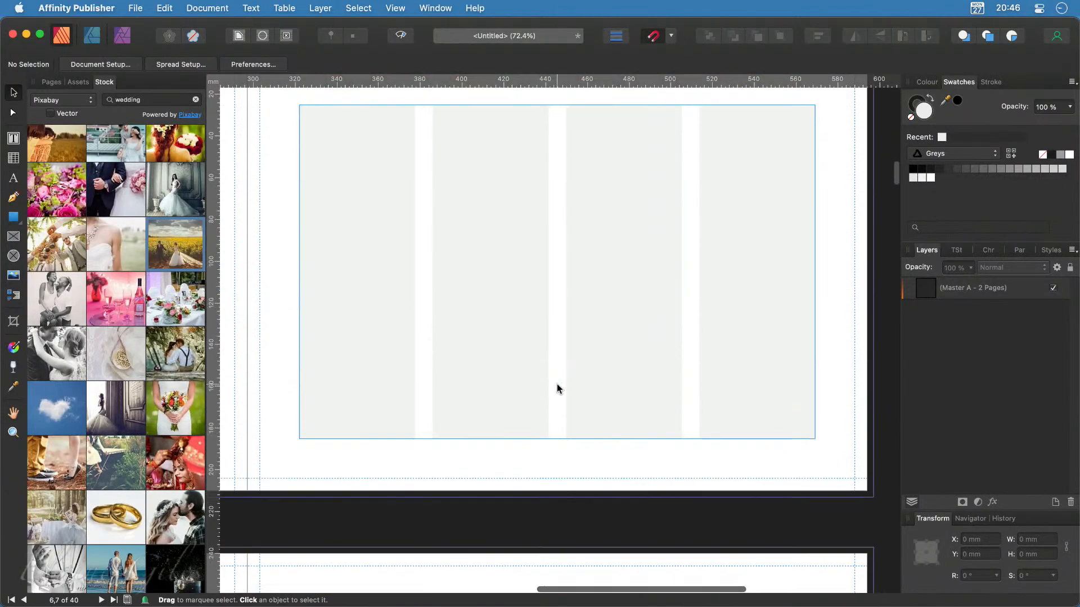
scroll(557, 388, "up", 1)
scroll(557, 384, "up", 2)
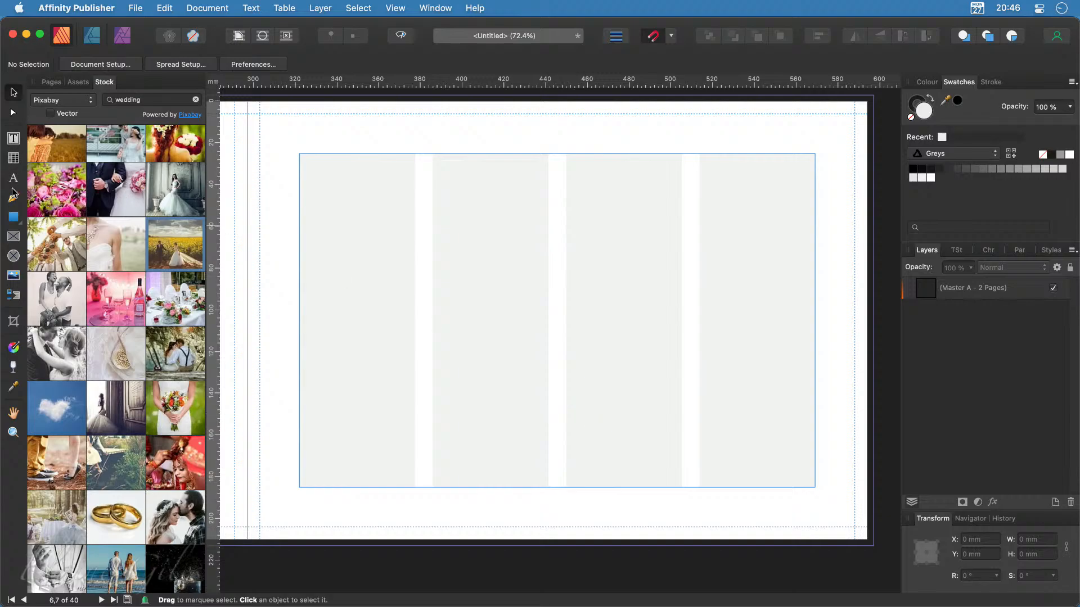
left_click(13, 237)
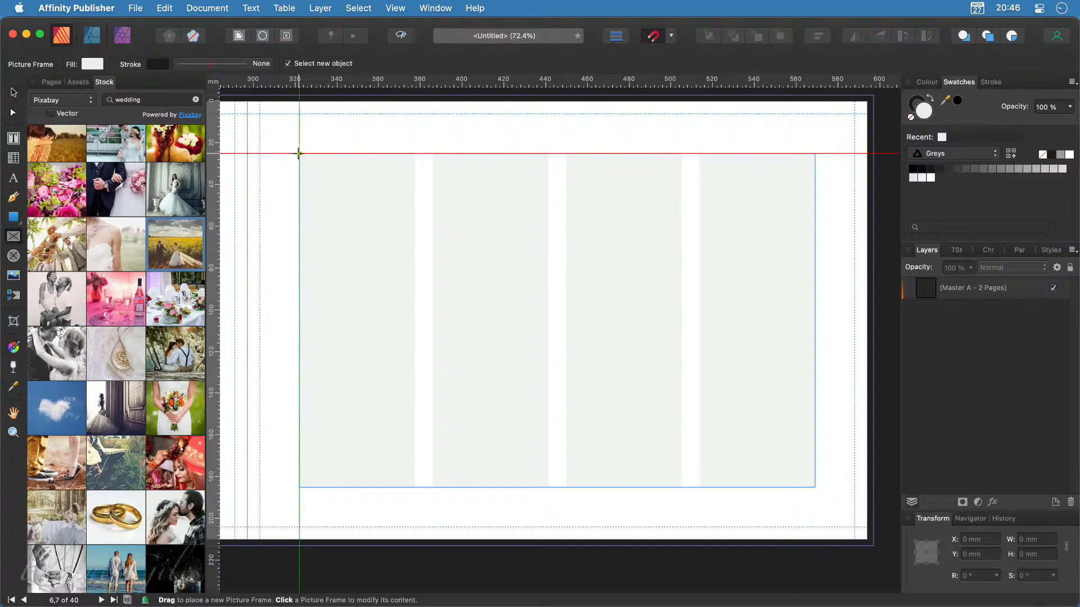
left_click_drag(298, 153, 415, 487)
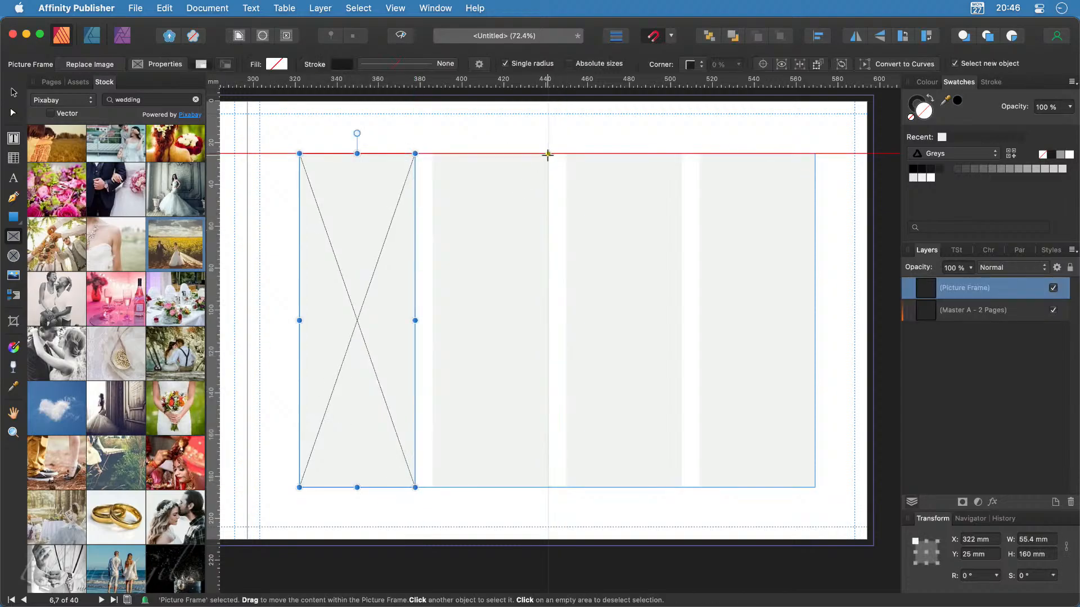
left_click_drag(549, 153, 433, 488)
left_click_drag(566, 153, 681, 487)
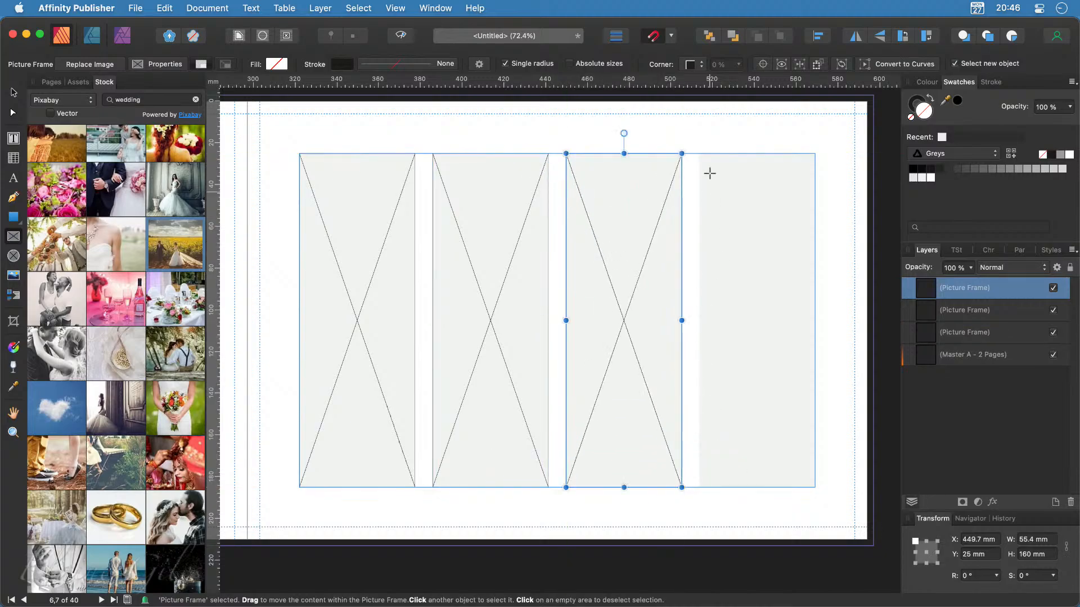
left_click_drag(699, 154, 813, 488)
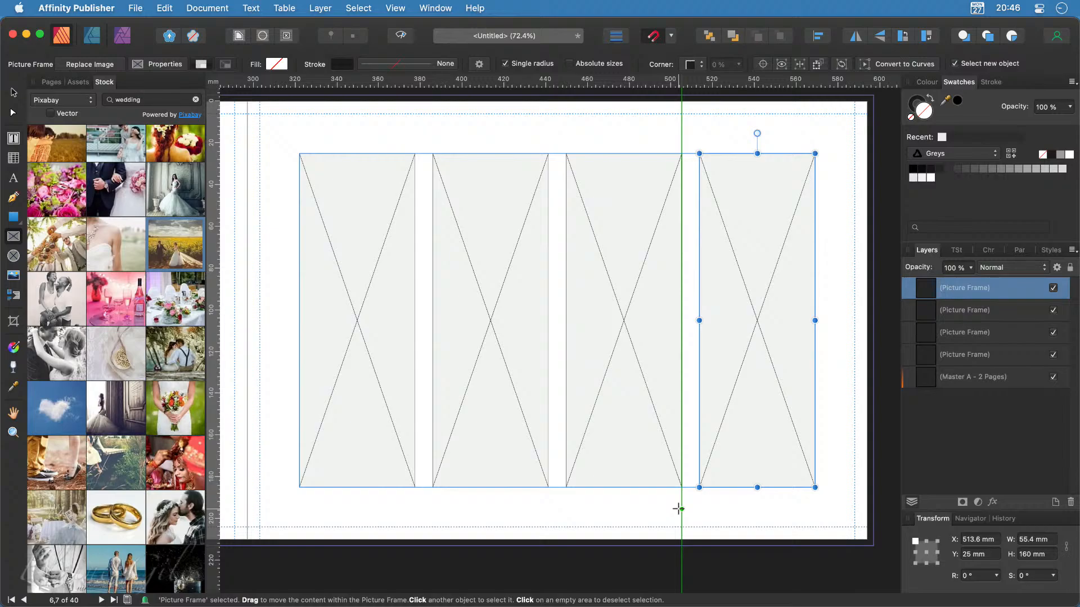
scroll(678, 509, "up", 15)
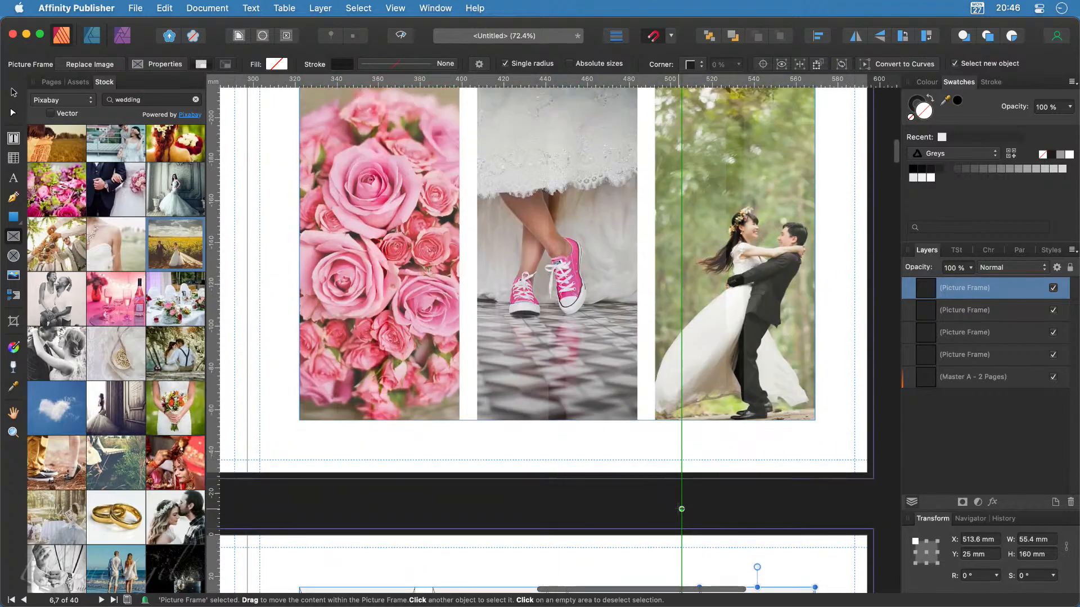
scroll(678, 508, "up", 4)
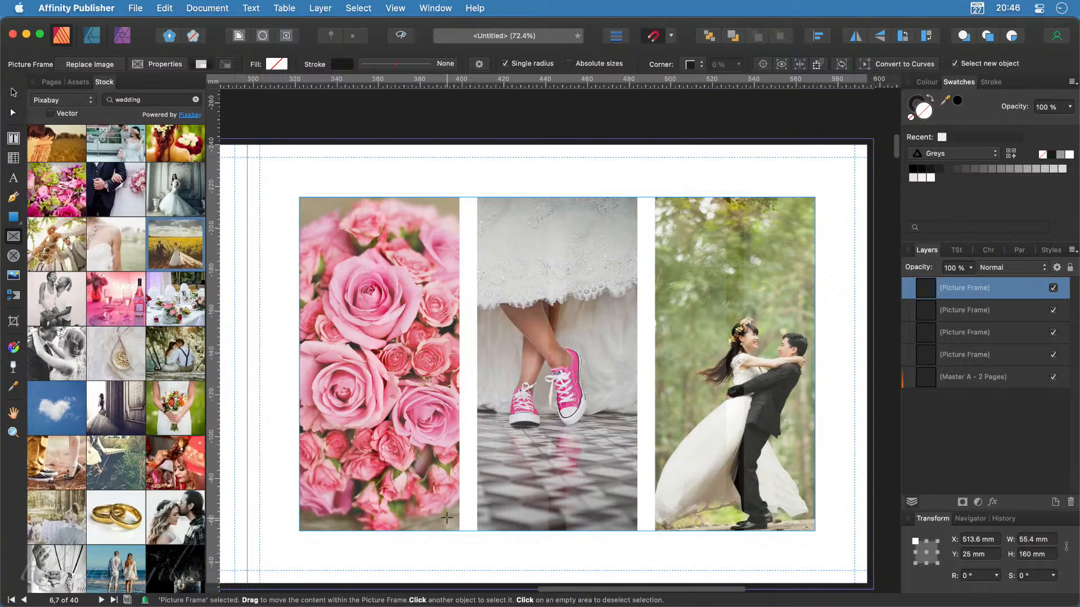
Step: Draw a circular picture frame about 66 mm wide on page 5 and move it over the rose photo's lower-left corner
left_click(14, 256)
left_click_drag(287, 181, 422, 317)
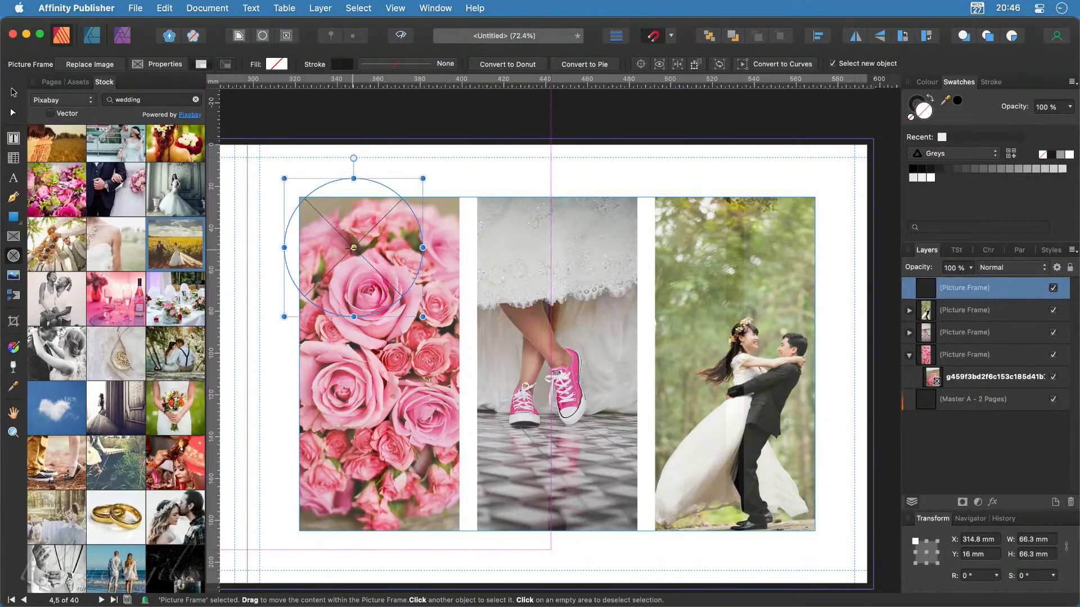
key("v")
left_click_drag(352, 248, 331, 499)
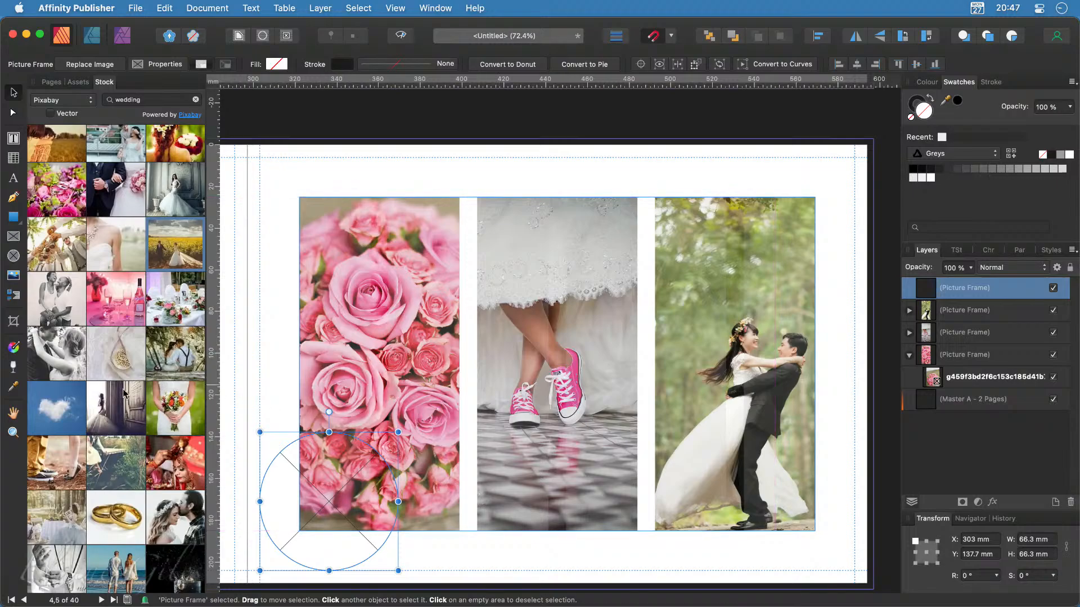
Step: Fill the circular picture frame with the stock photo of two gold wedding rings
scroll(126, 395, "down", 1)
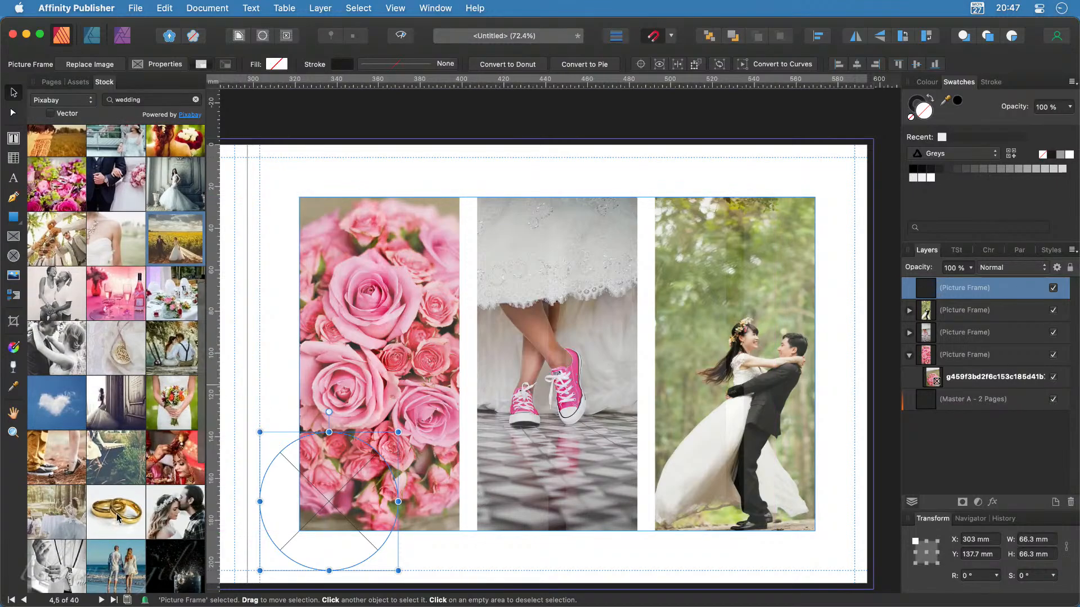
left_click_drag(116, 513, 395, 541)
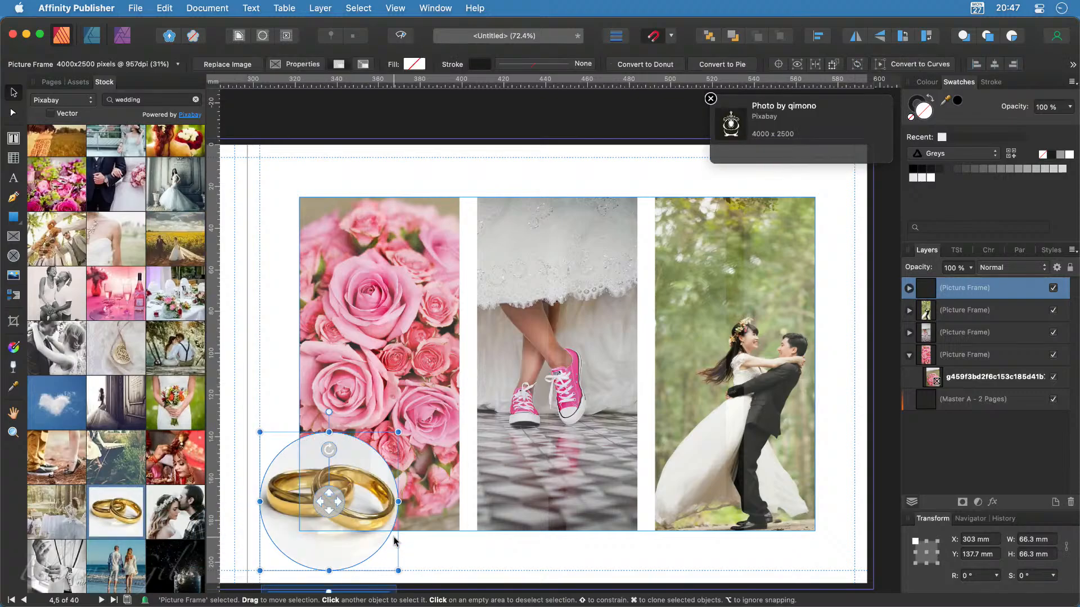
left_click(504, 544)
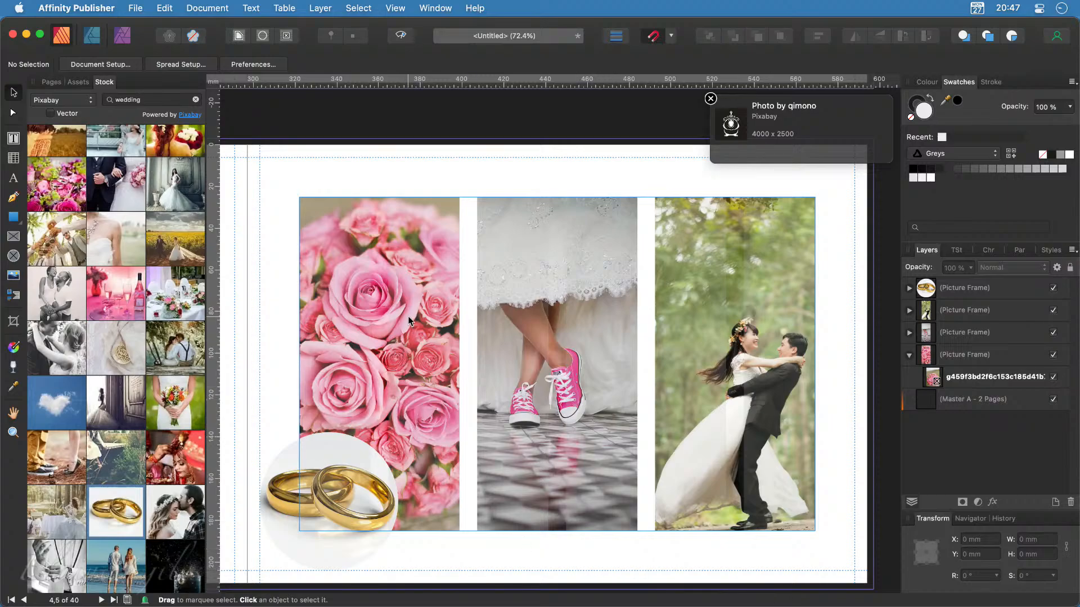
left_click(415, 353)
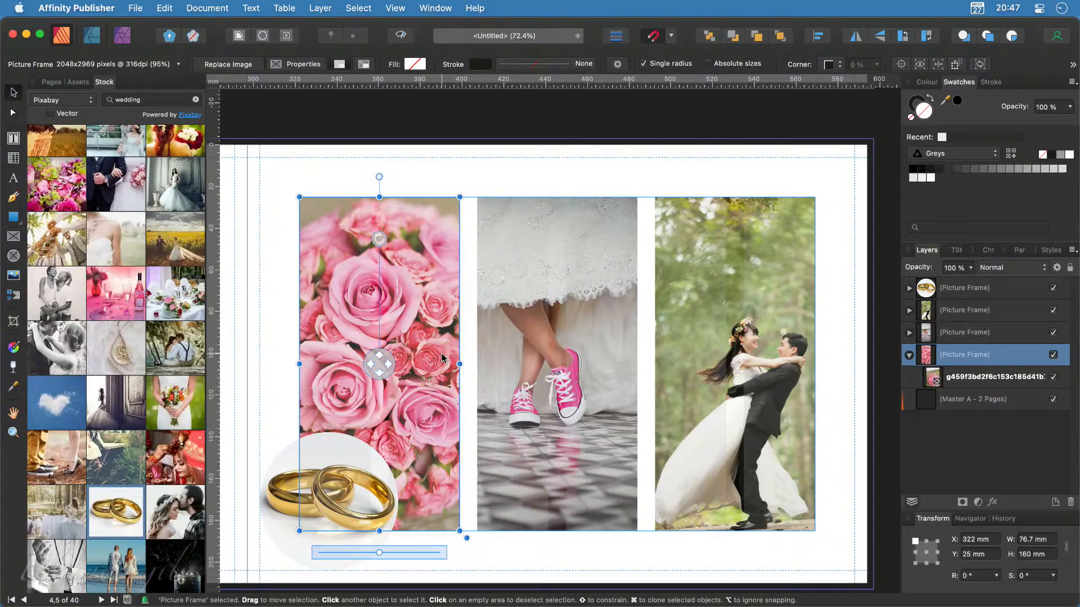
Step: Try to set the column guides of the spread with pages 8 and 9 to four columns
scroll(532, 354, "down", 10)
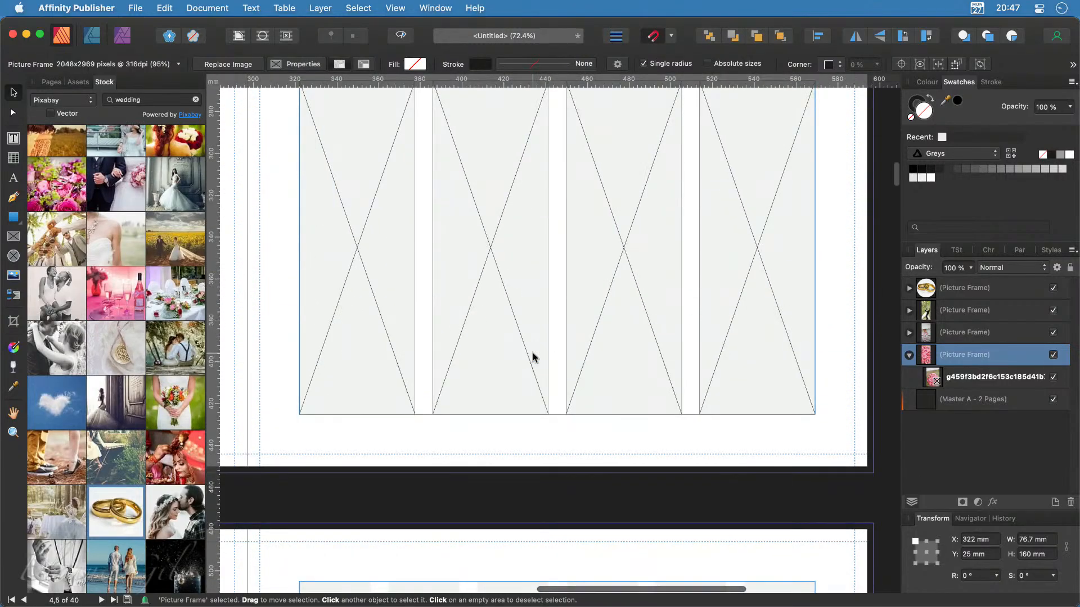
scroll(532, 355, "down", 10)
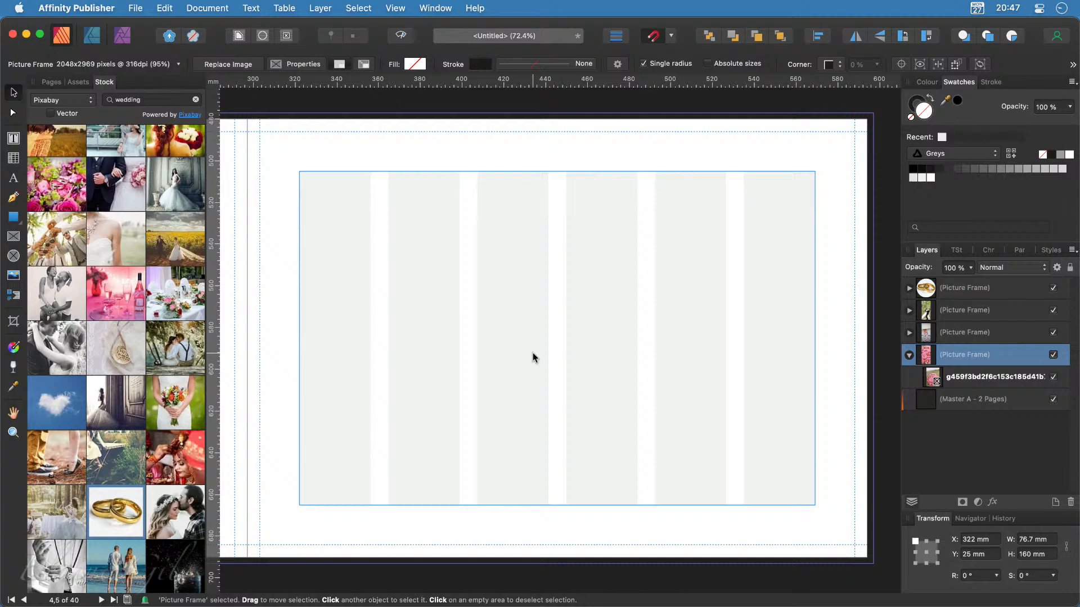
scroll(533, 358, "up", 8)
scroll(533, 357, "up", 2)
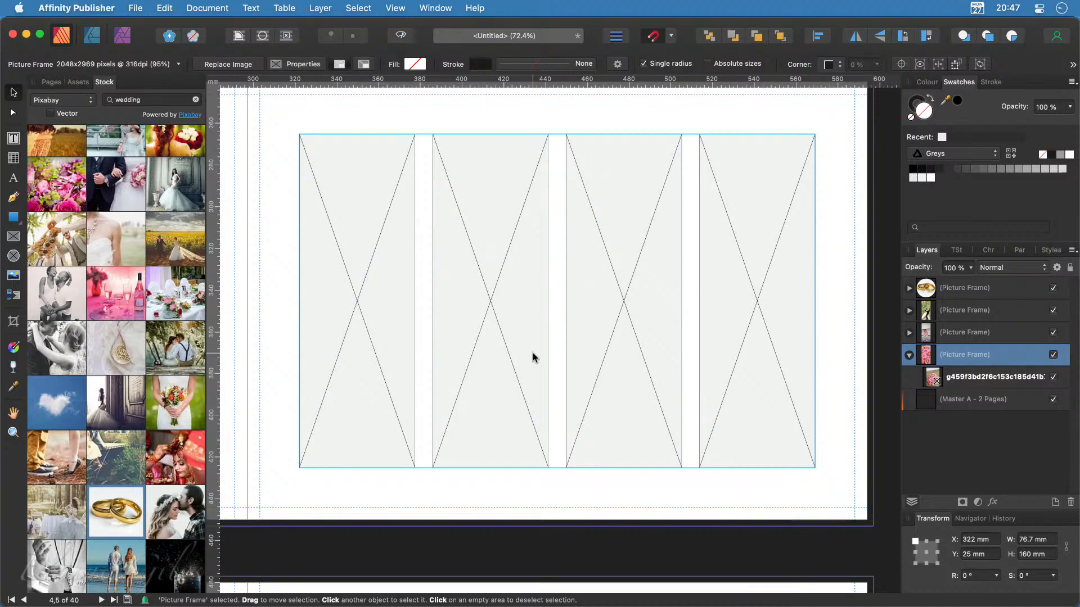
scroll(532, 352, "down", 9)
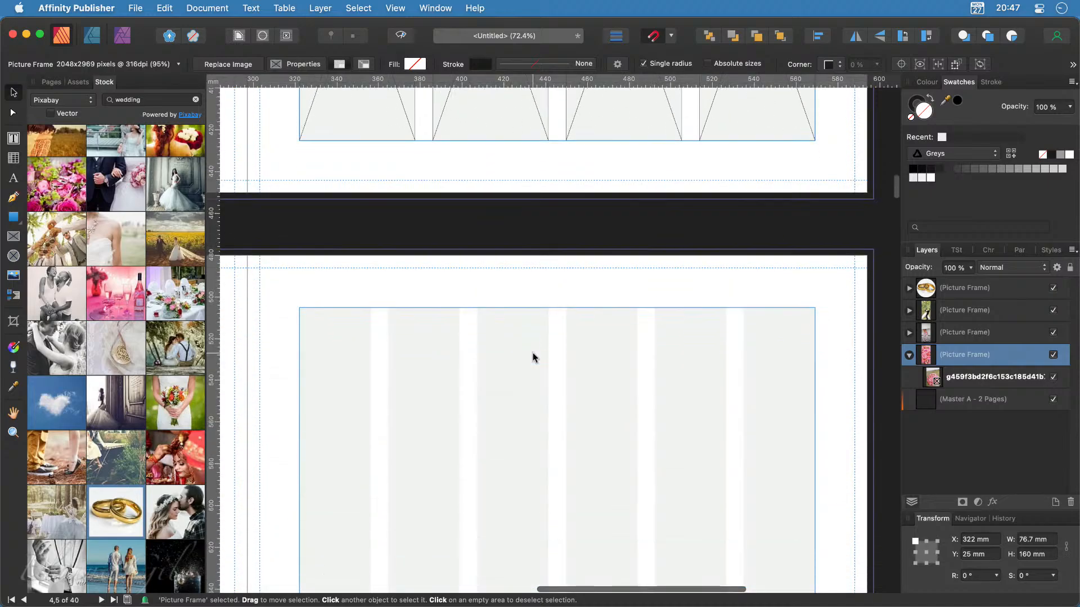
scroll(532, 353, "down", 3)
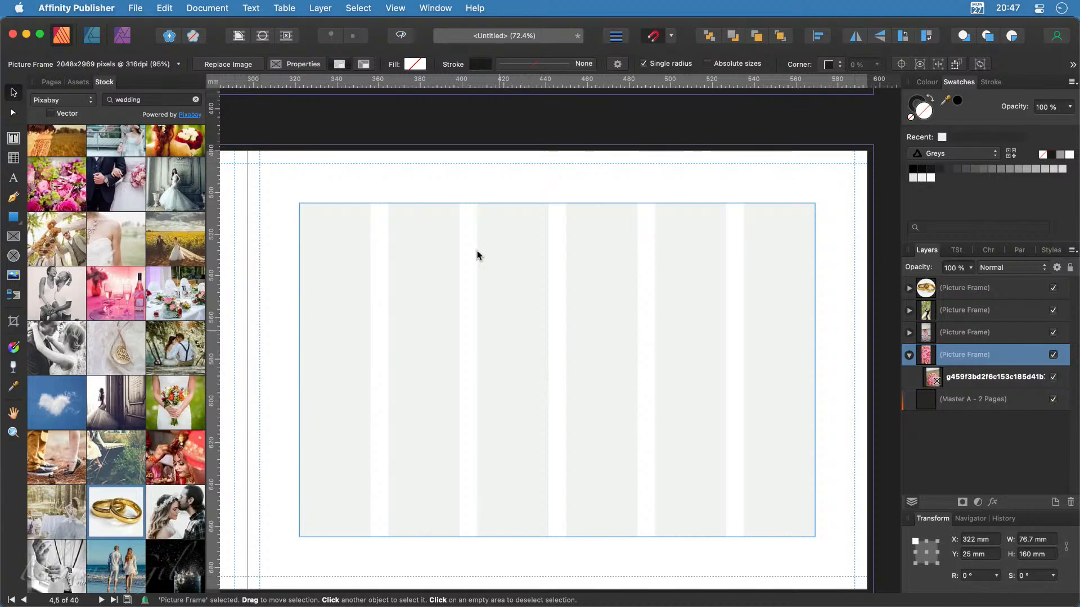
left_click(396, 7)
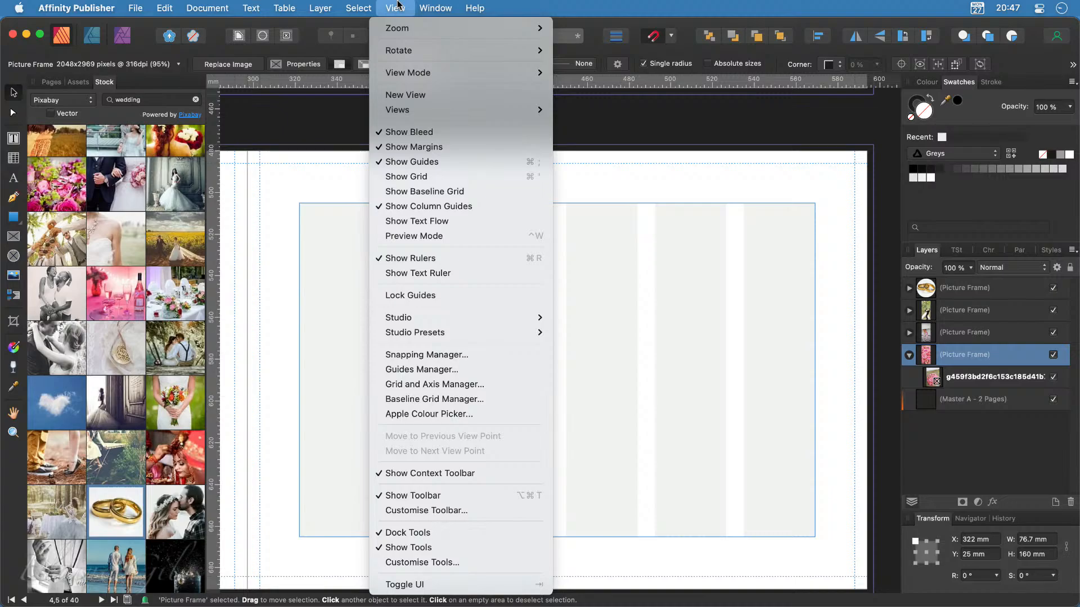
left_click(453, 373)
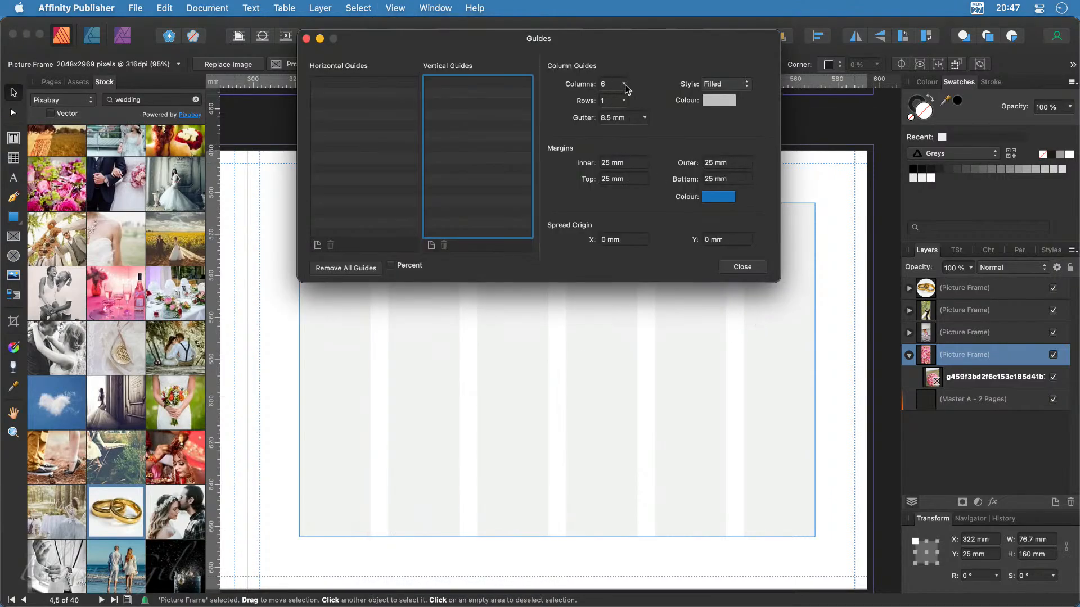
left_click(624, 100)
left_click_drag(619, 102, 616, 102)
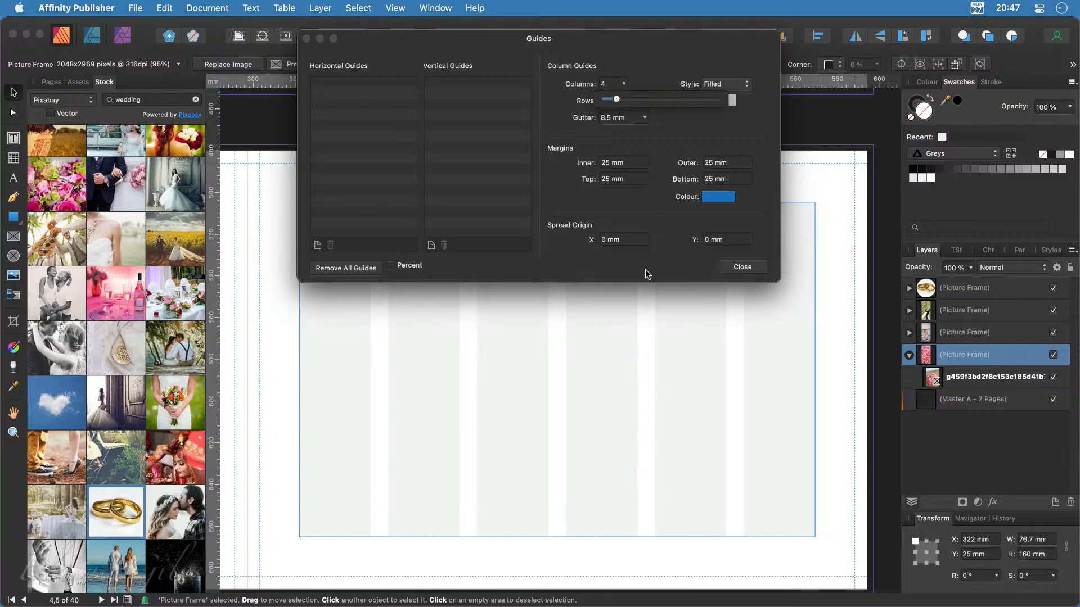
left_click(534, 258)
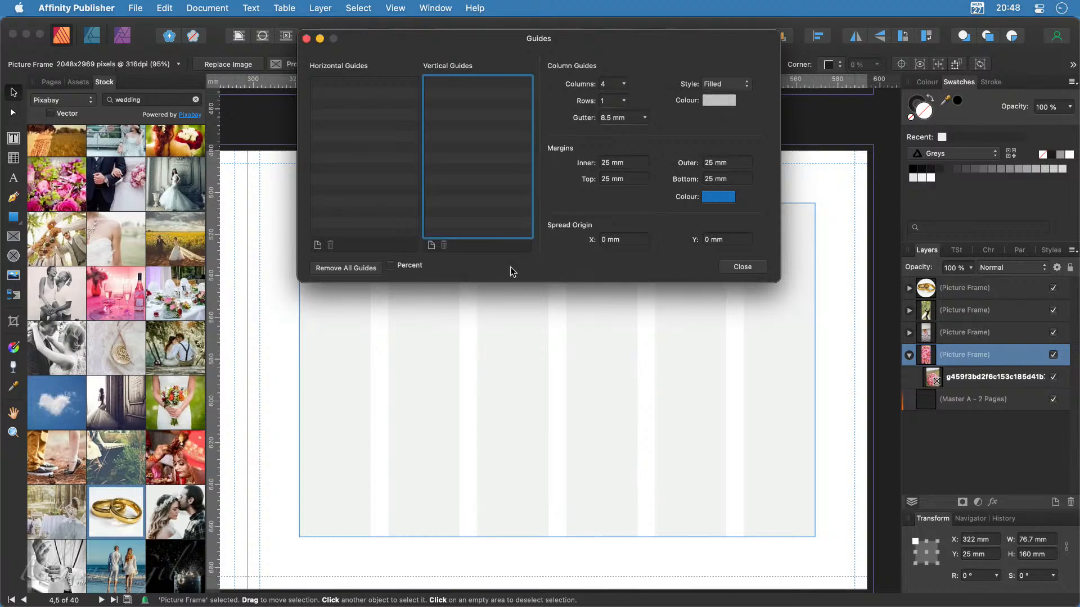
Step: Make the spread with pages 8 and 9 the active one and set its column guides to four columns
left_click(699, 349)
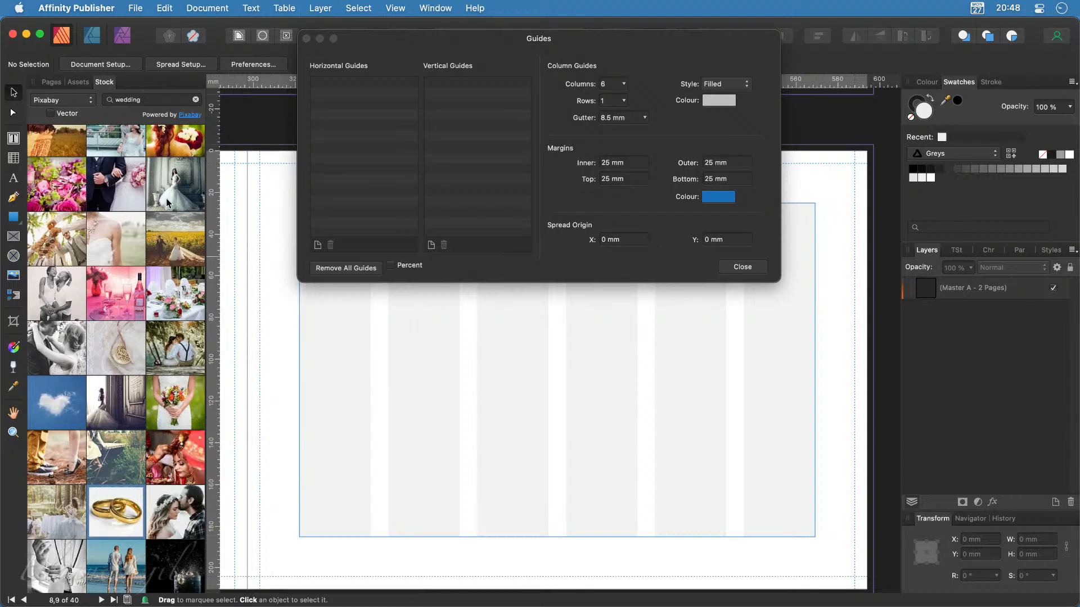
left_click(51, 82)
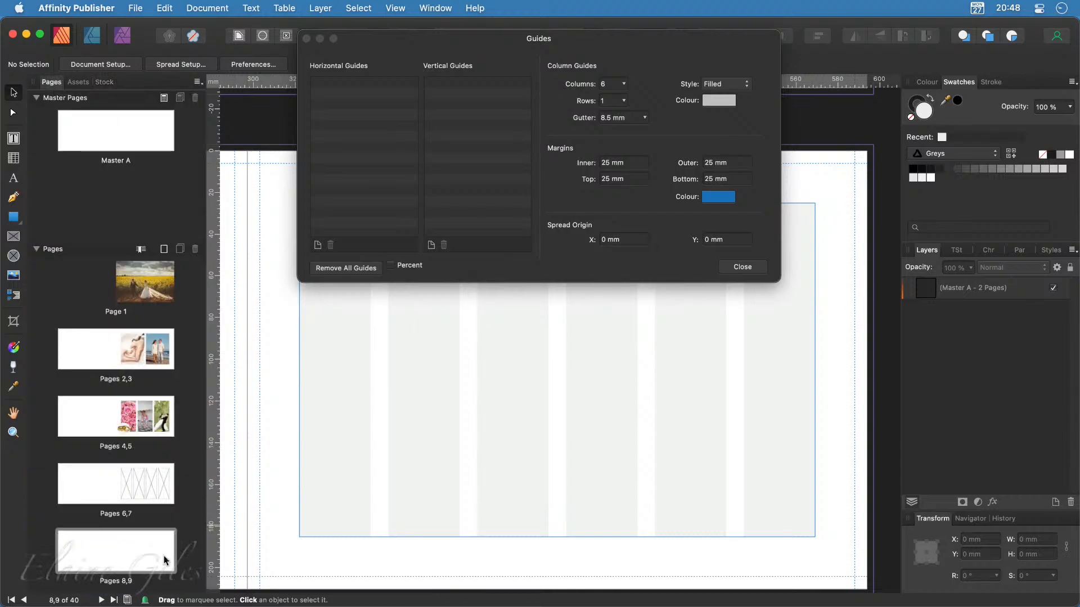
scroll(133, 554, "down", 1)
double_click(141, 542)
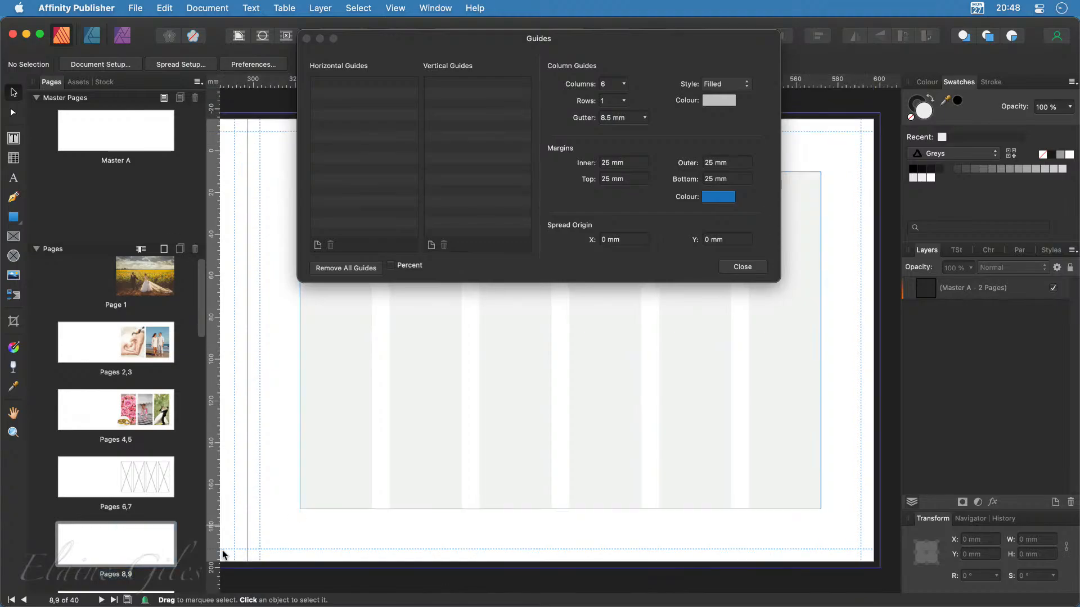
left_click(624, 84)
left_click_drag(622, 102, 617, 103)
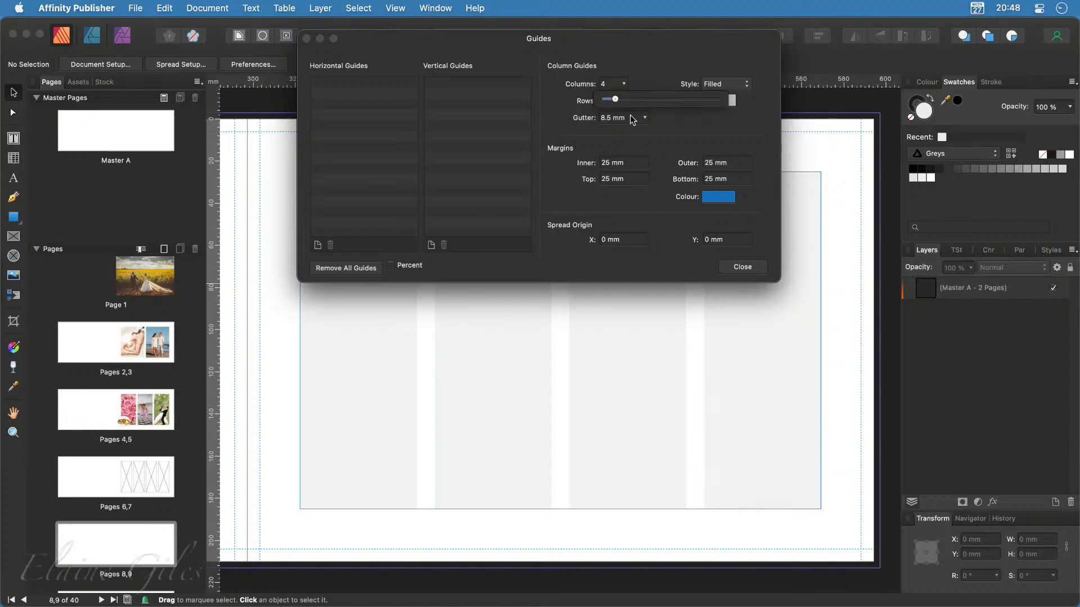
left_click(649, 69)
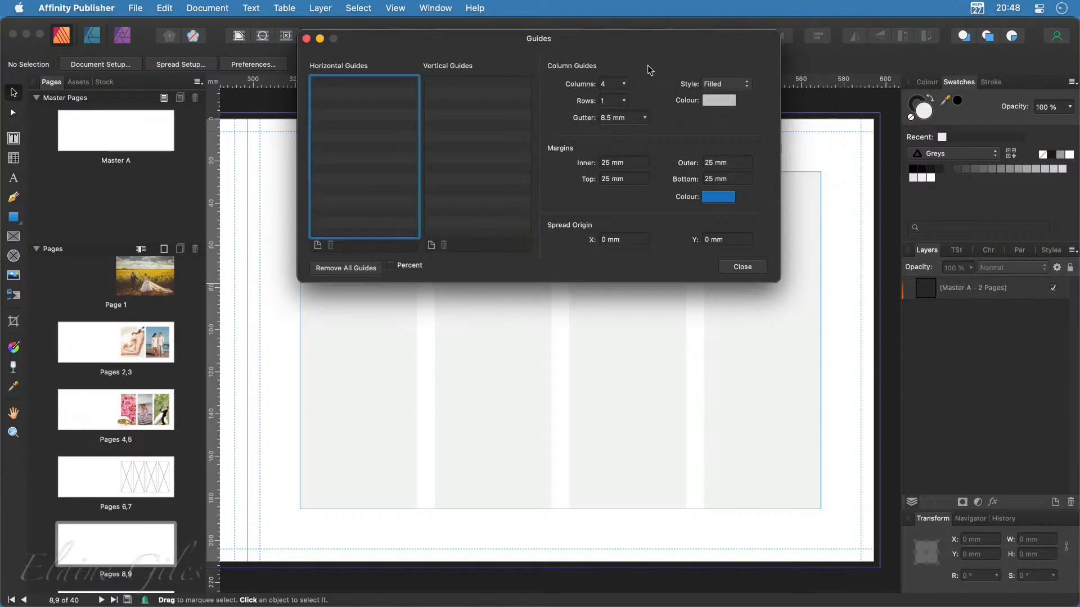
Step: Set the guides of pages 8 and 9 to two rows and two columns and close the Guides Manager
left_click(624, 115)
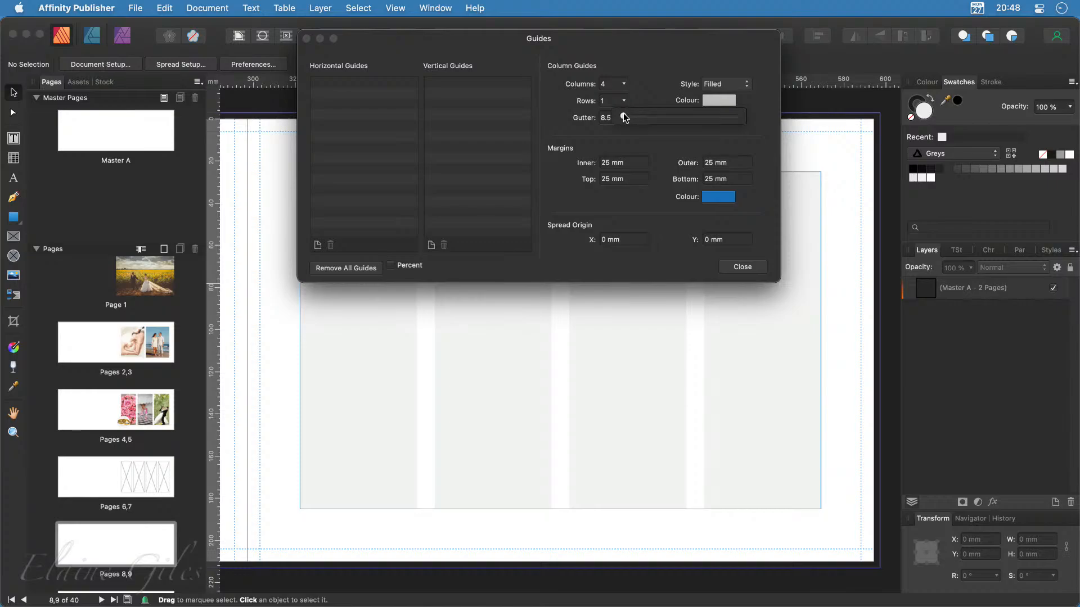
left_click_drag(626, 120, 628, 120)
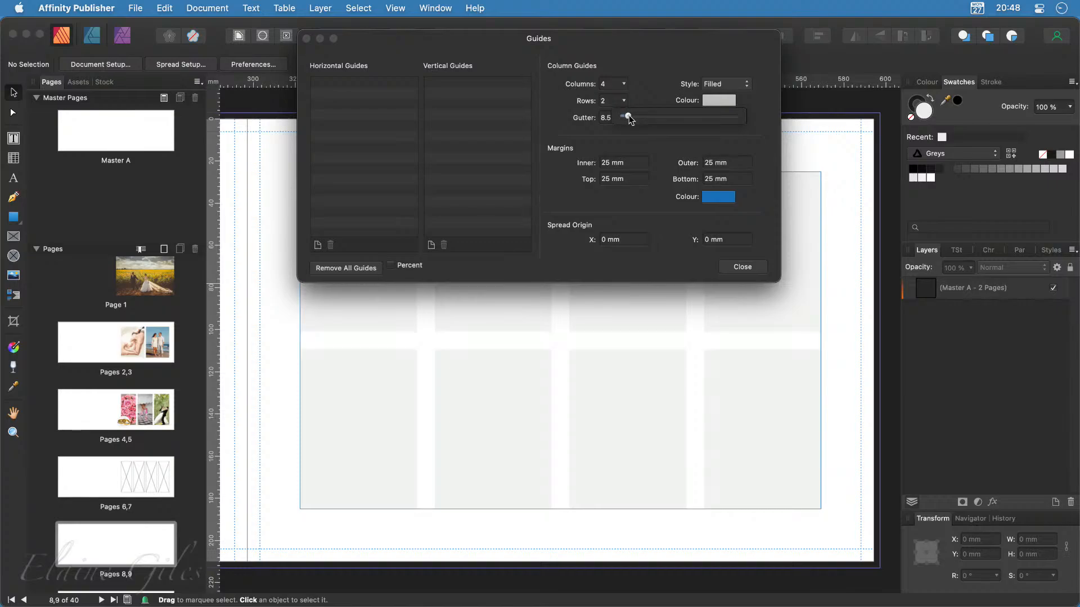
left_click_drag(508, 51, 760, 264)
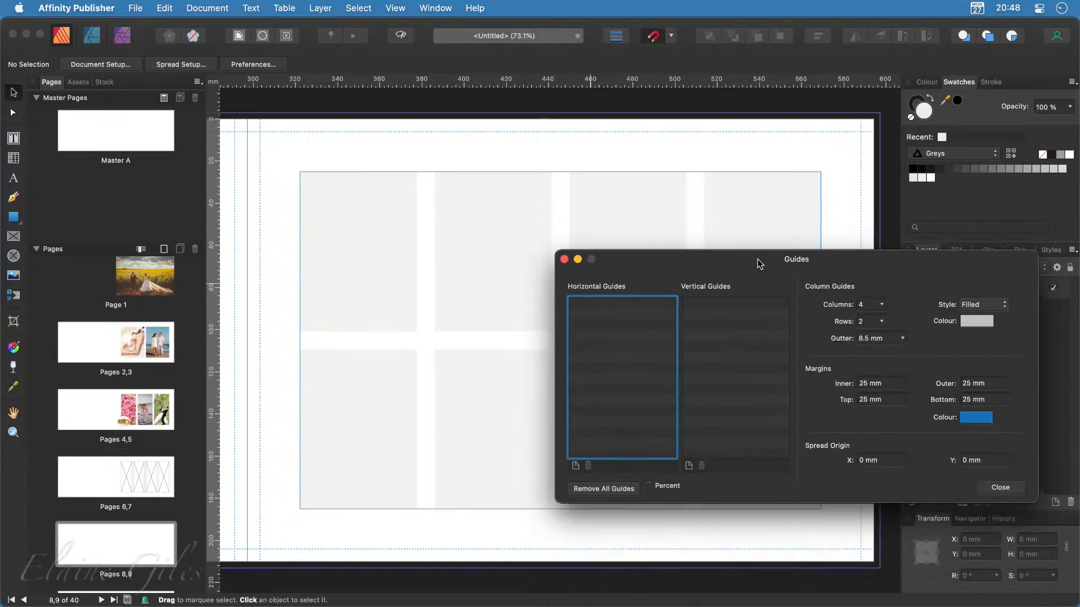
left_click(881, 305)
left_click(880, 317)
left_click(882, 307)
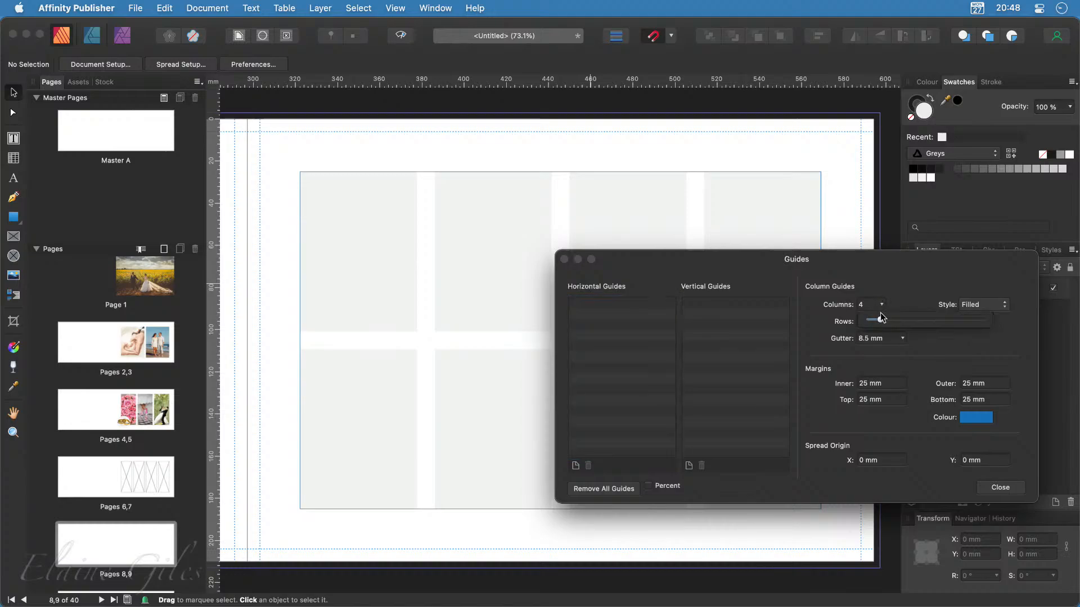
left_click_drag(880, 322, 875, 325)
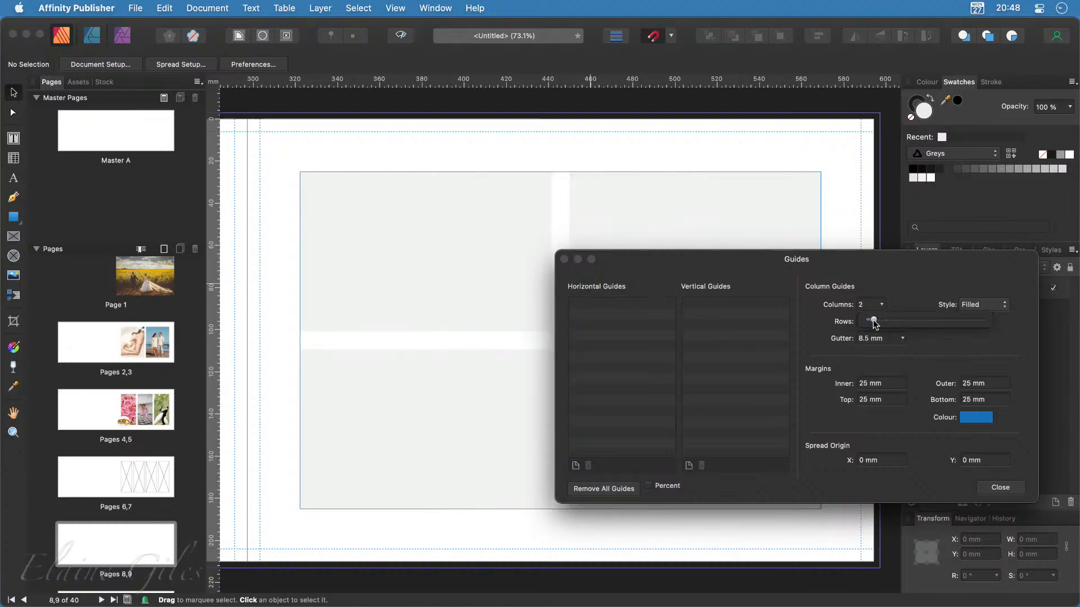
left_click(999, 488)
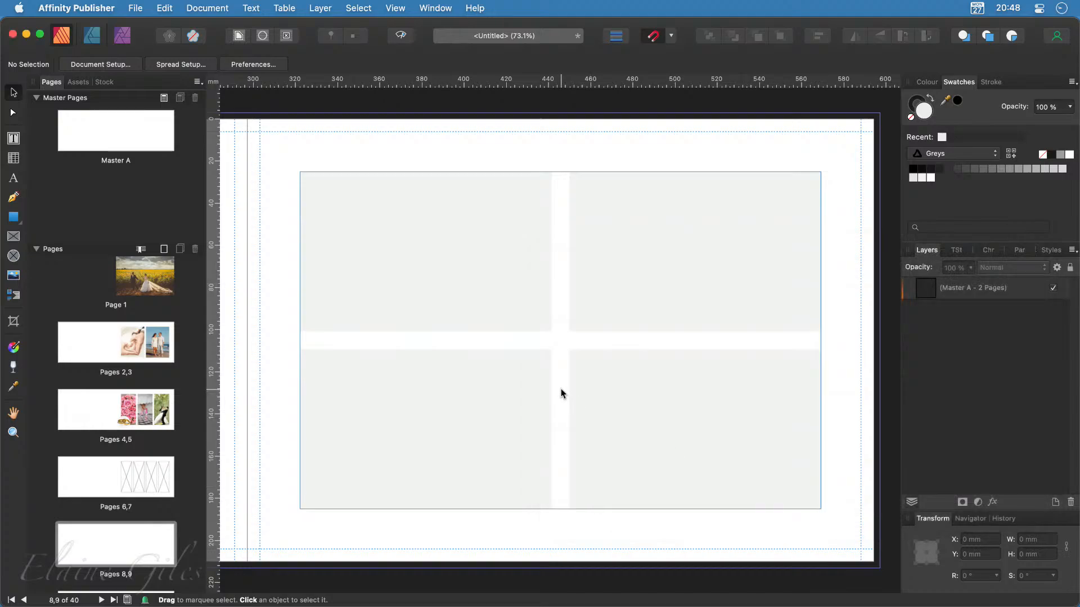
Step: Draw four picture frames on page 9, each 119.3 × 75.8 mm and snapped to one cell of the two-by-two guides
left_click(13, 235)
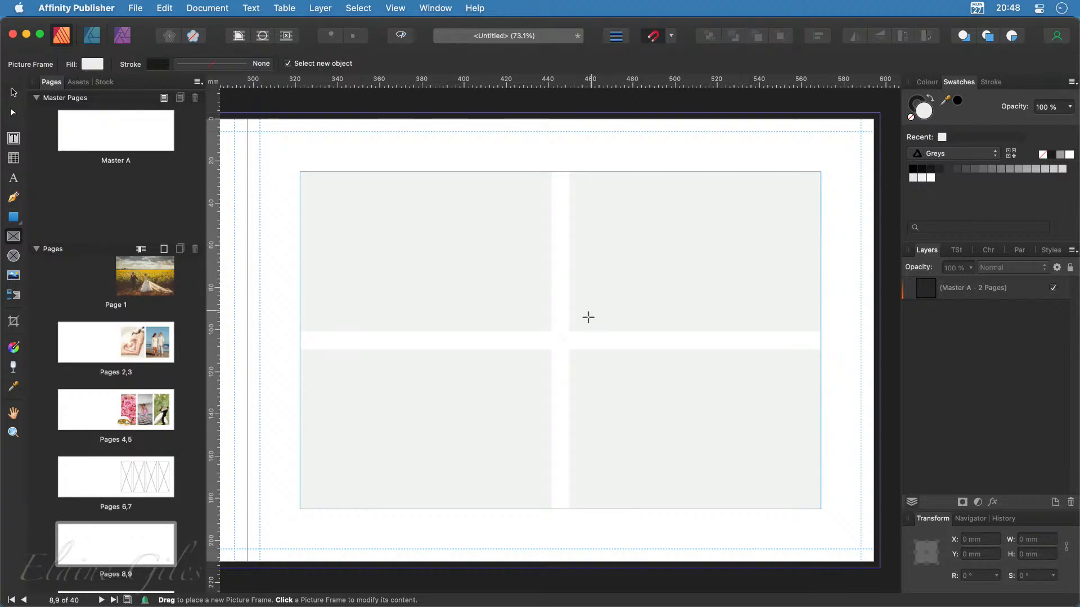
left_click_drag(551, 331, 299, 172)
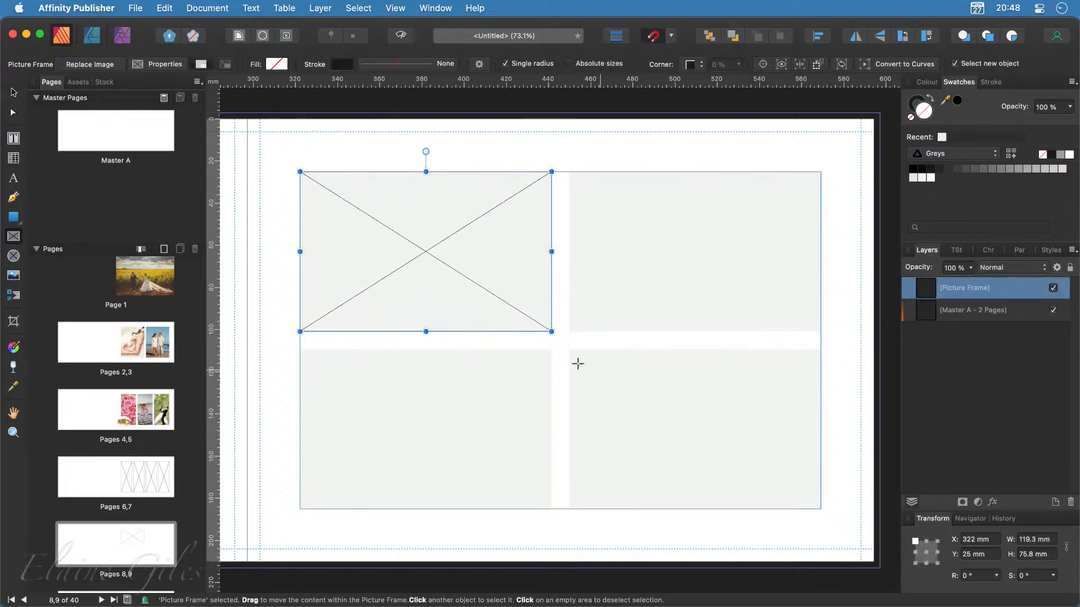
left_click_drag(551, 349, 299, 508)
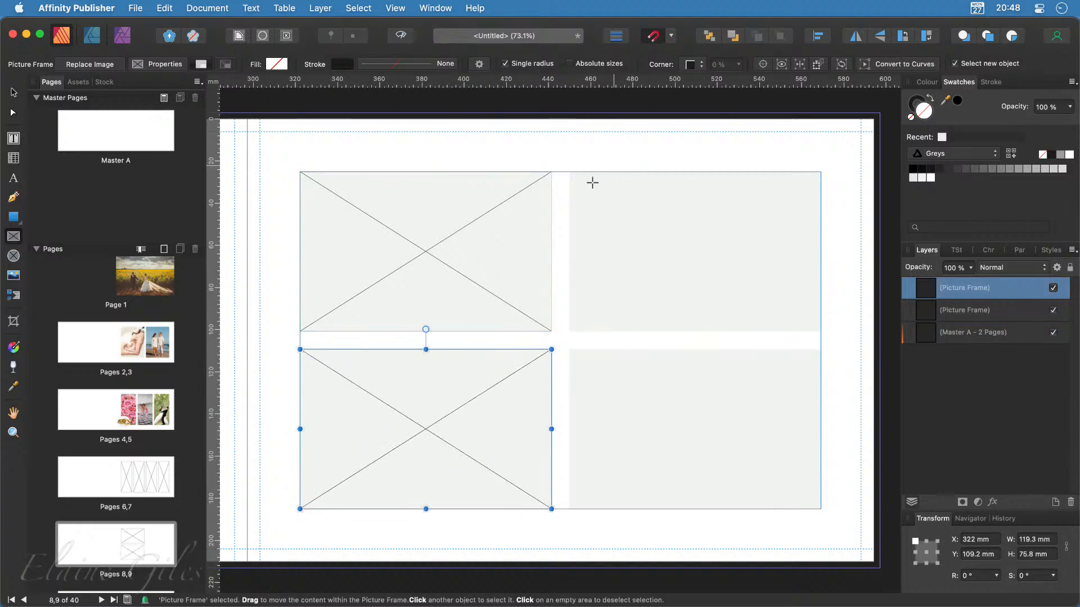
left_click_drag(569, 172, 820, 331)
left_click_drag(569, 349, 821, 509)
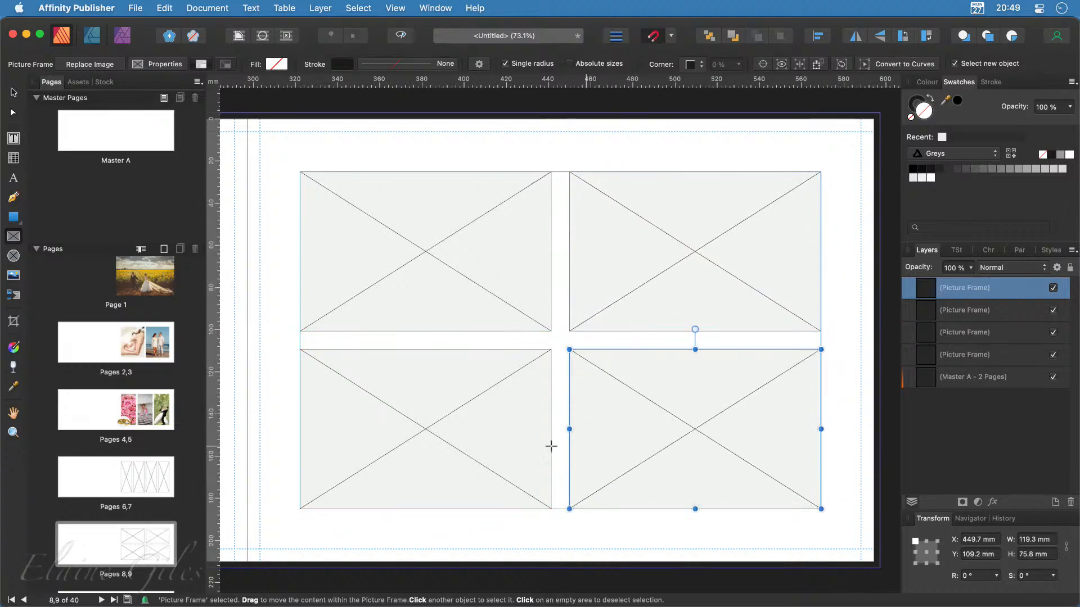
Step: Fill page 9's upper-left frame with the stock photo of the couple holding a bouquet and the lower-right frame with the heart-shaped cookies
left_click(104, 82)
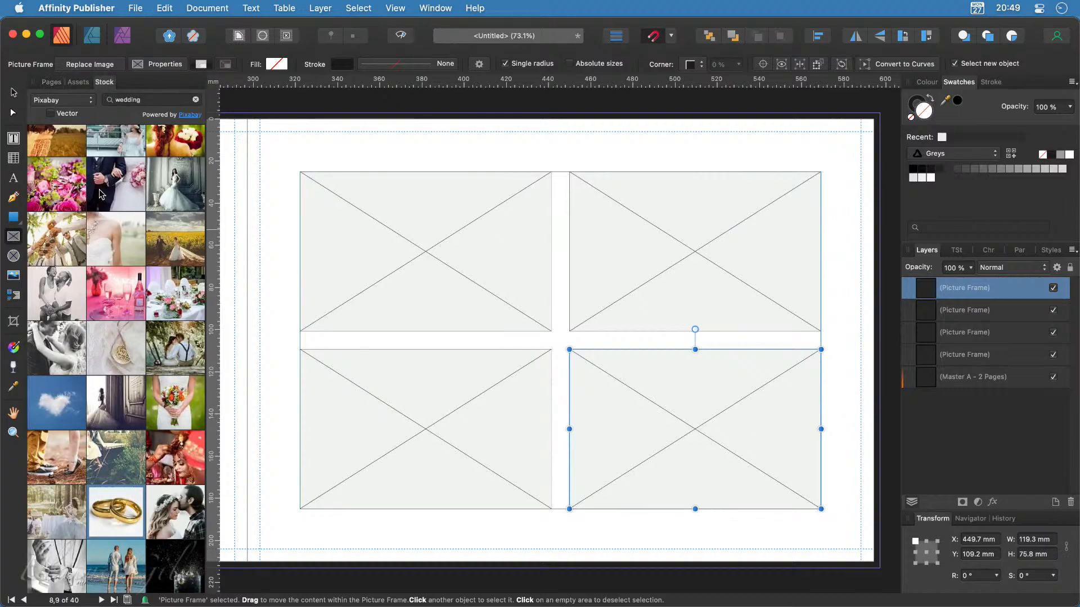
scroll(133, 335, "up", 3)
scroll(134, 335, "down", 5)
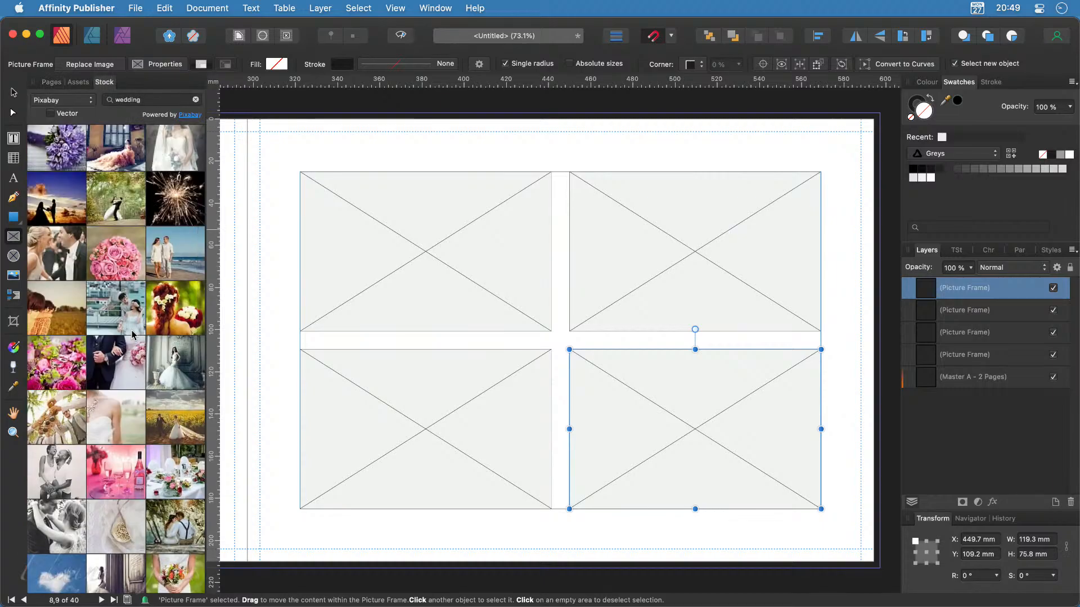
scroll(133, 335, "down", 10)
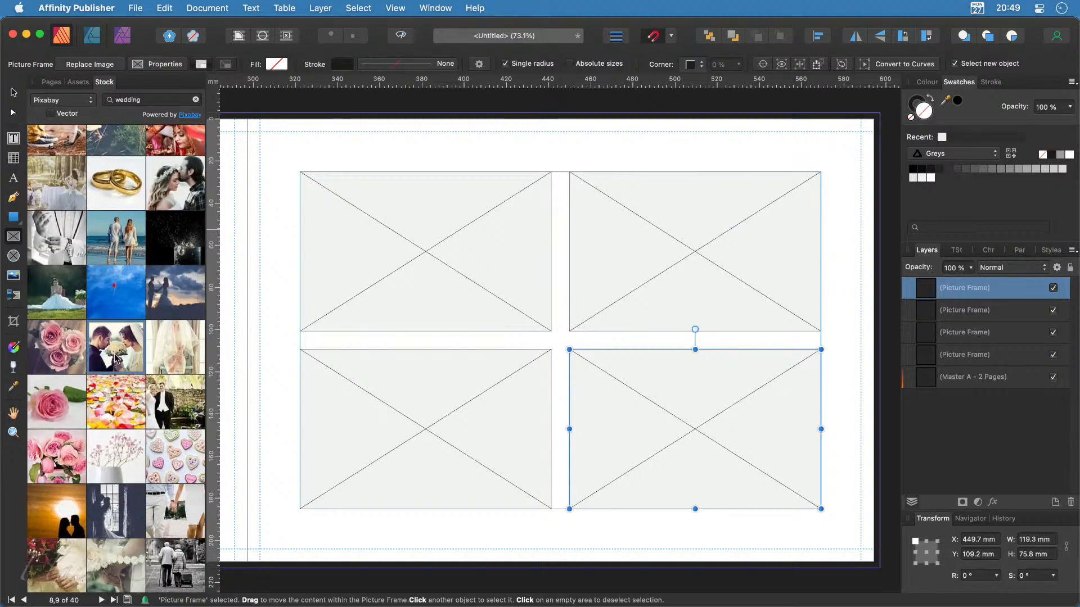
left_click_drag(134, 335, 435, 267)
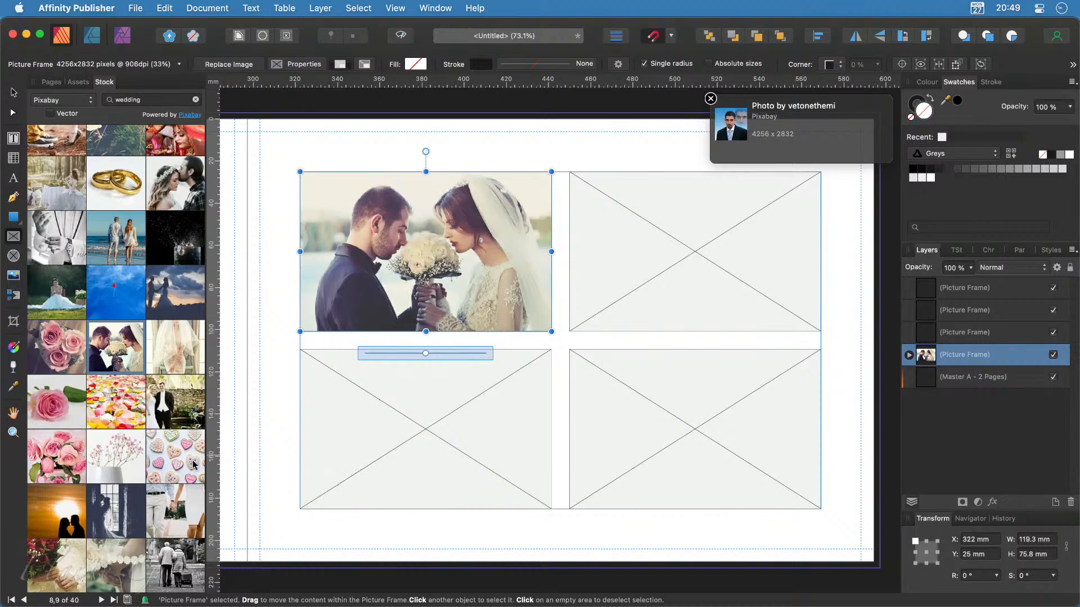
left_click_drag(193, 465, 542, 478)
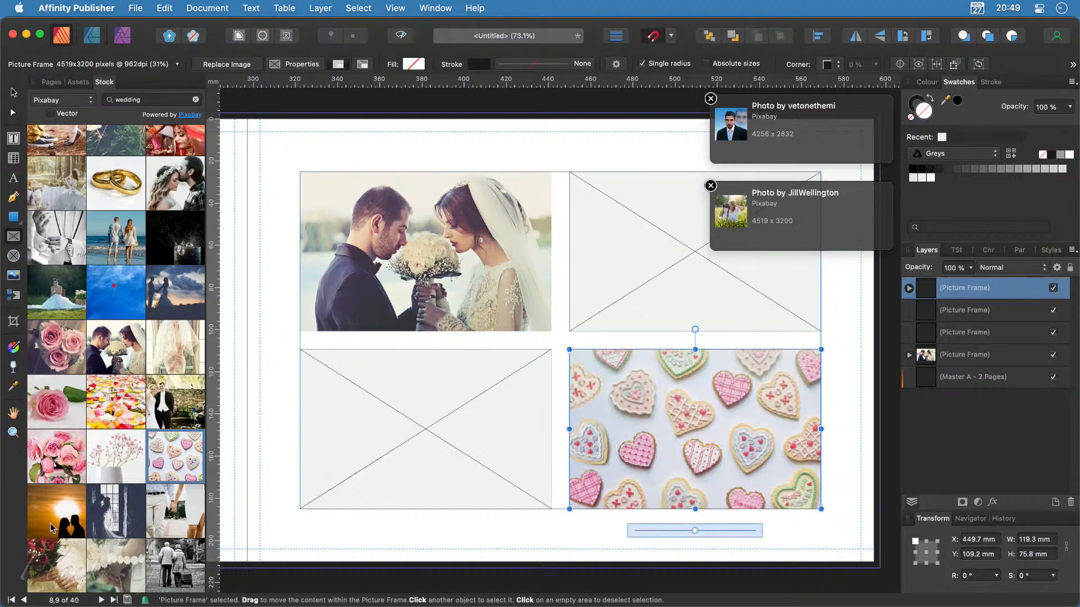
Step: Fill page 9's lower-left frame with the sunset couple silhouette photo and the upper-right frame with the red rose bouquet photo
left_click_drag(52, 513, 294, 509)
left_click_drag(52, 566, 647, 258)
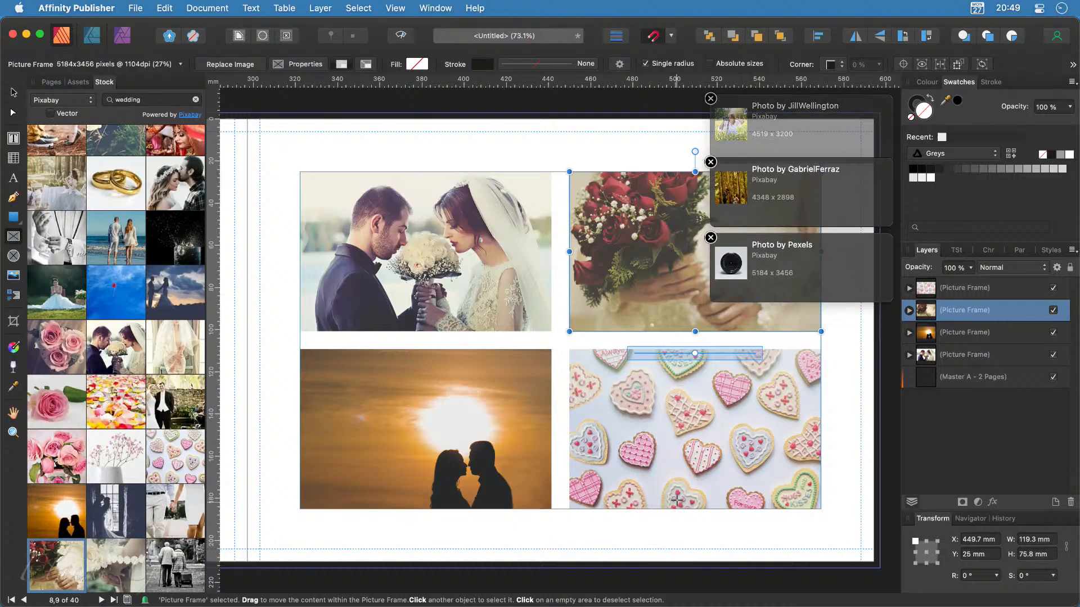
Step: Switch to the Move Tool and make the spread with pages 10 and 11 the active one
scroll(670, 459, "down", 2)
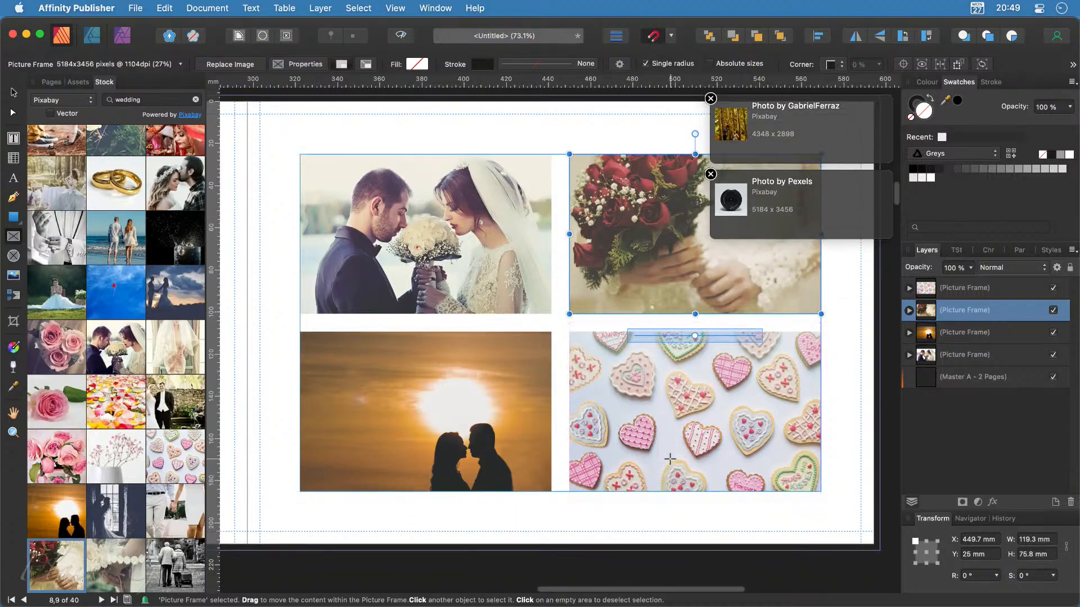
scroll(670, 459, "down", 15)
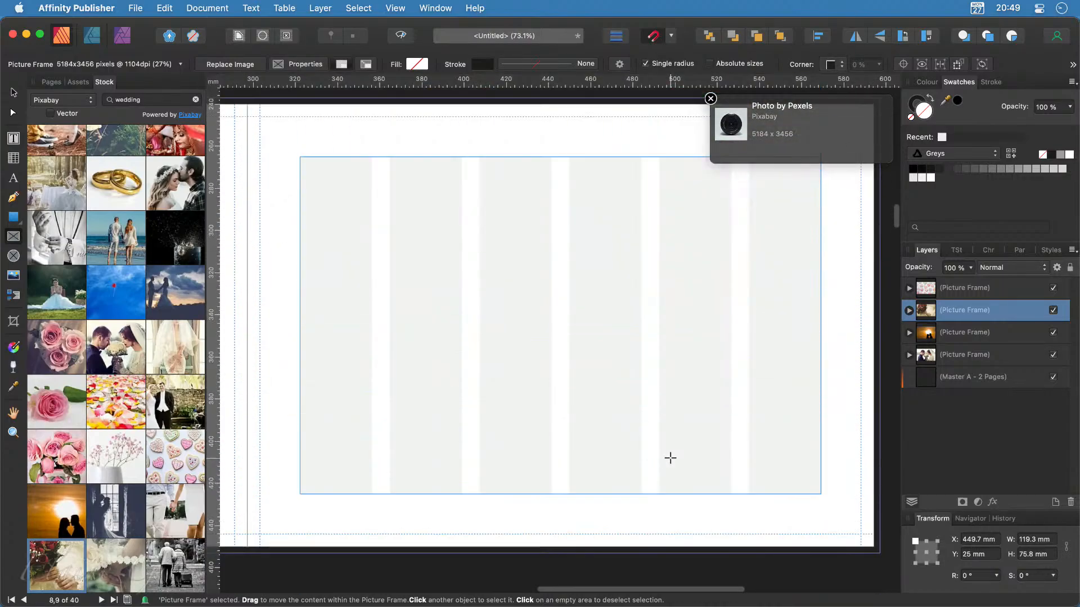
left_click(13, 91)
left_click(443, 134)
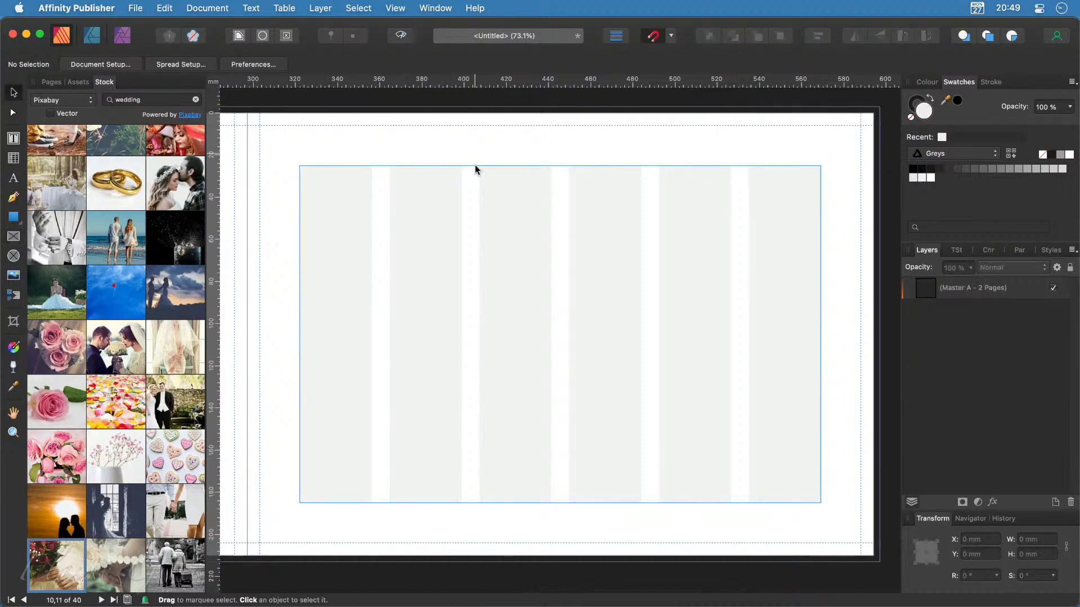
Step: Set the column guides of pages 10 and 11 to four columns and four rows in the Guides Manager and close it
left_click(396, 8)
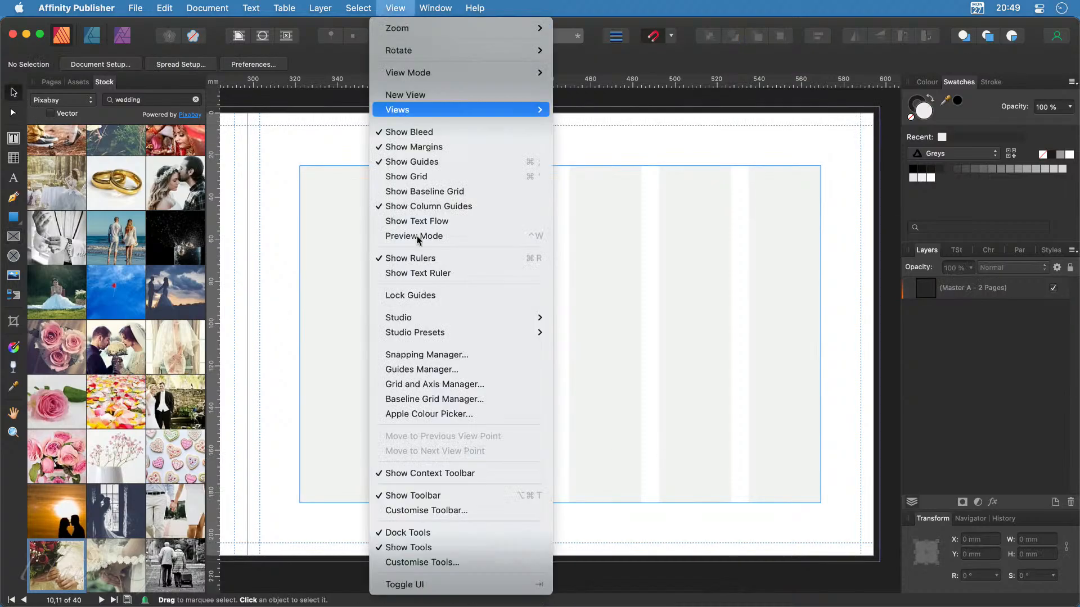
left_click(465, 369)
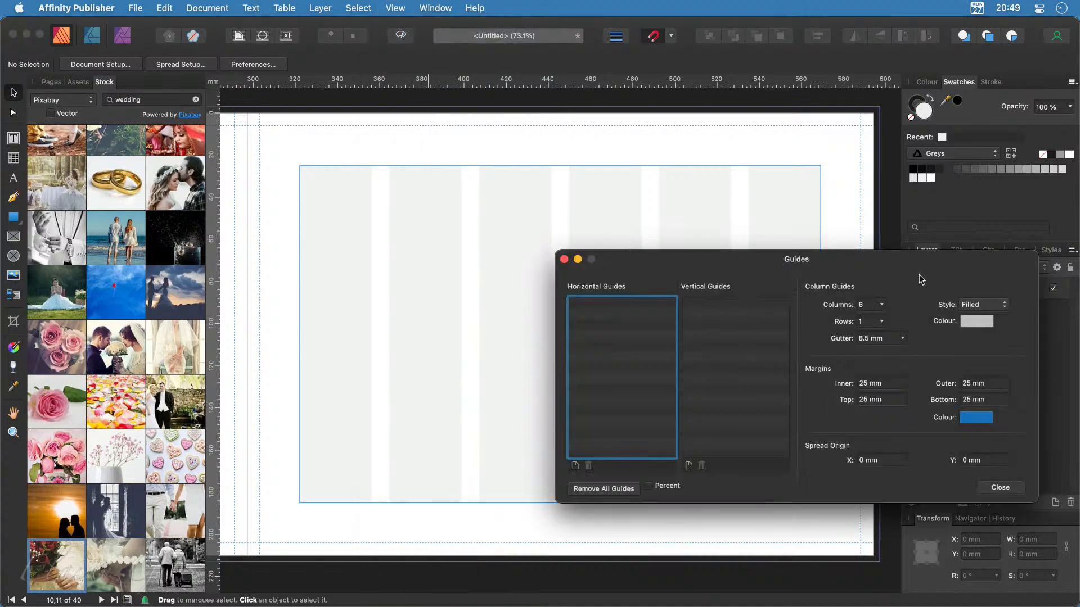
left_click_drag(891, 258, 930, 288)
left_click(923, 334)
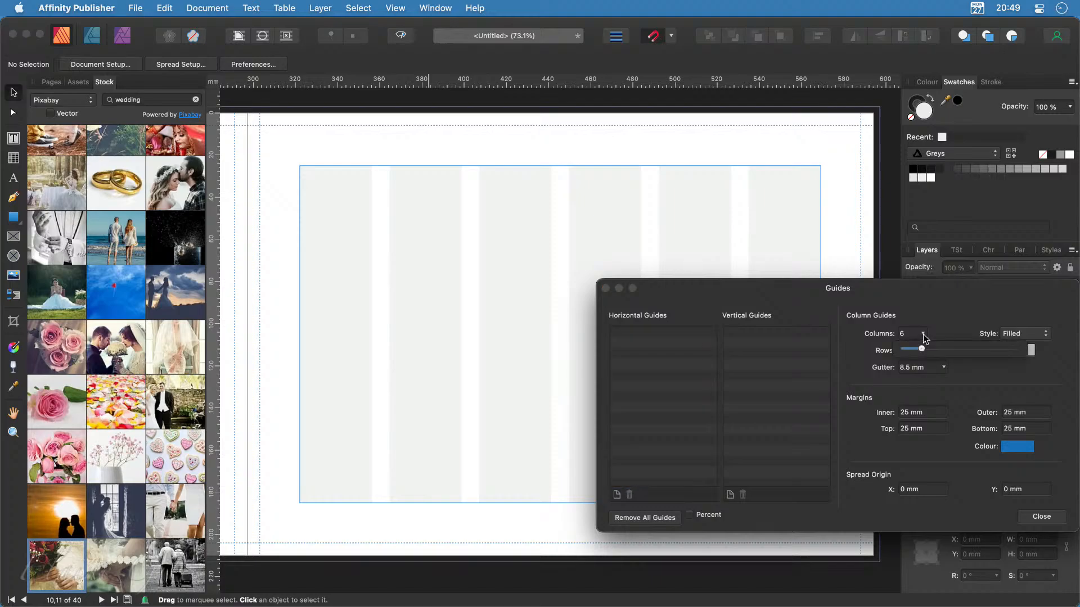
left_click_drag(922, 348, 934, 368)
left_click(923, 352)
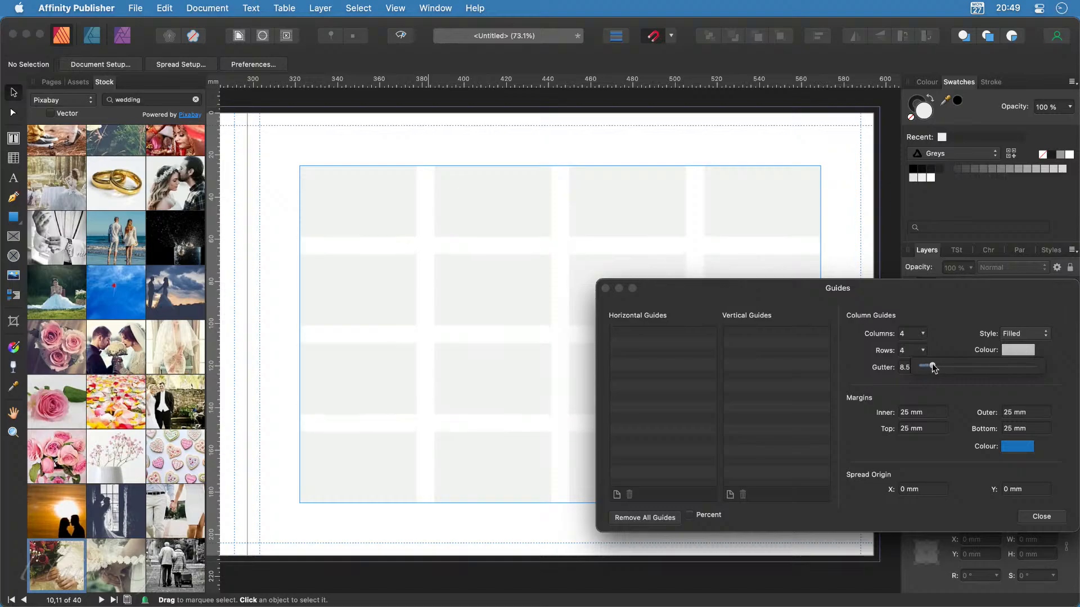
left_click(904, 284)
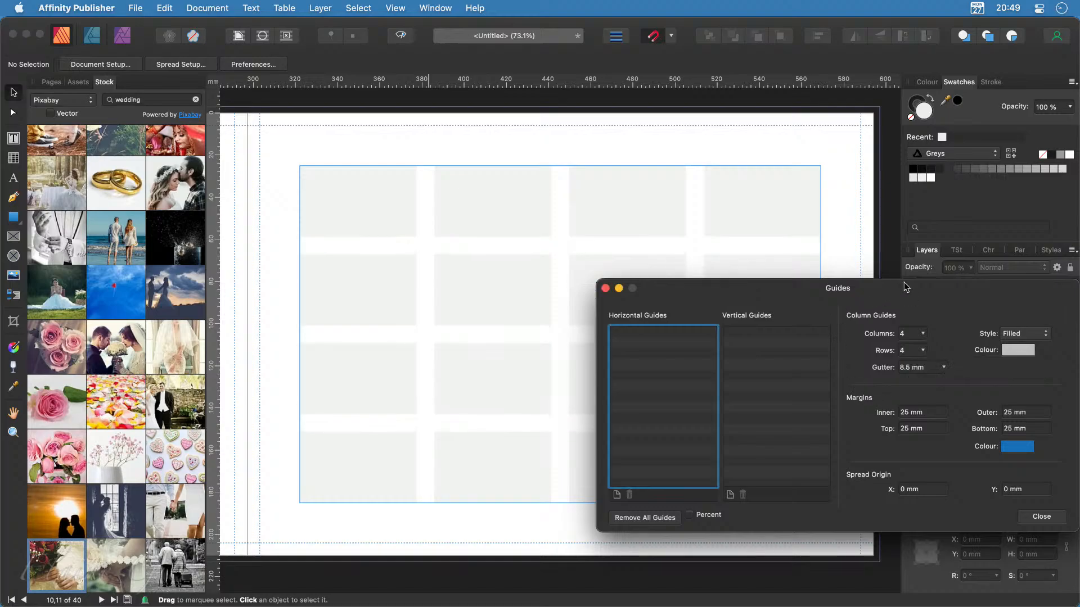
left_click(1040, 522)
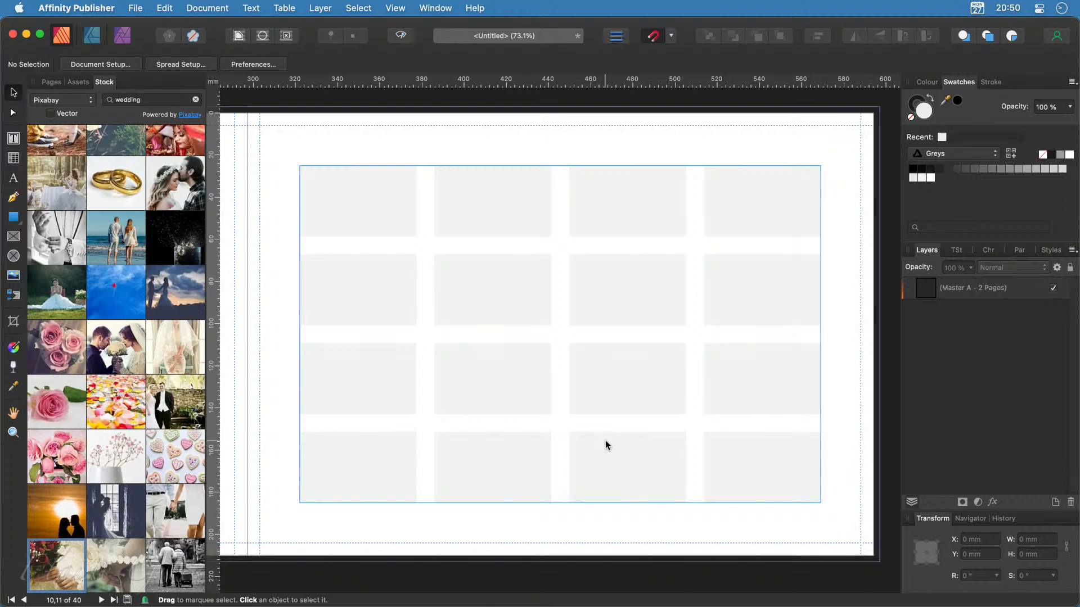
Step: Reopen the Guides Manager for the spread with pages 10 and 11
left_click(395, 8)
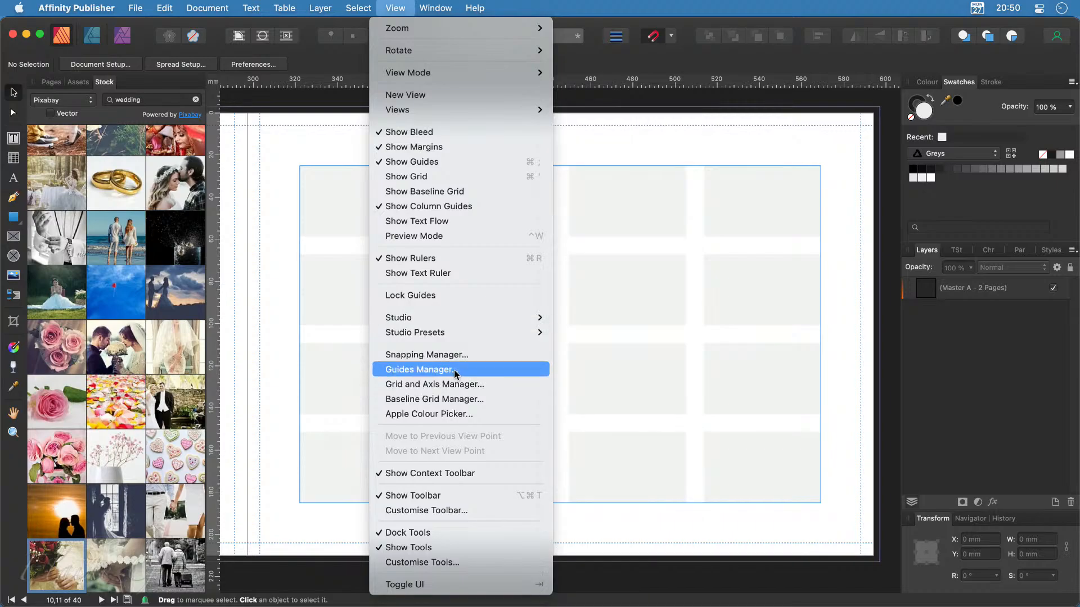
Step: Set the column guides' gutter to 5 mm for the 4 × 4 grid in the Guides Manager
left_click(444, 369)
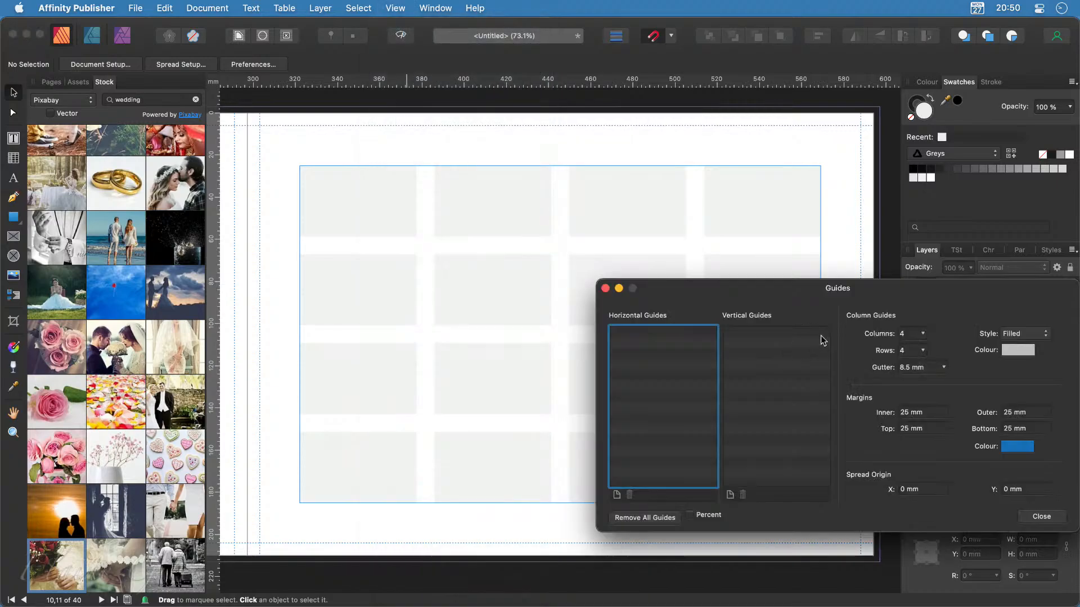
left_click(944, 368)
left_click_drag(943, 385, 938, 387)
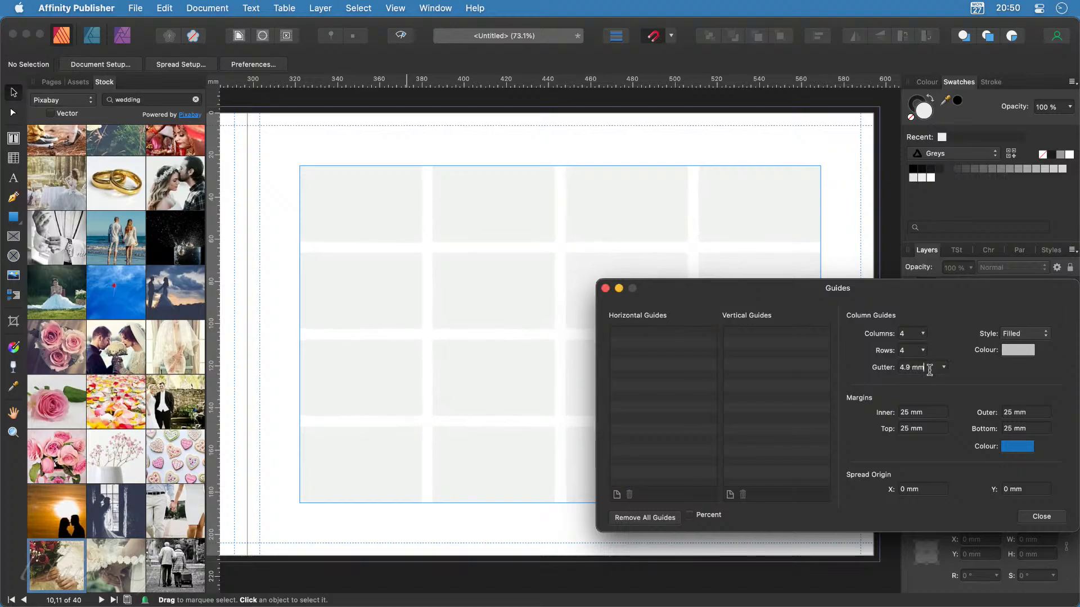
left_click(930, 370)
type("5")
key("Return")
left_click_drag(912, 295, 851, 315)
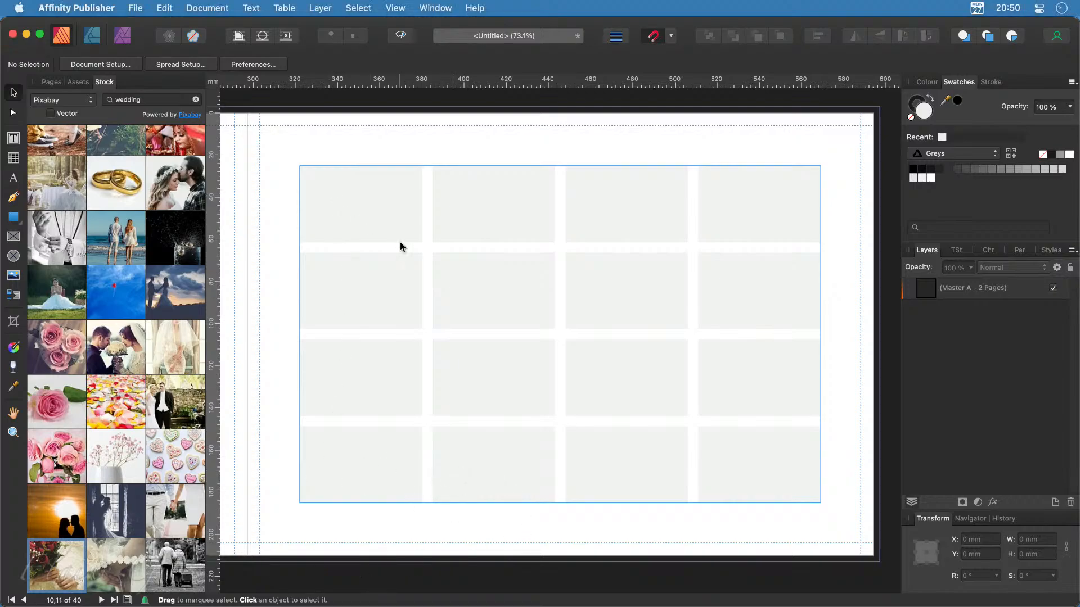
Step: Draw a rectangular picture frame, about 58 × 36.2 mm, filling the first grid cell of the right-hand page
left_click(14, 236)
left_click_drag(422, 166, 299, 242)
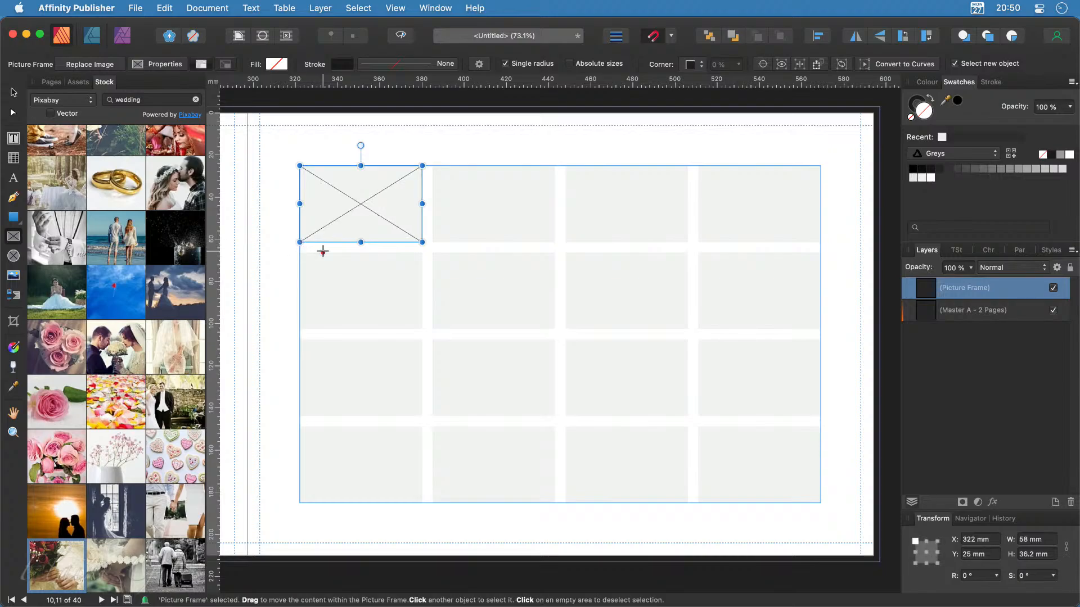
left_click(14, 91)
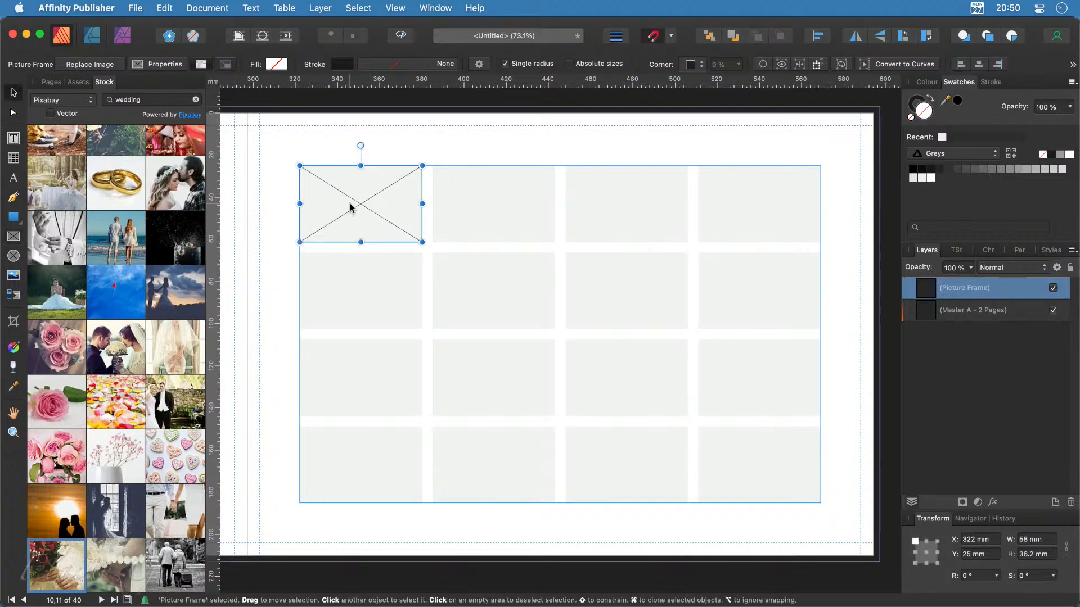
Step: Duplicate the picture frame three times, snapping one copy into the row's last cell and placing two roughly in between
left_click_drag(360, 209, 758, 208)
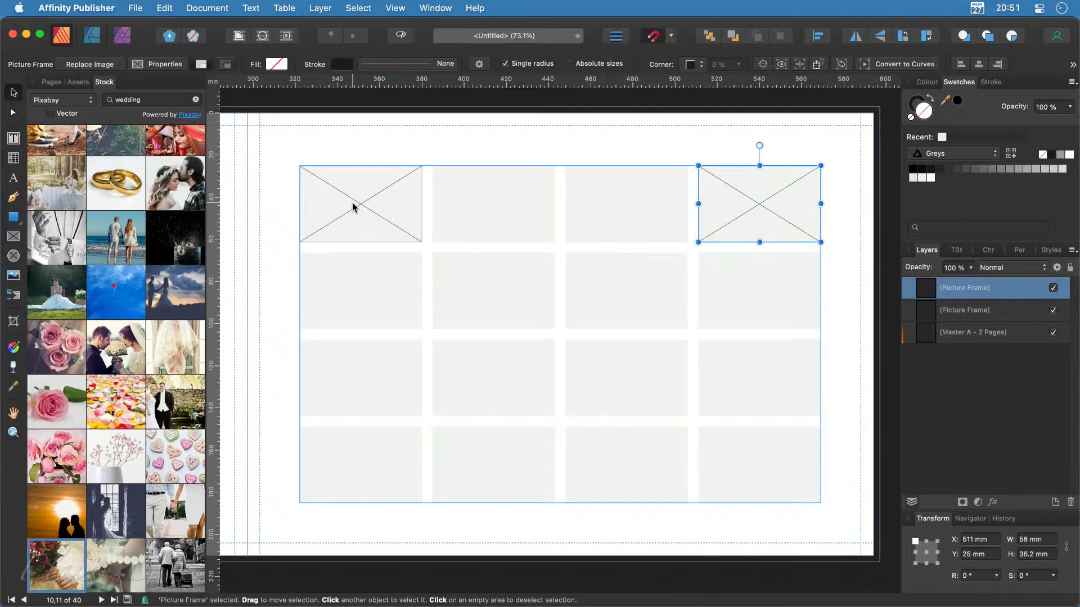
mouse_move(352, 204)
left_mouse_down()
mouse_move(467, 243)
mouse_move(408, 207)
mouse_move(478, 247)
mouse_move(620, 253)
left_mouse_up()
left_click(394, 205)
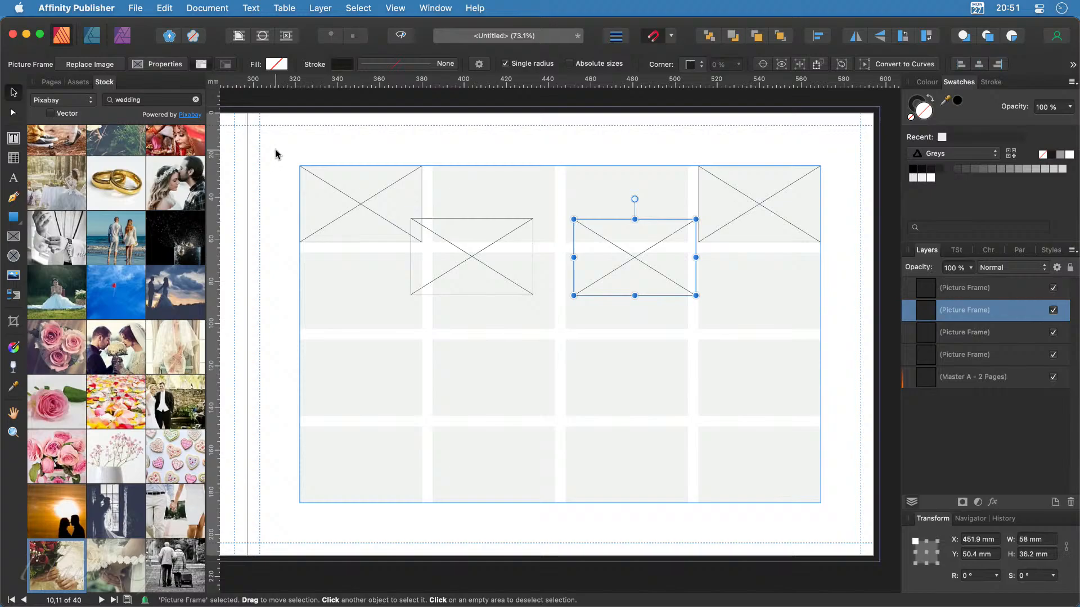
Step: Align the four picture frames to their top edges and space them evenly horizontally
left_click_drag(275, 149, 840, 323)
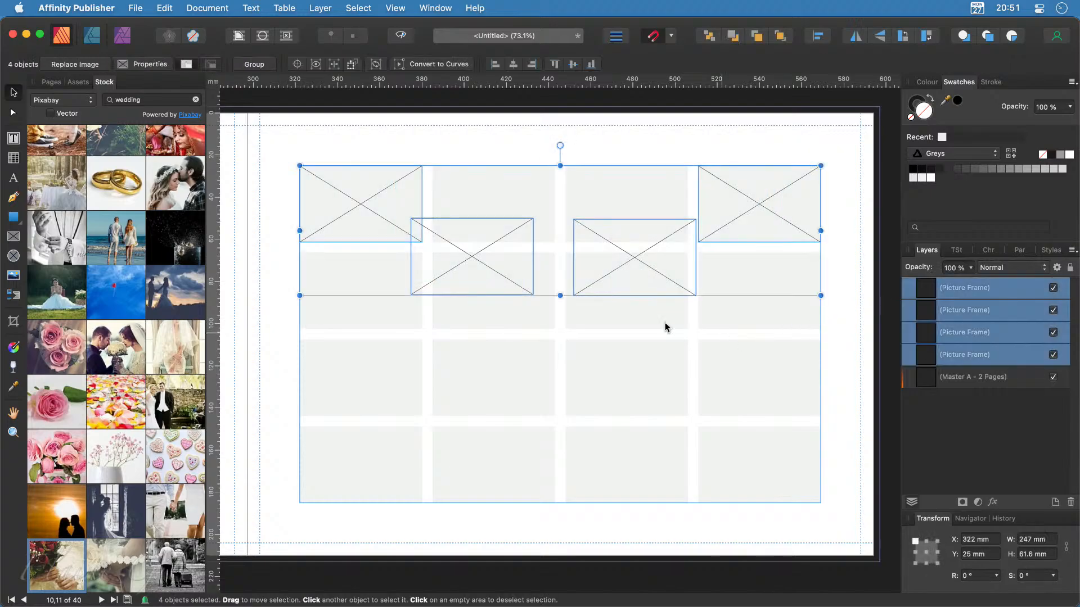
left_click(819, 36)
left_click(828, 148)
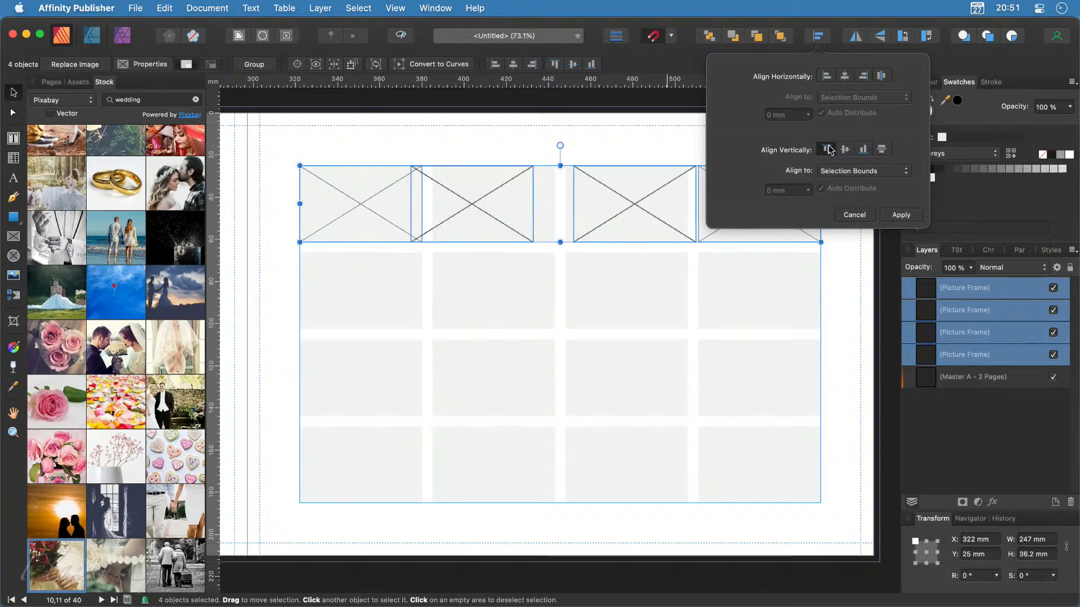
left_click(884, 78)
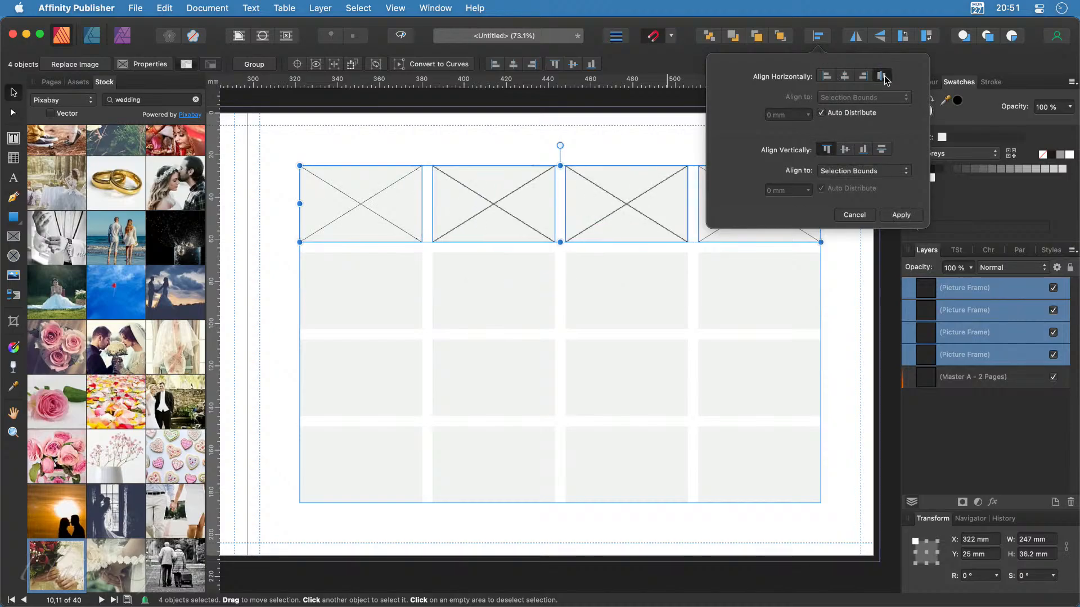
left_click(634, 148)
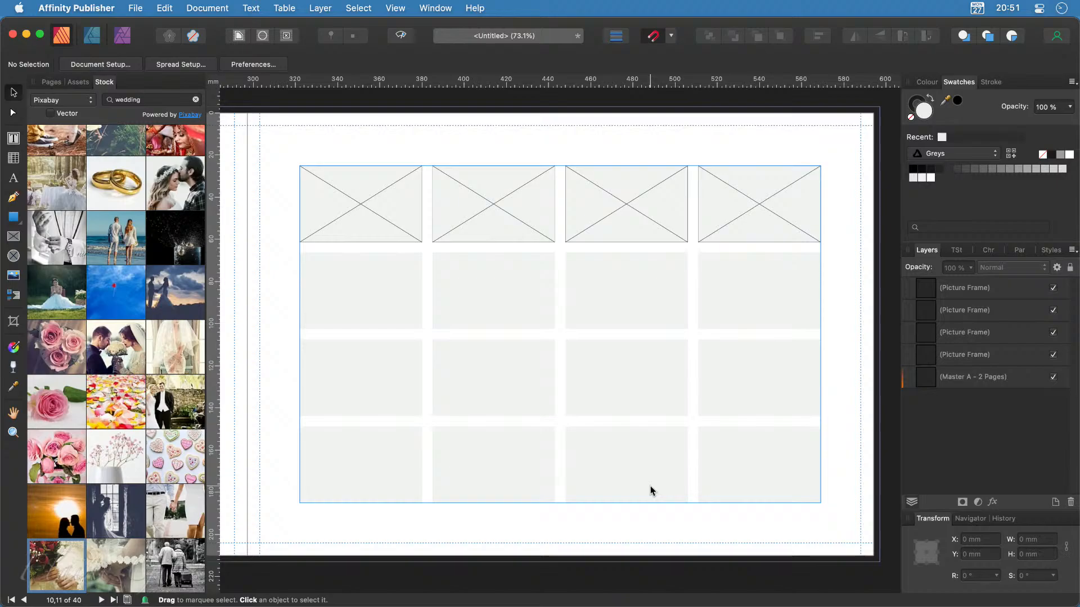
Step: Duplicate the row of four picture frames into the second row of the grid
left_click_drag(277, 145, 827, 259)
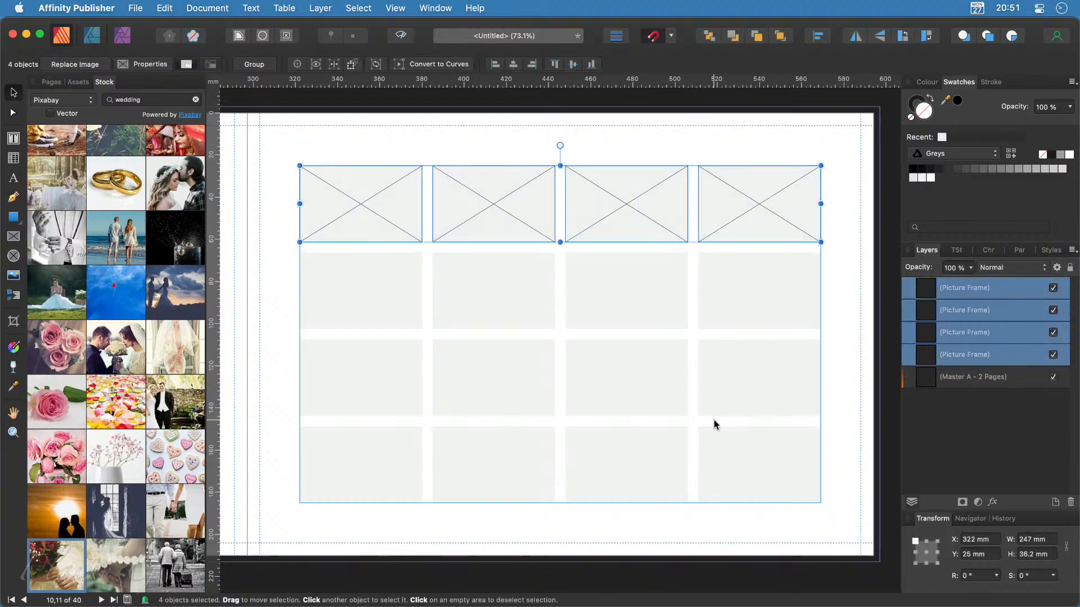
left_click_drag(573, 218, 584, 294)
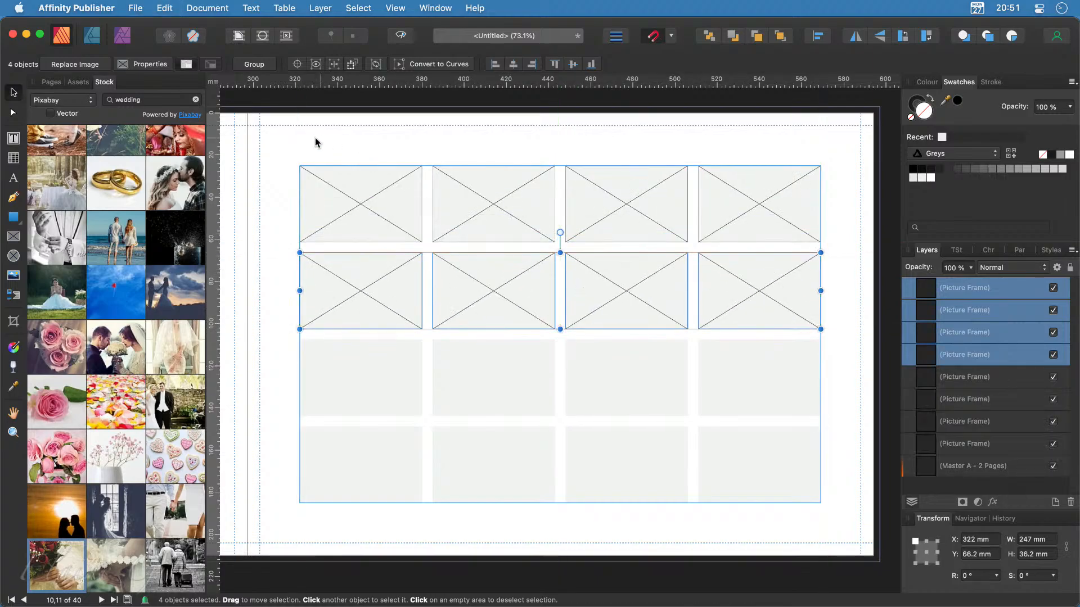
left_click(297, 171)
Step: Duplicate both rows of picture frames into the third and fourth rows to complete the 4 × 4 grid
left_click_drag(284, 150, 857, 371)
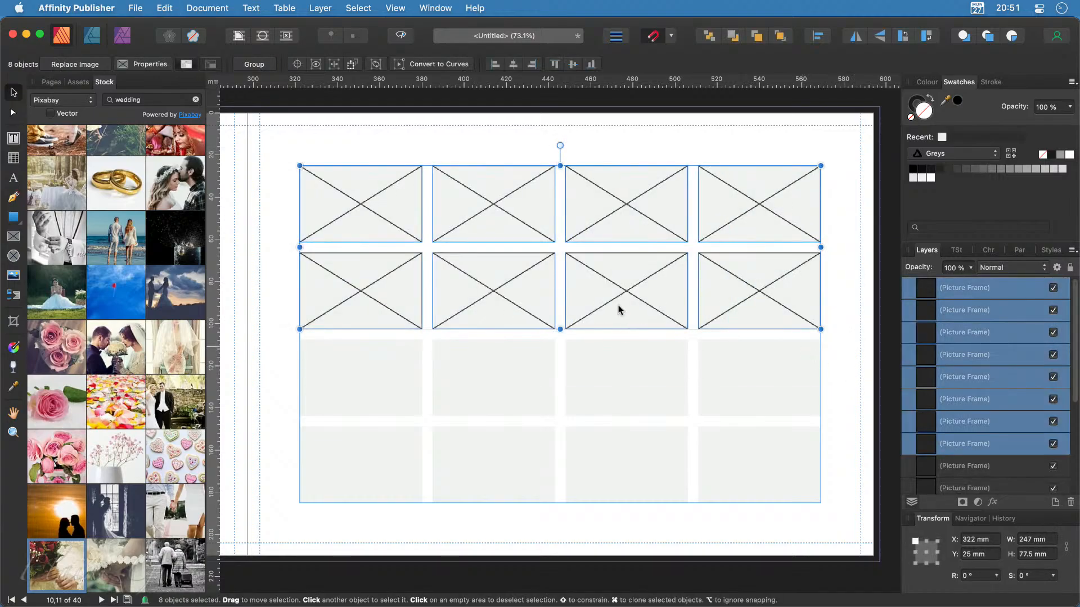
mouse_move(620, 309)
left_mouse_down()
mouse_move(628, 471)
mouse_move(619, 453)
left_mouse_up()
left_click(859, 353)
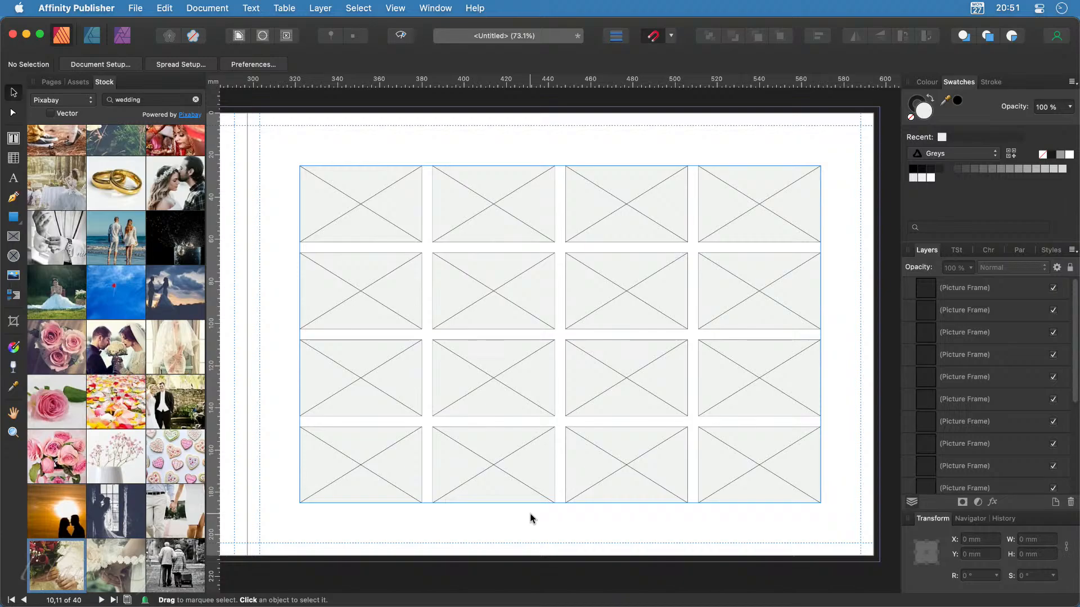
Step: Add a 108 pt art text title "Carnforth Station" at the top-left corner of the column guides on page 13
scroll(472, 504, "left", 3)
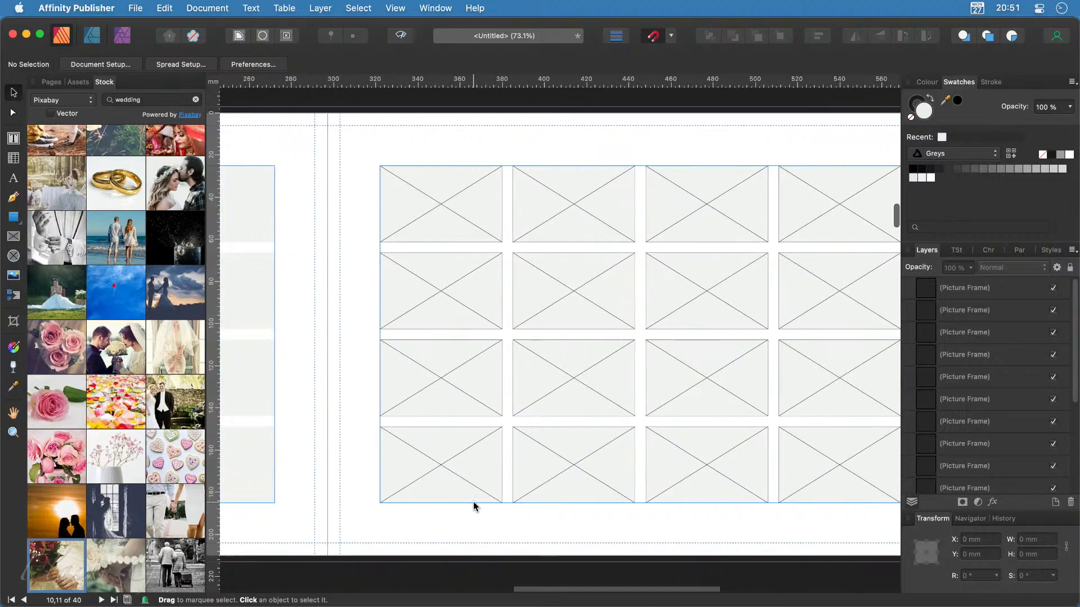
scroll(473, 502, "left", 10)
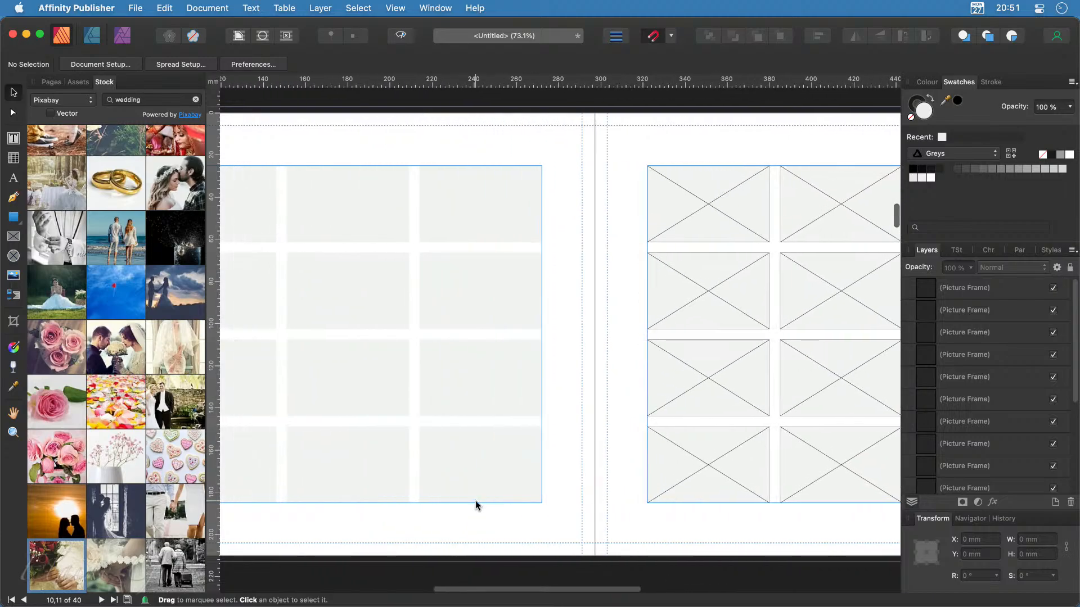
scroll(595, 506, "down", 1)
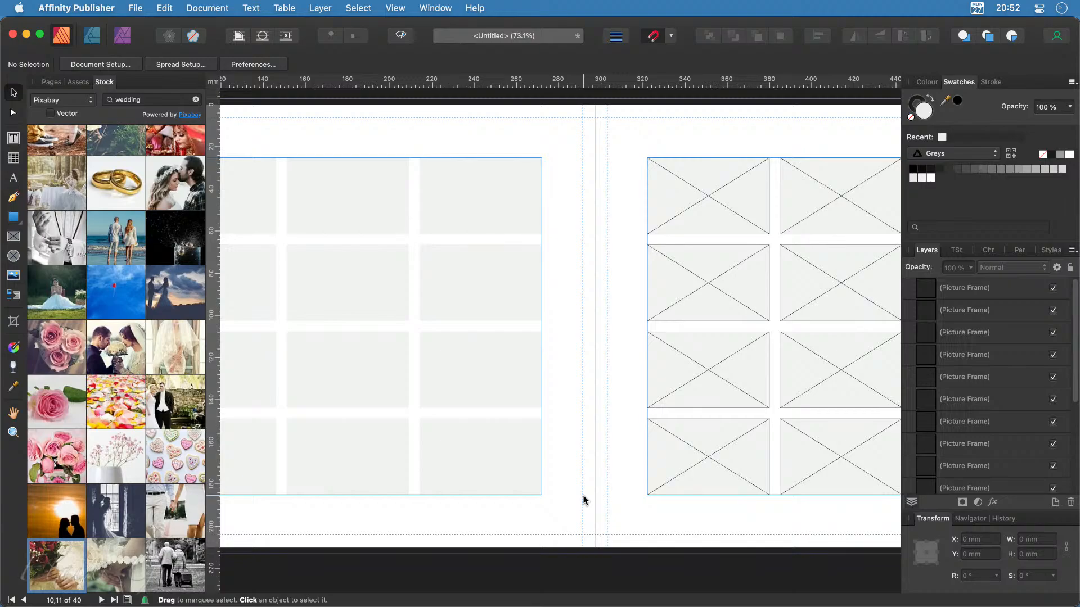
scroll(583, 499, "down", 10)
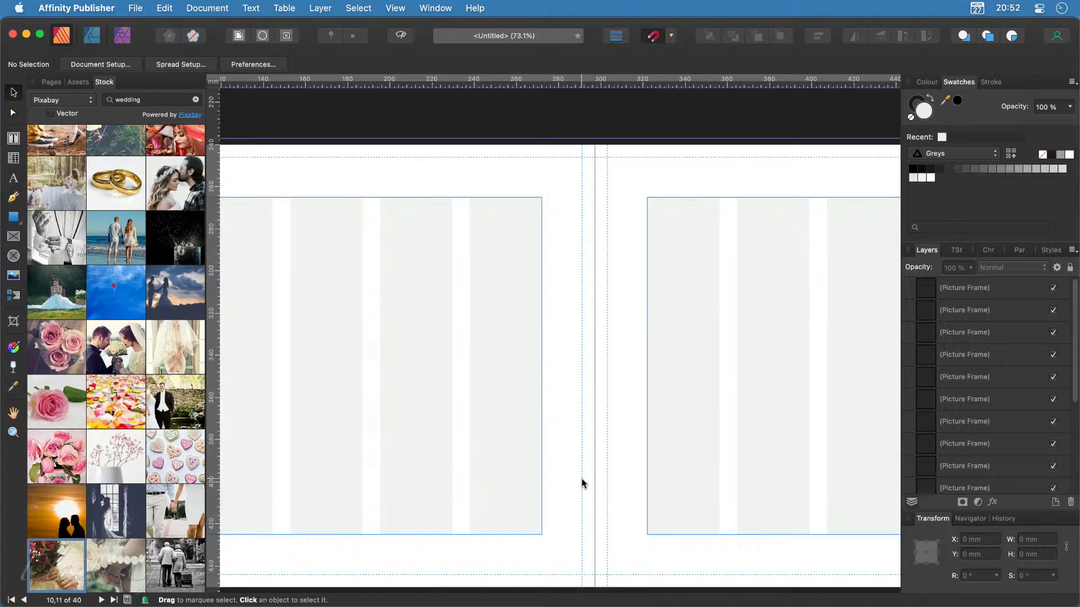
scroll(581, 478, "down", 3)
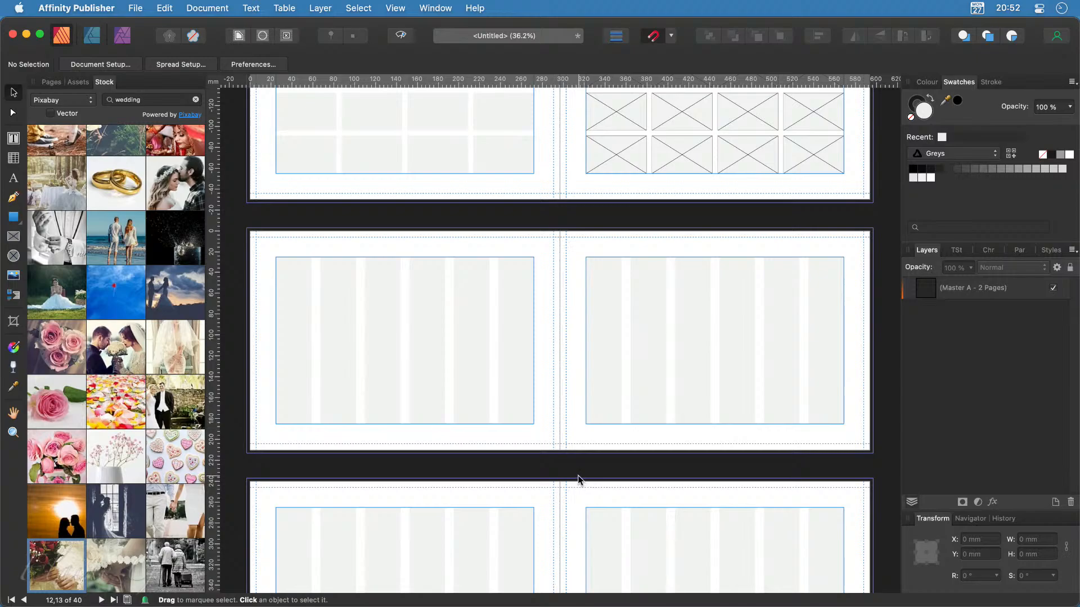
scroll(520, 439, "right", 2)
scroll(520, 440, "right", 3)
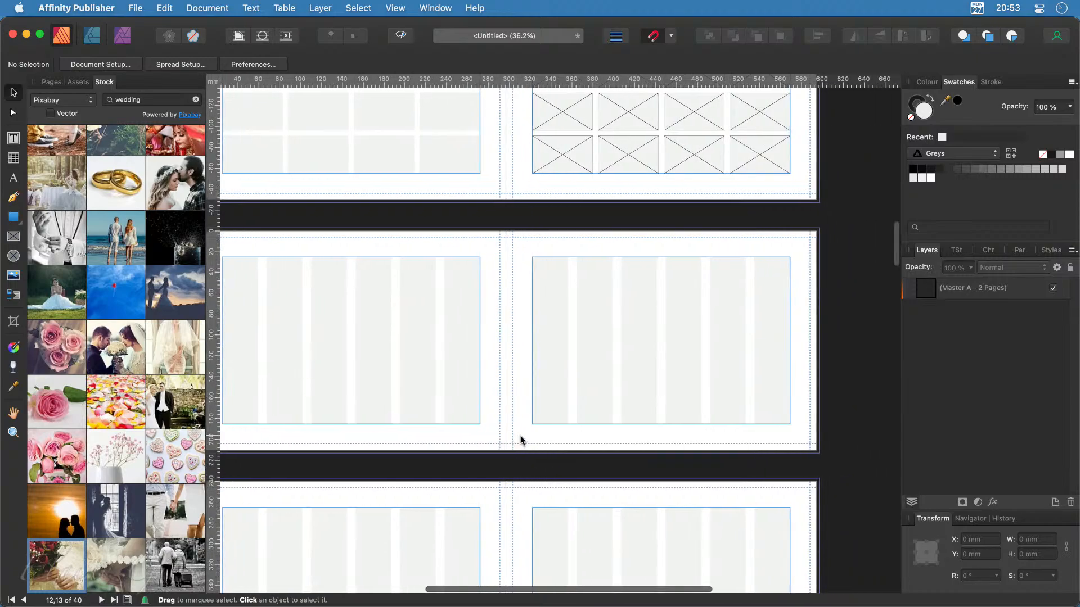
scroll(520, 439, "right", 6)
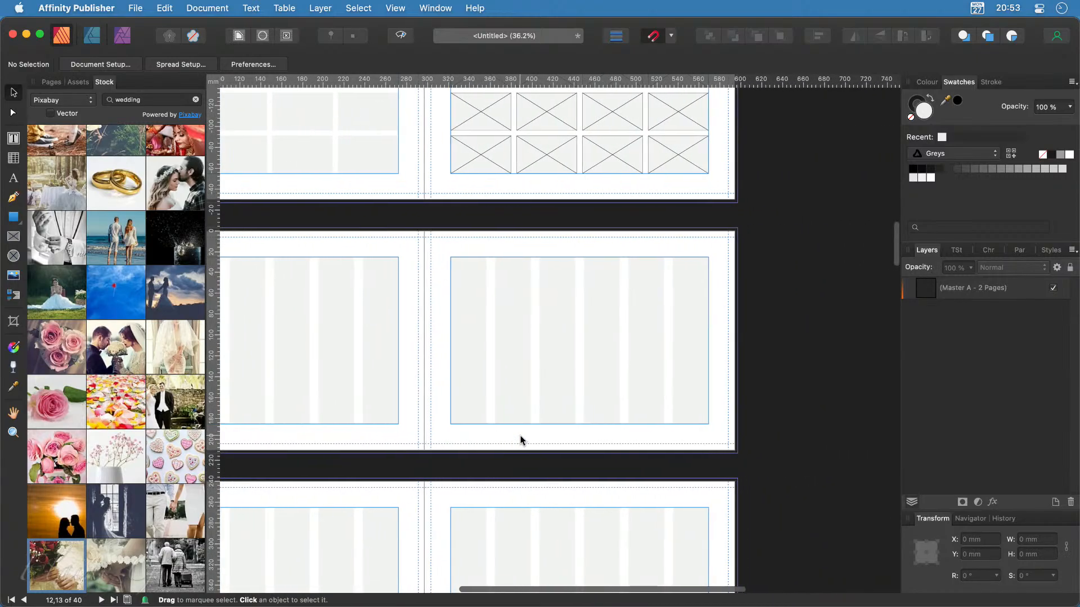
scroll(603, 365, "up", 3)
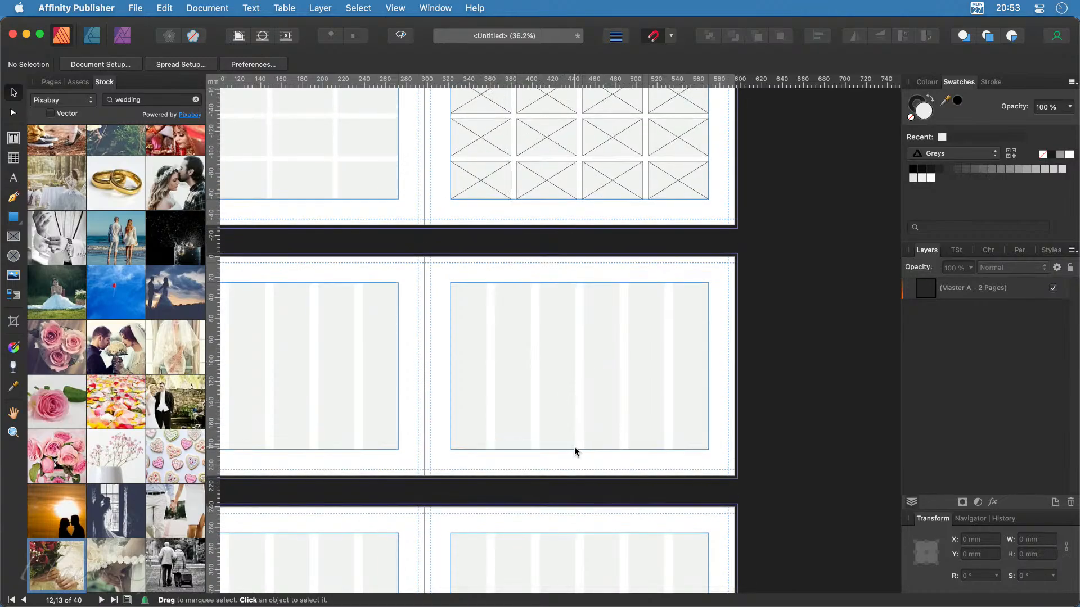
left_click(14, 179)
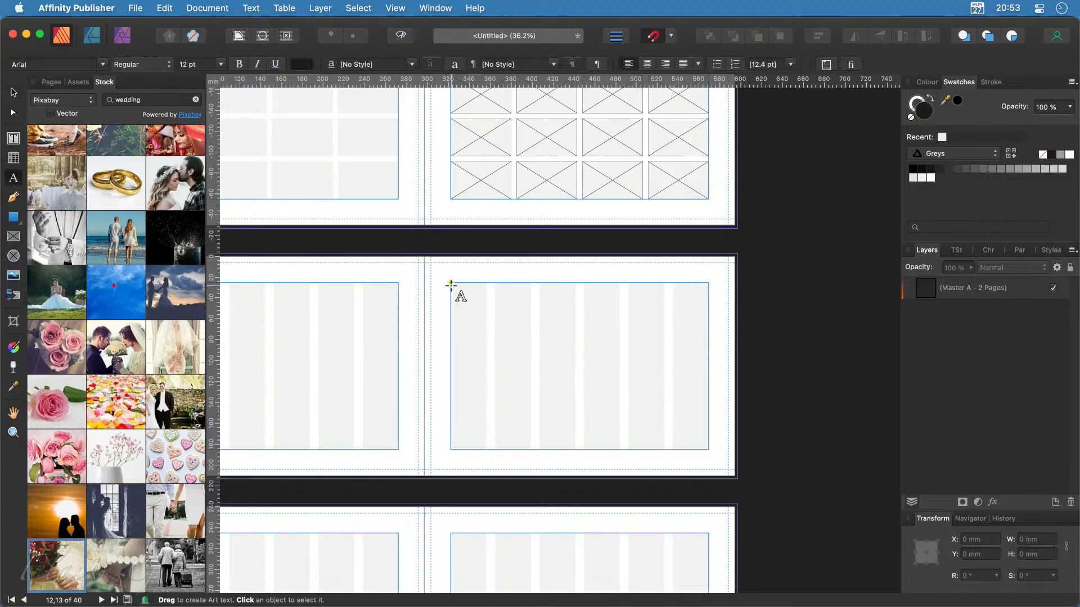
left_click_drag(451, 283, 500, 308)
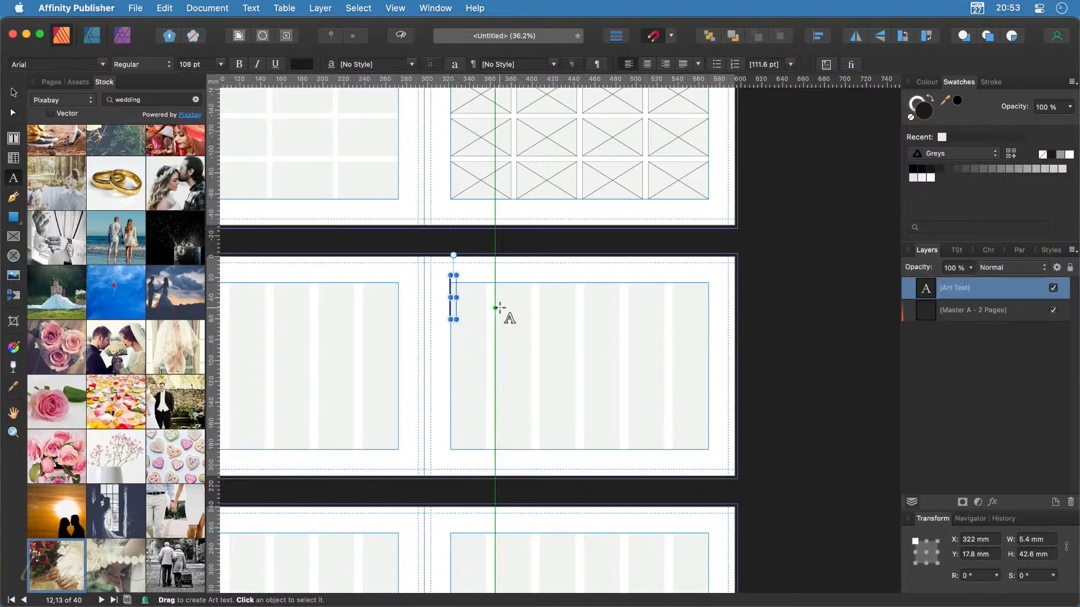
type("Carnforth")
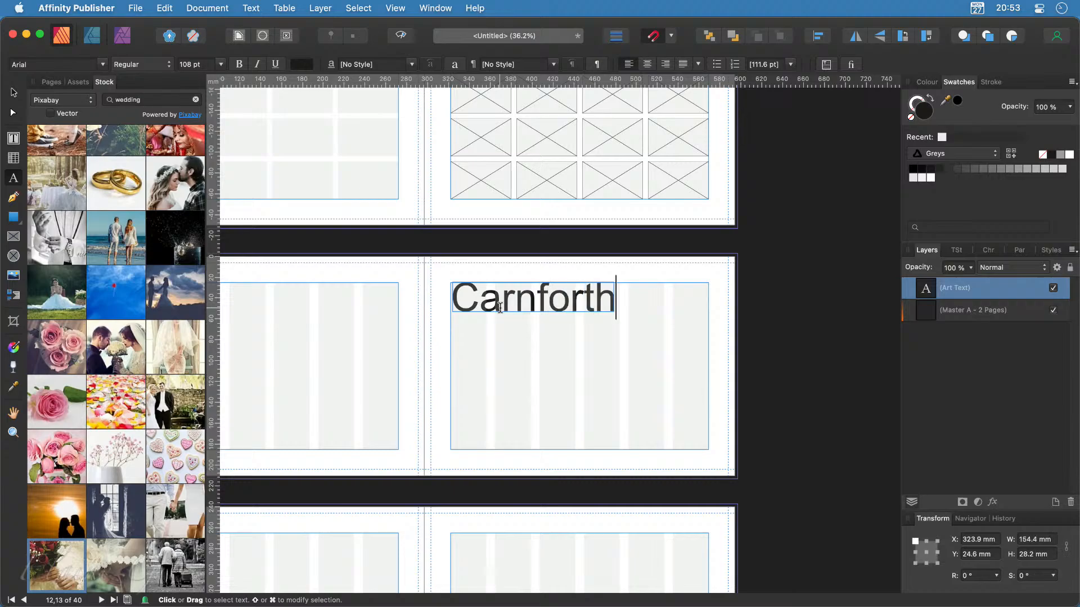
type(" Station")
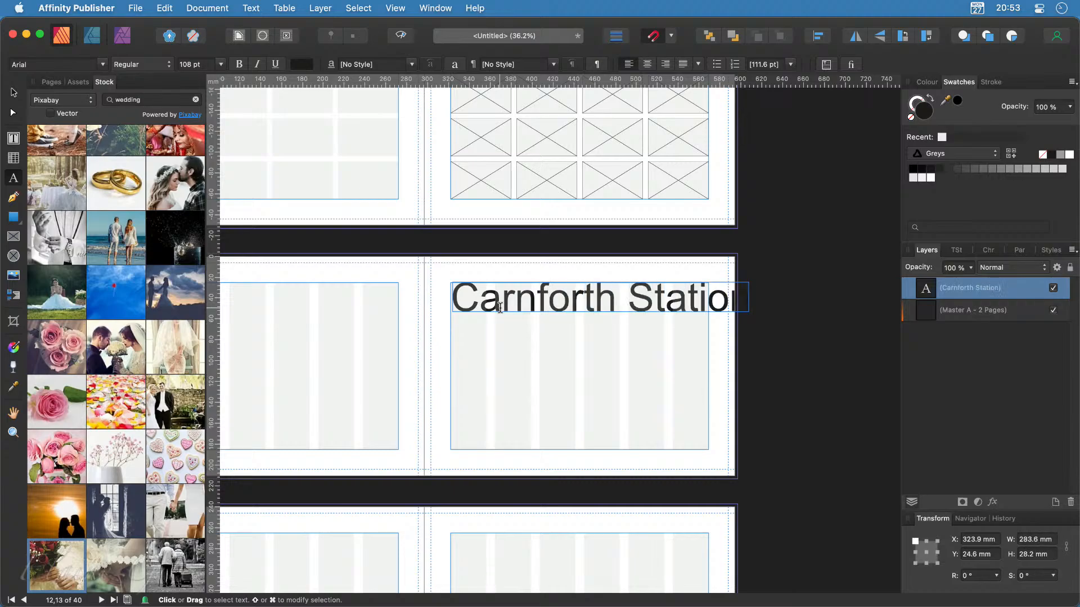
key("Escape")
left_click(13, 91)
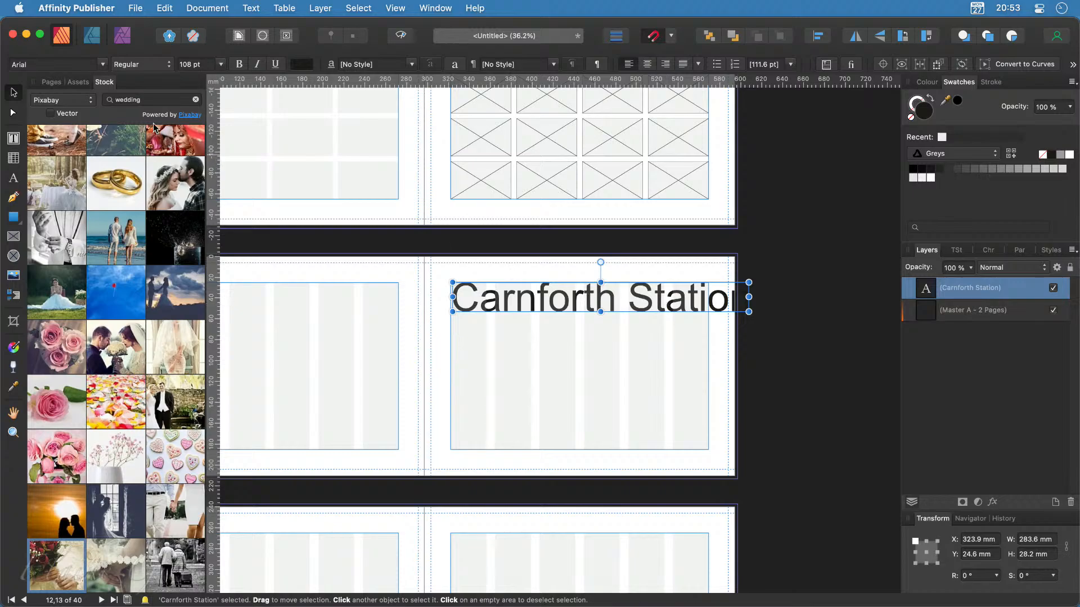
Step: Change the font of the "Carnforth Station" title to Trajan Pro
left_click(103, 65)
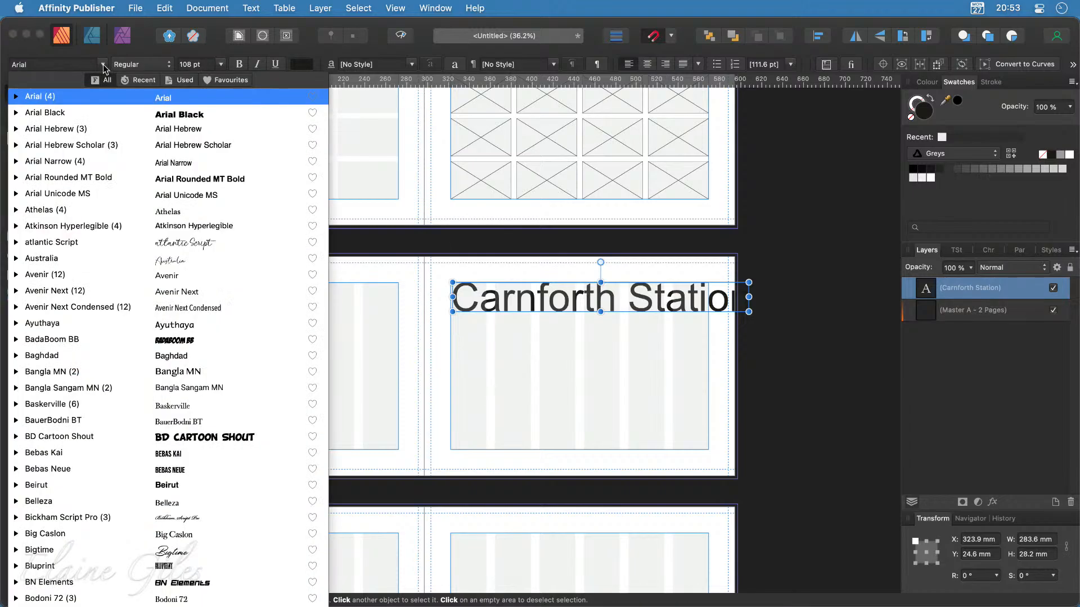
type("tra")
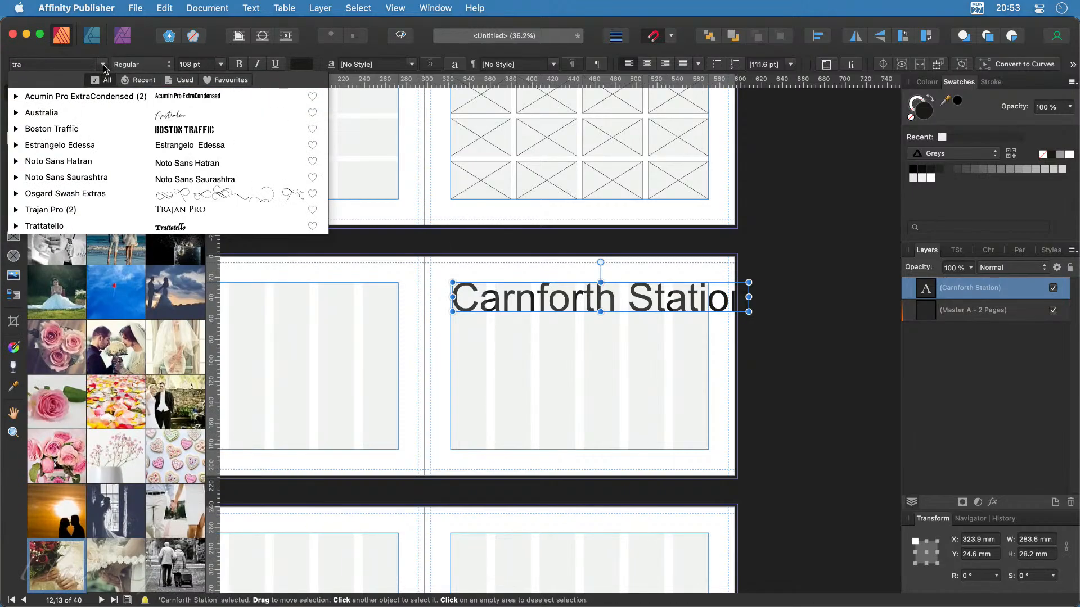
type("jan Pro")
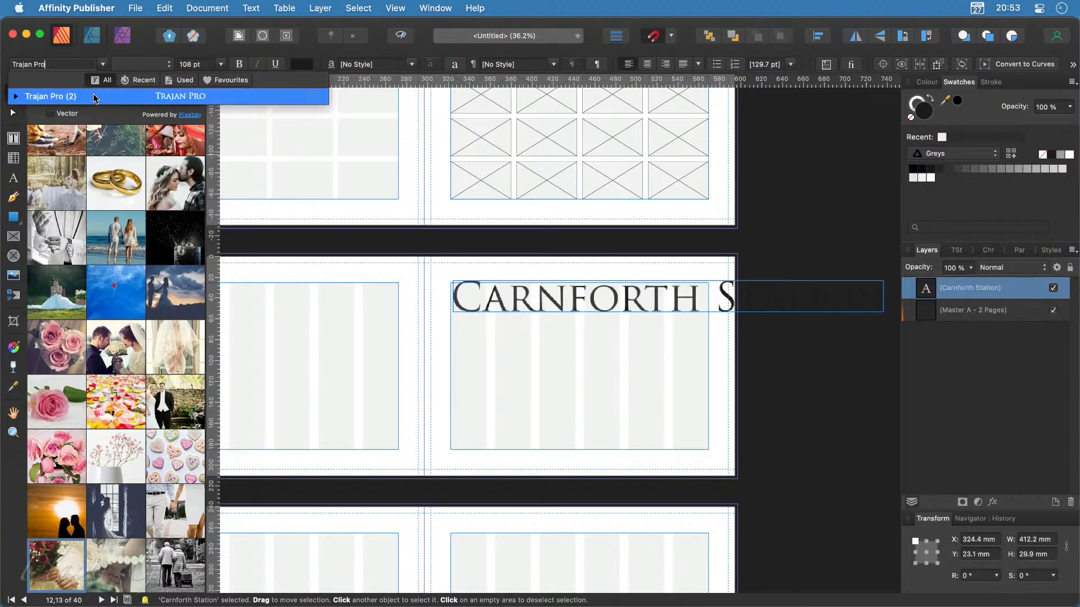
left_click(67, 96)
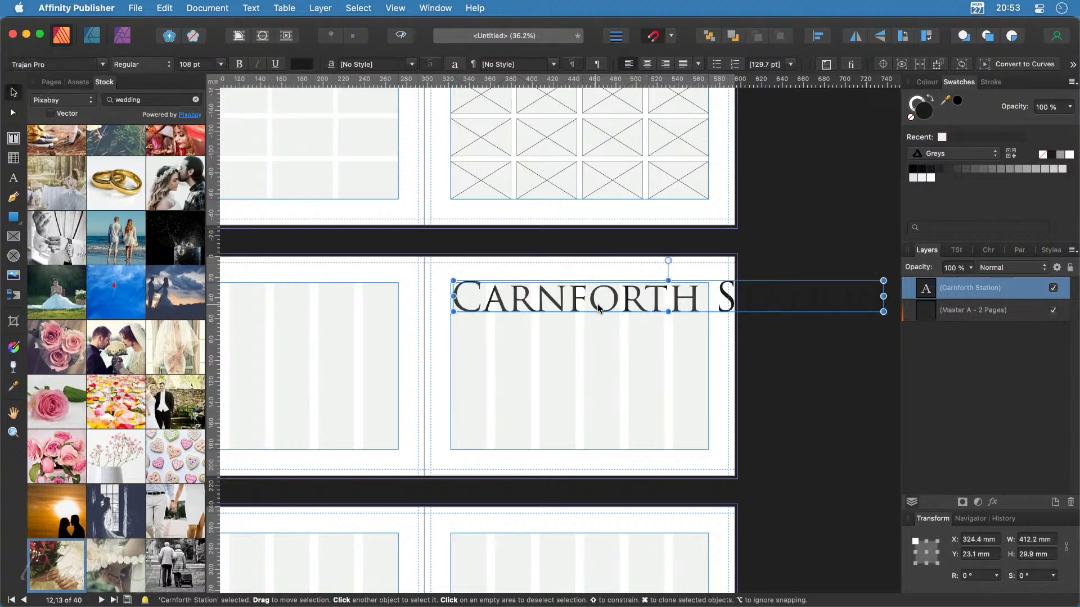
Step: Snap the title to the margins' top-left corner and scale it proportionally to the full 247 mm margin width
left_click_drag(596, 313, 644, 321)
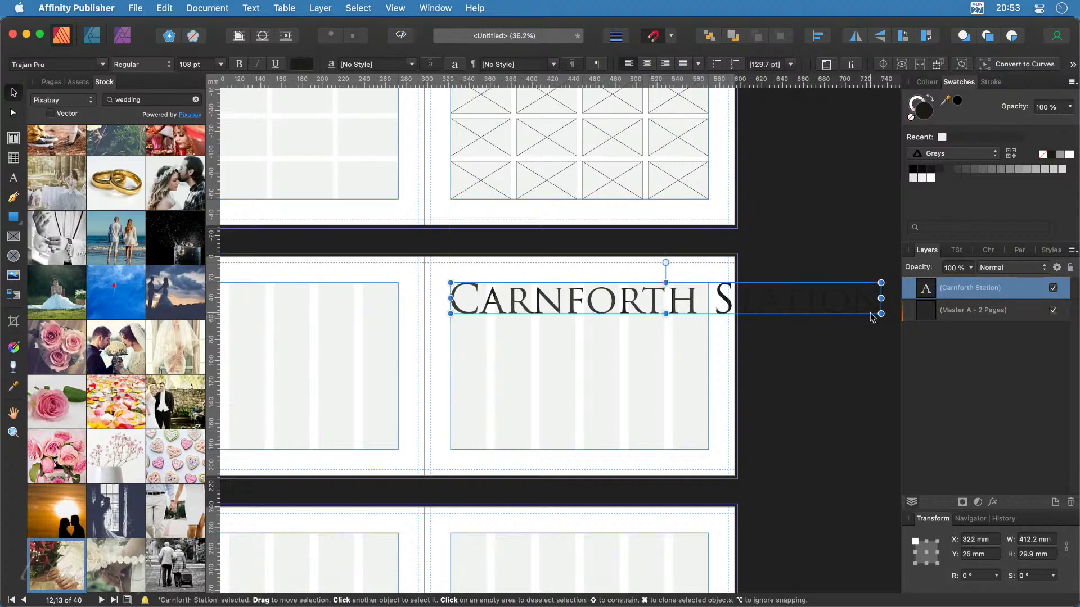
left_click_drag(880, 313, 708, 313)
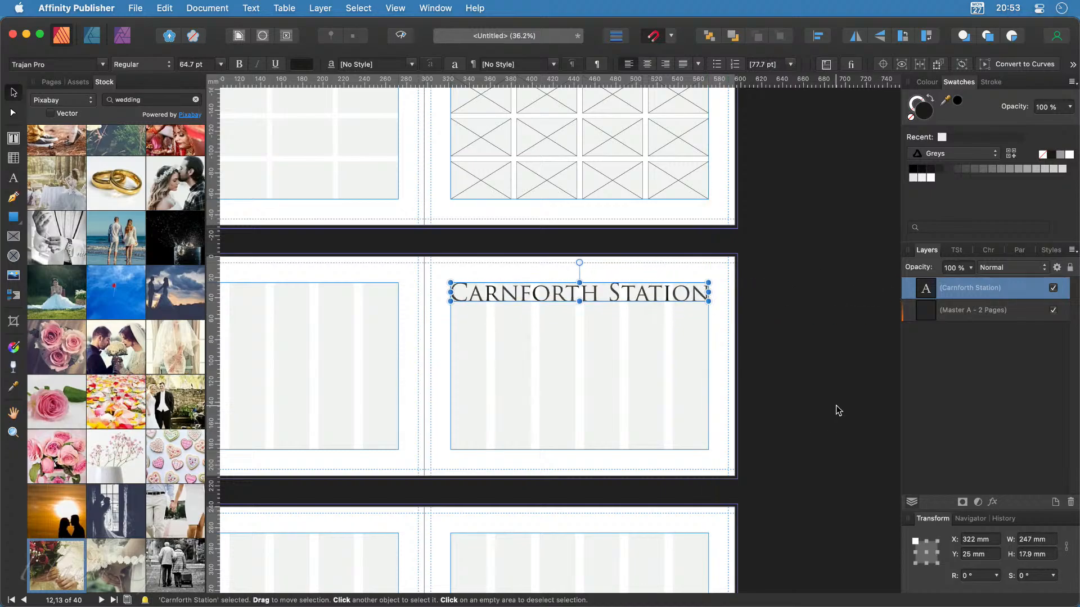
left_click(809, 378)
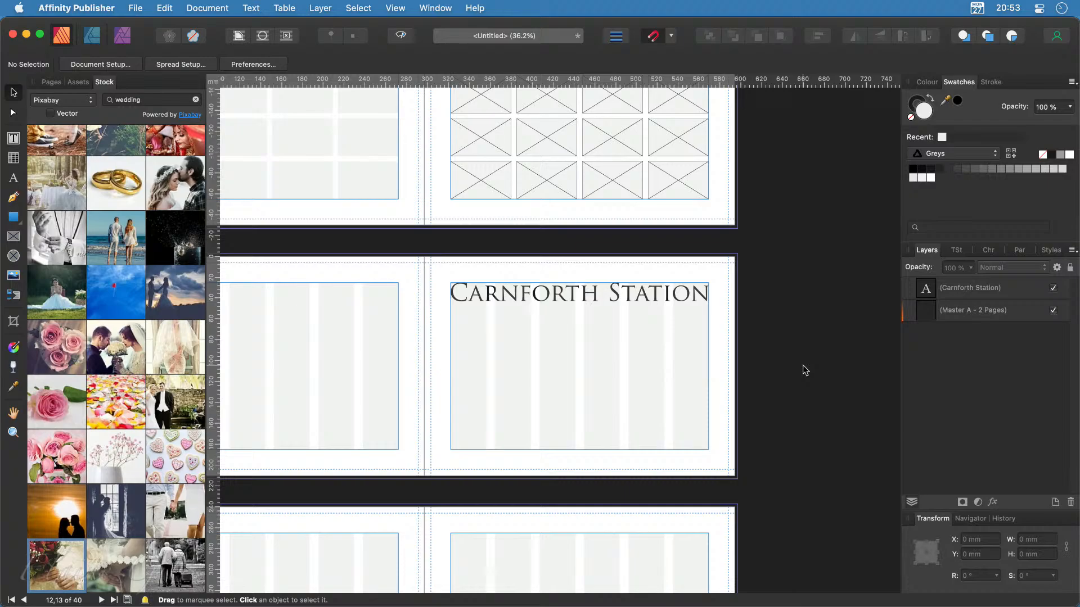
Step: Try splitting the "Carnforth Station" title onto two lines with a paragraph break and with a line break, restoring the single line
left_click(598, 298)
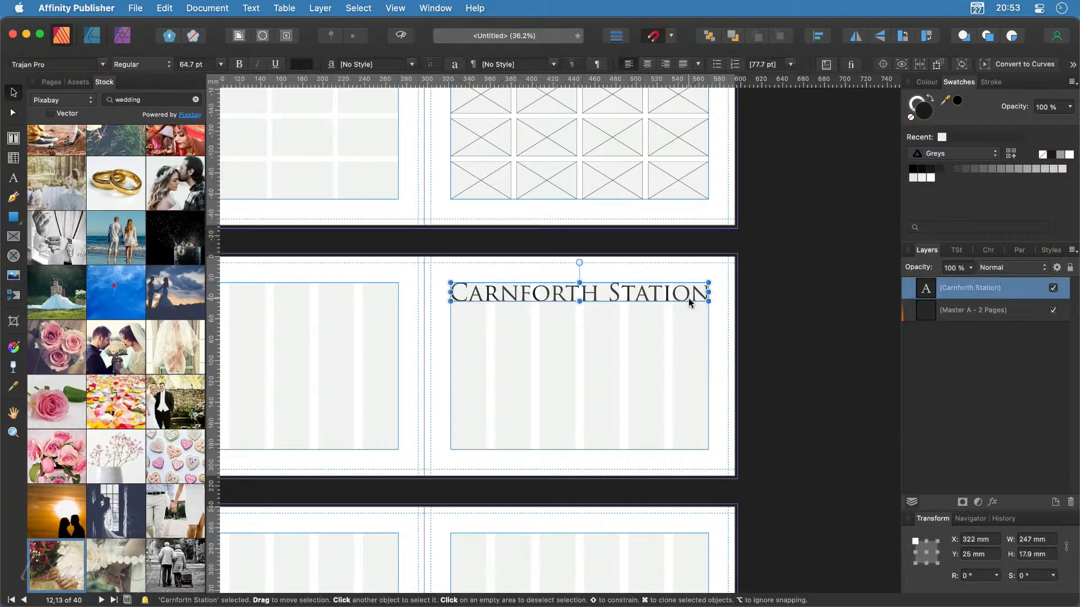
double_click(610, 291)
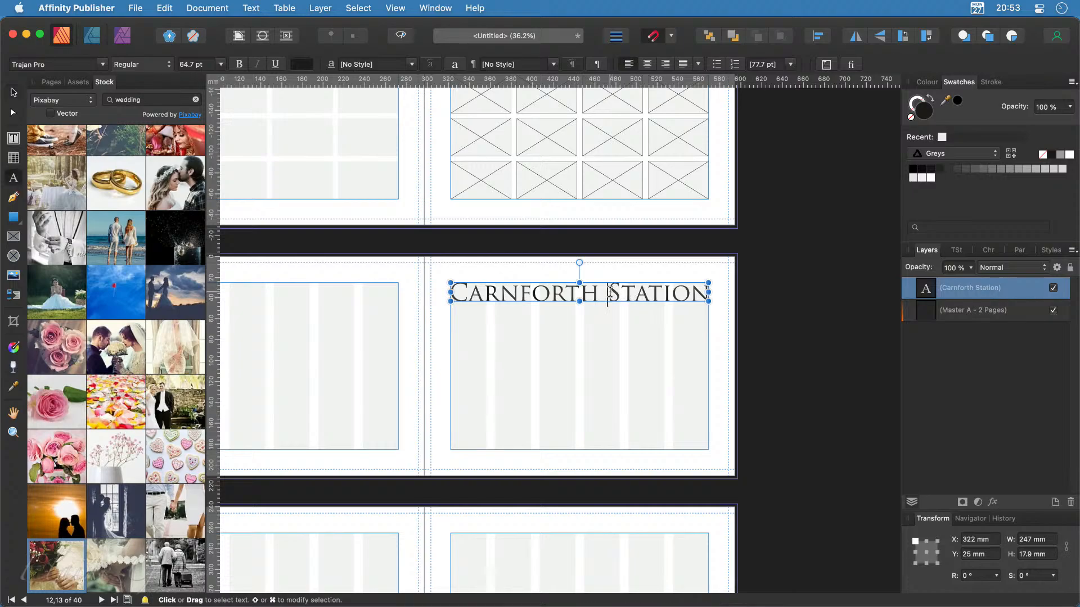
key("BackSpace")
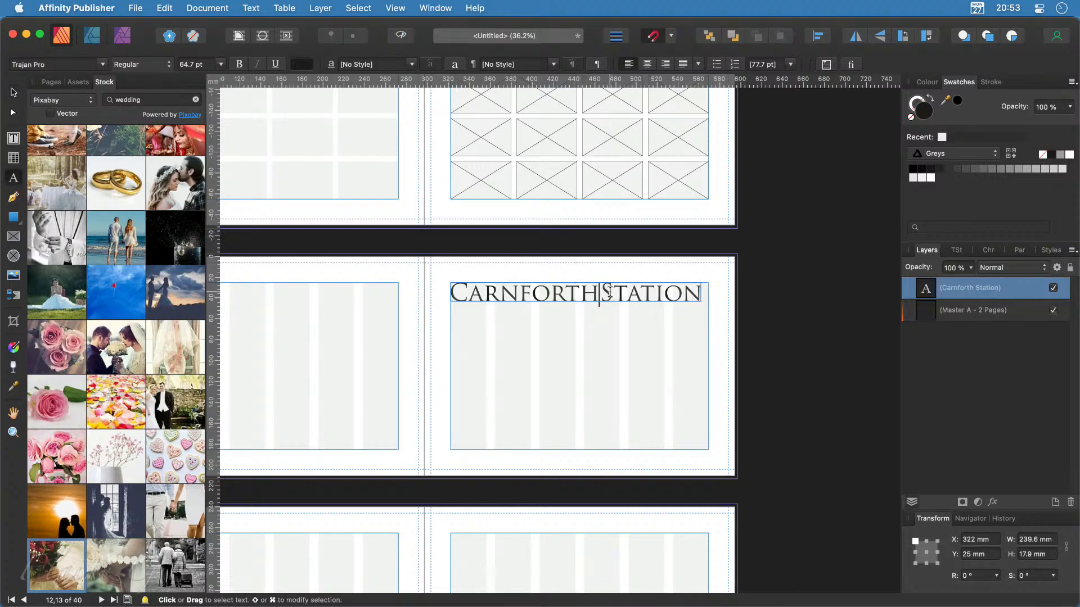
key("Return")
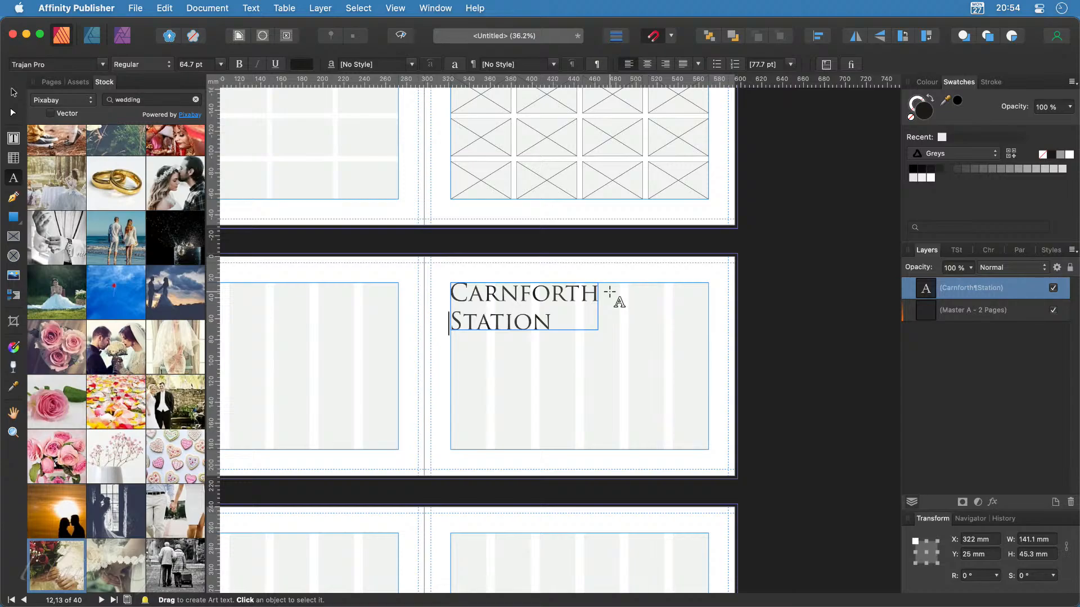
key("BackSpace")
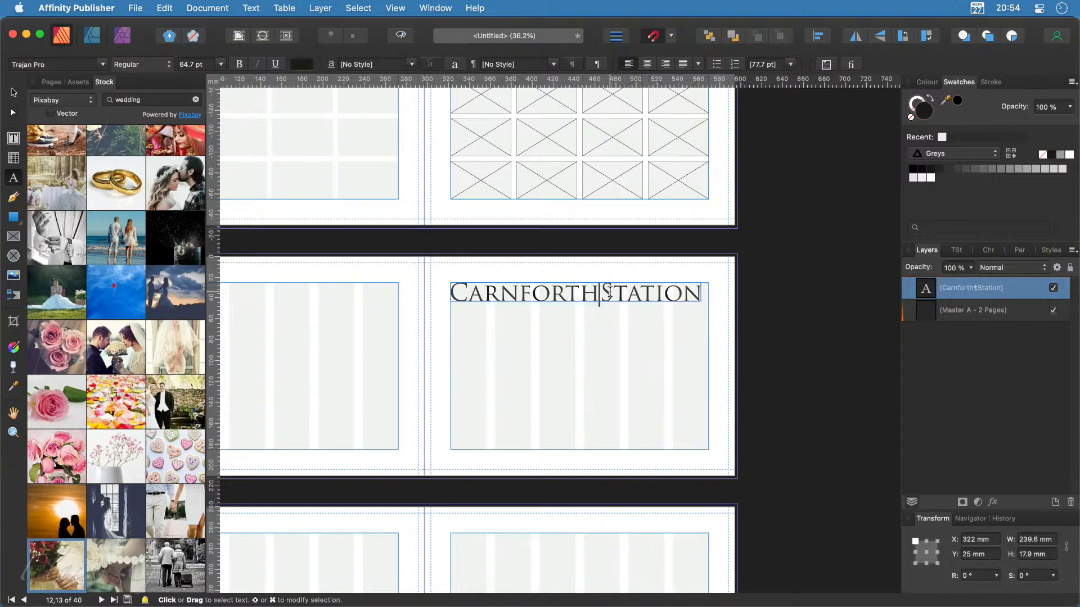
key("Return")
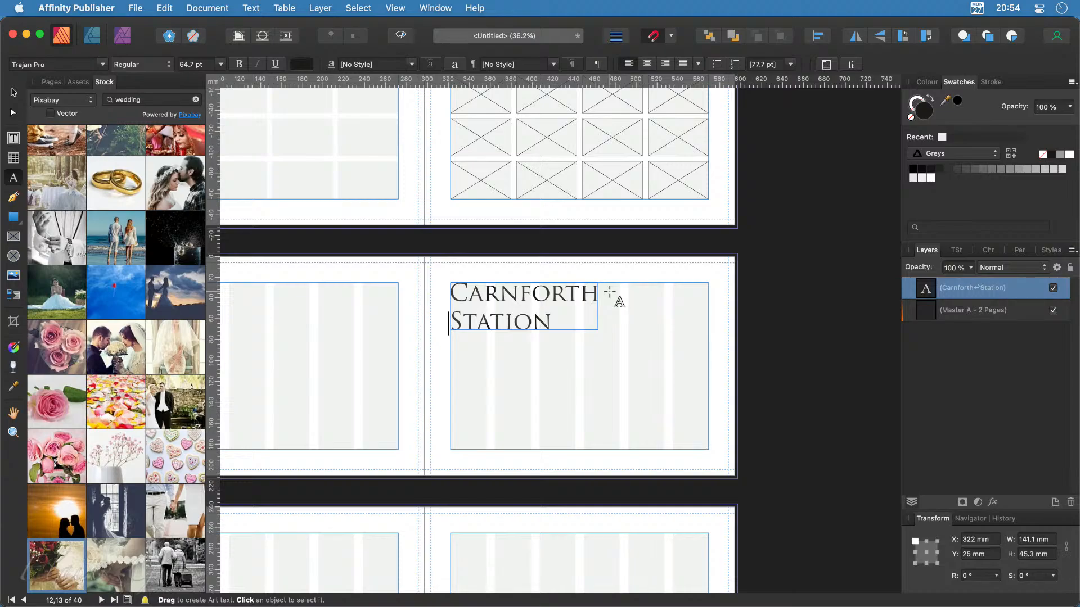
key("BackSpace")
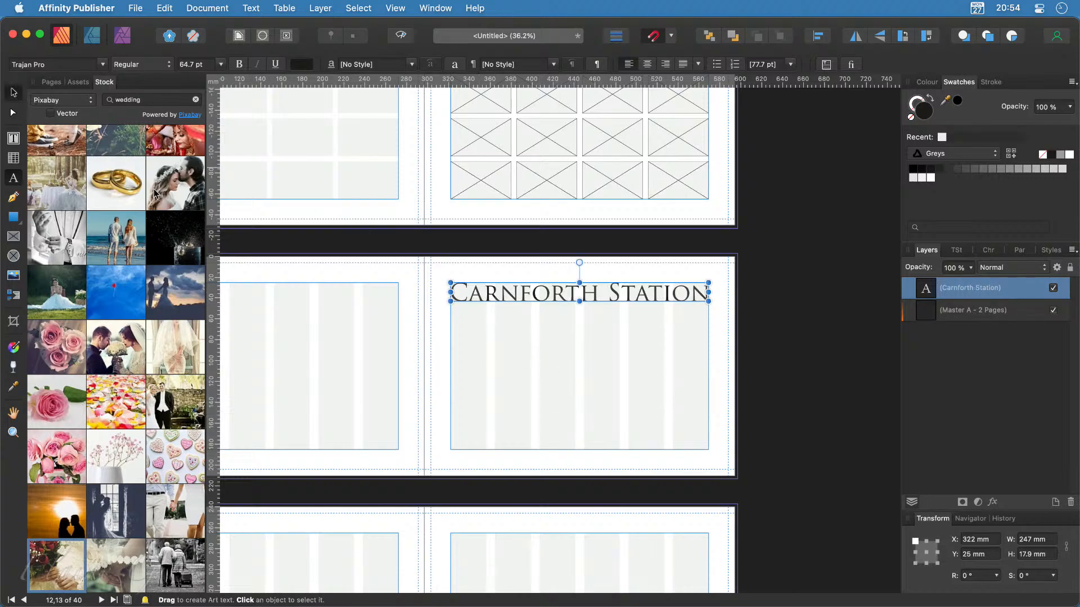
left_click(13, 92)
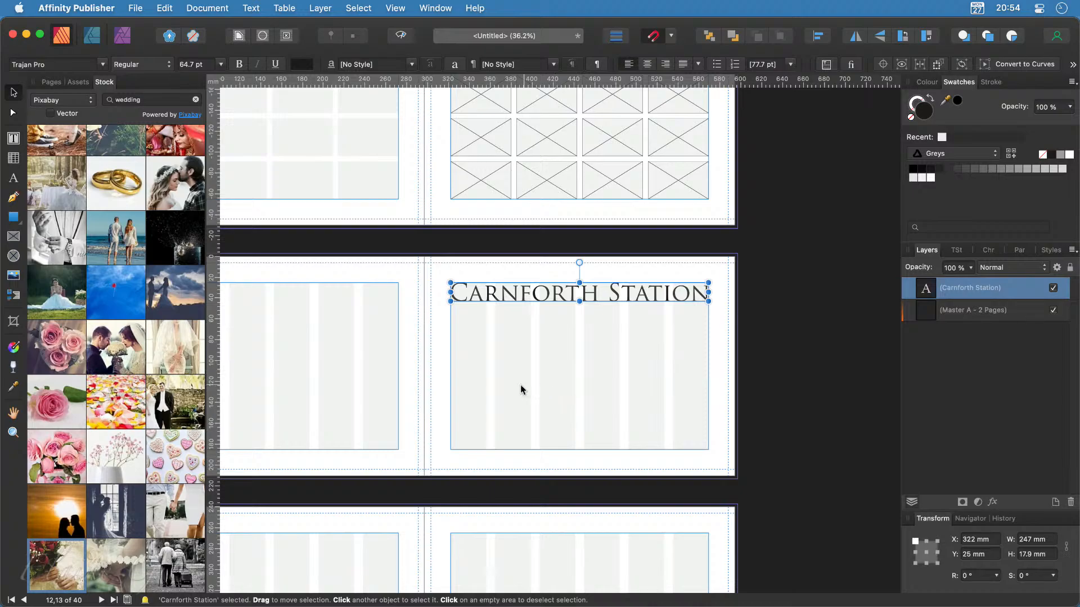
Step: Draw a three-column text frame about 247 × 113 mm below the title, down to the bottom margin, and insert filler text
left_click(13, 140)
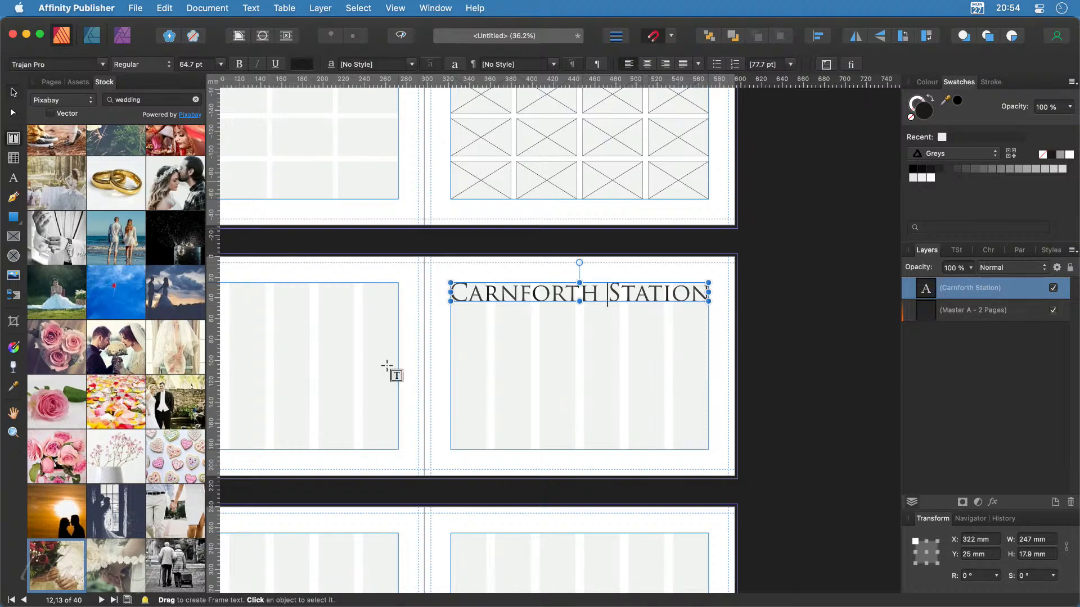
left_click_drag(451, 332, 709, 449)
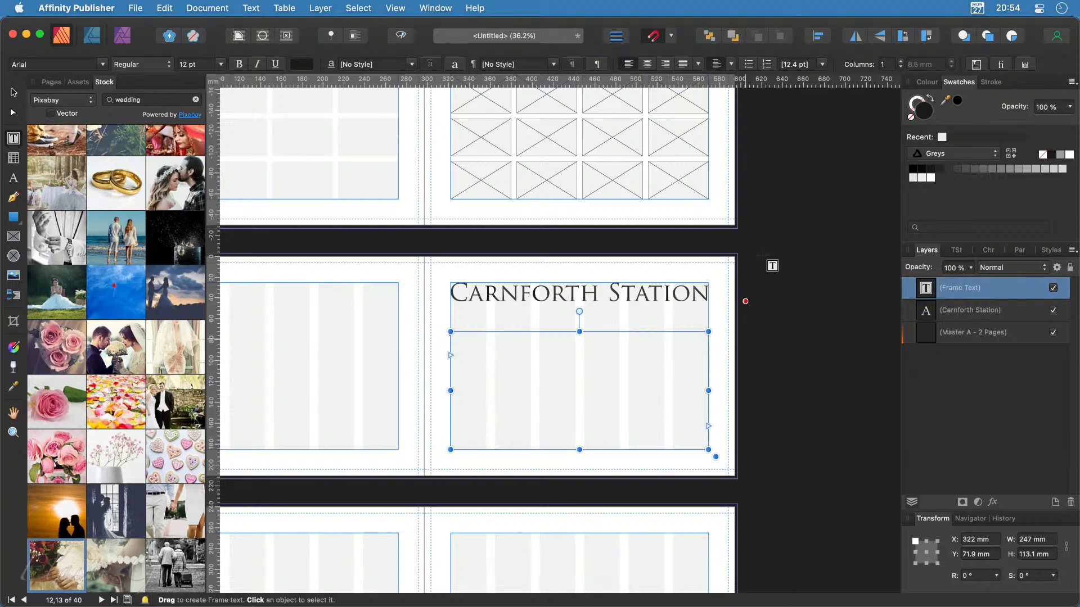
left_click(902, 62)
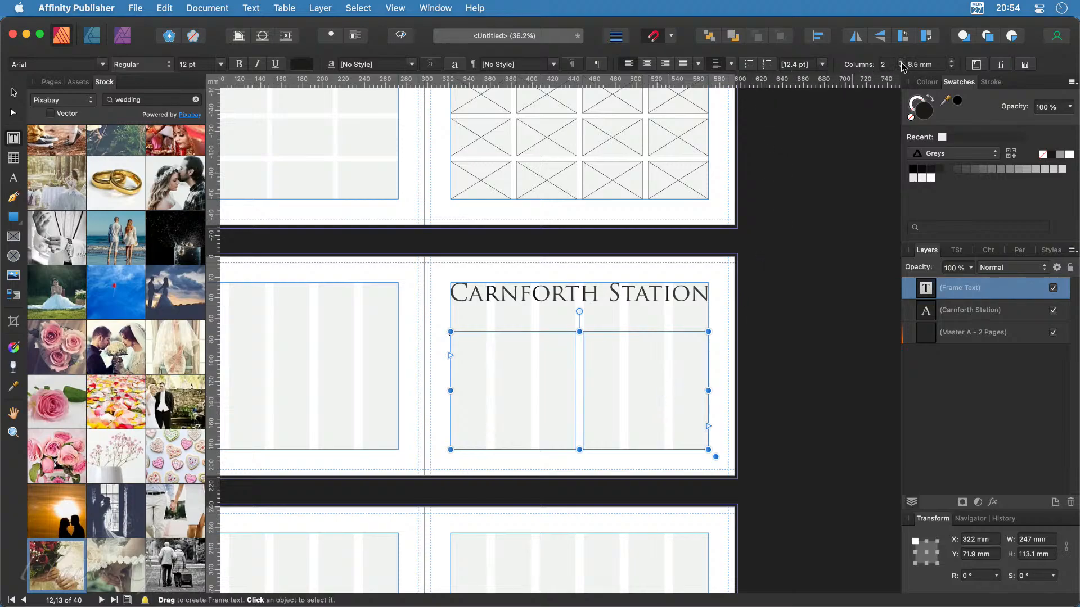
left_click(902, 62)
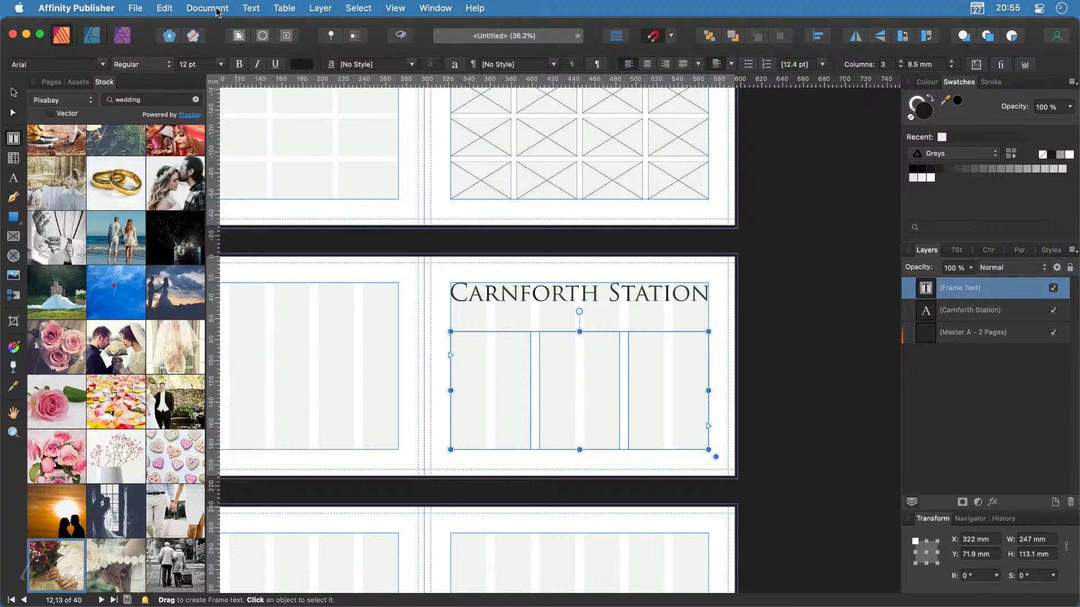
left_click(251, 6)
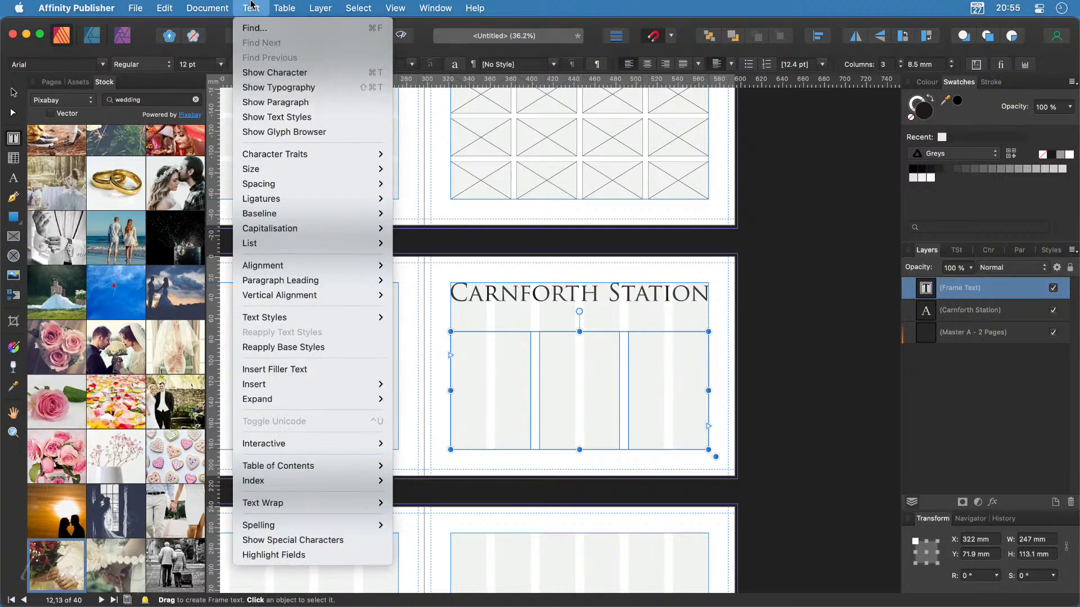
left_click(291, 369)
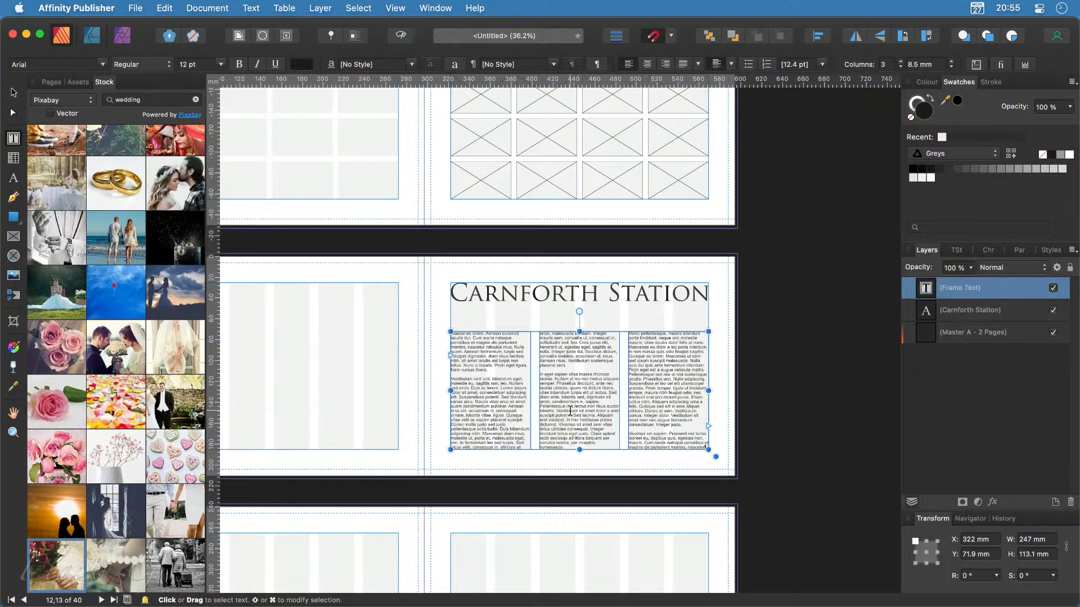
Step: Colour all of the filler text in the three-column frame mid grey from the Greys palette
key("super+a")
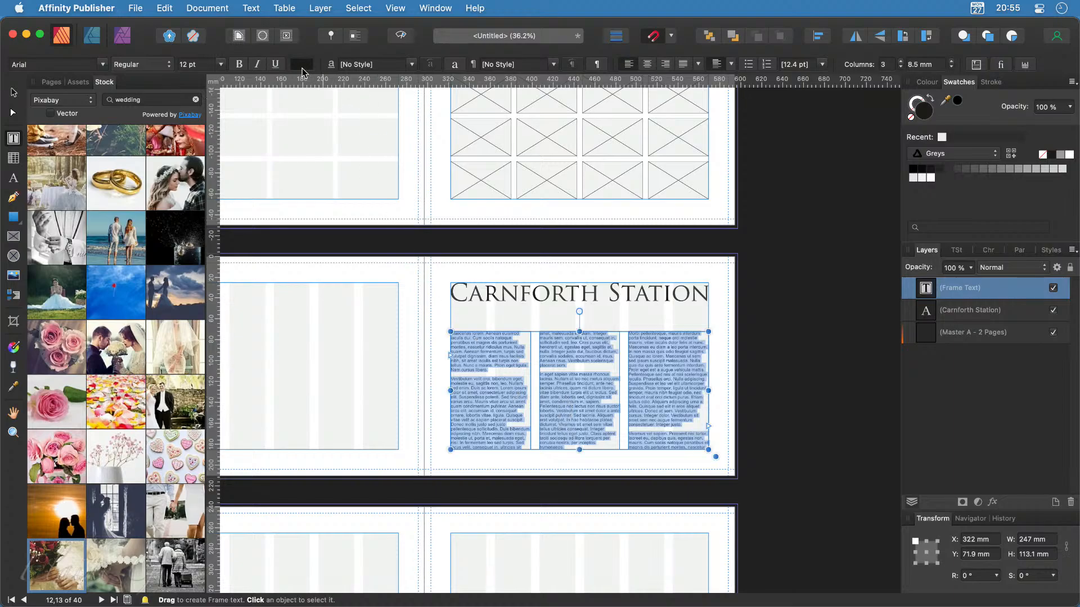
left_click(302, 65)
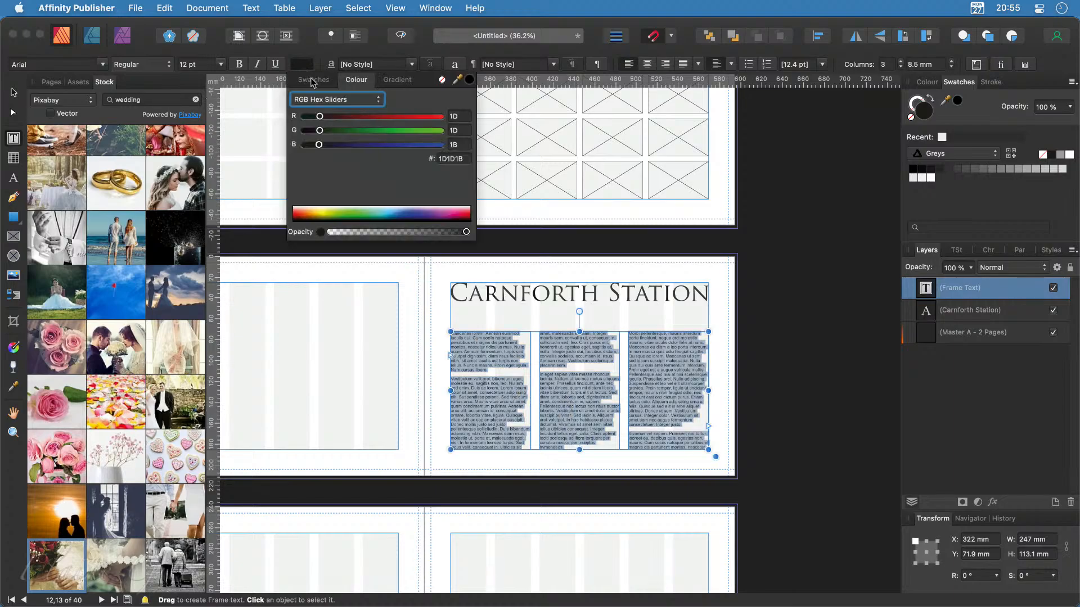
left_click(313, 80)
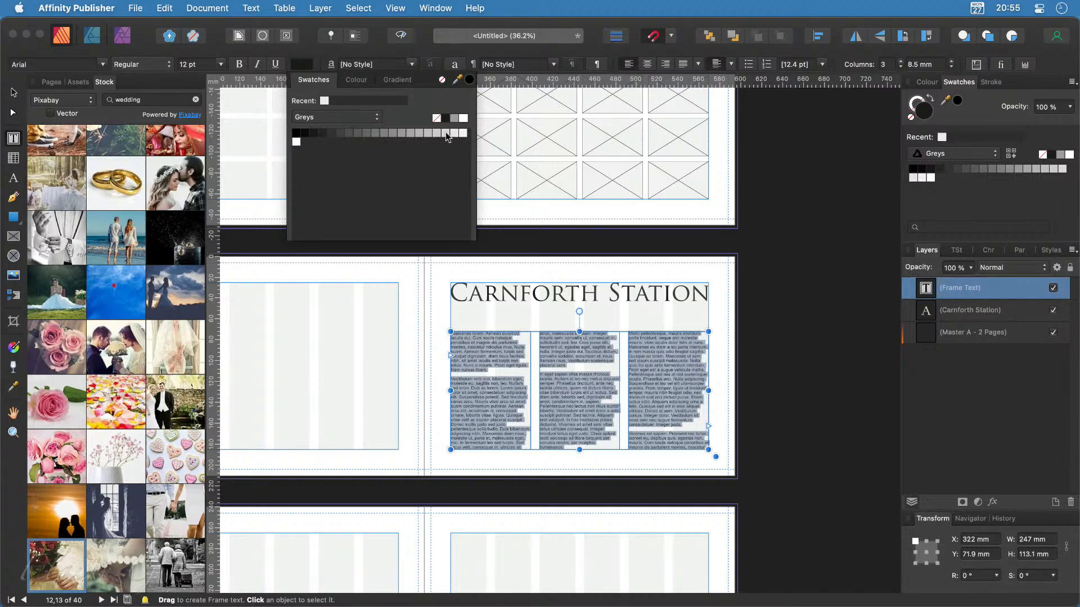
left_click(356, 133)
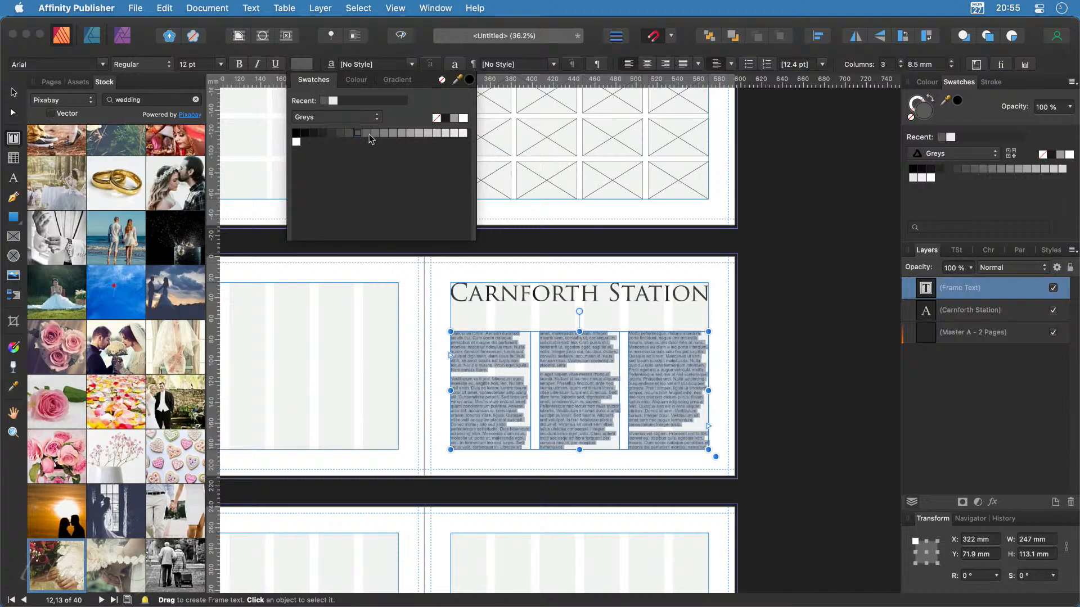
left_click(376, 135)
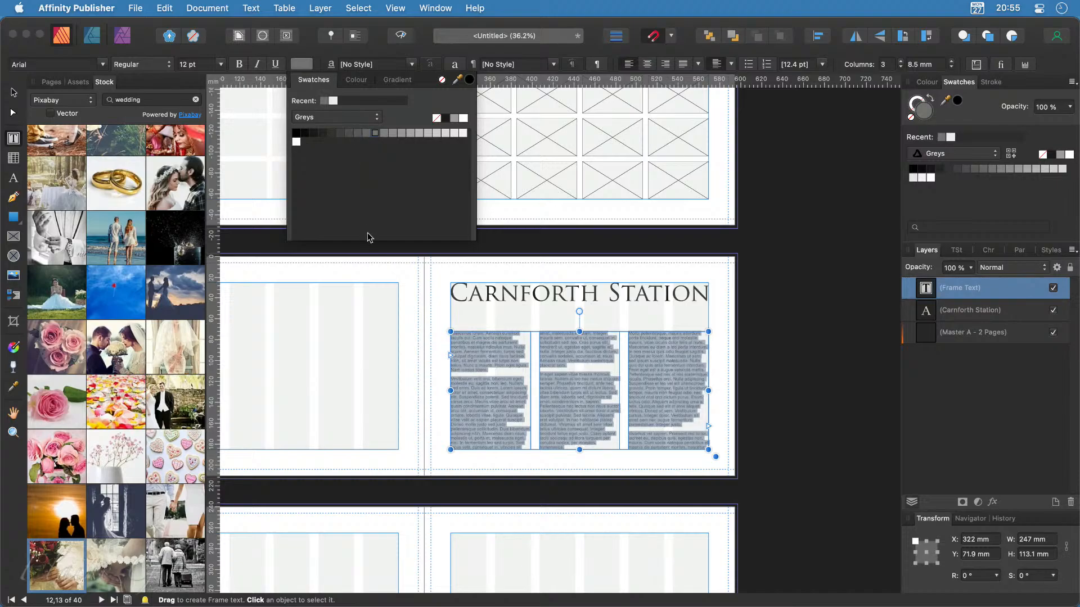
Step: Colour the whole "Carnforth Station" title a dark grey from the Greys palette, slightly darker than the body text
double_click(578, 293)
triple_click(578, 293)
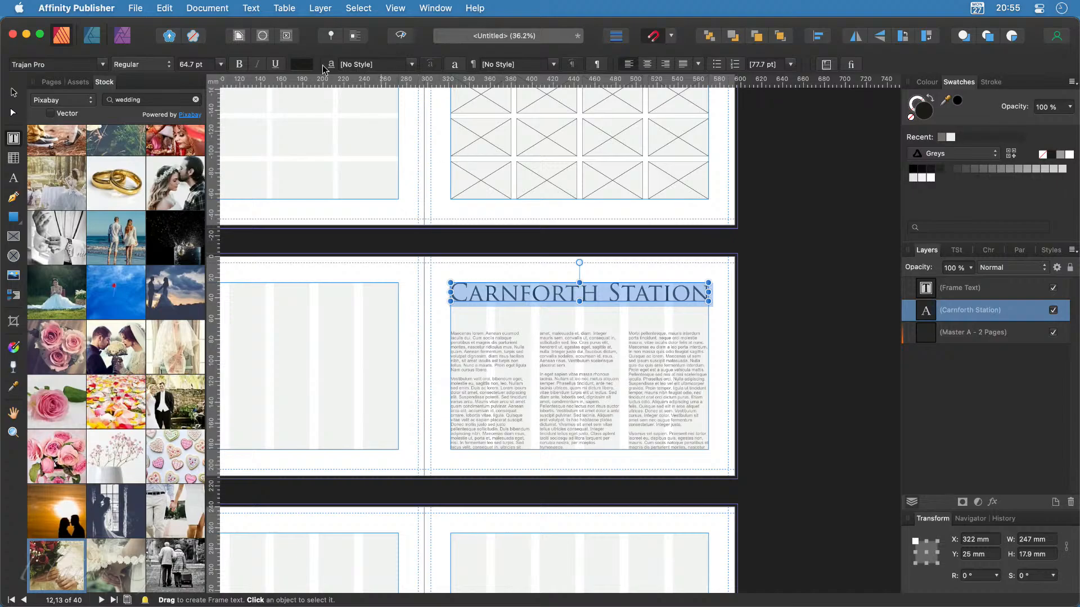
left_click(302, 64)
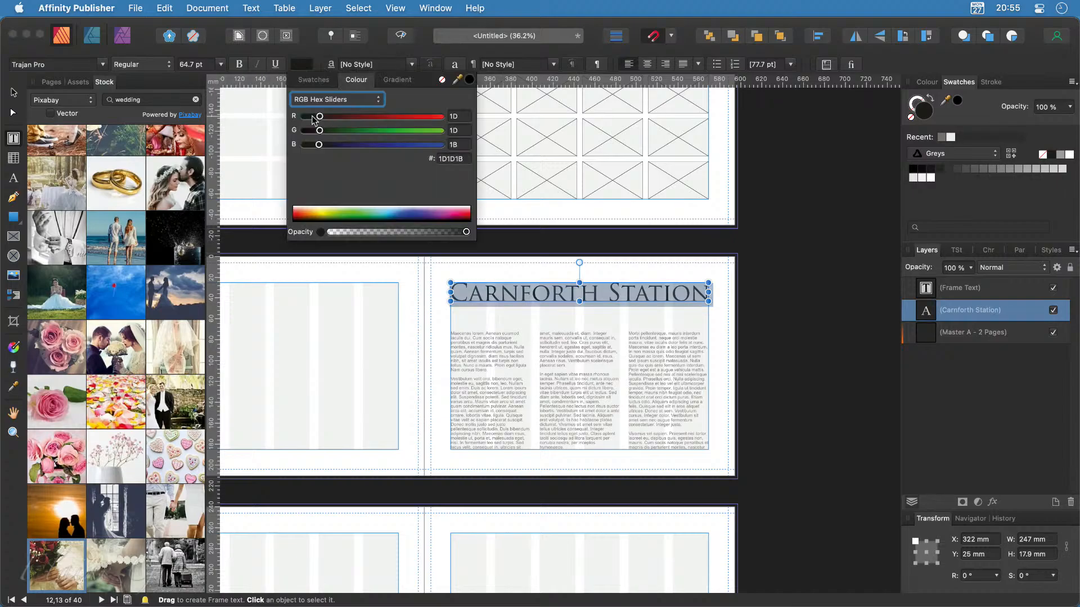
left_click(324, 81)
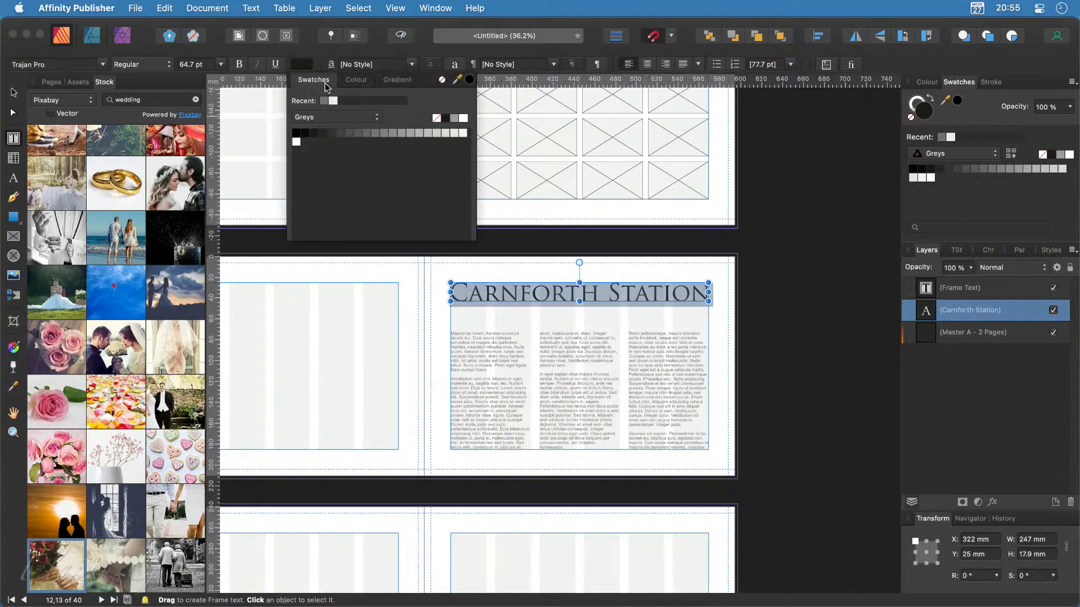
left_click(352, 134)
Step: Change the font of all the filler text in the three-column frame to Times New Roman
left_click(598, 424)
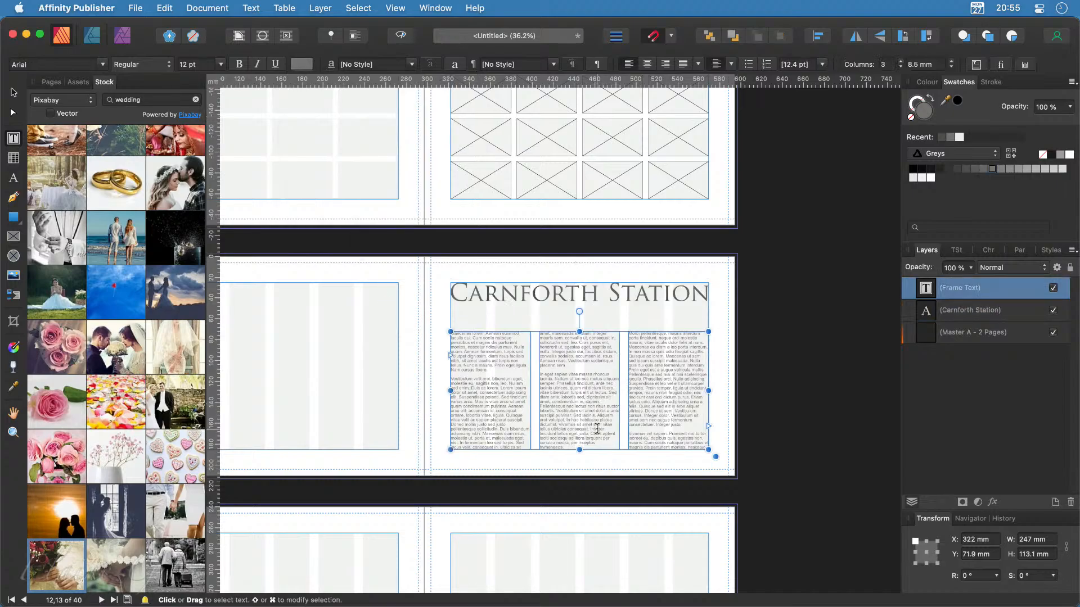
scroll(590, 415, "up", 5)
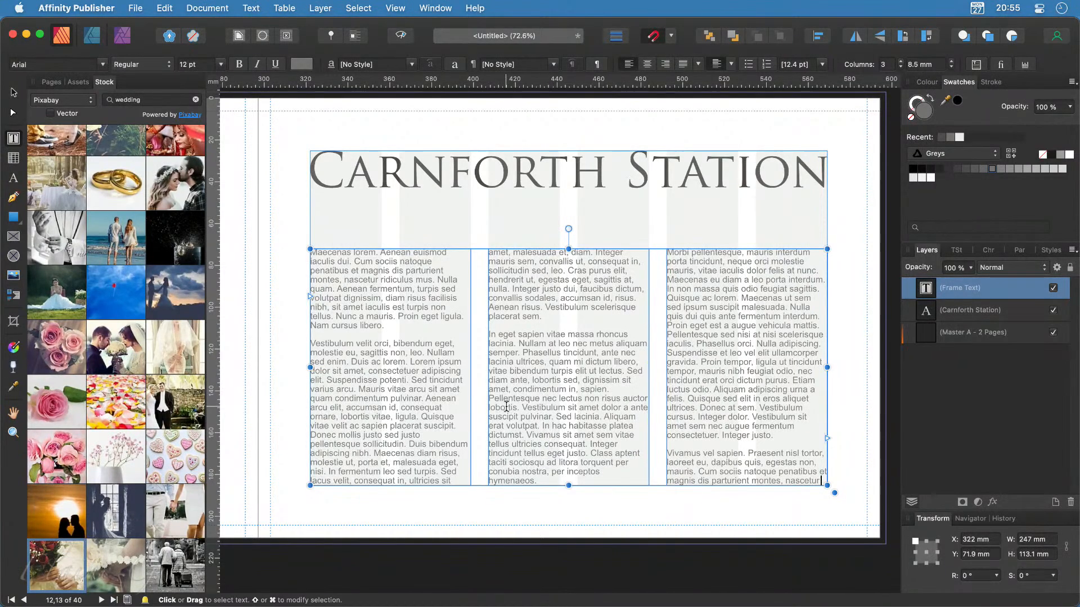
key("super+a")
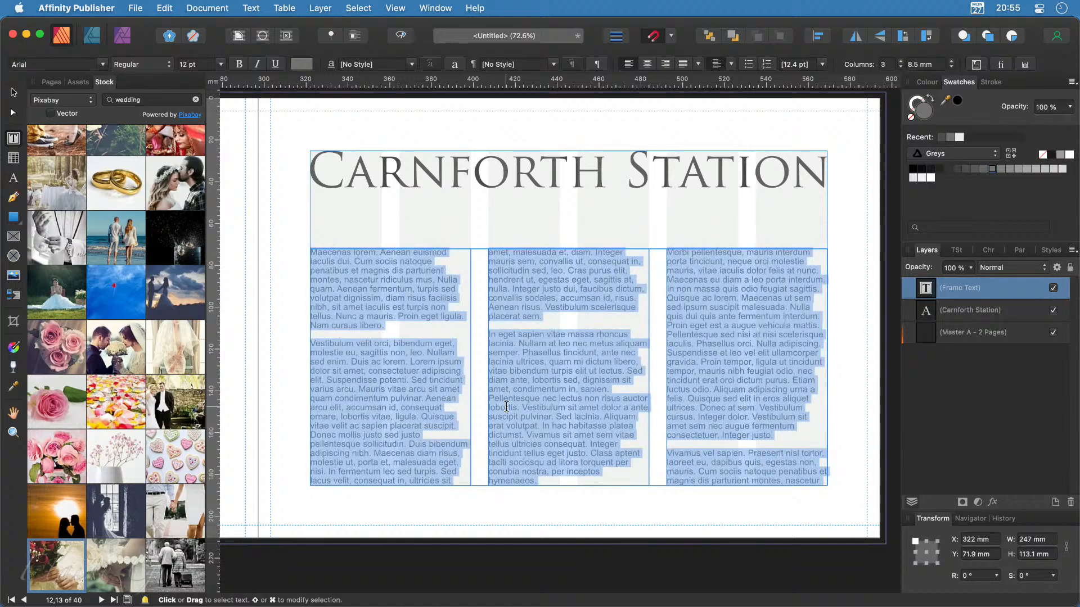
left_click(104, 65)
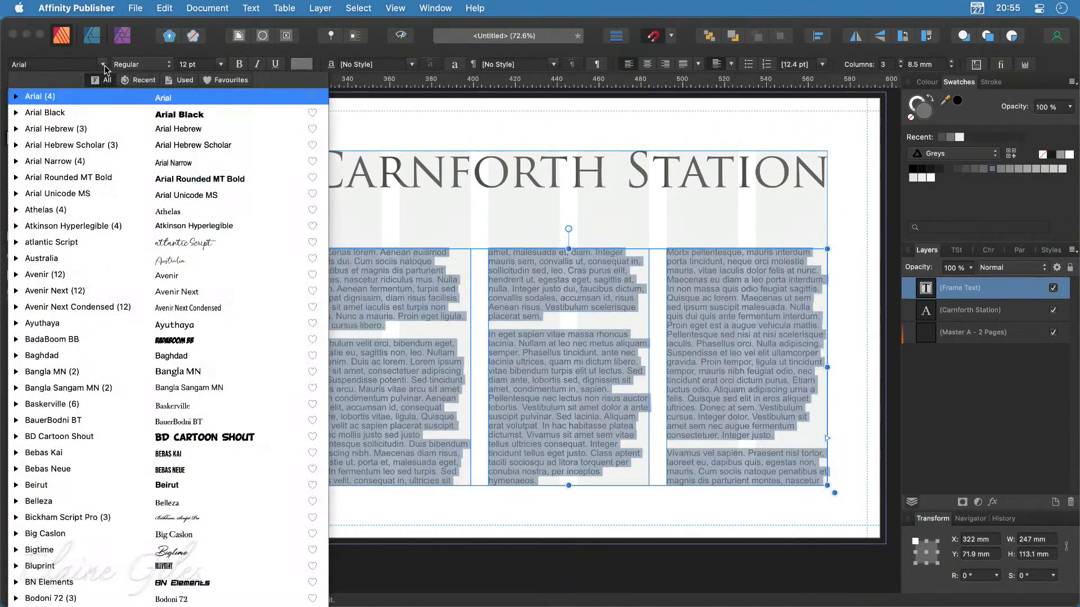
type("time")
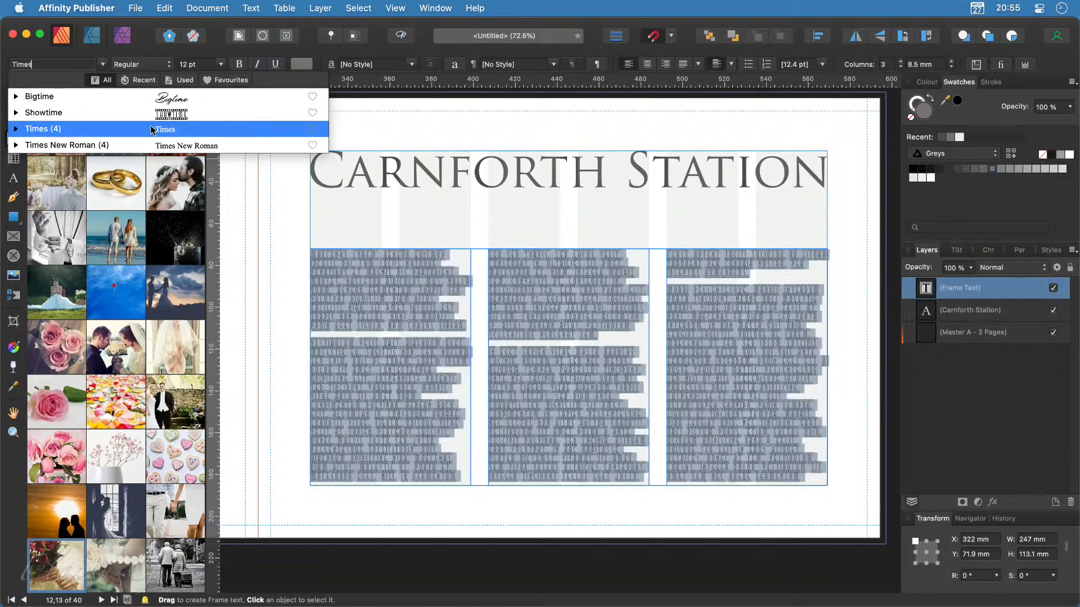
left_click(158, 148)
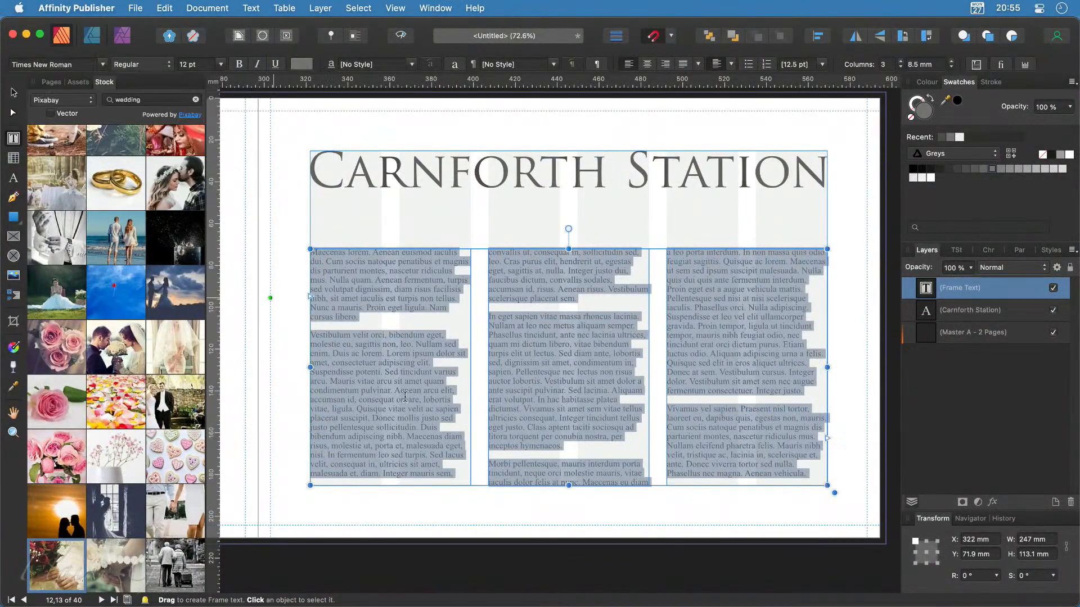
left_click(588, 472)
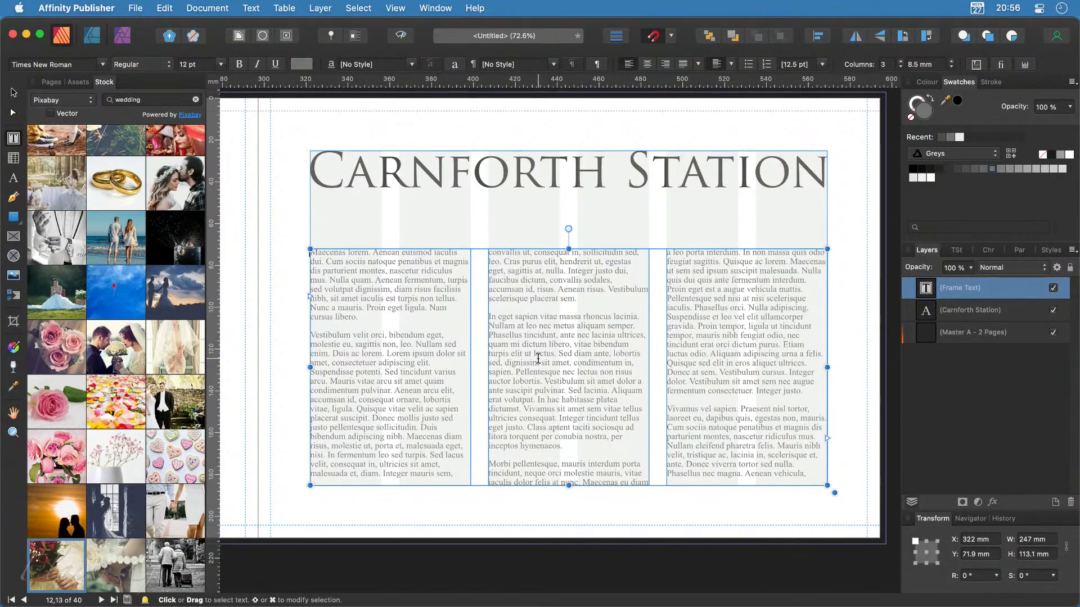
Step: Edit the Base text style and set its font family to Times New Roman
left_click(957, 253)
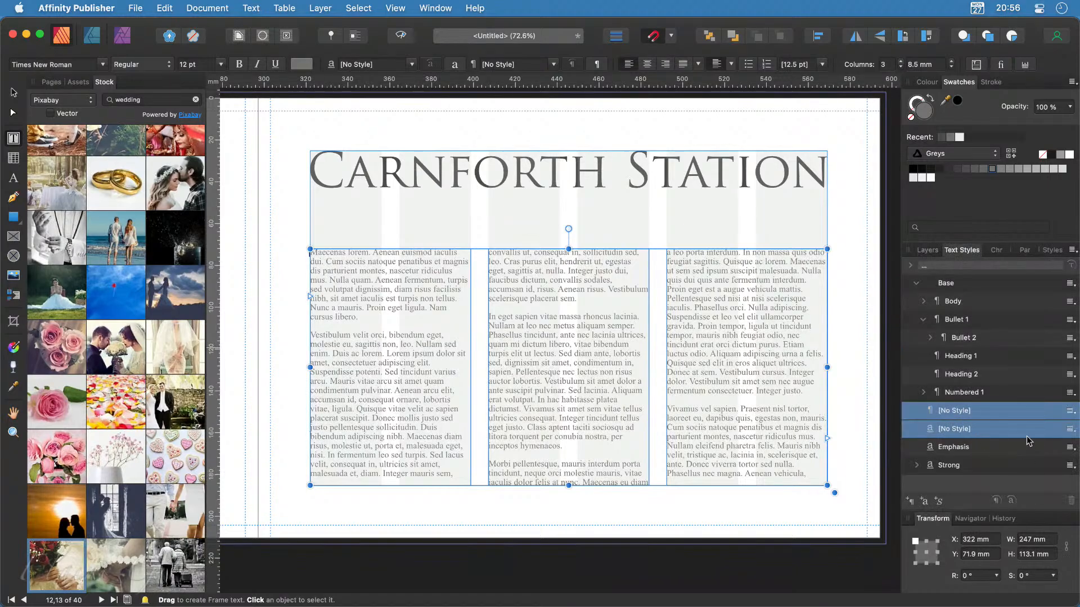
right_click(970, 287)
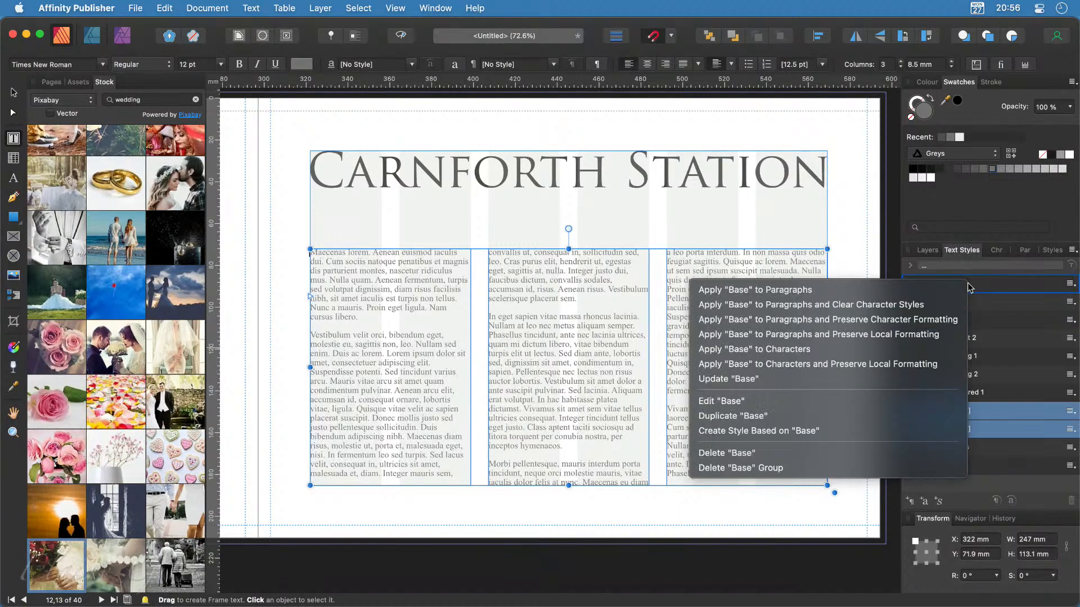
left_click(825, 401)
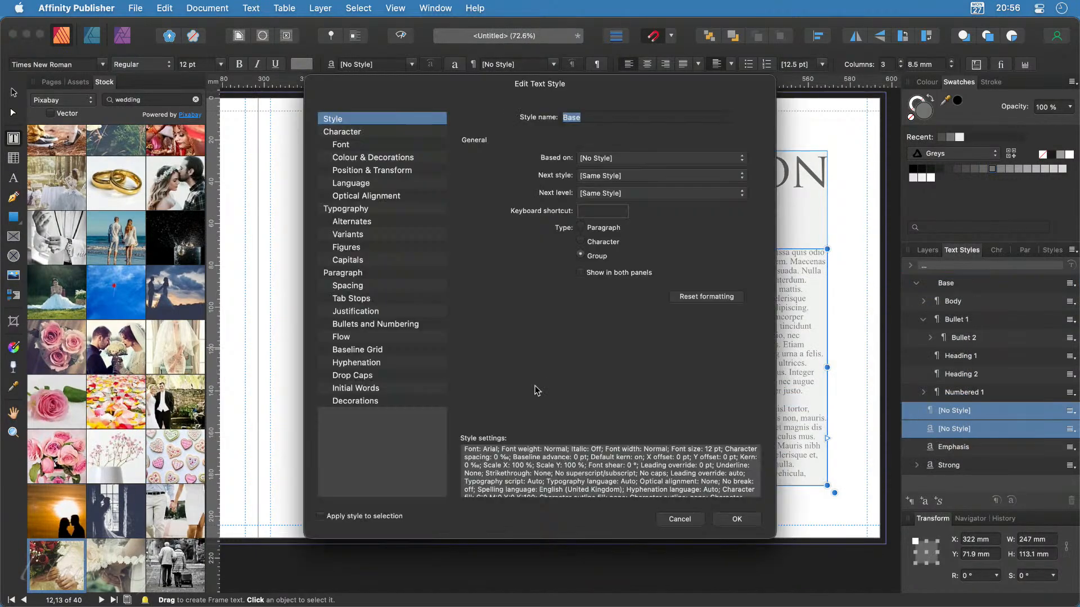
left_click(363, 145)
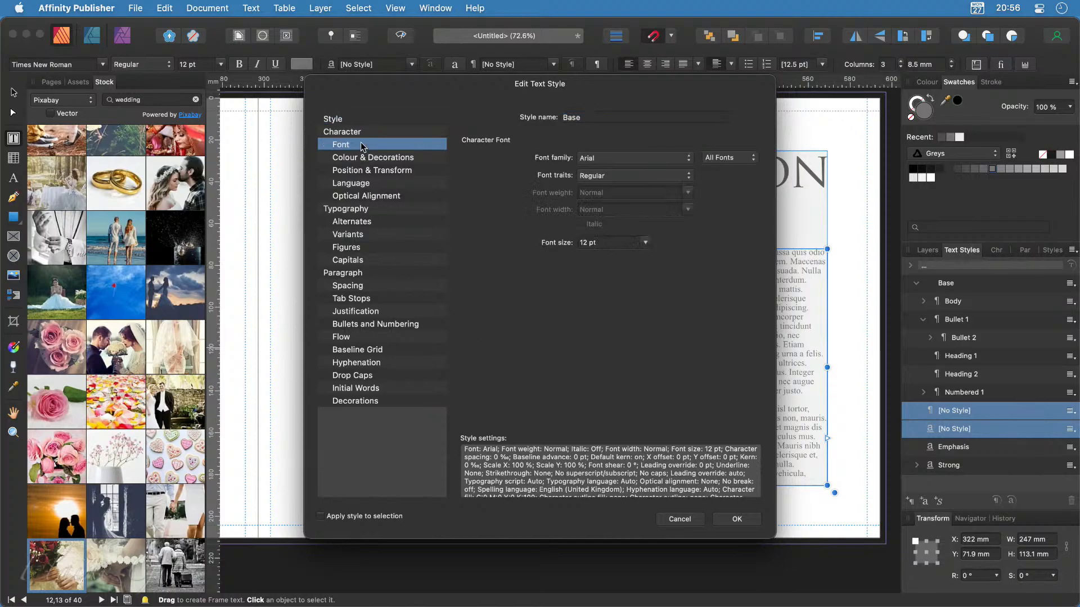
left_click(624, 160)
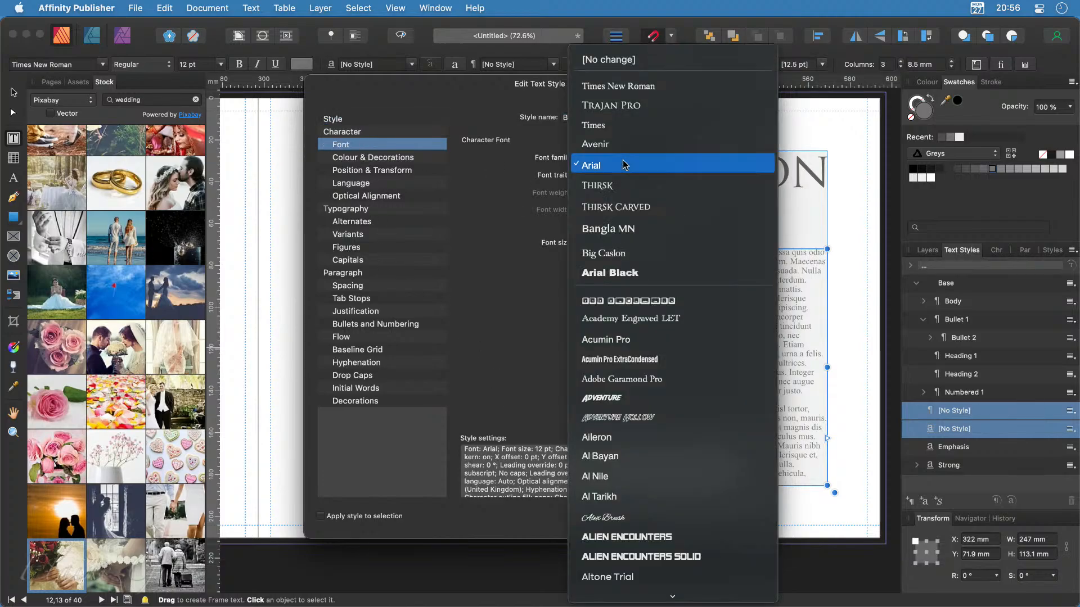
left_click(632, 90)
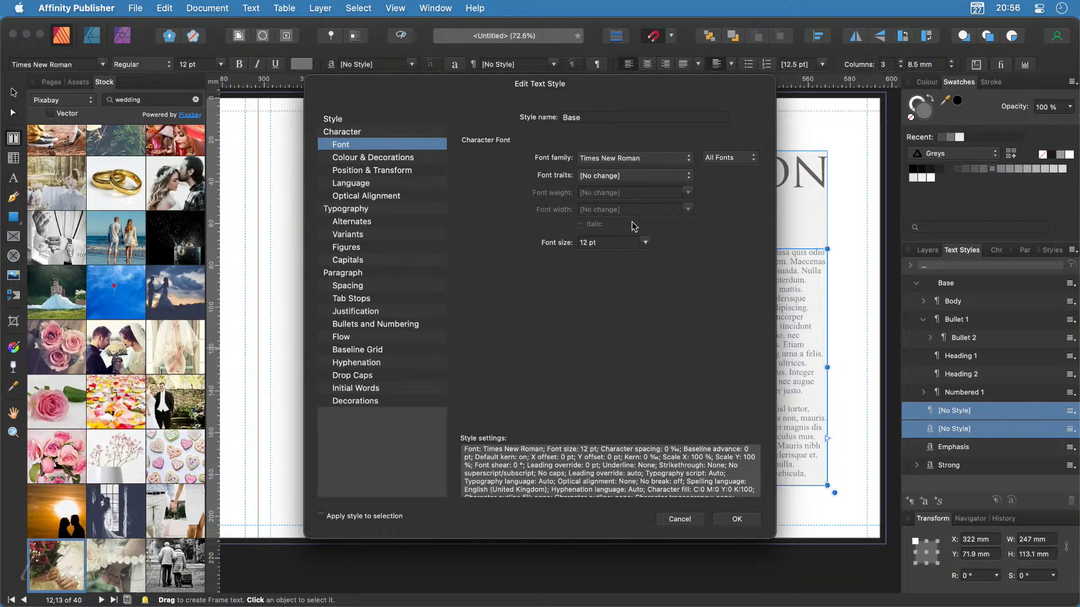
Step: Set the Base style's text fill to a mid grey from the Greys palette and save the style
left_click(369, 160)
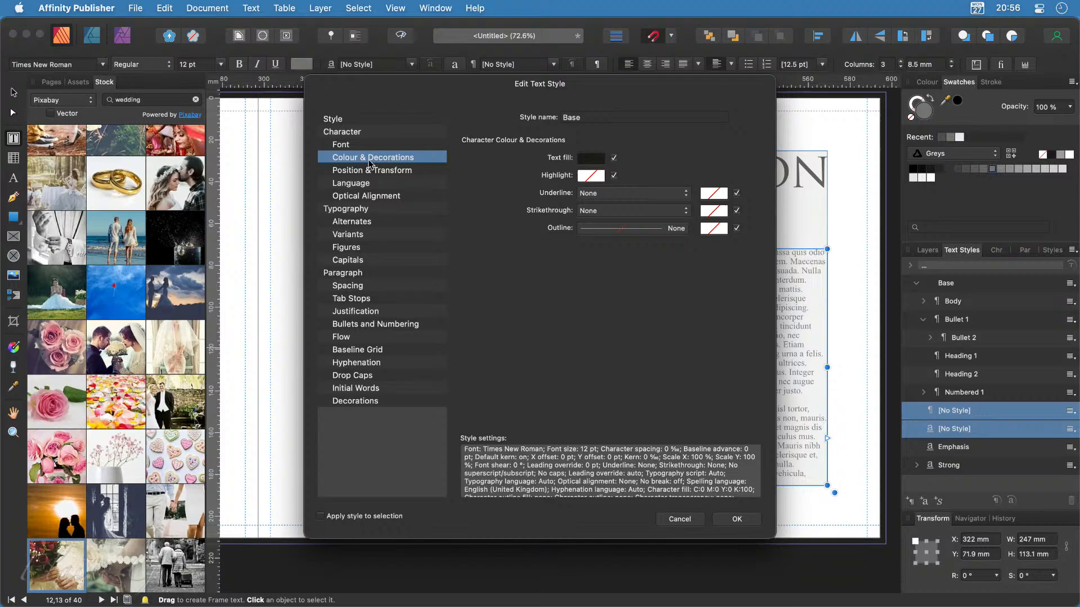
left_click(597, 160)
left_click(610, 178)
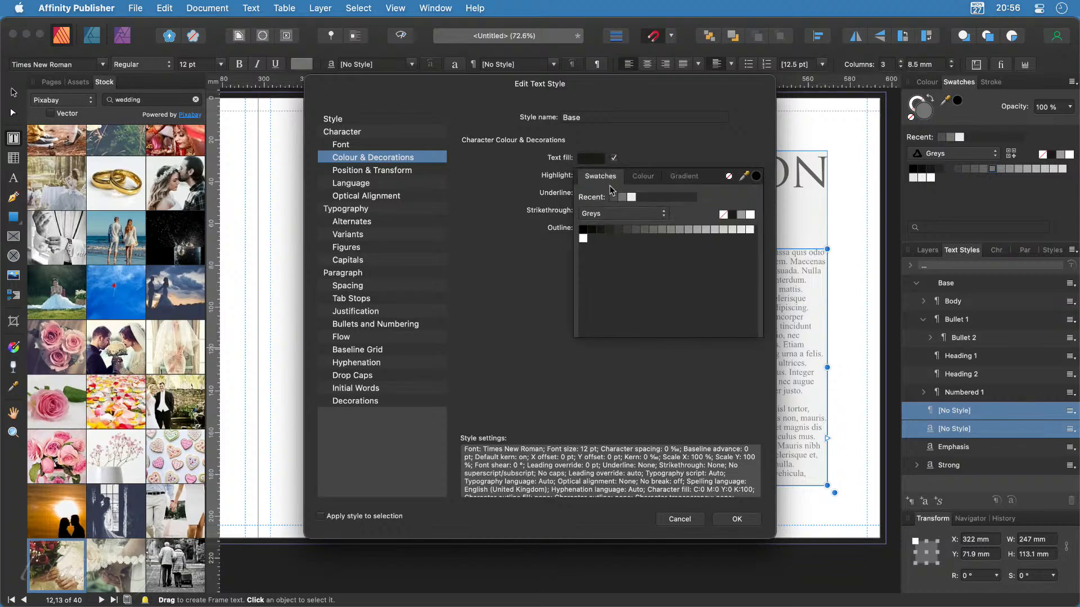
left_click(637, 230)
left_click(737, 519)
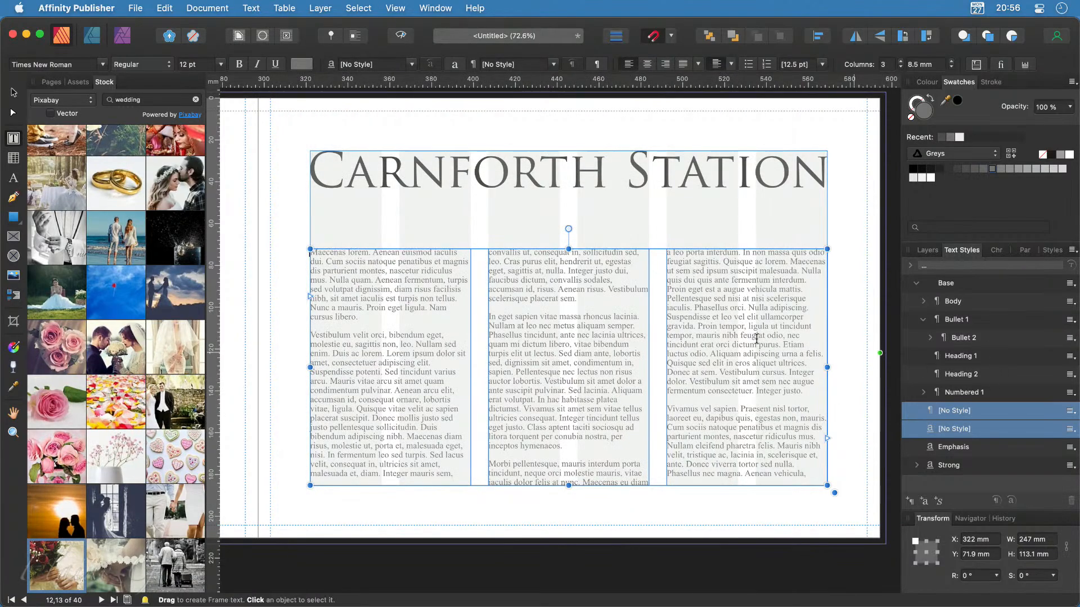
Step: Apply the Body paragraph style to all the filler text in the three-column frame
key("super+a")
key("Right")
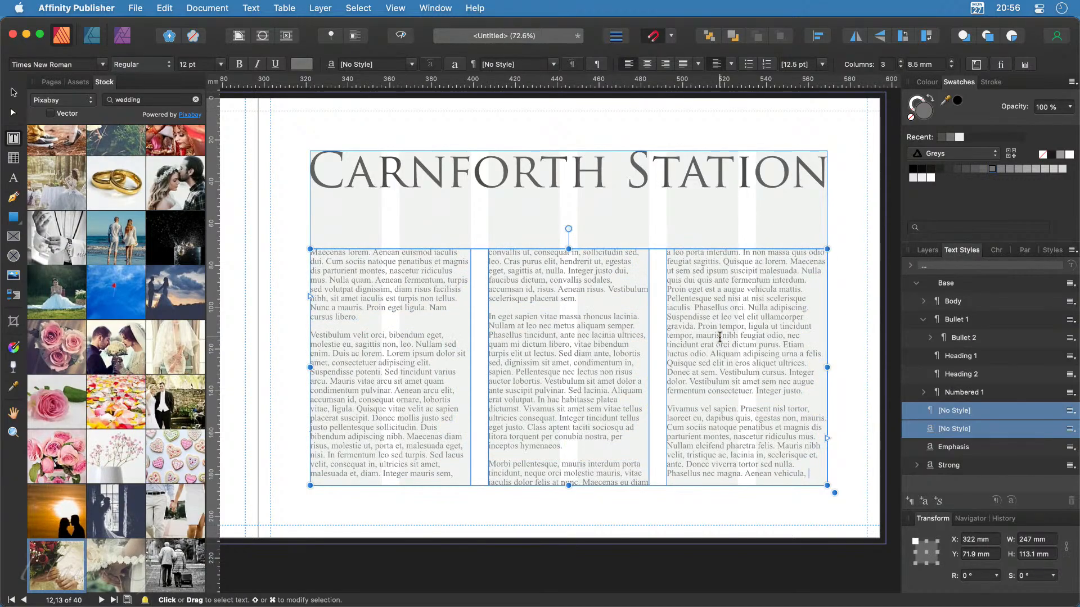
key("super+a")
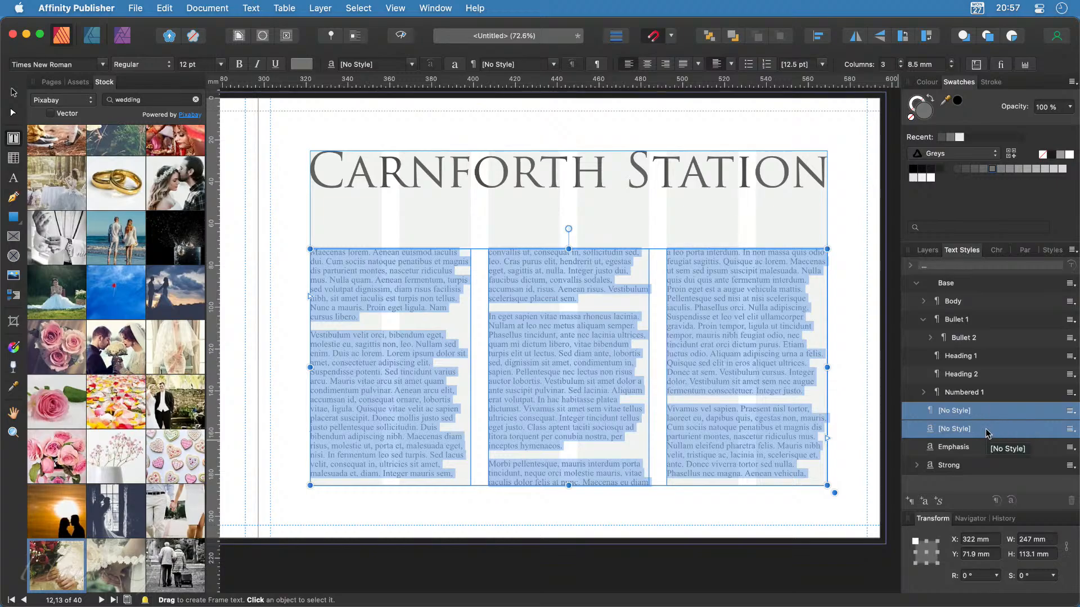
left_click(981, 306)
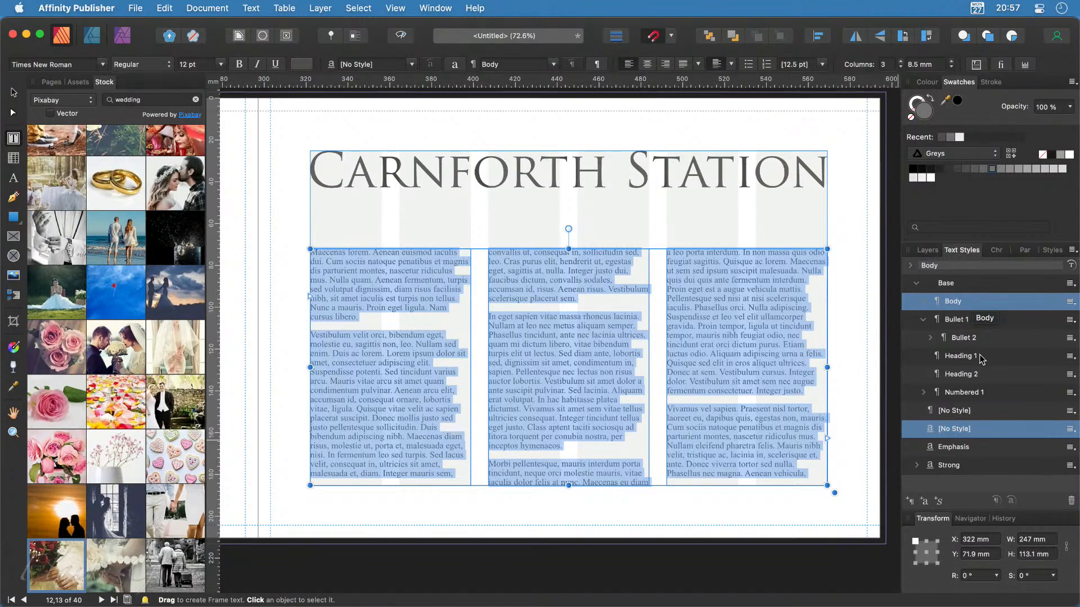
Step: Review the column-based picture layouts on the earlier spreads, going back to the page with the hands and beach photos
triple_click(578, 177)
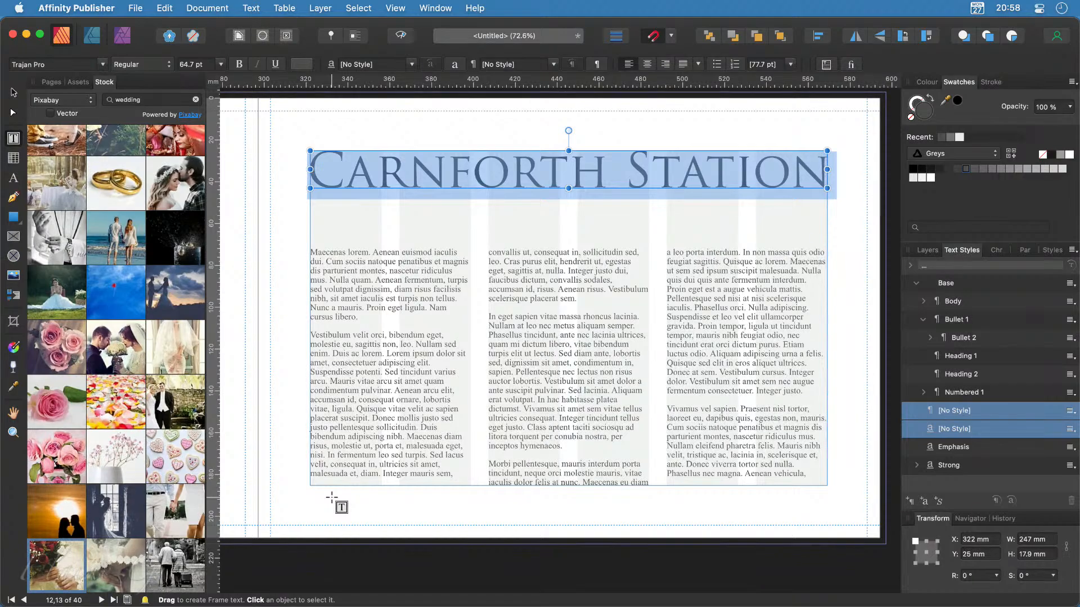
scroll(332, 498, "up", 10)
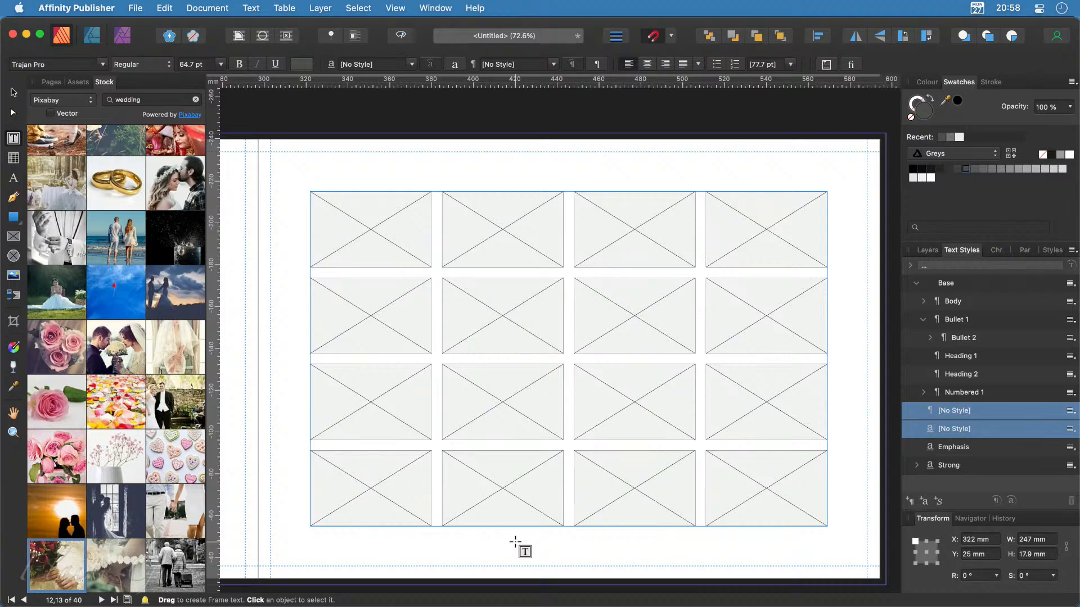
scroll(515, 543, "up", 10)
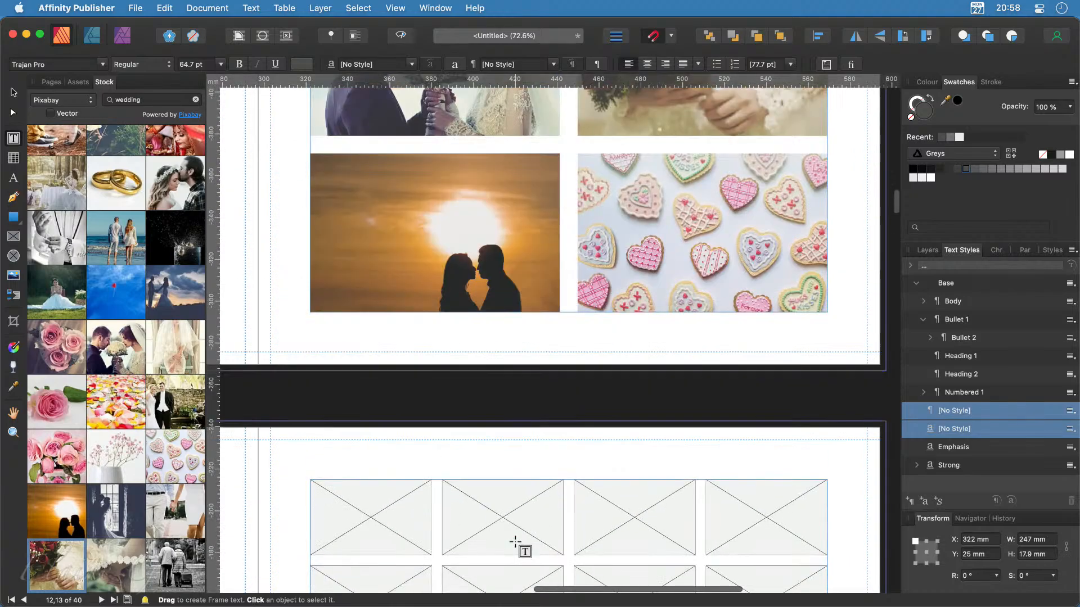
scroll(516, 543, "up", 10)
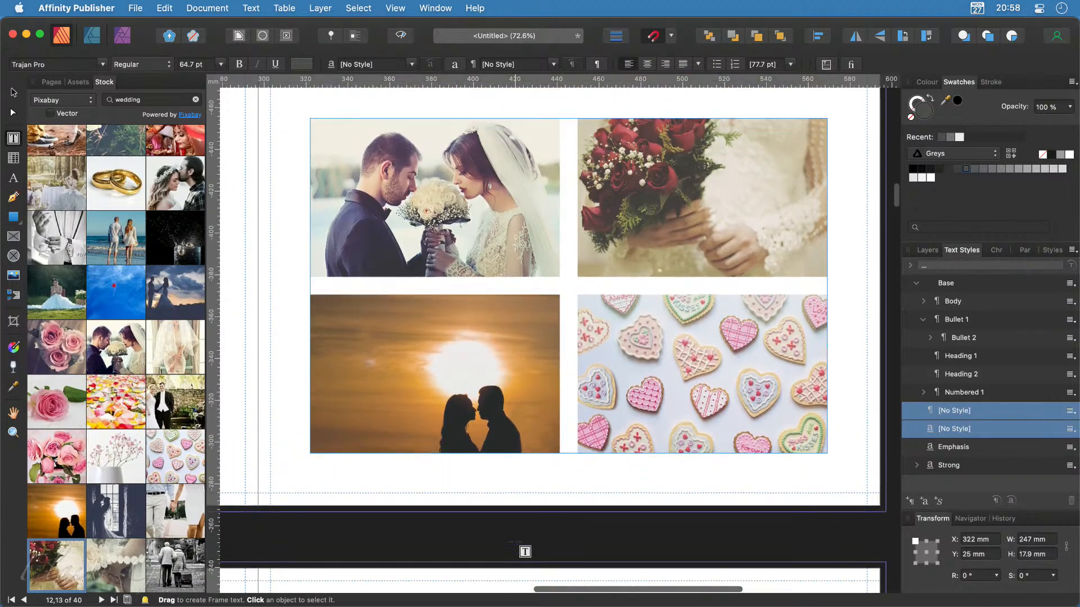
scroll(515, 542, "up", 10)
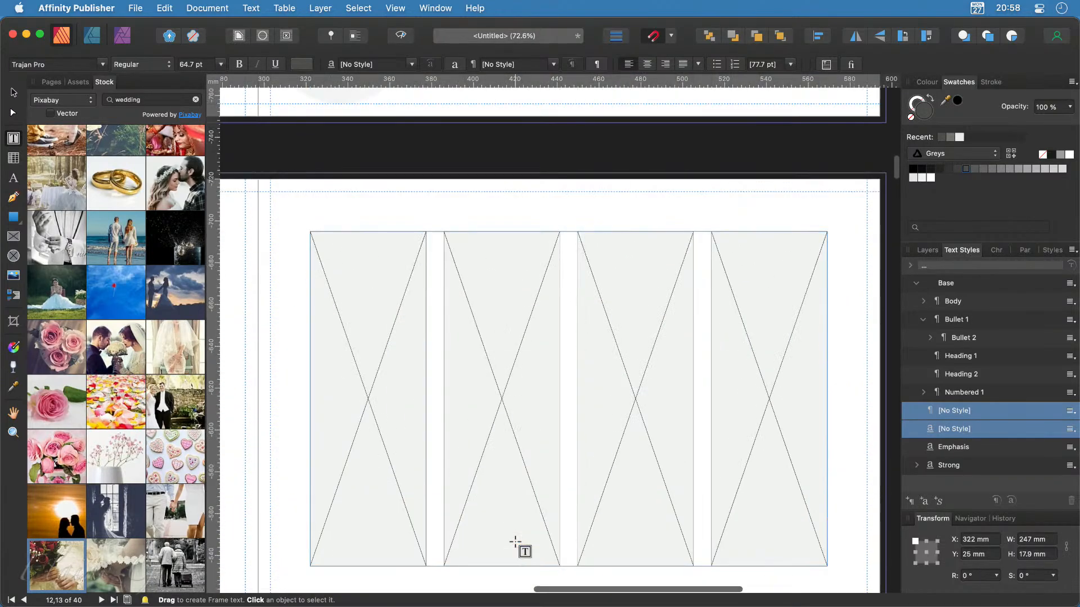
scroll(515, 541, "up", 3)
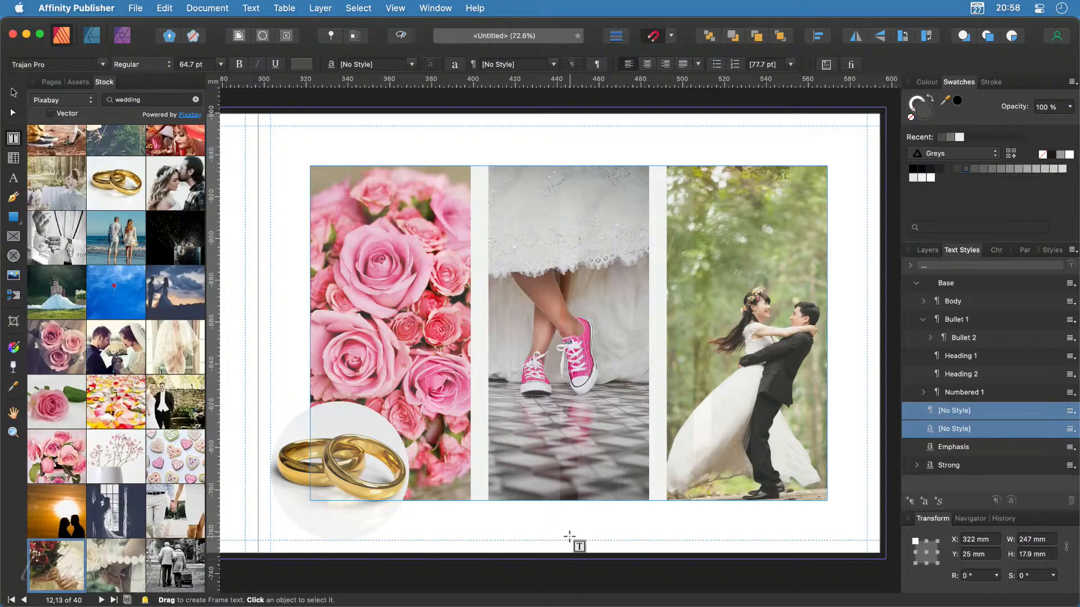
scroll(569, 536, "down", 20)
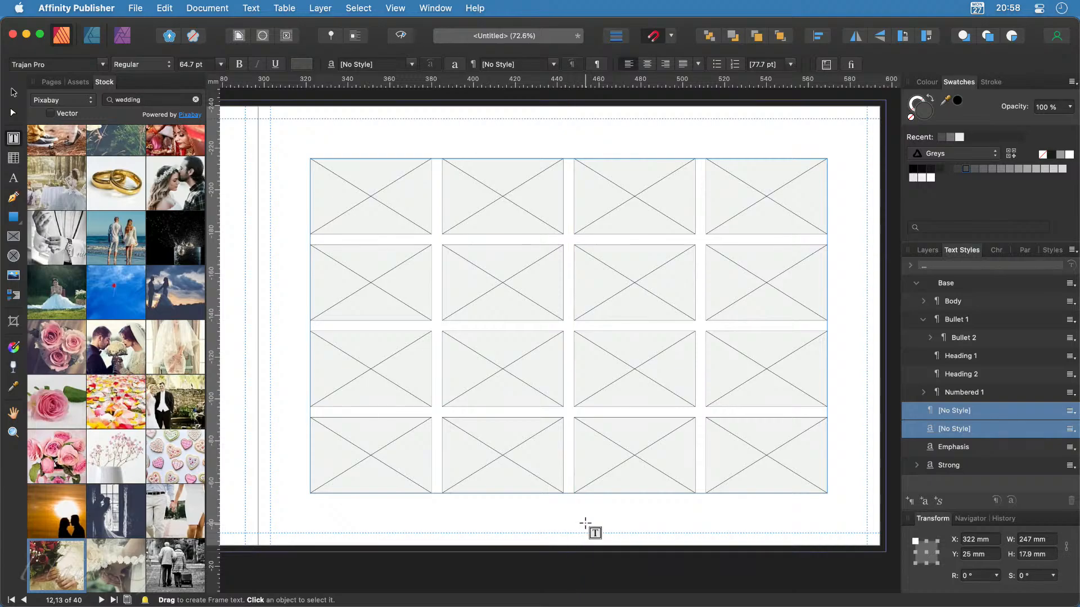
scroll(647, 475, "up", 20)
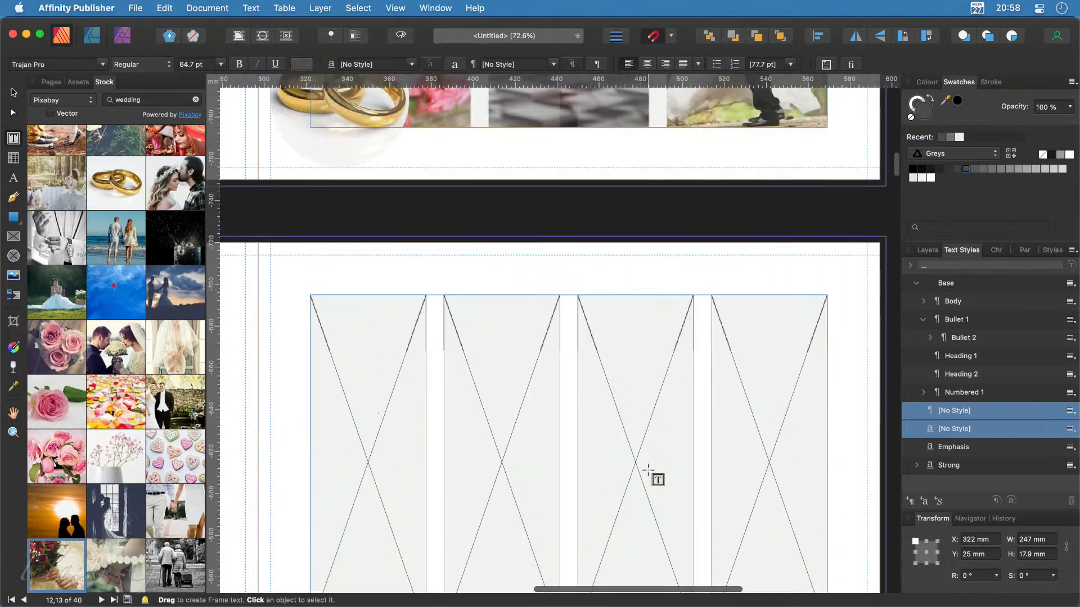
scroll(648, 470, "up", 15)
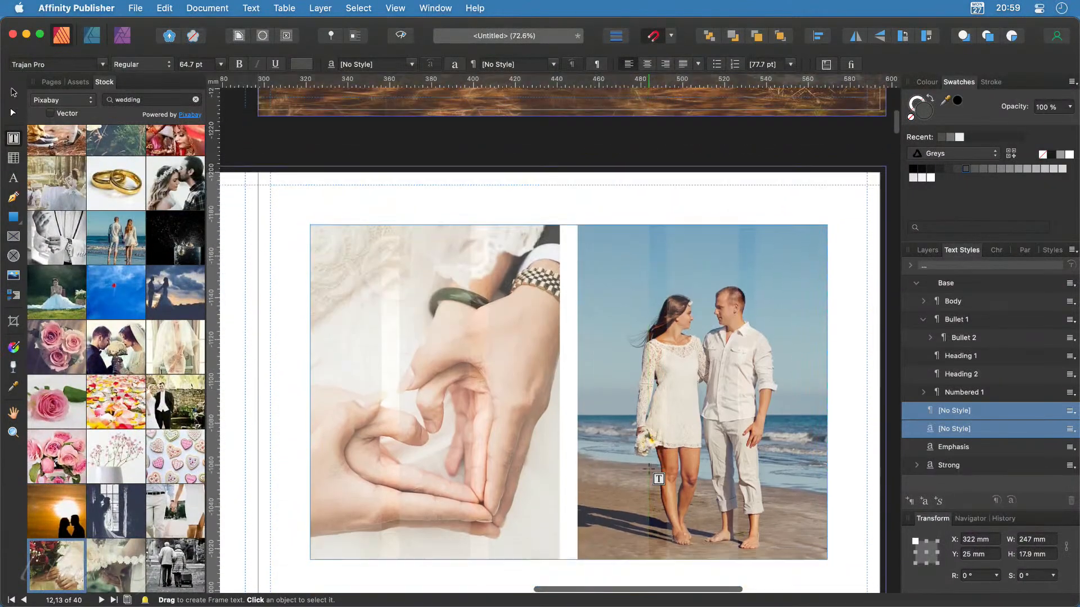
scroll(658, 479, "down", 3)
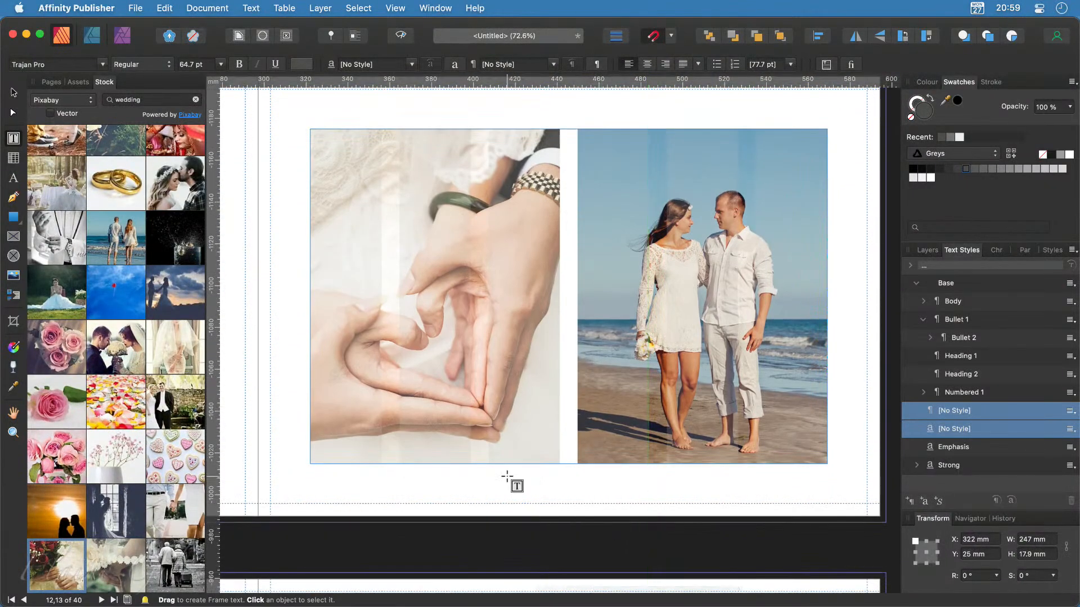
Step: Draw a text frame about 52 × 8 mm directly below the beach photo, aligned with its left edge, and set it to one column
left_click(13, 180)
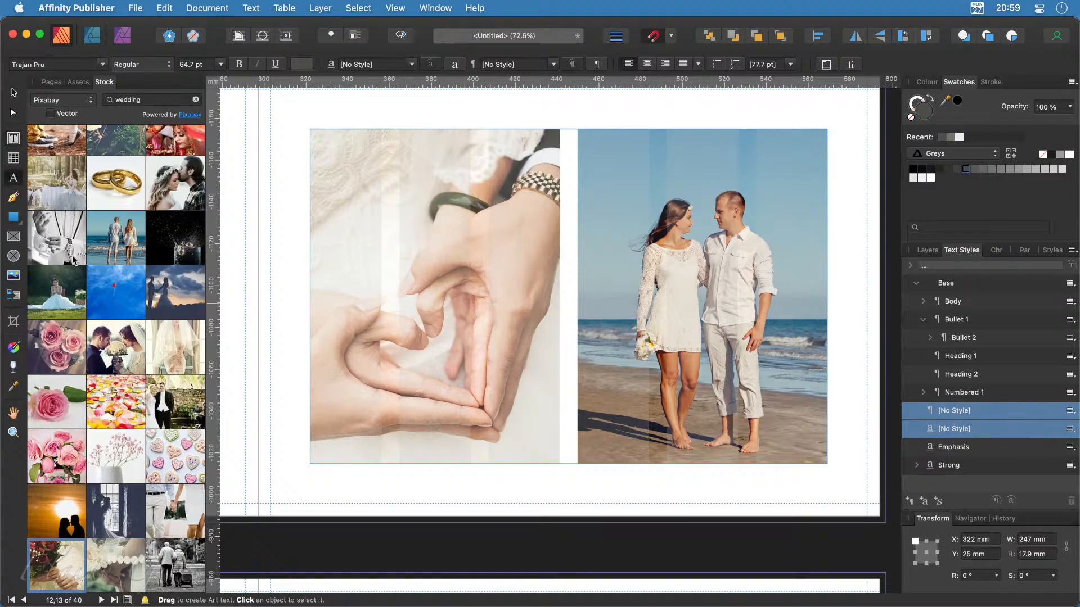
left_click(13, 139)
left_click_drag(578, 465, 686, 480)
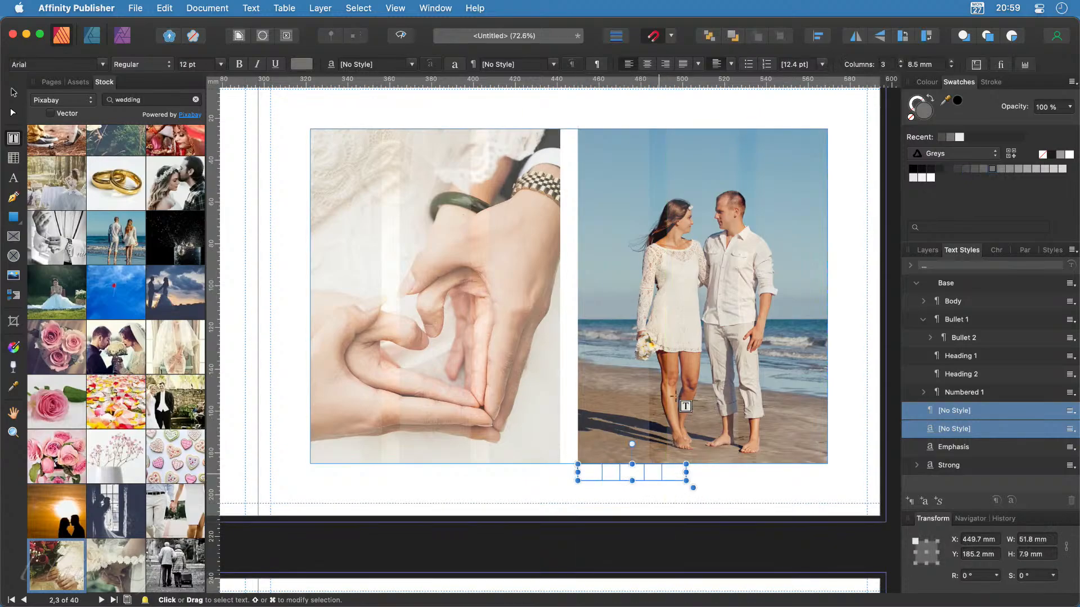
left_click(902, 67)
left_click(901, 68)
Step: Enter the caption "On the Beach" in the new frame and move the frame about 4 mm down, away from the photo
left_click(607, 472)
type("Or")
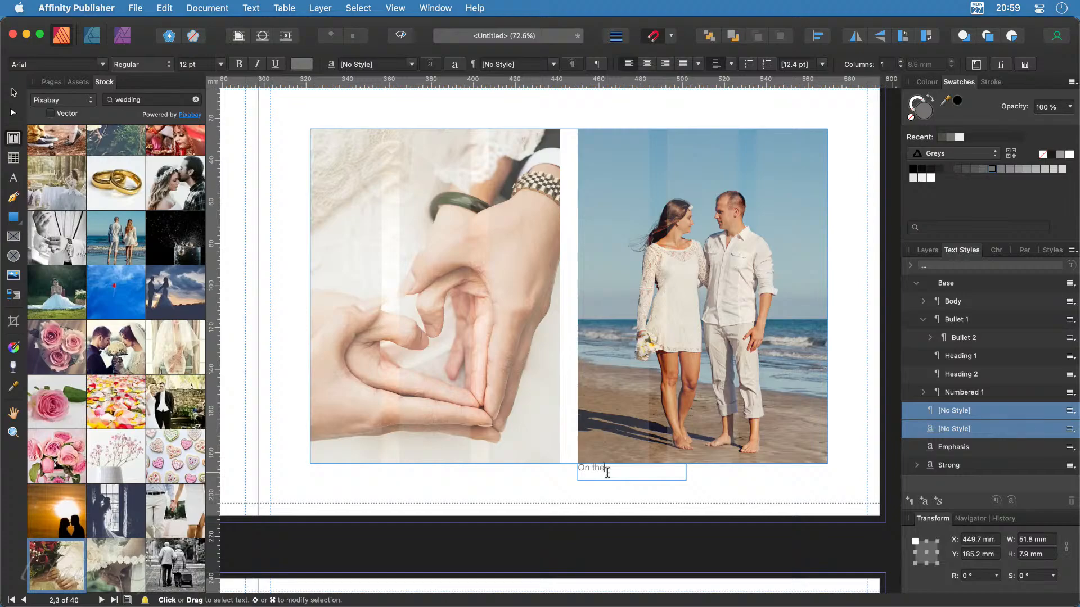
type(" the Beach")
key("Escape")
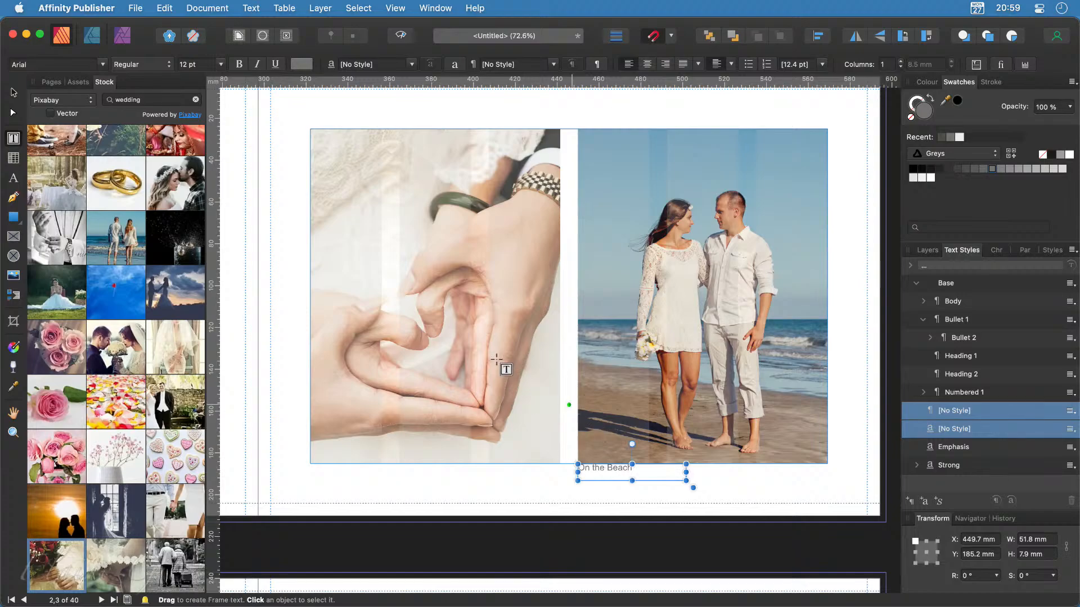
left_click(14, 93)
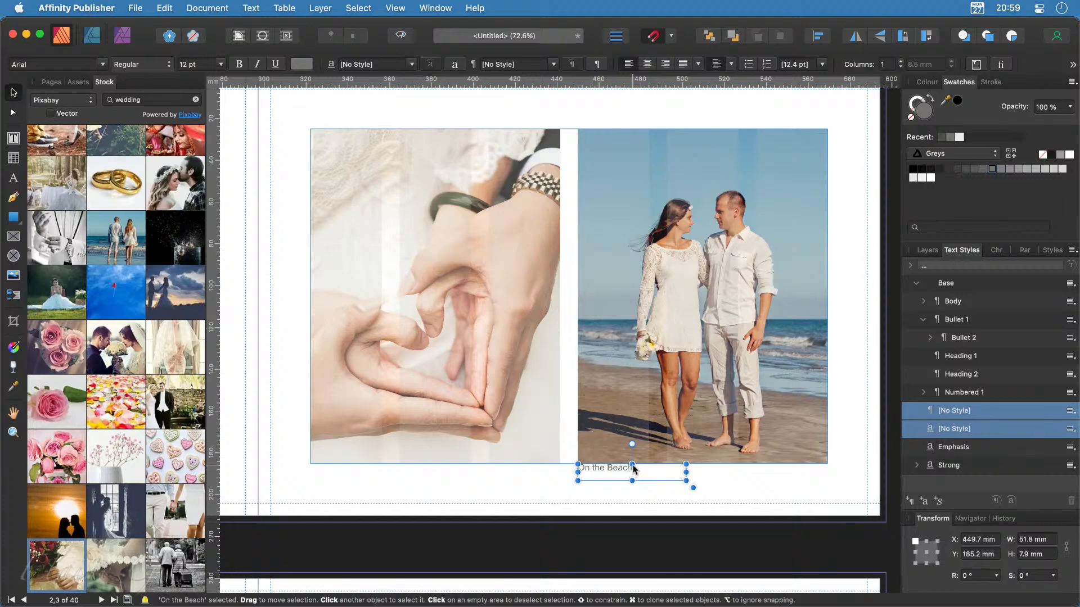
left_click_drag(633, 468, 635, 477)
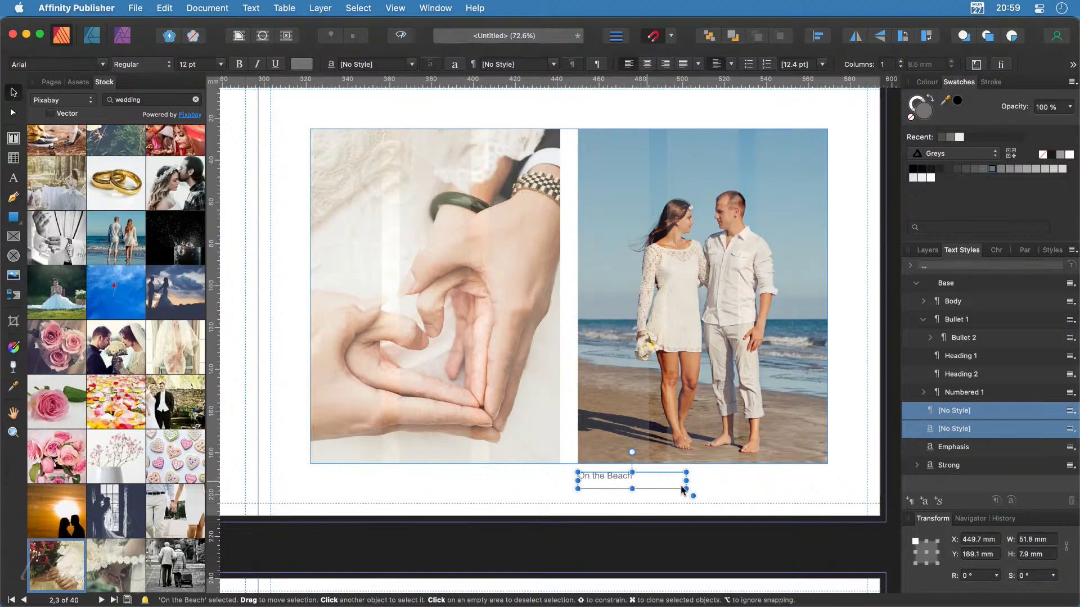
Step: Apply the Body style to the "On the Beach" caption and make its text 10 pt italic
left_click(953, 302)
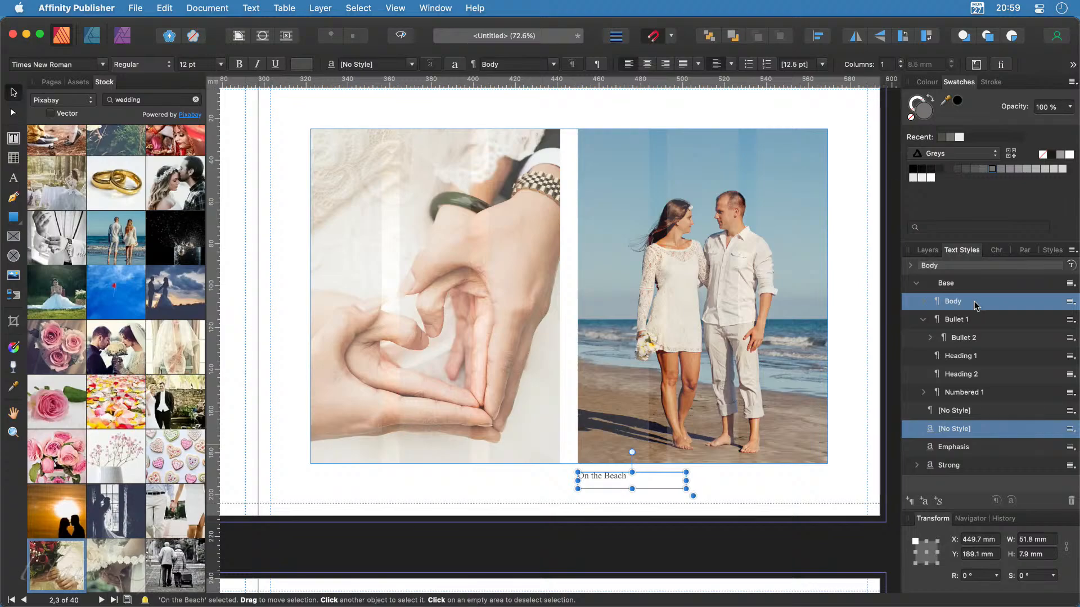
triple_click(619, 476)
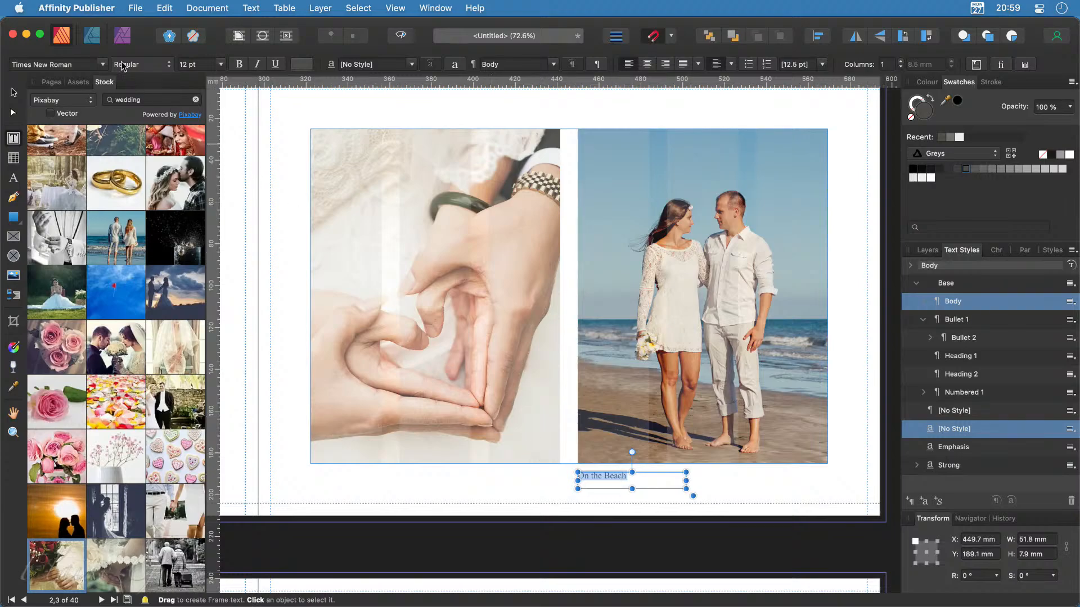
left_click(220, 67)
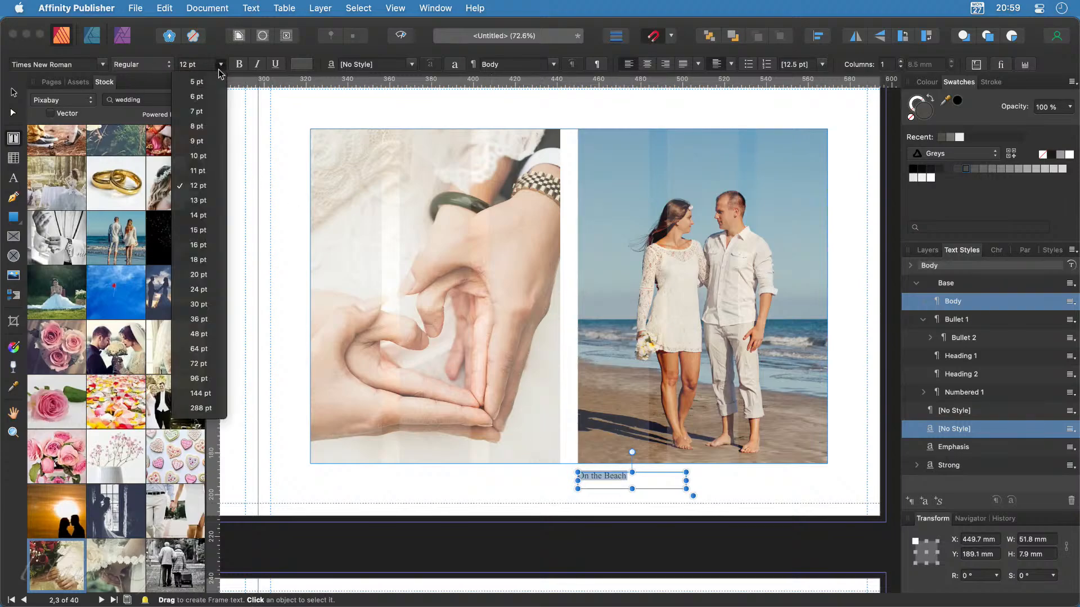
left_click(202, 159)
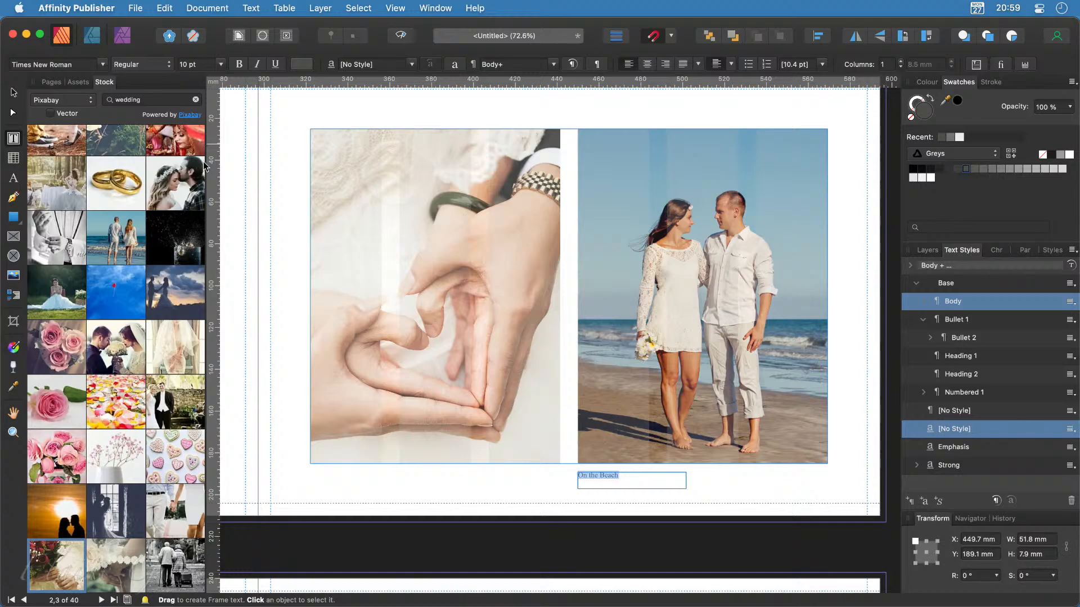
left_click(257, 64)
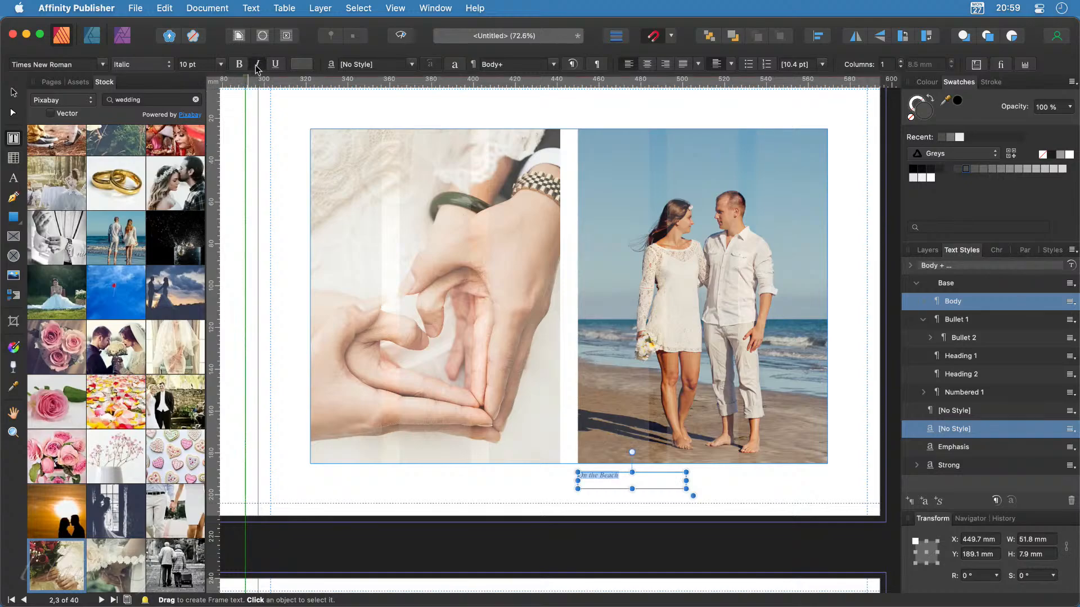
Step: Colour the "On the Beach" caption text light grey (RGB 178, 178, 178) using the Greys palette, and deselect the caption
left_click(299, 65)
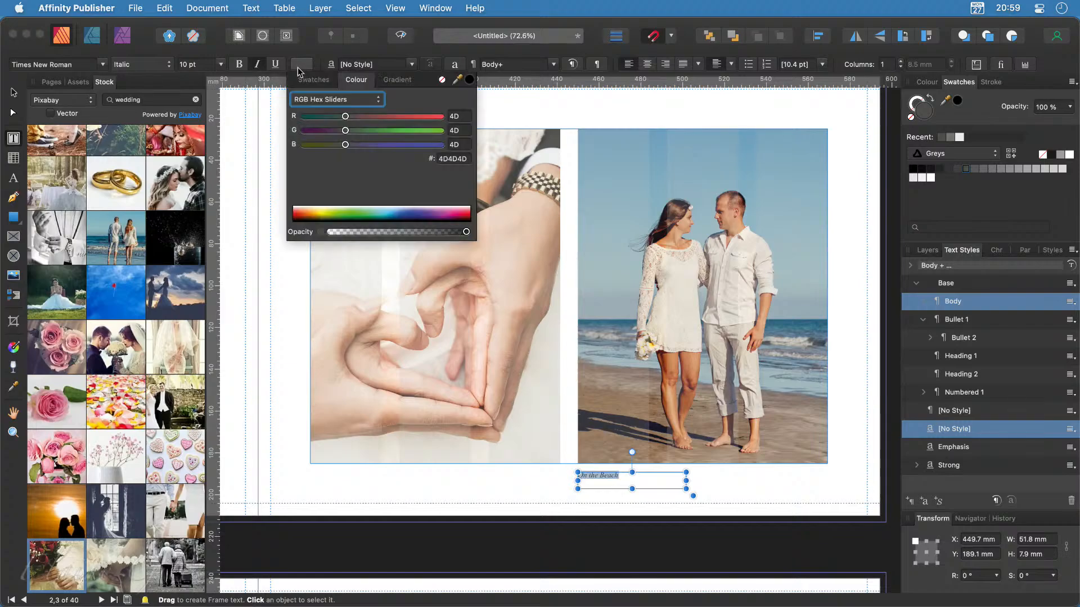
left_click(325, 83)
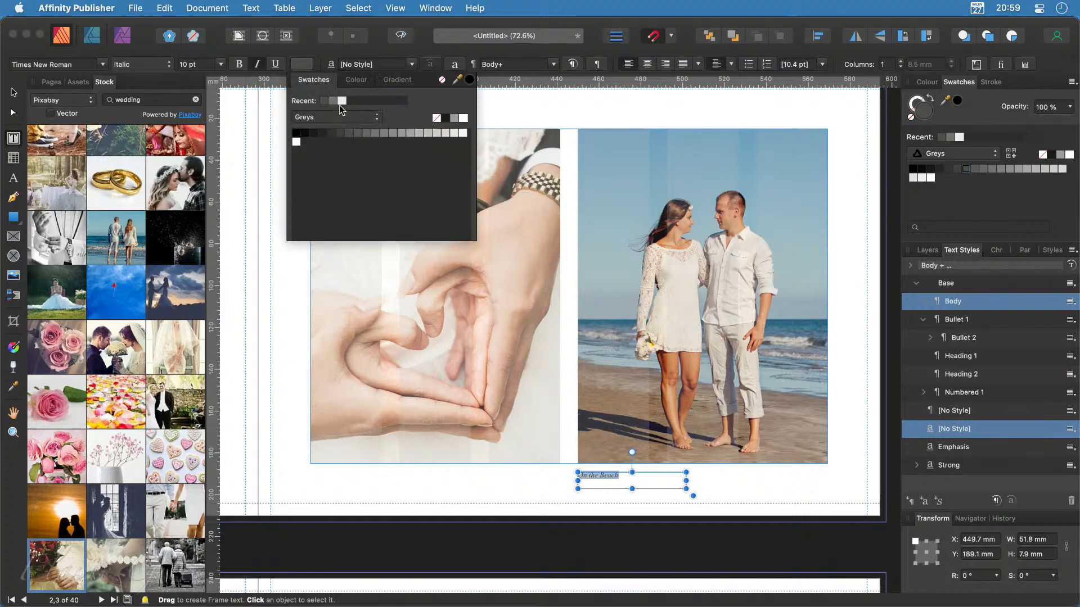
left_click(384, 134)
left_click(421, 135)
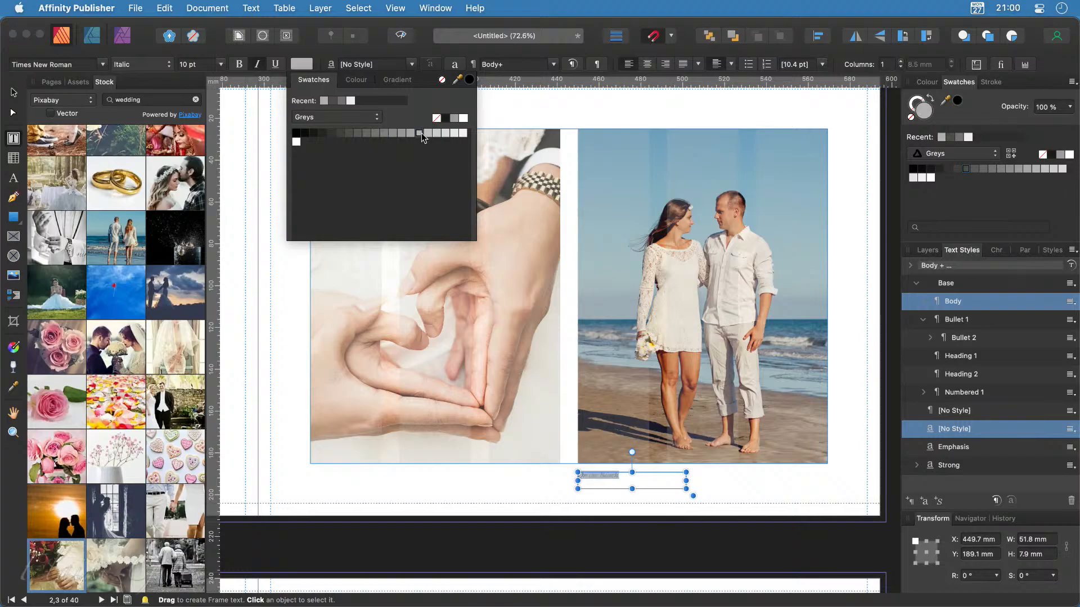
left_click(14, 92)
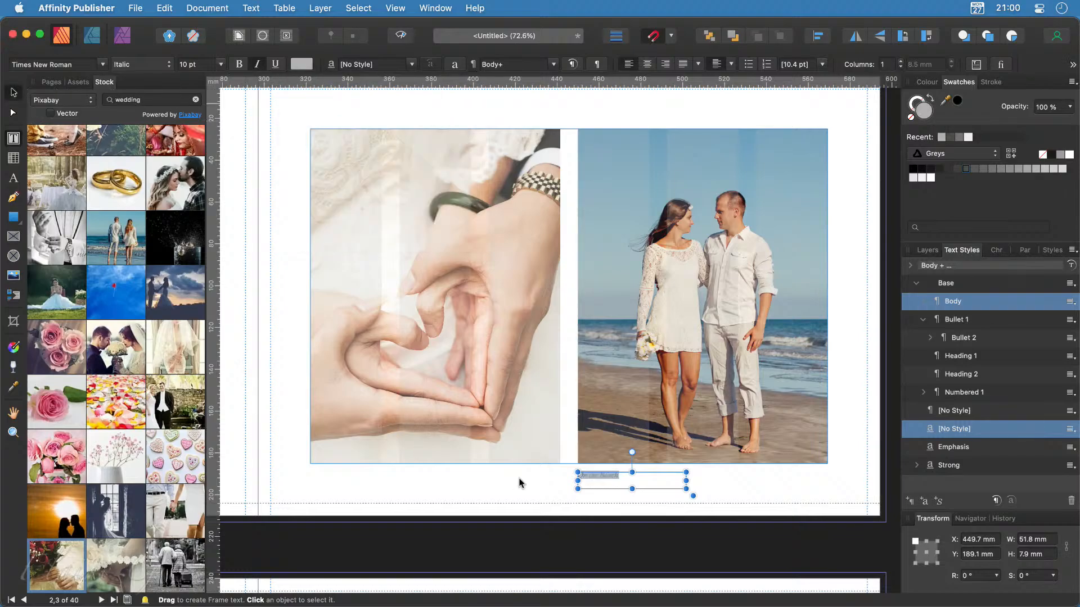
left_click(601, 503)
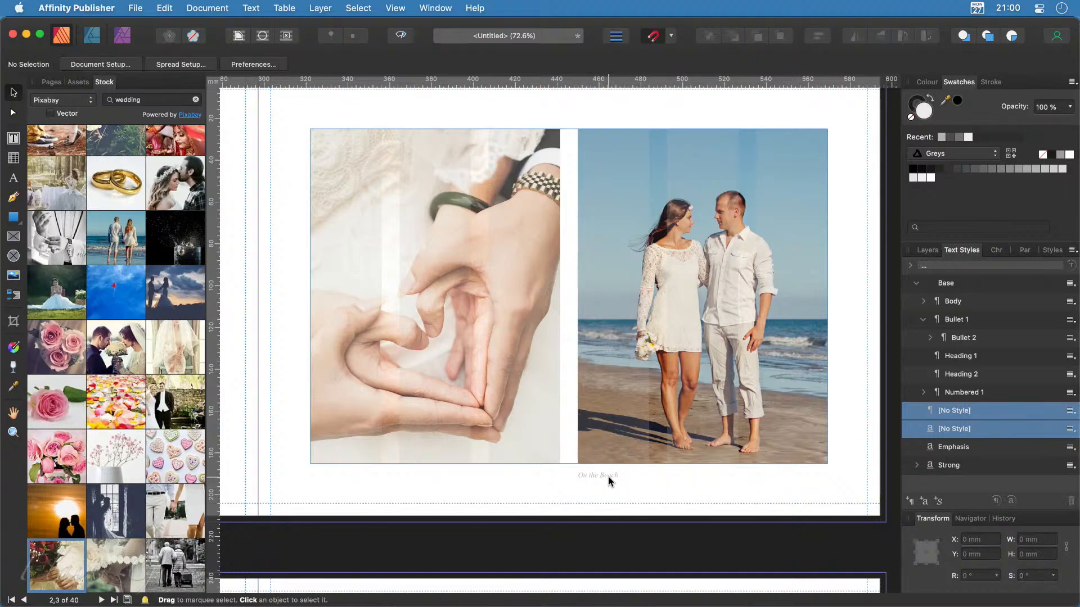
Step: Move the caption frame up about 2 mm, widen it to the beach photo's full 119.3 mm width, and centre its text
left_click_drag(609, 481, 613, 473)
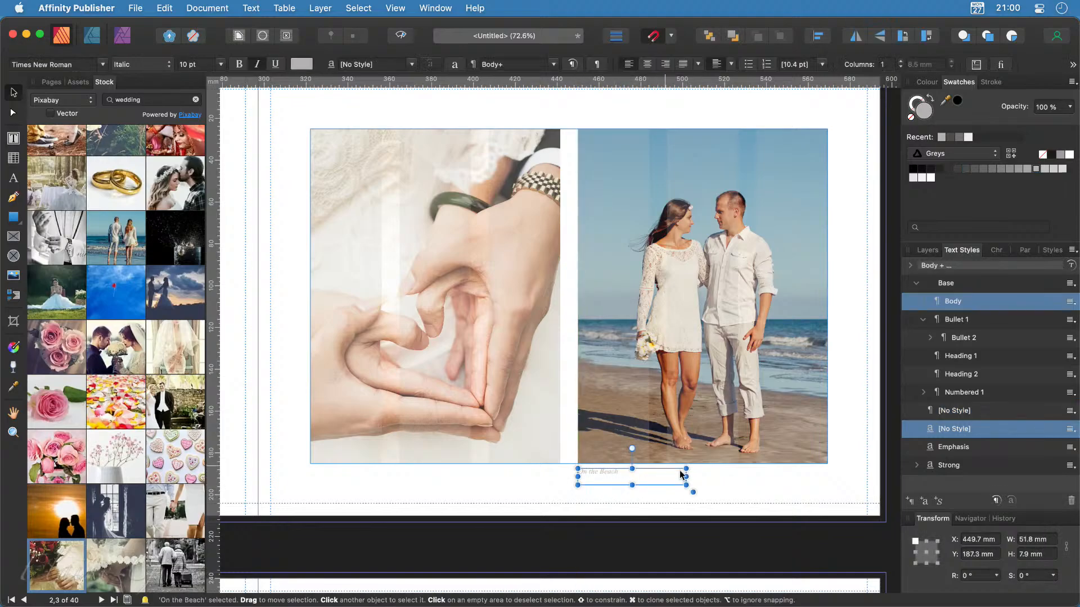
left_click_drag(686, 477, 827, 477)
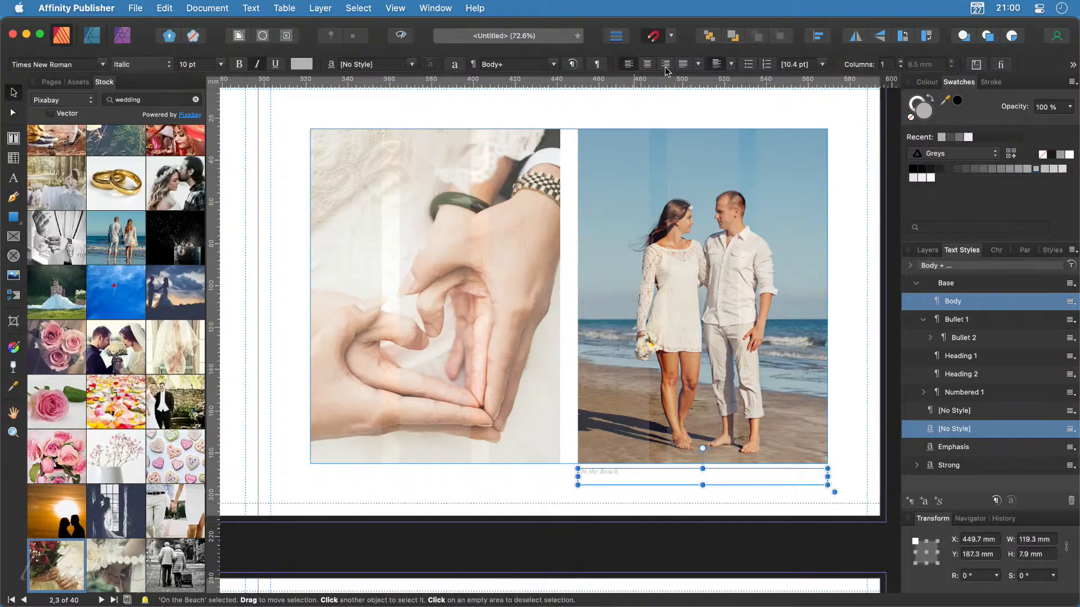
left_click(647, 64)
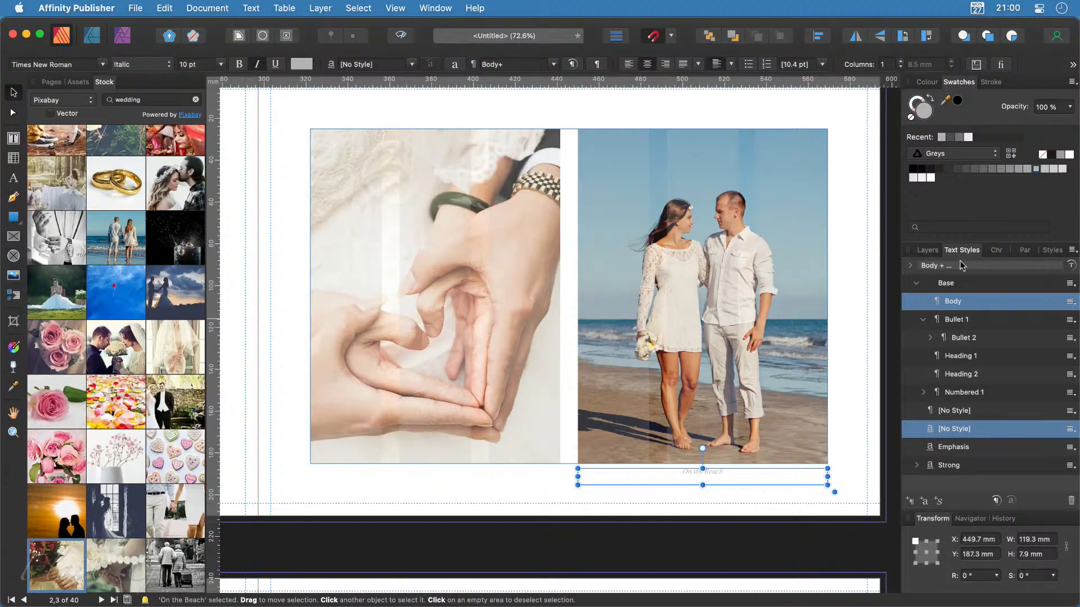
Step: Create a paragraph style named Caption, based on Body, from the caption's current formatting and apply it to the caption
left_click(910, 265)
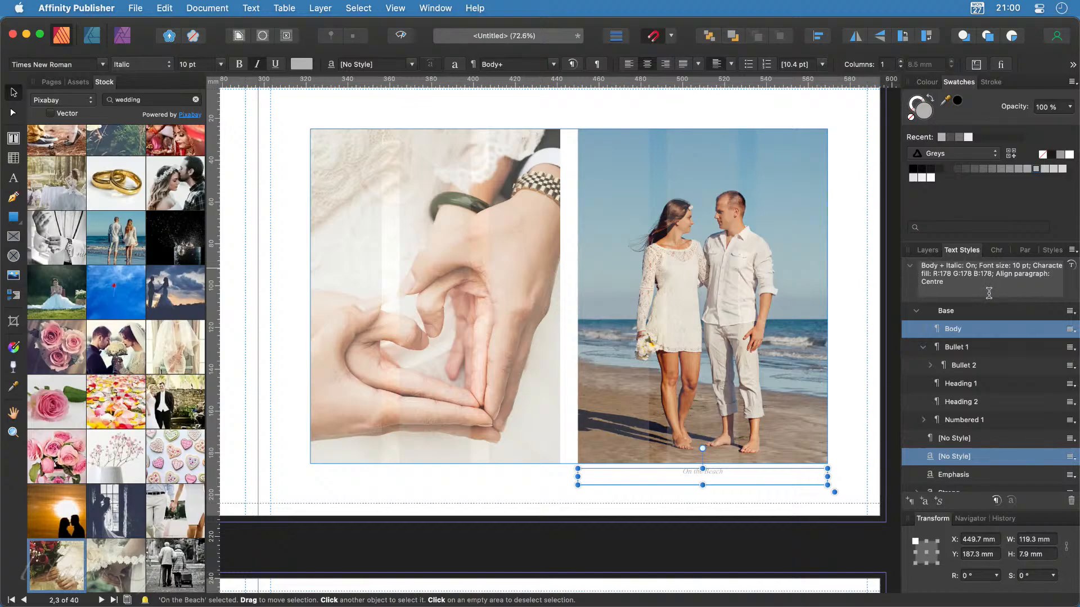
left_click(910, 501)
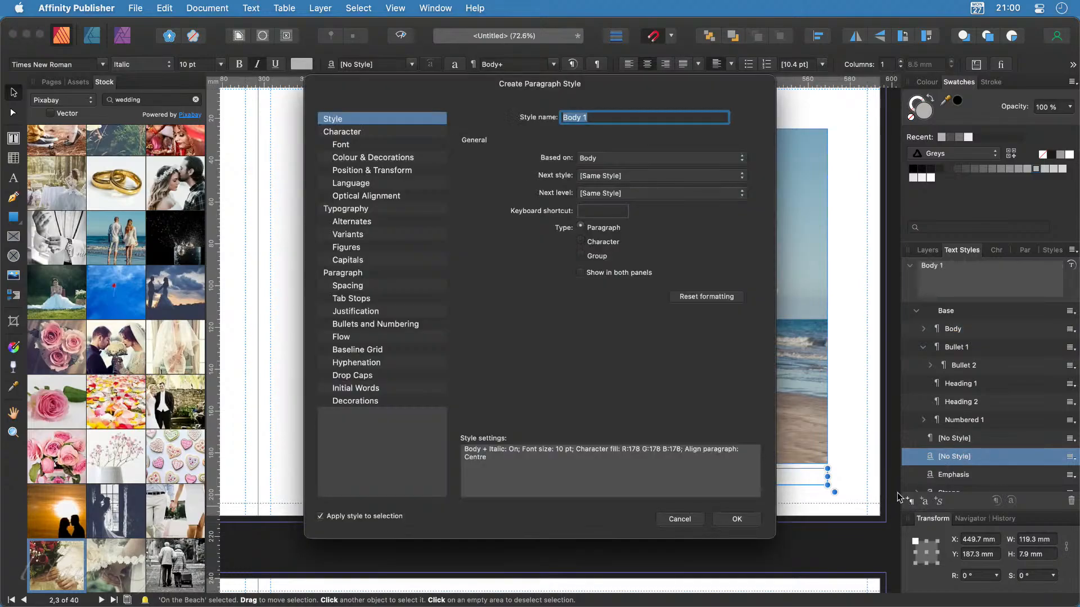
type("Caption")
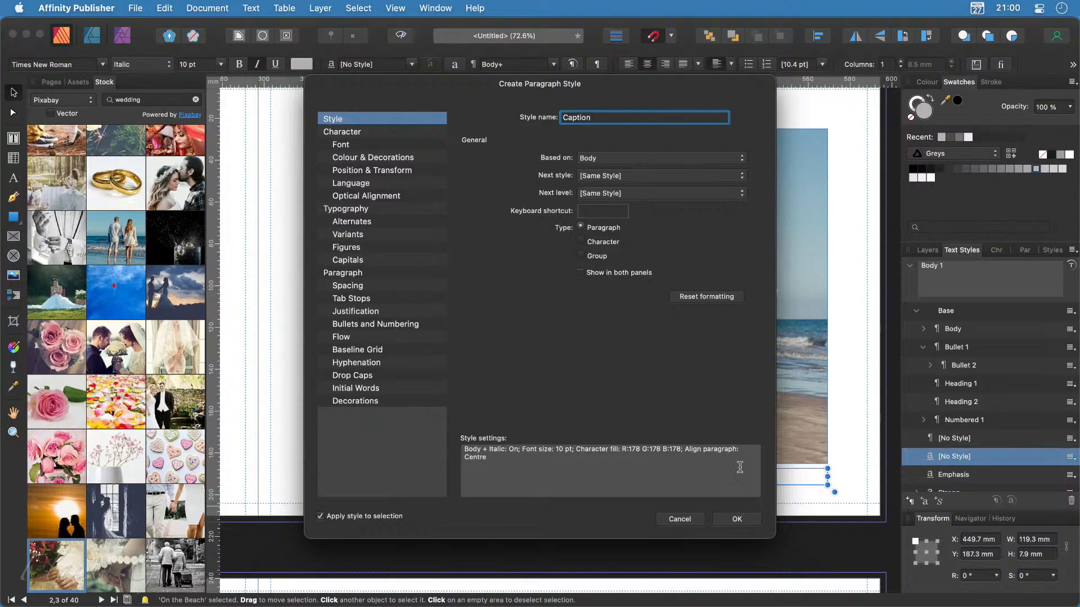
left_click(748, 524)
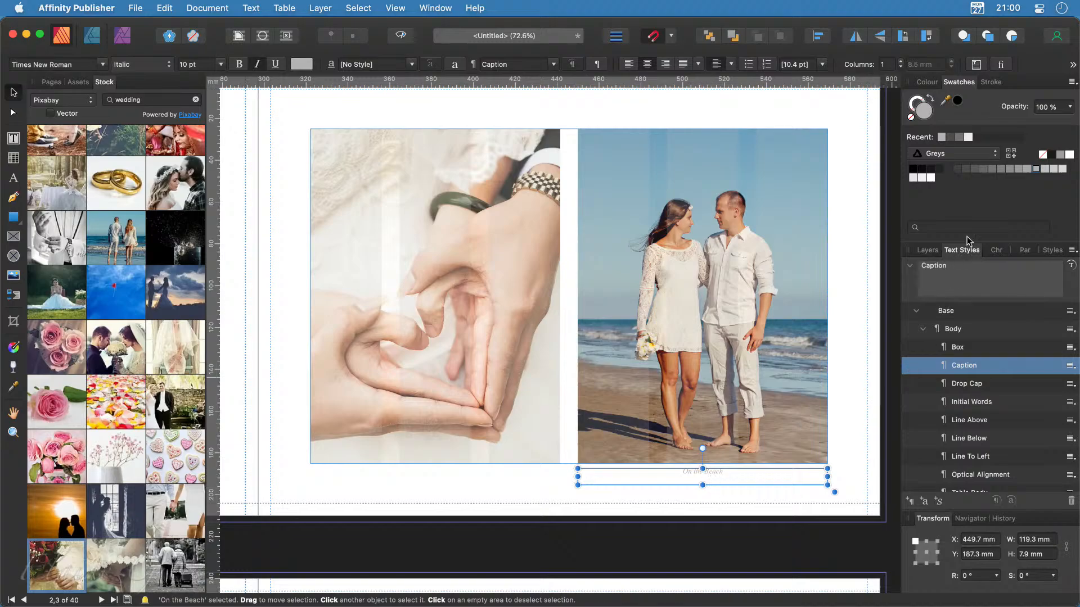
left_click(910, 265)
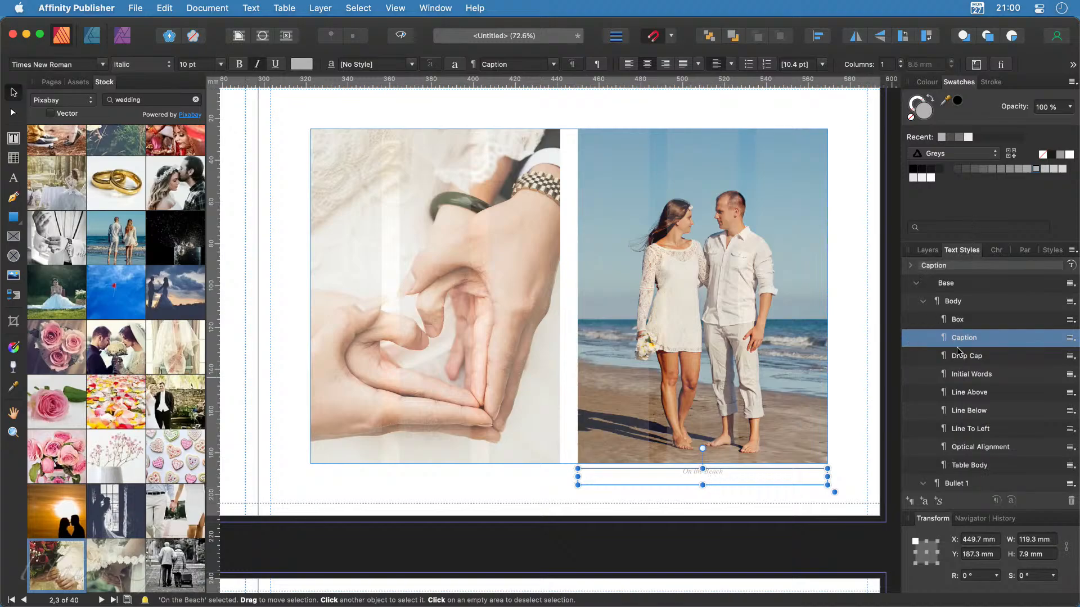
Step: Change the Base text style's font family to Adventure and check its effect on the "On the Beach" caption
right_click(961, 285)
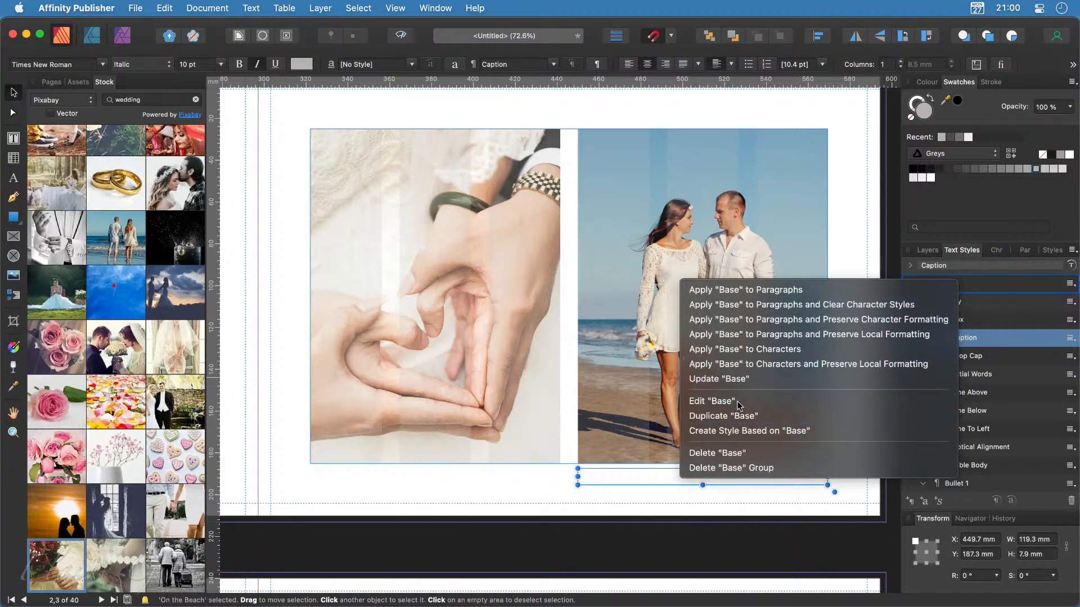
left_click(711, 401)
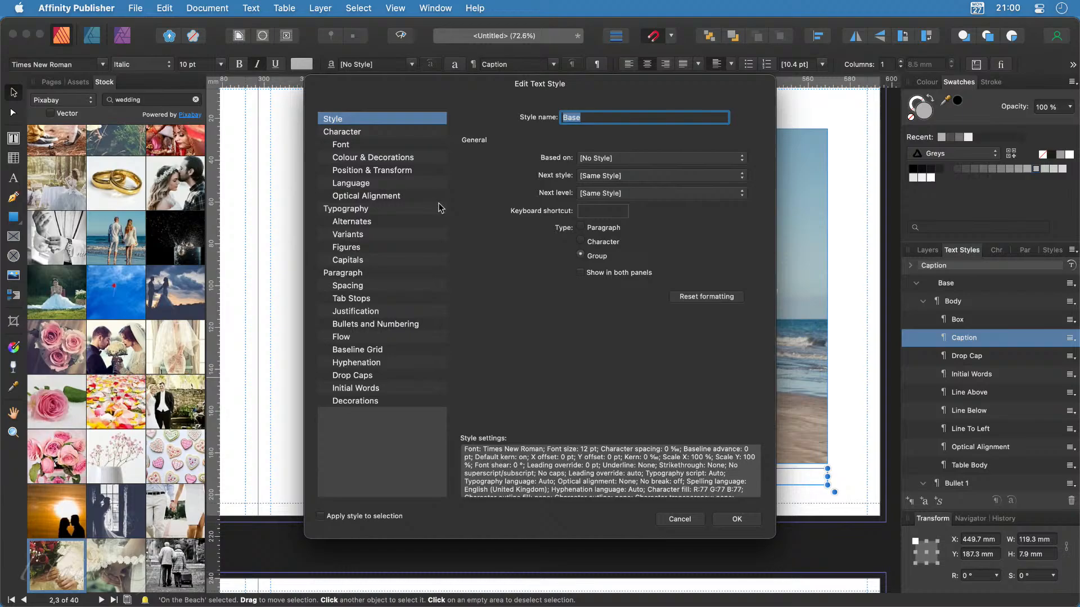
left_click(415, 147)
left_click(687, 163)
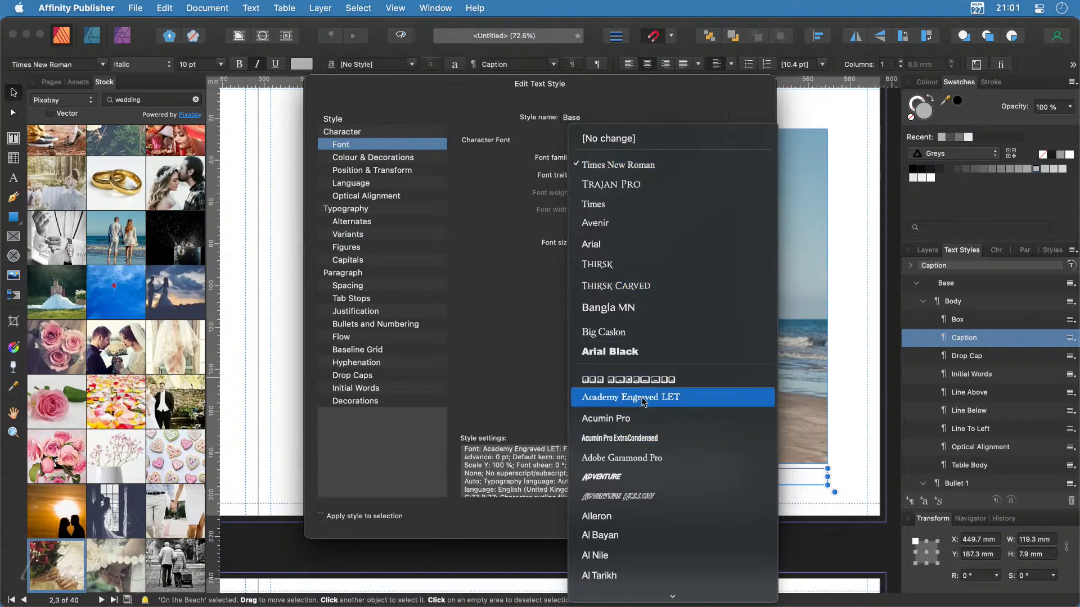
left_click(641, 476)
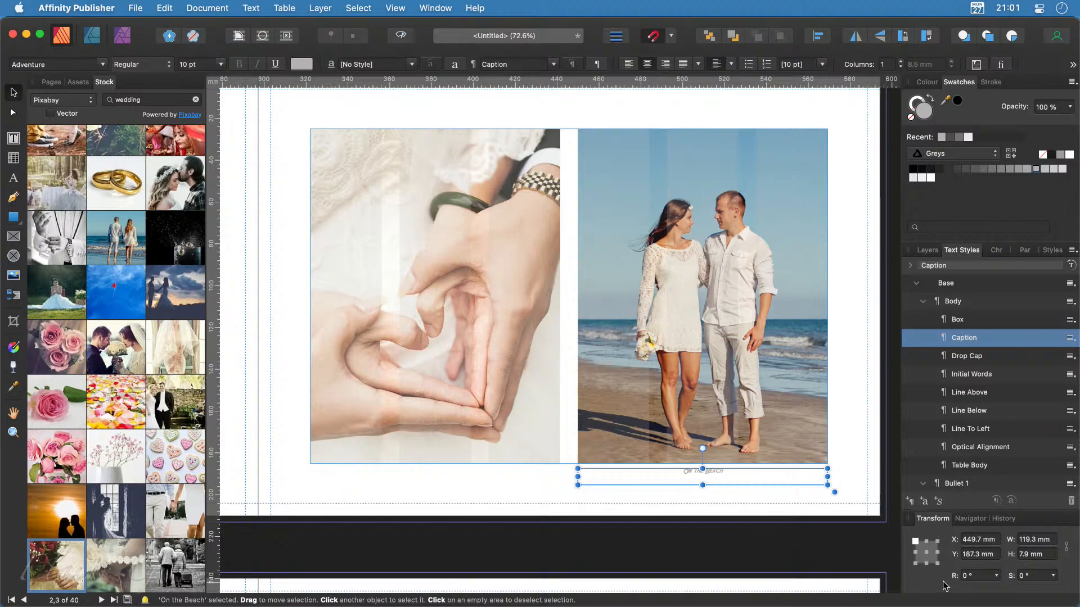
scroll(727, 476, "up", 5)
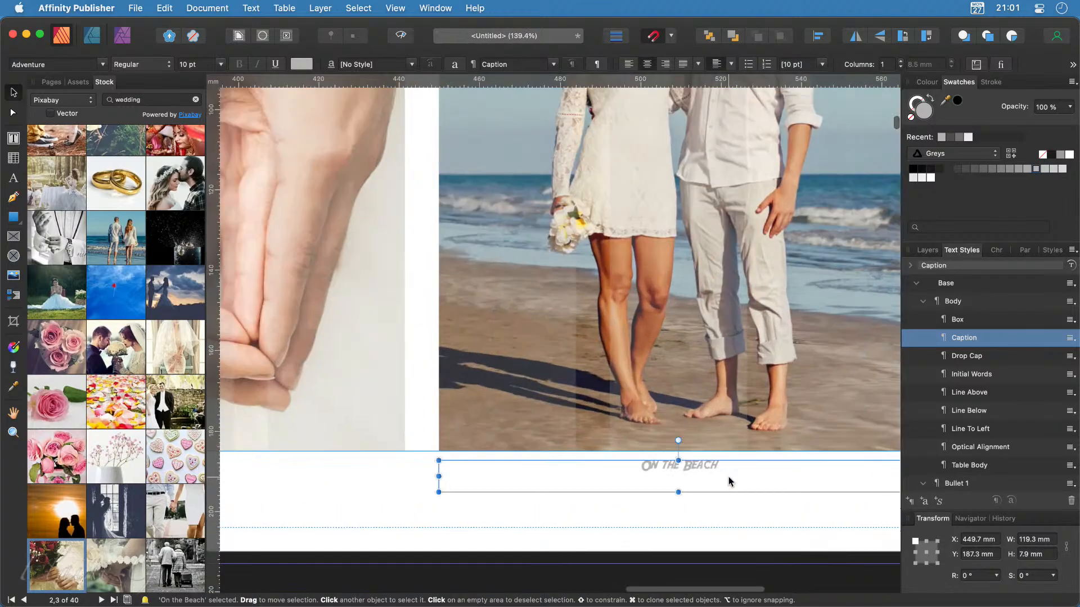
scroll(730, 482, "up", 5)
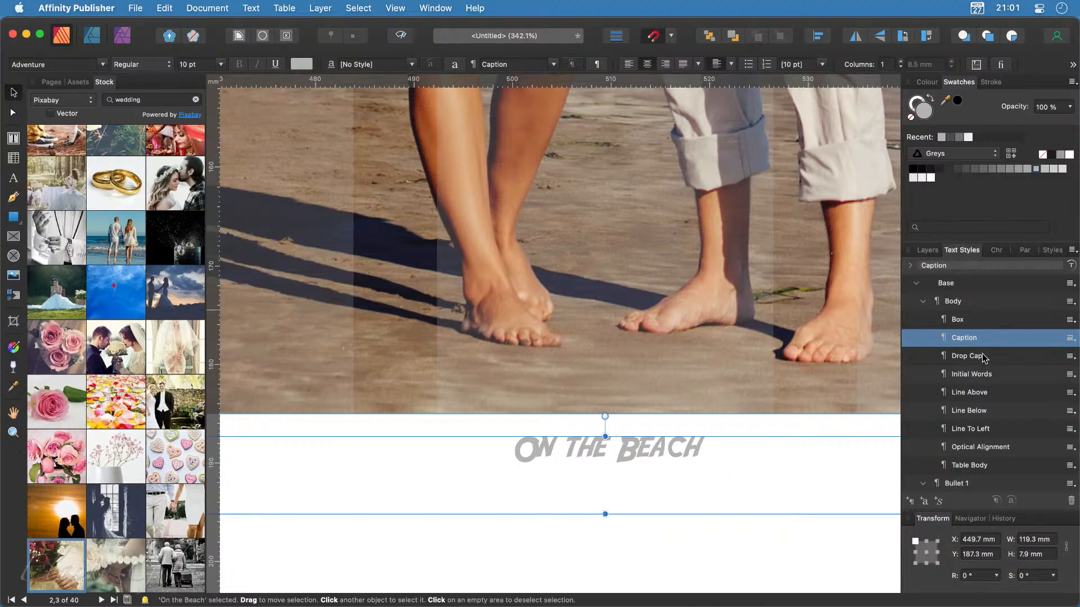
Step: Set the Base text style's font family back to Times New Roman
right_click(965, 290)
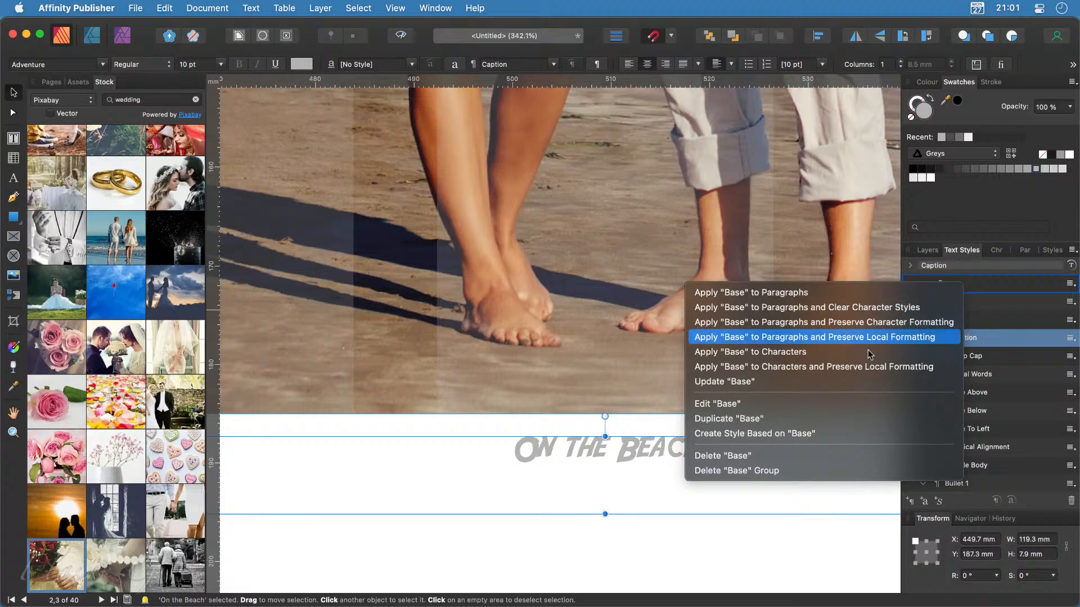
left_click(790, 403)
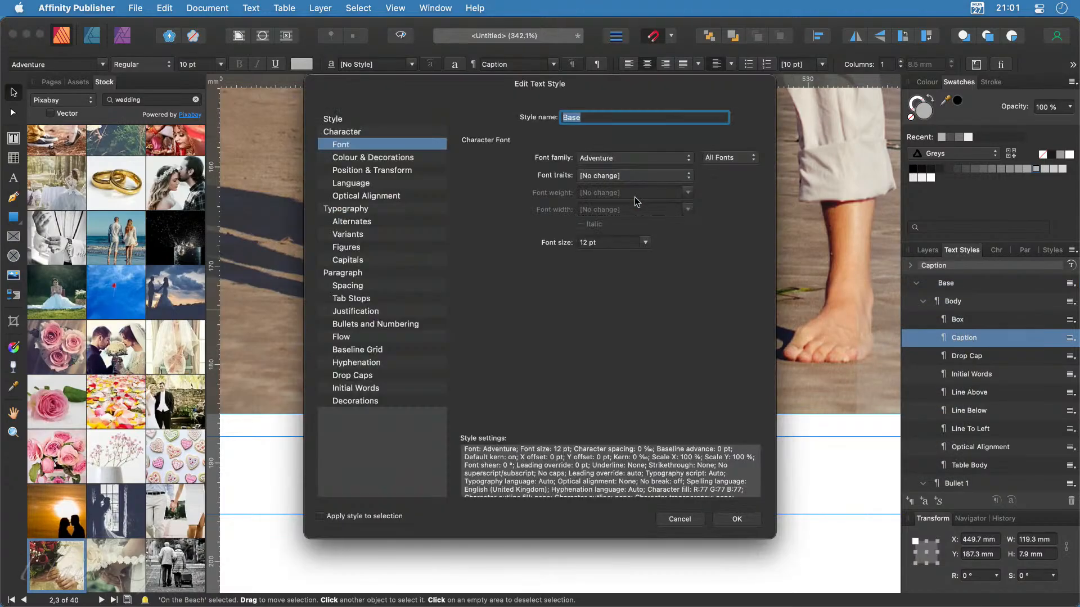
left_click(619, 161)
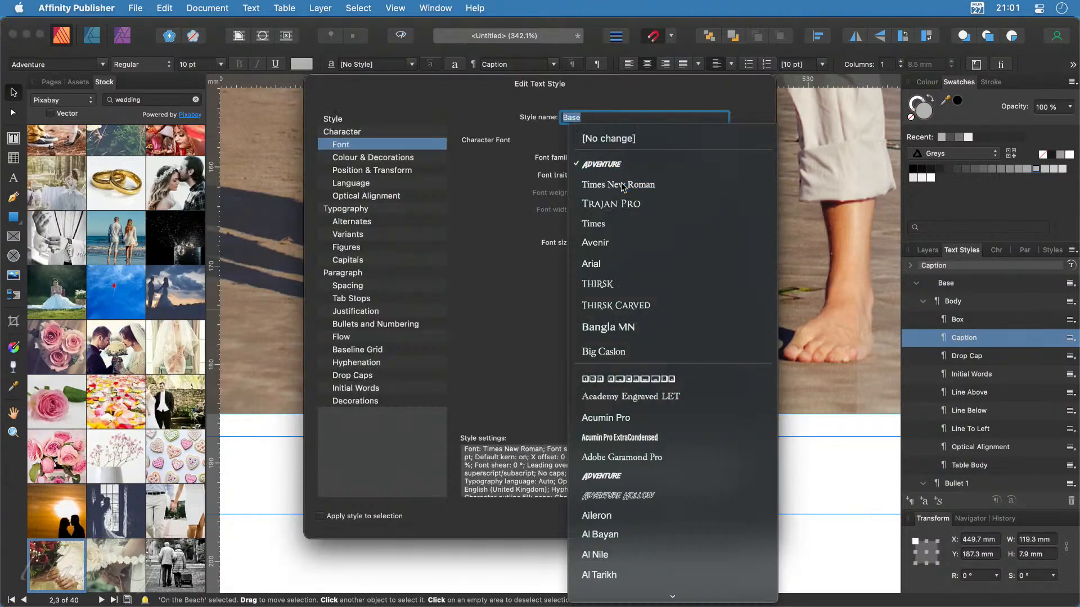
left_click(618, 184)
left_click(742, 515)
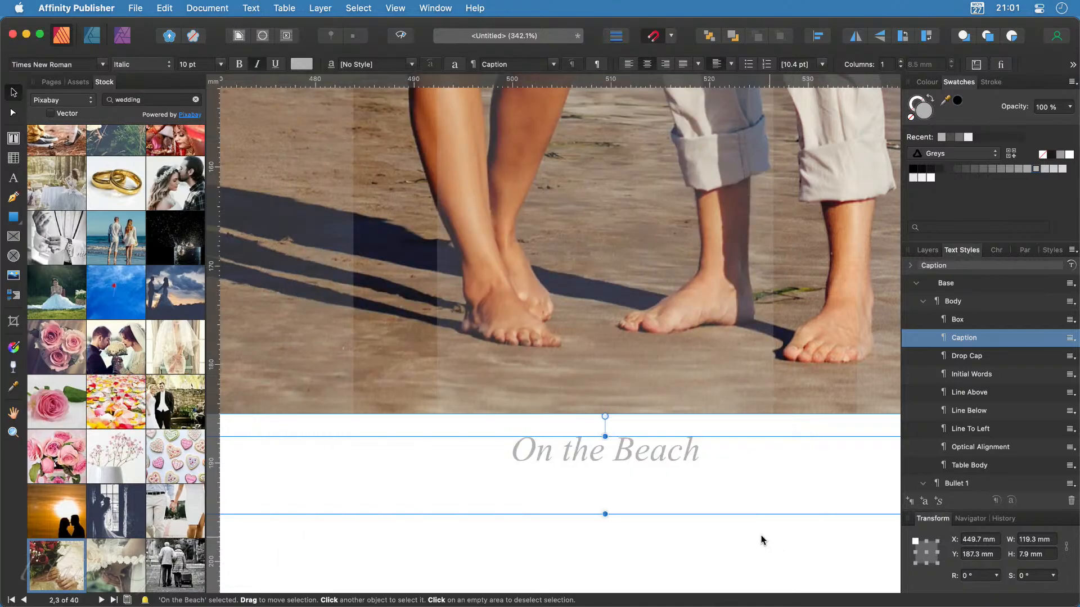
Step: Draw a heart shape about 106 × 90 mm with the Heart Tool on the upper part of the page facing the hands photo
scroll(701, 517, "down", 10)
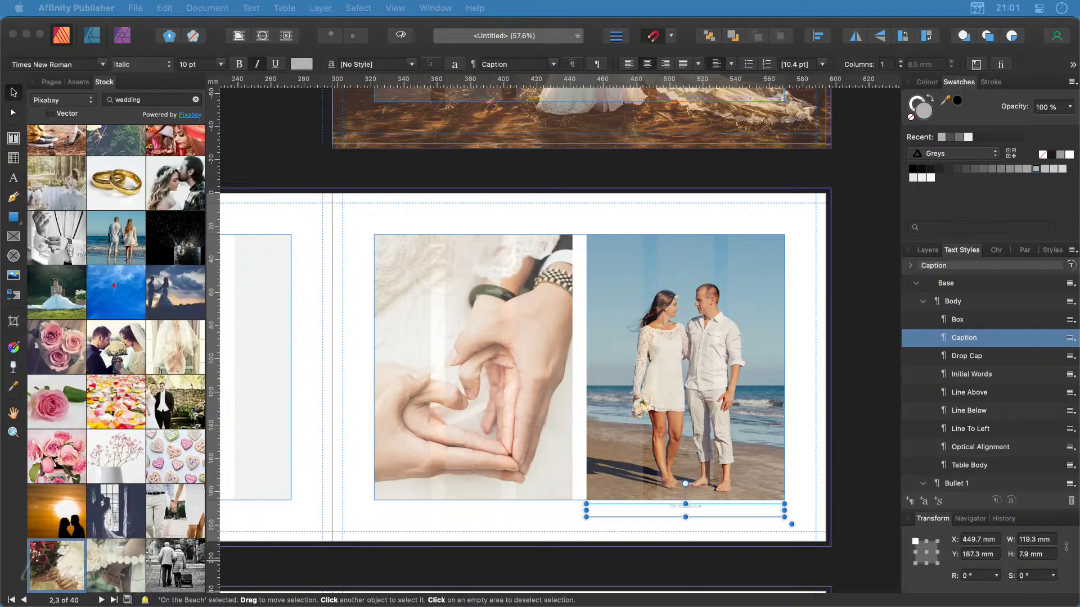
left_click(21, 225)
left_click(22, 227)
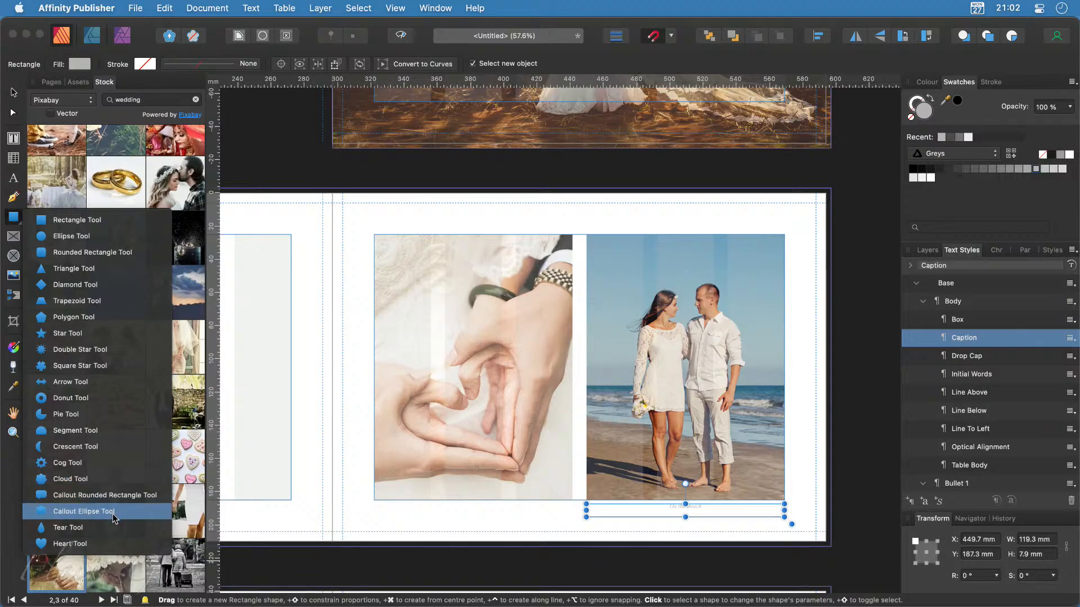
left_click(108, 544)
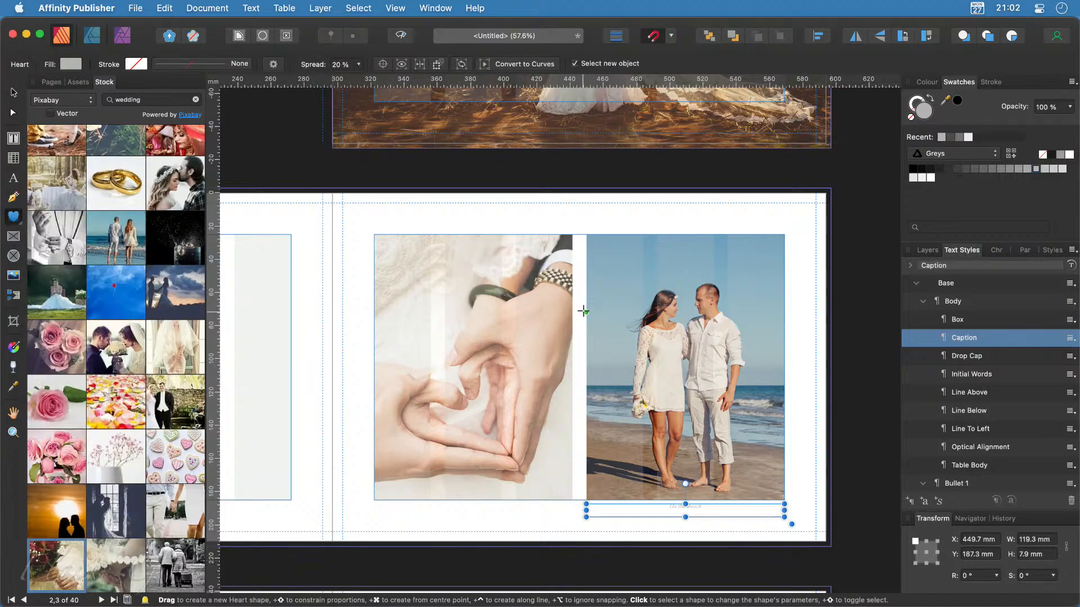
scroll(583, 309, "left", 6)
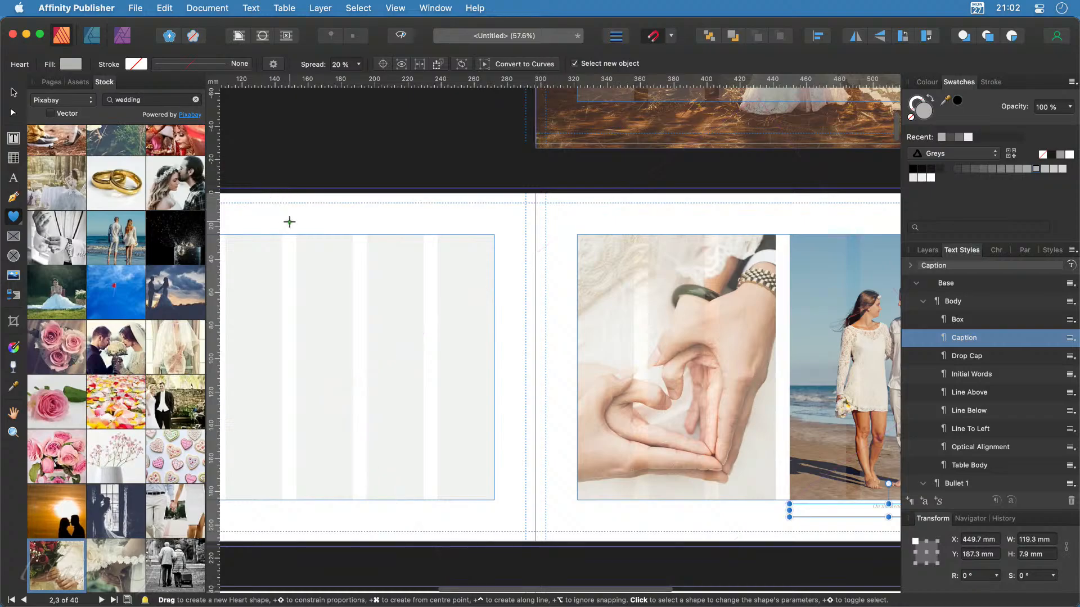
left_click_drag(289, 220, 466, 367)
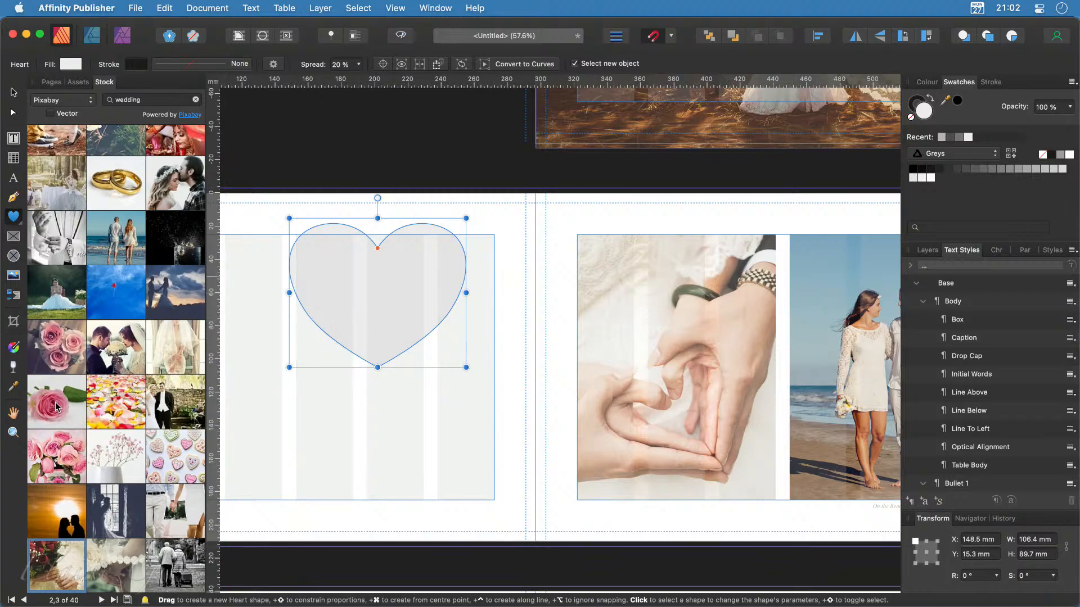
Step: Place the pink roses stock photo on the spread, scale it to about 150 × 113 mm, and position it beside the heart
left_click(56, 347)
left_click_drag(56, 347, 510, 386)
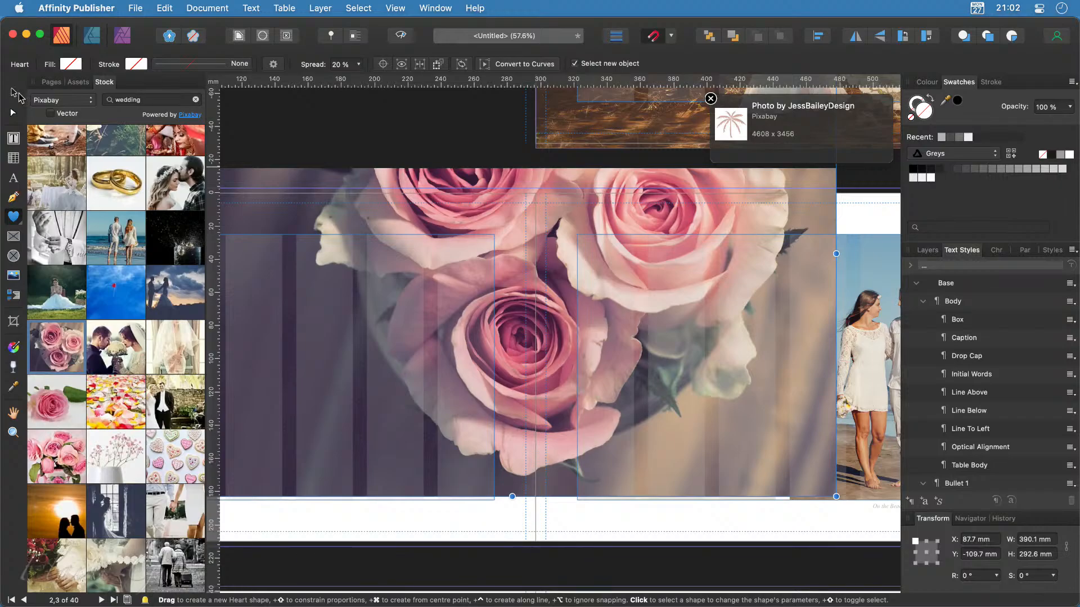
left_click(13, 91)
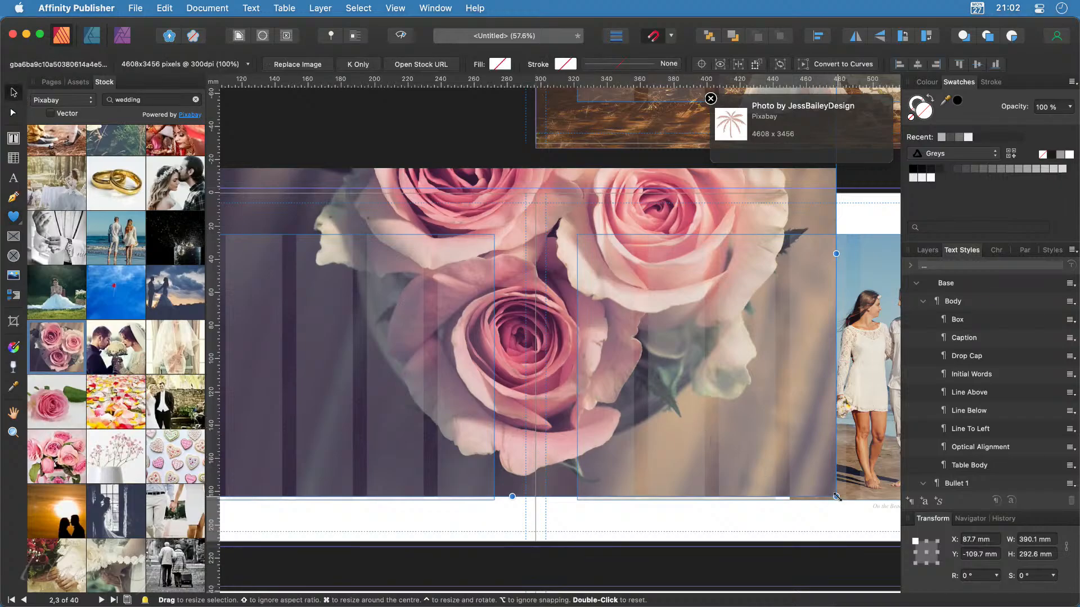
left_click_drag(836, 497, 381, 251)
left_click_drag(323, 184, 590, 441)
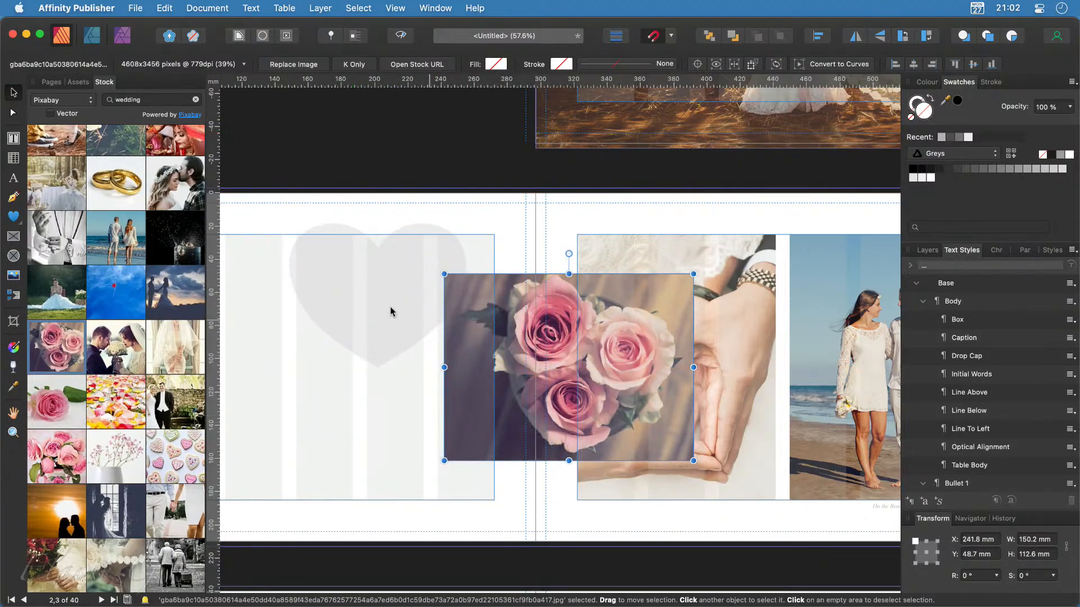
Step: Nest the heart layer inside the roses image layer and move the image about 69 mm left
left_click(927, 251)
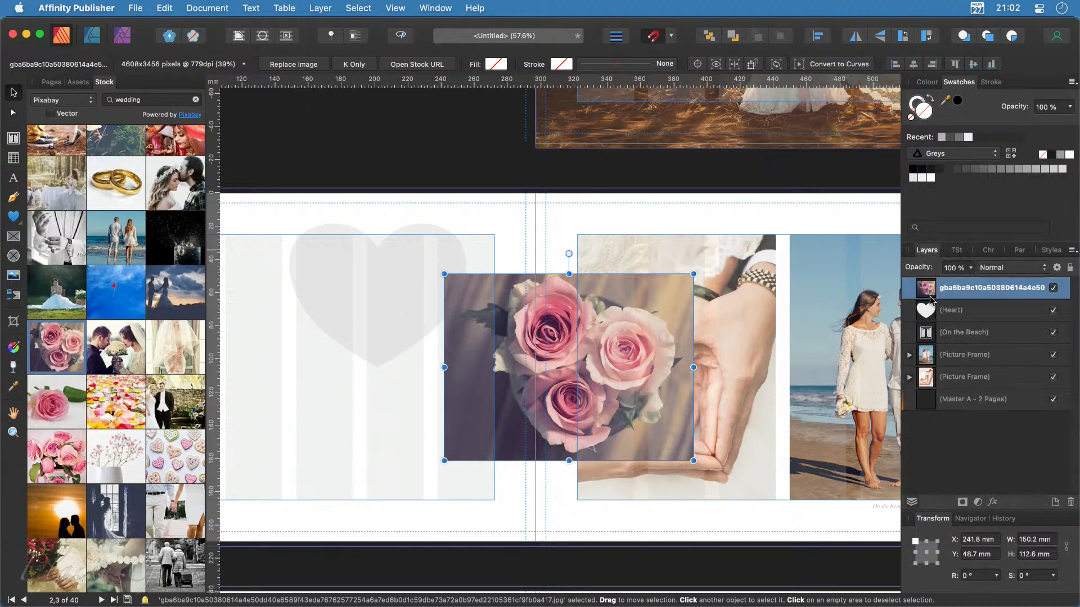
mouse_move(931, 311)
left_mouse_down()
mouse_move(959, 295)
mouse_move(952, 303)
left_mouse_up()
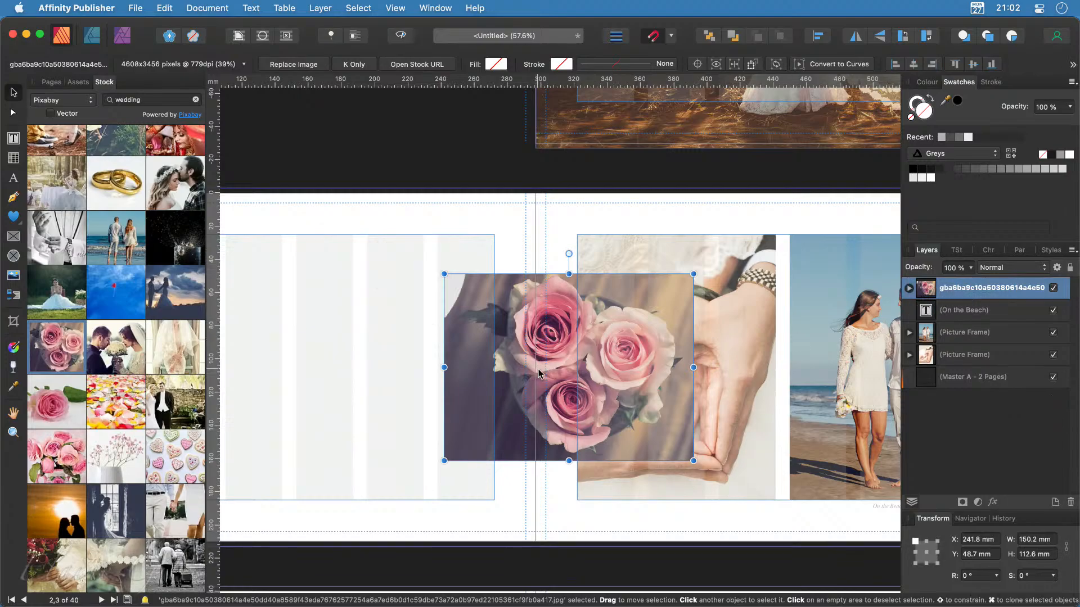
left_click_drag(539, 374, 444, 368)
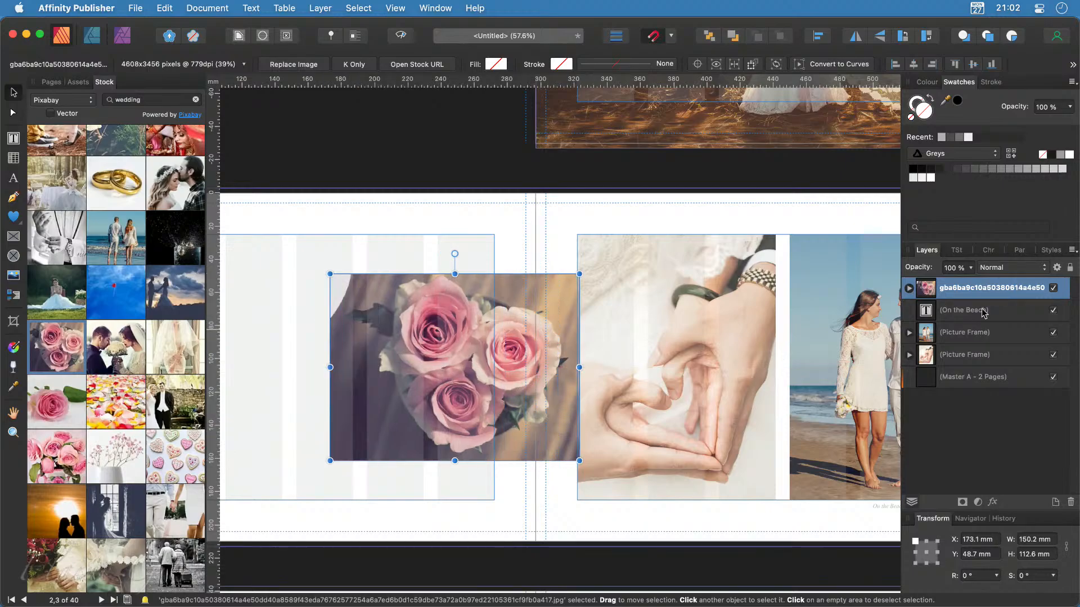
left_click(909, 288)
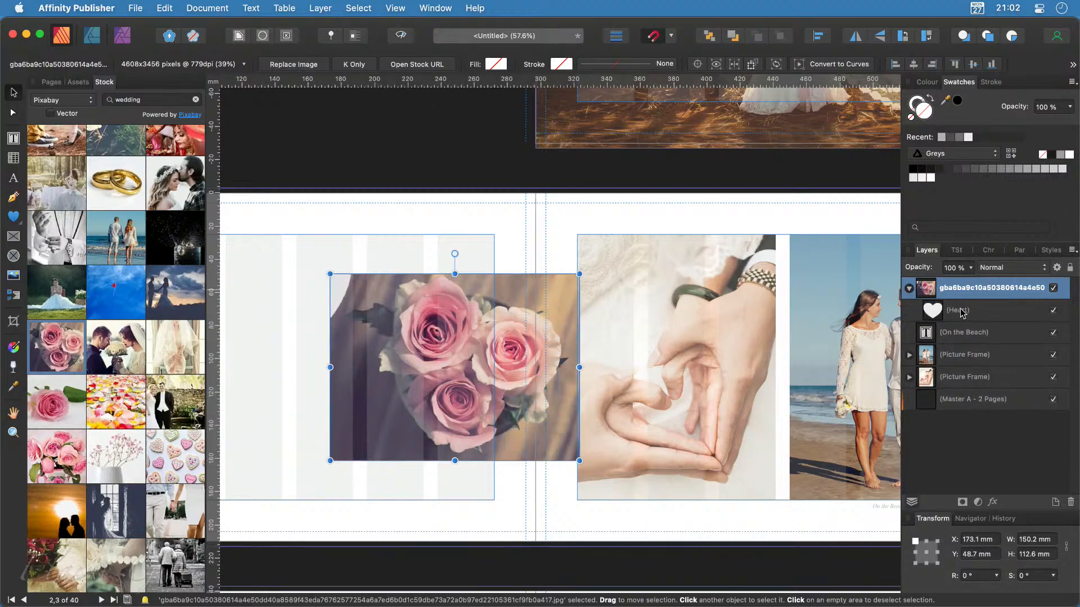
Step: Undo the roses image's move and the heart's nesting, and position the roses image over the heart
key("super+z")
key("super+z")
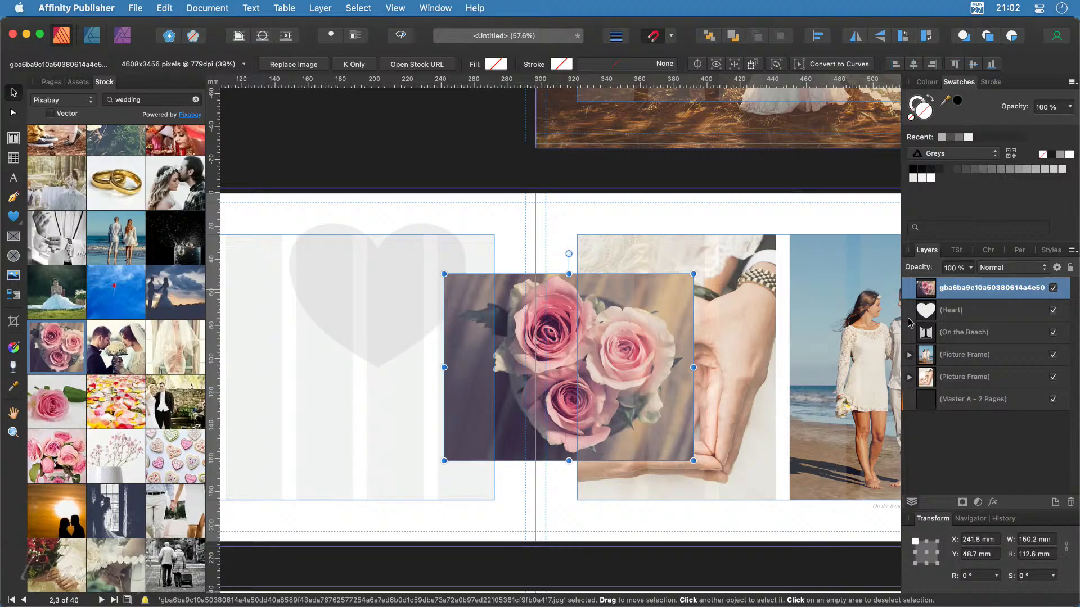
left_click_drag(541, 382, 351, 311)
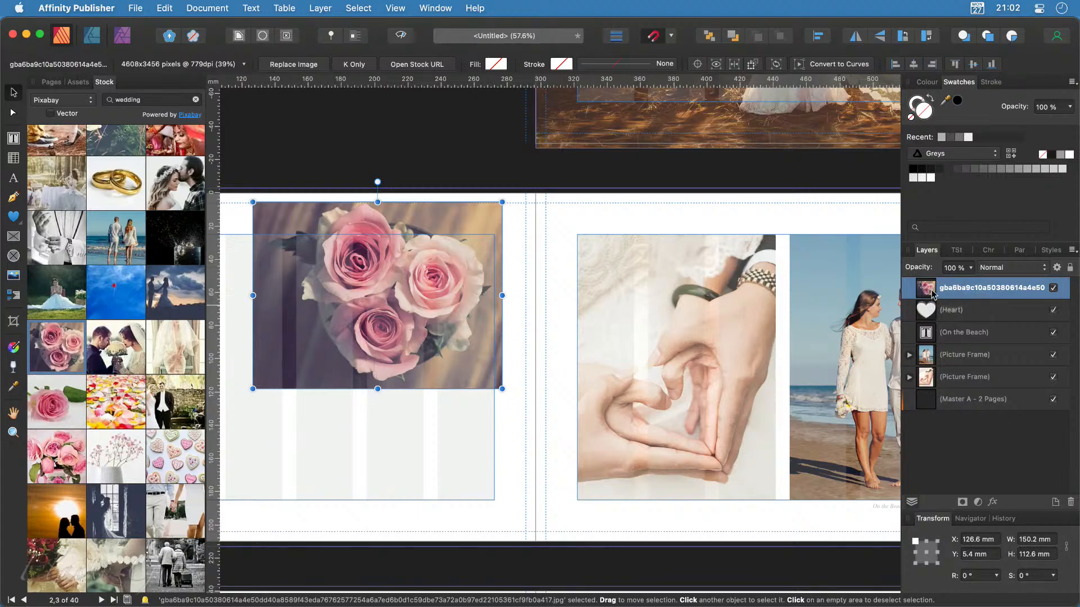
Step: Nest the roses image layer inside the heart layer and shift the image slightly within the shape
left_click_drag(933, 293, 966, 312)
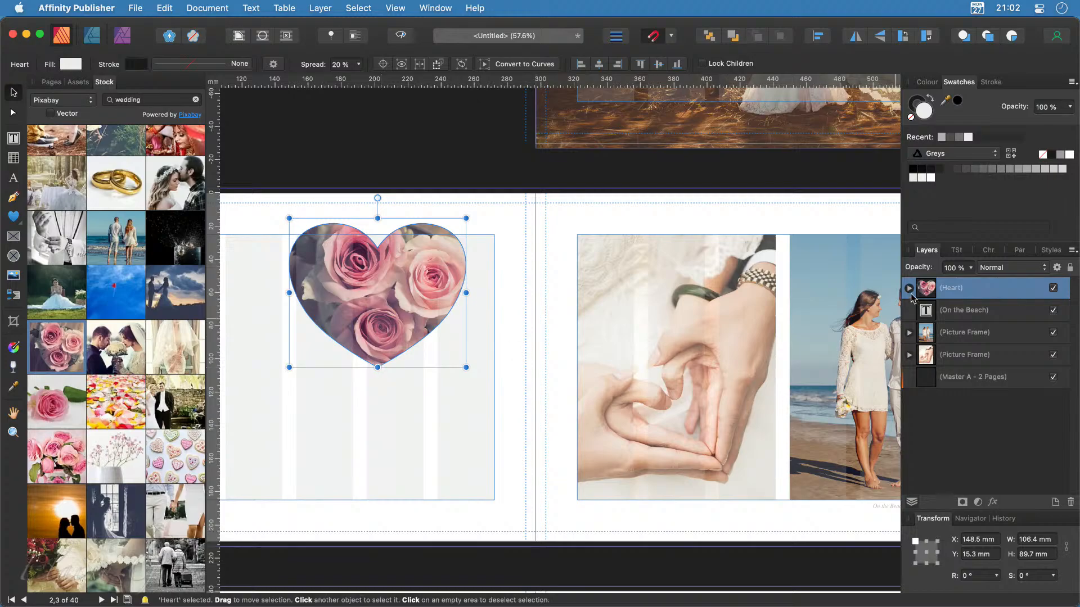
left_click(908, 288)
left_click(956, 310)
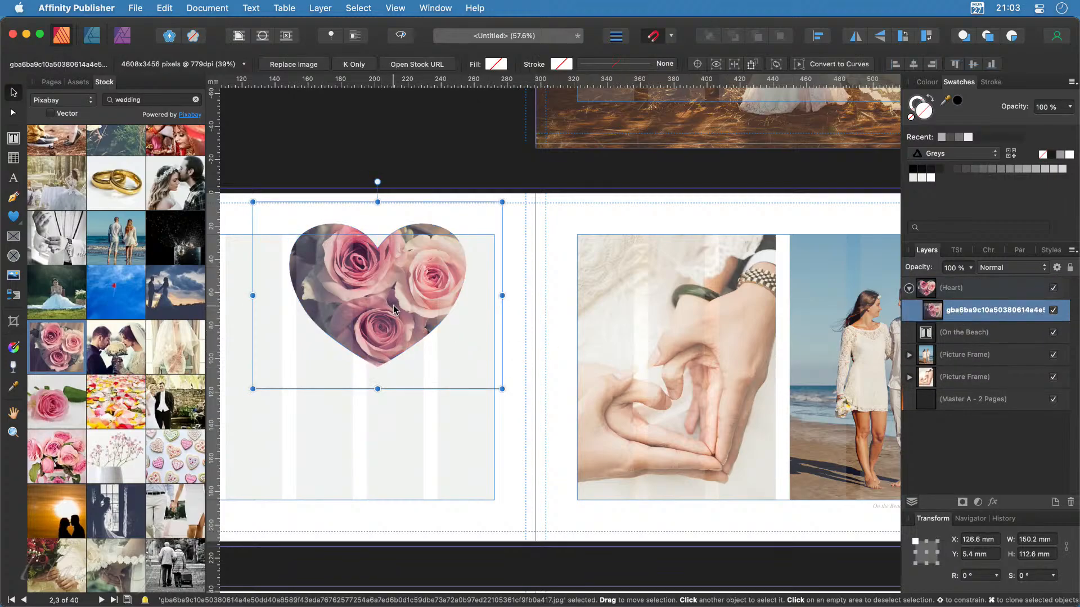
mouse_move(394, 309)
left_mouse_down()
mouse_move(385, 348)
mouse_move(382, 288)
mouse_move(396, 302)
left_mouse_up()
Step: Undo the nesting of the roses image inside the heart
key("super+z")
key("super+z")
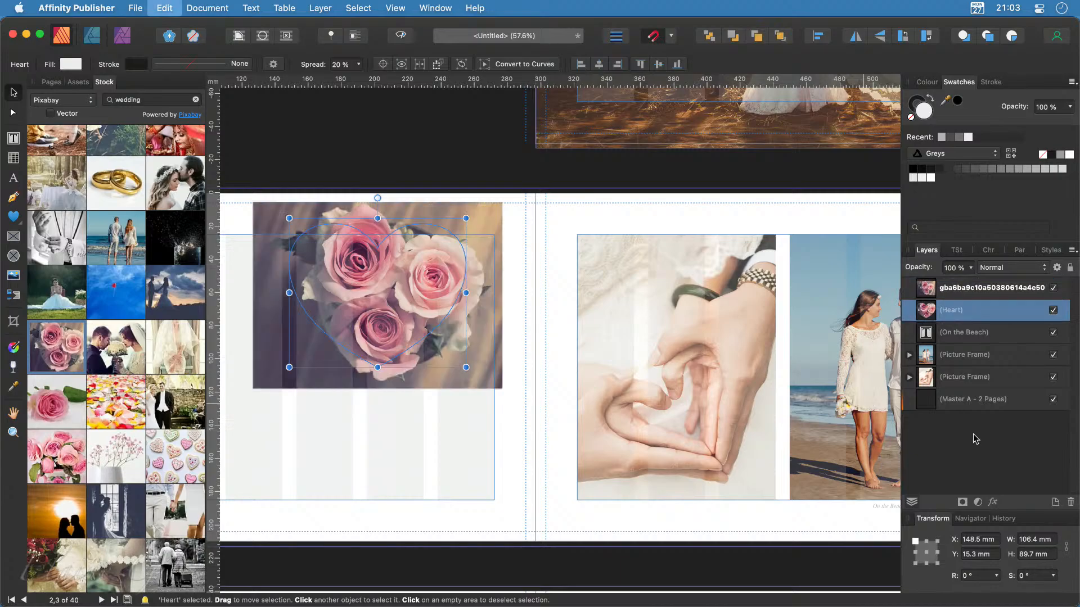
left_click(956, 292)
left_click(937, 315)
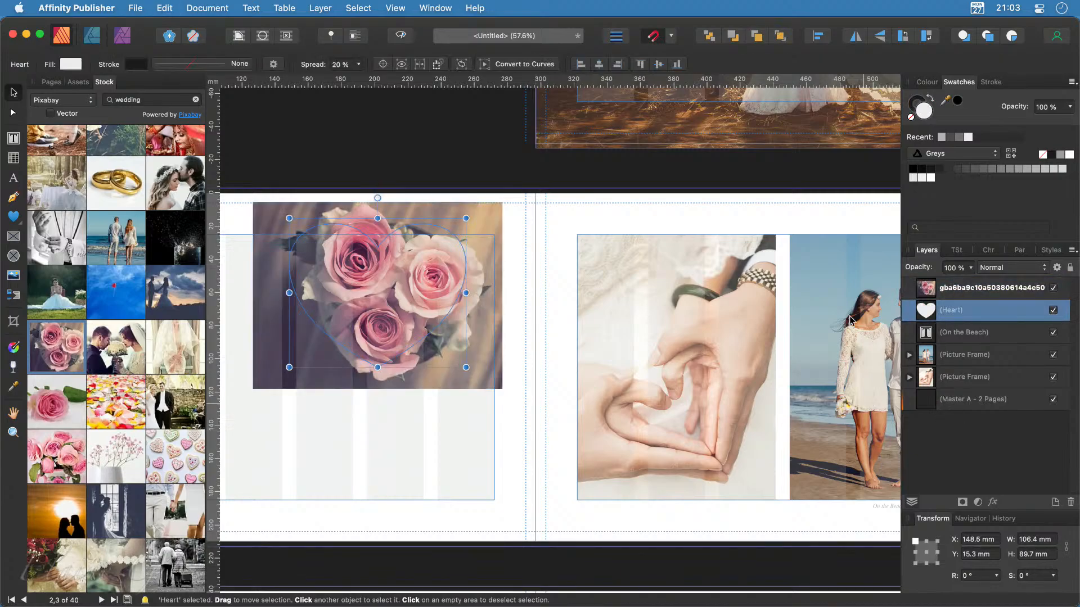
Step: Move the roses image below the heart and convert the heart shape to a picture frame
right_click(282, 259)
left_click(452, 442)
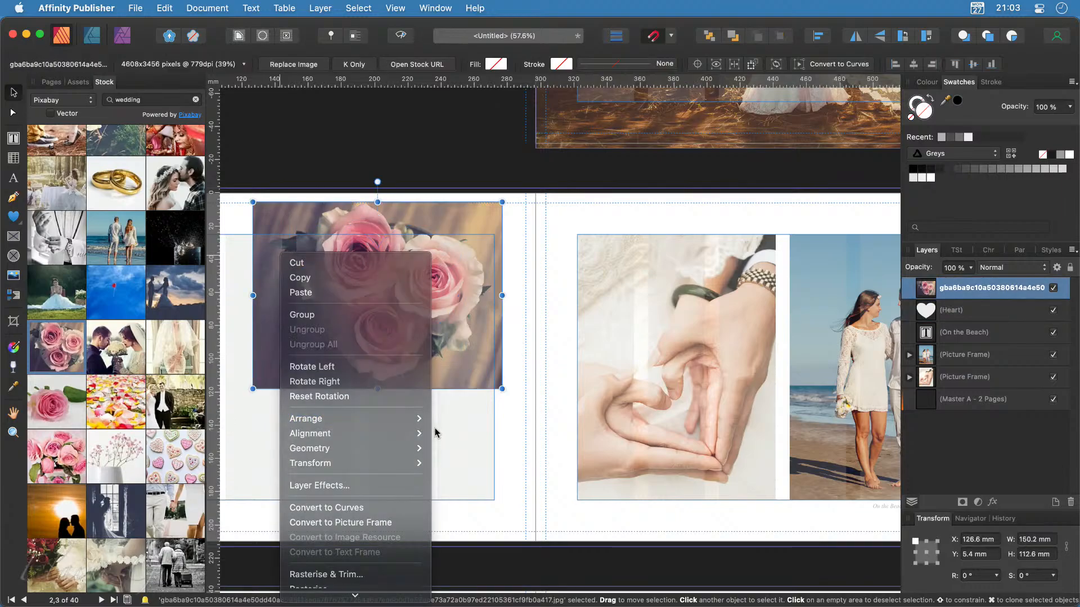
left_click_drag(437, 268, 484, 483)
left_click(417, 302)
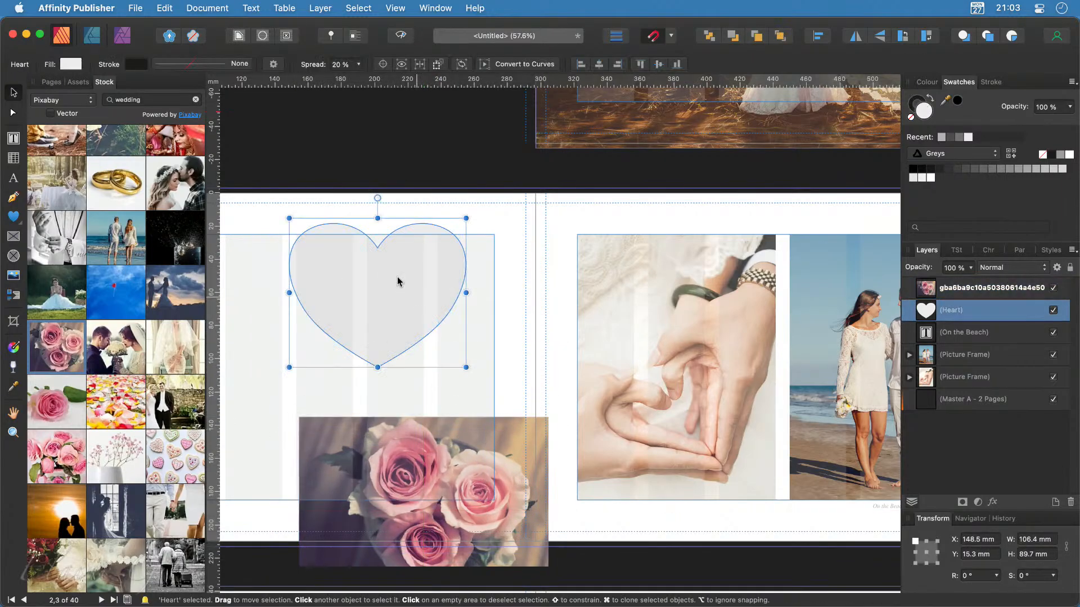
right_click(392, 267)
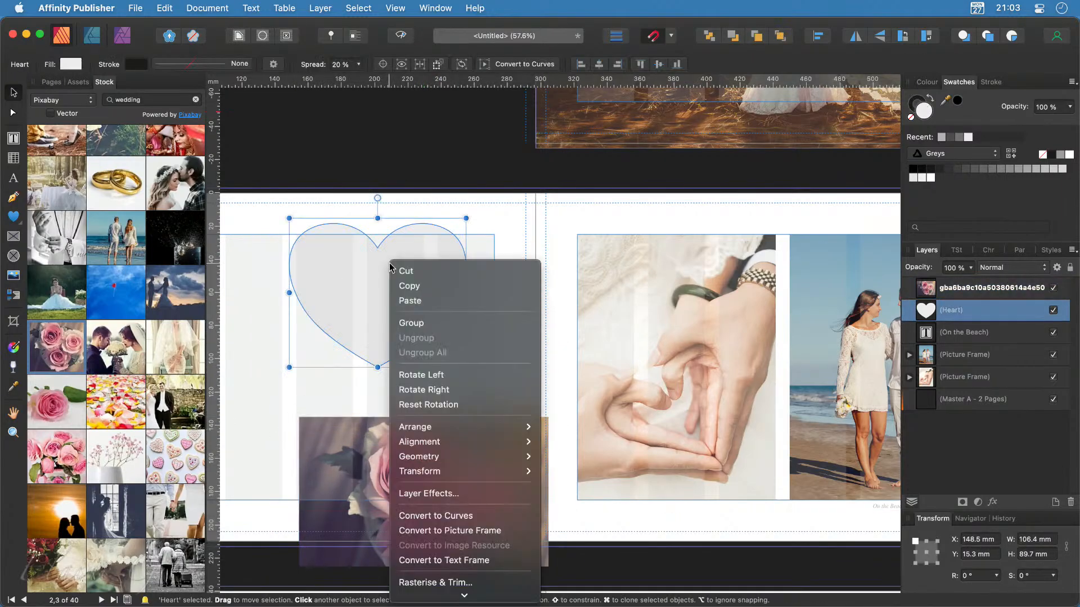
left_click(453, 531)
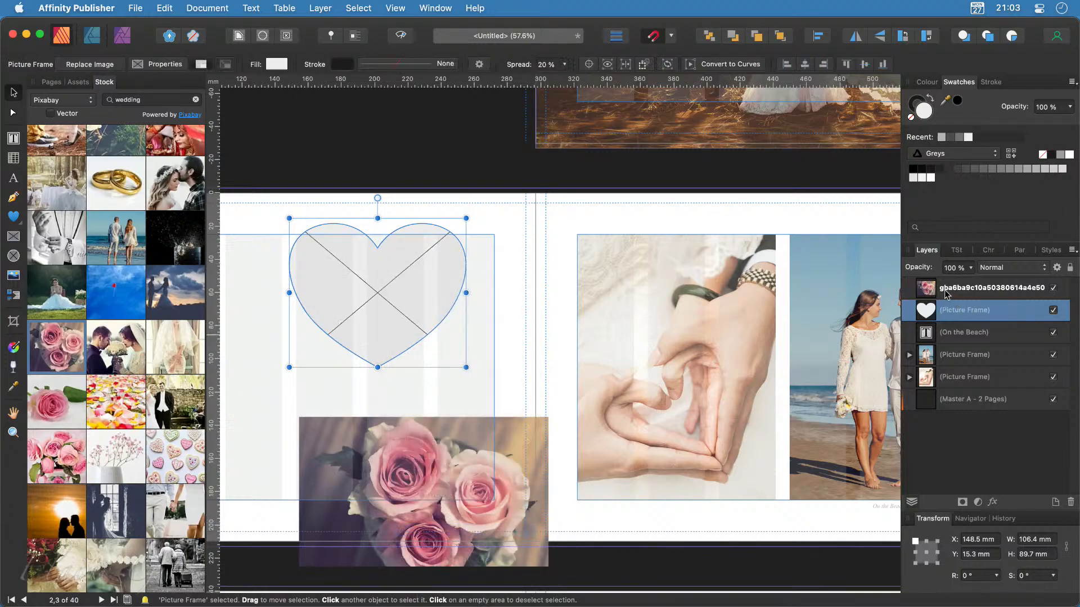
Step: Nest the roses image in the heart picture frame, adjusting its position and scaling it to 37% inside the frame
left_click_drag(929, 290, 968, 313)
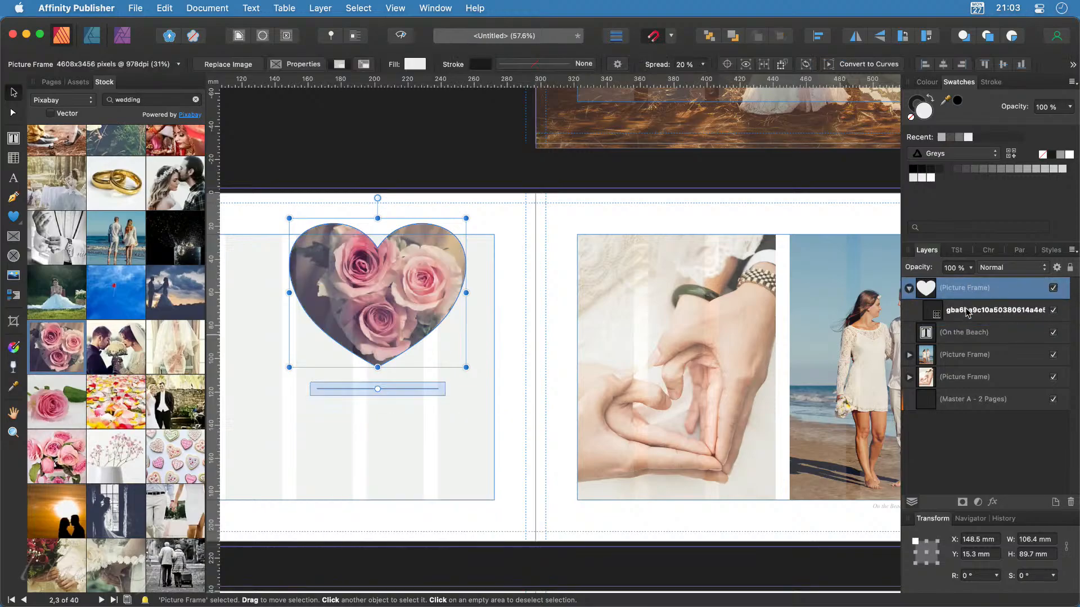
mouse_move(368, 293)
left_mouse_down()
mouse_move(388, 300)
mouse_move(421, 269)
mouse_move(385, 310)
mouse_move(360, 289)
left_mouse_up()
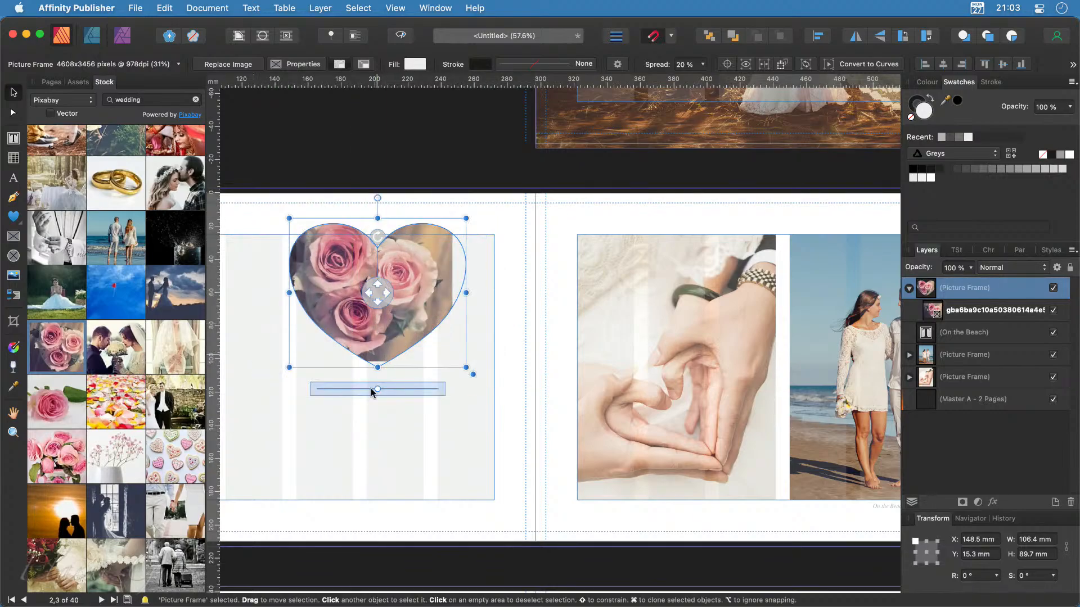
left_click_drag(373, 390, 394, 393)
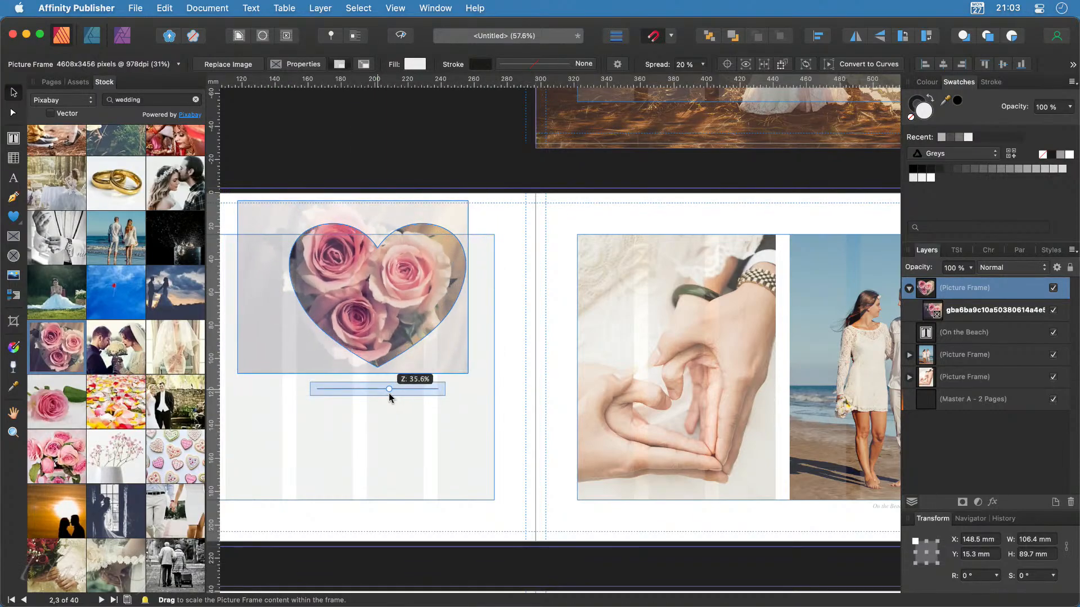
left_click(512, 316)
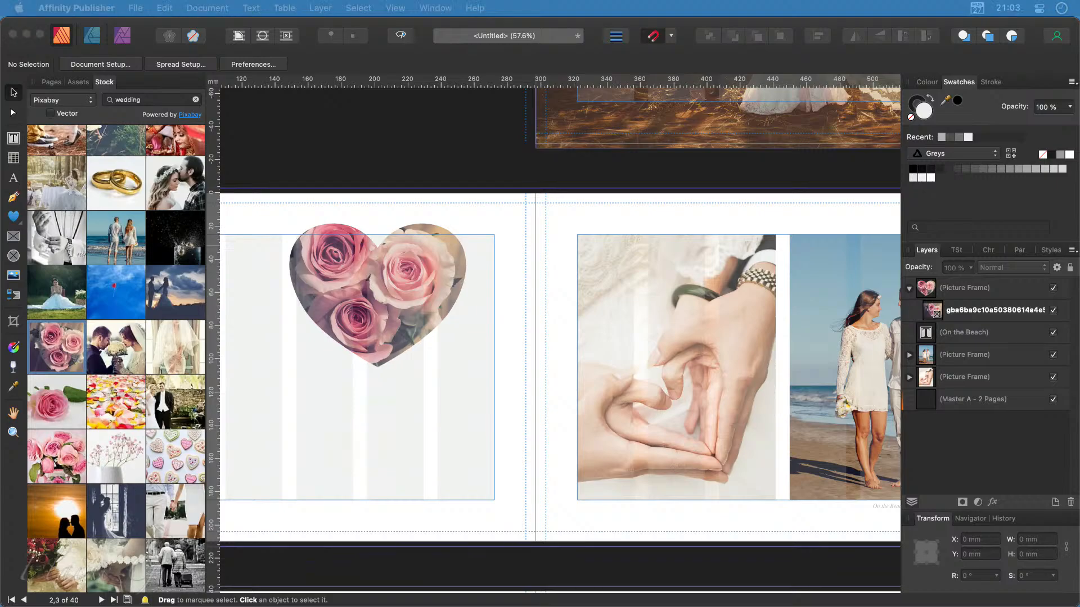
Step: Copy the heart picture frame and paste it onto the Carnforth Station spread
left_click(384, 360)
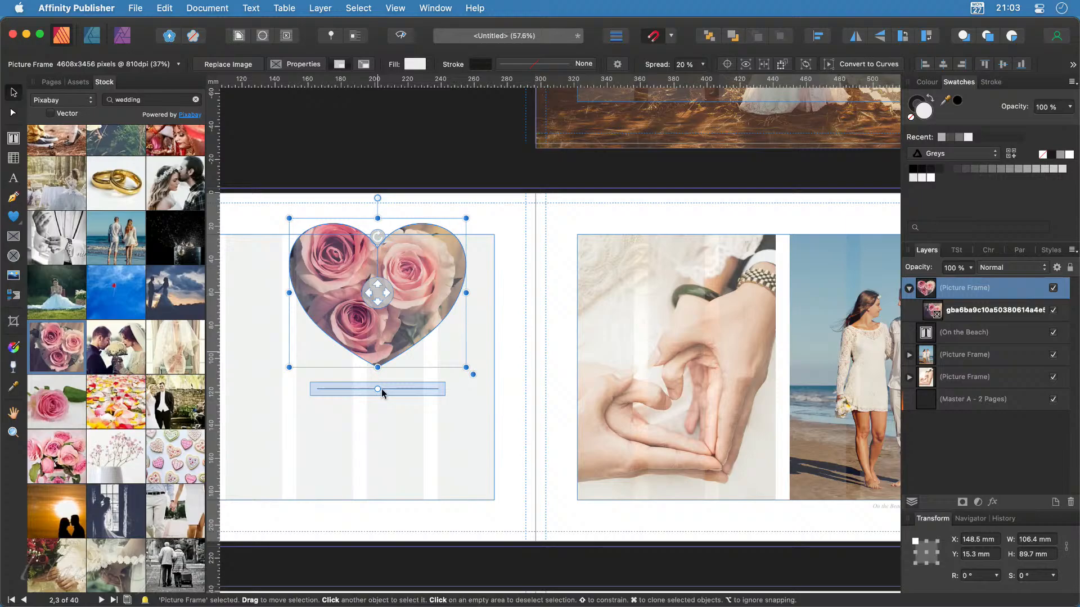
key("super+c")
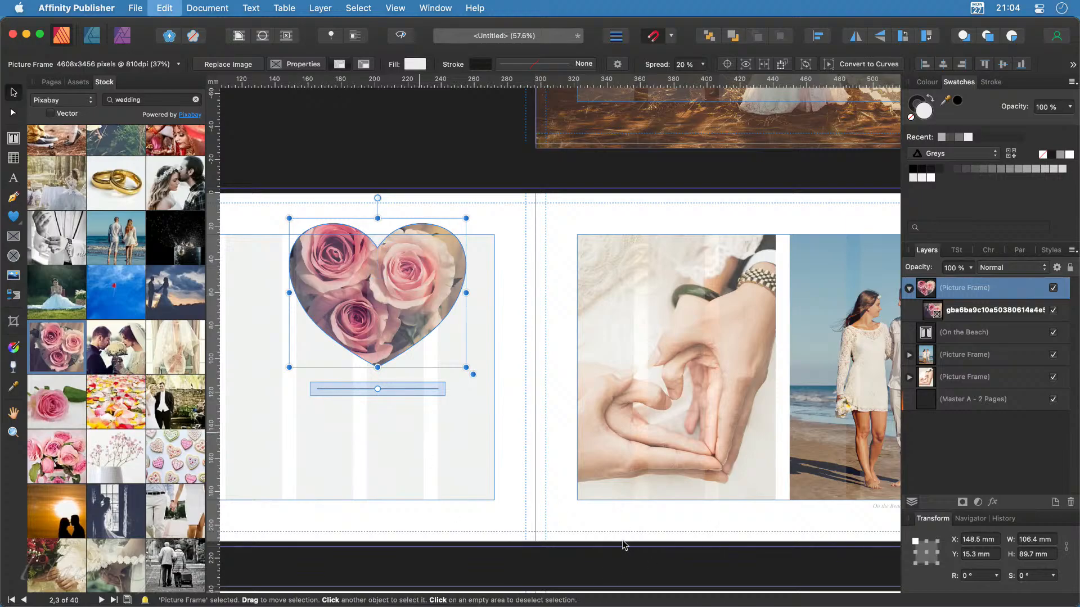
scroll(583, 544, "down", 15)
left_click(589, 545)
scroll(589, 548, "down", 20)
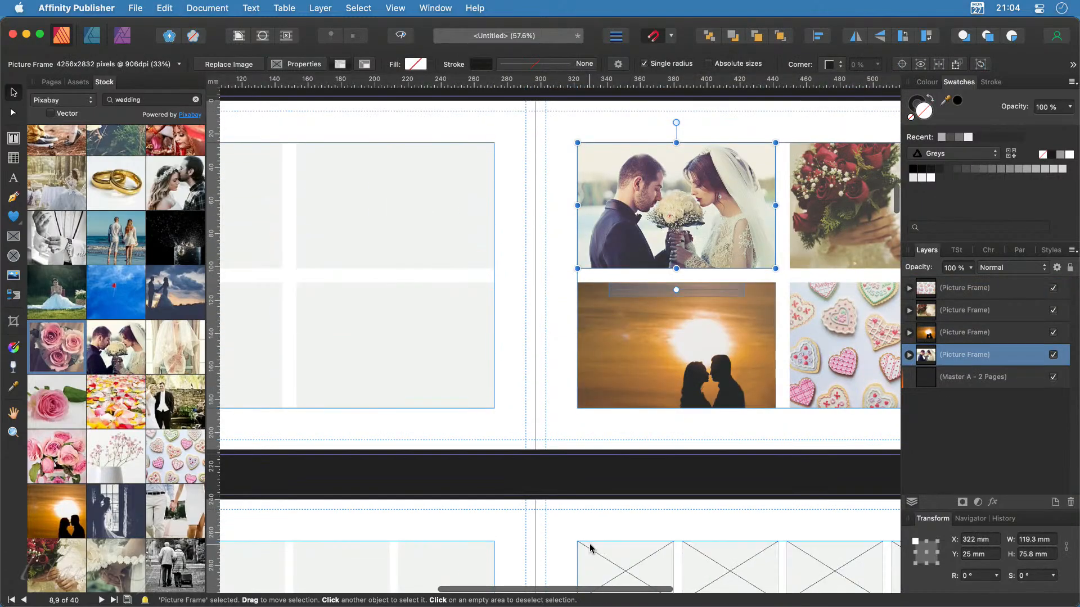
scroll(590, 543, "up", 5)
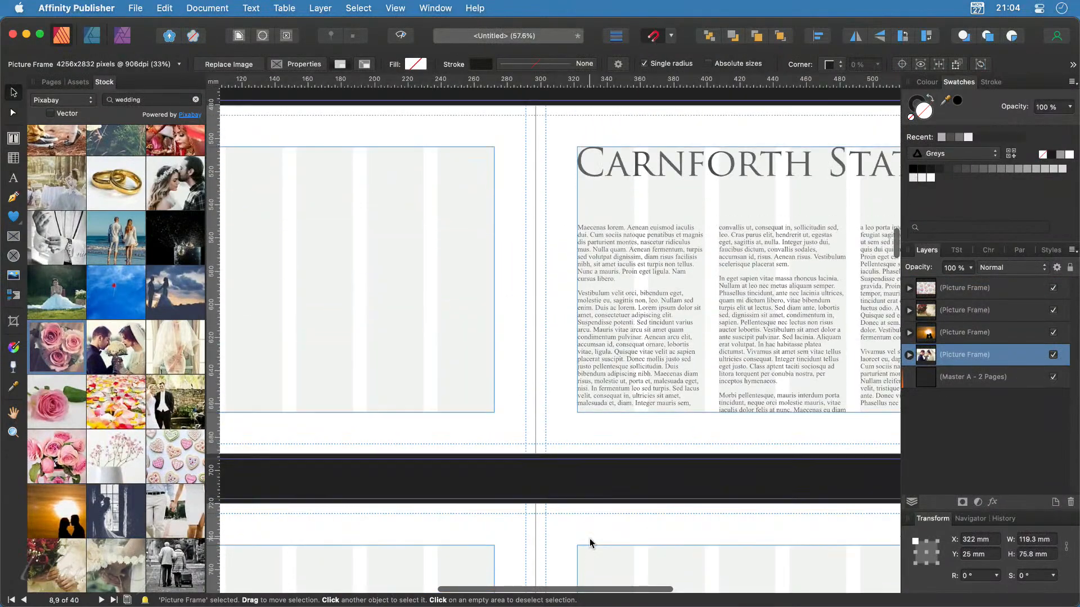
scroll(589, 542, "right", 5)
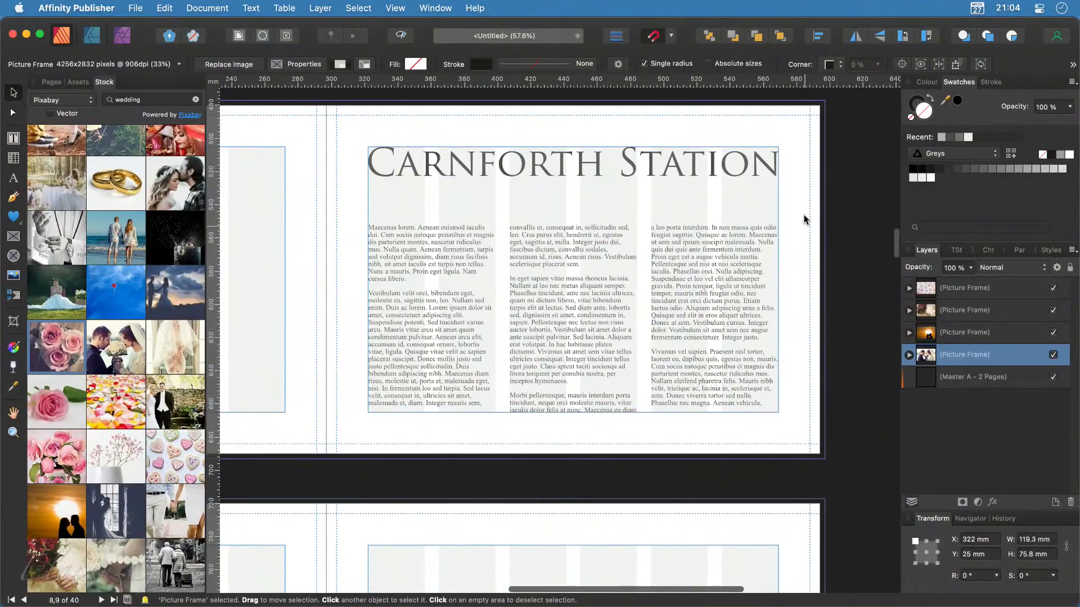
left_click(801, 212)
key("super+v")
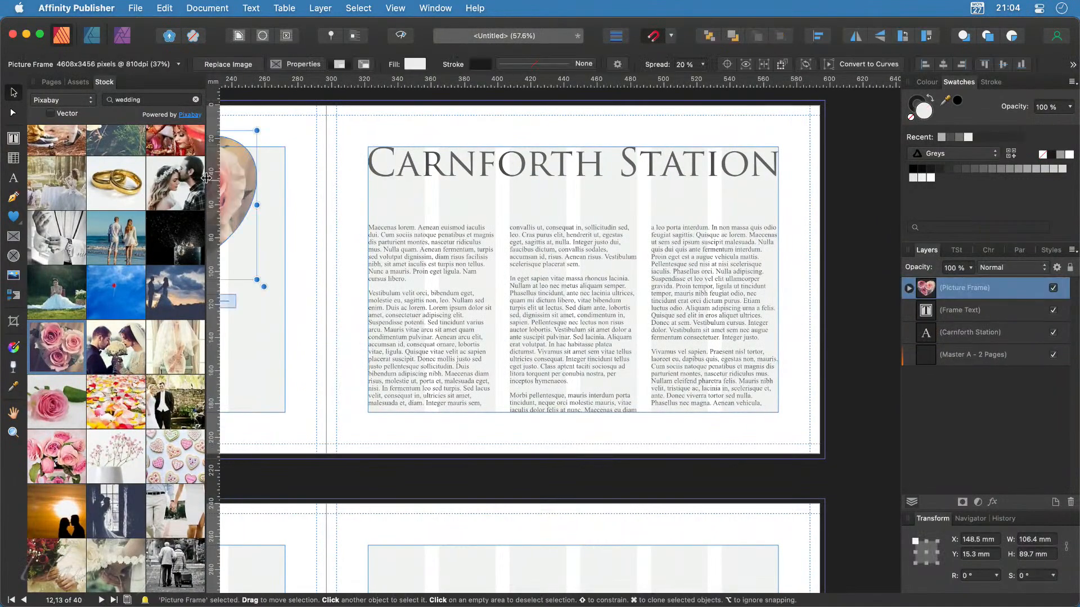
Step: Move the pasted heart frame onto the middle text column under the title and resize it to about 77 × 72 mm
left_click_drag(248, 188, 646, 243)
left_click_drag(632, 304, 632, 304)
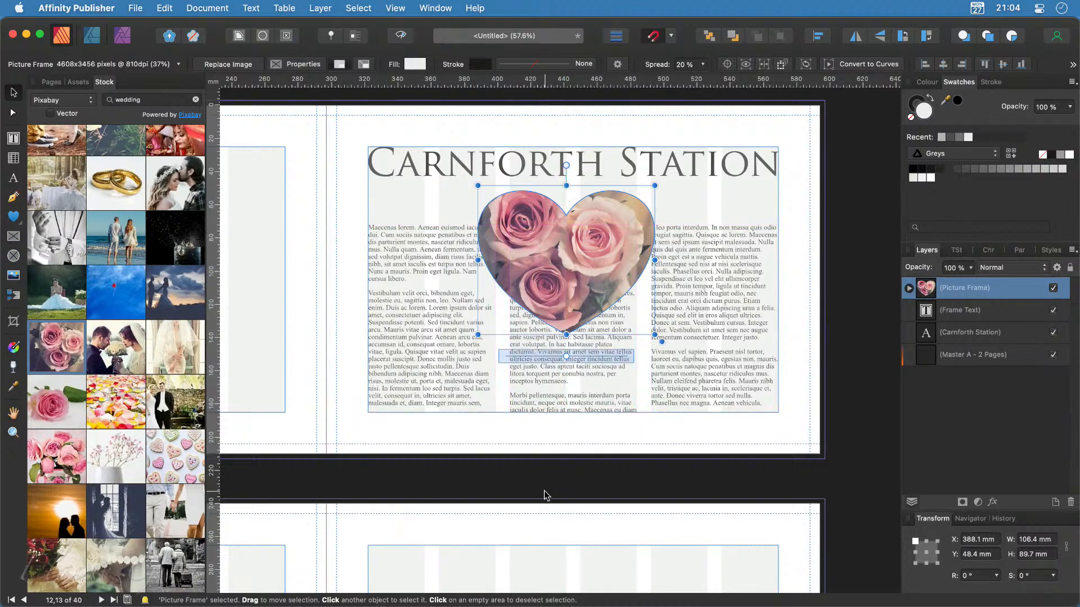
mouse_move(601, 249)
left_click_drag(487, 327, 495, 319)
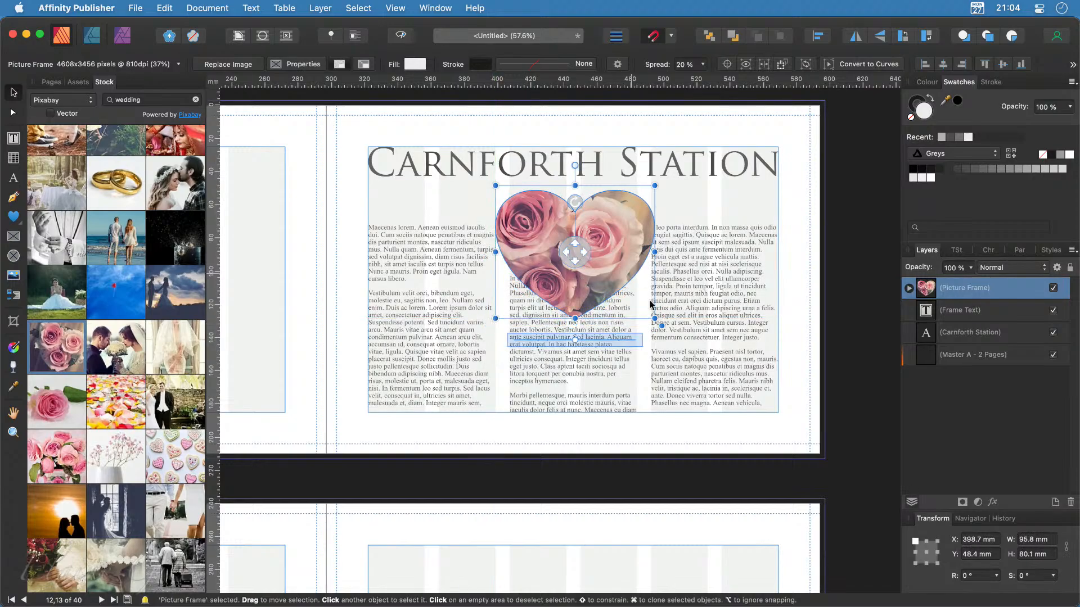
left_click_drag(656, 318, 641, 309)
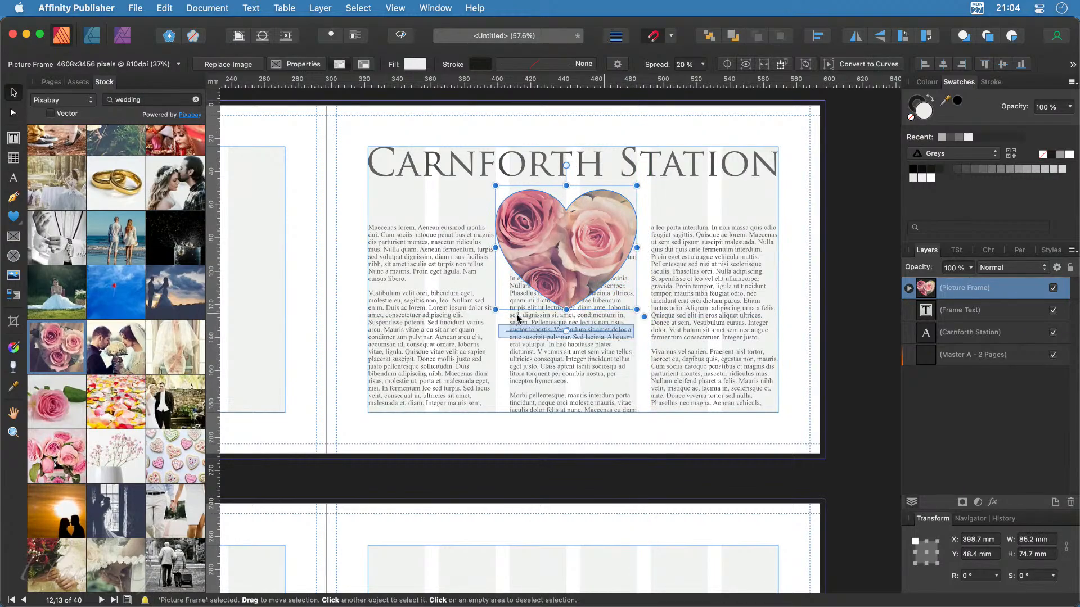
left_click_drag(497, 309, 509, 306)
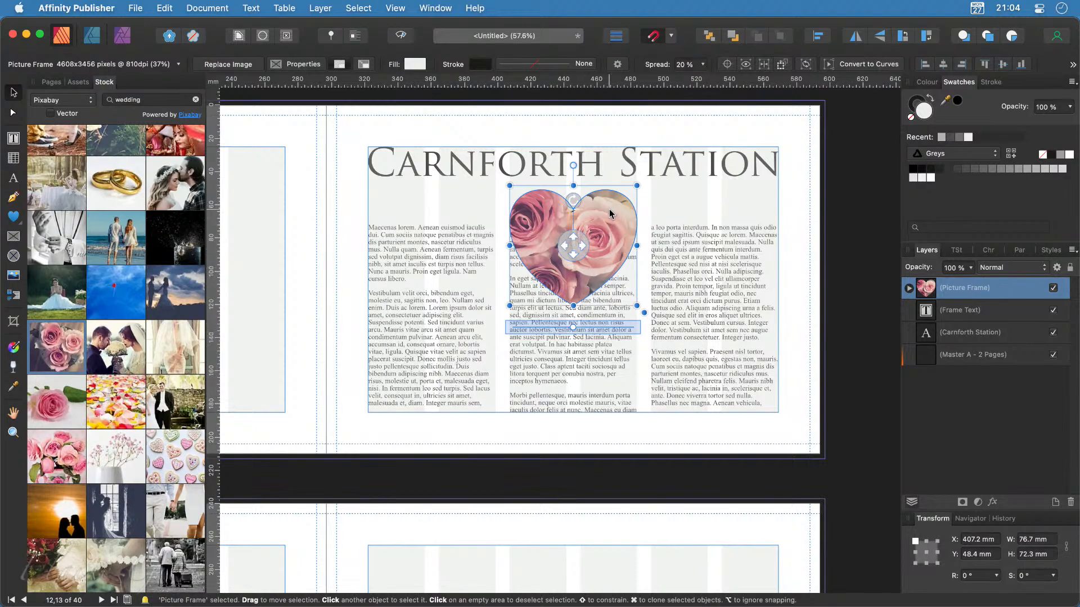
Step: Set the heart frame's text wrap style to Jump
left_click(238, 37)
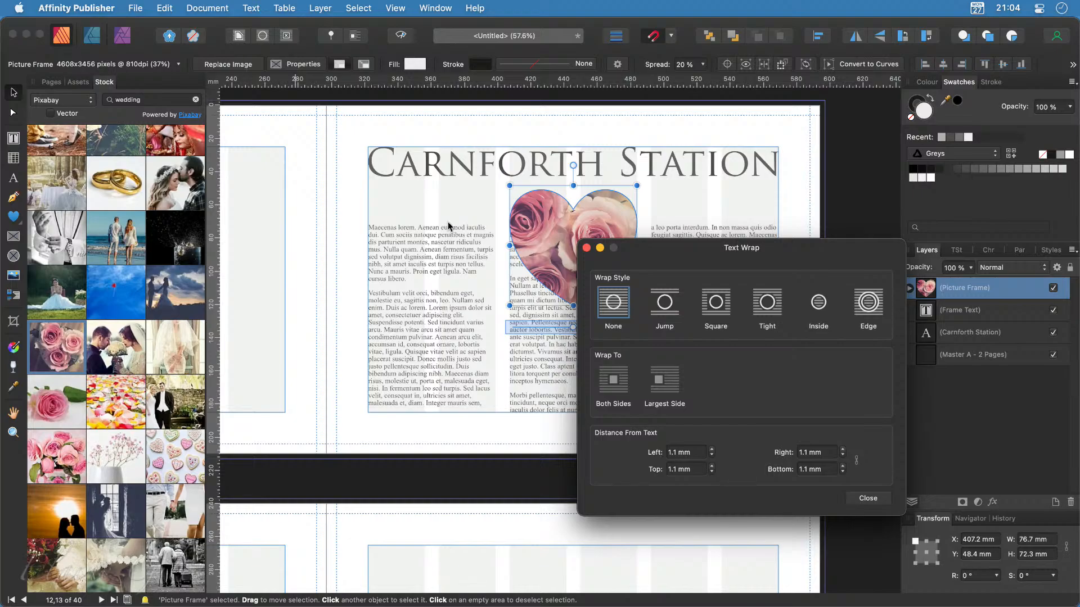
left_click_drag(791, 251, 302, 134)
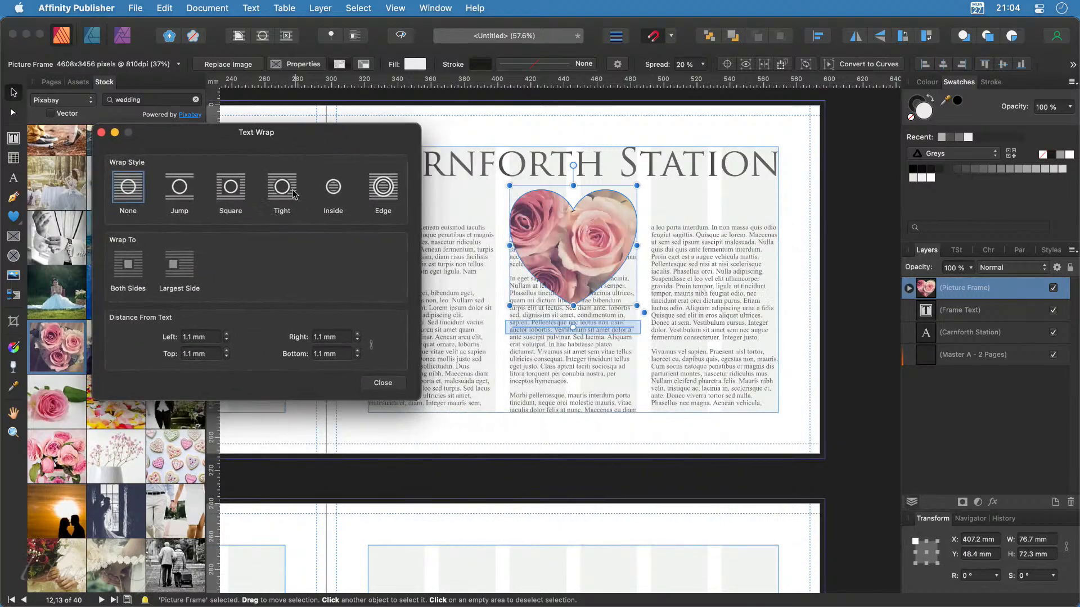
left_click(181, 197)
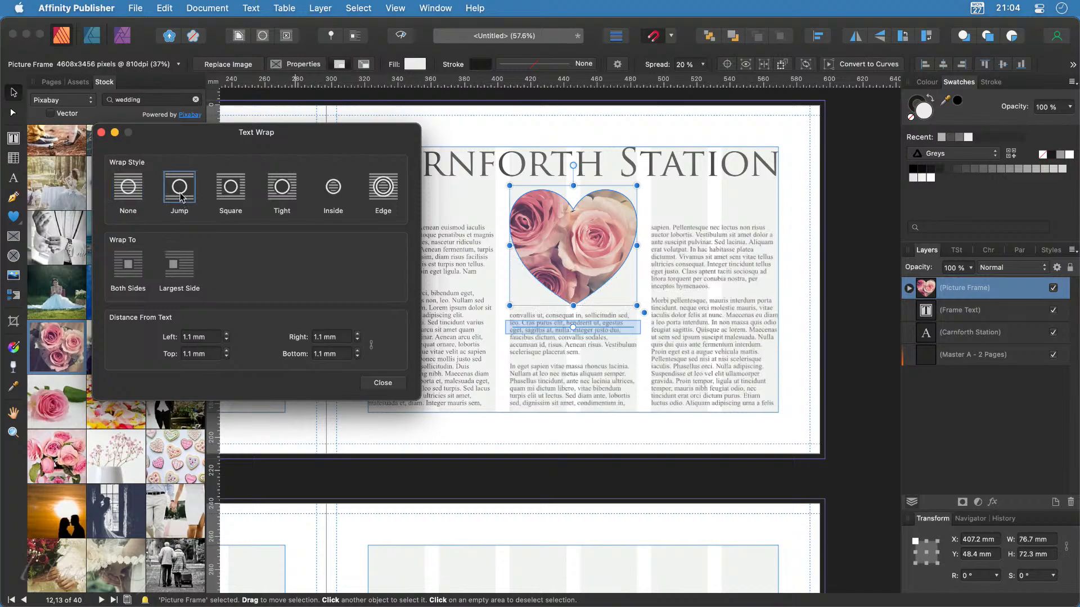
left_click(612, 475)
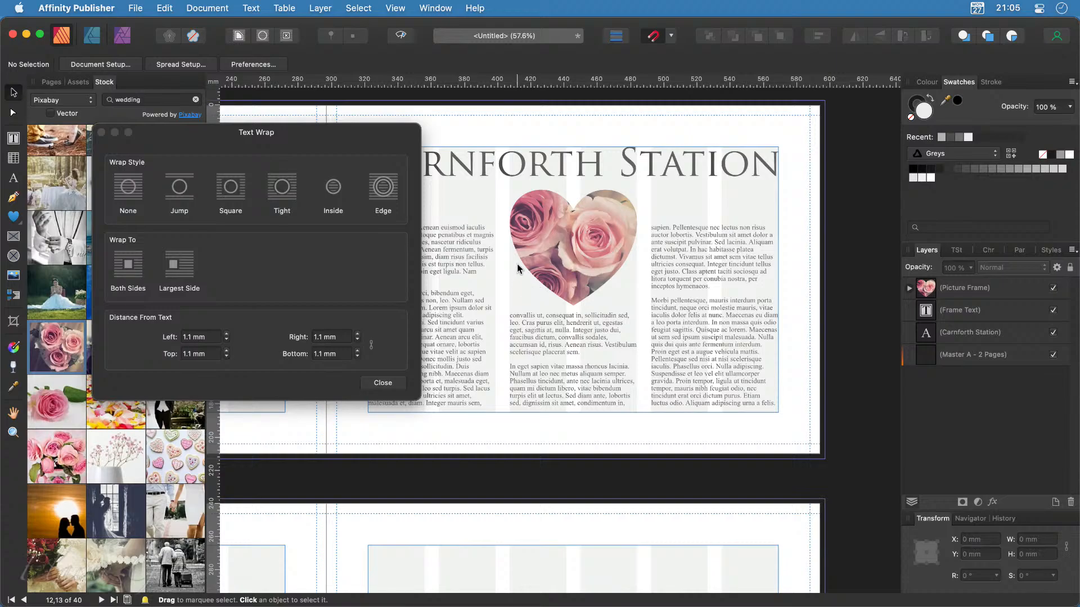
Step: Try the Tight text wrap style on the heart frame
mouse_move(510, 252)
left_mouse_down()
mouse_move(571, 312)
mouse_move(505, 310)
mouse_move(501, 253)
left_mouse_up()
mouse_move(637, 256)
left_mouse_down()
mouse_move(598, 305)
mouse_move(658, 312)
mouse_move(638, 257)
left_mouse_up()
left_click(285, 198)
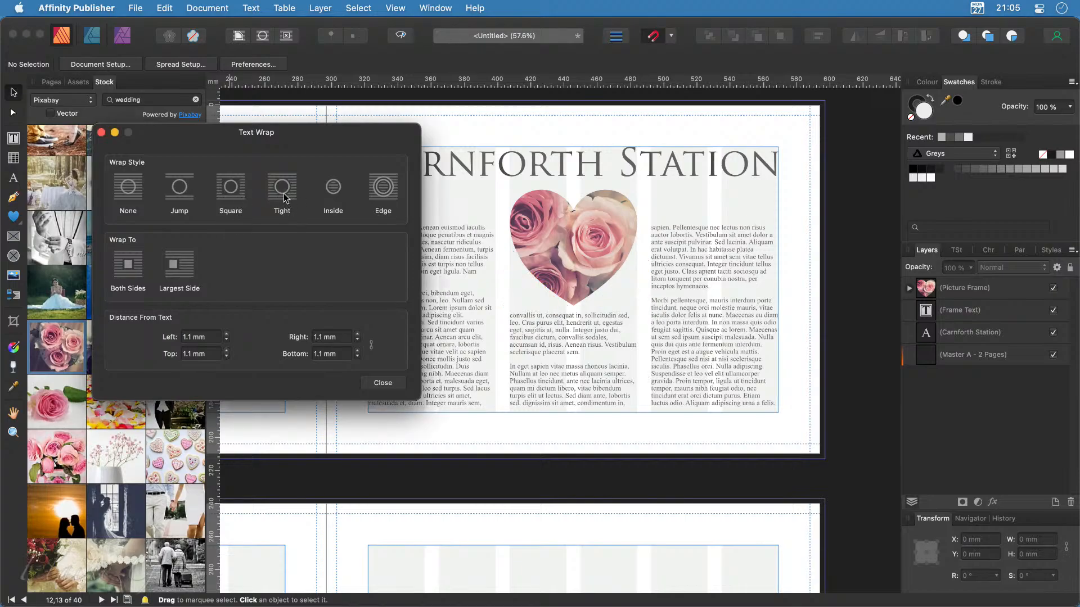
left_click(541, 229)
left_click(283, 190)
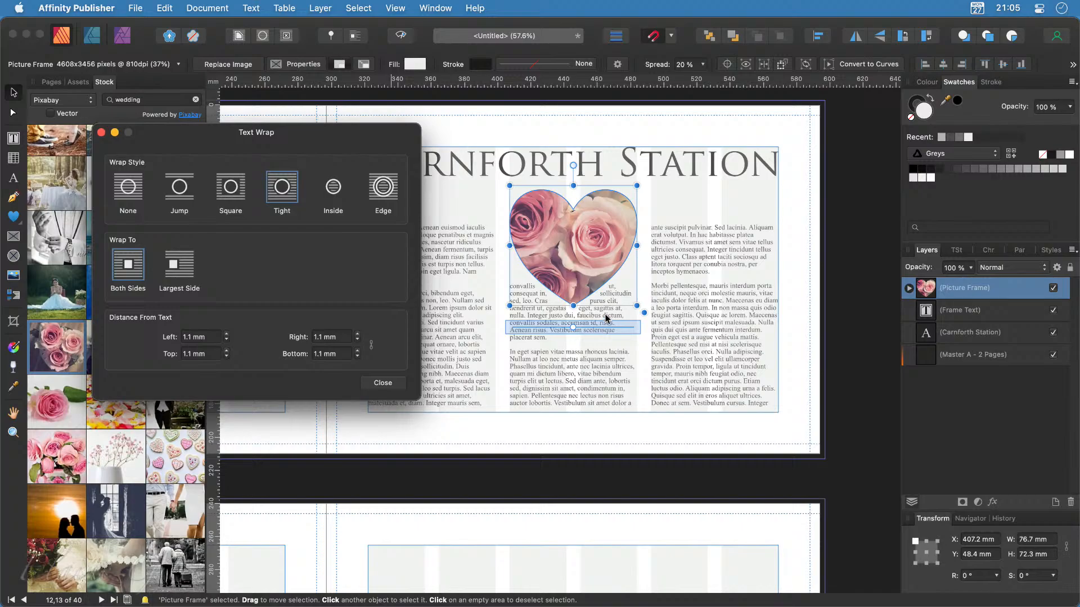
Step: Return the heart frame's text wrap to Jump and close the wrap settings
left_click(186, 192)
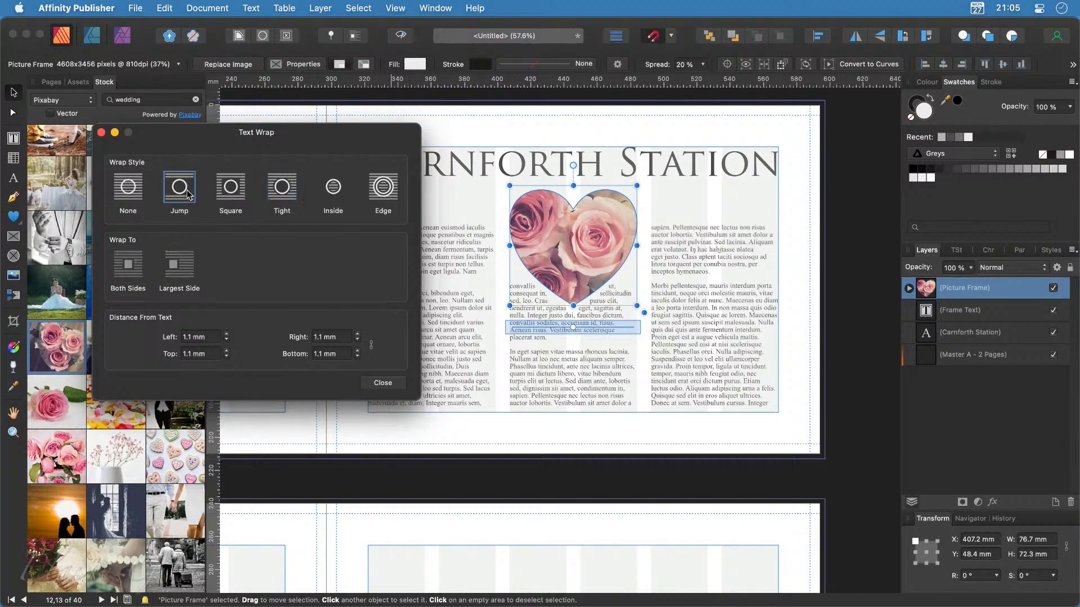
left_click(616, 489)
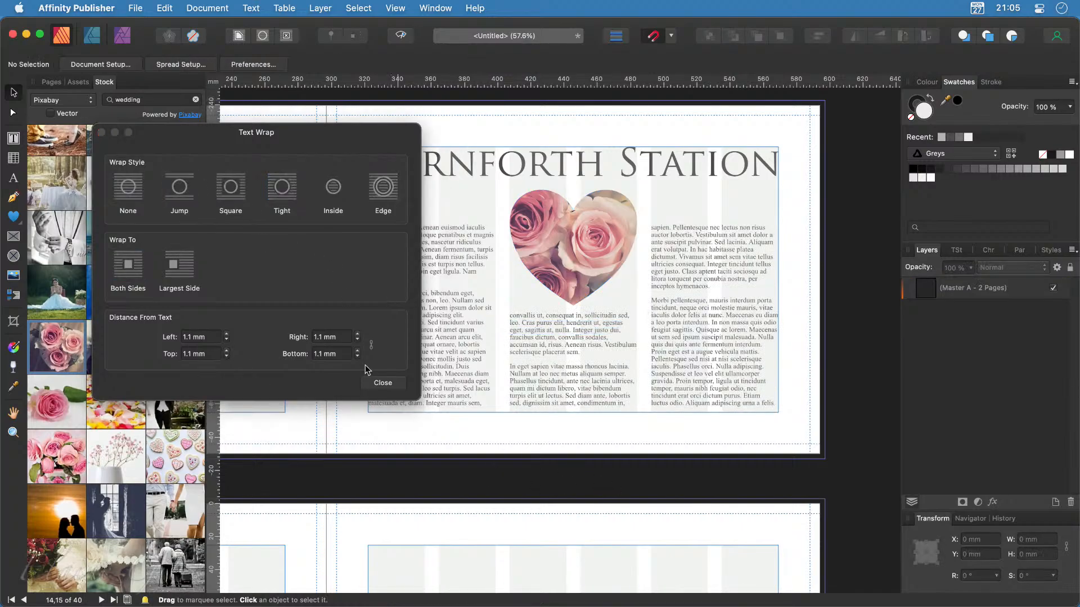
left_click(400, 384)
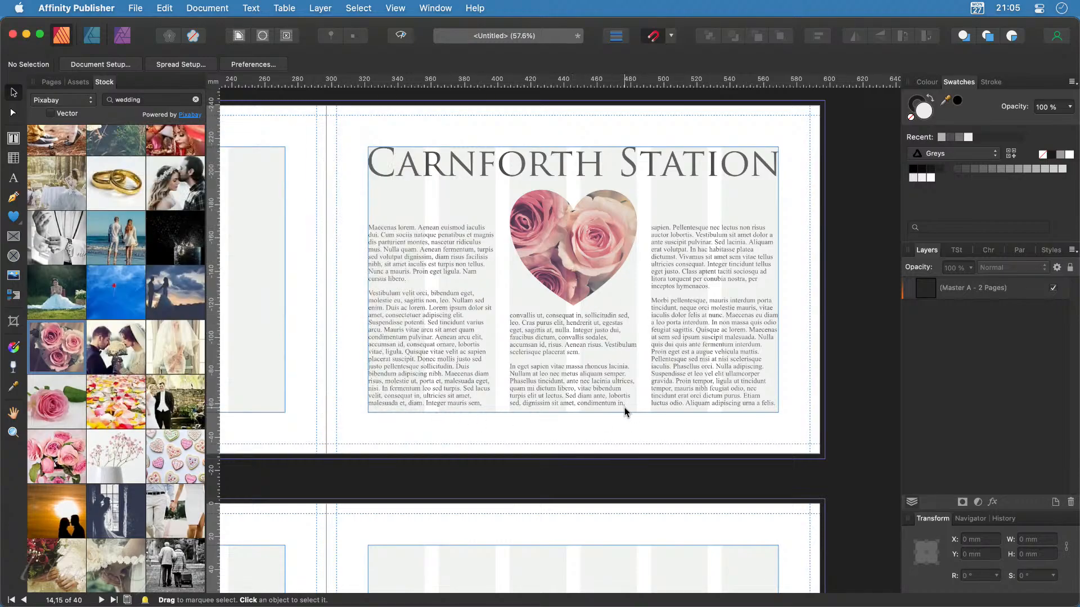
scroll(624, 406, "down", 10)
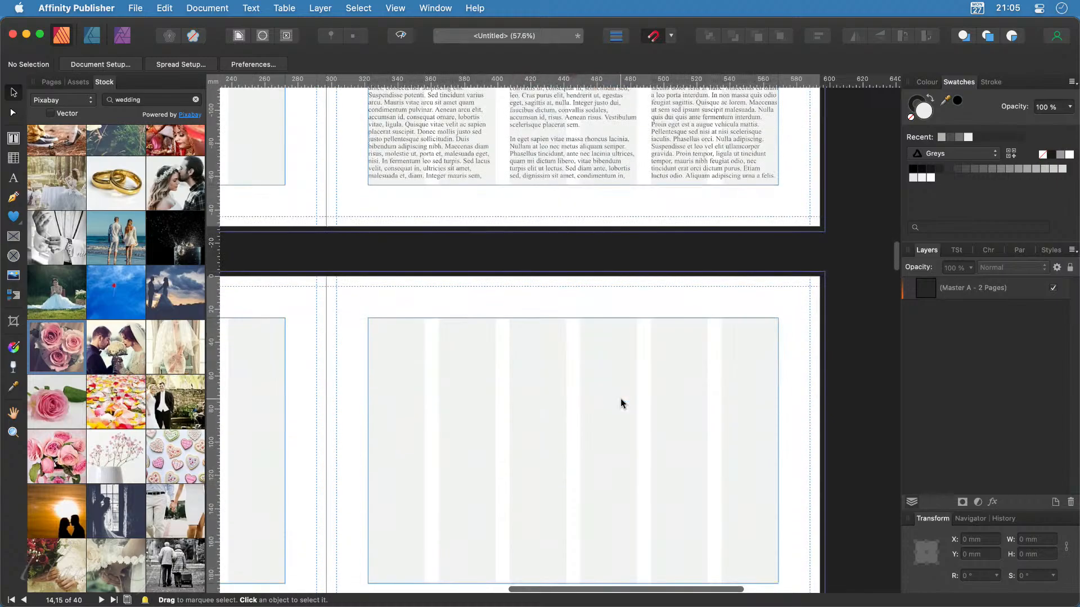
scroll(621, 402, "down", 2)
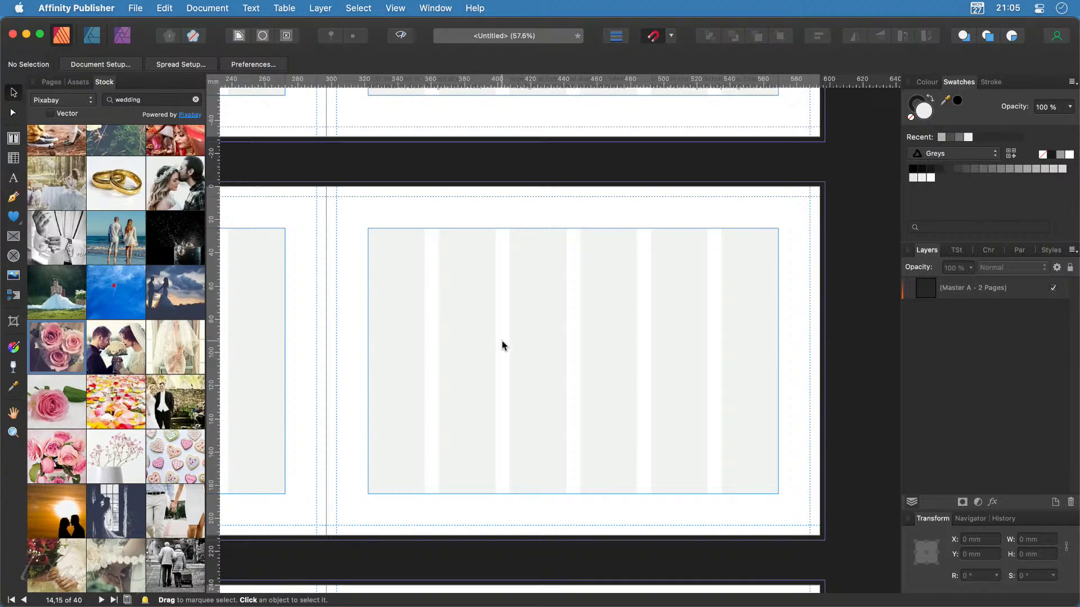
Step: Draw an empty text frame about 162 × 160 mm over the first four columns of page 15
scroll(502, 345, "up", 10)
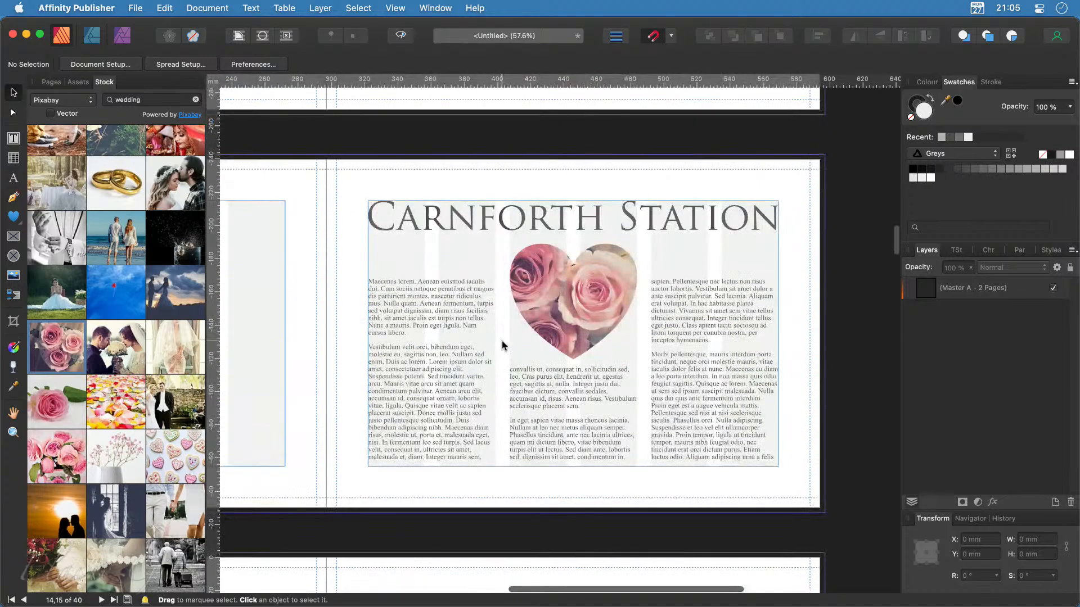
left_click(574, 226)
left_click(586, 442)
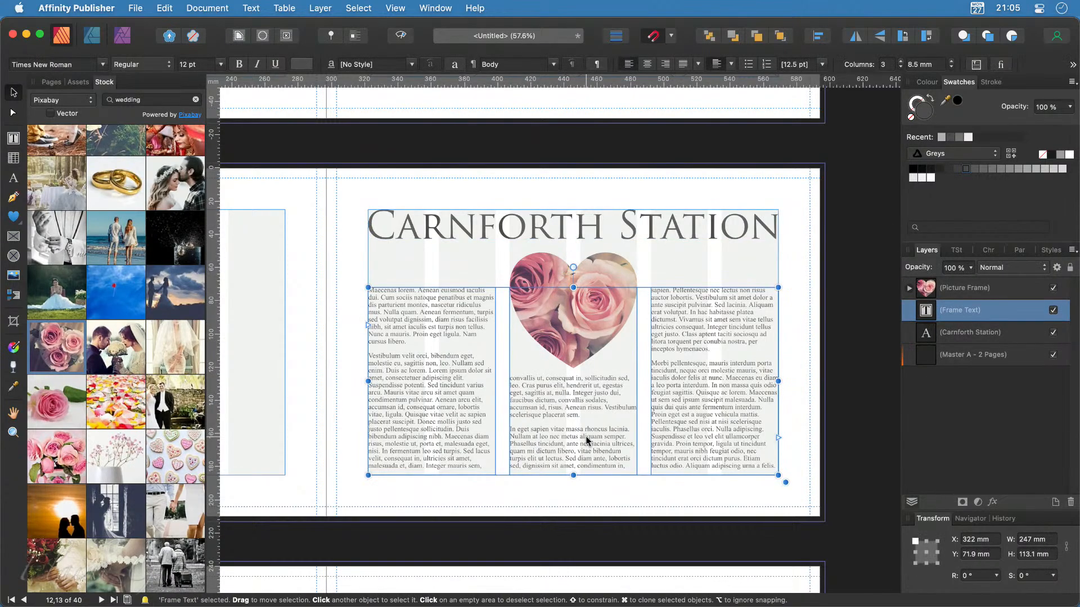
scroll(586, 441, "down", 10)
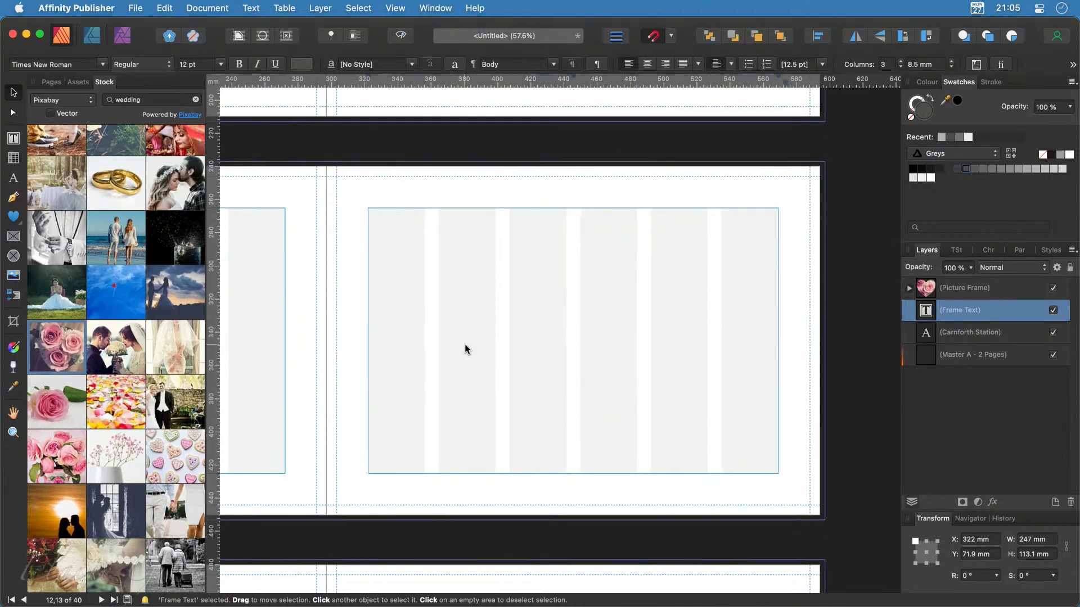
scroll(465, 344, "up", 5)
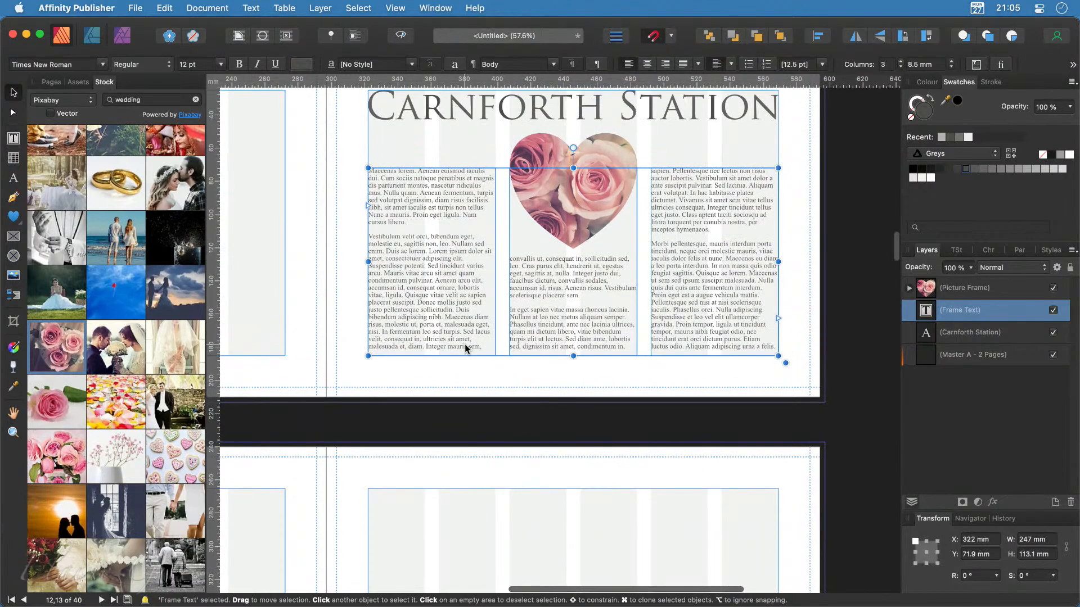
scroll(464, 344, "down", 3)
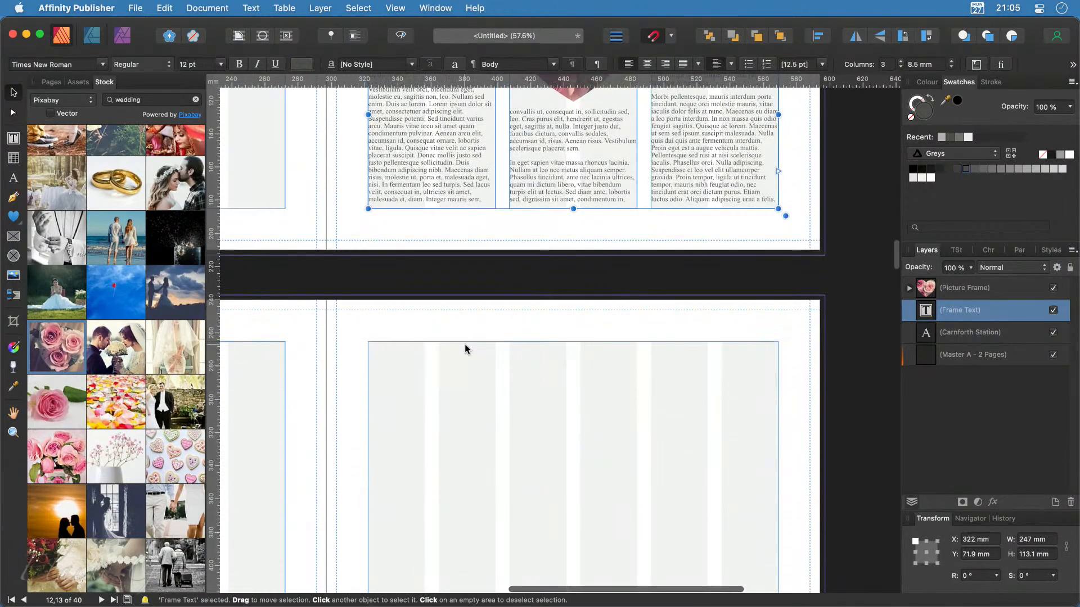
scroll(465, 345, "down", 3)
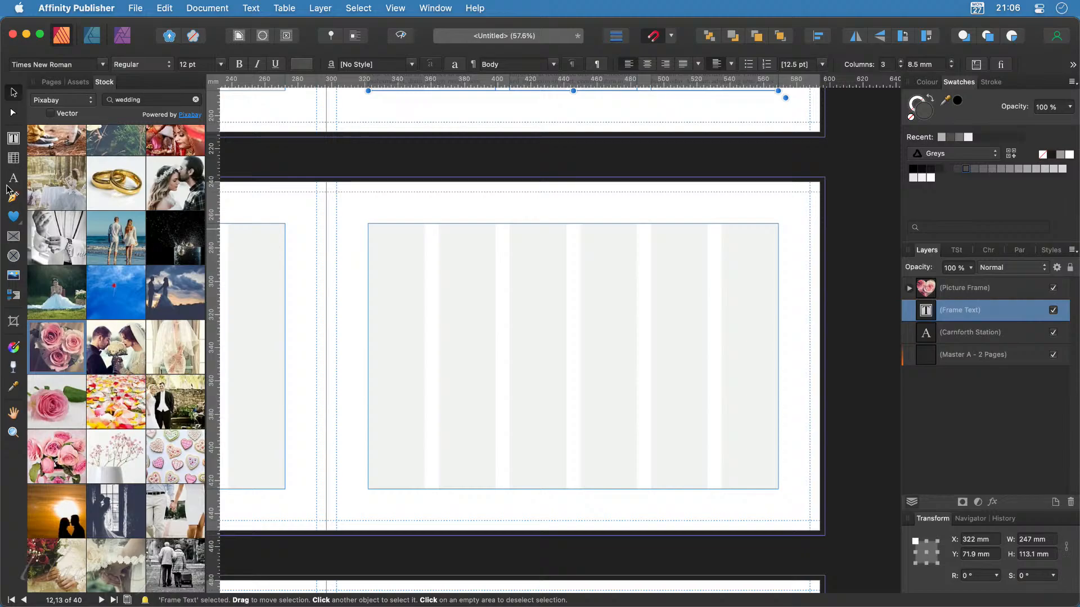
left_click(14, 137)
left_click_drag(366, 224, 636, 489)
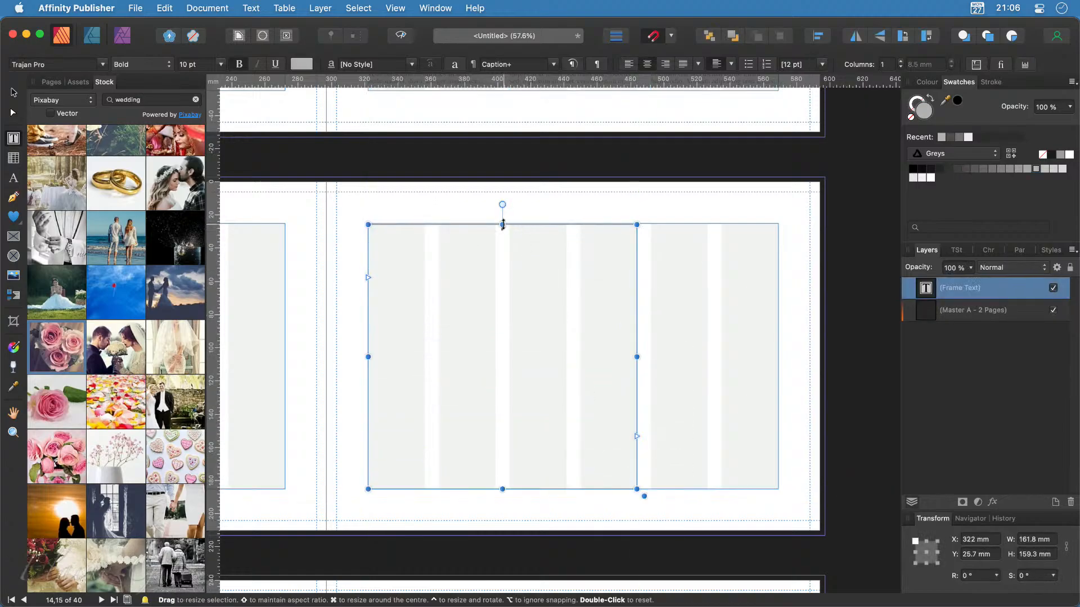
left_click_drag(503, 223, 503, 222)
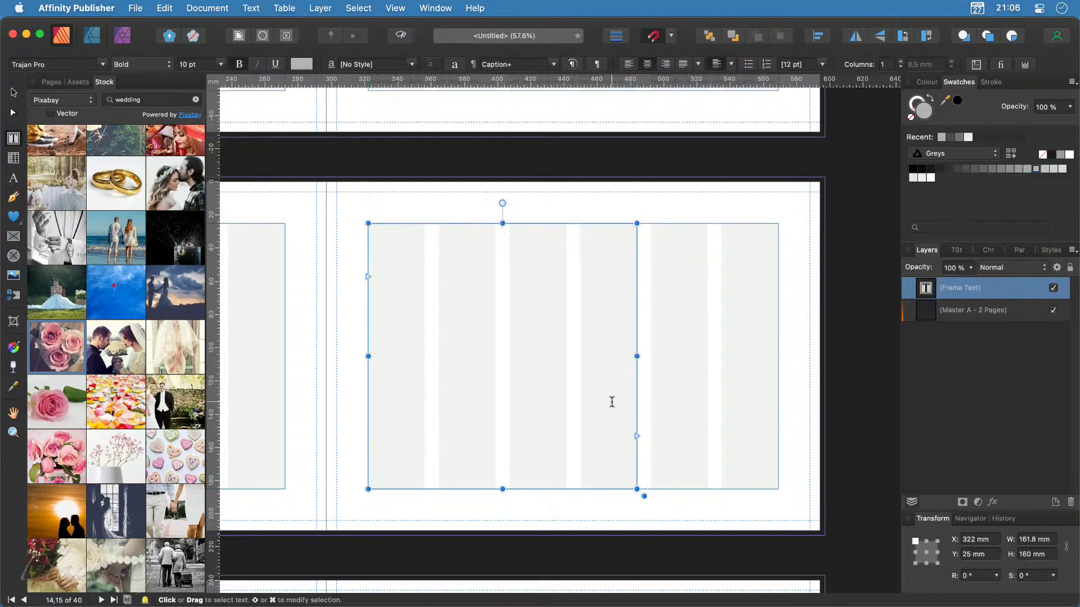
Step: Draw a picture frame over the lower half of page 15's last two columns and set its height to 76 mm
left_click(14, 238)
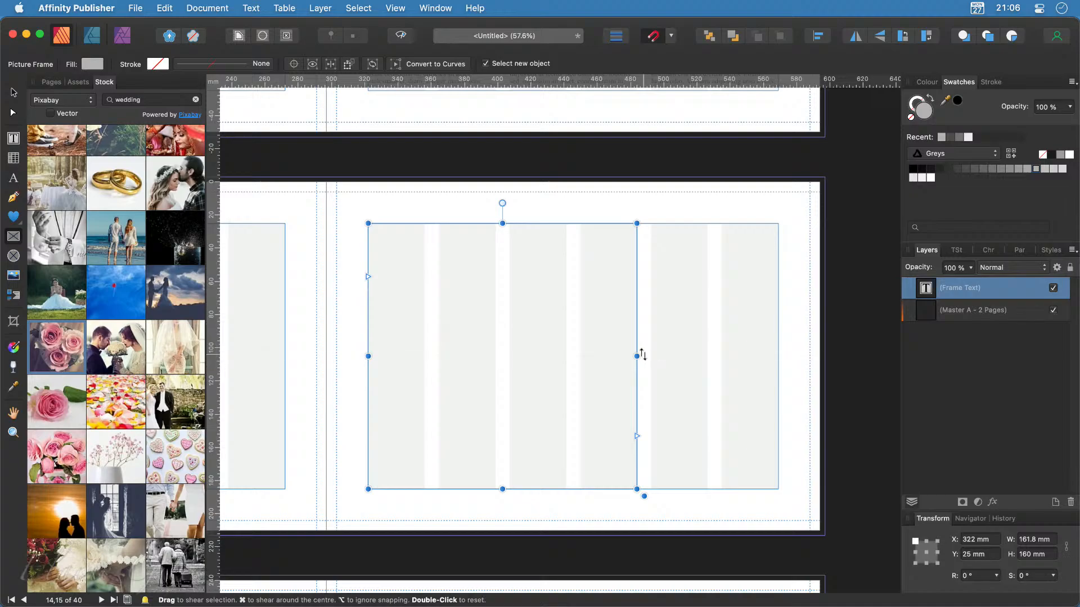
left_click_drag(652, 356, 777, 490)
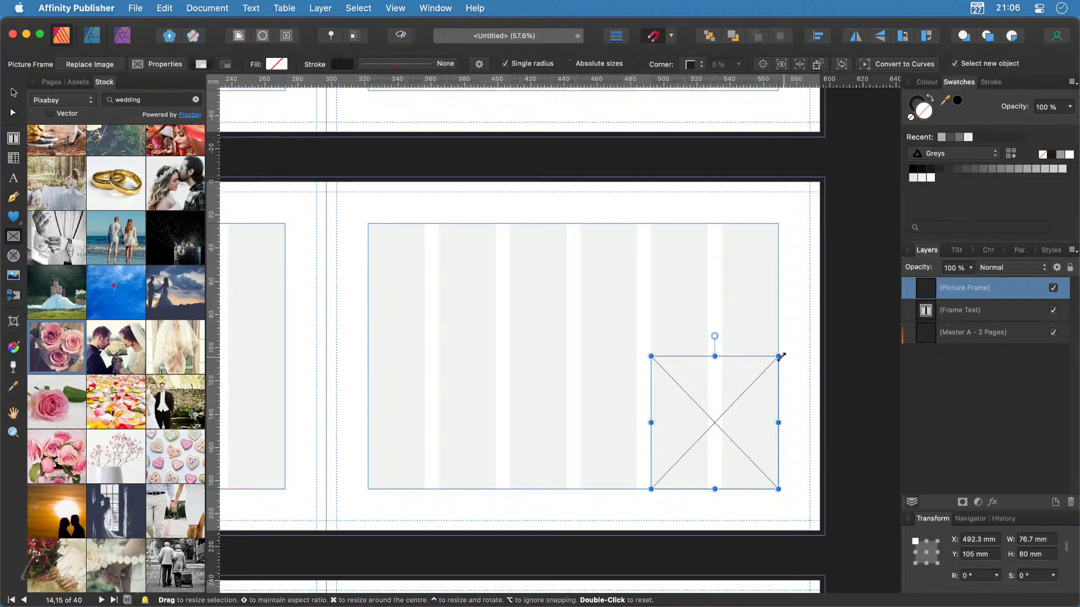
mouse_move(716, 358)
left_mouse_down()
mouse_move(718, 383)
mouse_move(720, 360)
left_mouse_up()
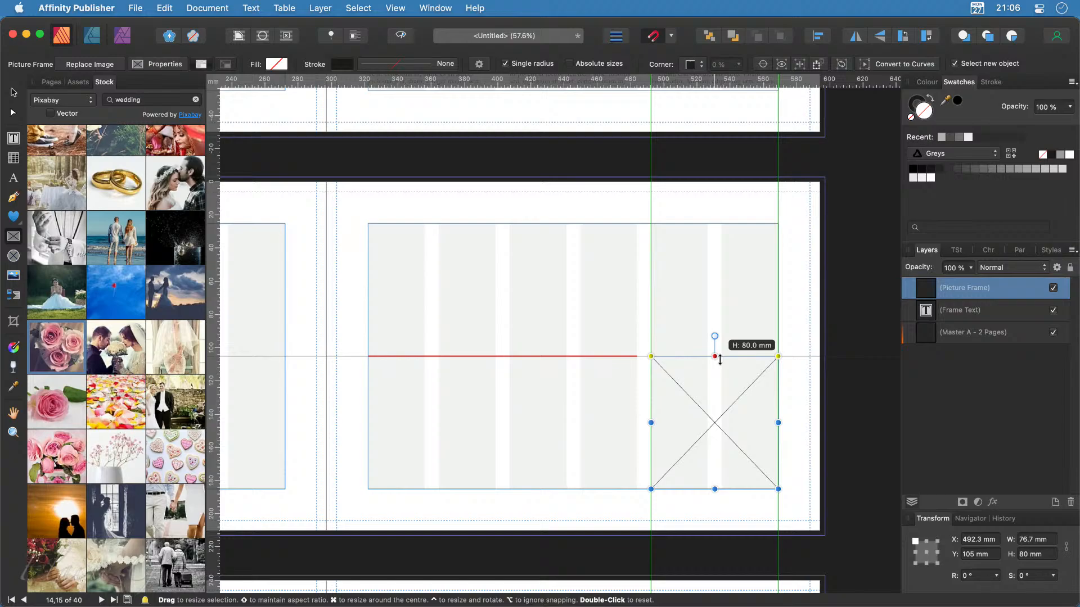
left_click_drag(720, 358, 719, 362)
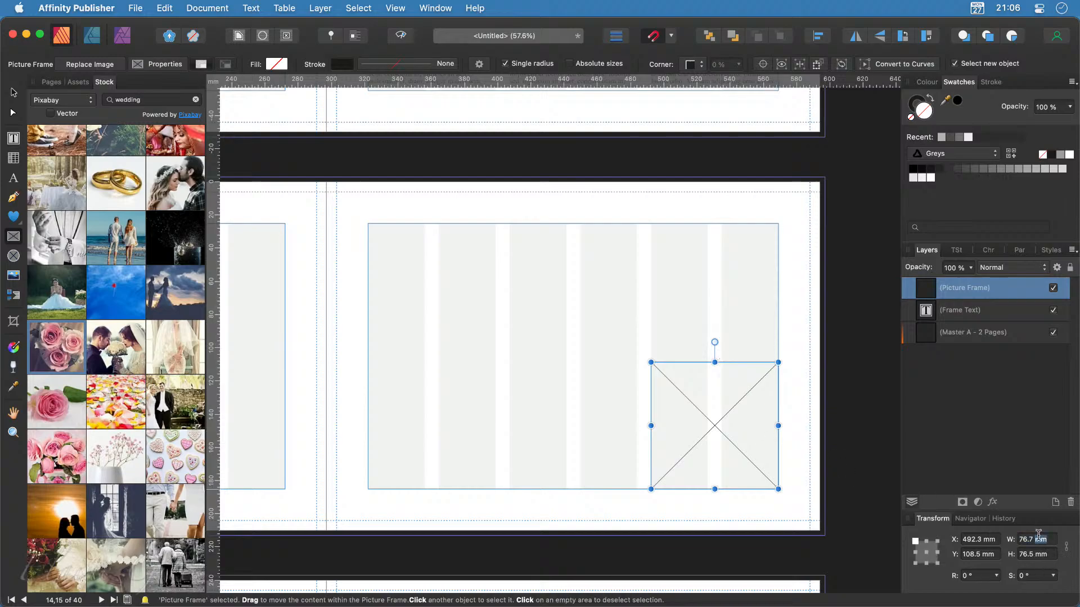
left_click(1041, 554)
type("7")
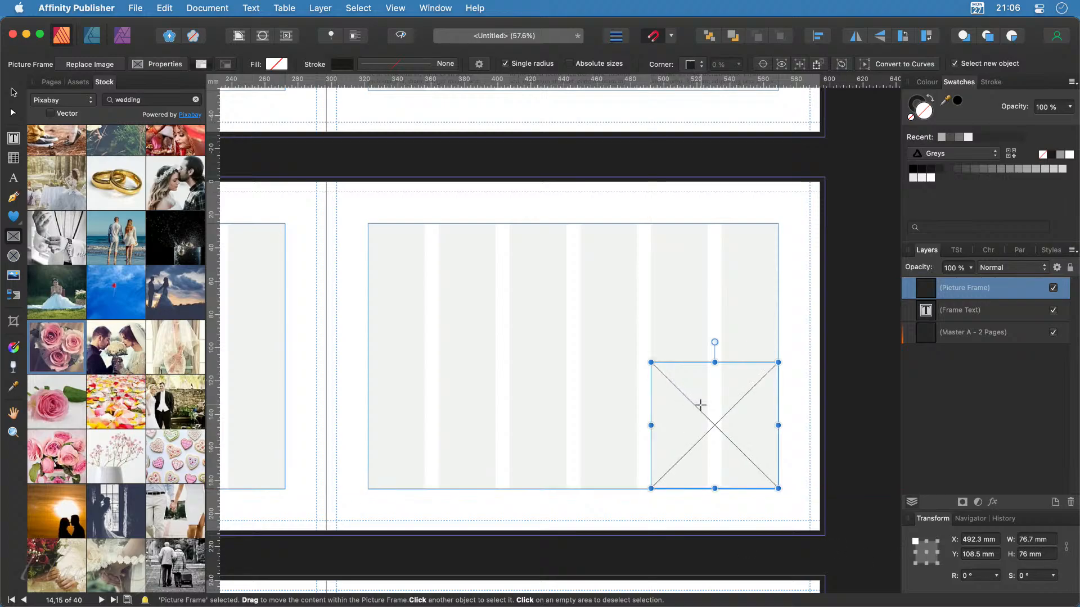
Step: Duplicate the picture frame directly above the original, aligned with the upper edge of the column guides
type("v")
left_click_drag(723, 419, 711, 309)
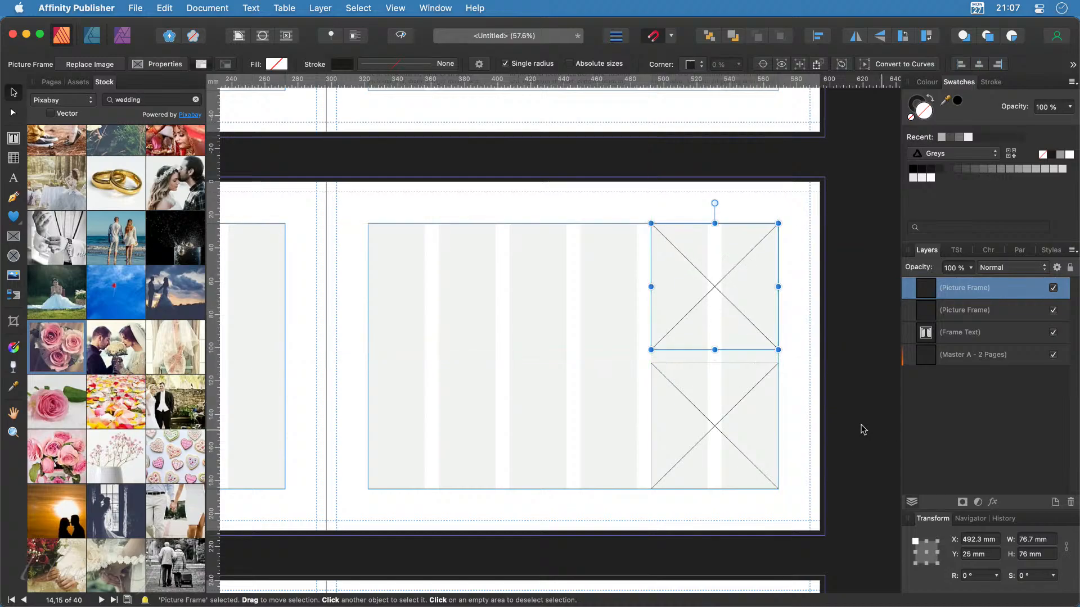
left_click(882, 474)
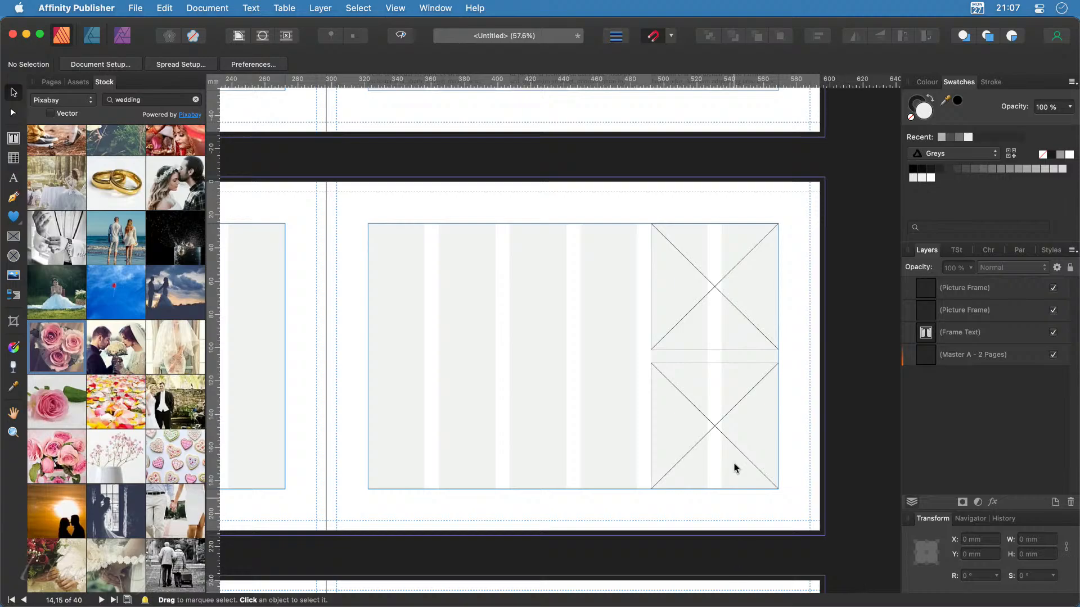
Step: Insert filler text into the text frame on page 15
left_click(482, 375)
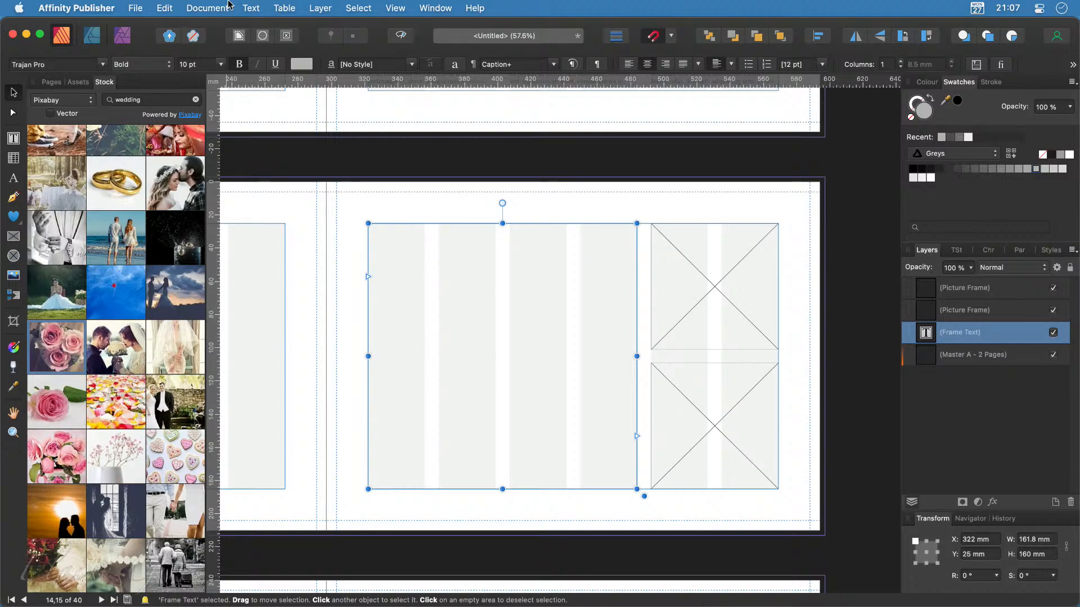
left_click(251, 8)
mouse_move(315, 318)
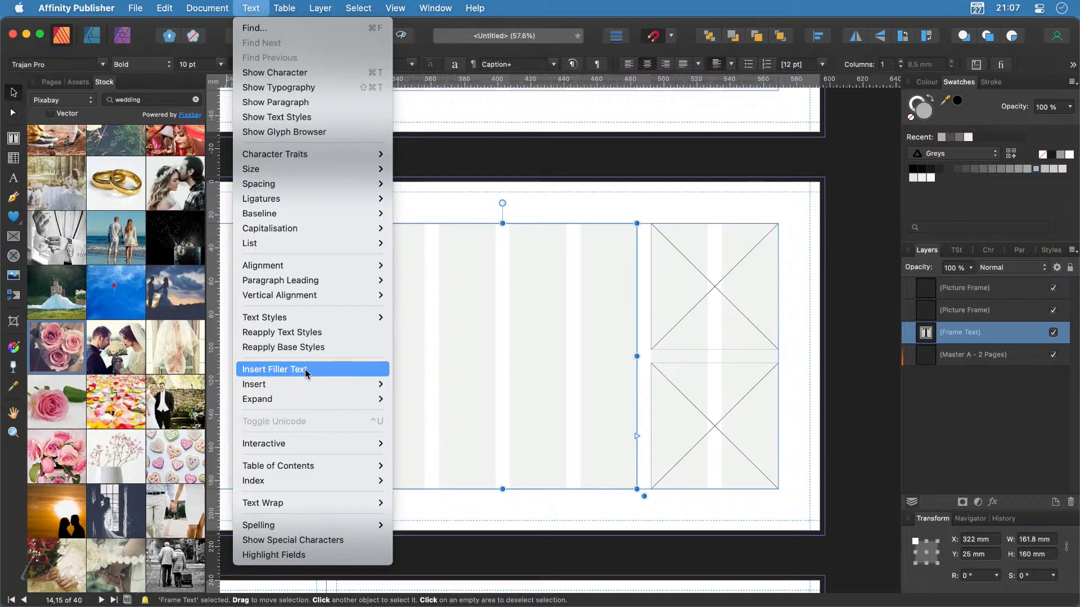
left_click(307, 373)
left_click(585, 549)
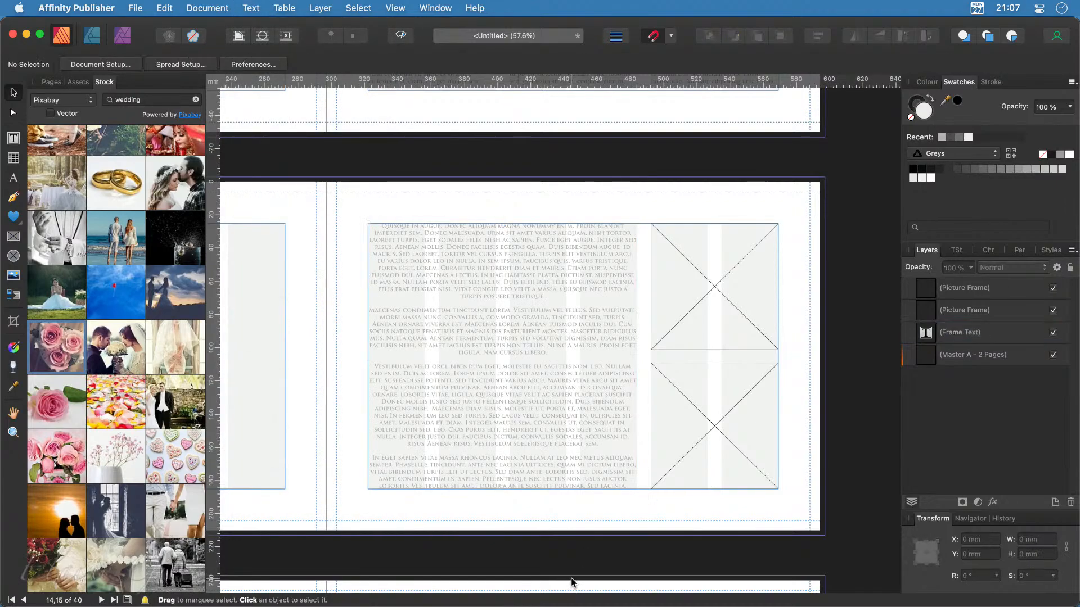
Step: Copy the text frame and both picture frames from page 15 and paste them onto page 17
left_click(562, 430)
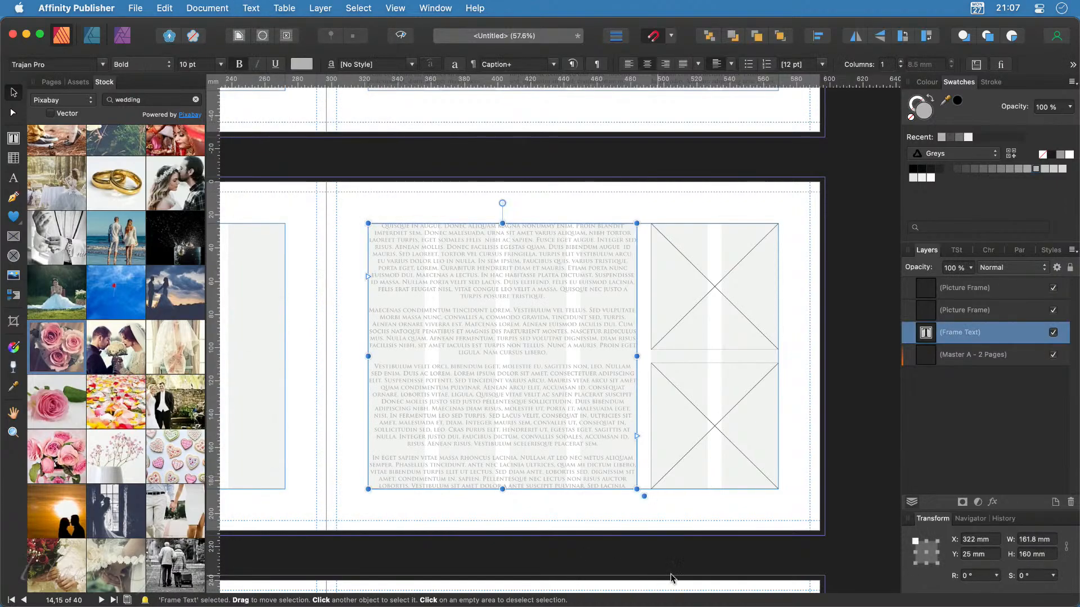
left_click(691, 406)
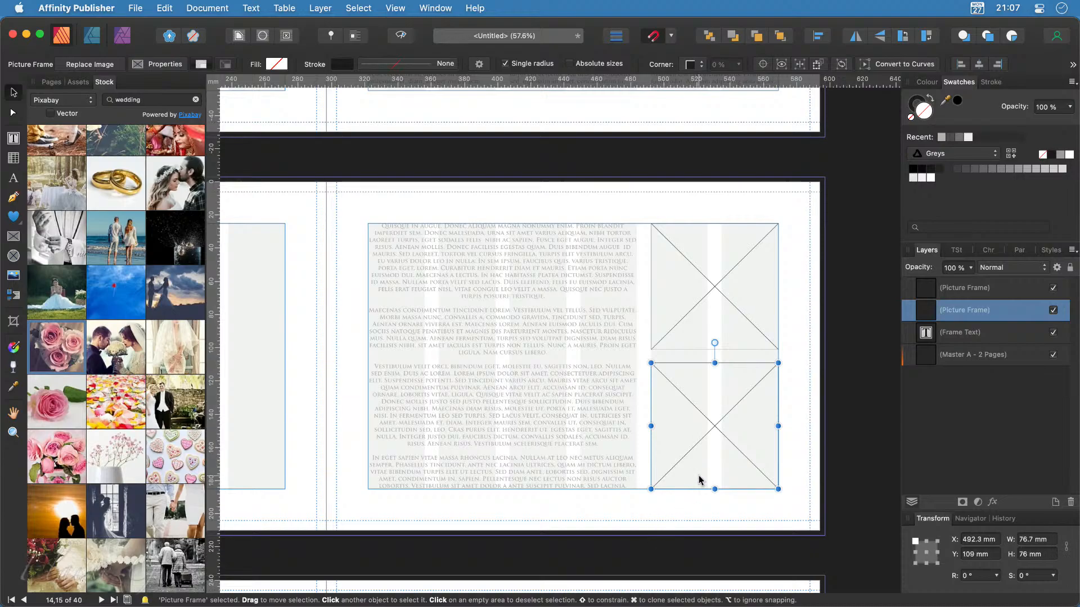
left_click(530, 387, "shift")
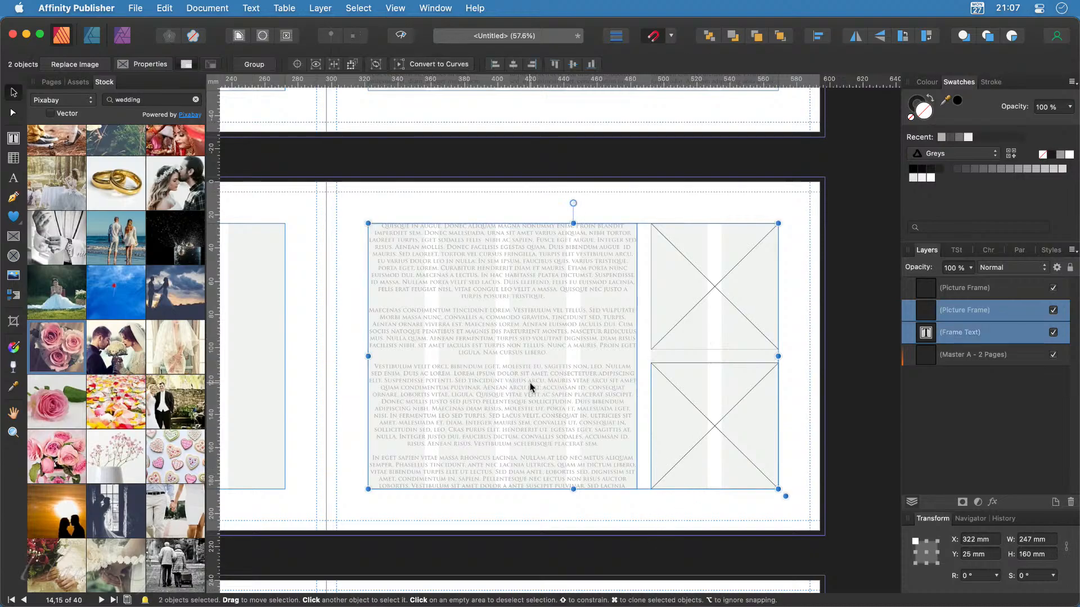
left_click(688, 318, "shift")
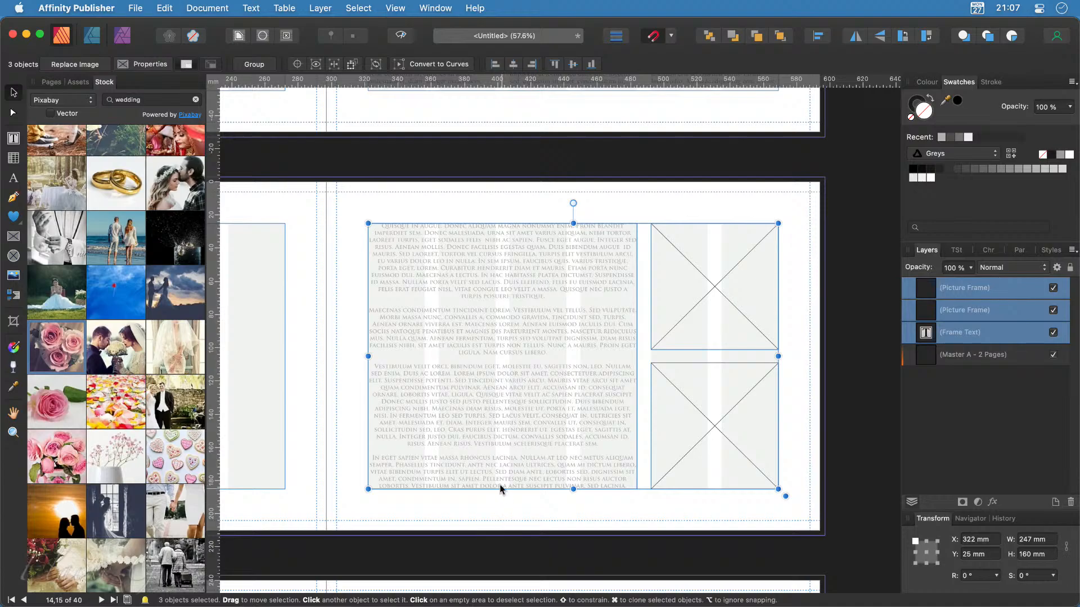
scroll(499, 481, "down", 5)
left_click(487, 410)
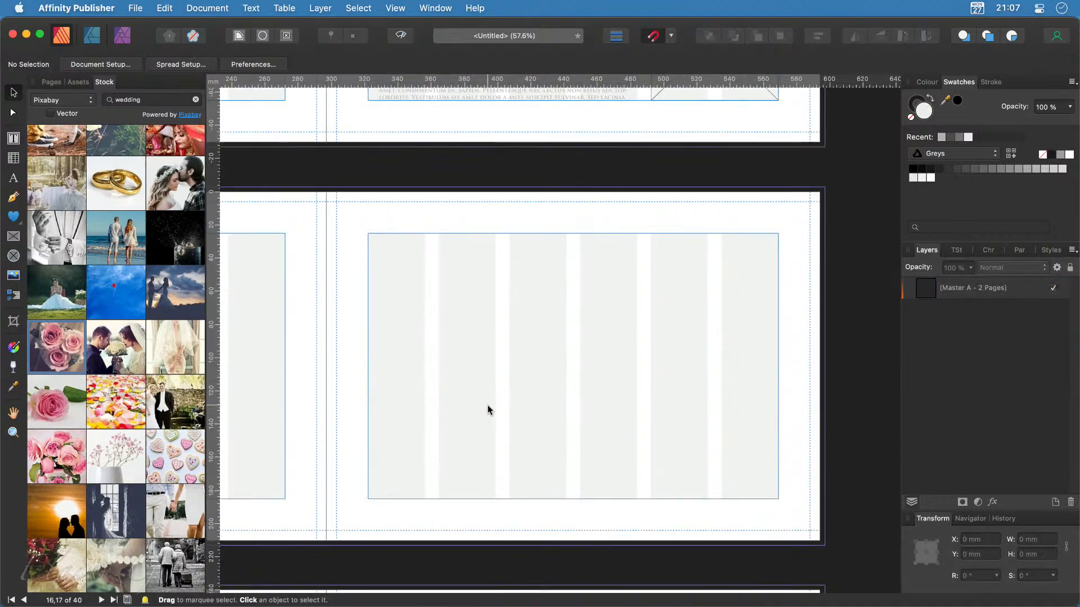
key("super+v")
left_click(656, 549)
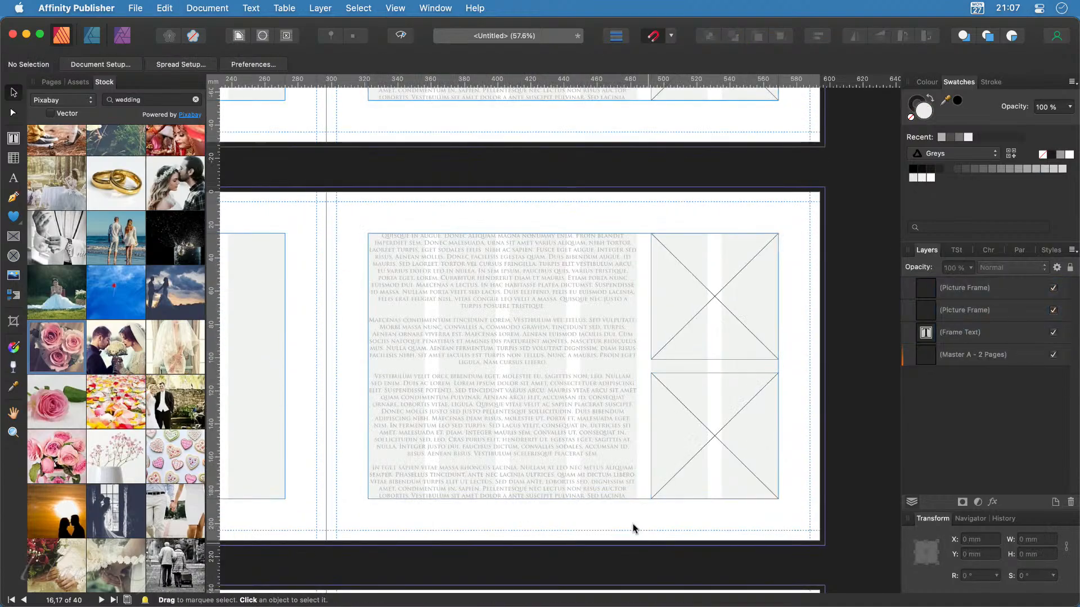
Step: Delete page 17's lower picture frame, then widen the remaining one to 161.8 mm and centre it vertically over the last four columns
left_click(702, 411)
key("Delete")
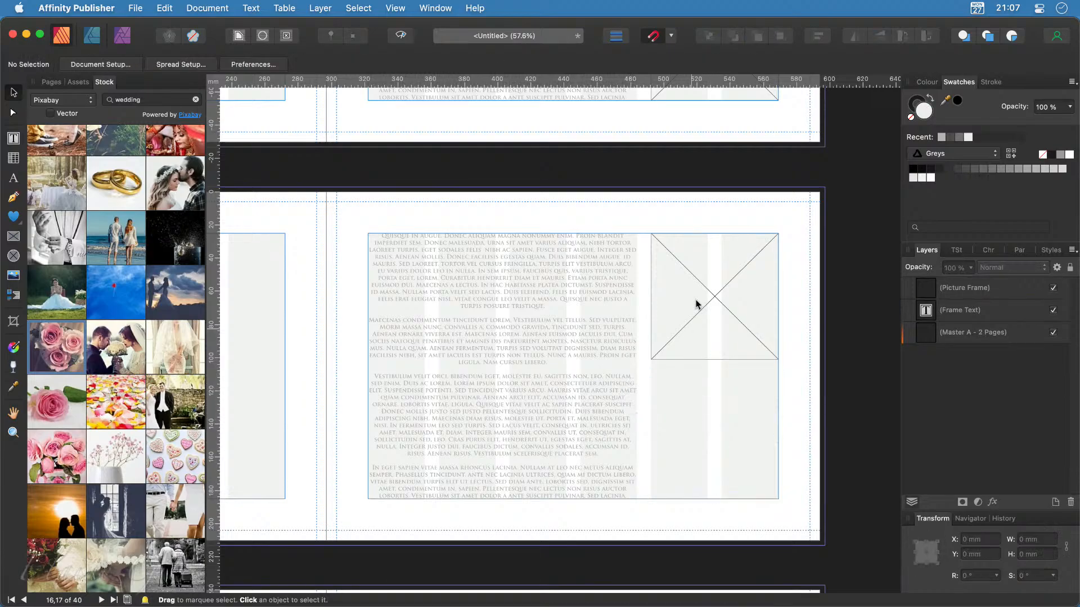
left_click_drag(707, 299, 509, 366)
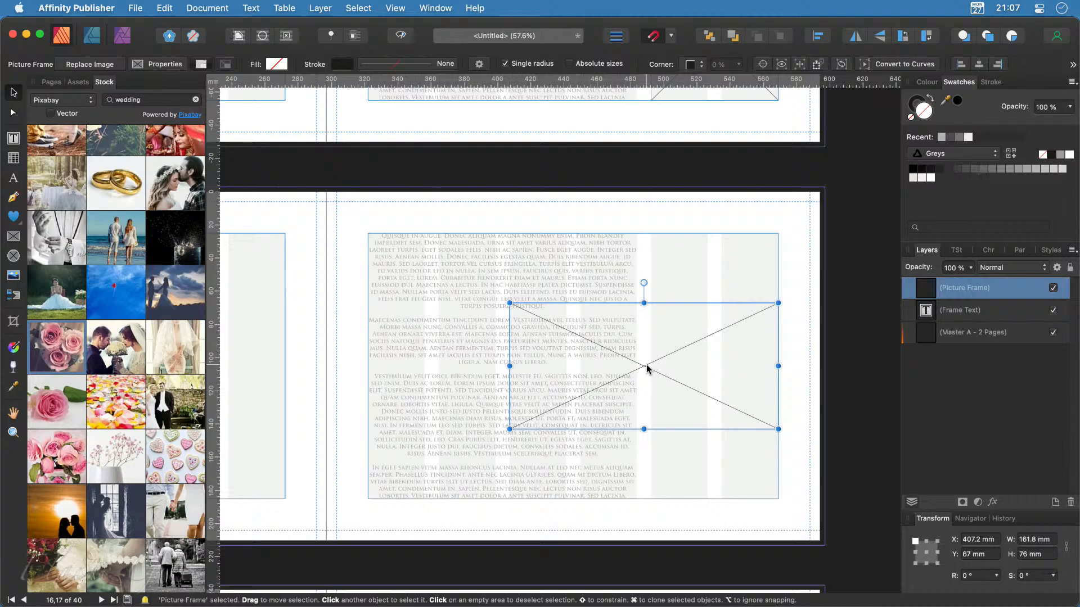
Step: Set the wide picture frame's text wrap style to Square and close the wrap settings
left_click(241, 37)
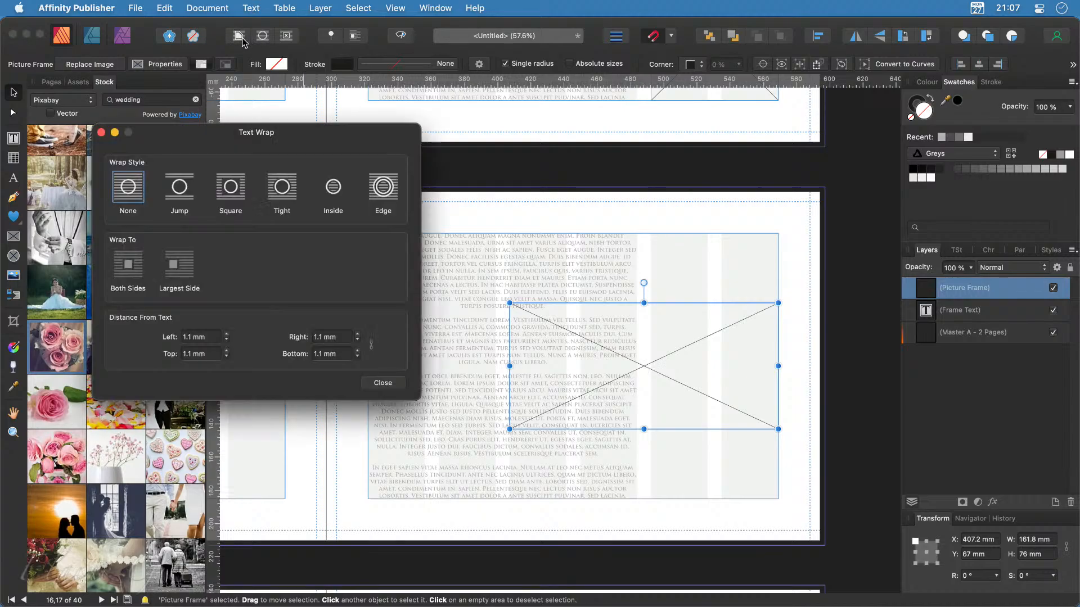
left_click(231, 189)
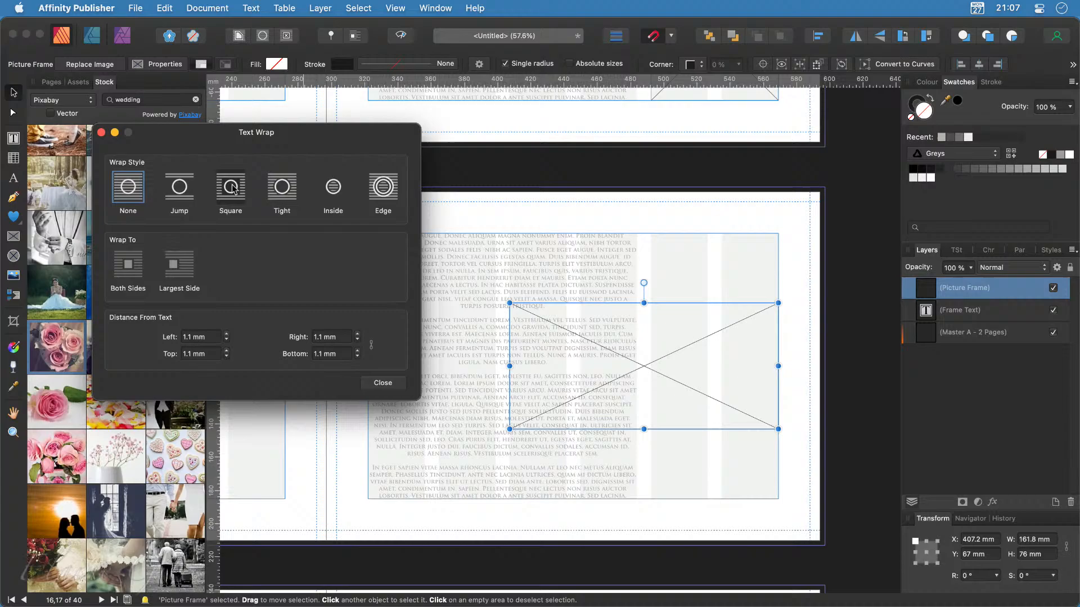
left_click(725, 176)
left_click(383, 383)
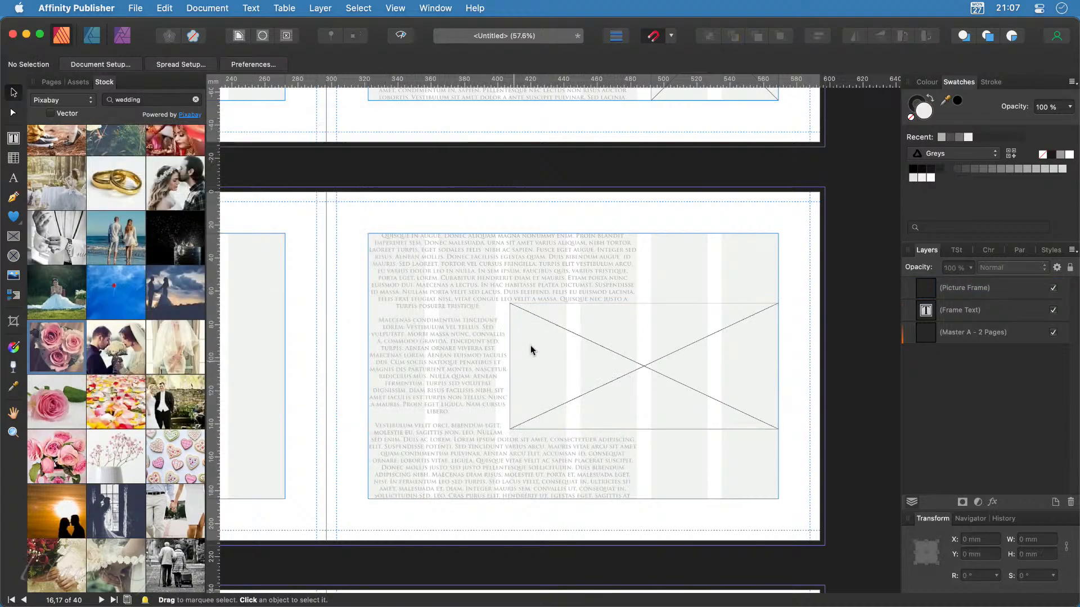
Step: Copy the wrapped picture frame and its text frame from page 17 and paste them onto page 19
left_click(448, 287)
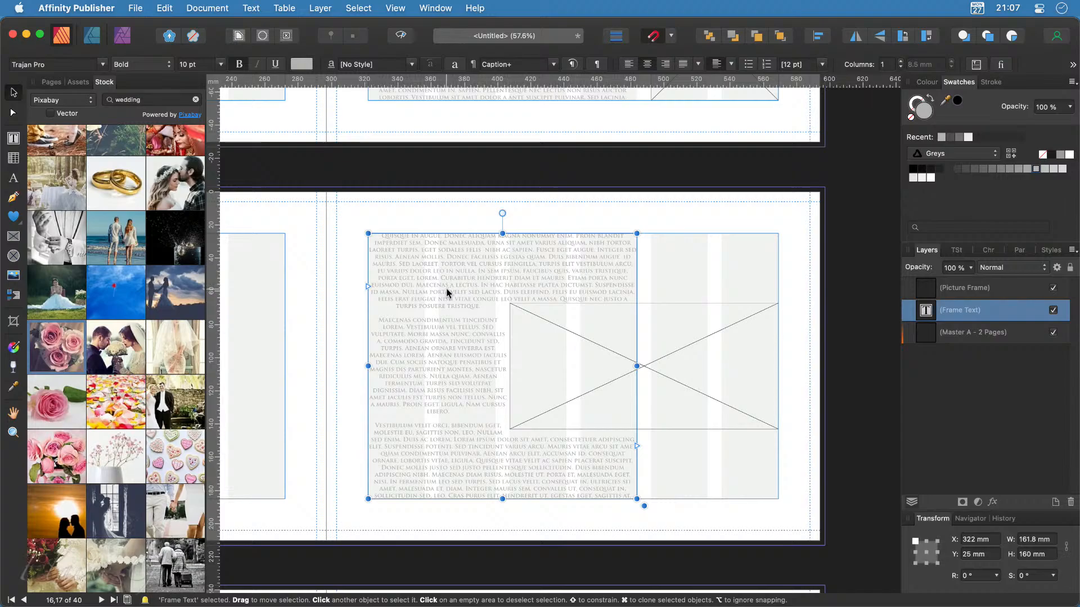
left_click(706, 353)
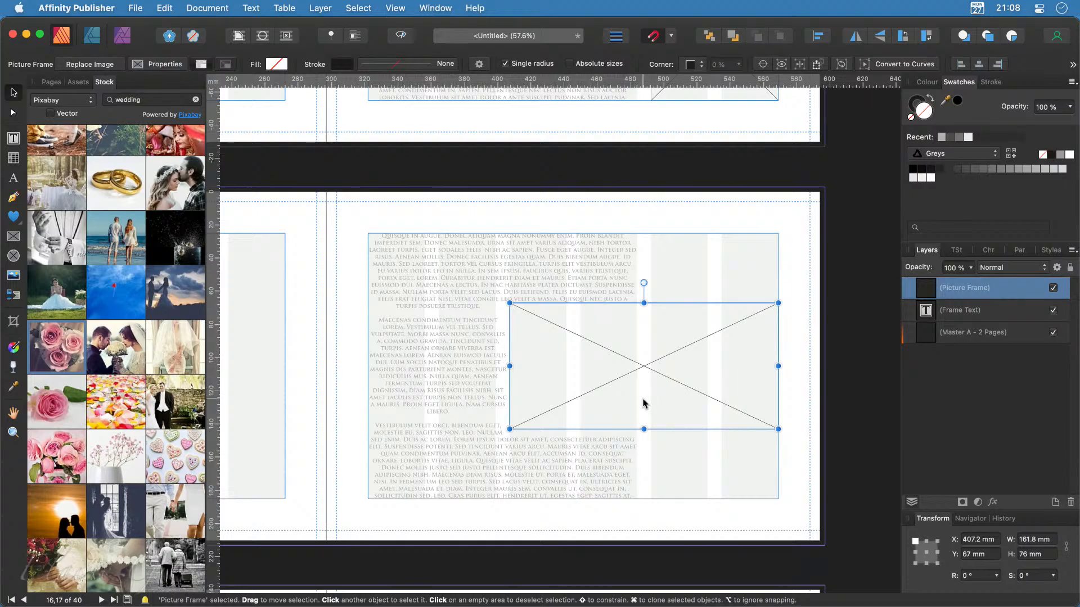
left_click(459, 392, "shift")
scroll(537, 473, "down", 10)
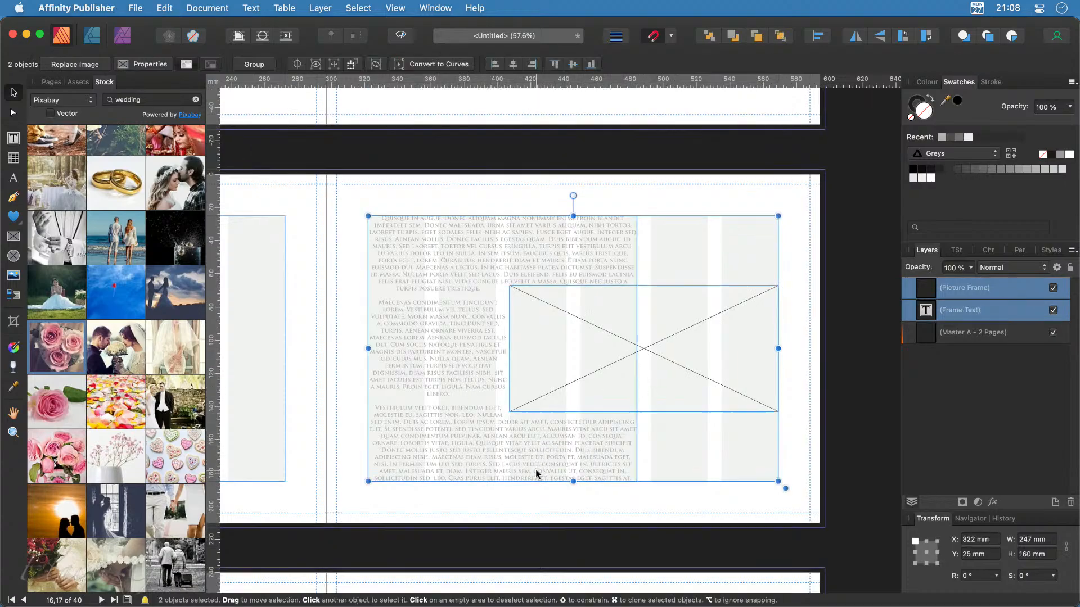
key("cmd+v")
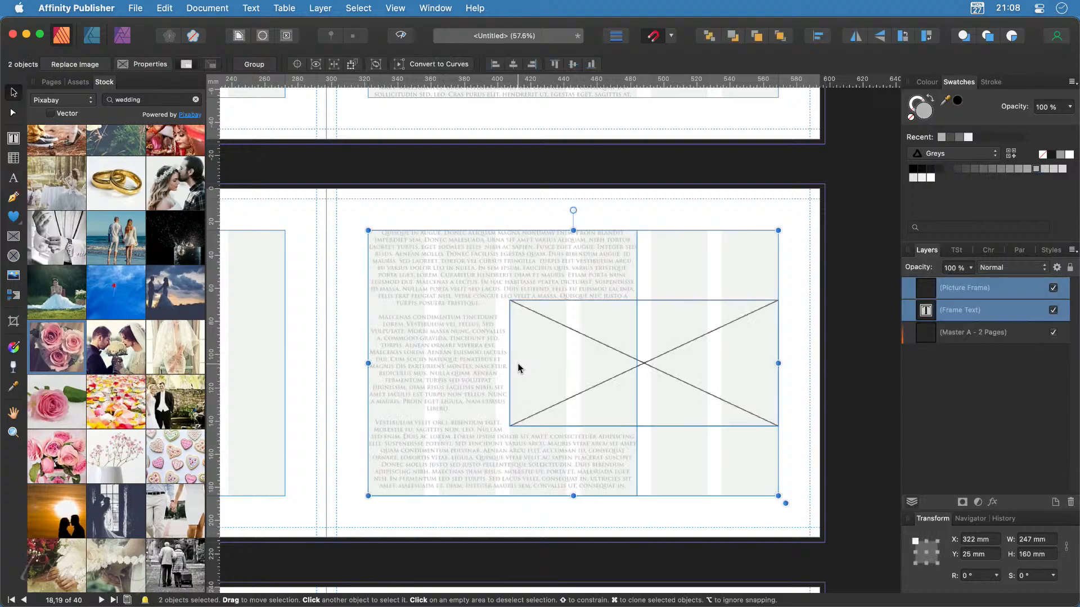
mouse_move(711, 368)
left_mouse_down()
mouse_move(713, 390)
mouse_move(713, 365)
left_mouse_up()
left_click(805, 373)
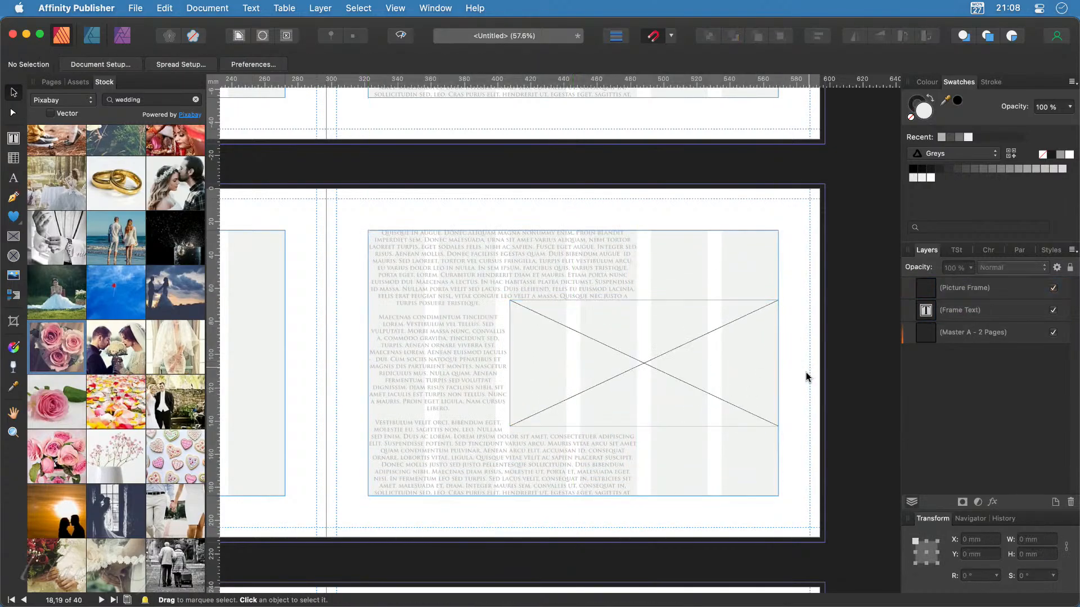
Step: Move page 19's picture frame onto the lower part of the first four columns, at X 322 mm and Y 109 mm
left_click(648, 359)
left_click_drag(646, 366, 501, 431)
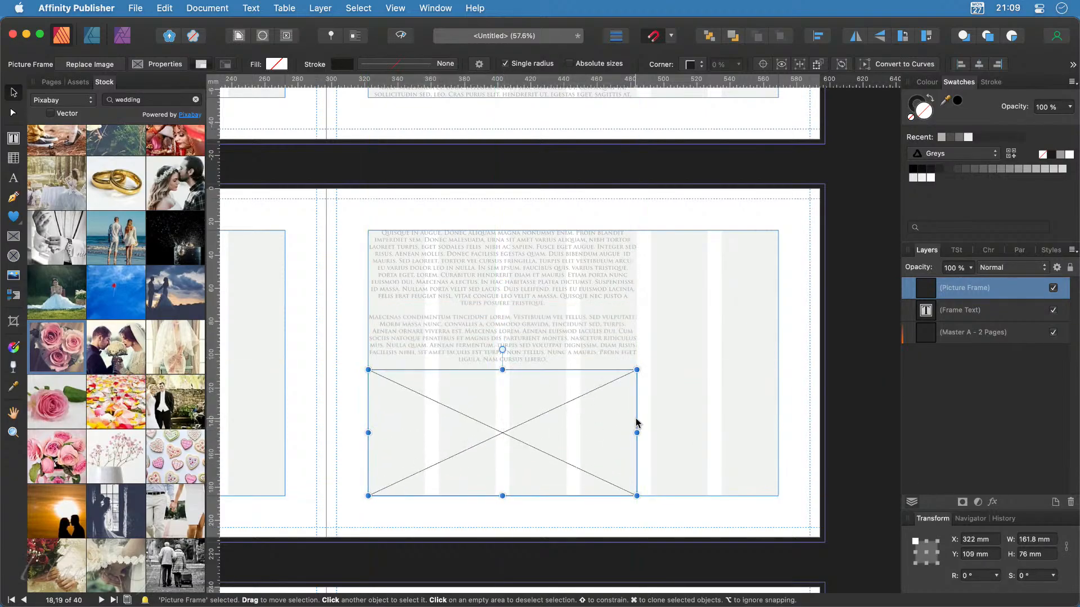
Step: Widen page 19's text frame to 247 mm so it spans all six column guides, and give it two columns
left_click(554, 291)
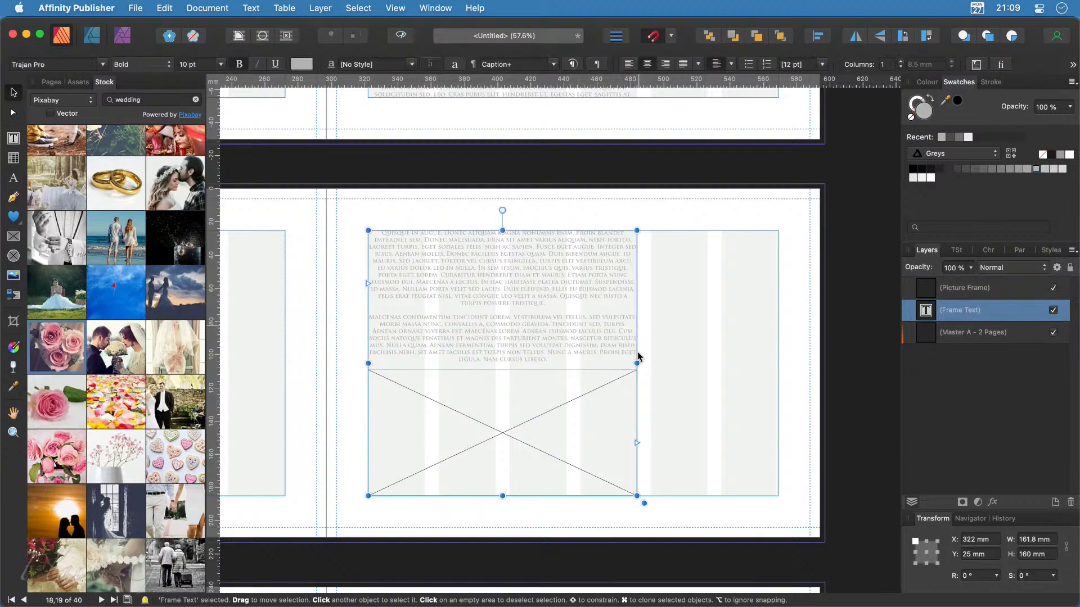
left_click_drag(636, 362, 776, 365)
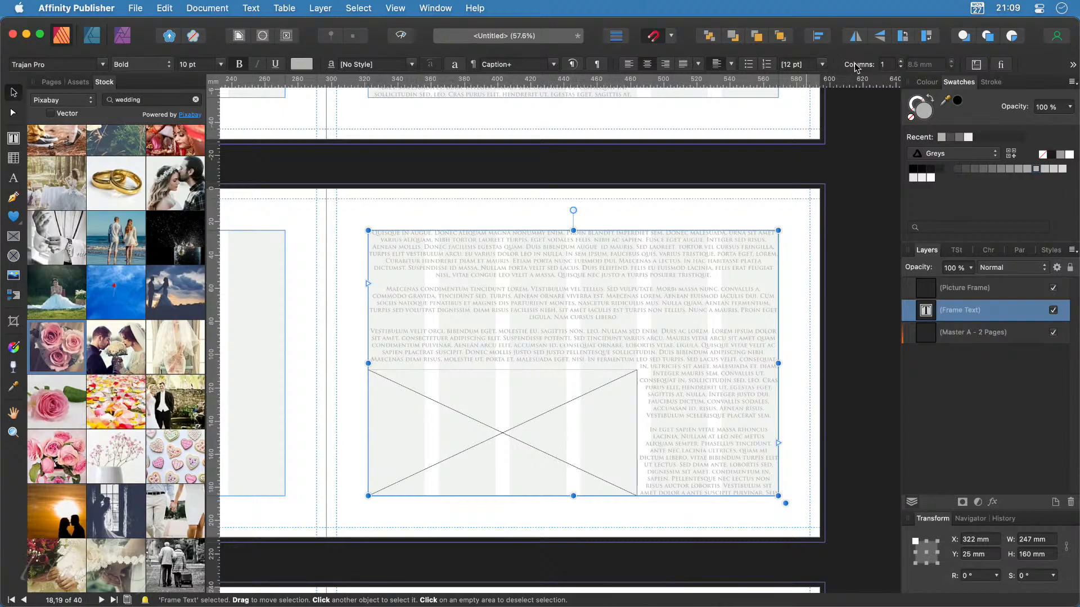
left_click(901, 62)
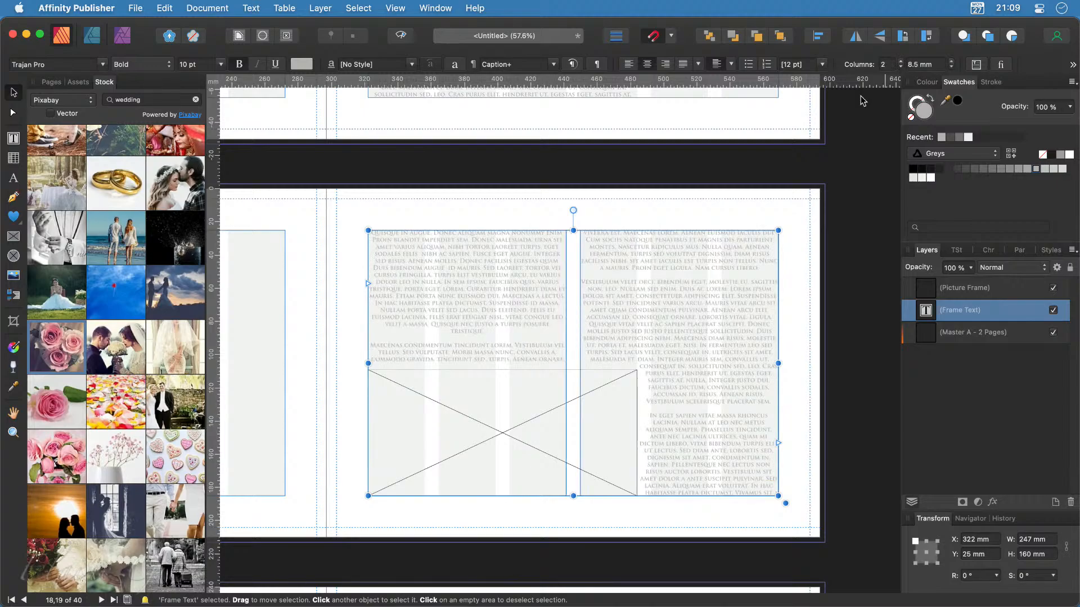
left_click(860, 426)
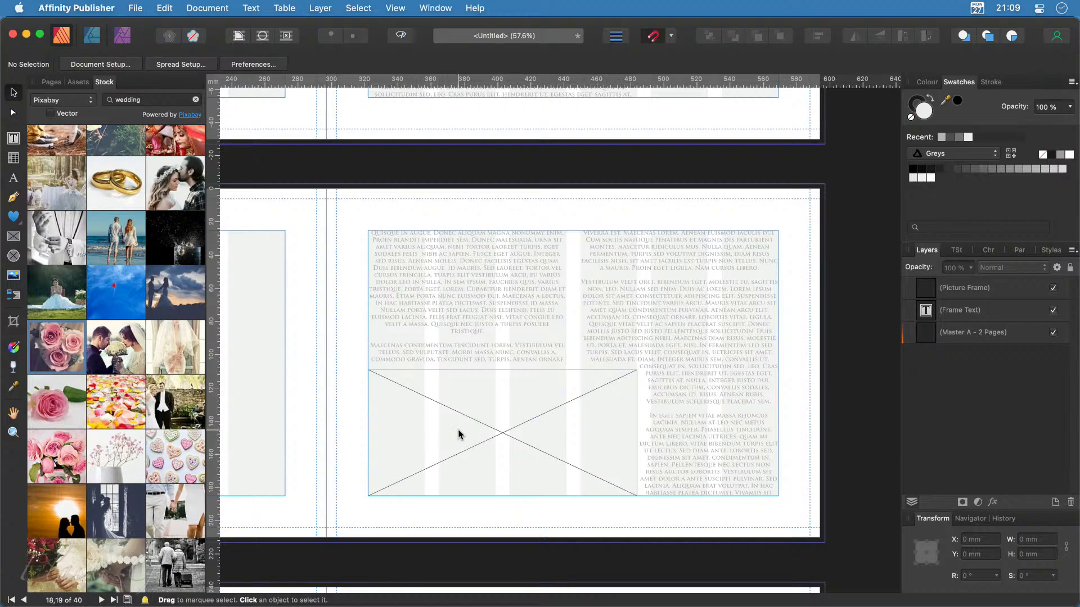
Step: Set the inner, outer, top and bottom margins of the spread with pages 20 and 21 to 50 mm
scroll(461, 430, "down", 10)
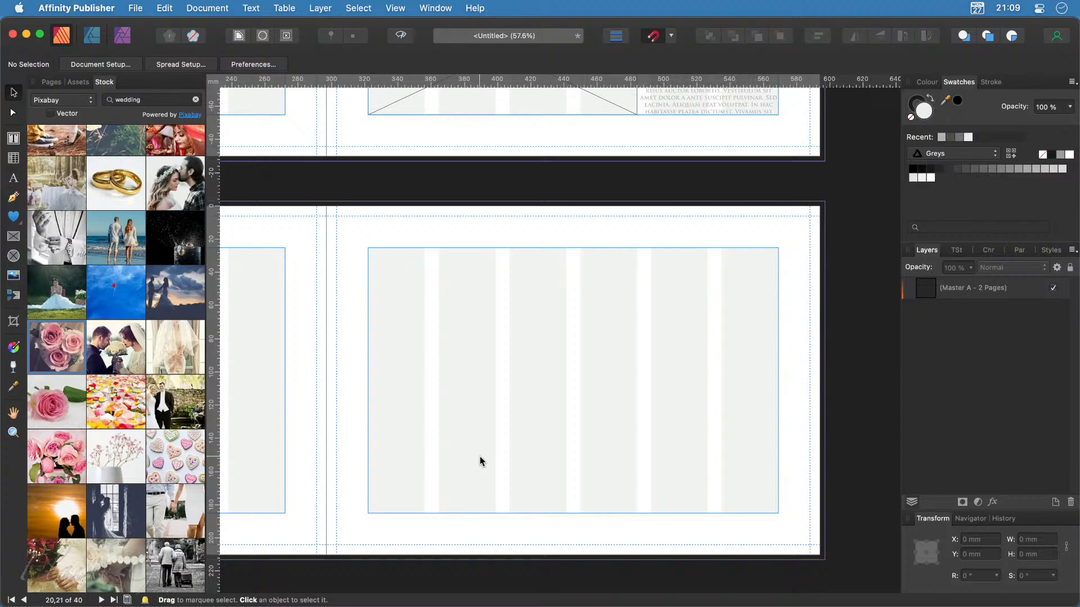
scroll(182, 492, "down", 7)
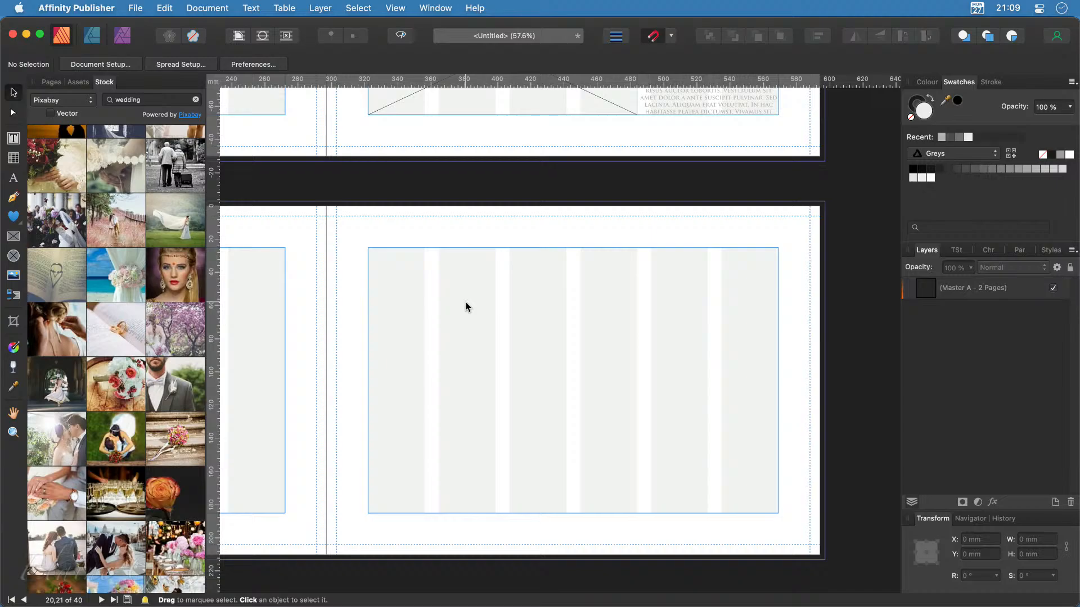
left_click(185, 64)
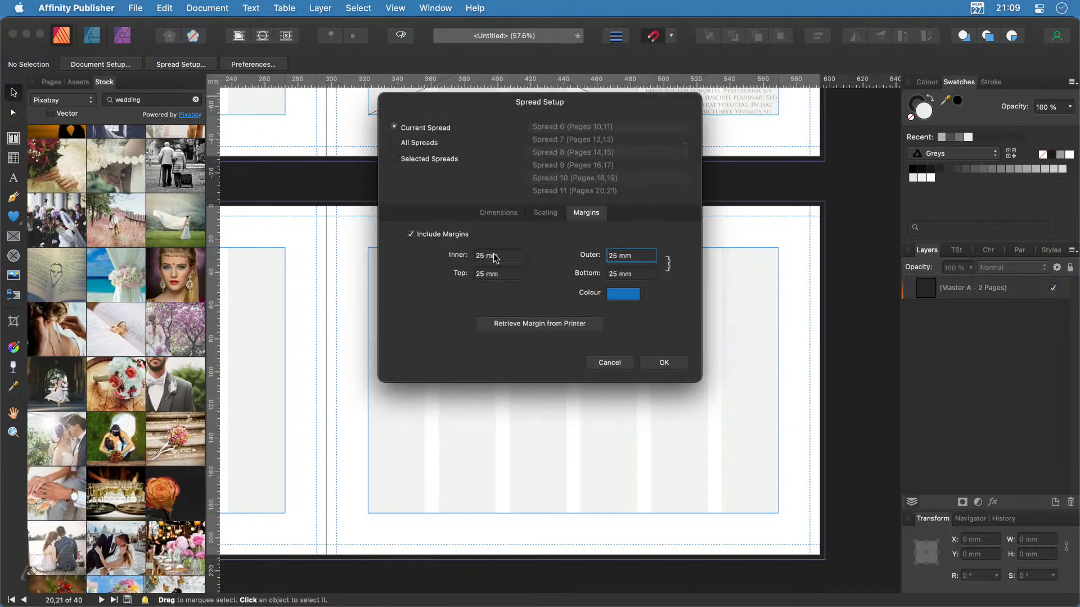
left_click(485, 256)
type("50")
key("Return")
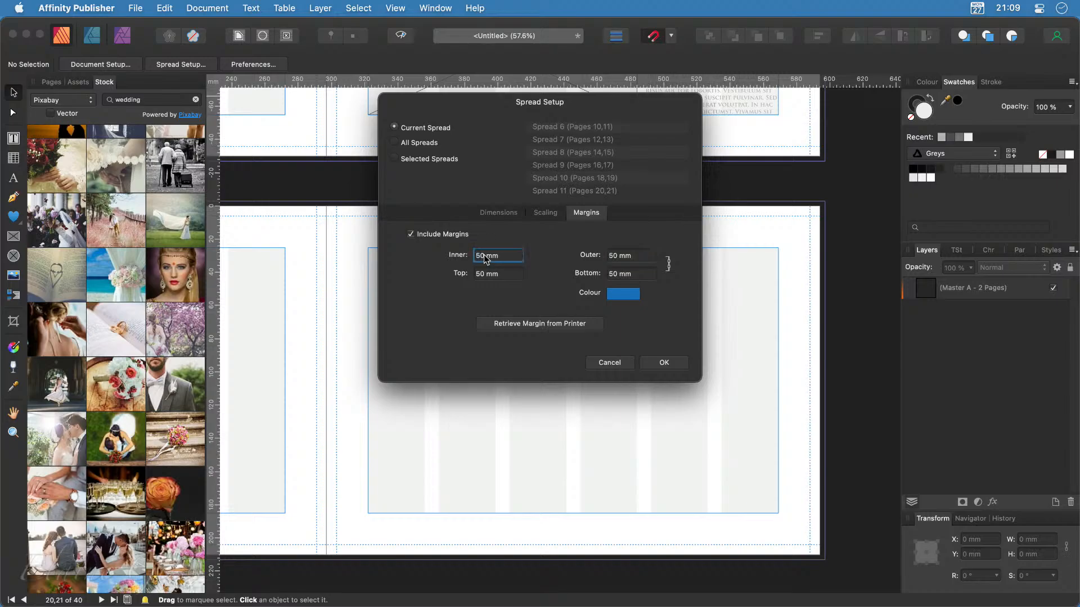
left_click(668, 364)
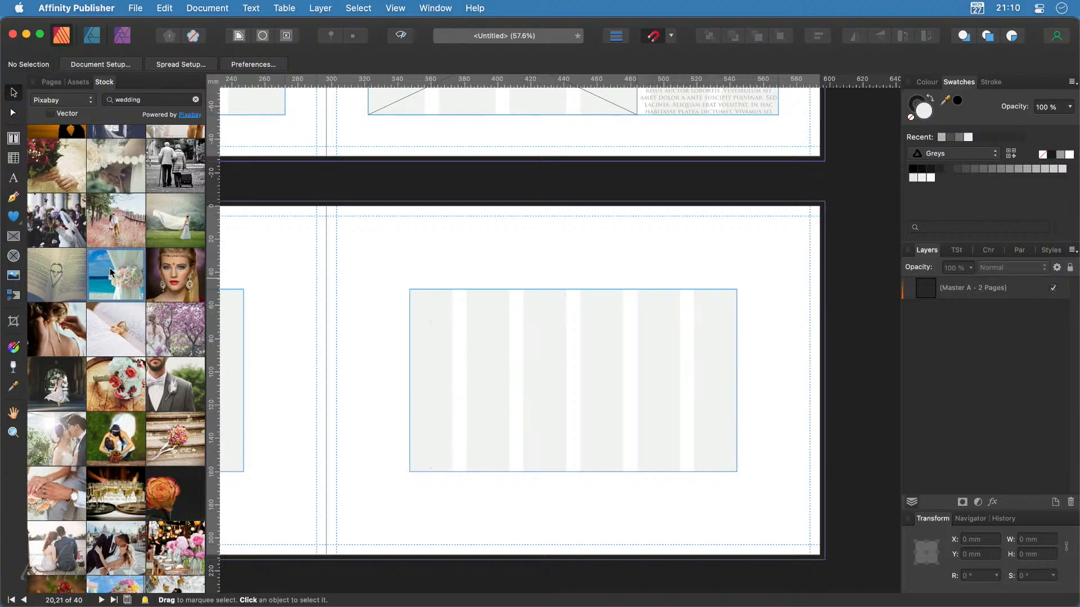
Step: Add the stock photo of the beach curtain with flowers to page 21 and nest it in a 197 by 110 mm picture frame filling the margins
left_click_drag(110, 272, 736, 444)
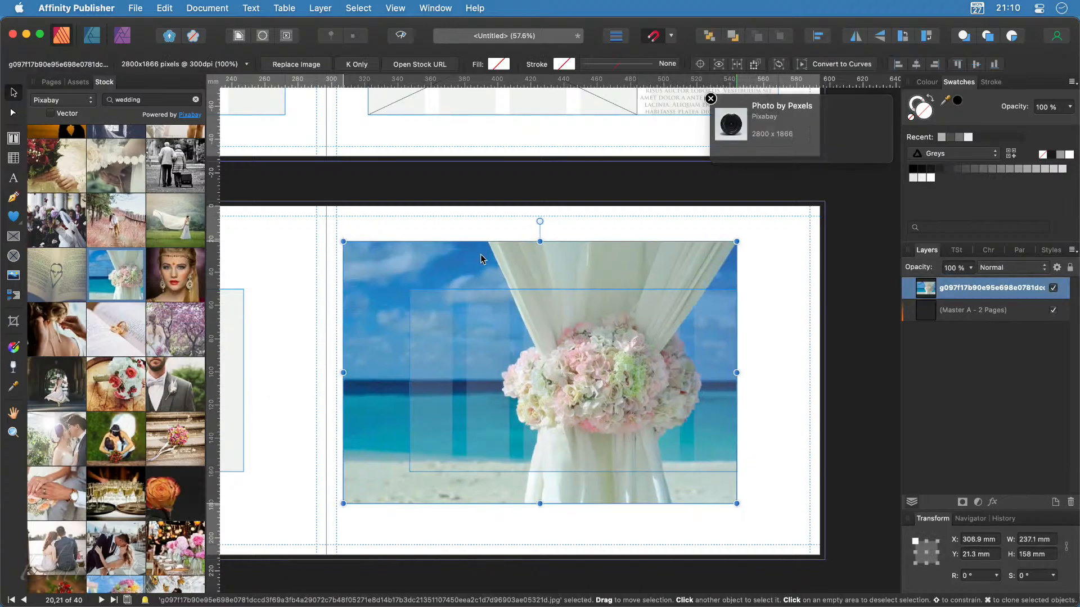
left_click_drag(481, 259, 646, 415)
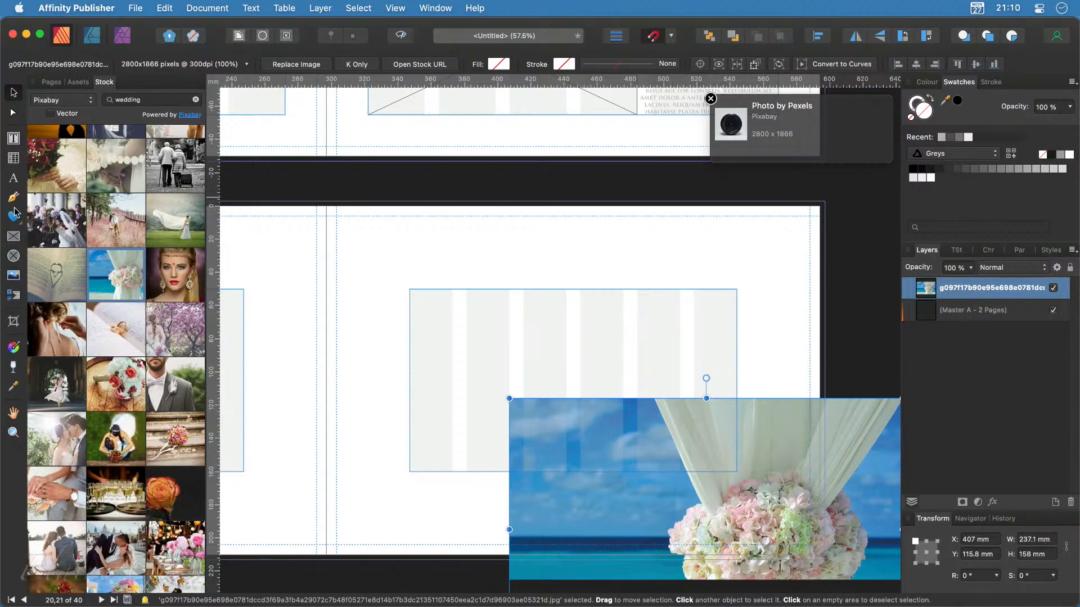
left_click(14, 236)
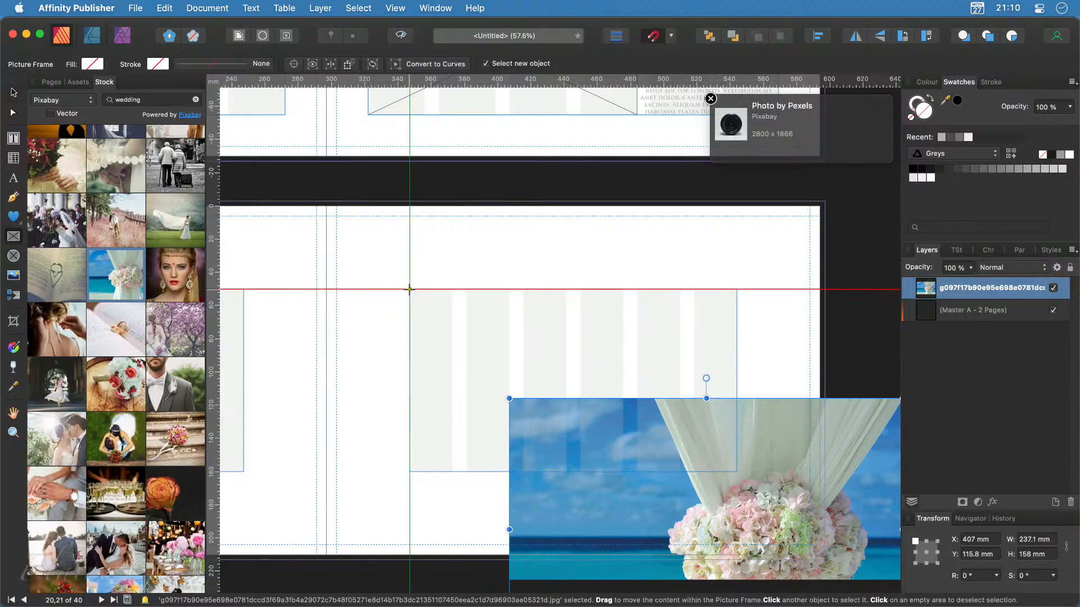
left_click_drag(409, 289, 737, 473)
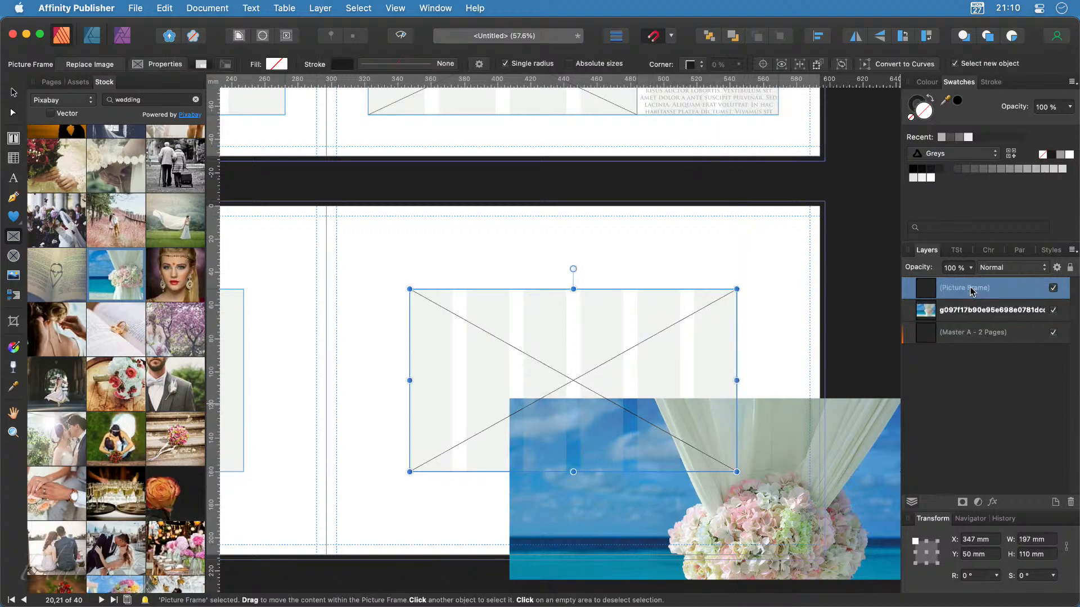
left_click_drag(970, 289, 970, 290)
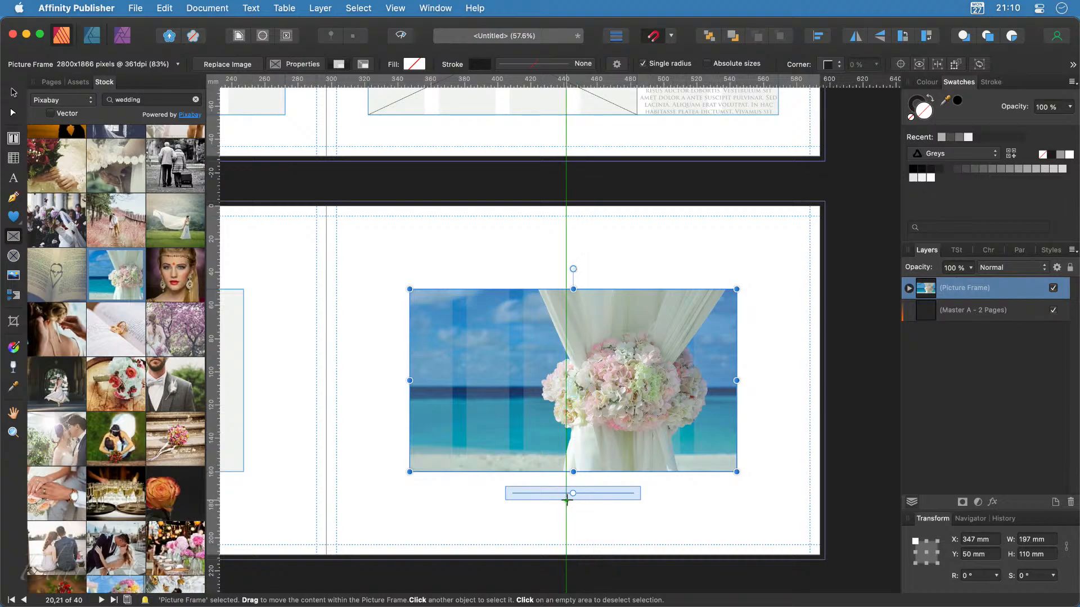
Step: Enlarge the beach photo slightly within its picture frame and shift it so the flowers sit nearer the frame's centre
mouse_move(573, 494)
left_mouse_down()
mouse_move(560, 499)
mouse_move(589, 498)
left_mouse_up()
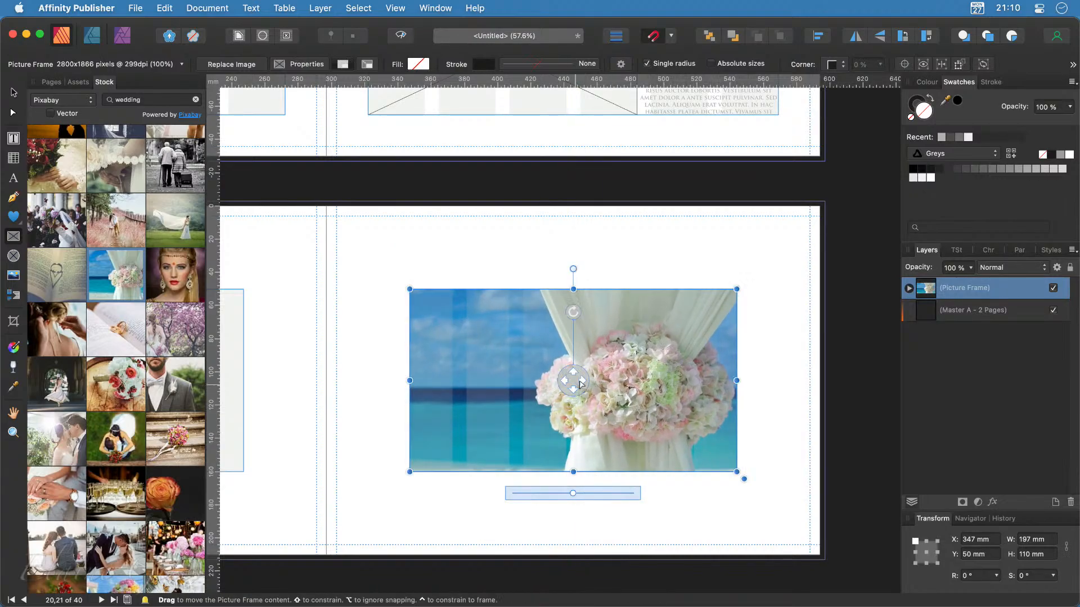
left_click_drag(580, 384, 554, 379)
left_click(785, 573)
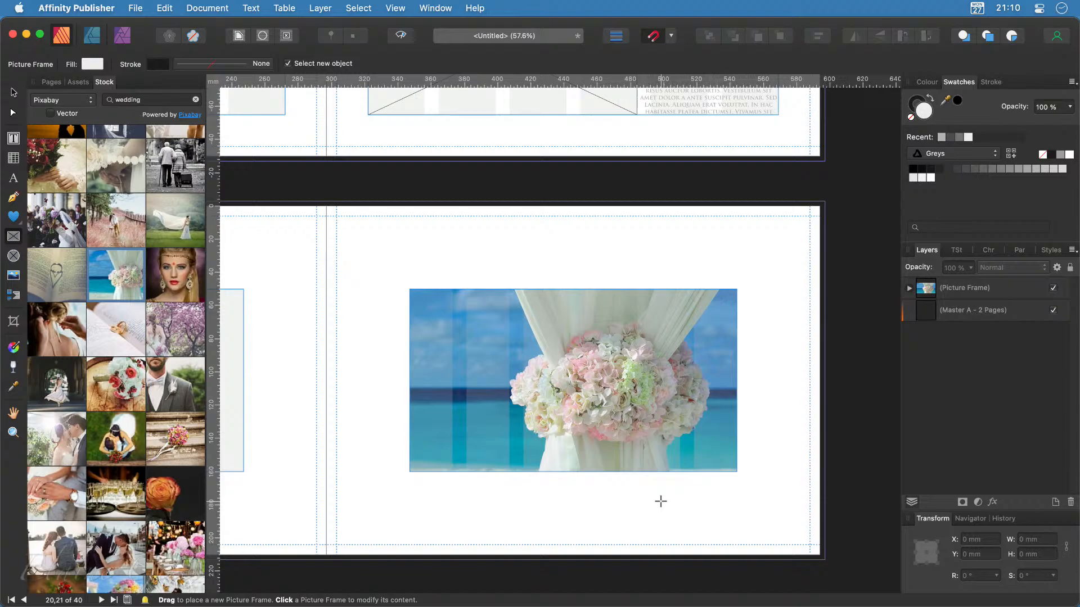
Step: Bring the blank spread after pages 20 and 21 into view and browse the wedding stock photos for another picture
scroll(669, 500, "down", 10)
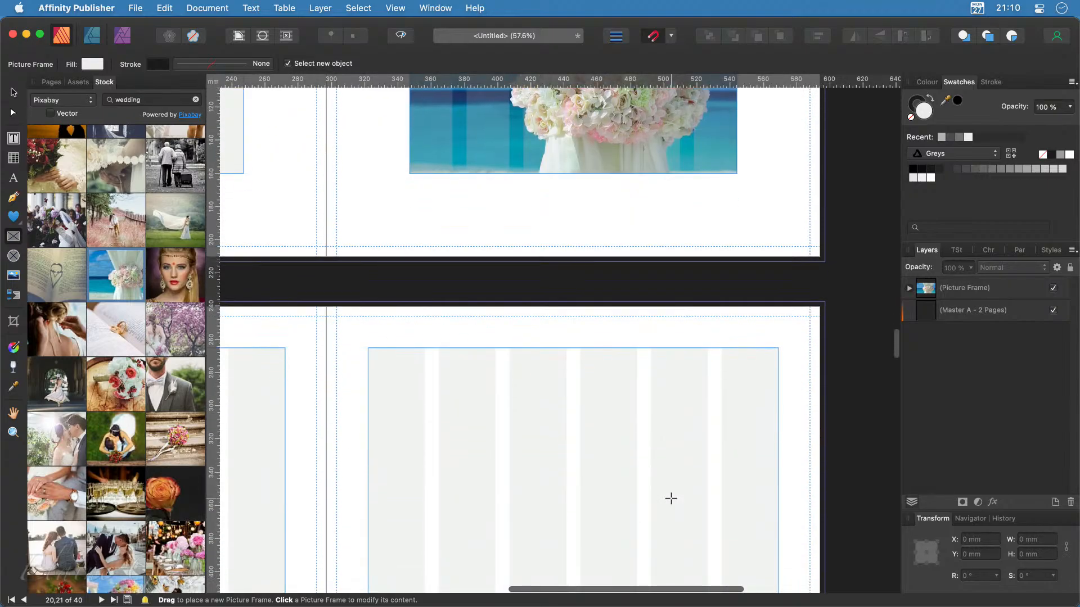
scroll(671, 498, "down", 4)
scroll(671, 498, "left", 1)
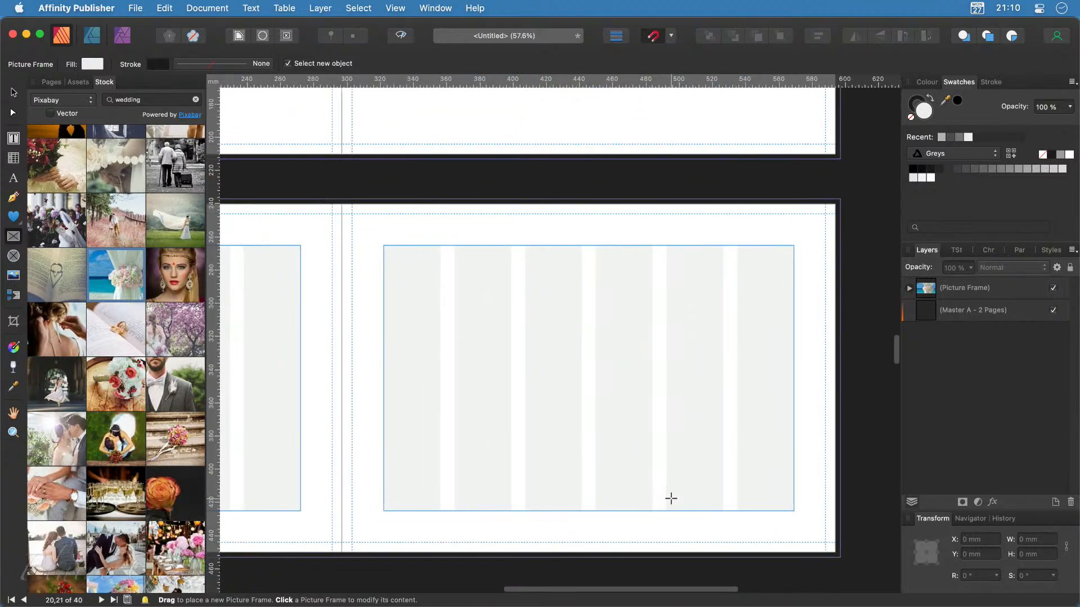
scroll(670, 498, "left", 6)
scroll(671, 499, "down", 3)
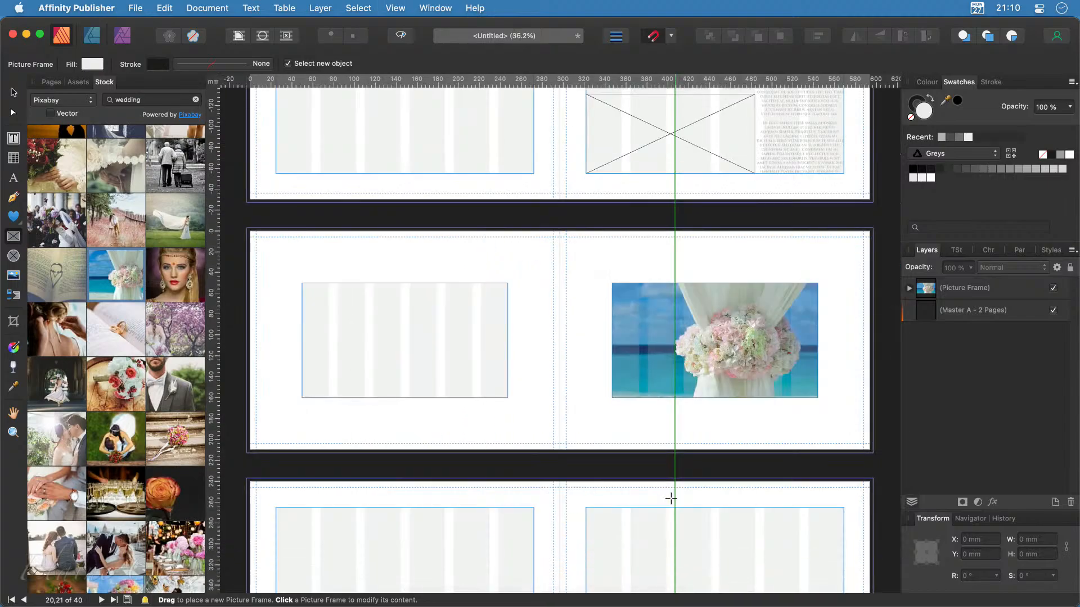
scroll(499, 403, "down", 8)
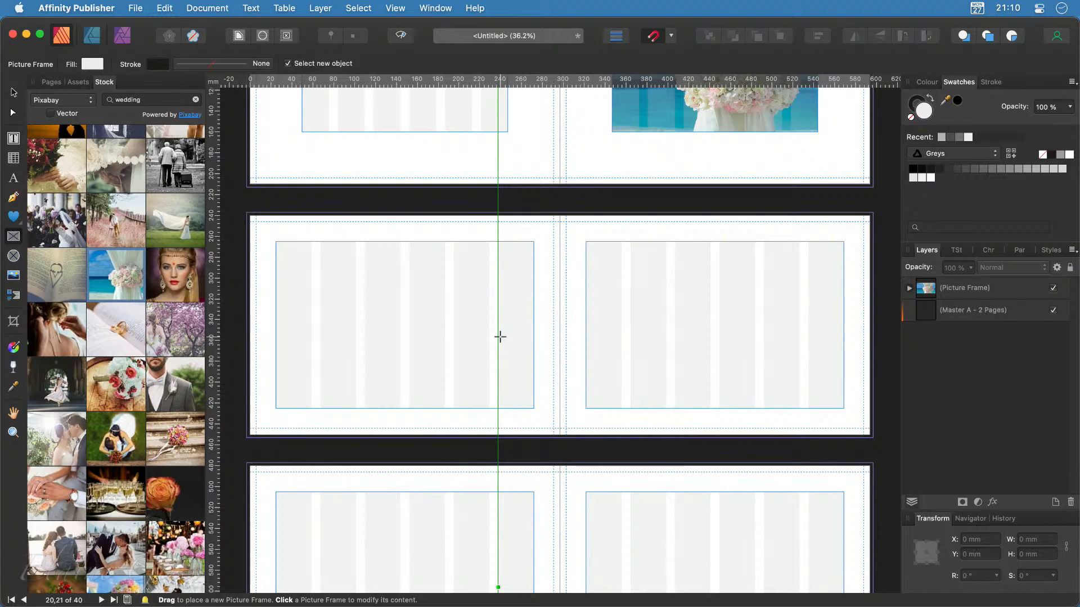
scroll(121, 236, "down", 4)
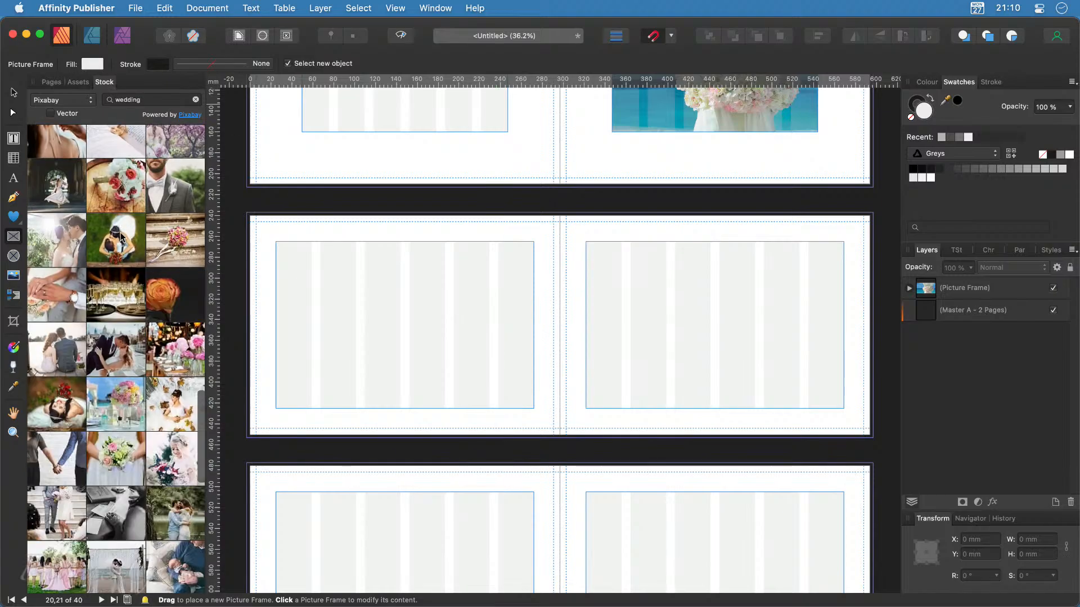
scroll(121, 236, "down", 10)
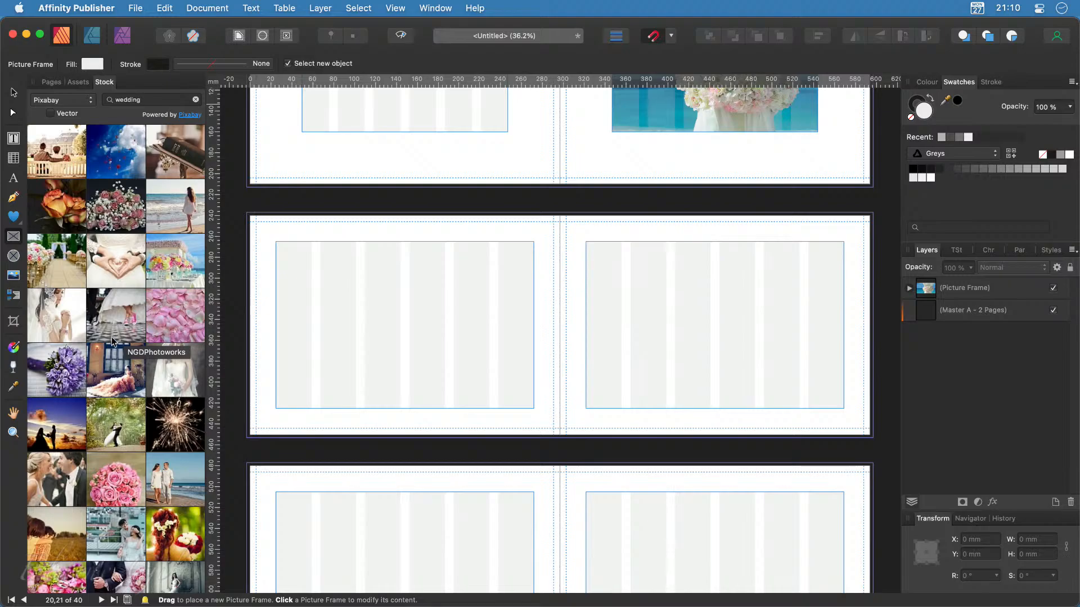
scroll(110, 346, "down", 5)
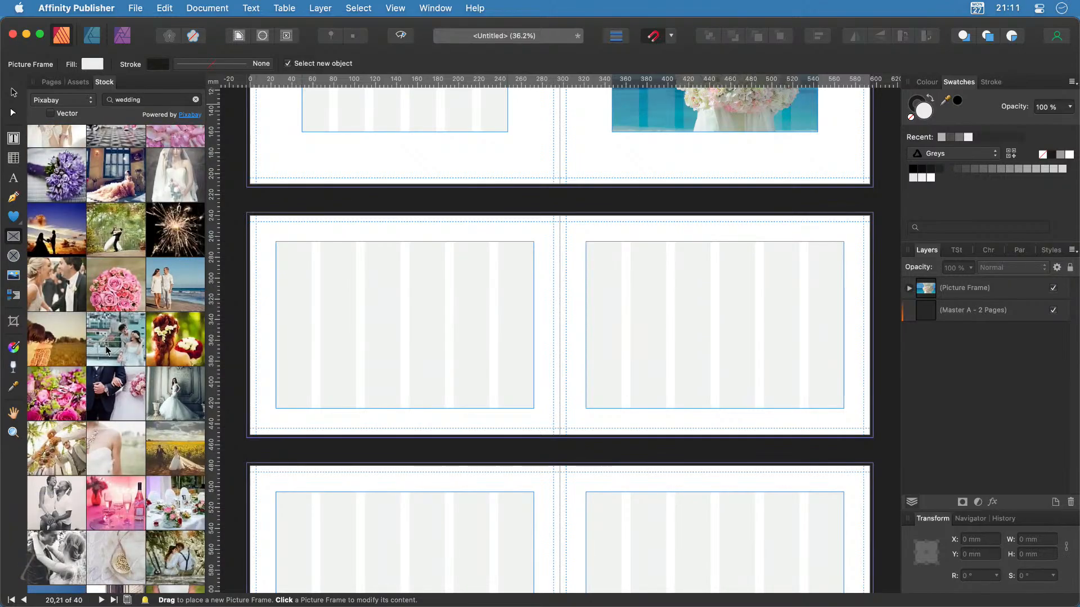
scroll(107, 349, "down", 5)
scroll(107, 350, "down", 5)
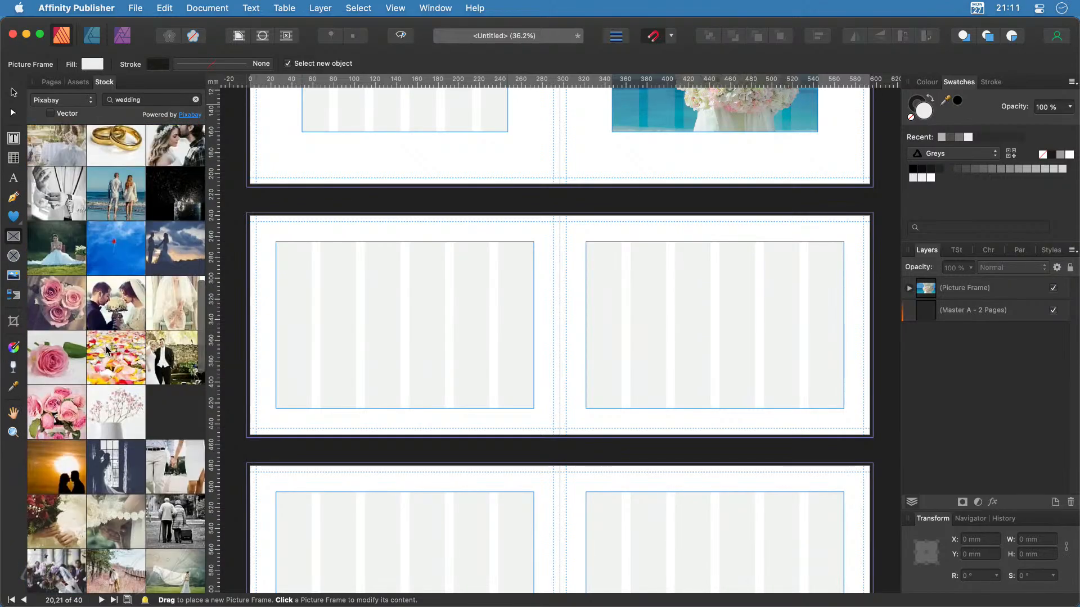
scroll(107, 350, "down", 10)
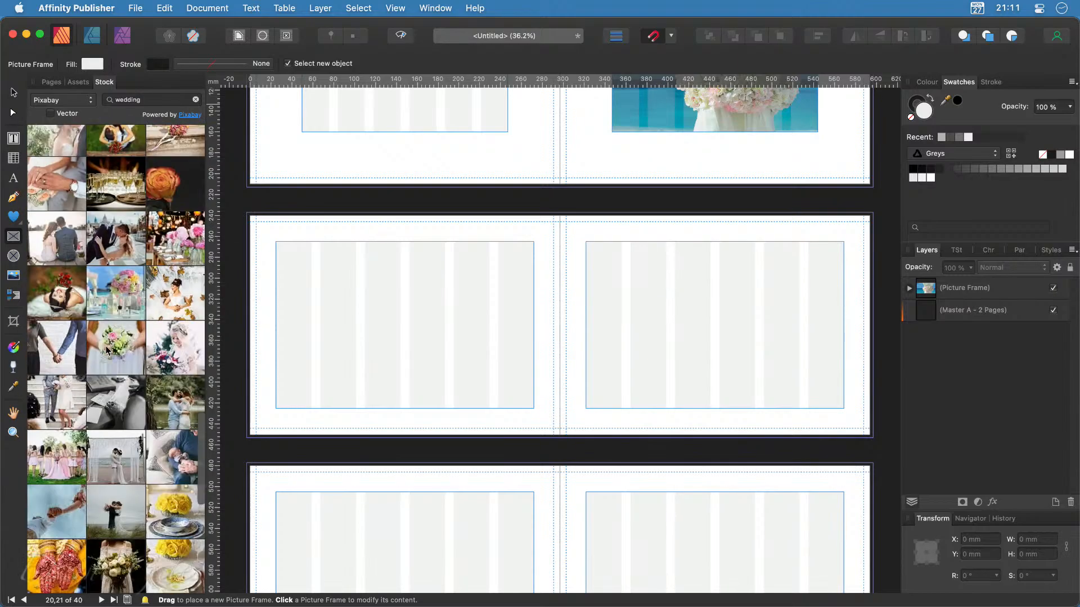
scroll(107, 350, "down", 5)
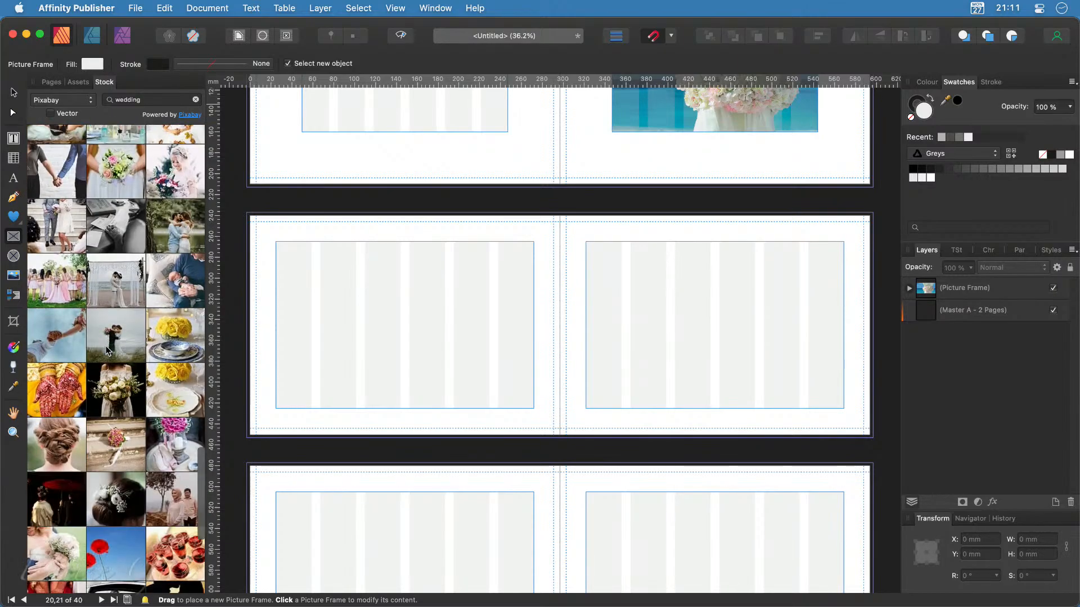
scroll(106, 350, "down", 5)
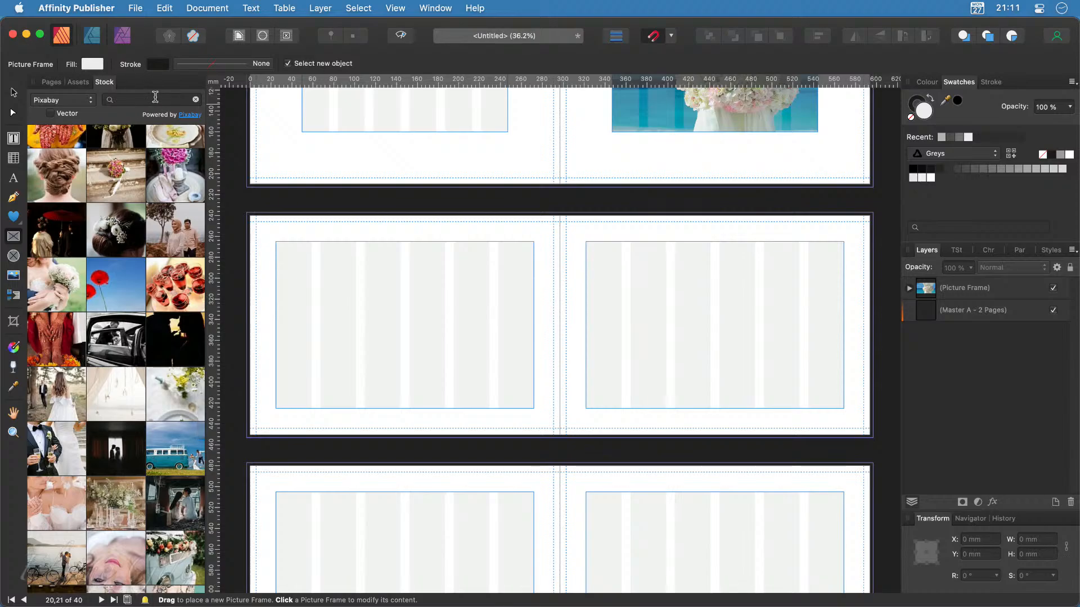
Step: Search the Pixabay stock photos for "weddings" and look through the results for a picture for the blank spread
type("weddings")
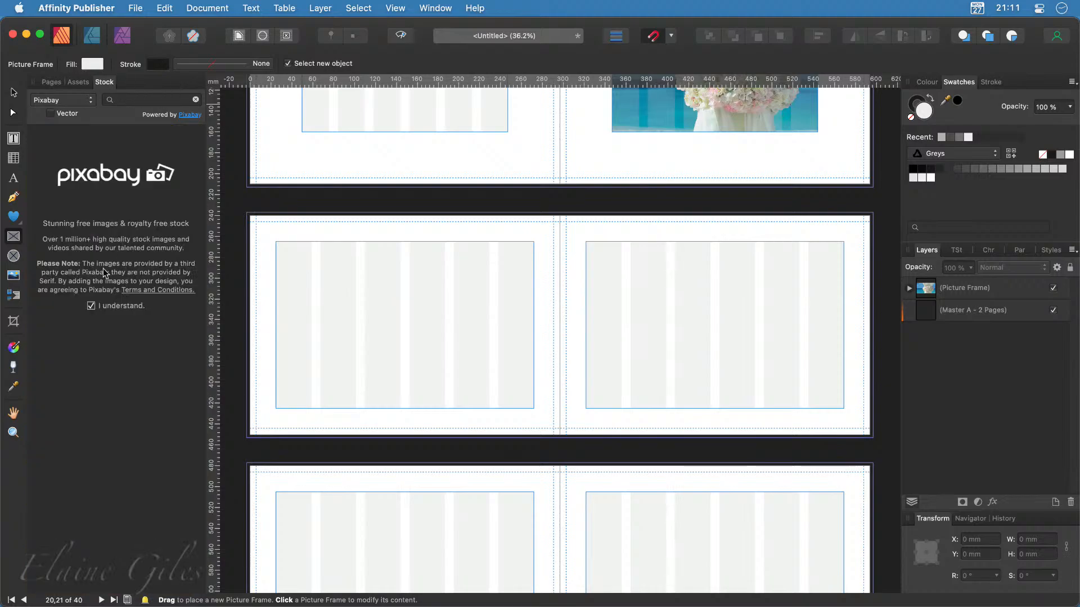
left_click(155, 99)
type("weddings")
key("Return")
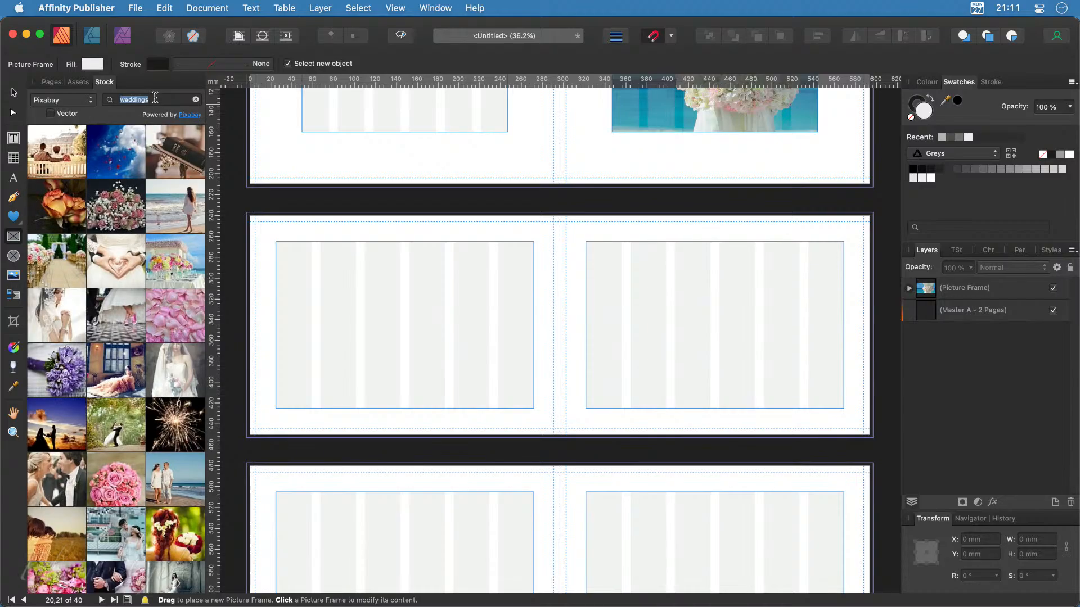
scroll(167, 436, "down", 4)
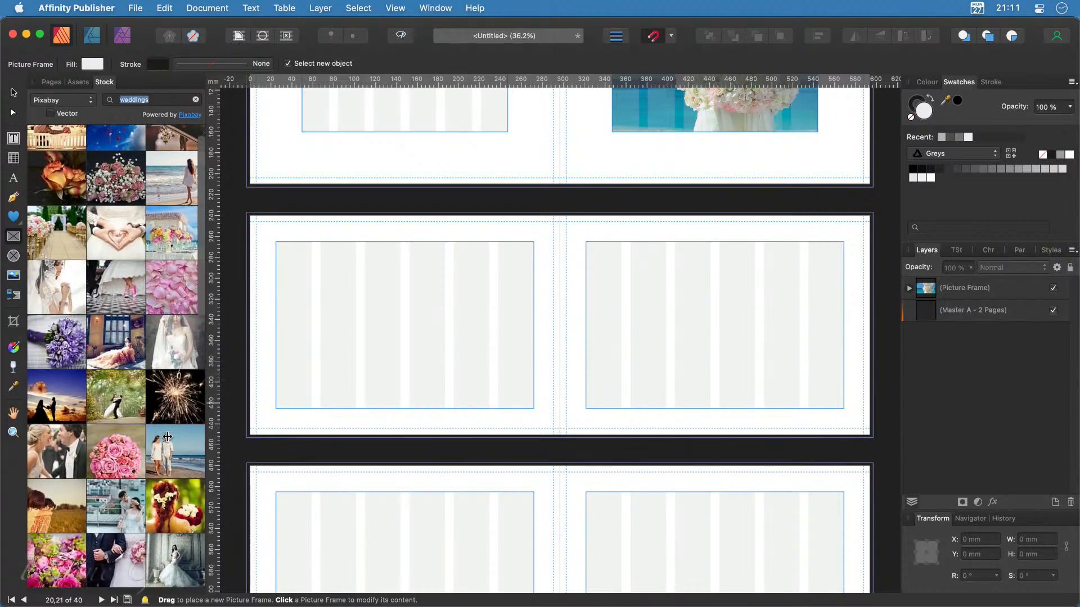
scroll(167, 437, "down", 8)
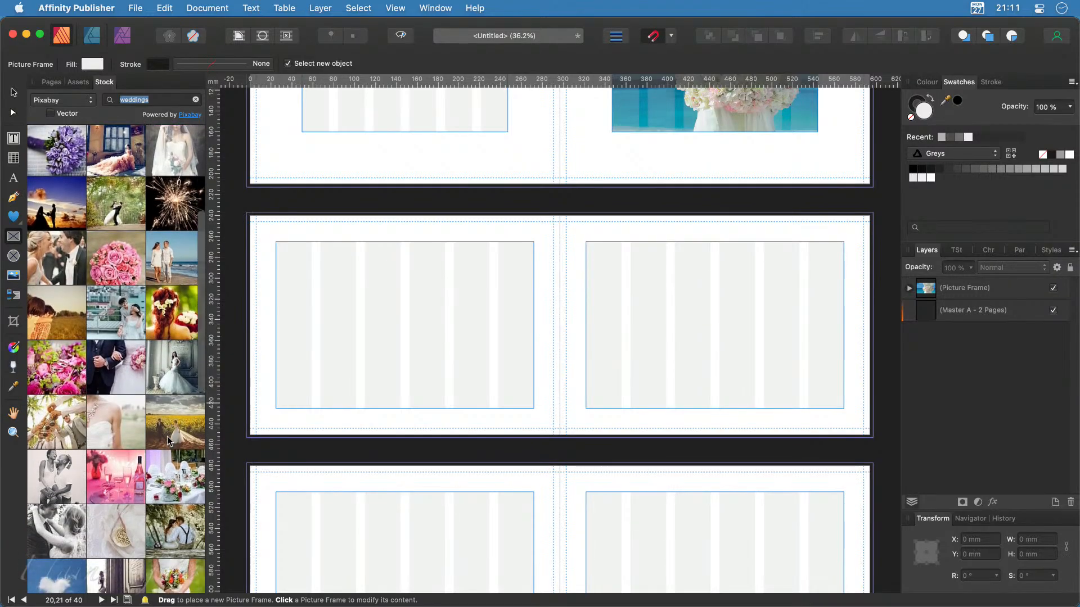
scroll(168, 439, "down", 10)
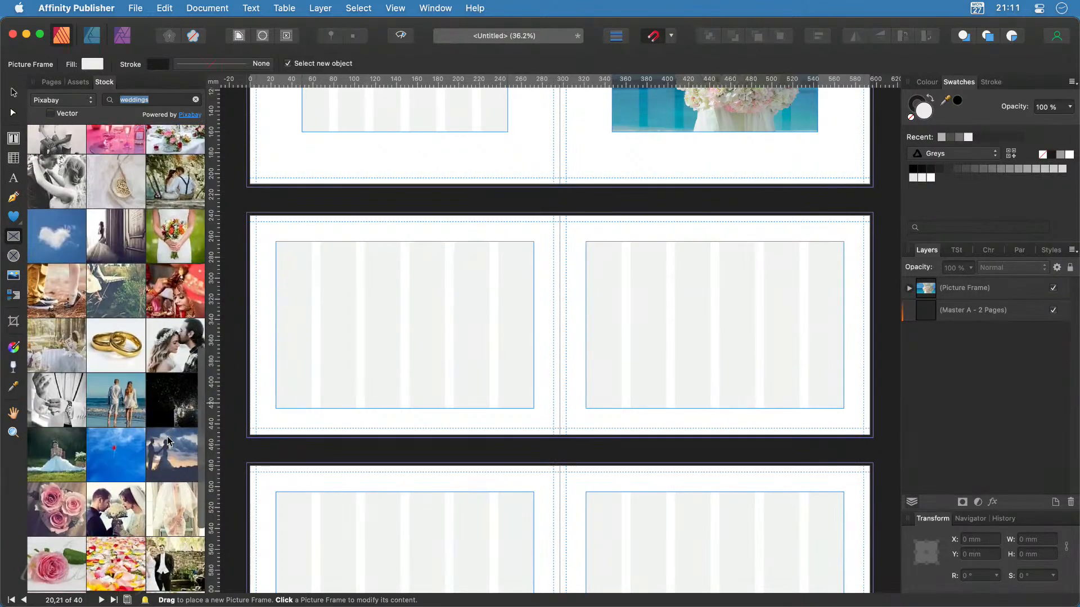
scroll(167, 441, "down", 10)
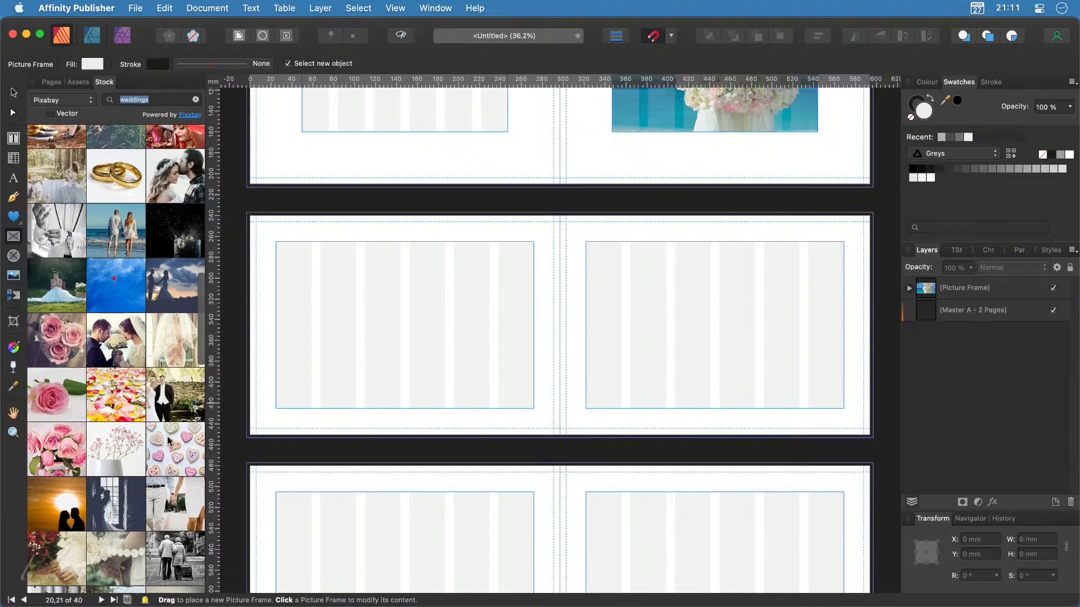
scroll(168, 441, "down", 5)
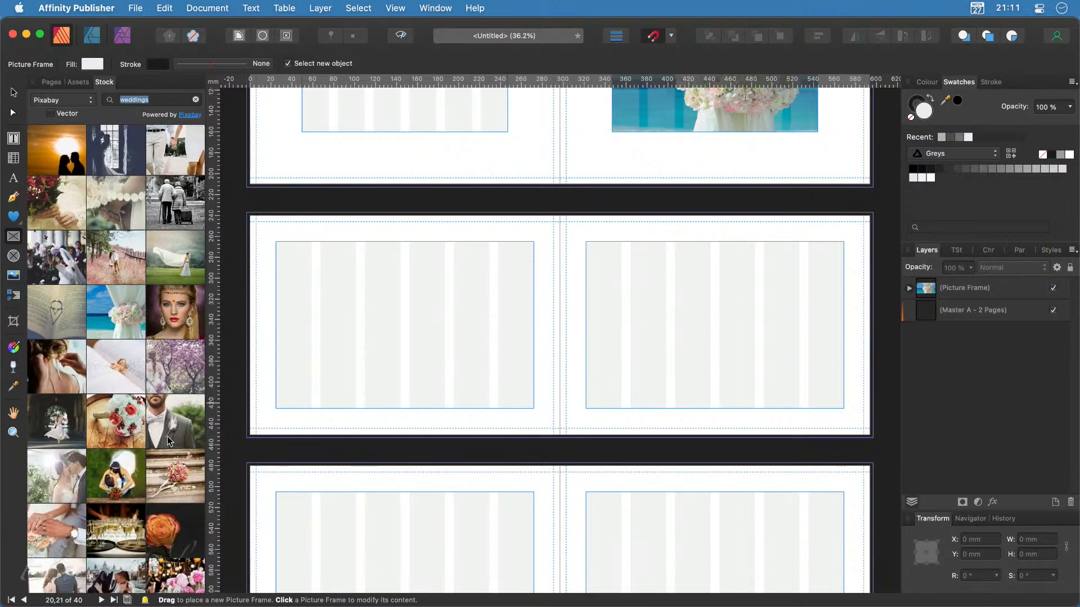
scroll(168, 441, "down", 10)
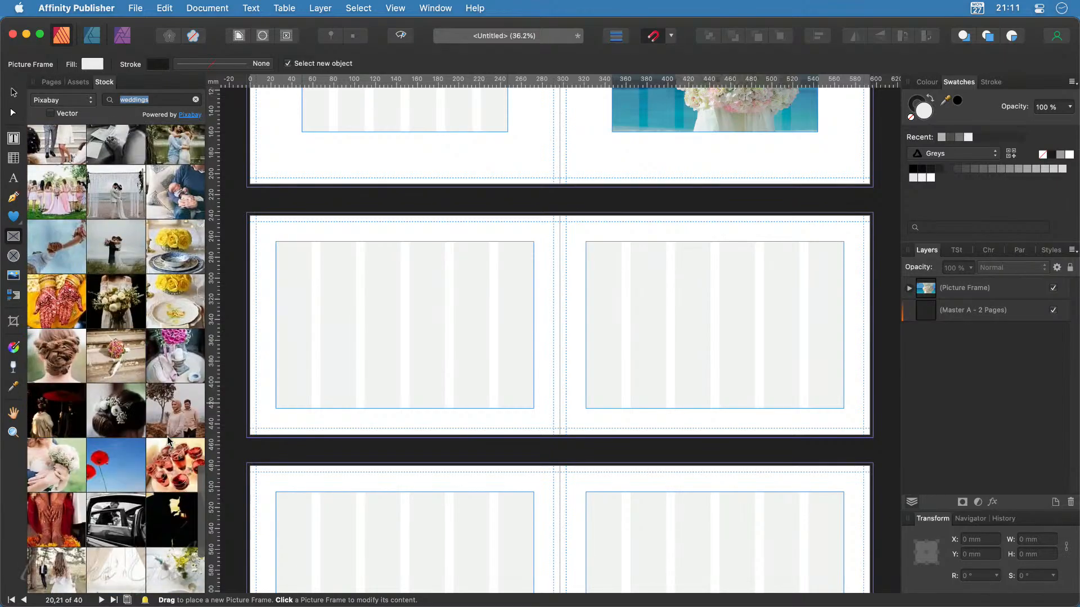
Step: Open Sample 03.afpub, look through its page thumbnails for a reusable background, and return to the untitled photo book
left_click(132, 8)
mouse_move(204, 66)
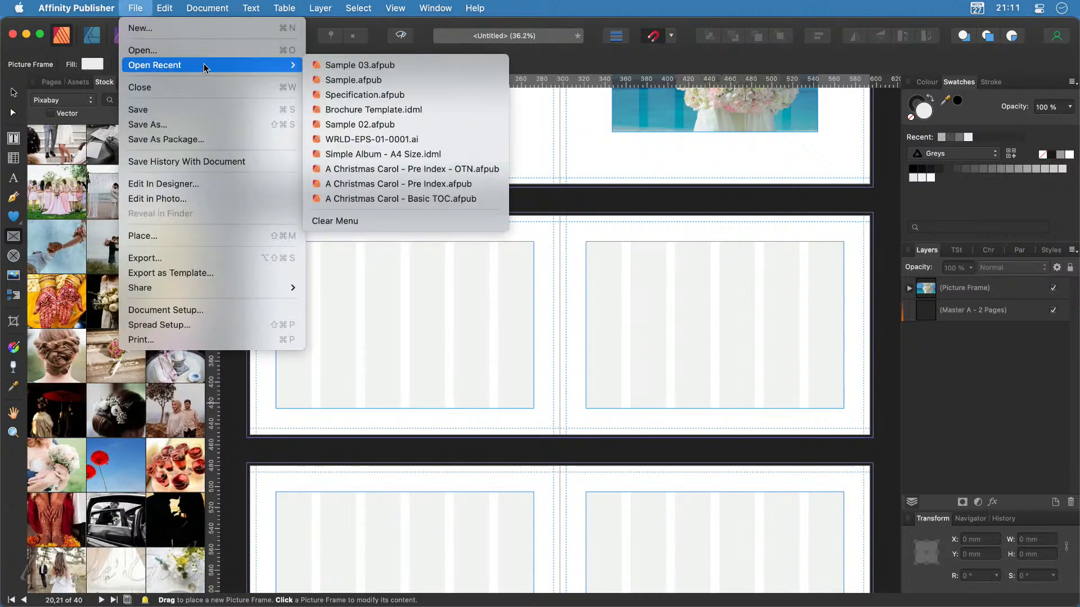
left_click(363, 67)
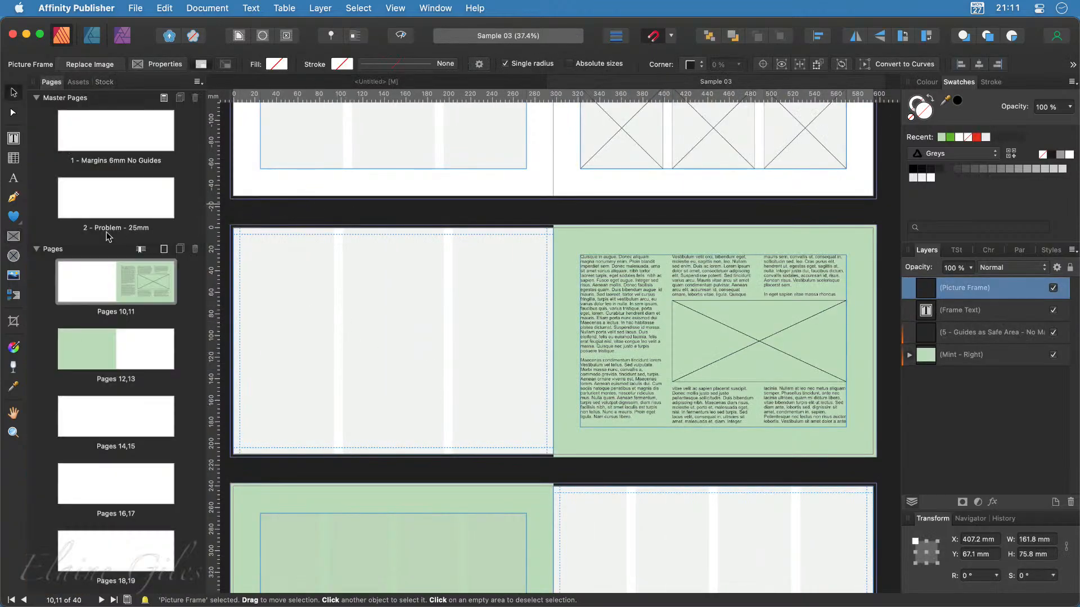
left_click(36, 95)
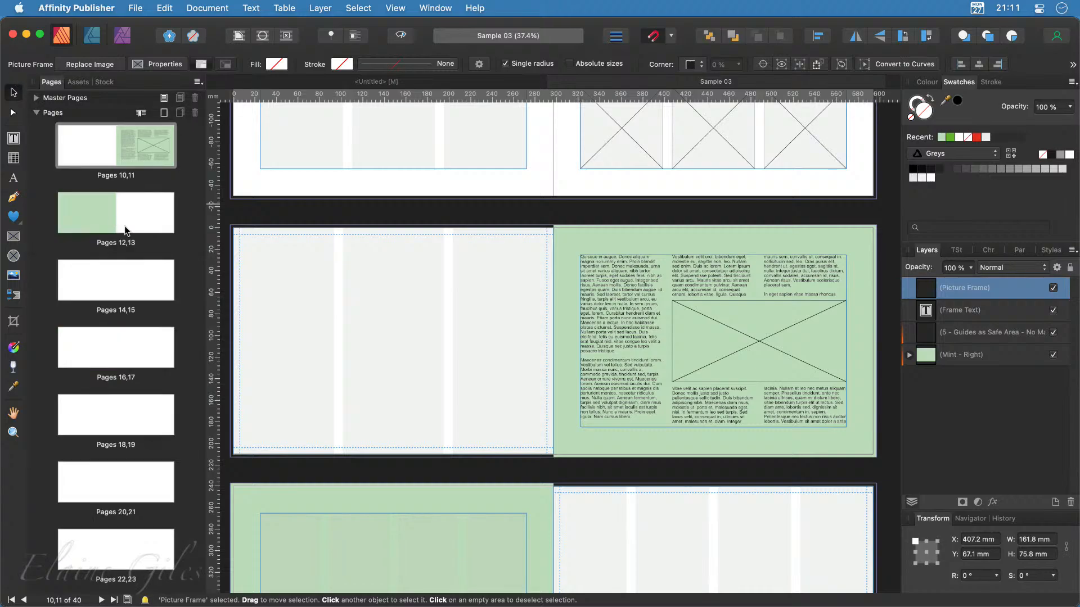
scroll(126, 230, "down", 5)
scroll(126, 230, "up", 6)
scroll(126, 230, "up", 5)
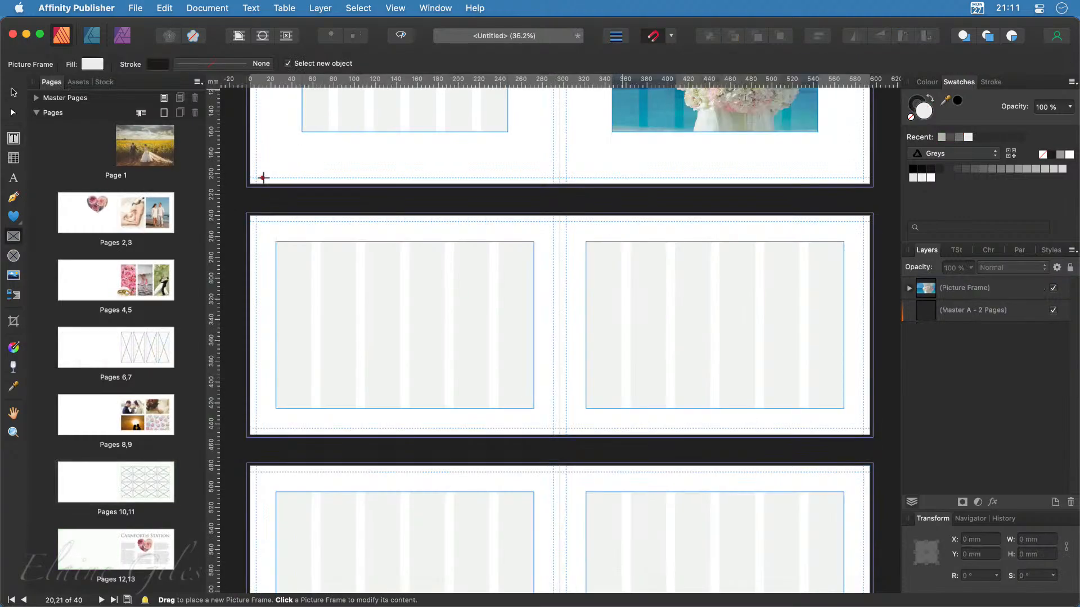
scroll(116, 338, "down", 5)
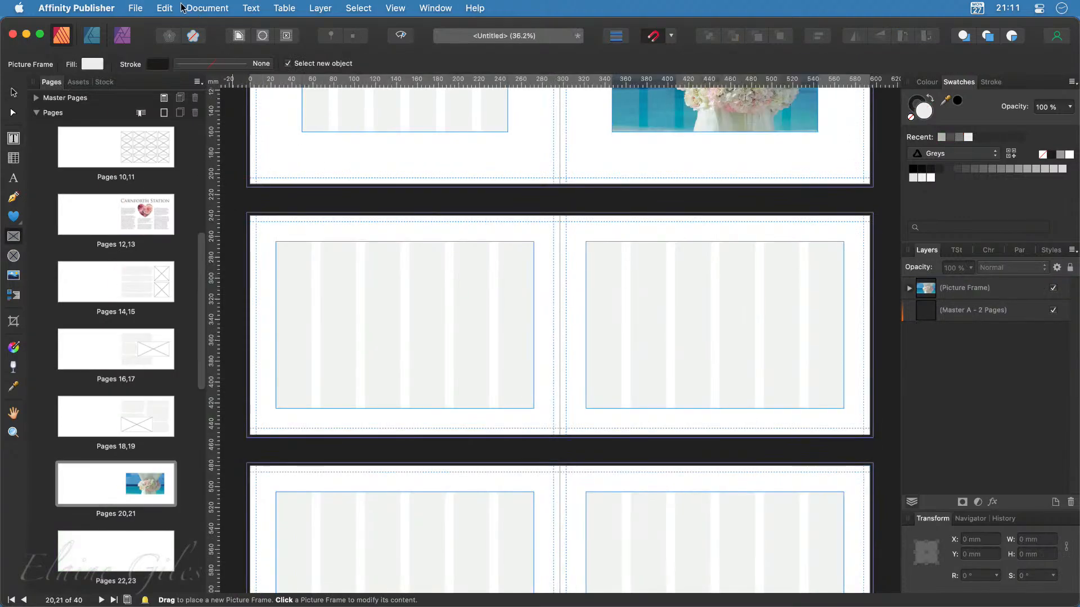
Step: Open Sample.afpub and select the pale blue frost background image on page 12 for copying
left_click(135, 8)
mouse_move(182, 67)
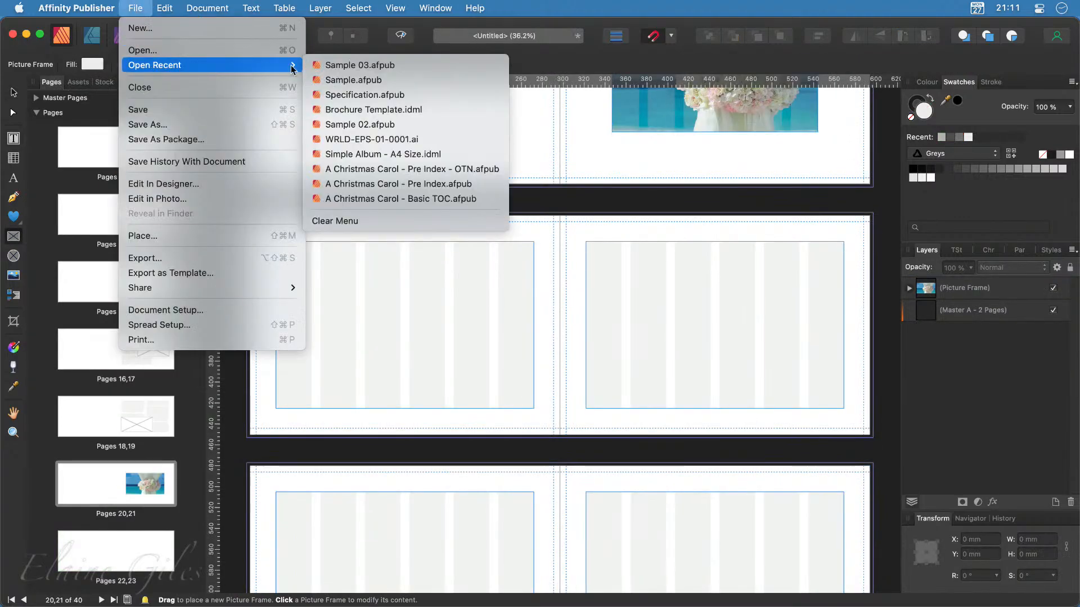
left_click(367, 81)
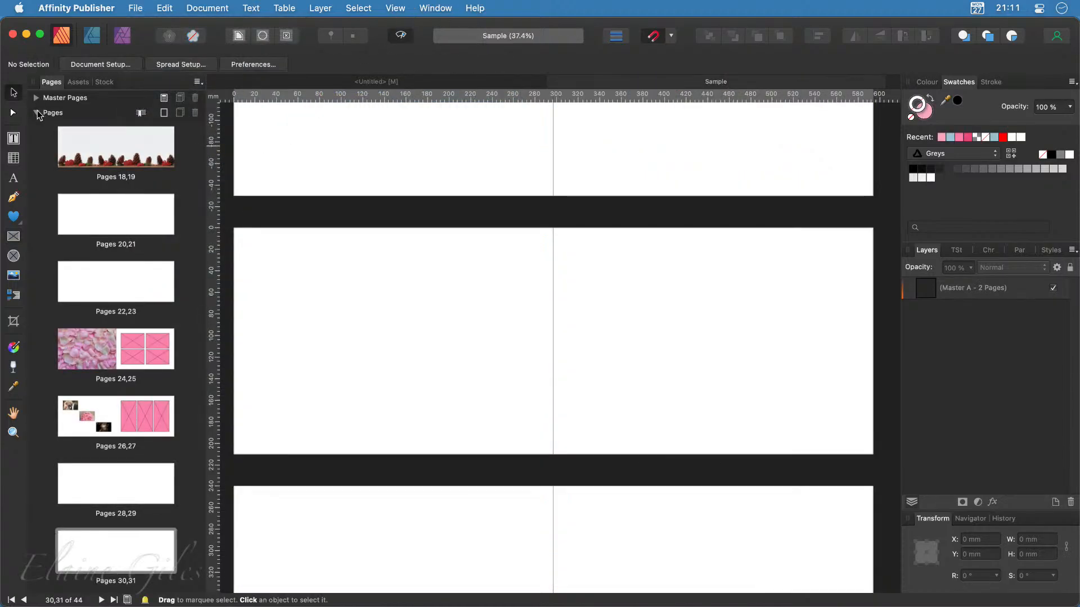
scroll(124, 200, "down", 2)
scroll(125, 198, "up", 15)
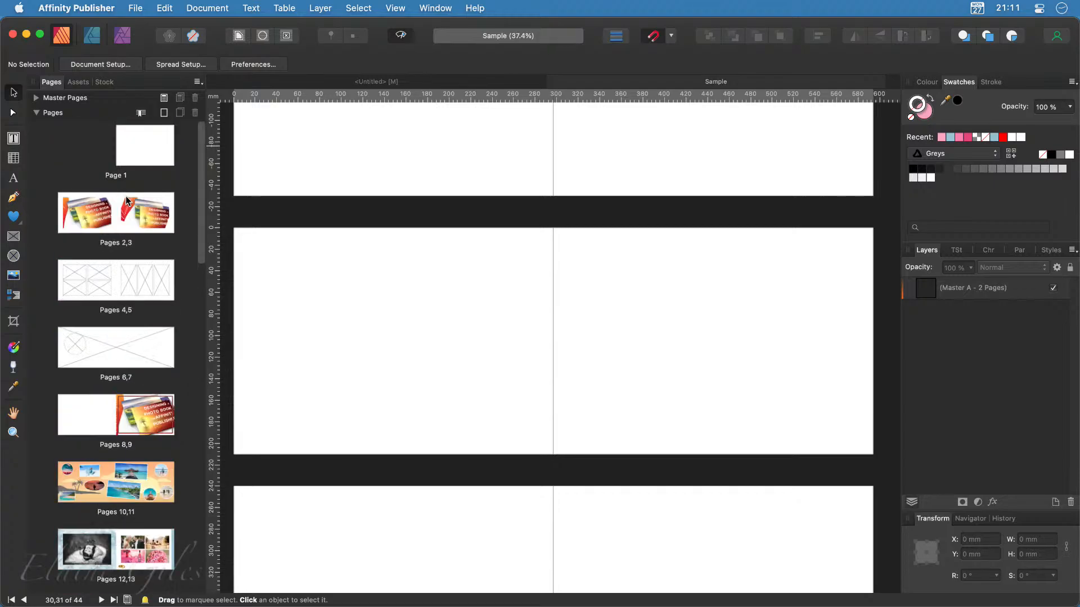
double_click(89, 535)
left_click(297, 211)
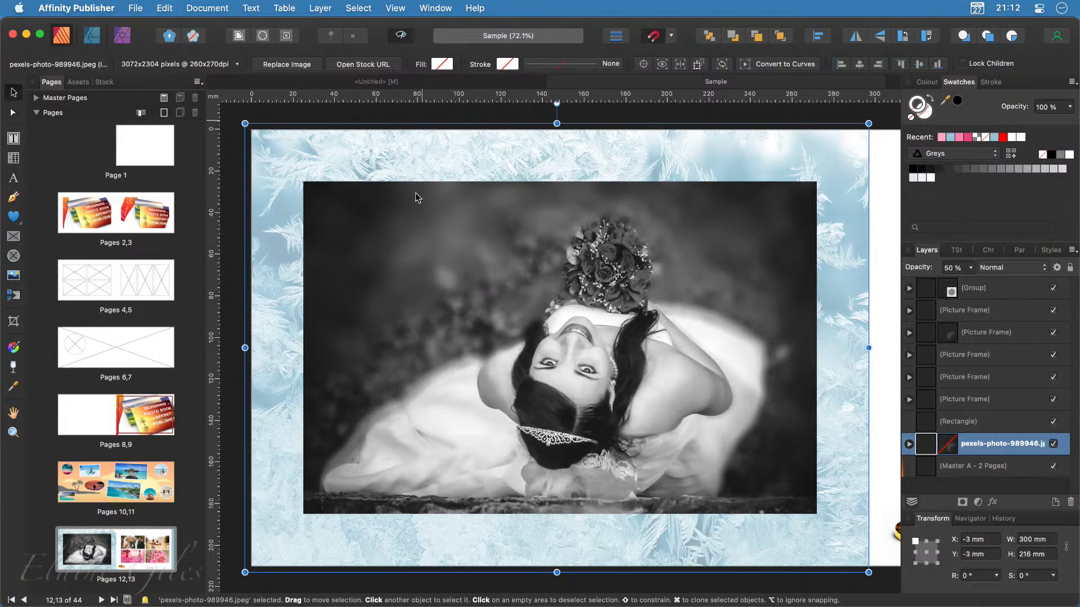
Step: Paste the copied frost background onto page 22 of the untitled photo book and check its nested recolour adjustment
left_click(450, 84)
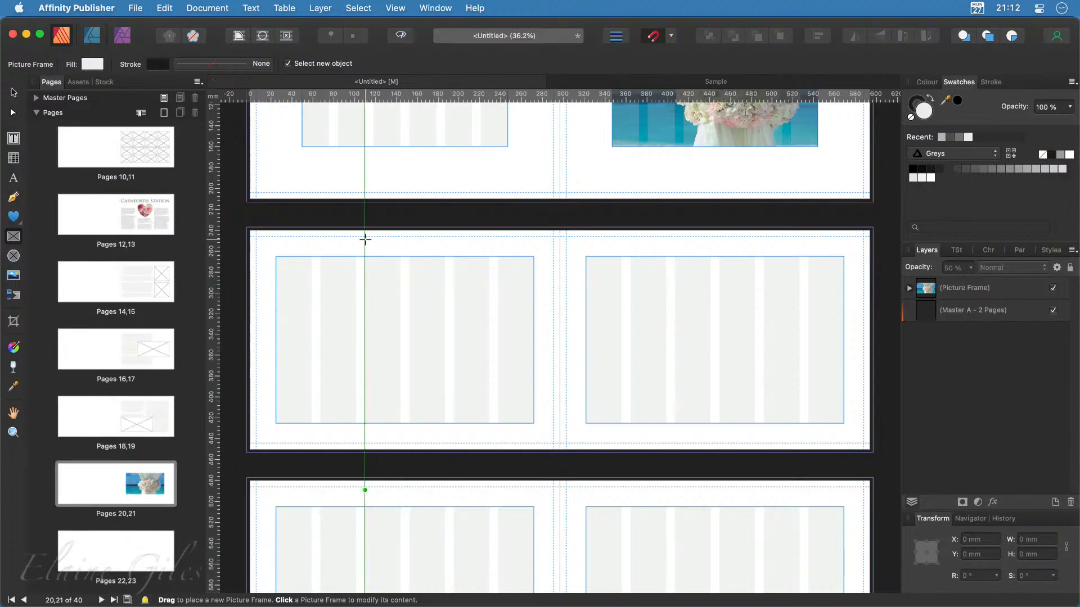
left_click(14, 91)
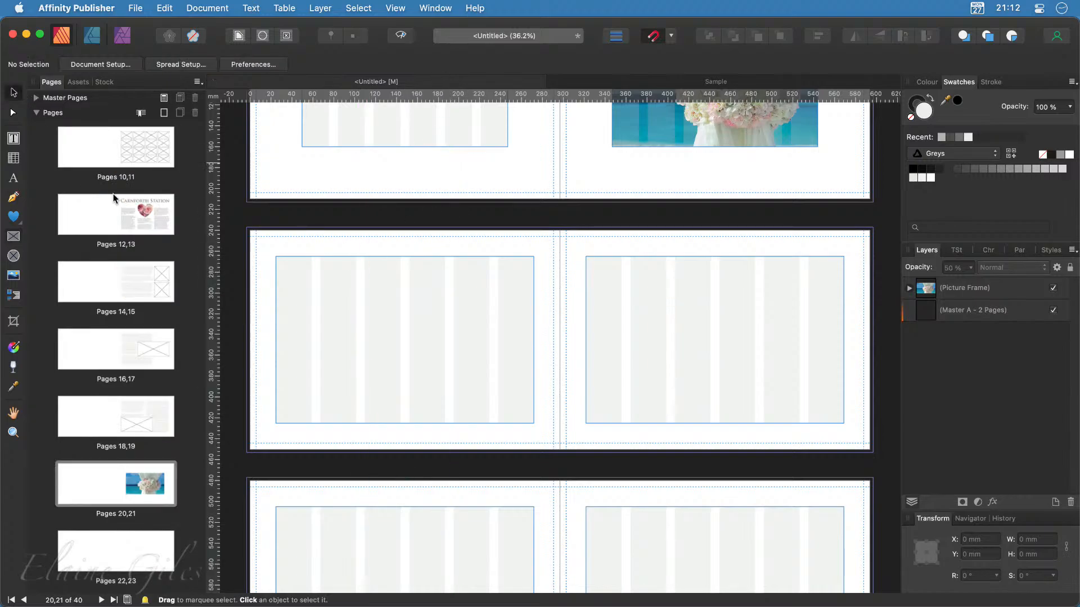
left_click(437, 343)
key("super+v")
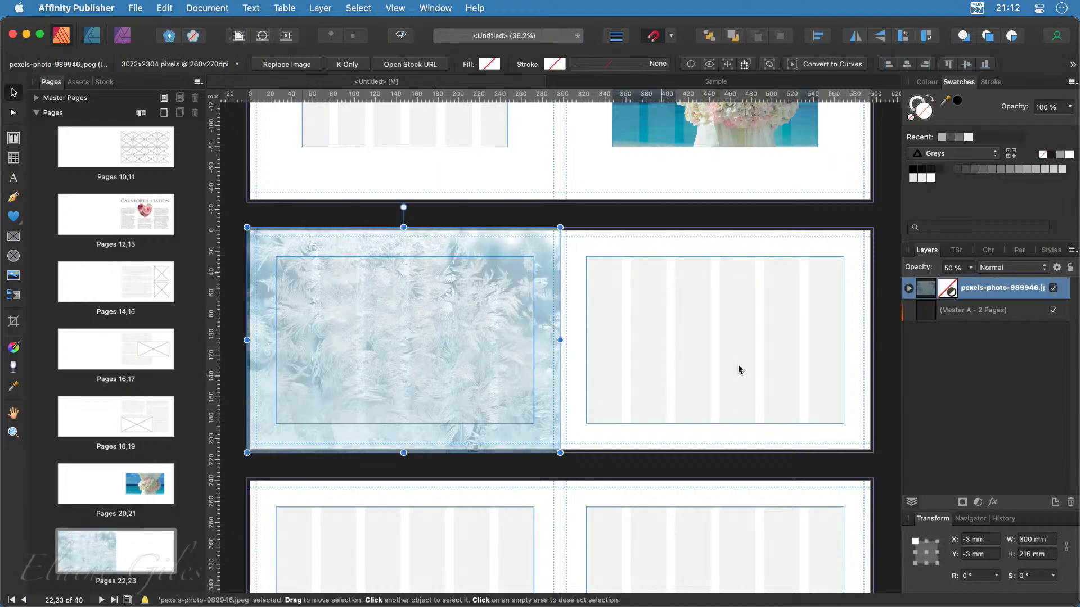
left_click(909, 289)
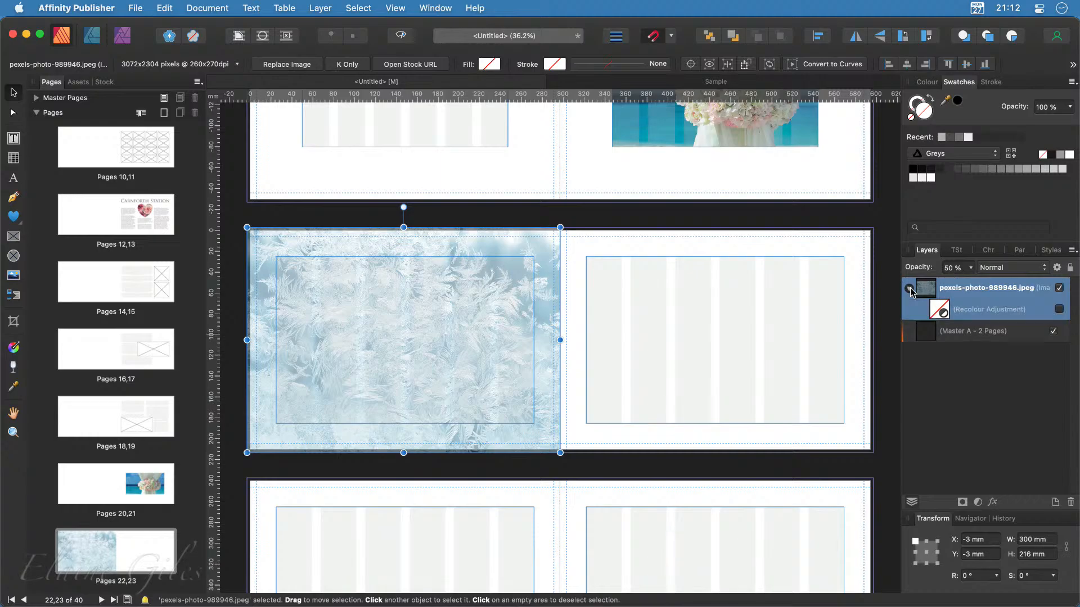
left_click(909, 289)
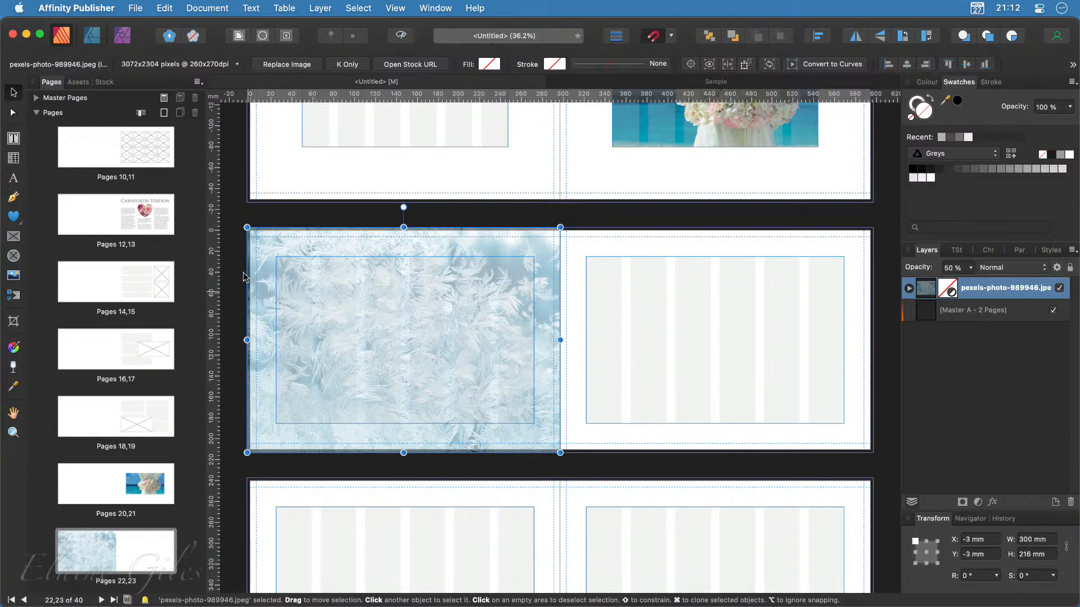
Step: Draw a 247 by 160 mm picture frame over the frost background, filling the margins of page 22
left_click(14, 238)
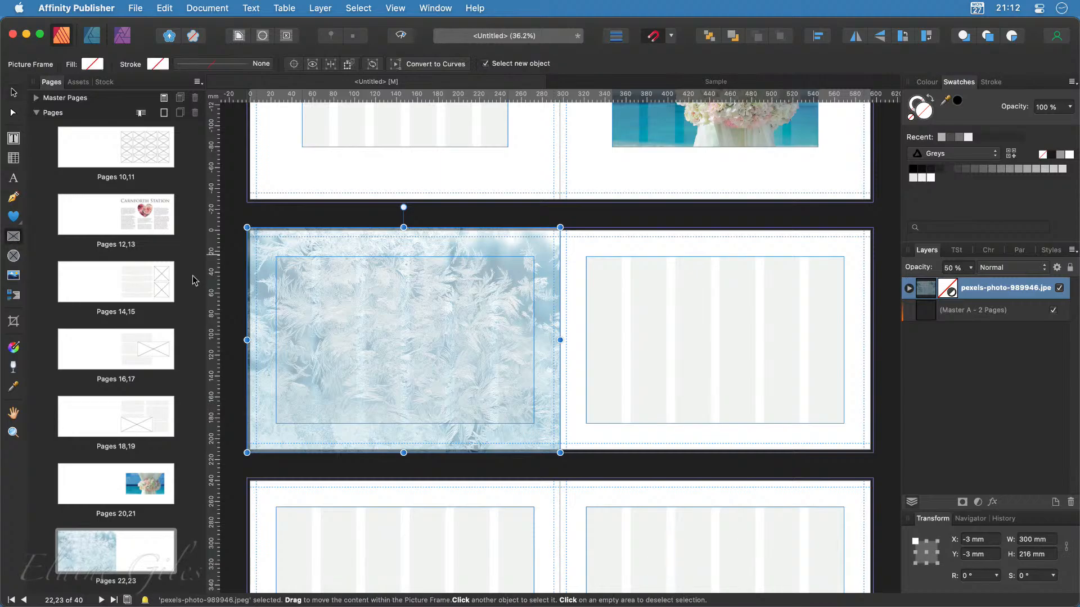
left_click_drag(276, 257, 534, 423)
Step: Look through the wedding stock photos for a picture to fill the frame on page 22
left_click(105, 83)
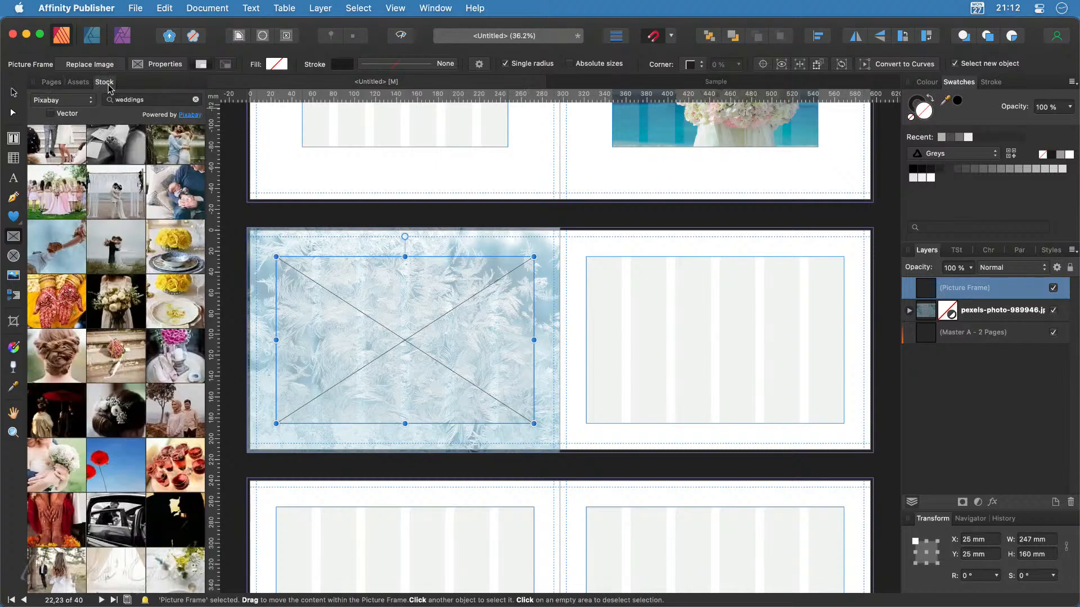
scroll(153, 264, "down", 5)
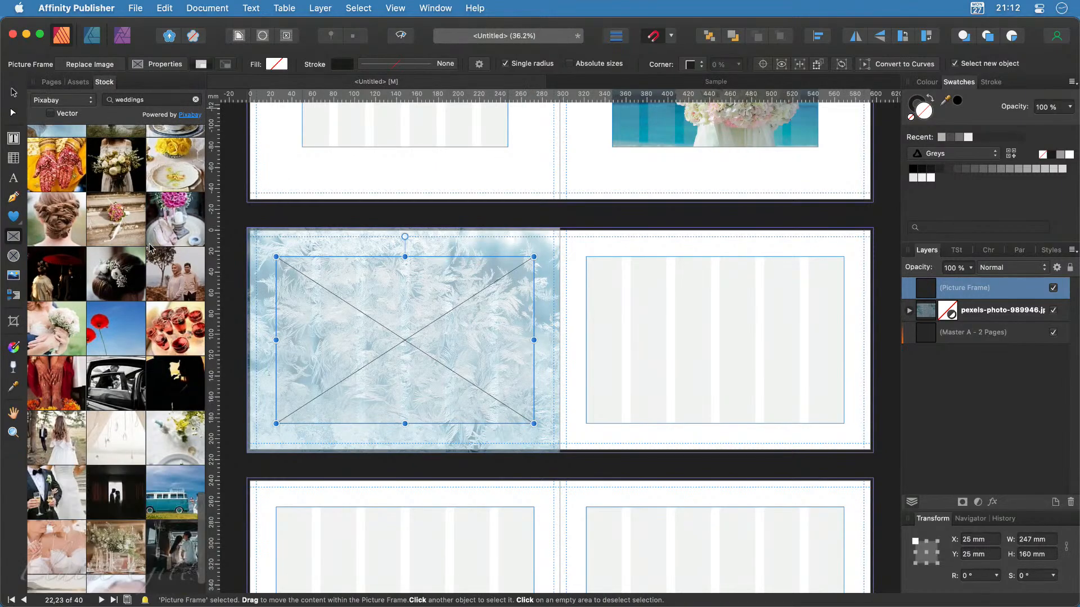
scroll(150, 247, "down", 3)
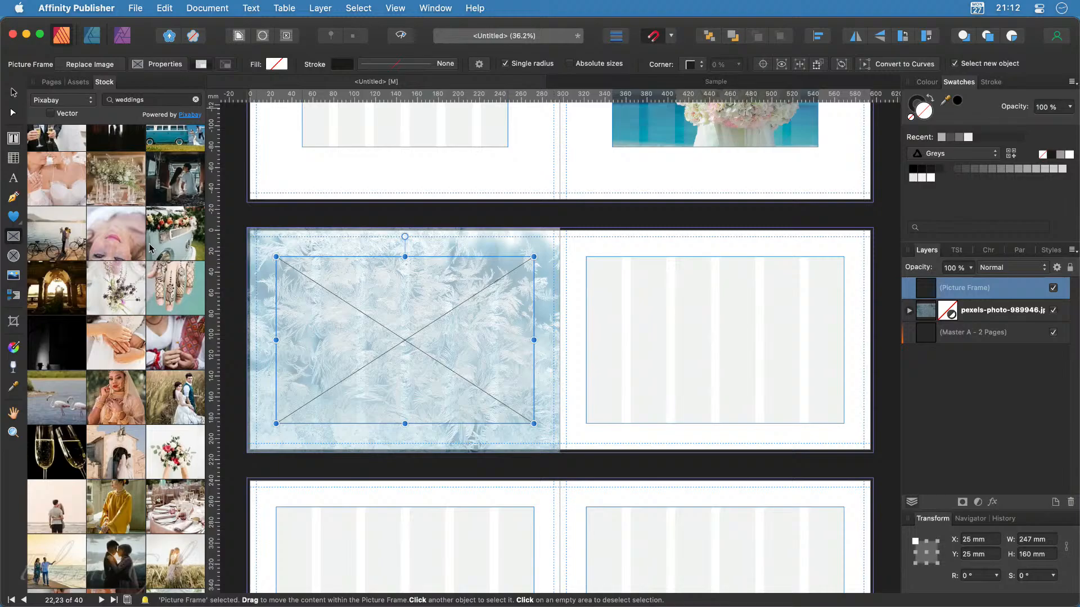
scroll(149, 247, "down", 3)
scroll(149, 244, "down", 3)
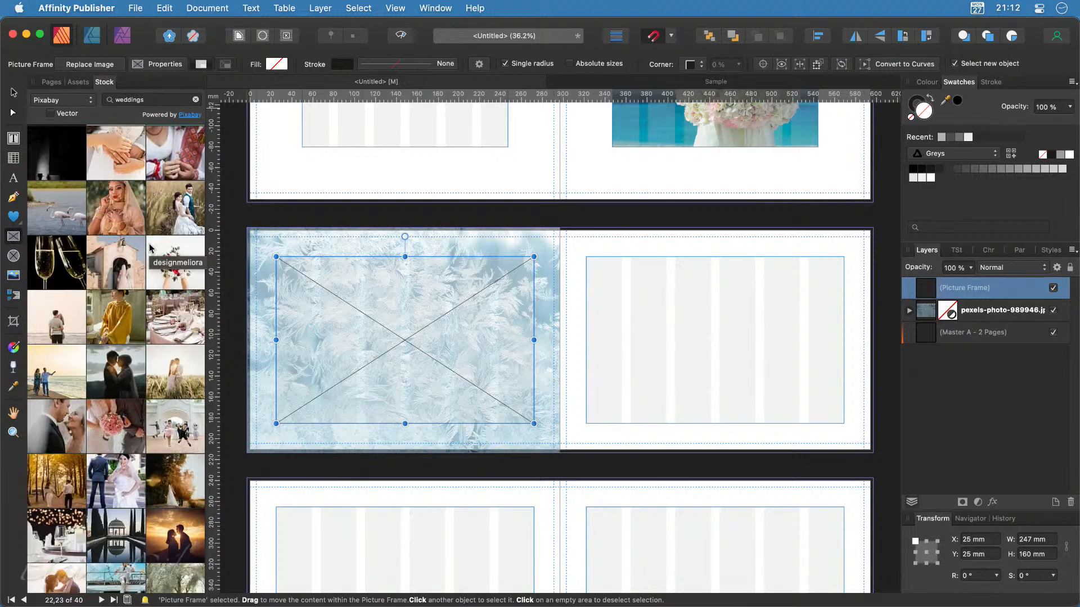
scroll(150, 244, "down", 3)
scroll(150, 248, "down", 3)
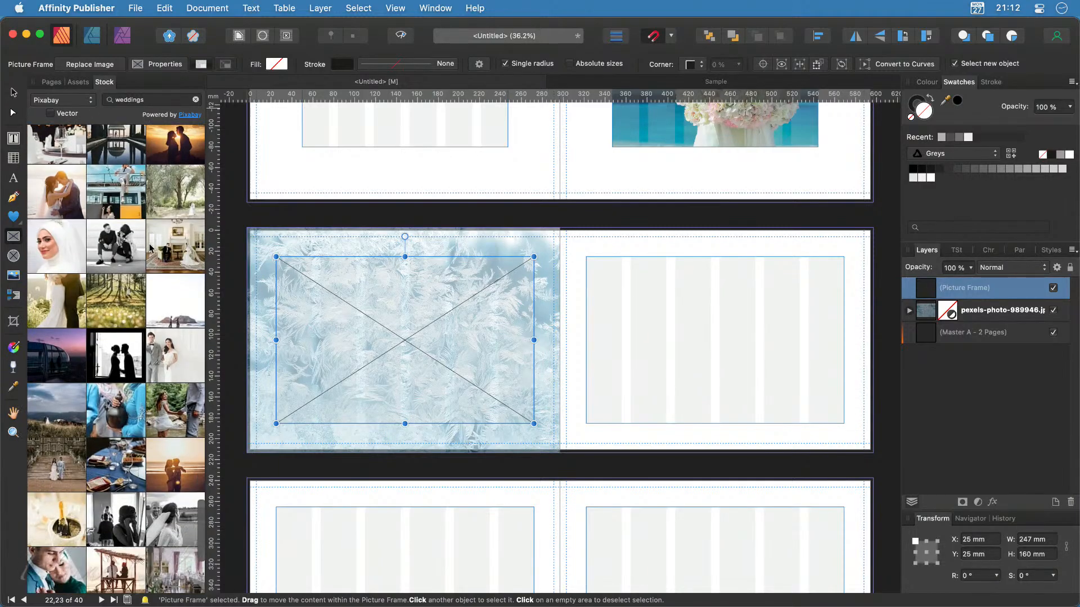
scroll(149, 246, "down", 3)
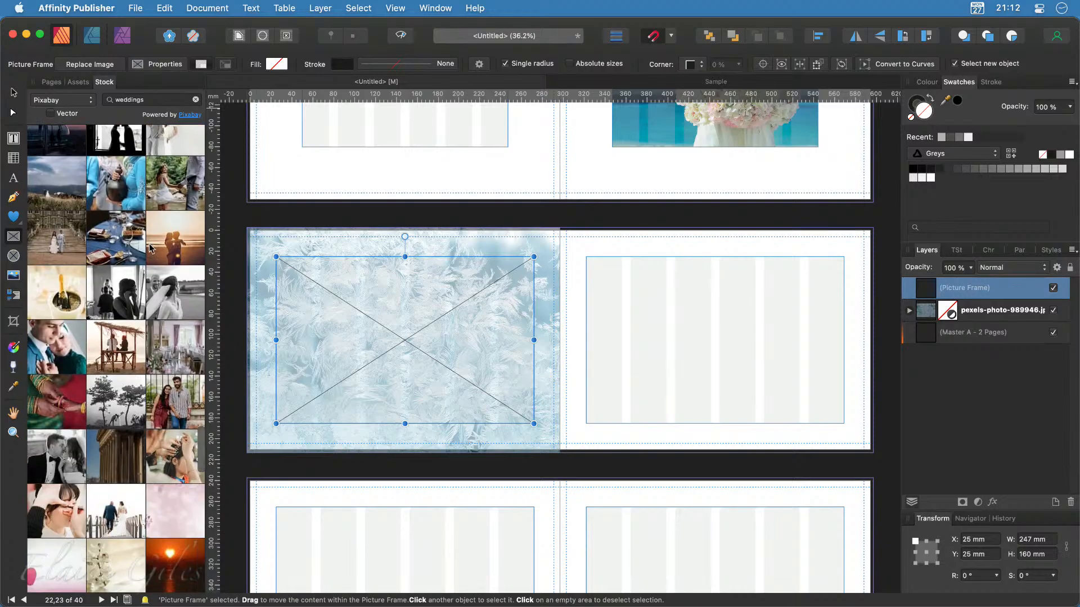
scroll(149, 248, "down", 5)
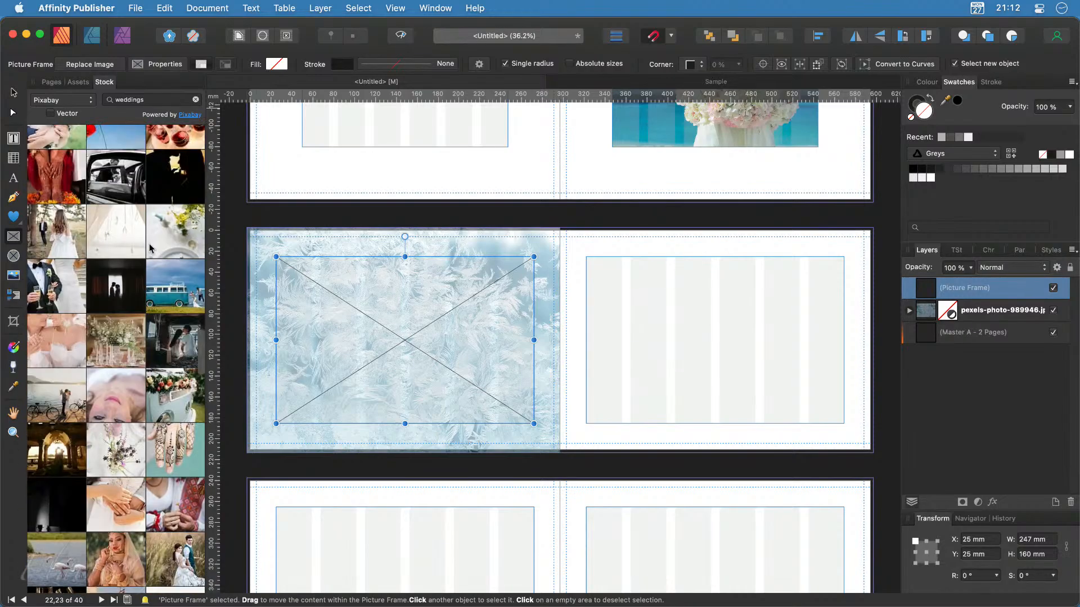
scroll(150, 247, "down", 5)
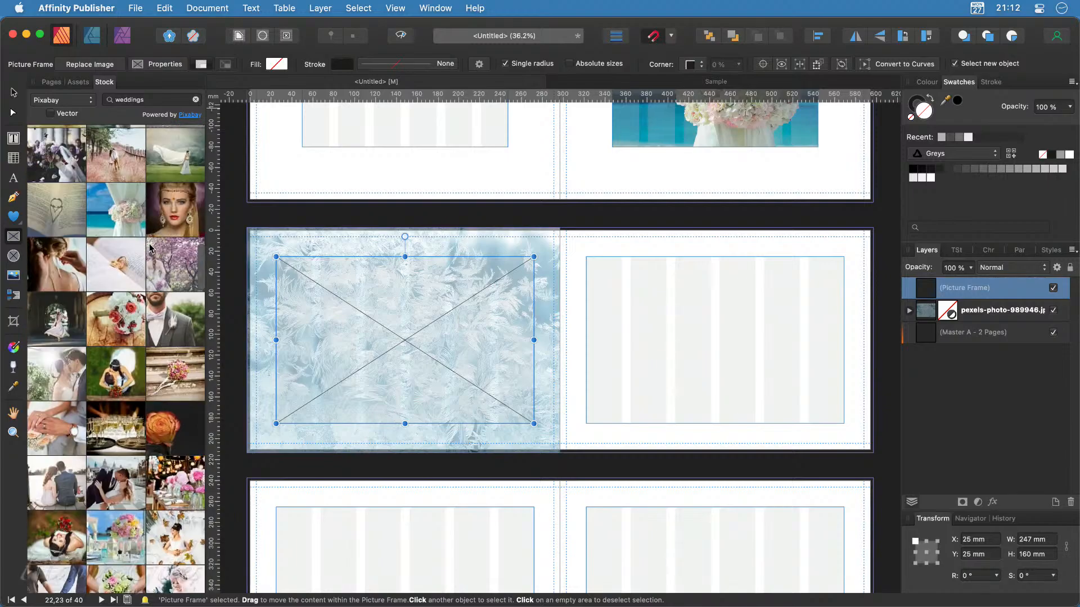
scroll(150, 244, "down", 5)
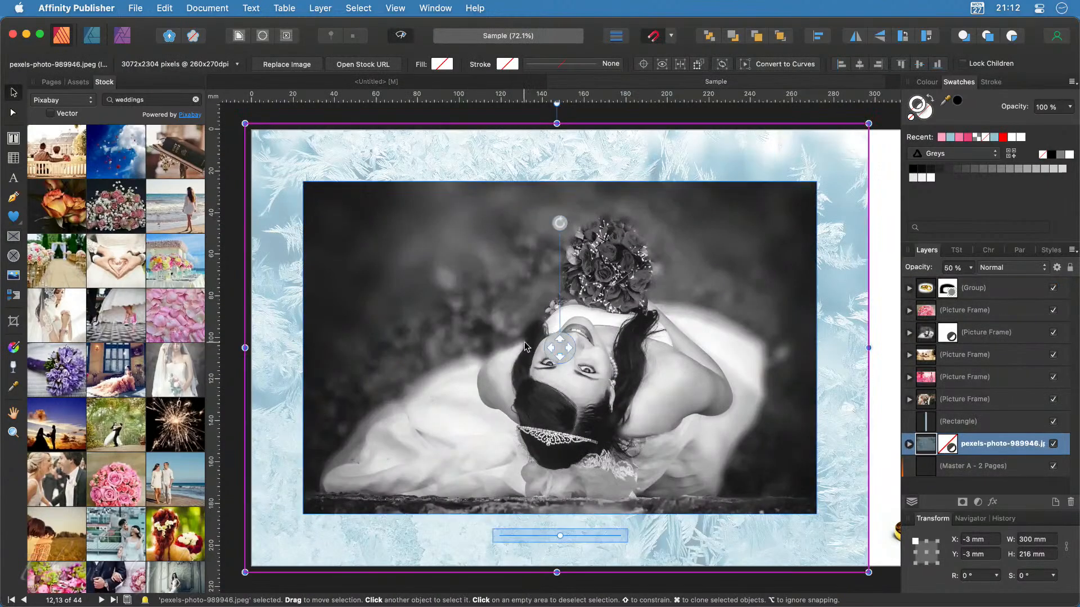
Step: Copy the black-and-white bride picture frame from page 12 of the Sample document and paste it onto page 22 of the untitled photo book
left_click(524, 343)
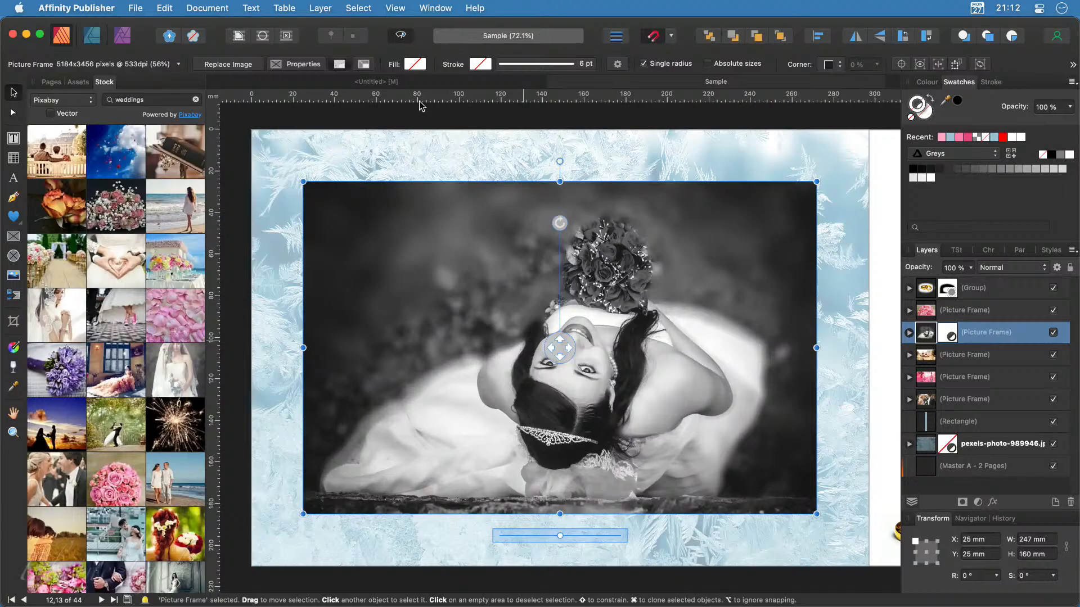
left_click(413, 82)
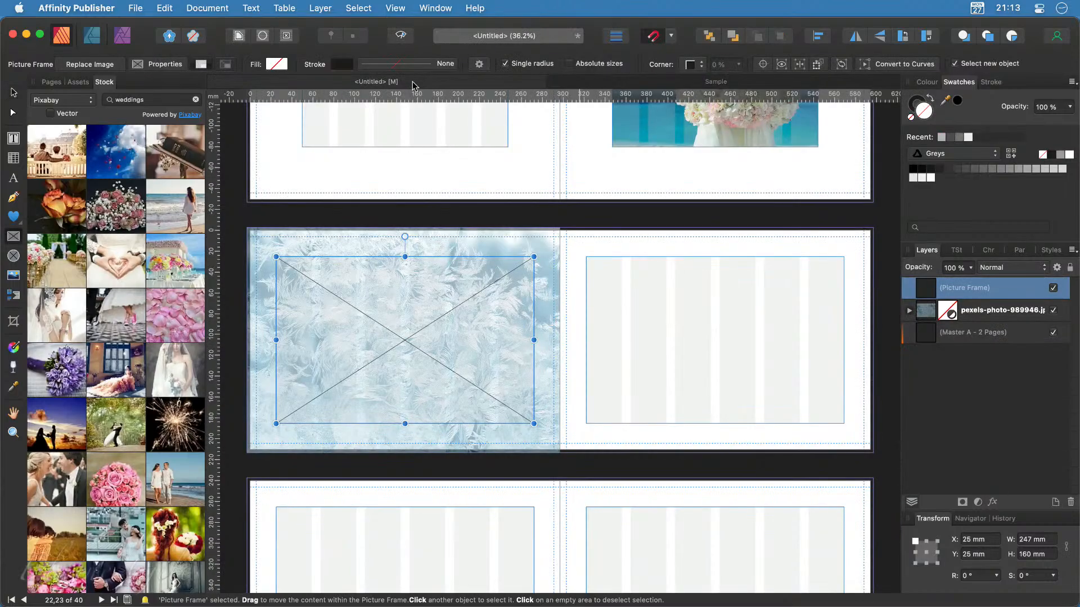
key("super+v")
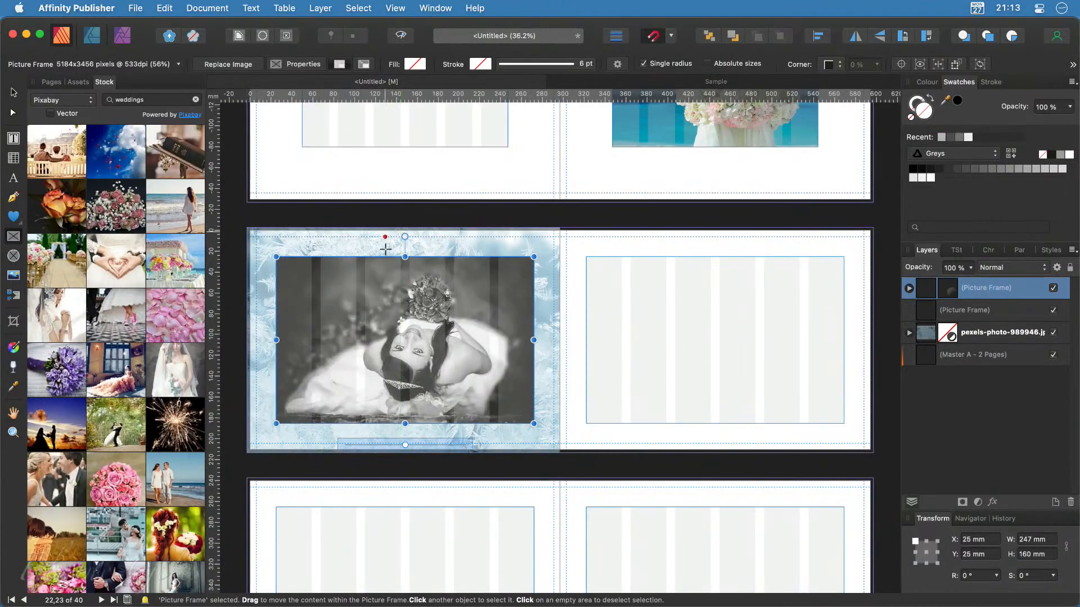
Step: Hide the Black & White adjustment nested in the bride picture frame on page 22
left_click(909, 289)
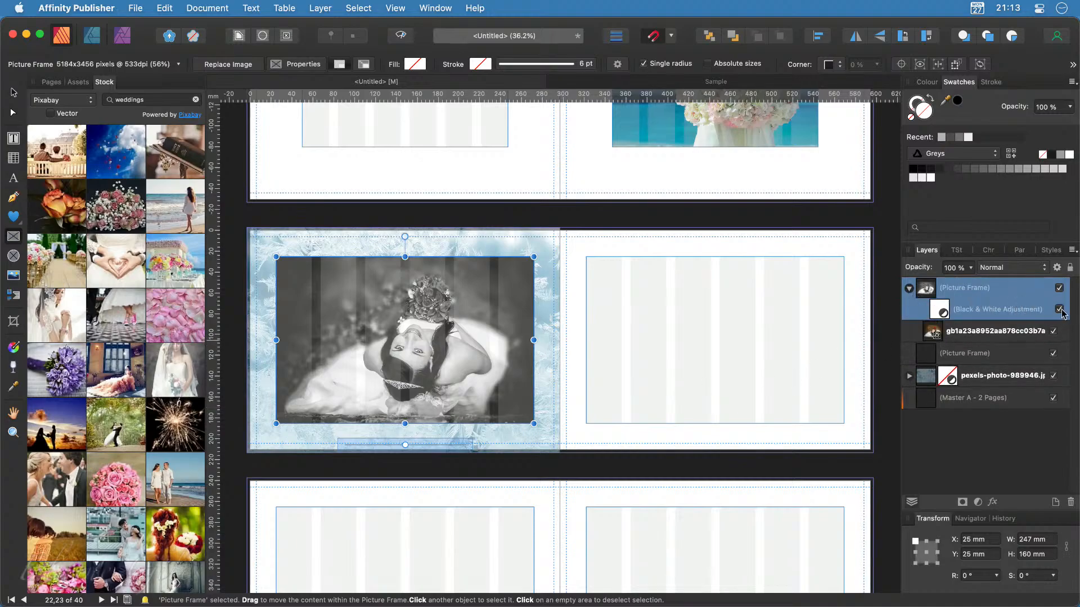
left_click(1060, 310)
left_click(909, 289)
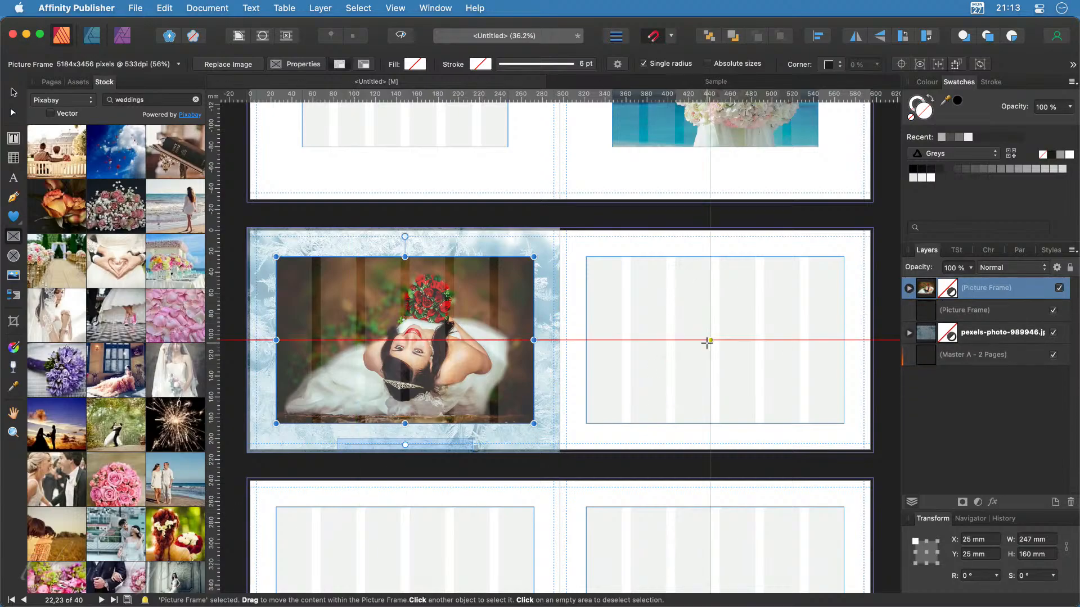
Step: Set the column guides of the page 22–23 spread to 2 columns and 2 rows
left_click(668, 325)
left_click(395, 7)
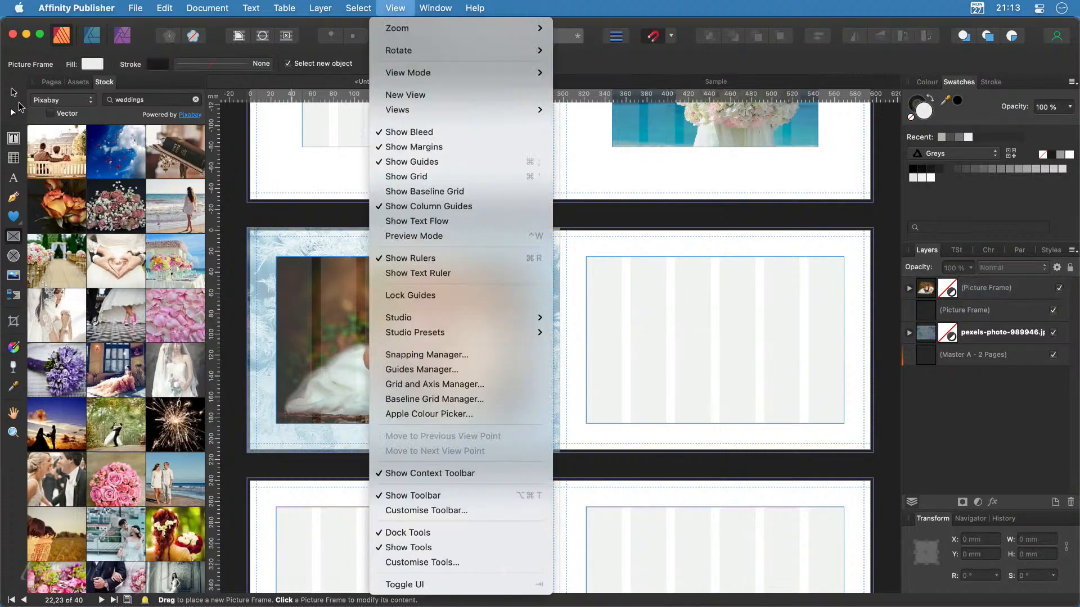
mouse_move(358, 7)
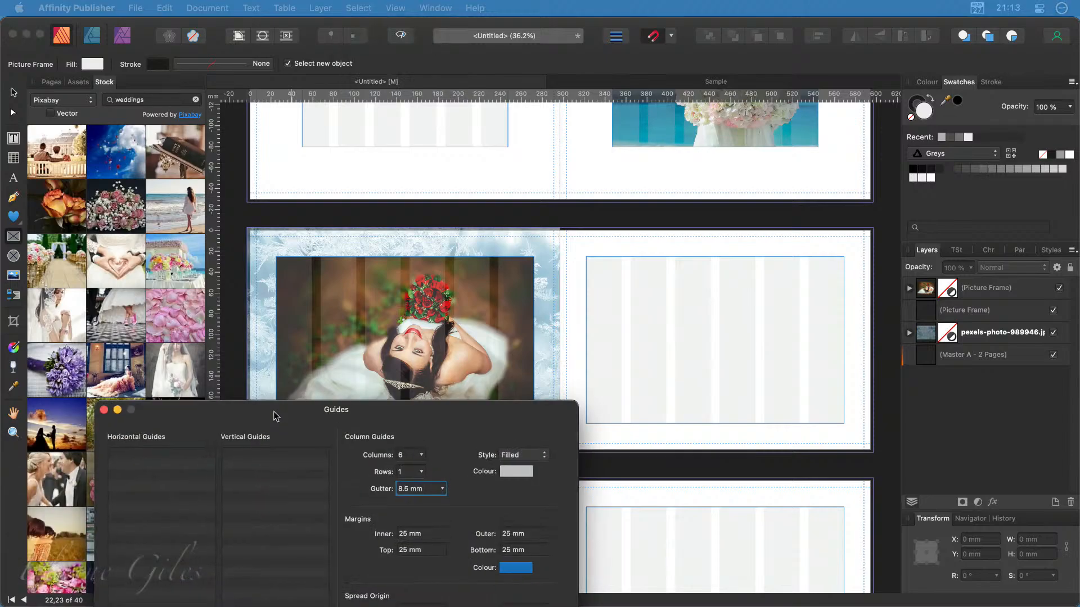
left_click_drag(272, 414, 251, 228)
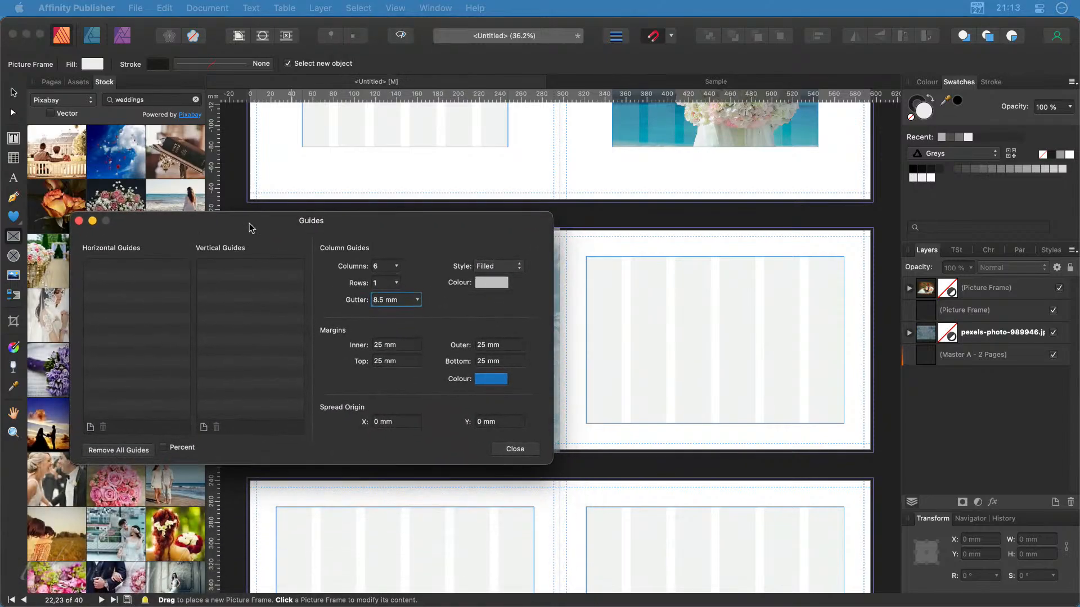
left_click(396, 265)
left_click_drag(397, 272, 399, 302)
left_click(396, 298)
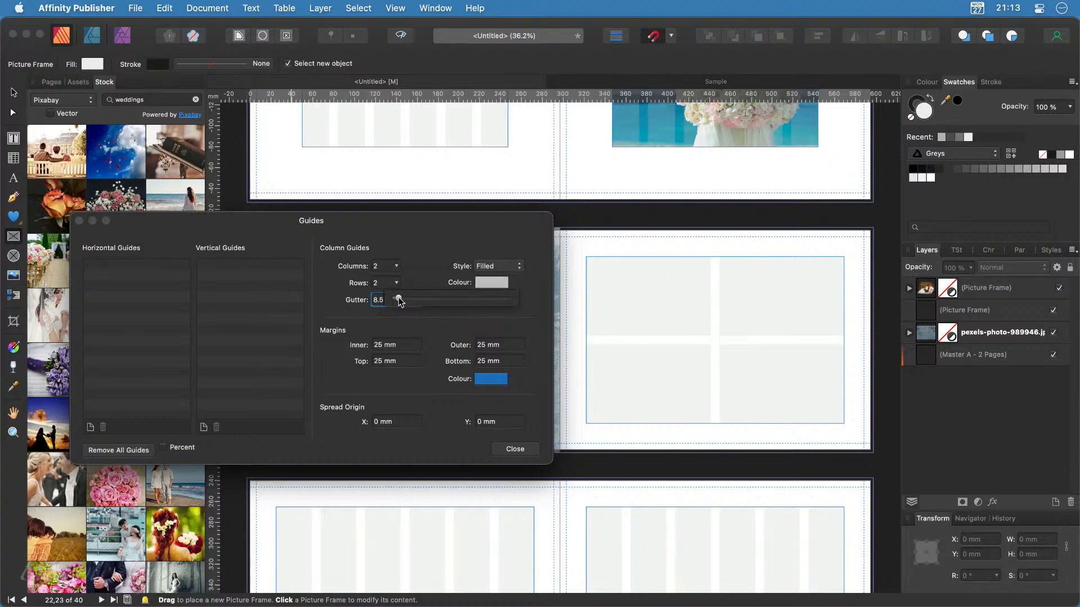
left_click(515, 449)
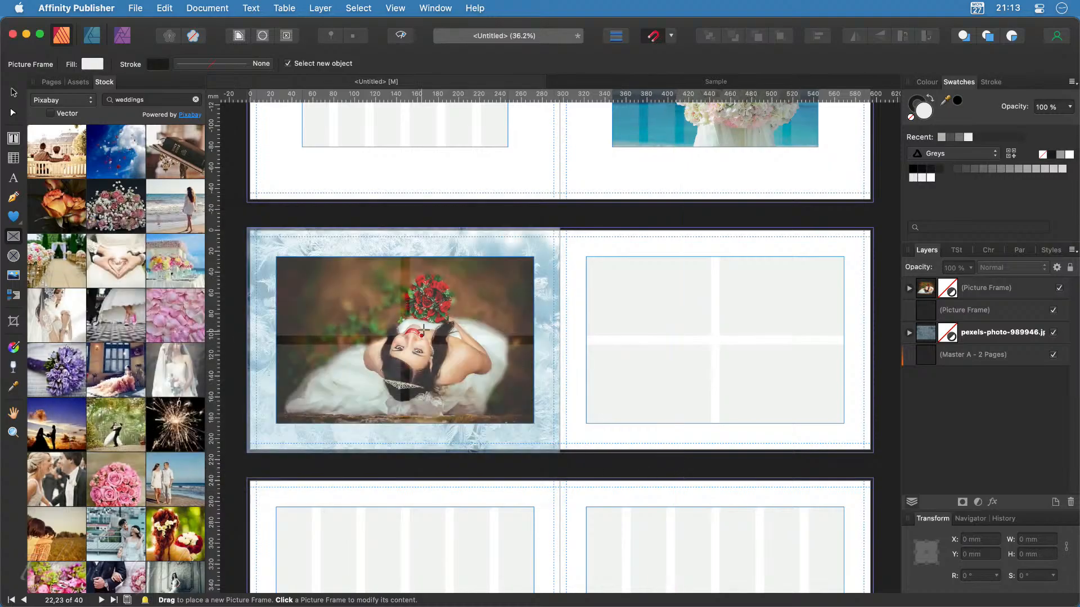
Step: Draw four picture frames of 119.3 by 75.8 mm on page 23, one in each cell of the column guide grid
left_click_drag(710, 344, 586, 424)
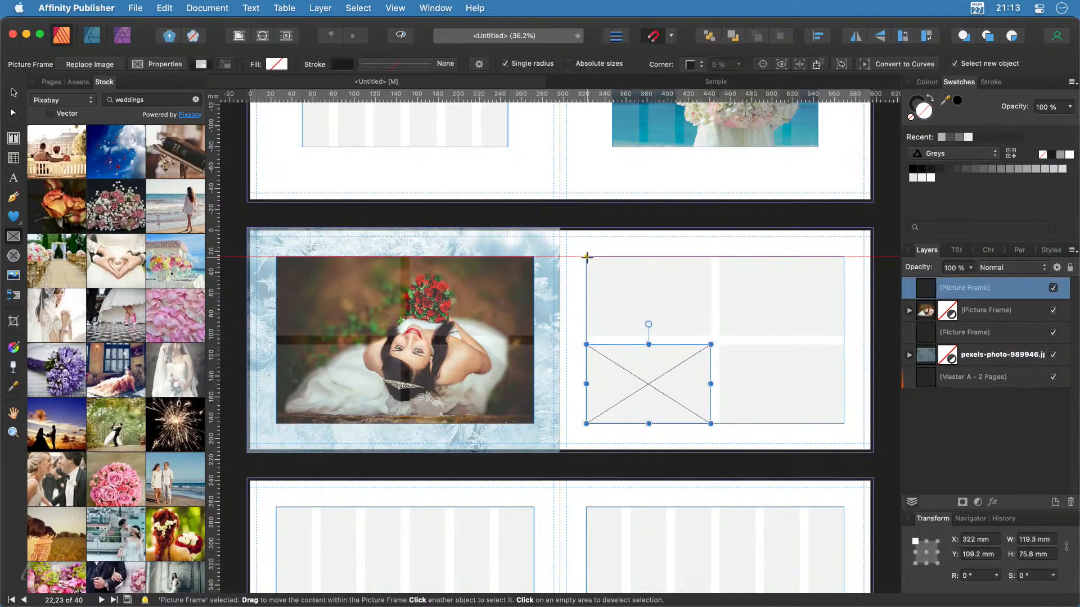
left_click_drag(587, 257, 711, 336)
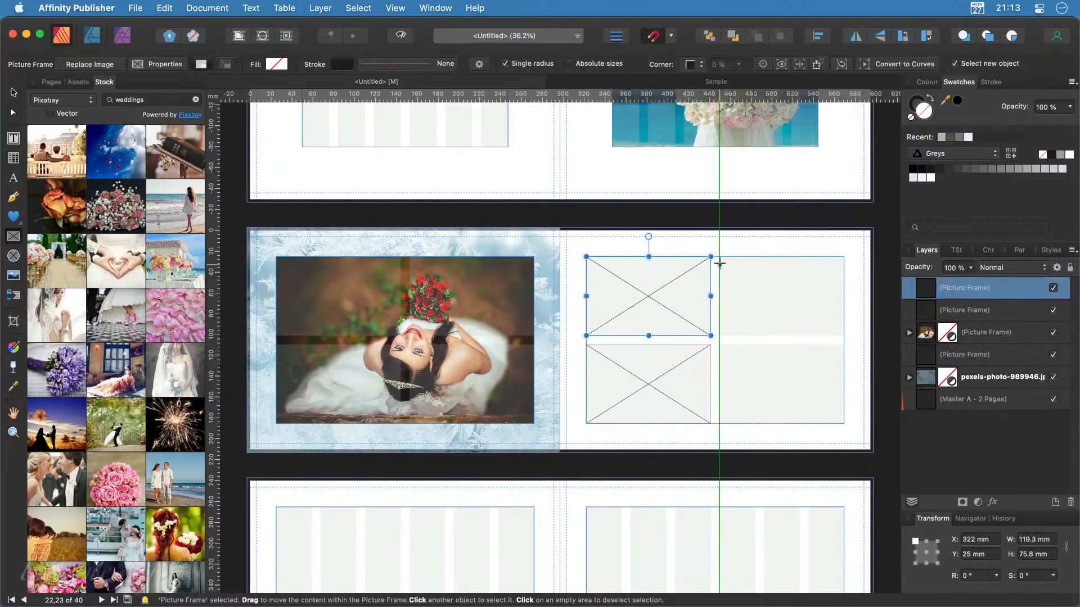
left_click_drag(719, 257, 844, 336)
left_click_drag(719, 345, 844, 423)
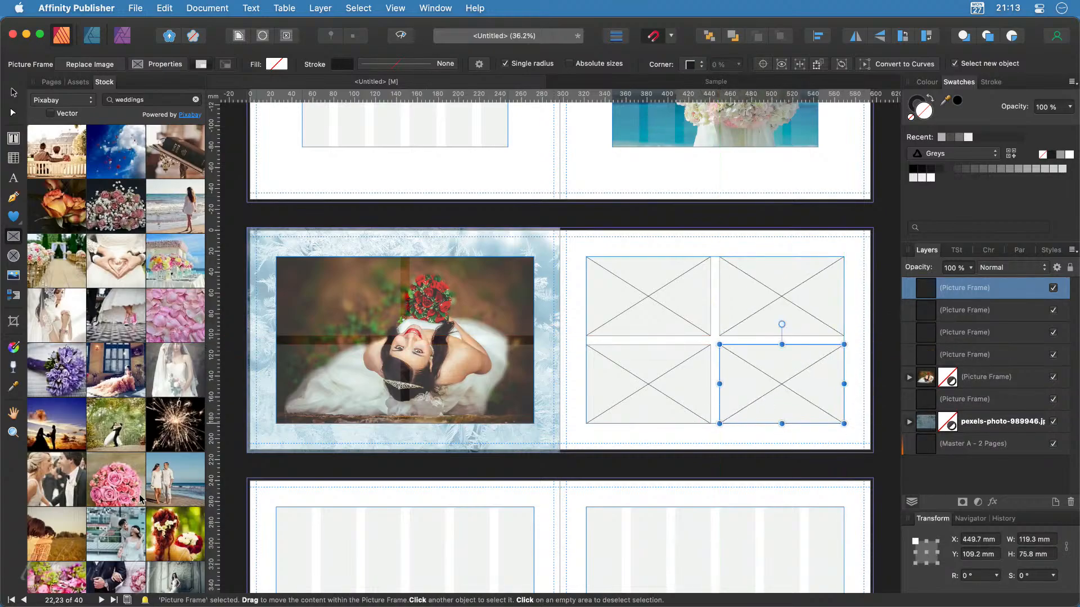
Step: Fill page 23's lower-left frame with the pink champagne glasses photo and its lower-right frame with the pink rose bouquet
scroll(118, 485, "down", 6)
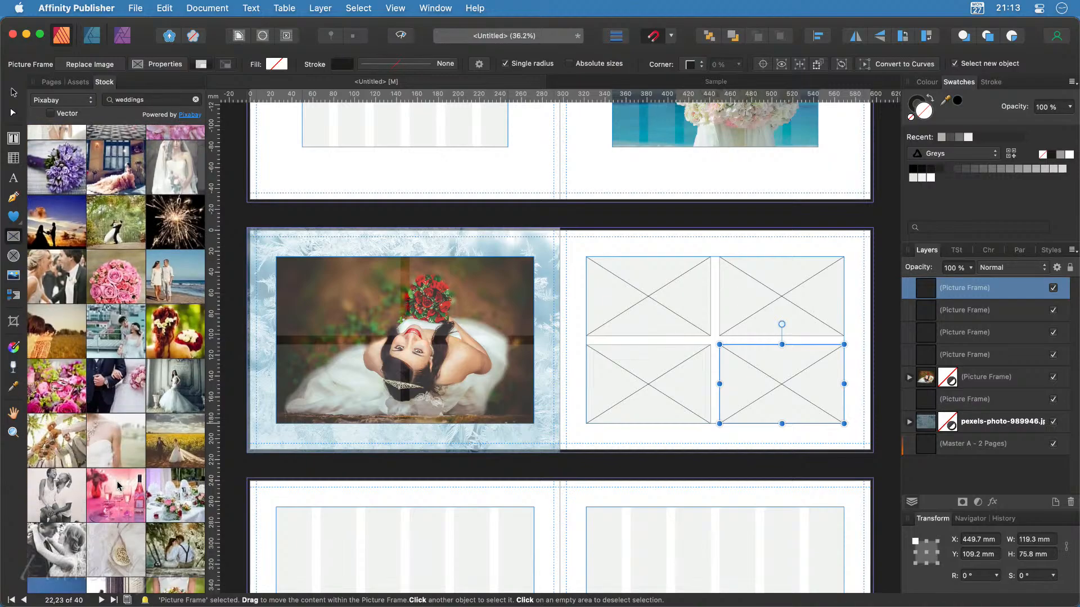
left_click_drag(102, 509, 626, 387)
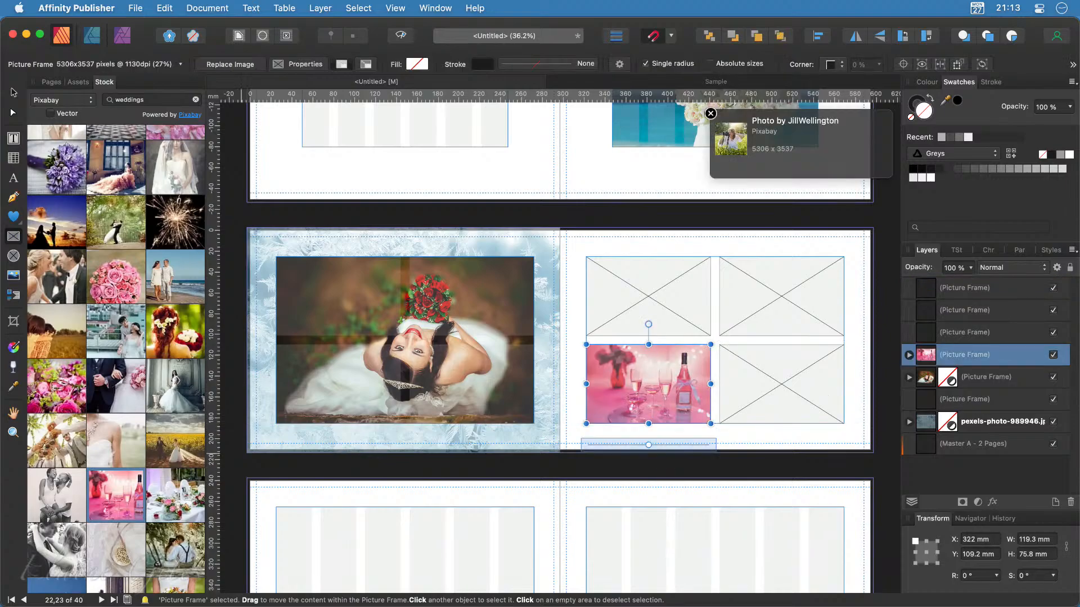
scroll(115, 498, "up", 2)
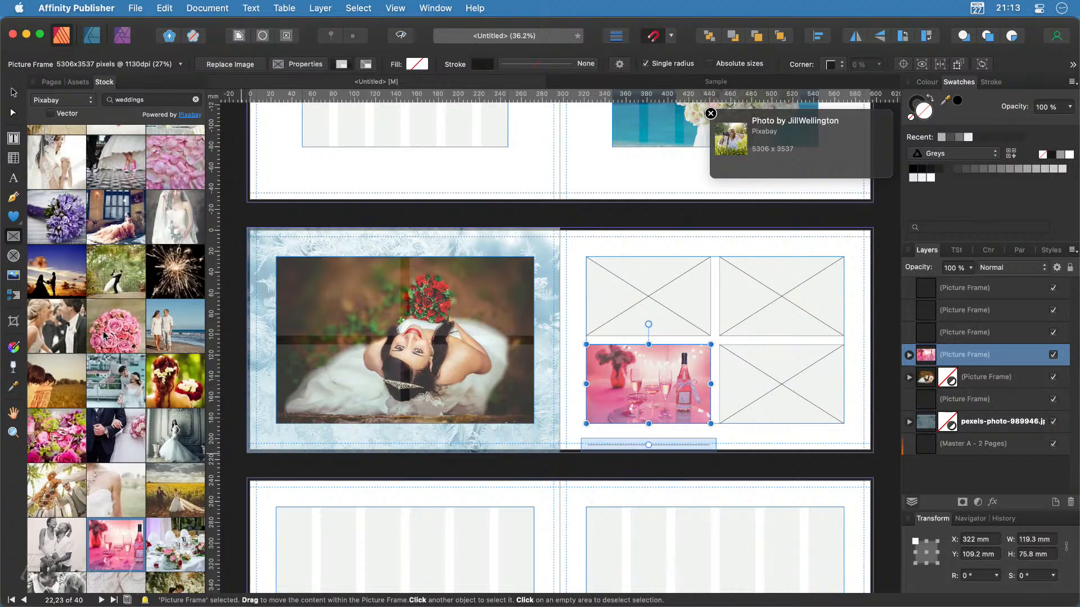
left_click_drag(105, 336, 756, 389)
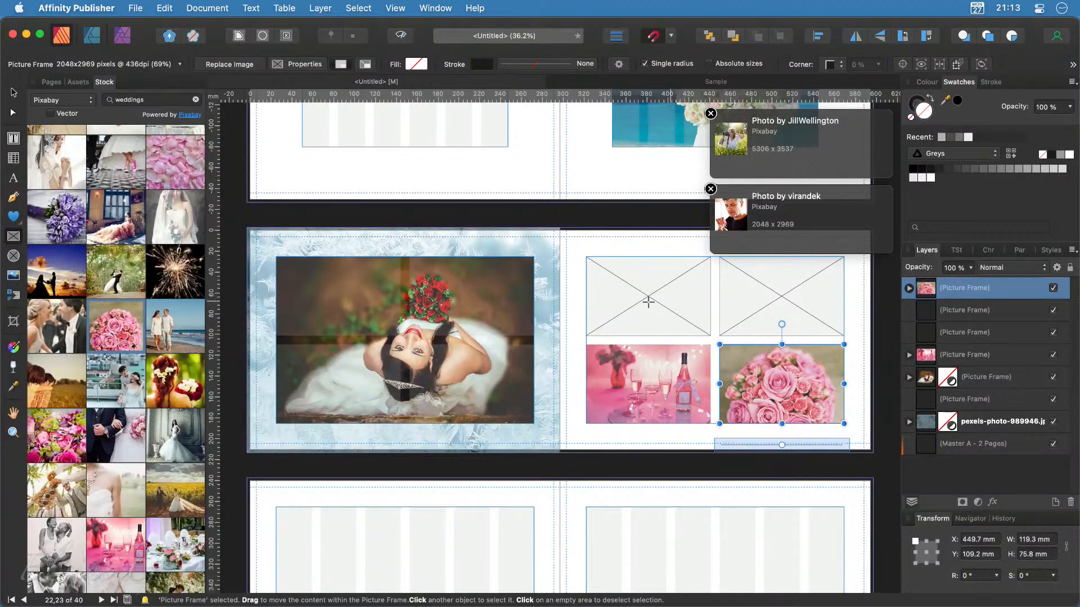
Step: Fill the upper-left frame on page 23 with the stock photo of the bride and groom by a stone wall
left_click(648, 302)
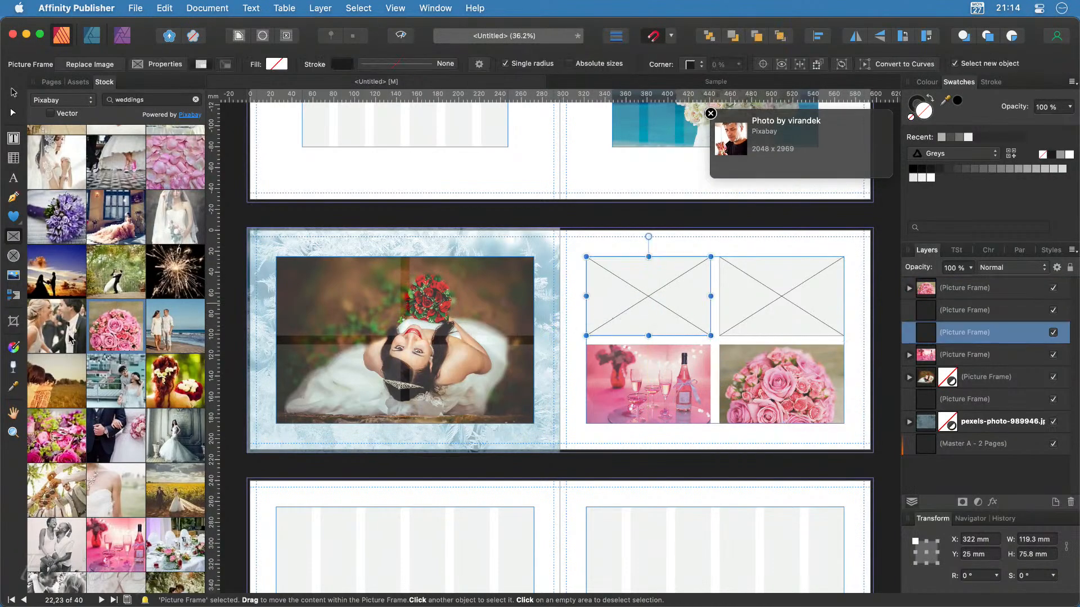
scroll(70, 337, "up", 3)
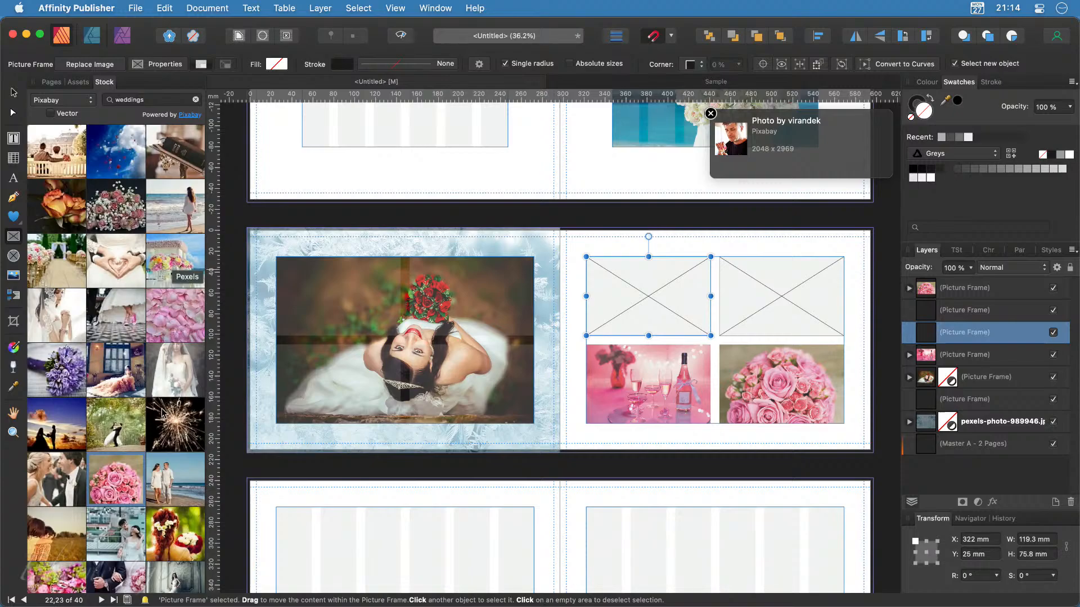
scroll(162, 413, "down", 5)
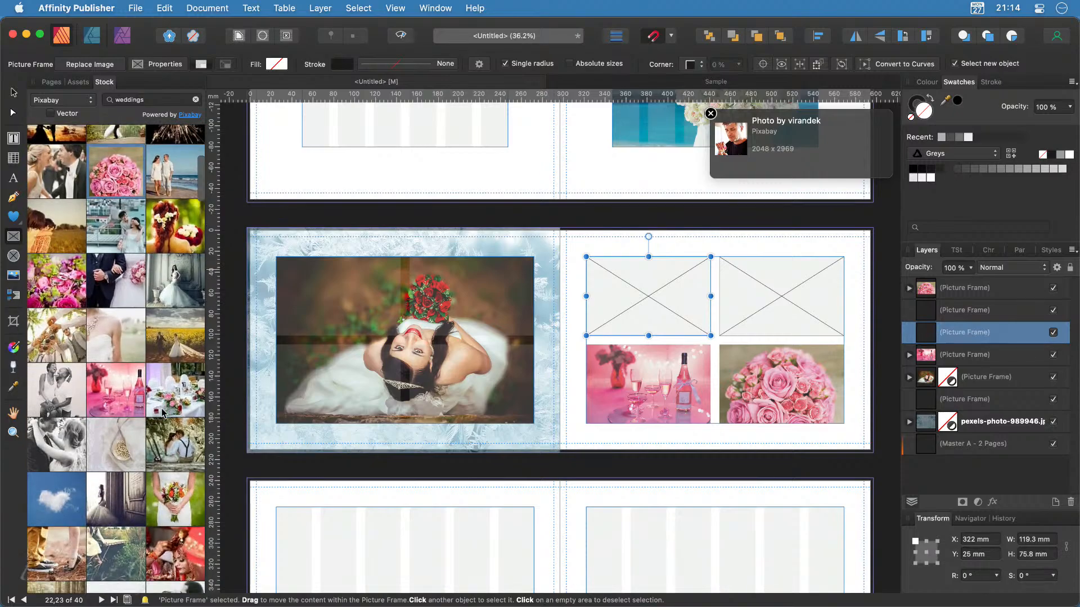
scroll(162, 414, "down", 2)
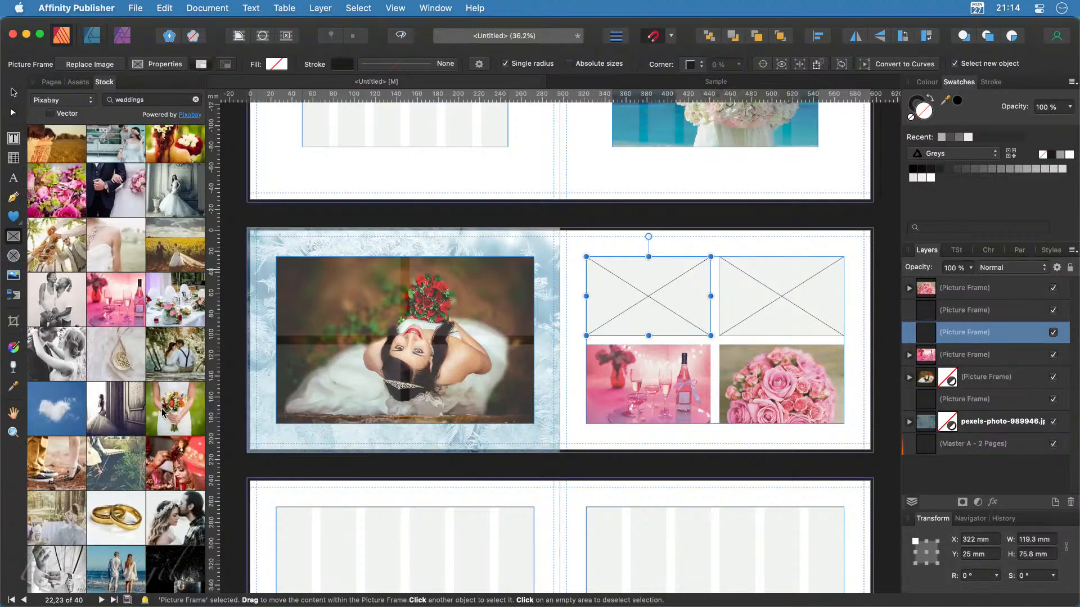
scroll(162, 412, "down", 5)
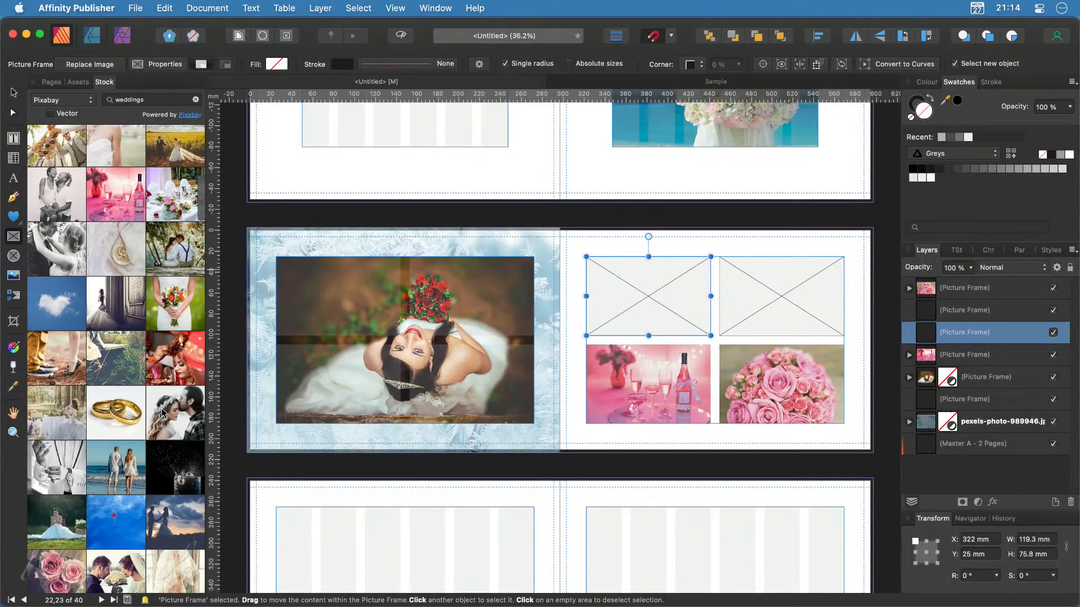
scroll(161, 408, "down", 2)
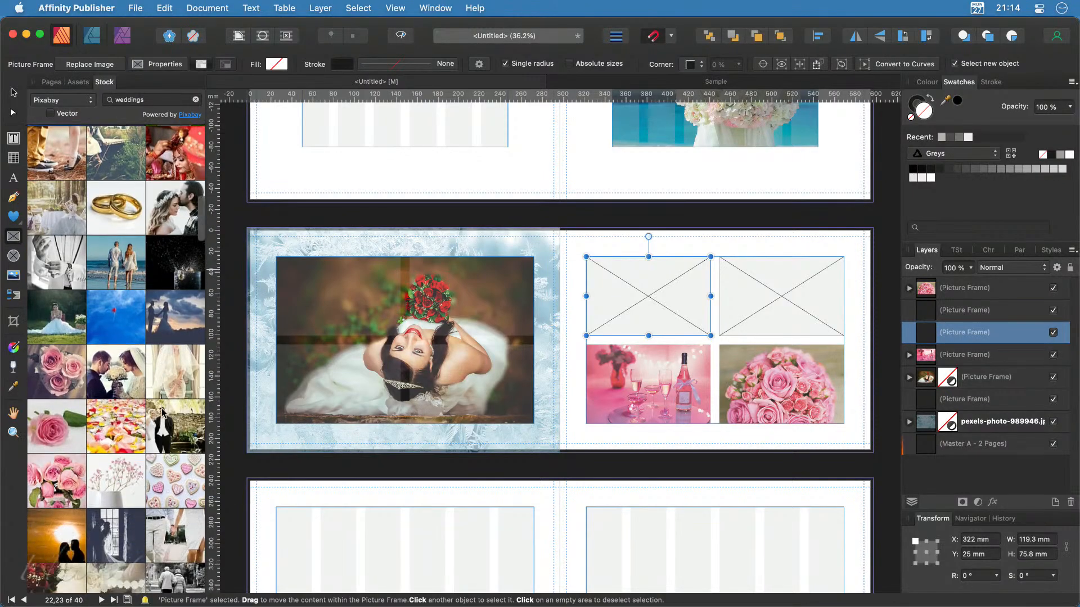
left_click_drag(162, 413, 657, 302)
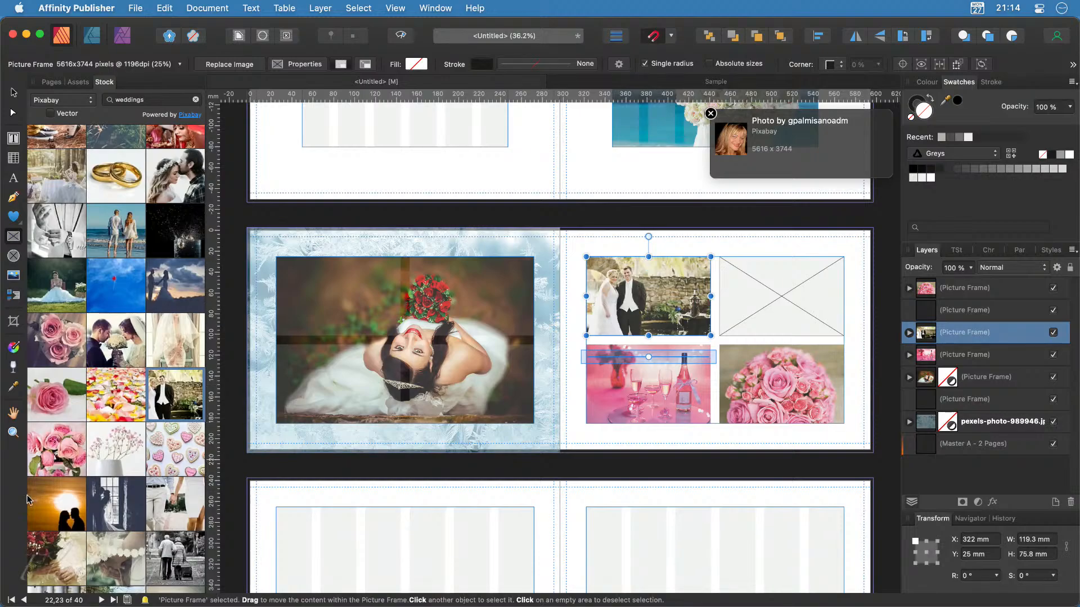
Step: Look through the wedding stock photos for a picture to fill the empty upper-right frame on page 23
scroll(148, 541, "down", 5)
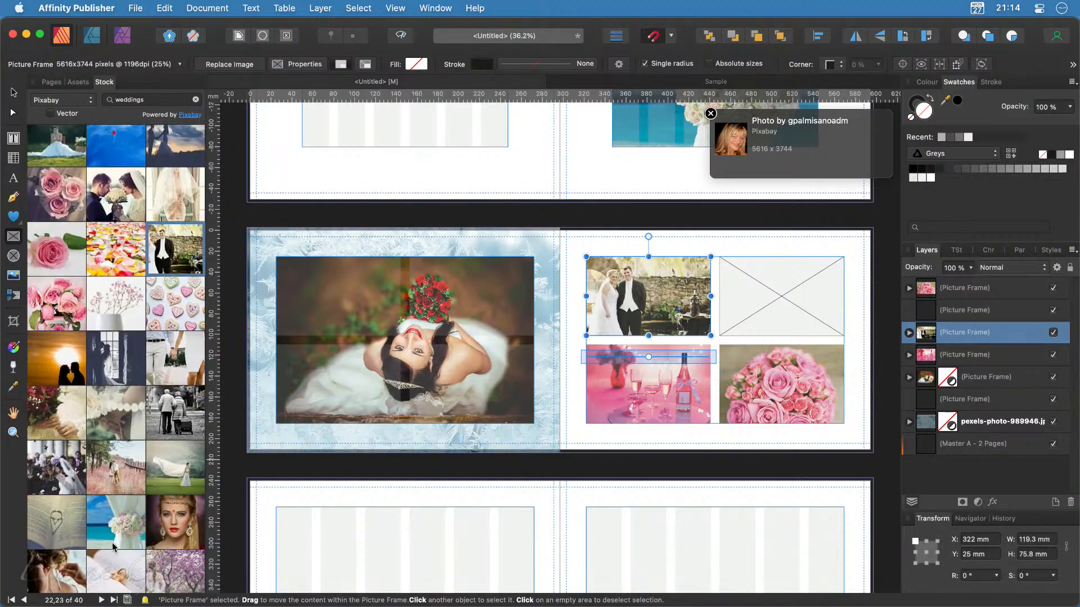
scroll(115, 546, "down", 5)
scroll(114, 546, "up", 3)
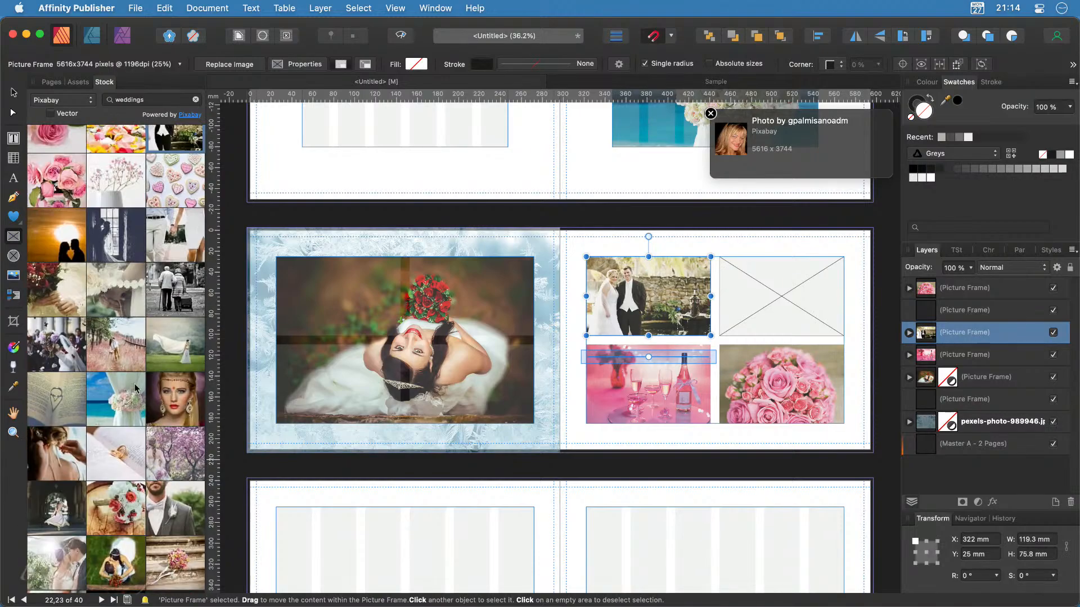
Step: Place the stock photo of the bridal party with purple bouquets in the empty picture frame on page 23
left_click_drag(60, 343, 786, 312)
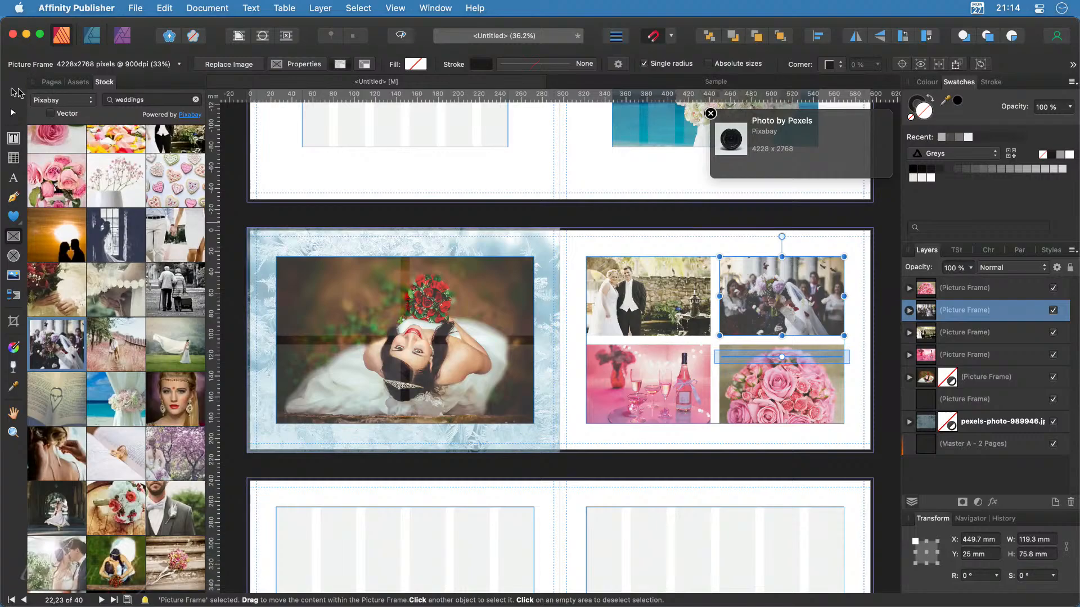
left_click(14, 91)
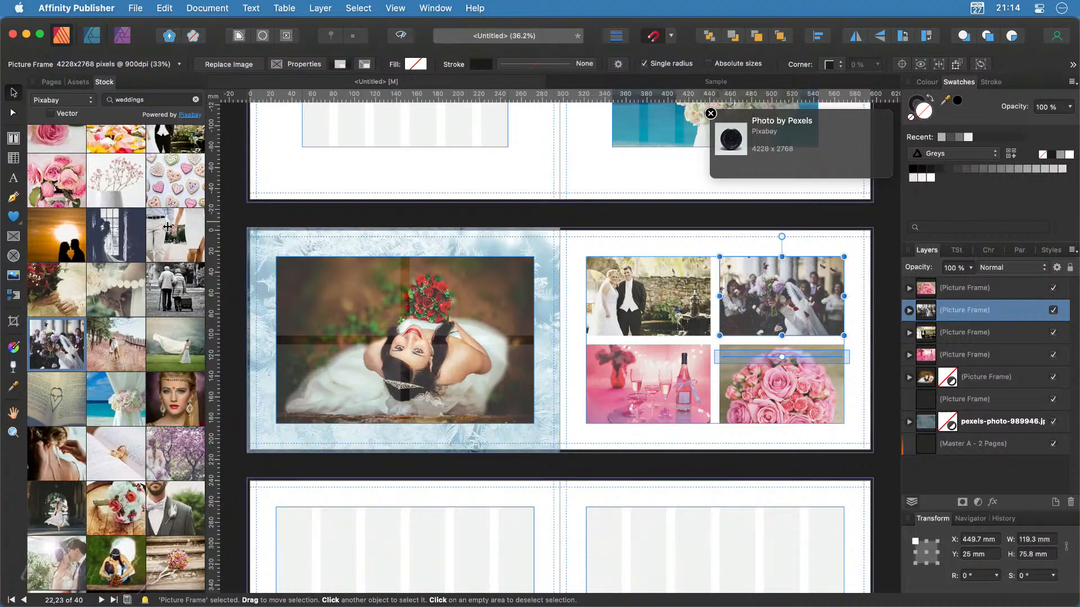
Step: Draw a 216 mm high rectangle along the outer edge of page 23, bleed included, and set its width to 15 mm
left_click(26, 222)
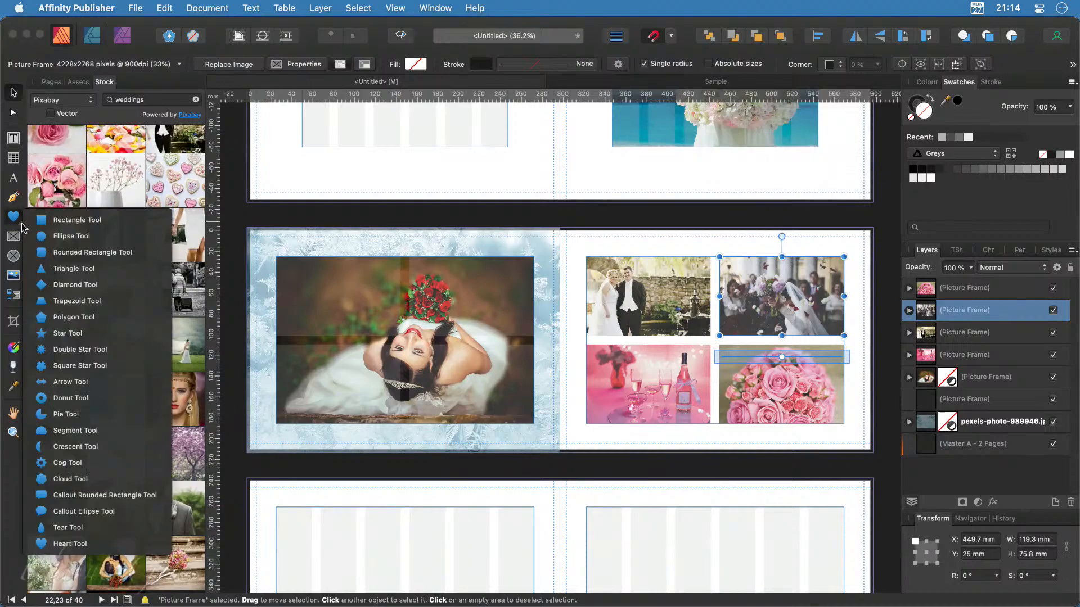
left_click(62, 214)
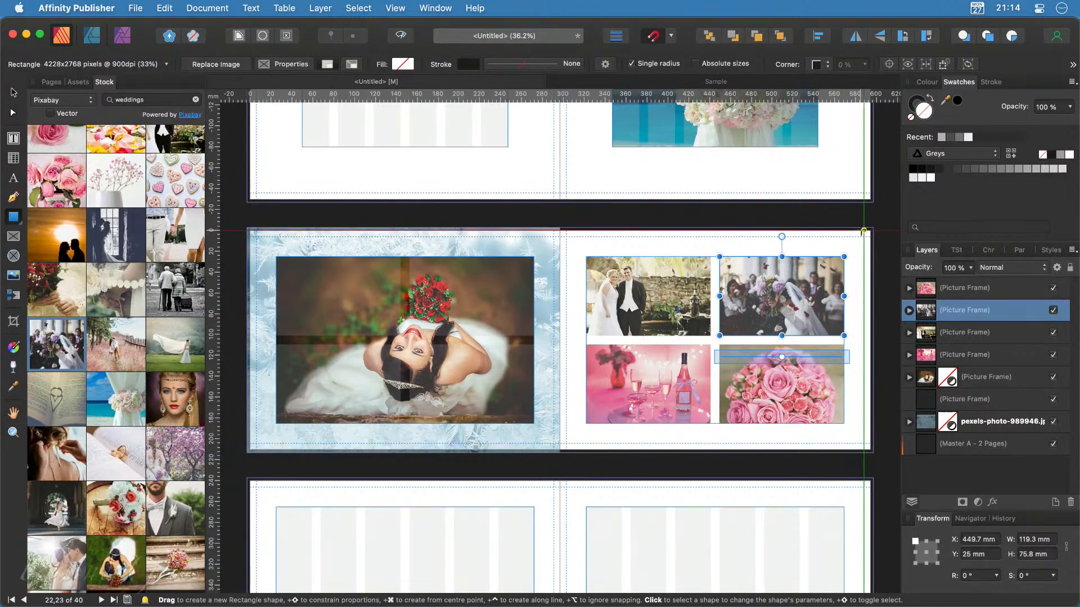
left_click_drag(865, 228, 873, 452)
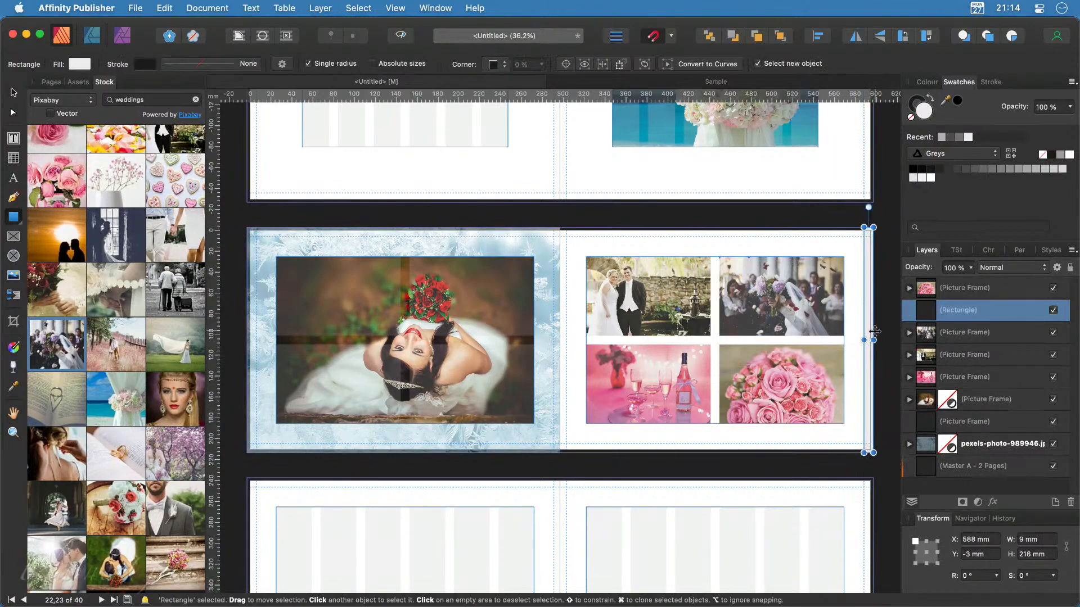
left_click_drag(863, 341, 856, 342)
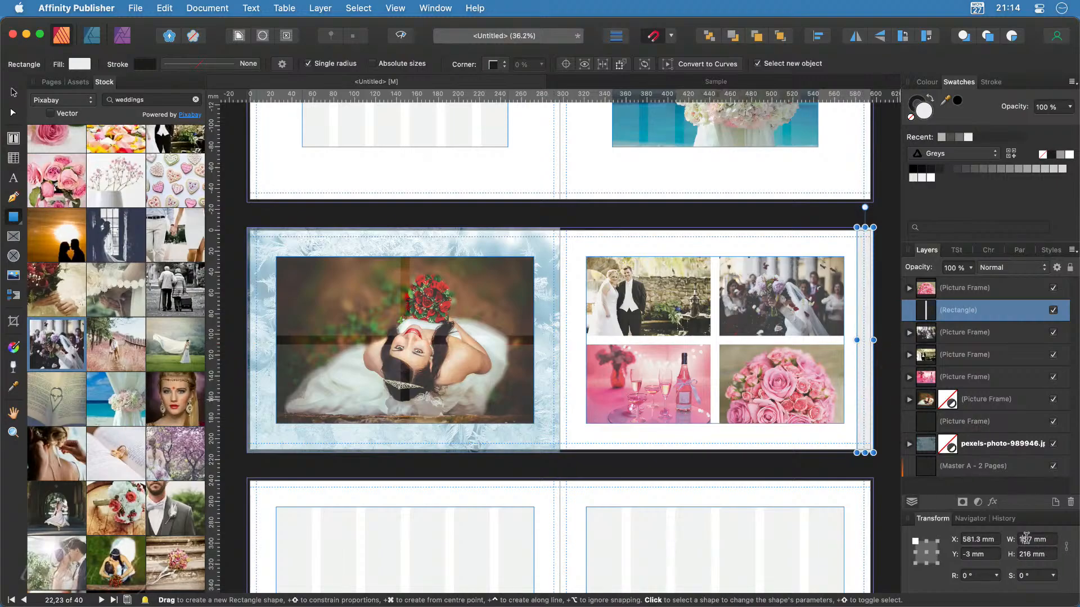
left_click(1026, 539)
type("15")
key("Return")
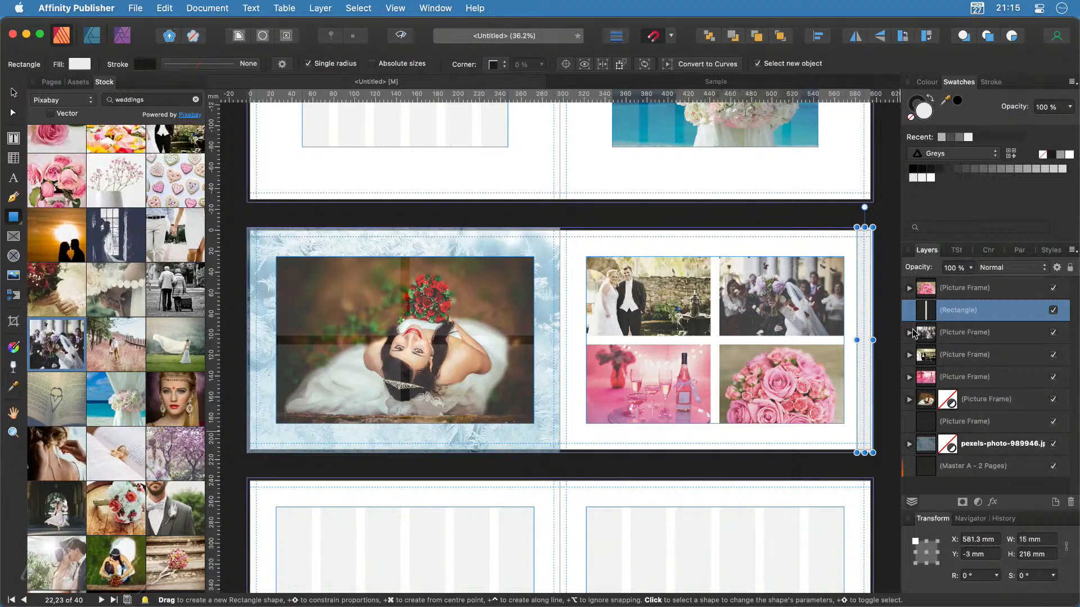
Step: Fill the edge rectangle with pale blue sampled from the frosty background and preview the spread without guides
left_click_drag(950, 106, 538, 252)
left_click(957, 103)
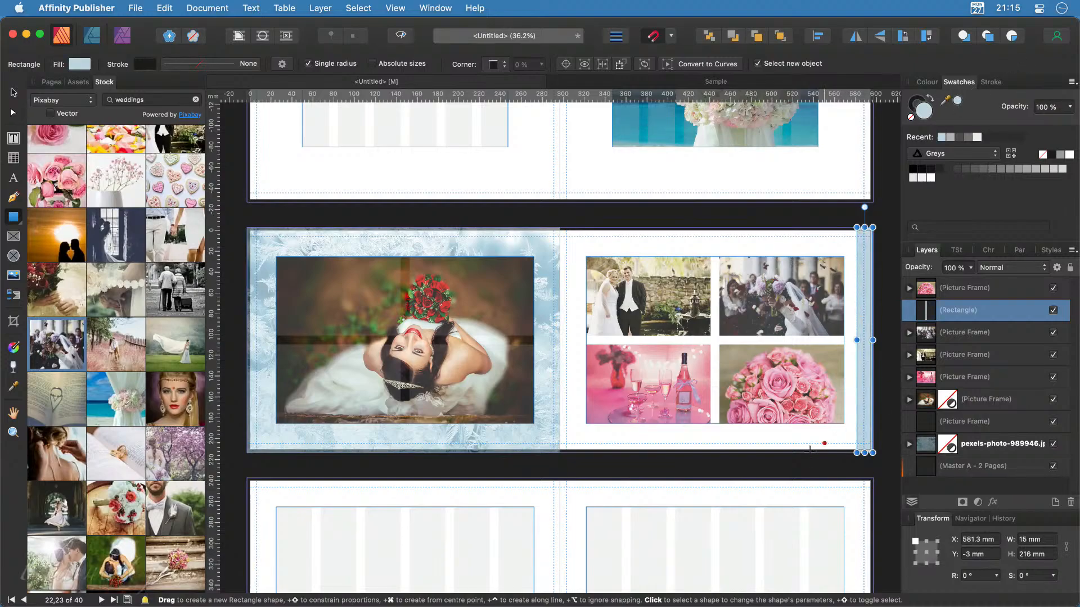
left_click(648, 465)
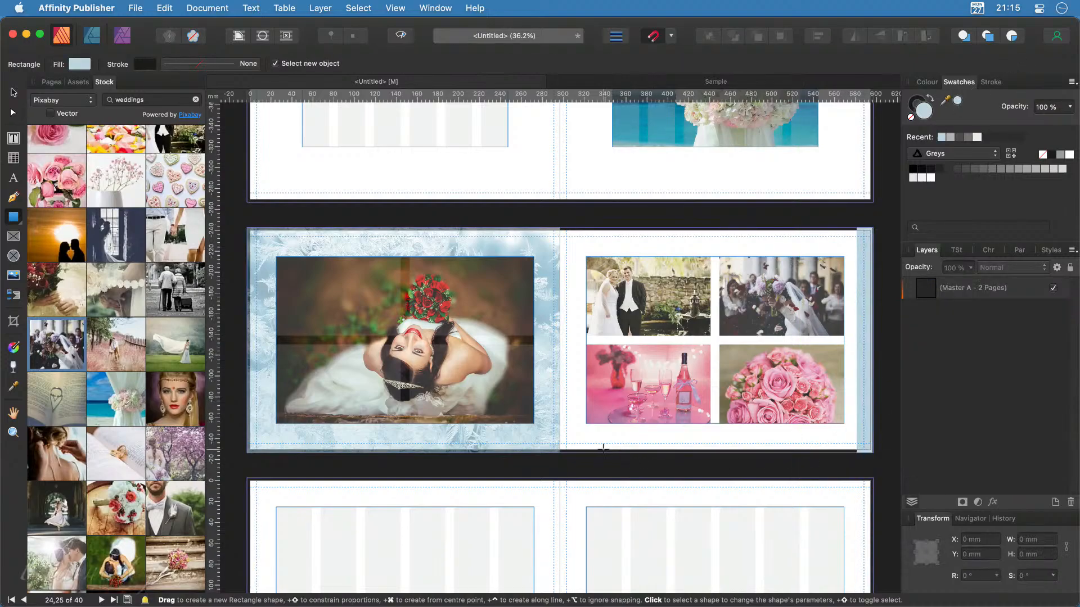
key("w")
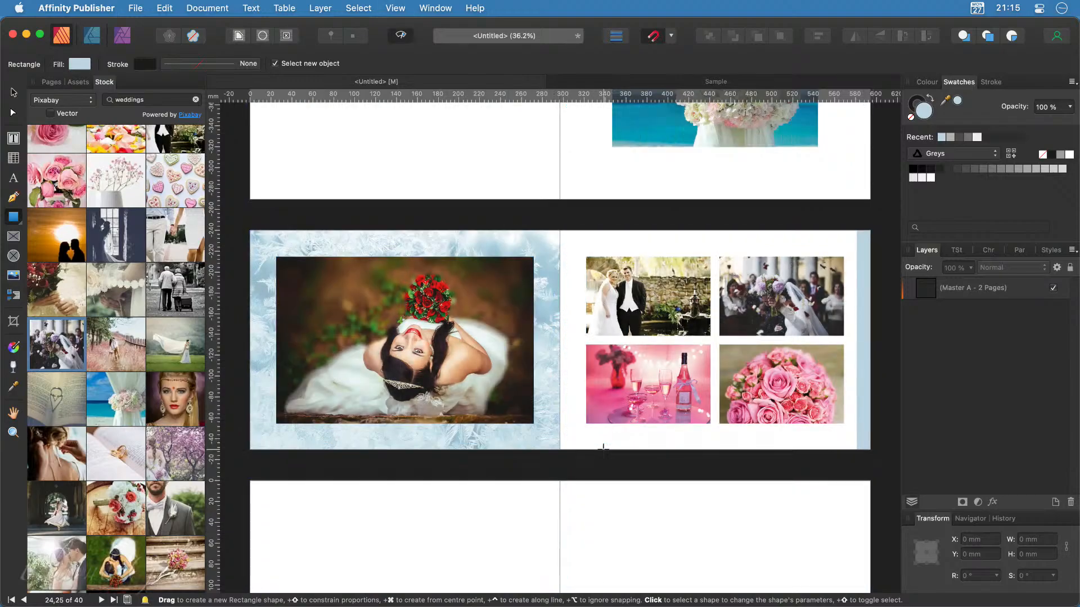
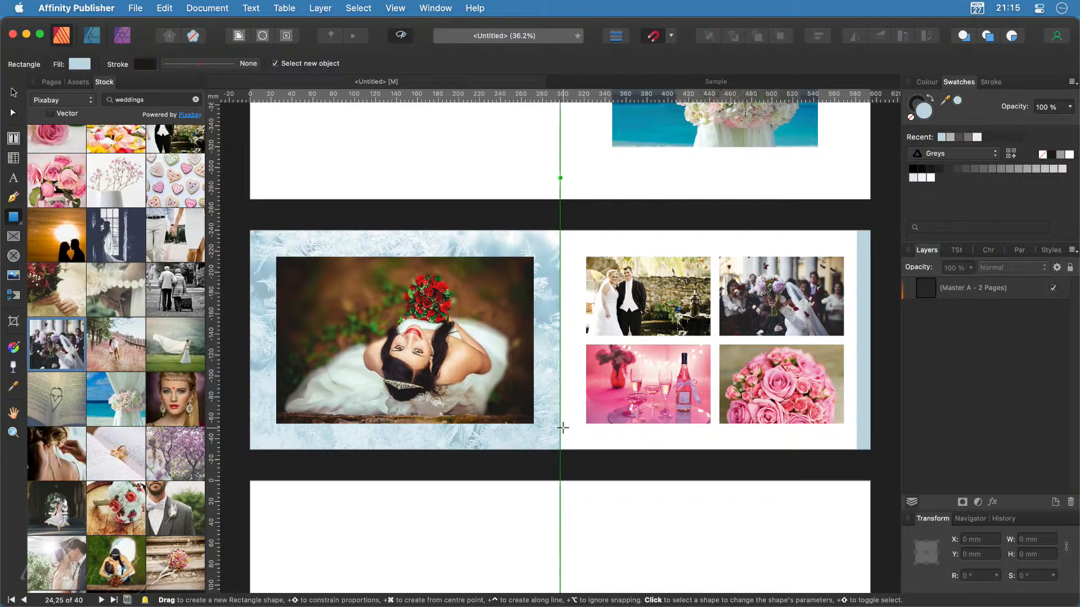
Step: Duplicate the spread with pages 22,23 and go to the copy on pages 24,25
left_click(51, 82)
scroll(116, 407, "down", 5)
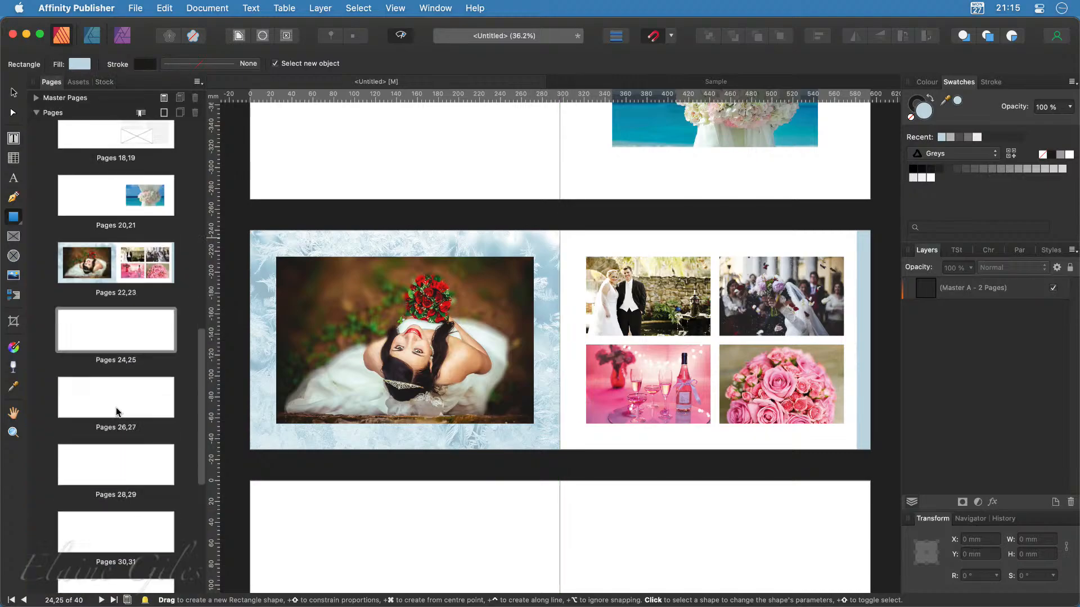
right_click(118, 288)
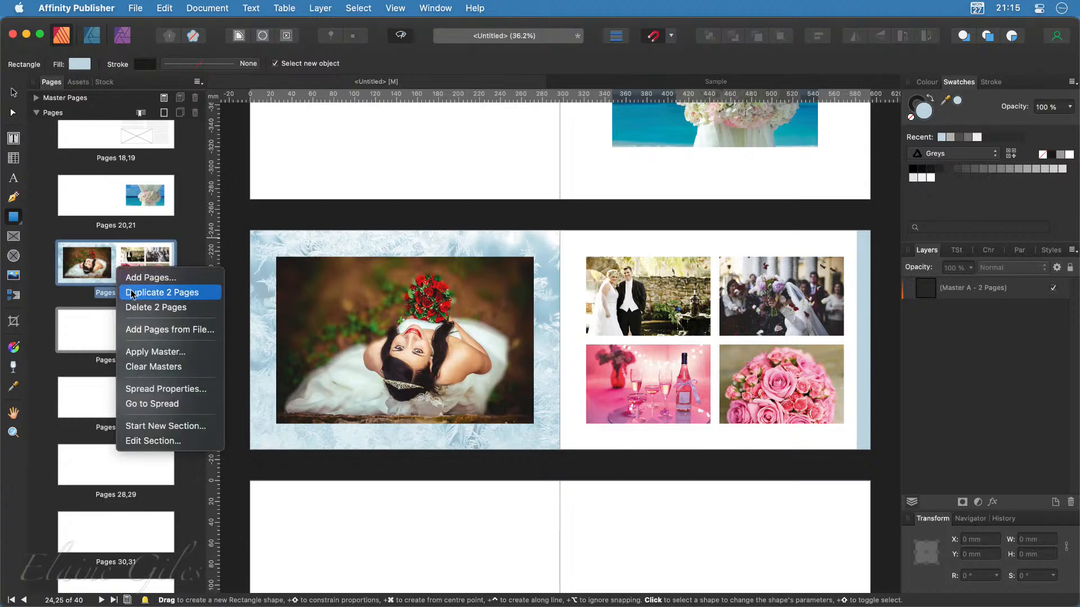
left_click(133, 292)
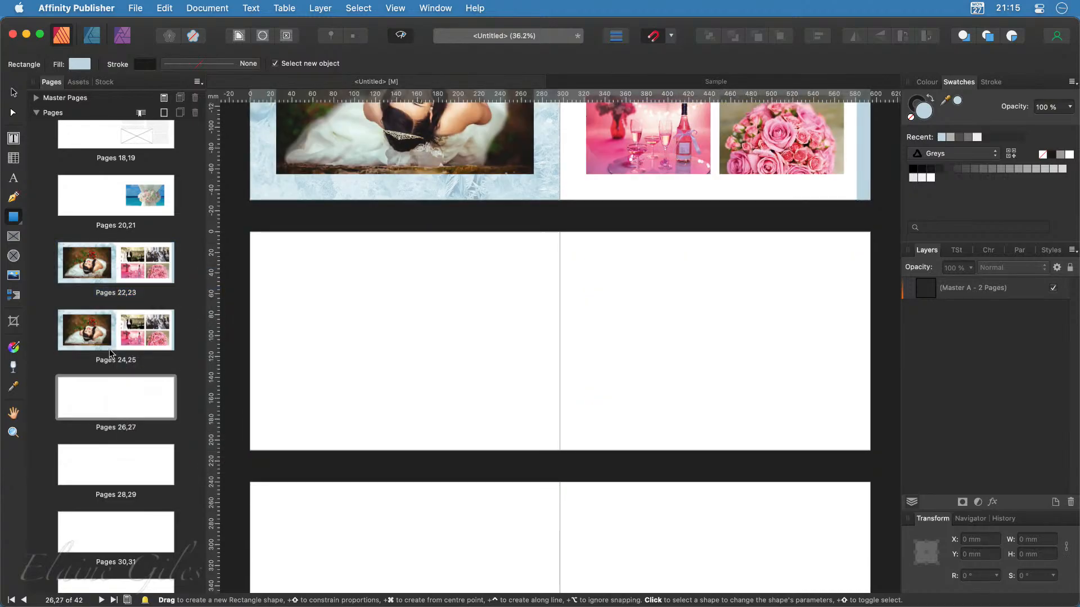
left_click(115, 339)
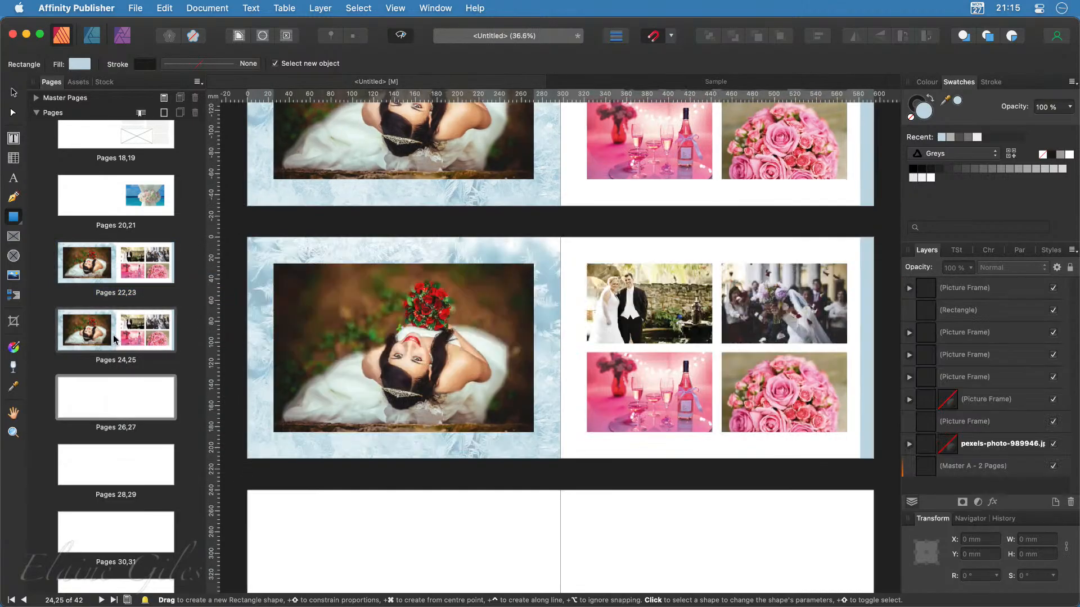
Step: Select the frosty background image on pages 24,25 and hide the picture frame with the large bride photo
left_click(13, 92)
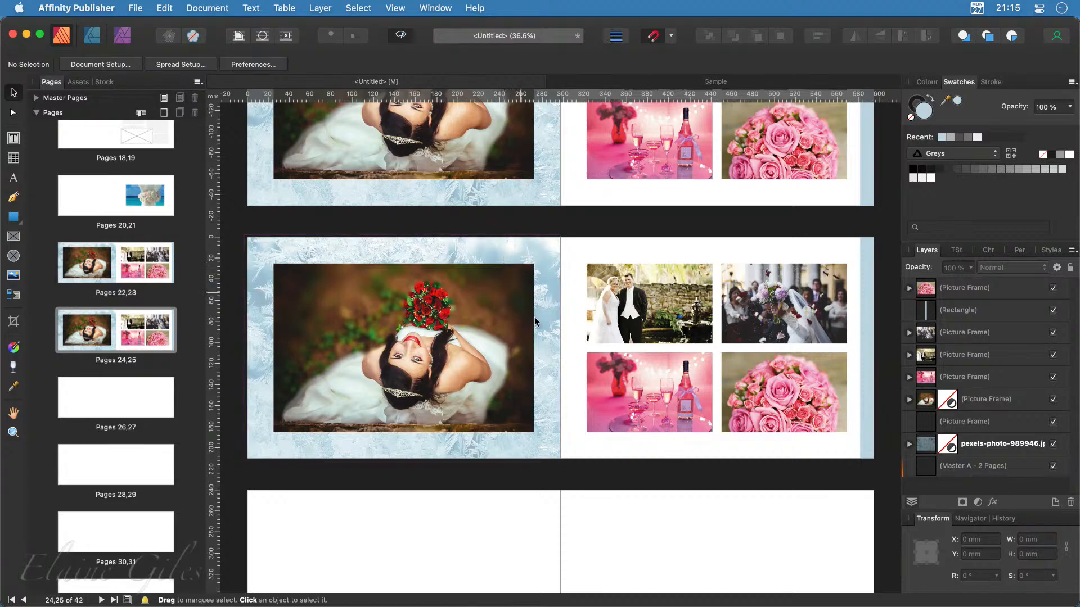
left_click(554, 277)
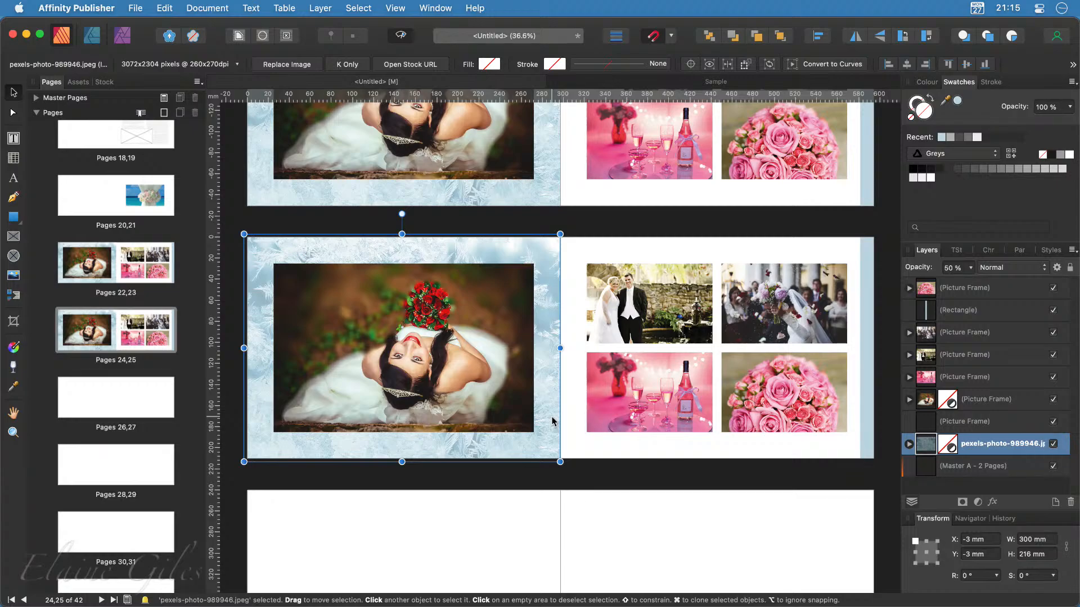
left_click(1052, 400)
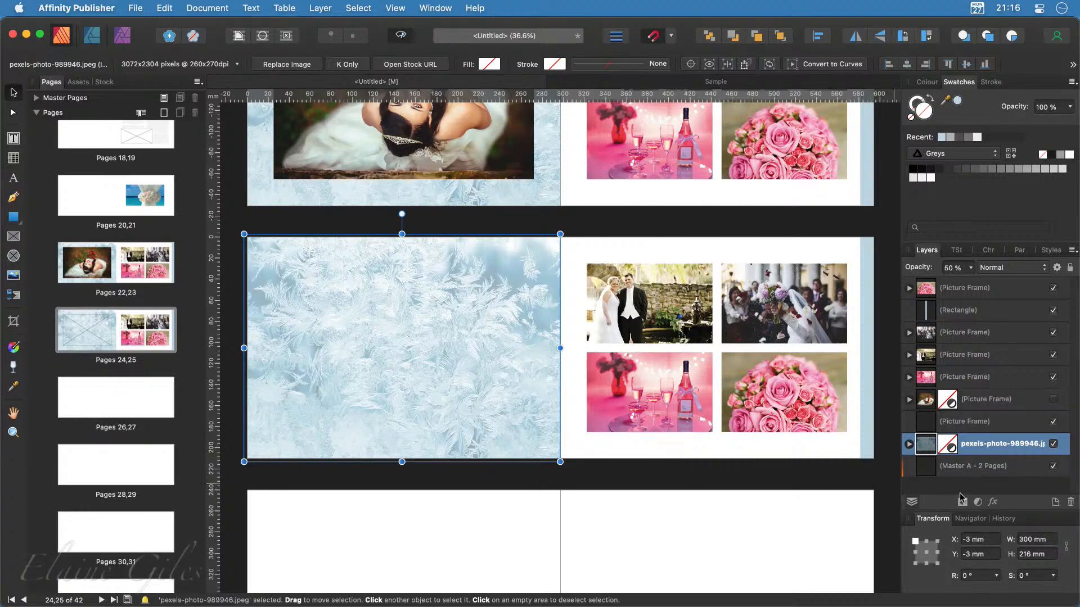
left_click(978, 502)
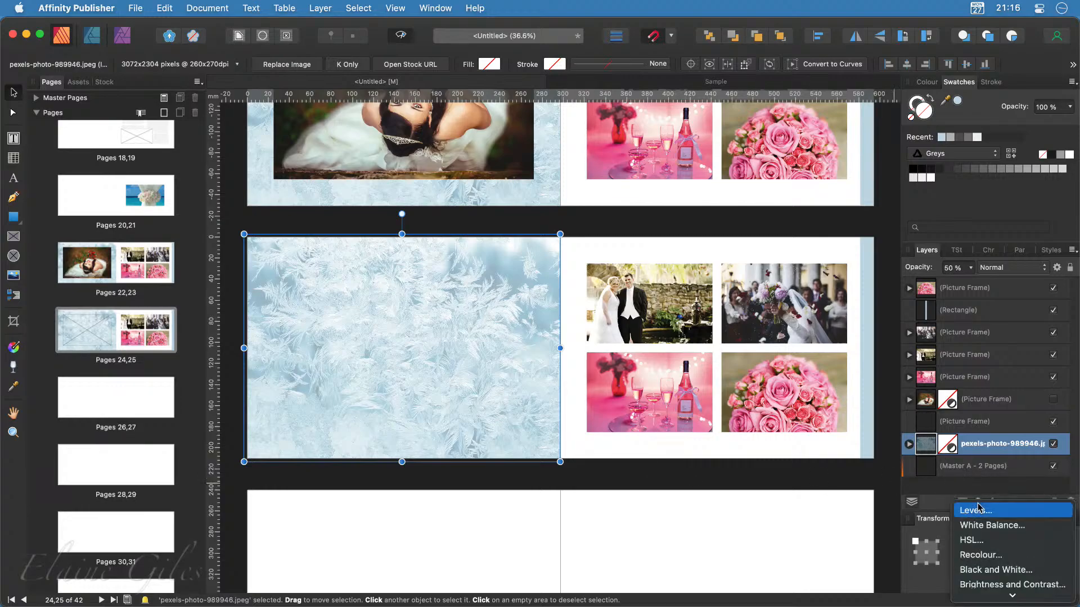
left_click(1020, 555)
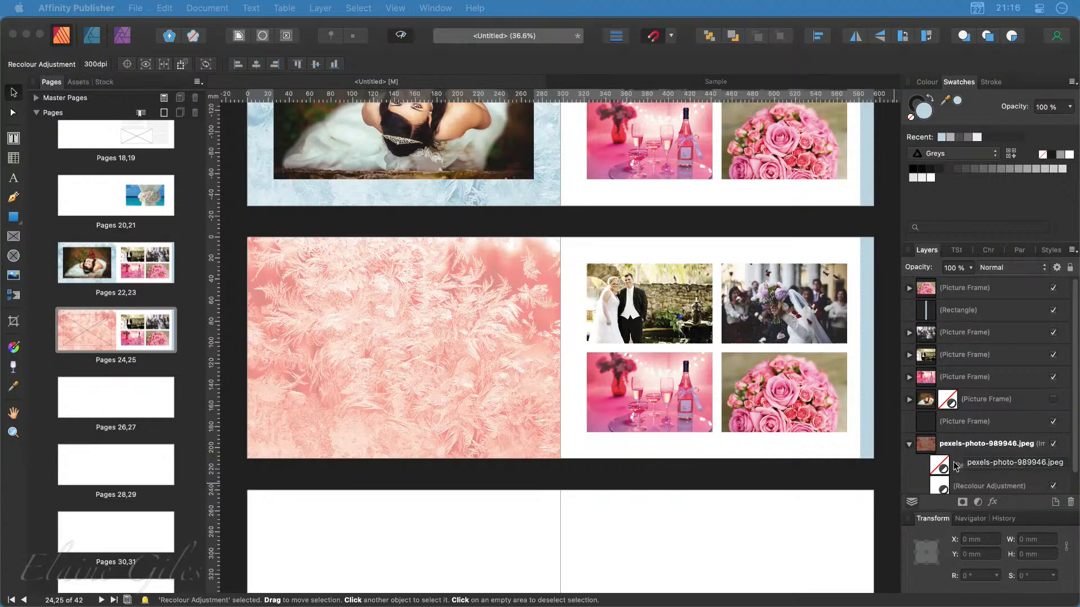
left_click(950, 482)
scroll(981, 435, "down", 1)
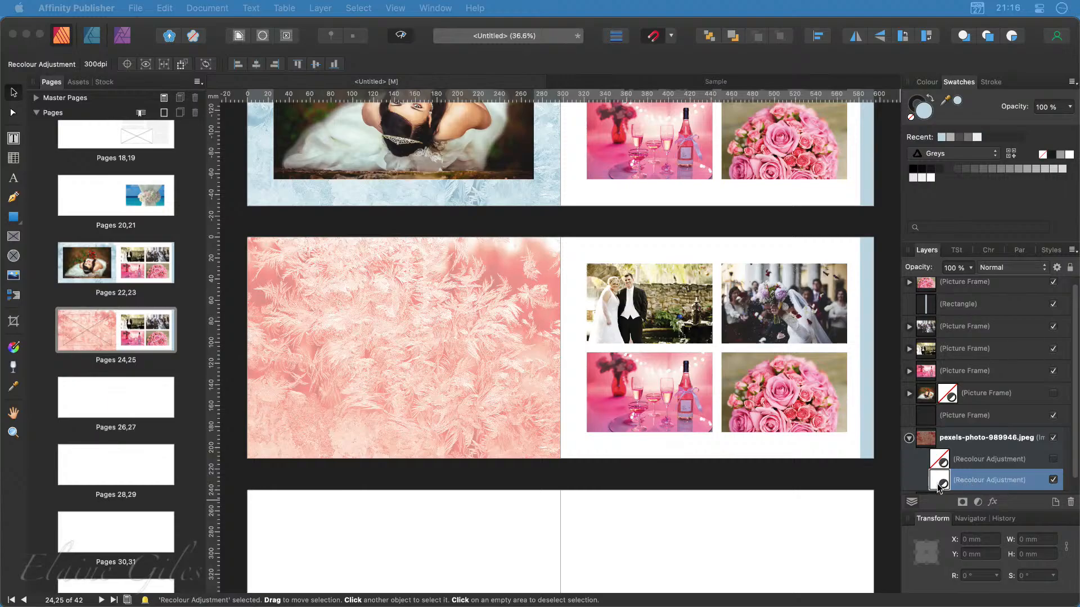
left_click(1053, 481)
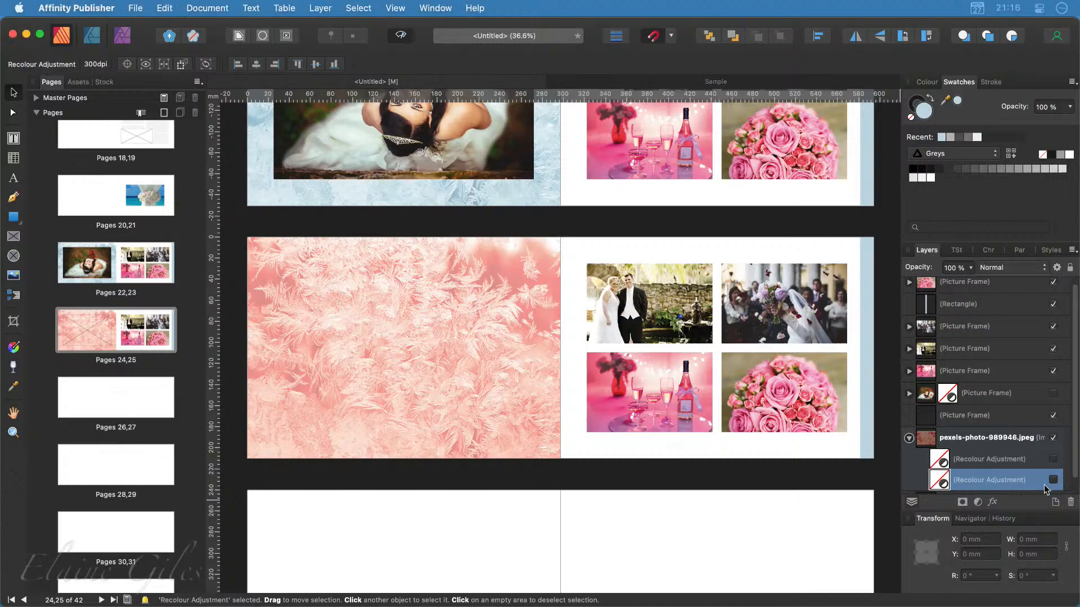
left_click(1050, 482)
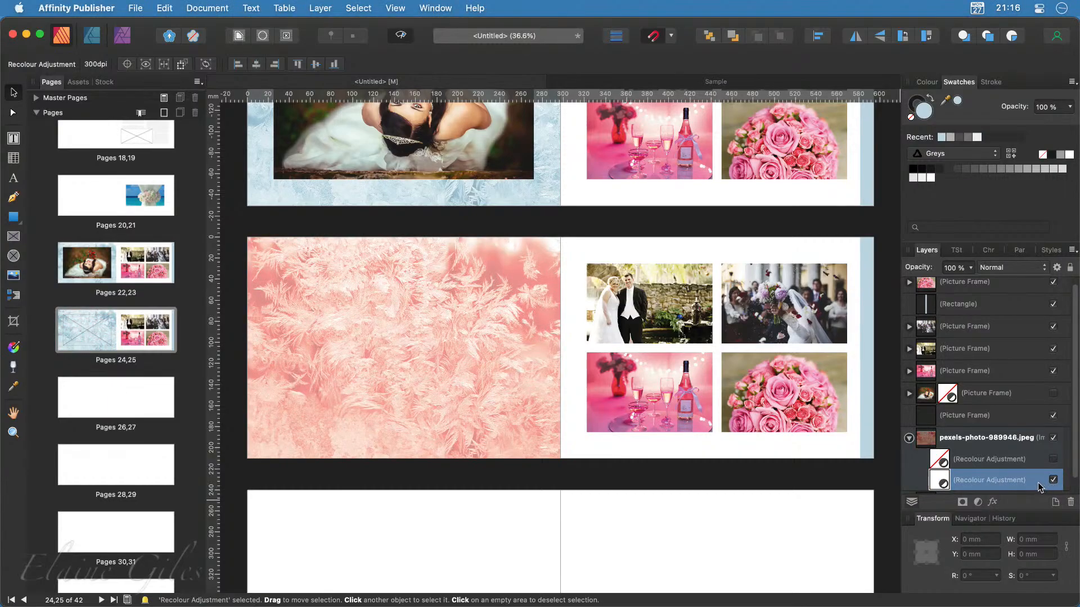
left_click(1070, 502)
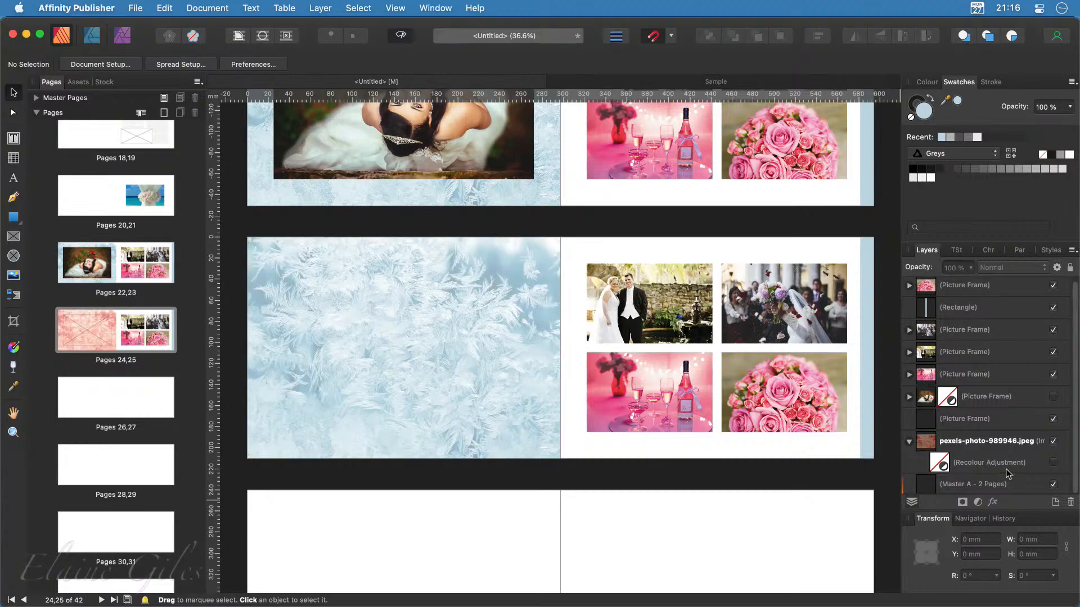
Step: Add a Recolour adjustment to the pexels-photo-989946.jpeg background on pages 24,25 and set its hue to 338°
left_click(999, 442)
left_click(977, 503)
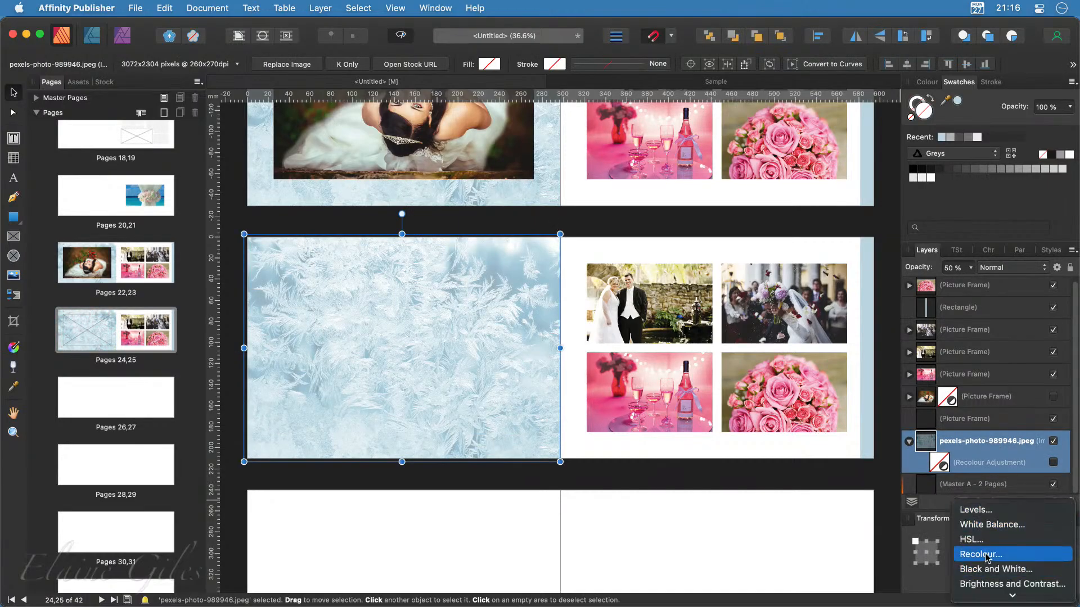
left_click(985, 555)
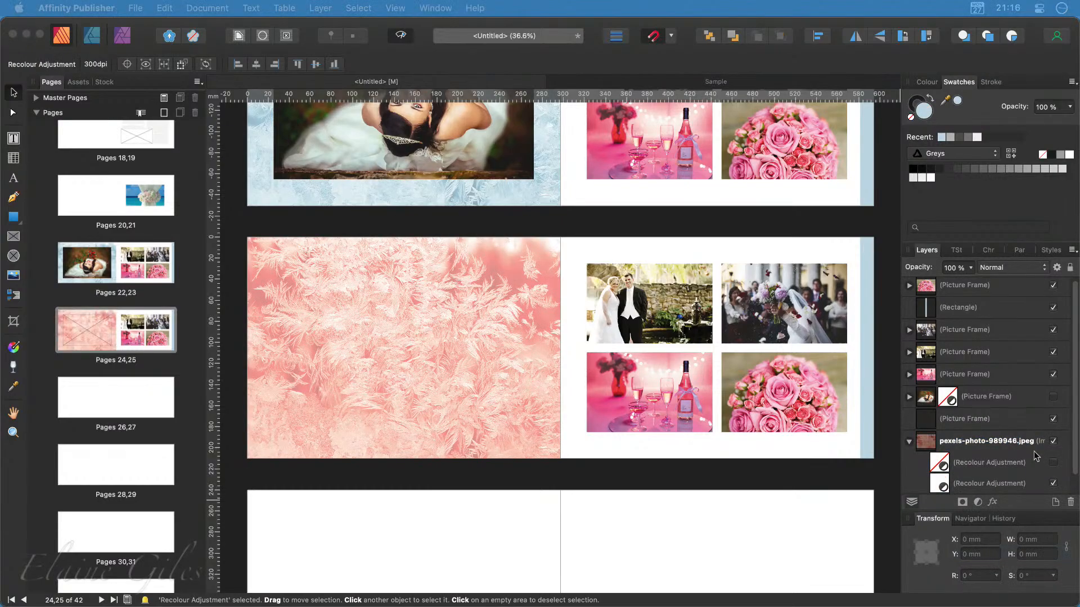
left_click_drag(719, 438, 733, 257)
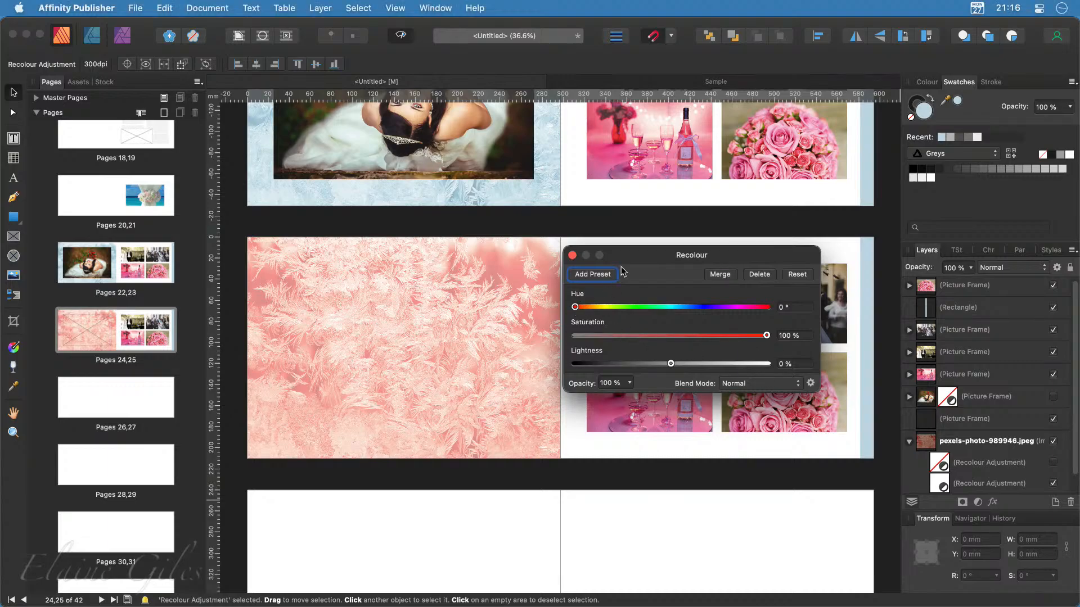
left_click_drag(651, 256, 379, 434)
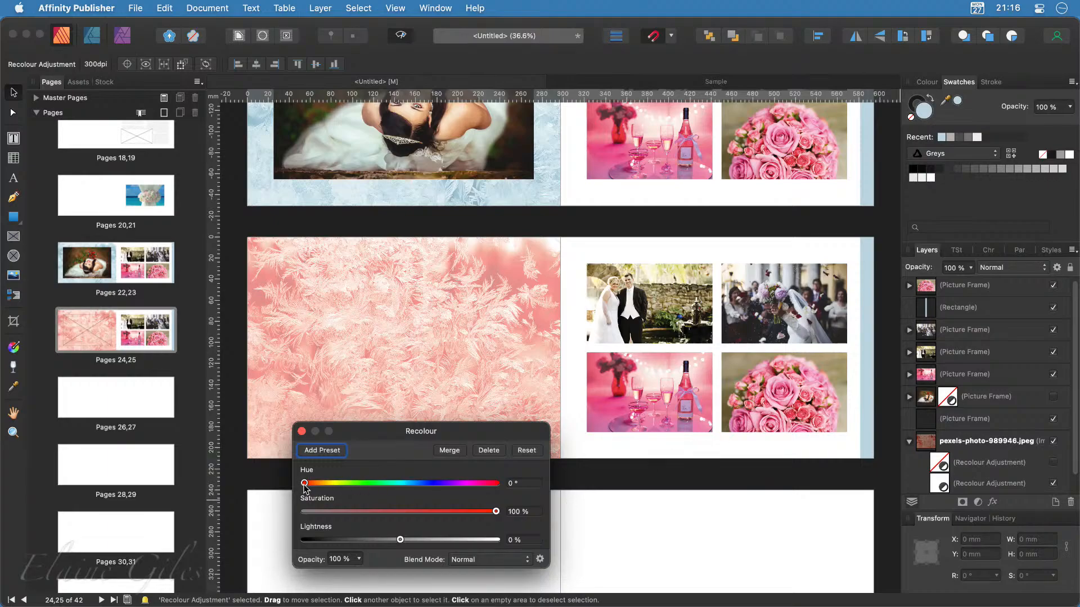
left_click_drag(304, 484, 480, 499)
left_click(525, 486)
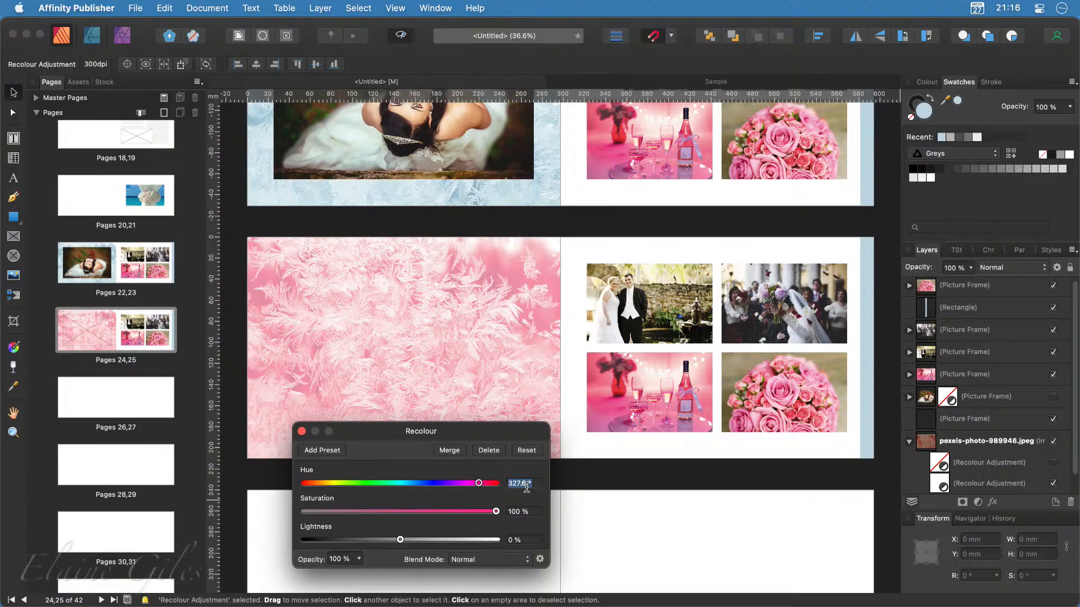
type("338")
key("Return")
left_click(302, 432)
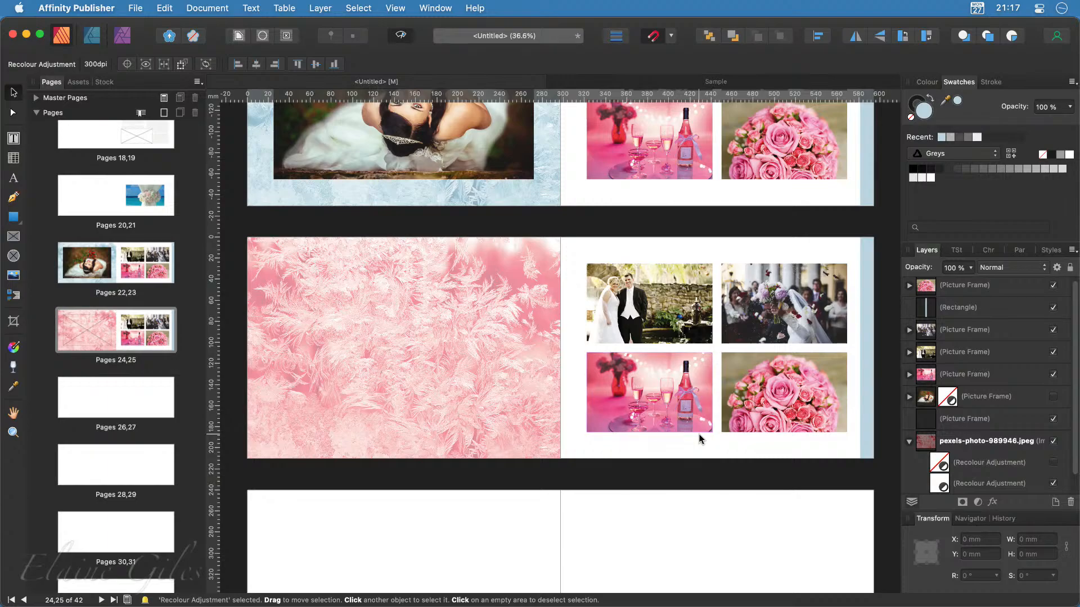
Step: Fill the edge rectangle on page 25 with pink sampled from the recoloured background and show the large bride picture frame again
left_click(861, 347)
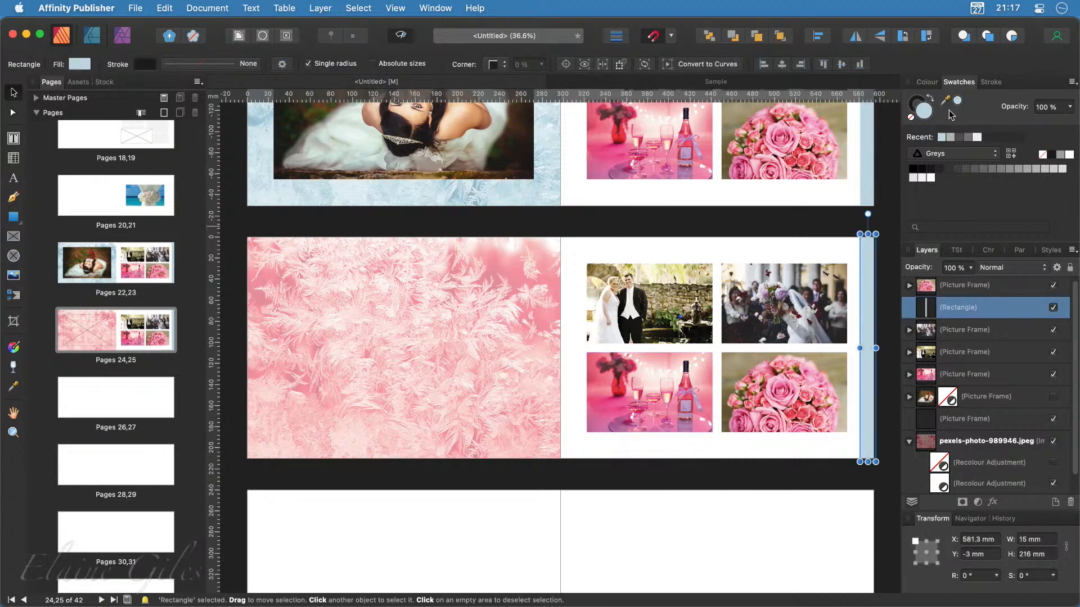
left_click_drag(947, 100, 513, 256)
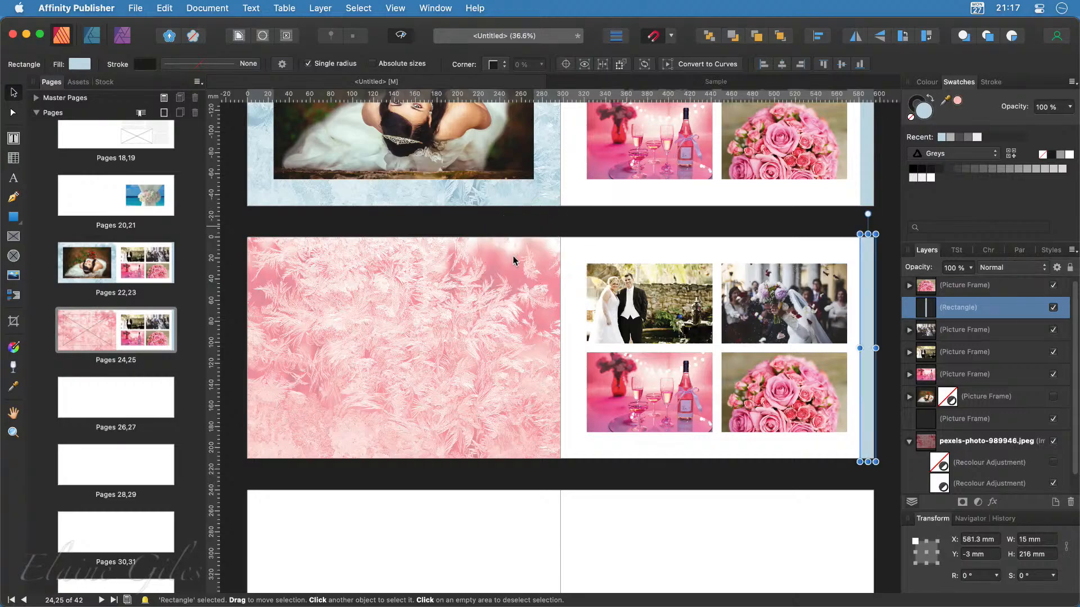
left_click(957, 103)
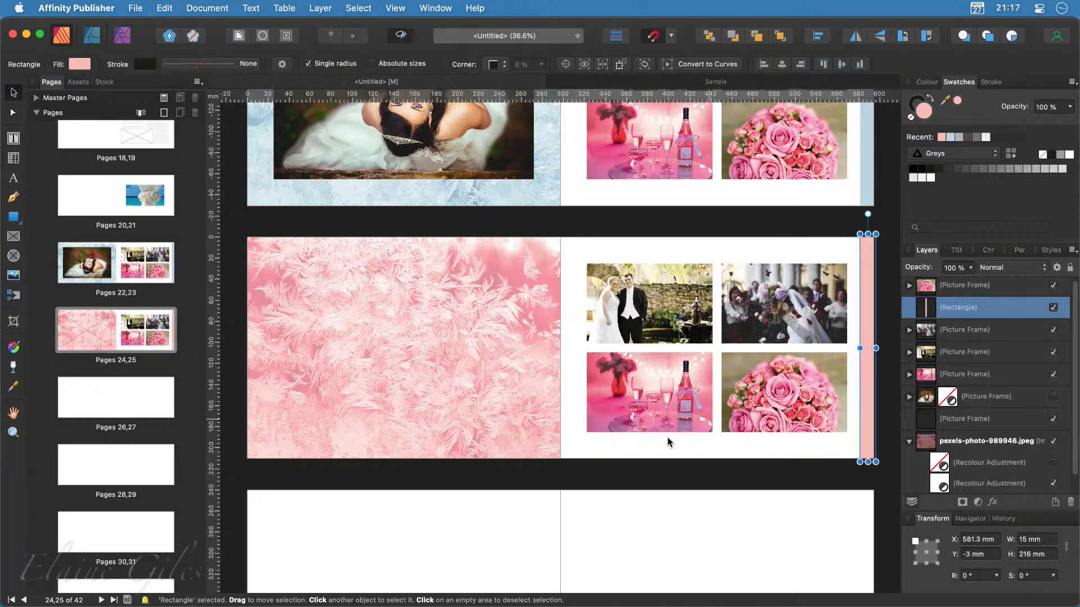
left_click(1055, 396)
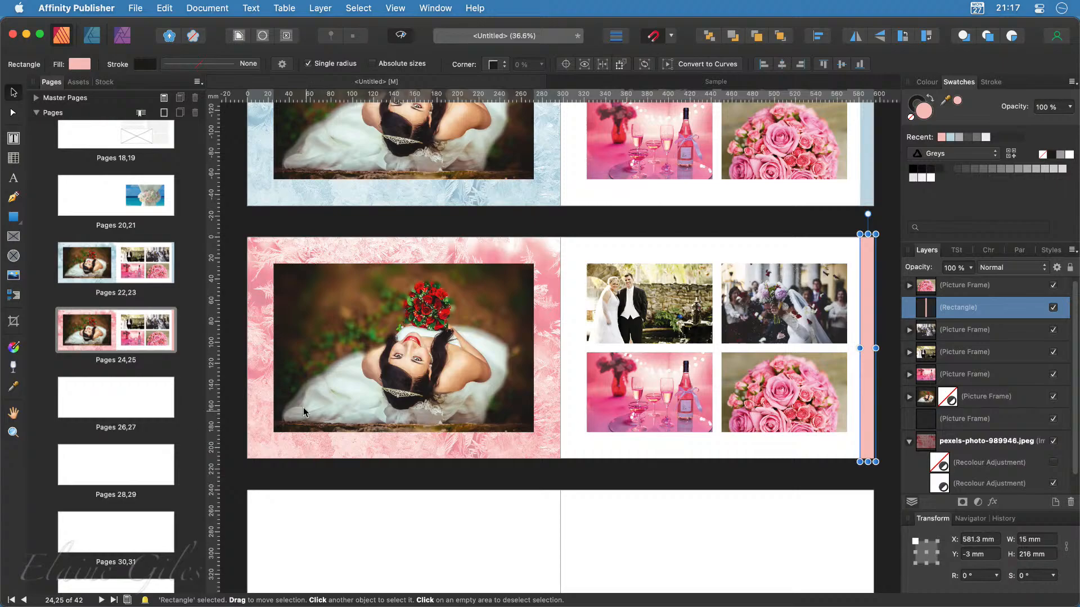
scroll(290, 390, "up", 5)
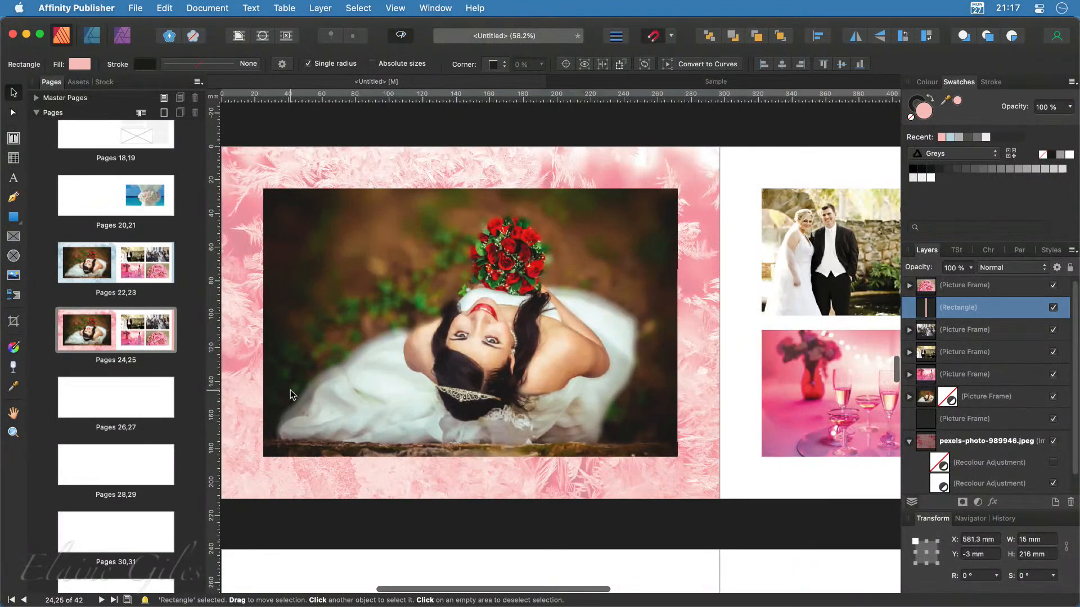
Step: Expand the large bride picture frame on page 24 and toggle its existing Black & White adjustment on and off
scroll(290, 390, "up", 2)
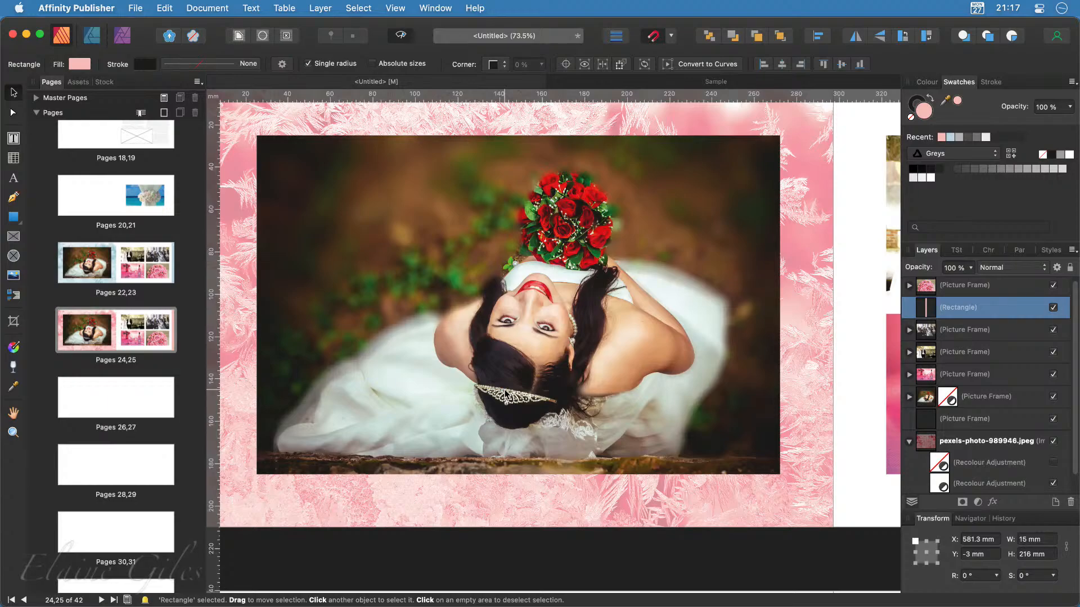
left_click(909, 442)
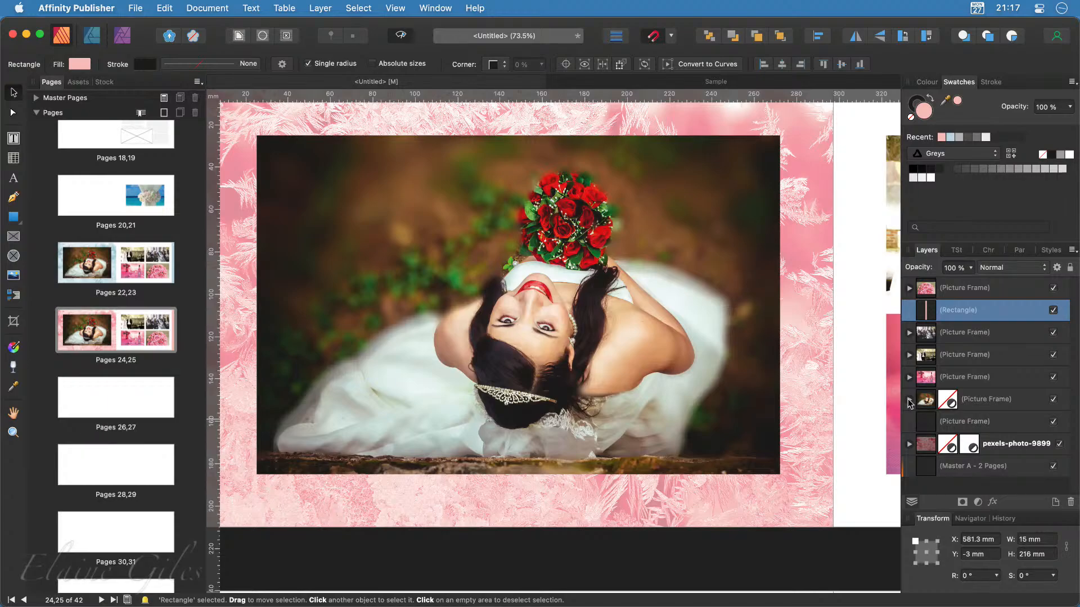
left_click(910, 400)
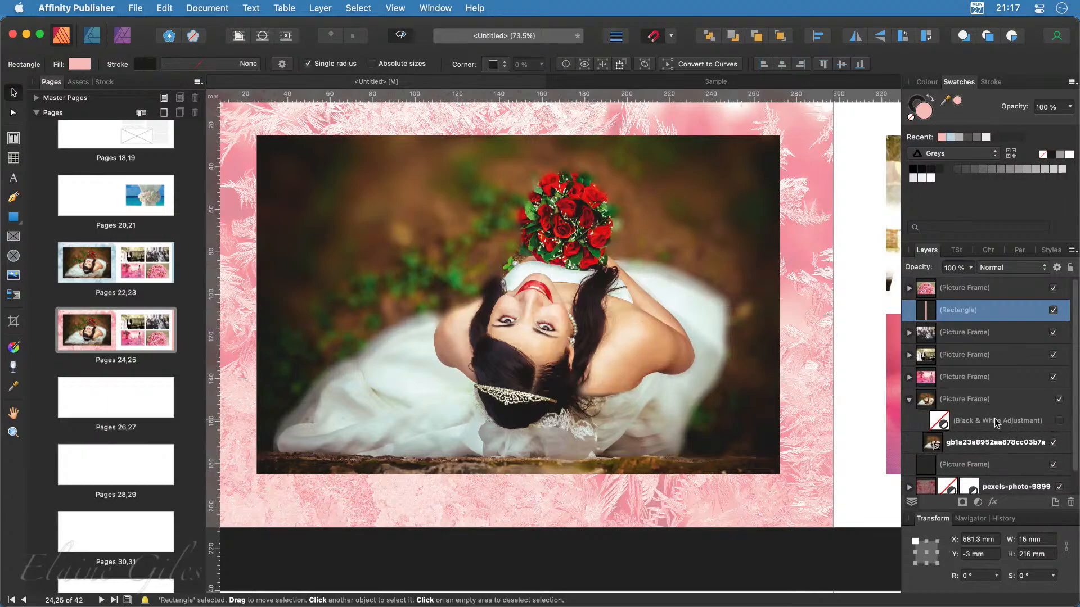
left_click(1060, 421)
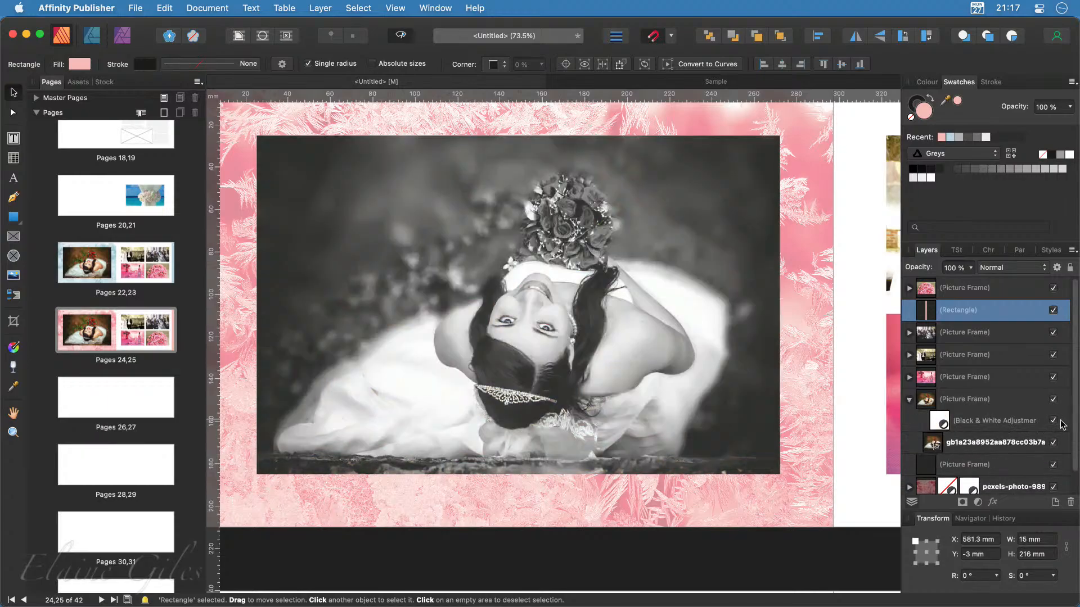
left_click(1053, 421)
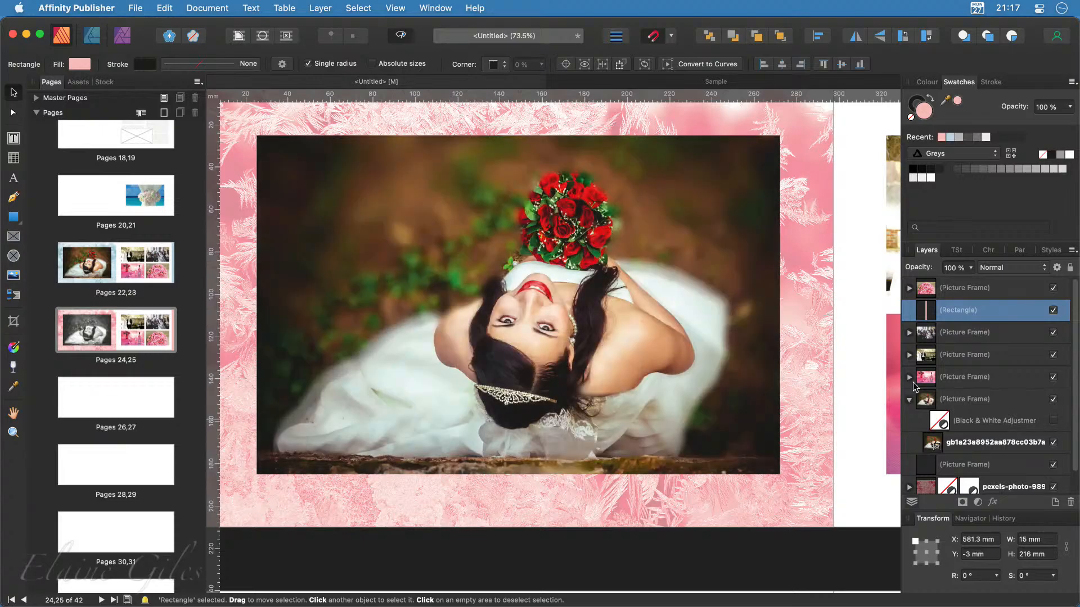
Step: Add a new Black & White adjustment to the large bride picture frame with red at 41 % and yellow at 69 %
left_click(966, 402)
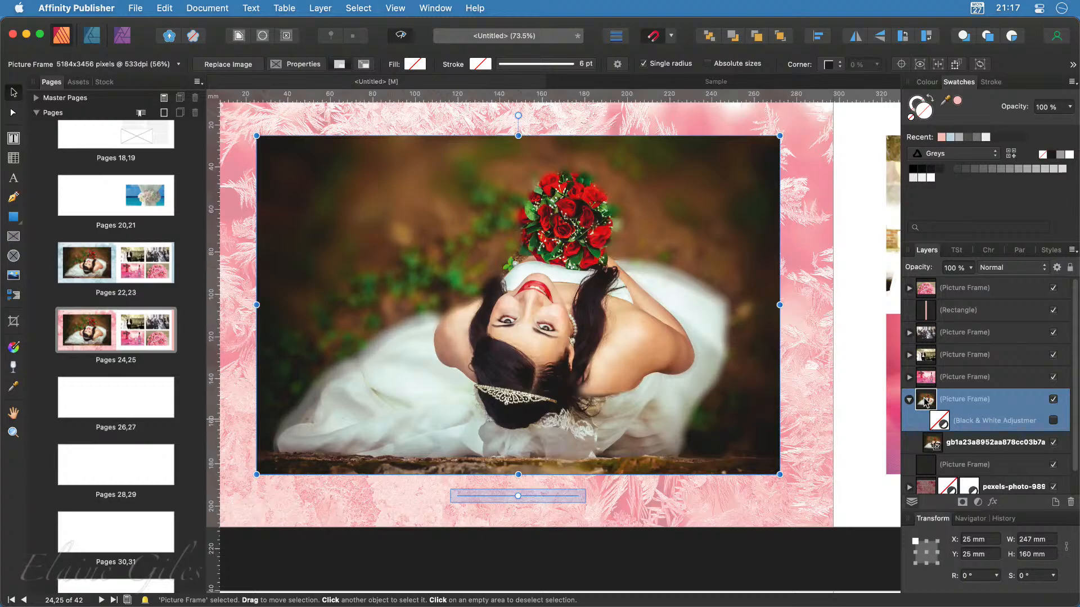
left_click(981, 504)
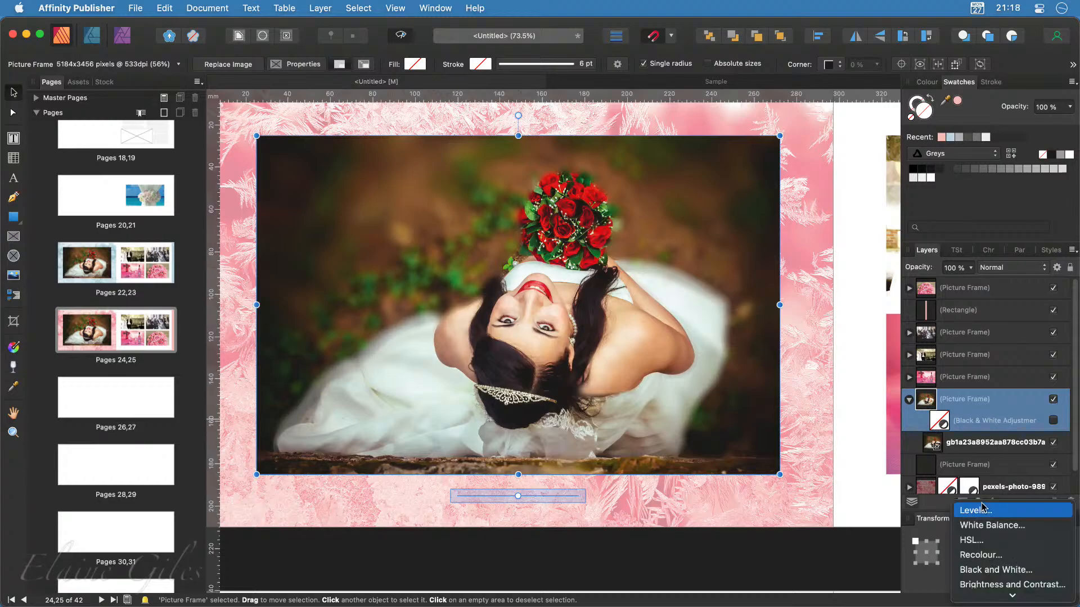
left_click(996, 570)
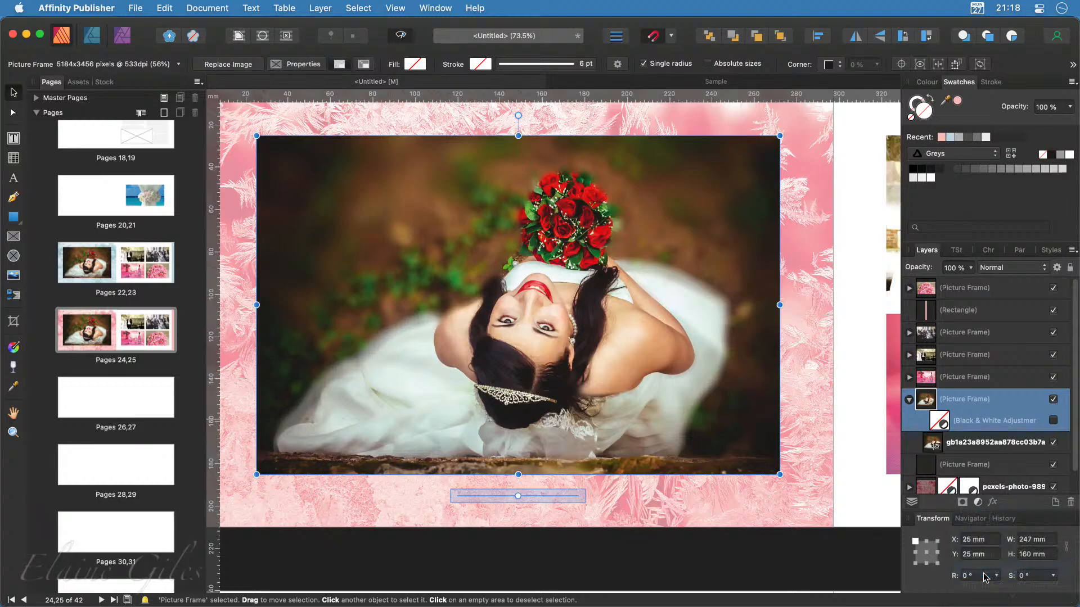
left_click_drag(350, 331, 772, 268)
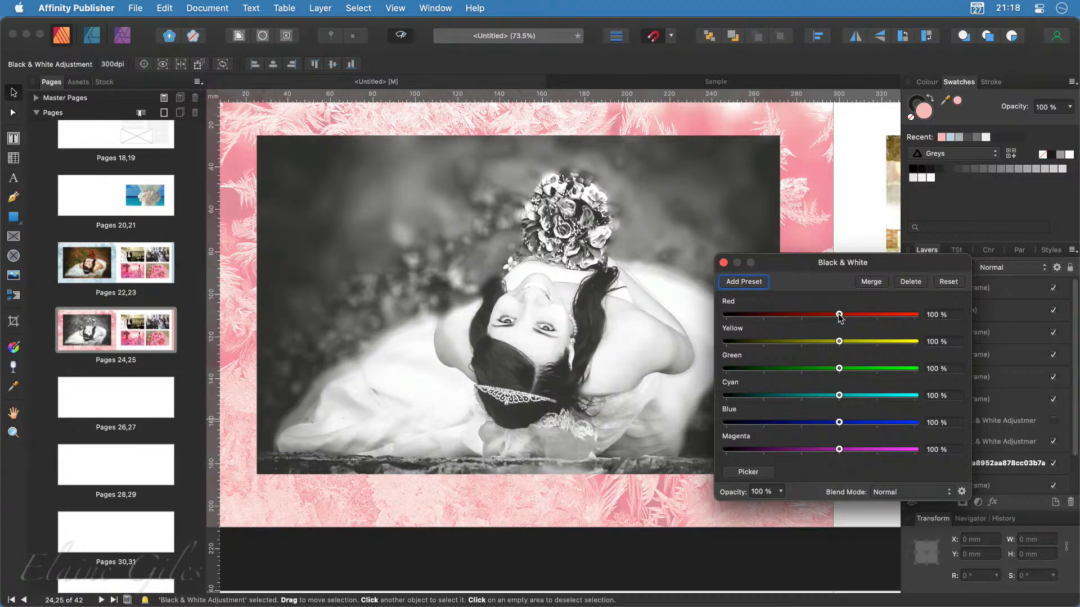
left_click_drag(841, 316, 827, 342)
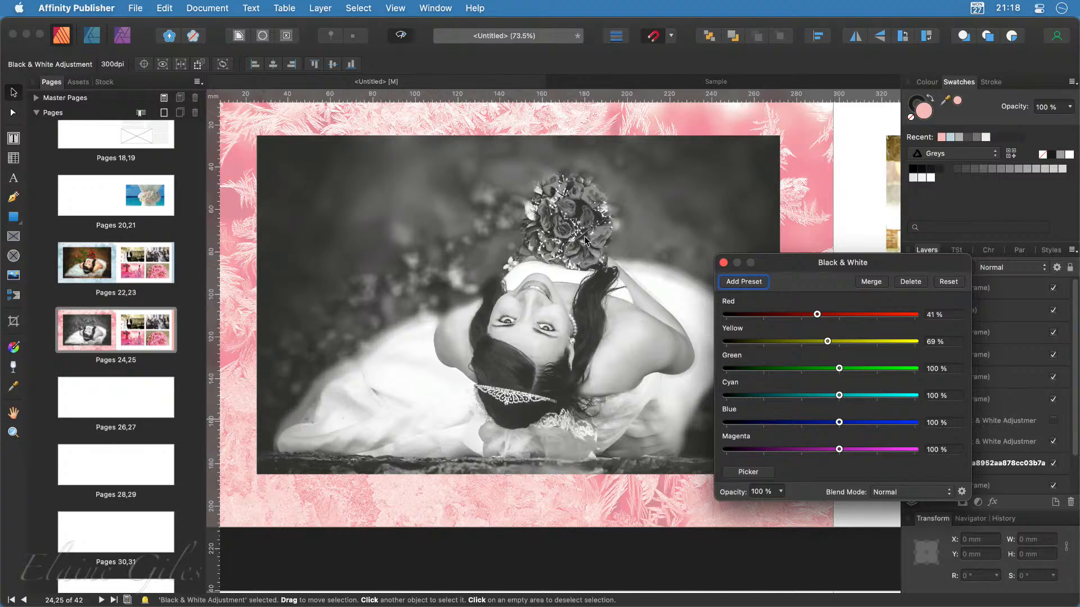
left_click(723, 262)
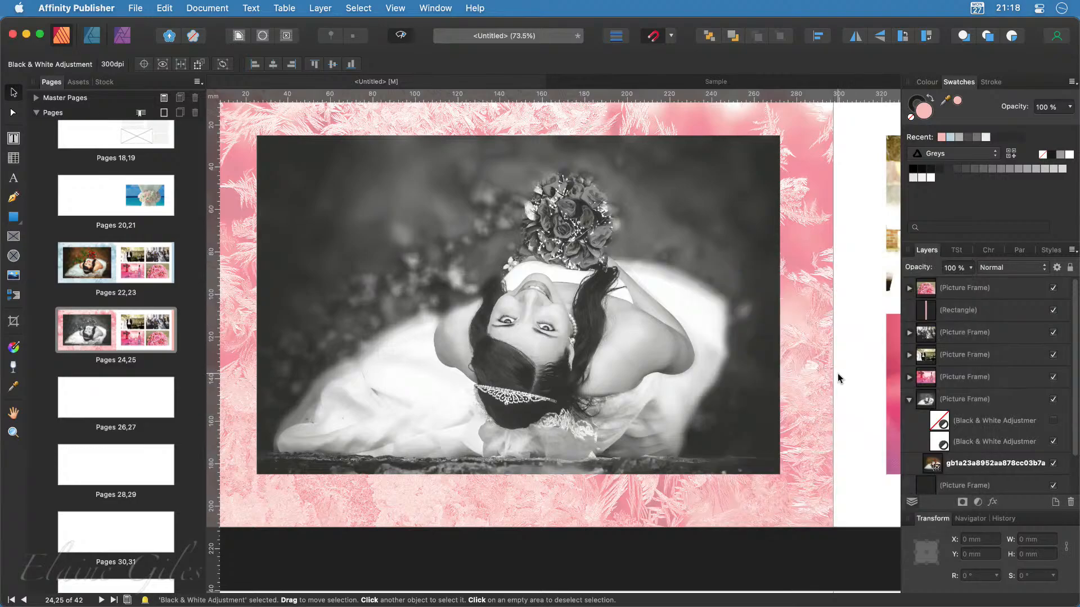
Step: Select the four small picture frames on page 25 and give them a solid 2 pt stroke
key("super+minus")
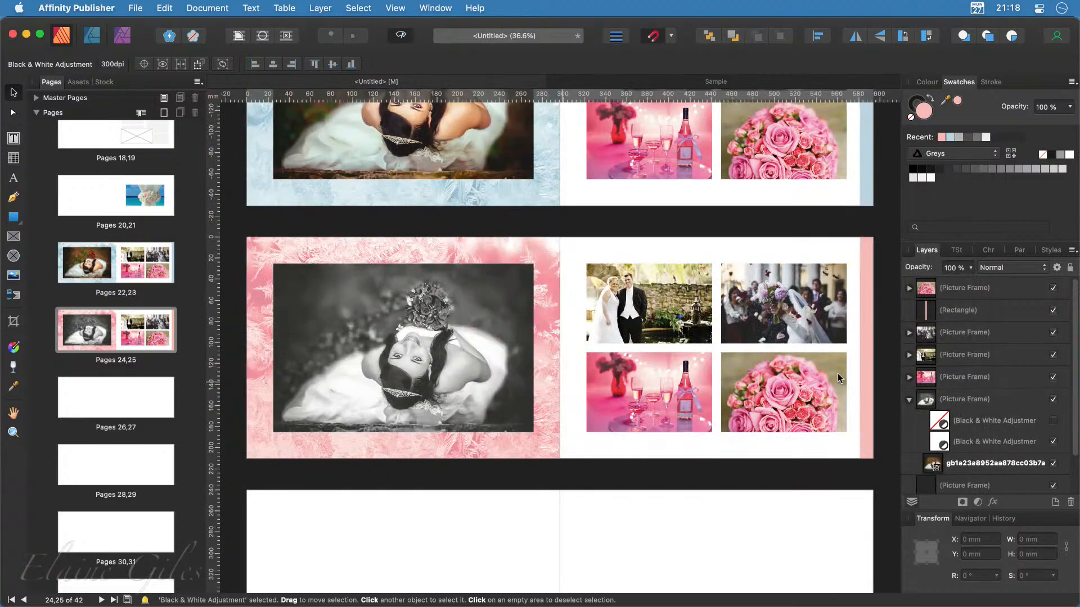
left_click(703, 298)
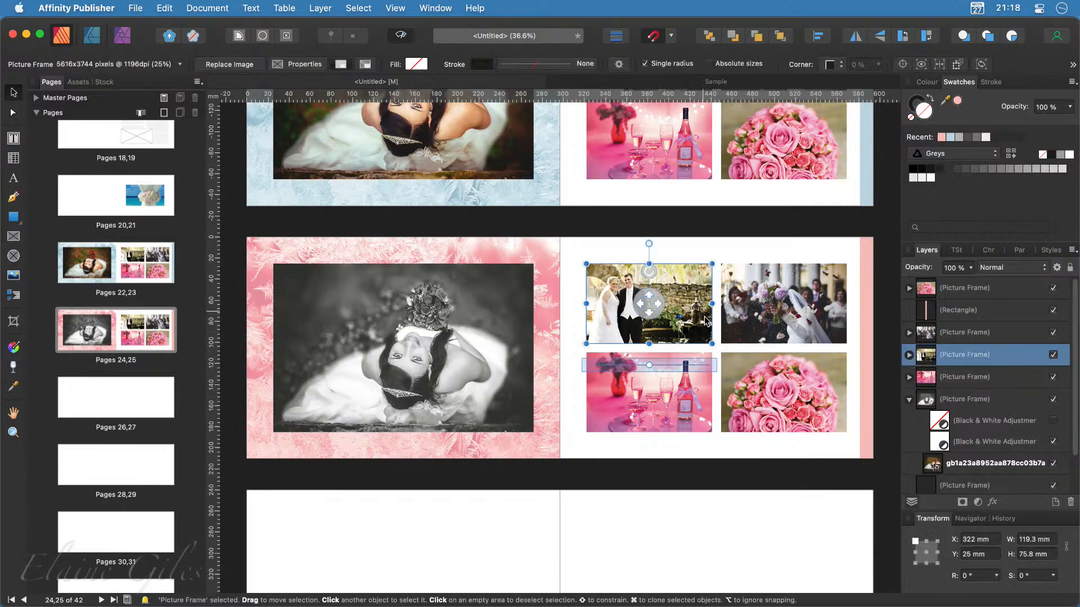
left_click(697, 411, "shift")
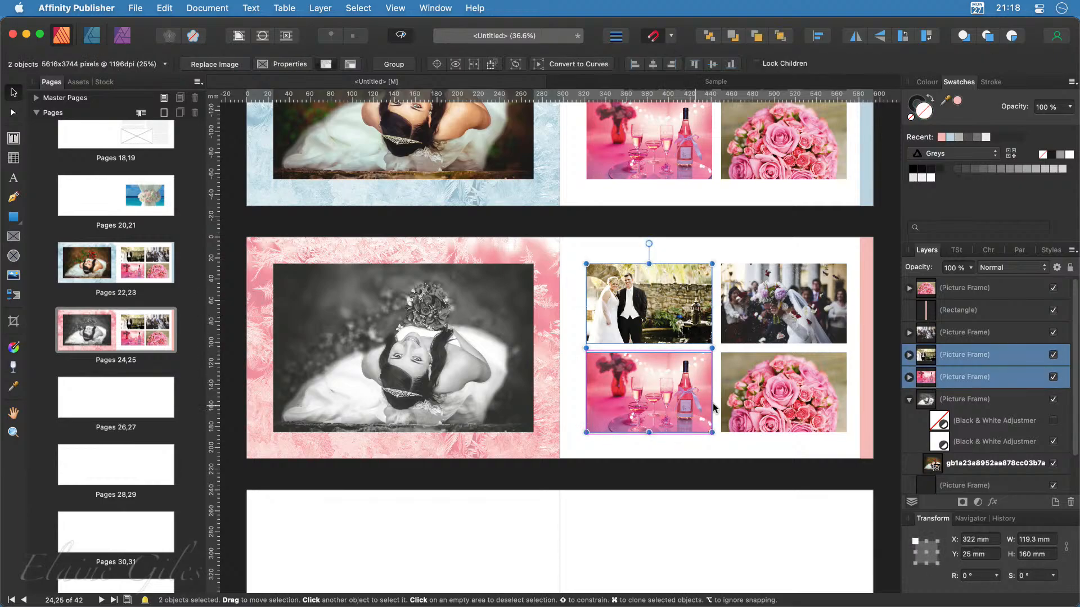
left_click(790, 407, "shift")
left_click(783, 307, "shift")
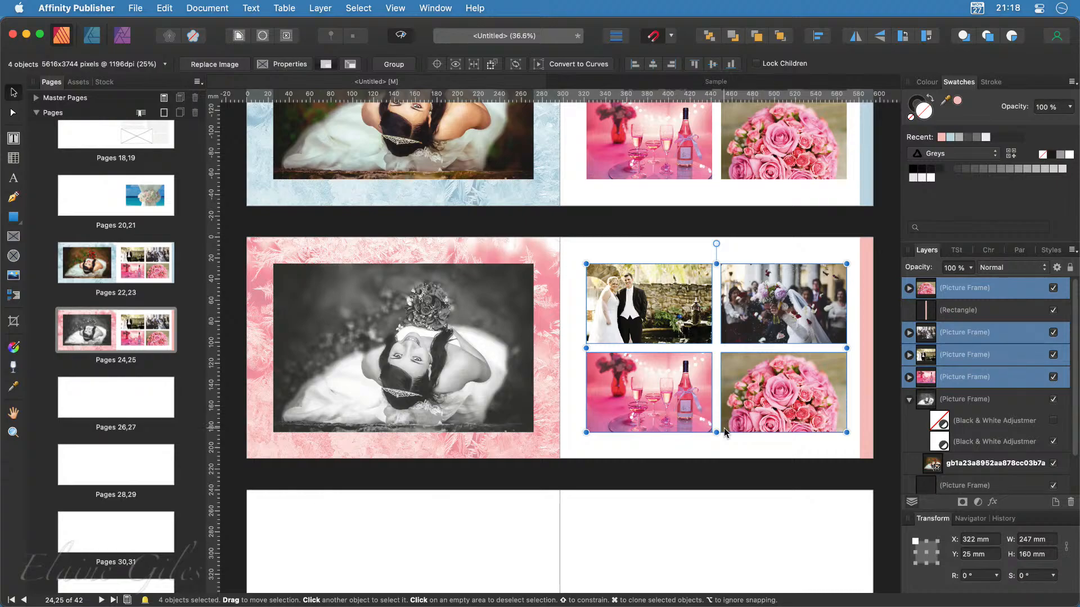
left_click(993, 83)
left_click(958, 100)
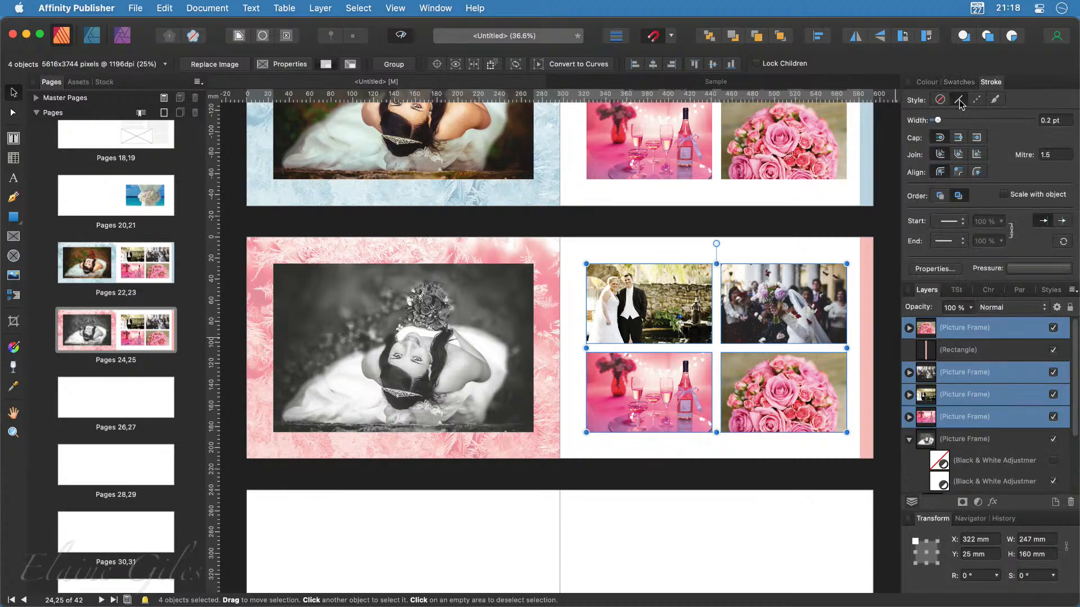
mouse_move(936, 120)
left_mouse_down()
mouse_move(989, 119)
mouse_move(957, 123)
left_mouse_up()
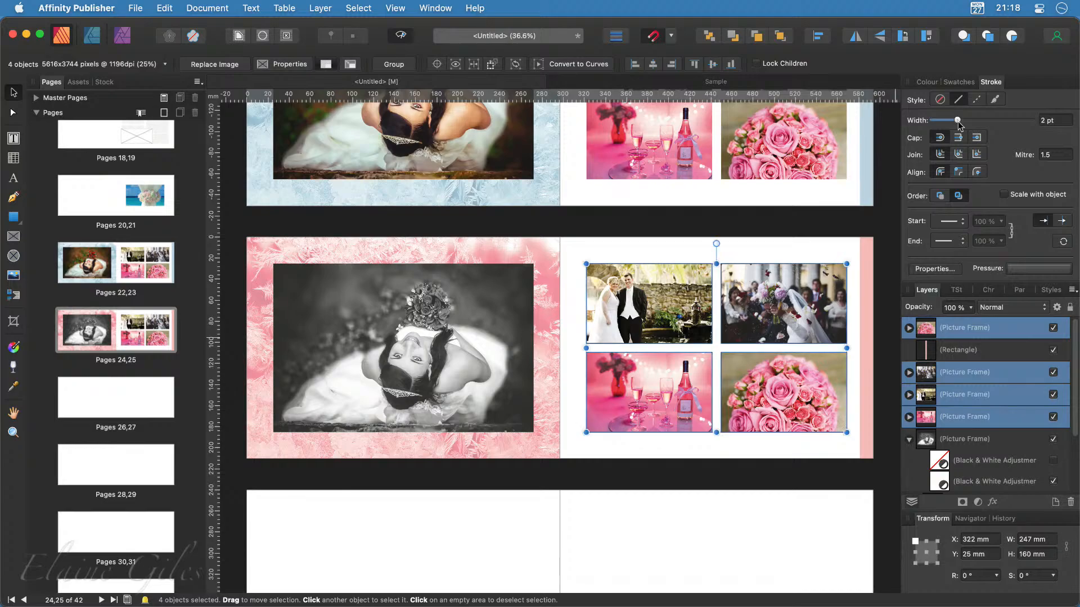
Step: Colour the stroke of the four selected picture frames with the previously sampled pink
left_click(960, 82)
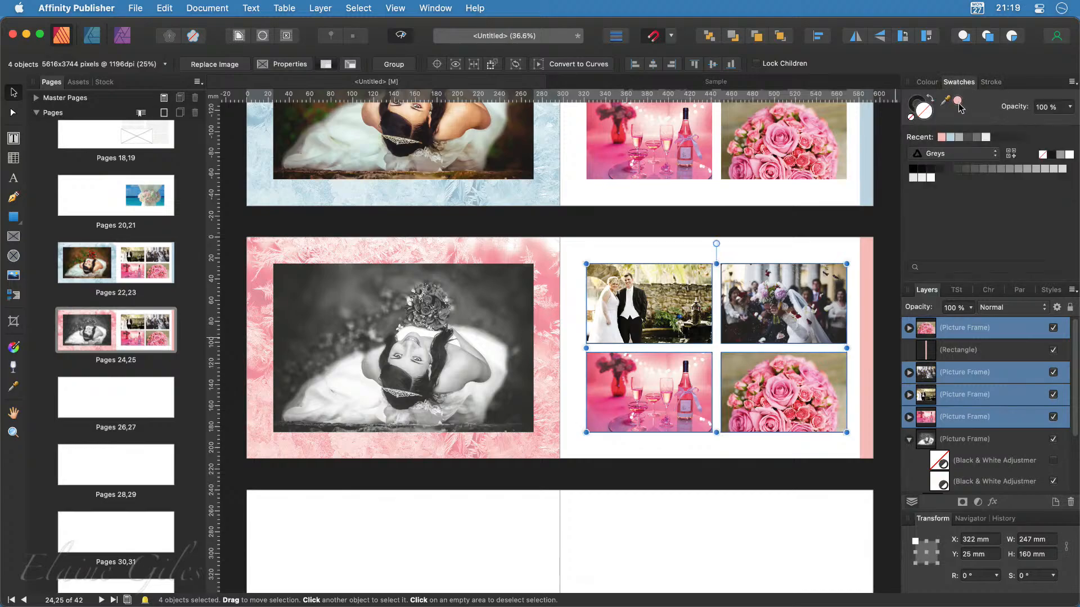
left_click(916, 103)
left_click(958, 102)
Step: Deselect the frames and examine their pink outlines up close and alongside the blue spread on pages 22,23
scroll(767, 288, "up", 3)
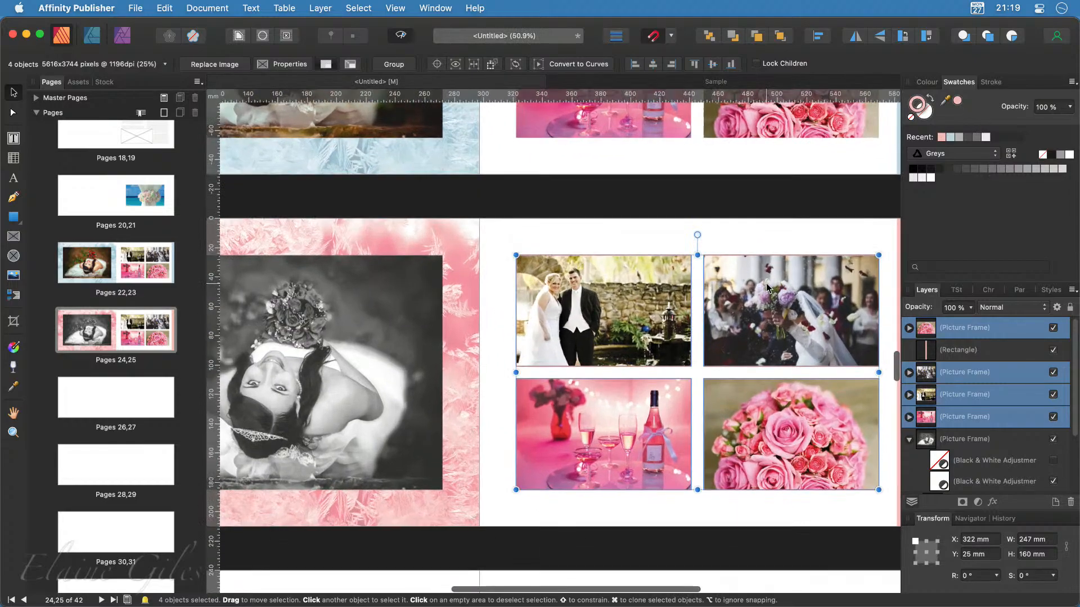
scroll(767, 284, "up", 6)
left_click(572, 151)
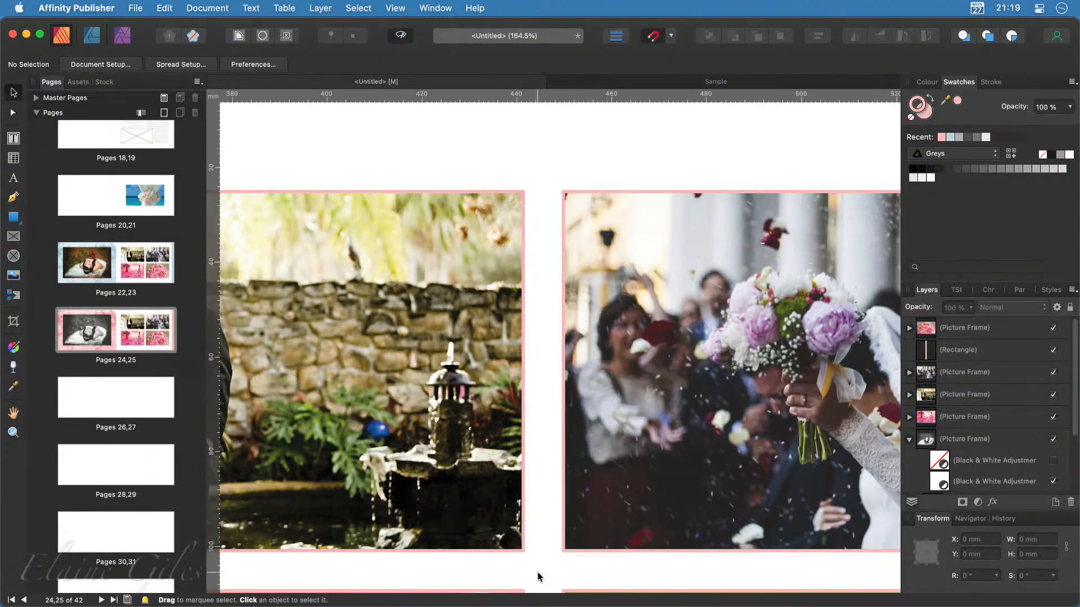
scroll(538, 577, "down", 4)
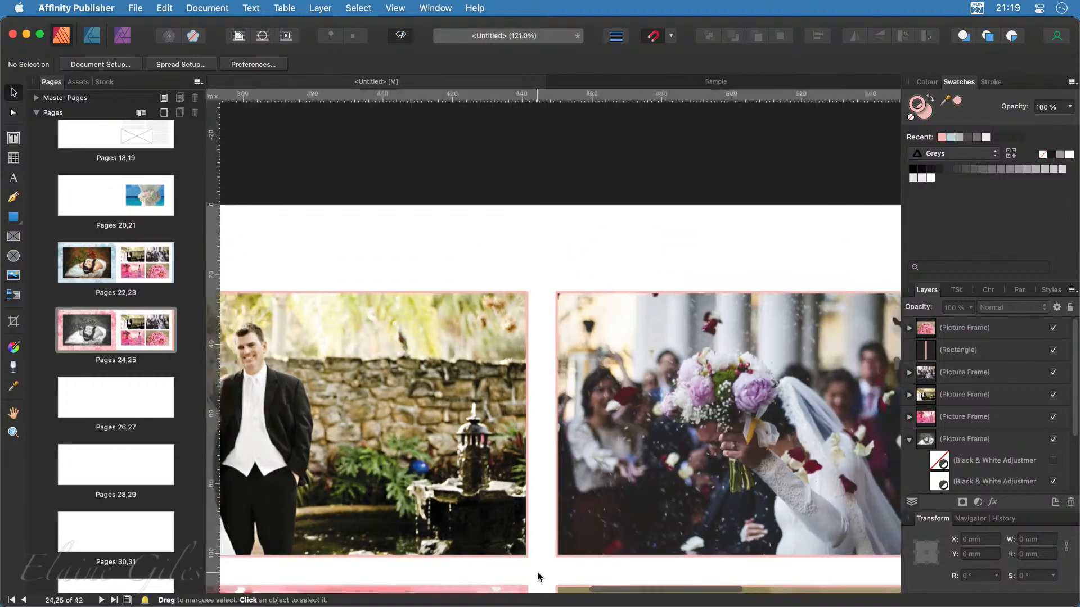
scroll(537, 569, "down", 4)
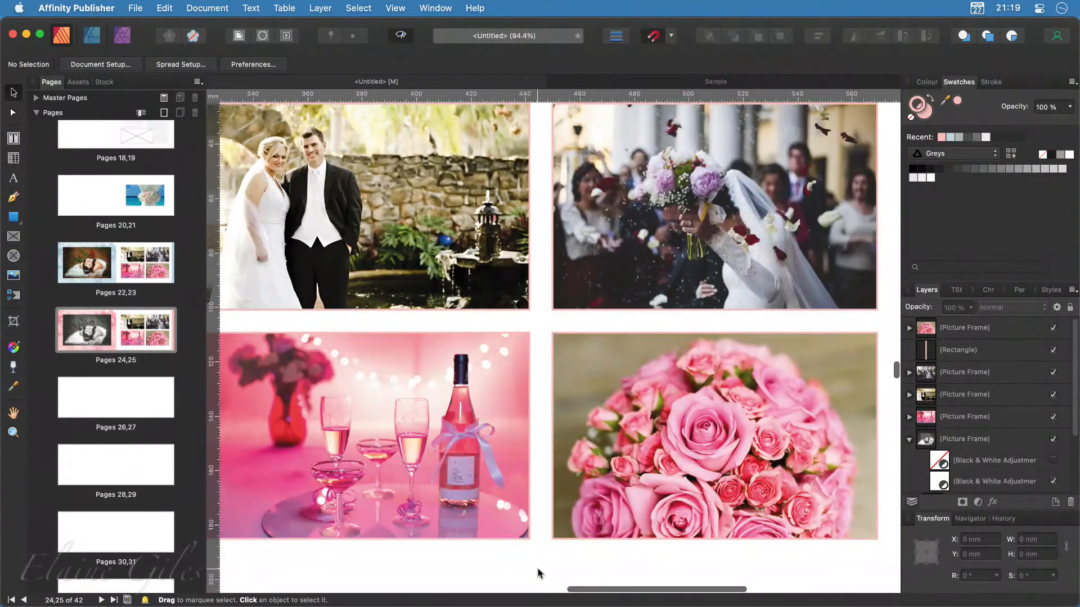
scroll(538, 569, "down", 4)
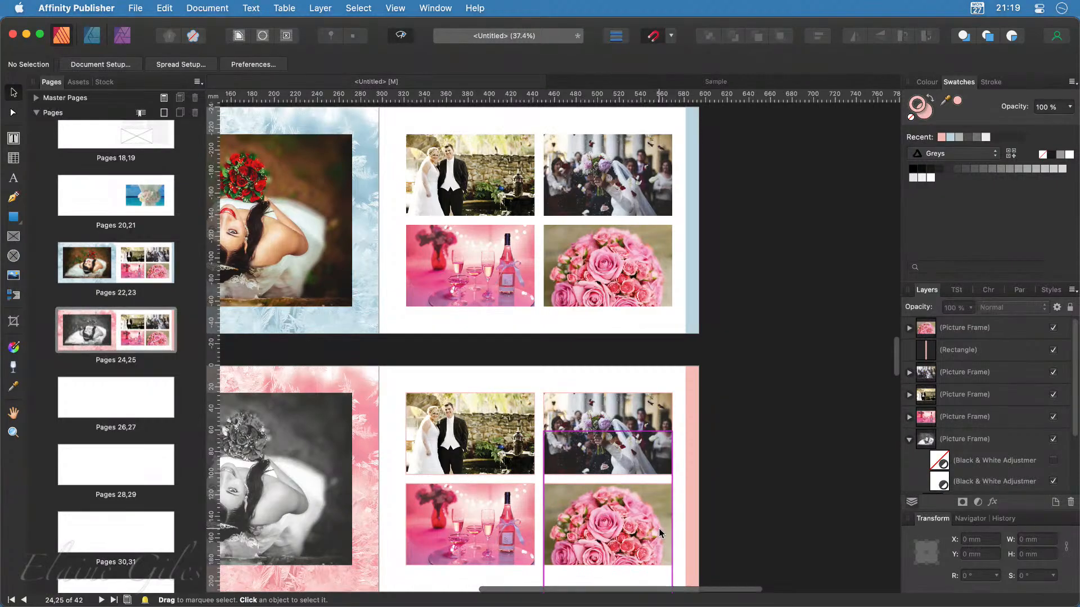
scroll(659, 528, "left", 2)
scroll(659, 534, "down", 3)
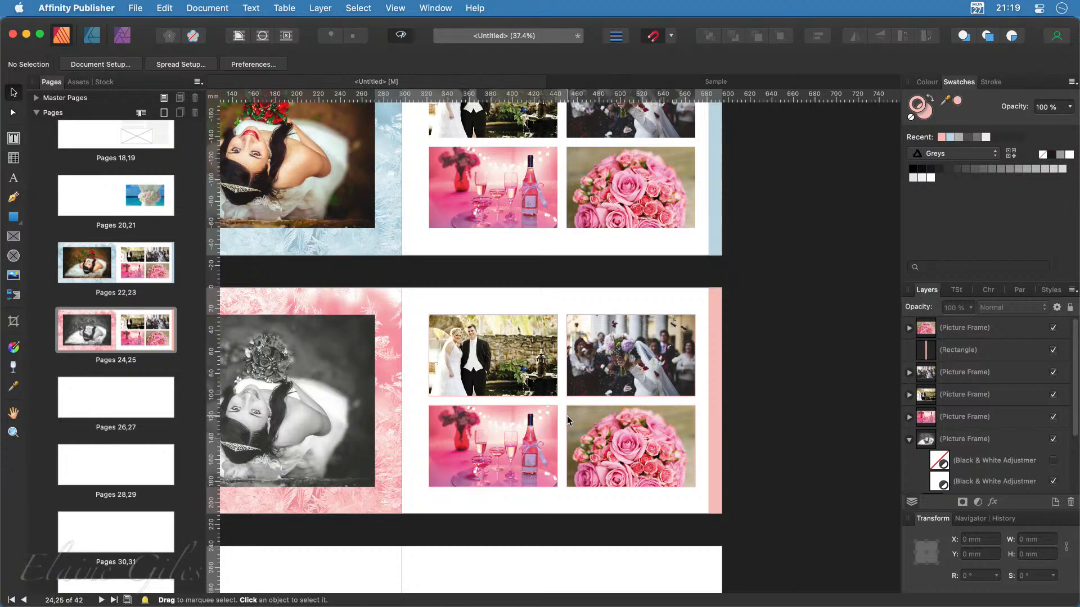
scroll(568, 416, "up", 1)
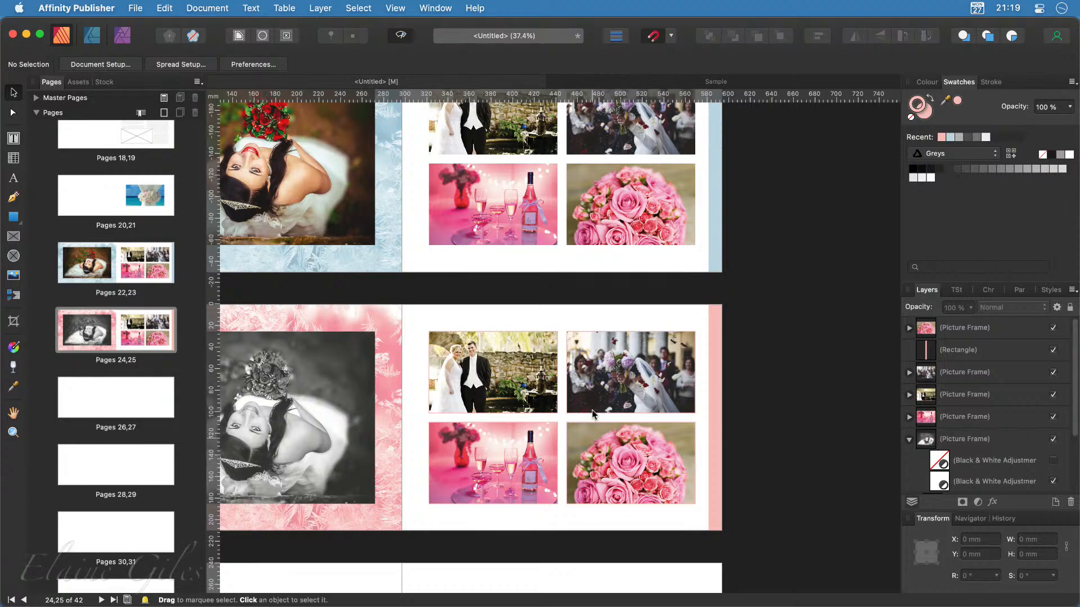
Step: Try the Bloodpool style from the Default styles on the pink rose bouquet picture frame on page 23
left_click(1051, 290)
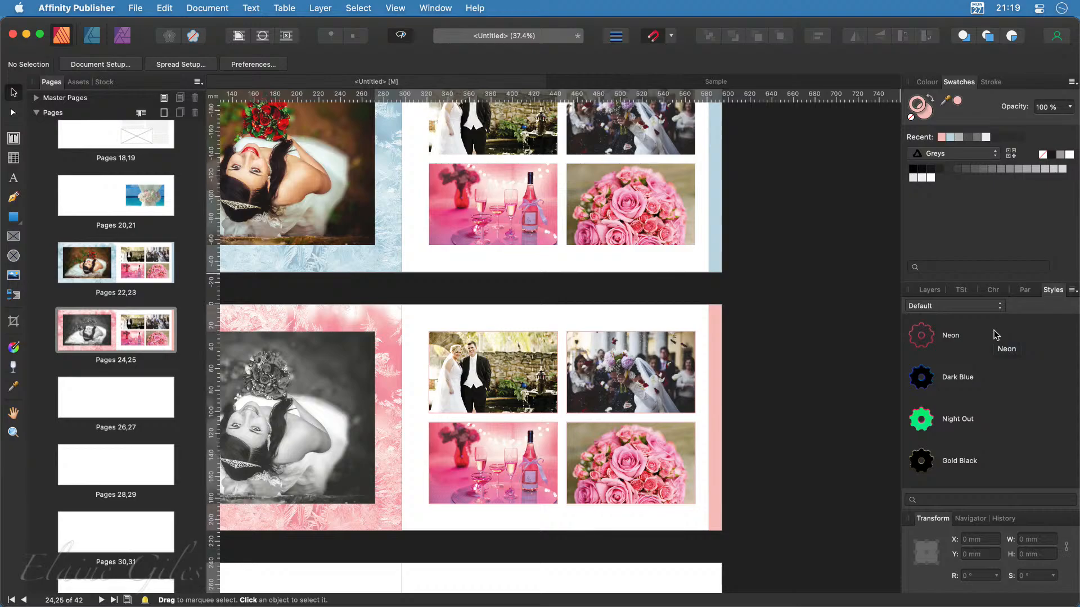
scroll(631, 231, "up", 3)
left_click(674, 268)
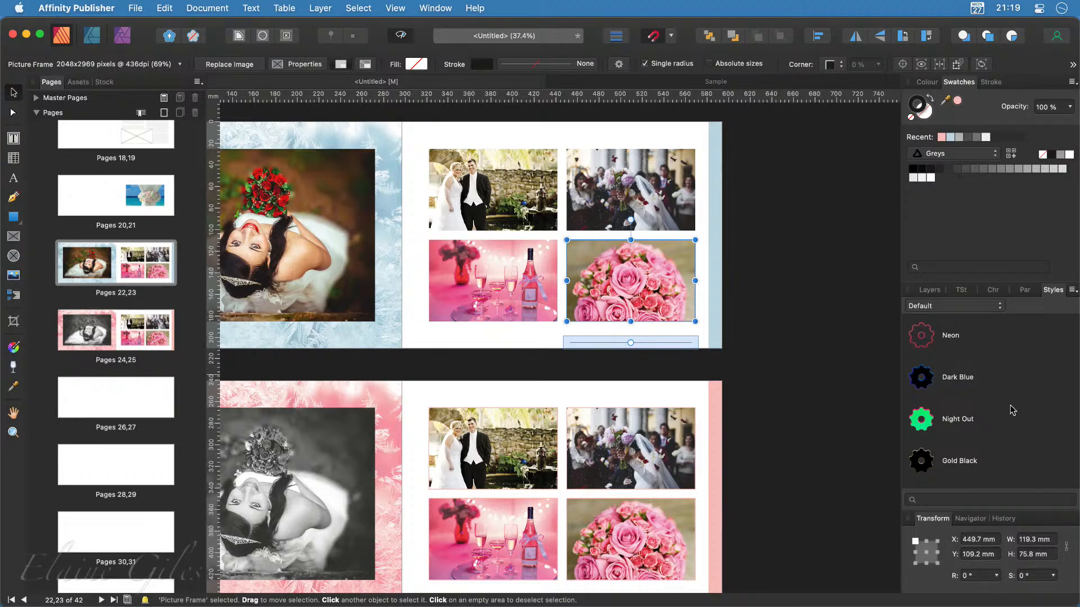
scroll(1027, 427, "down", 3)
scroll(1027, 426, "down", 1)
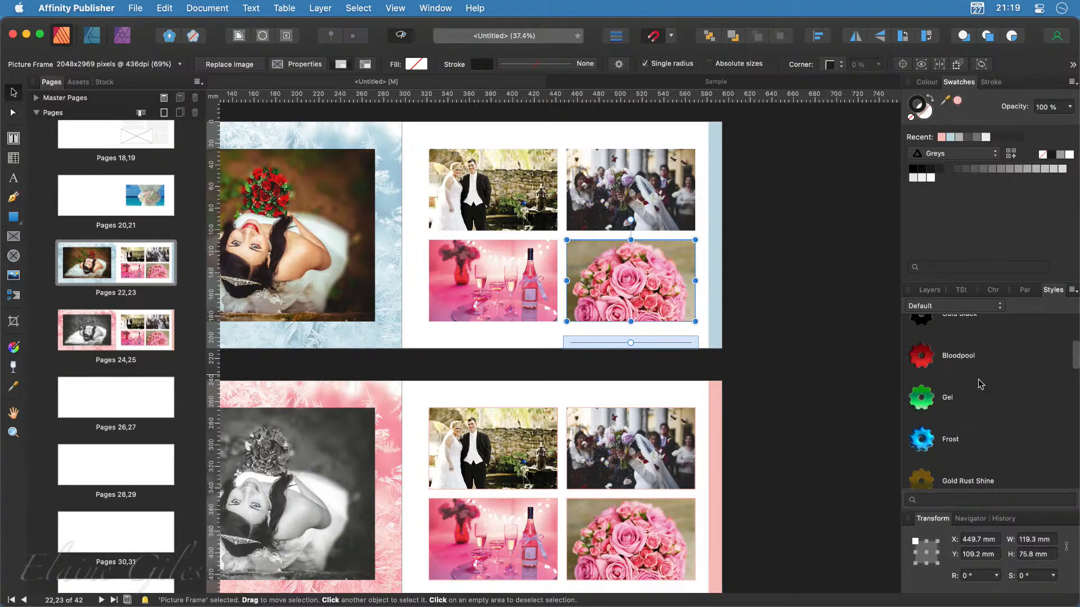
left_click(934, 359)
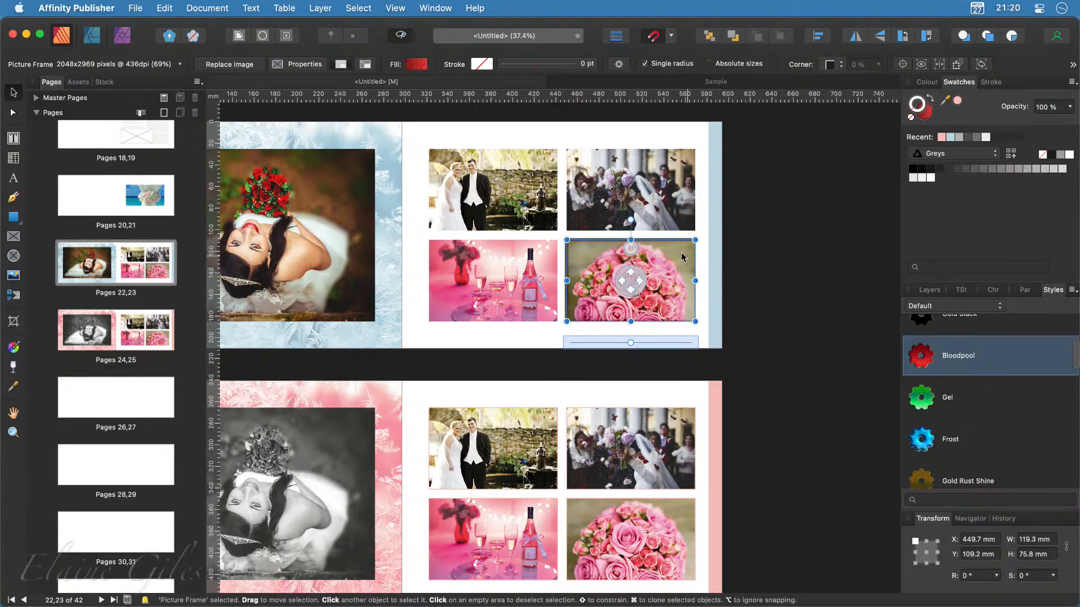
scroll(637, 251, "up", 6)
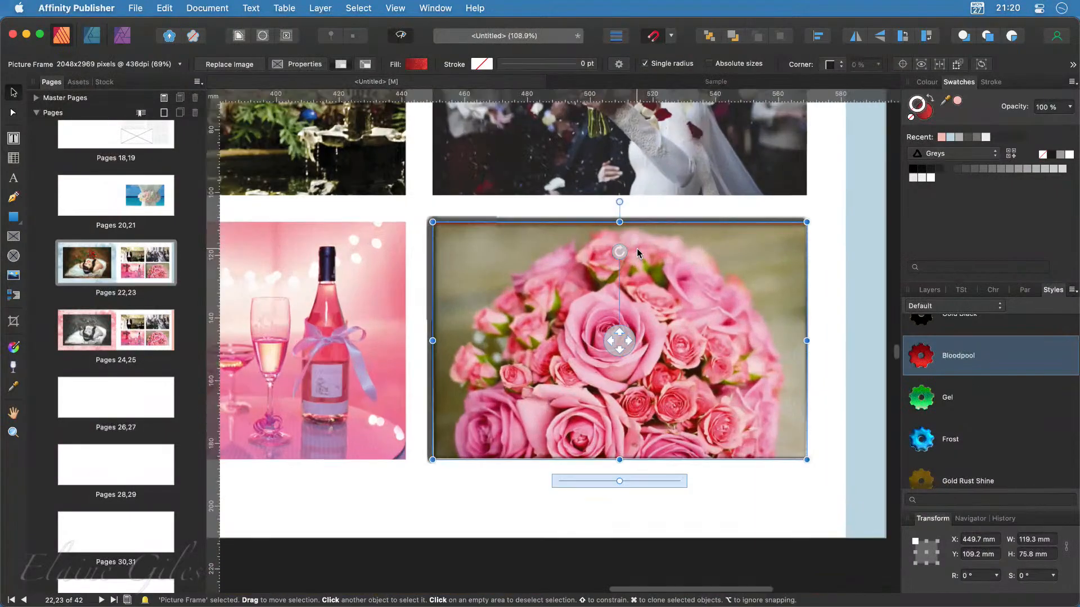
Step: Try the Frost style on the rose bouquet picture frame and undo both applied styles
left_click(927, 440)
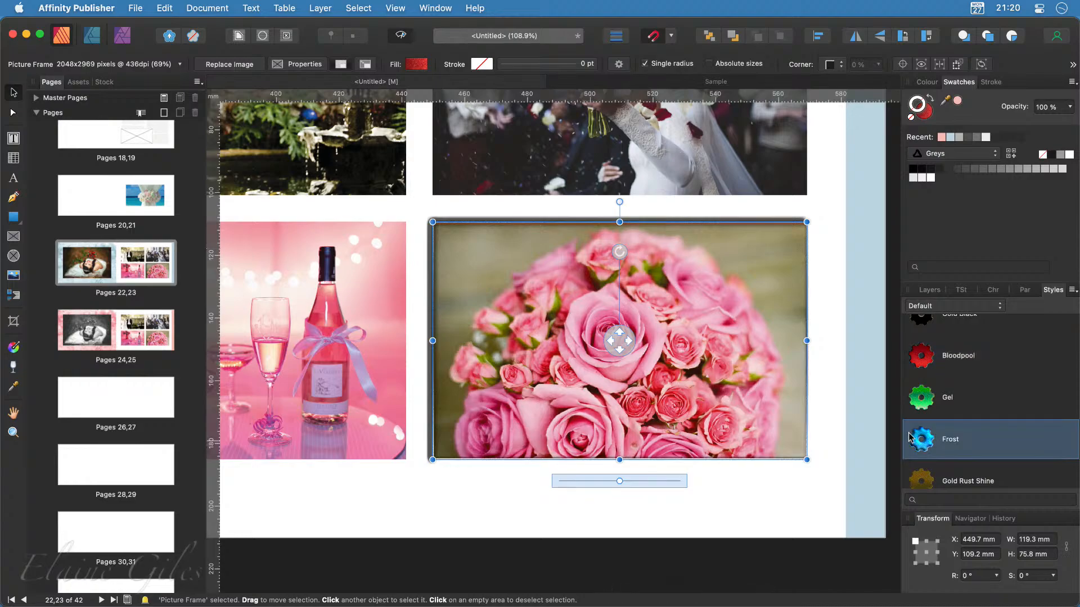
scroll(979, 382, "up", 3)
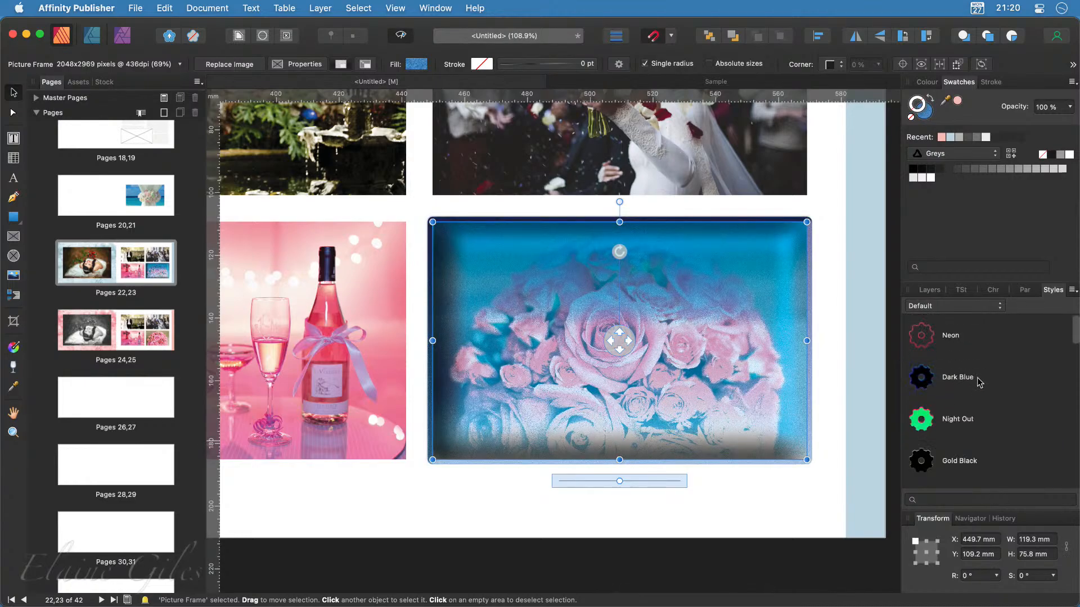
key("super+z")
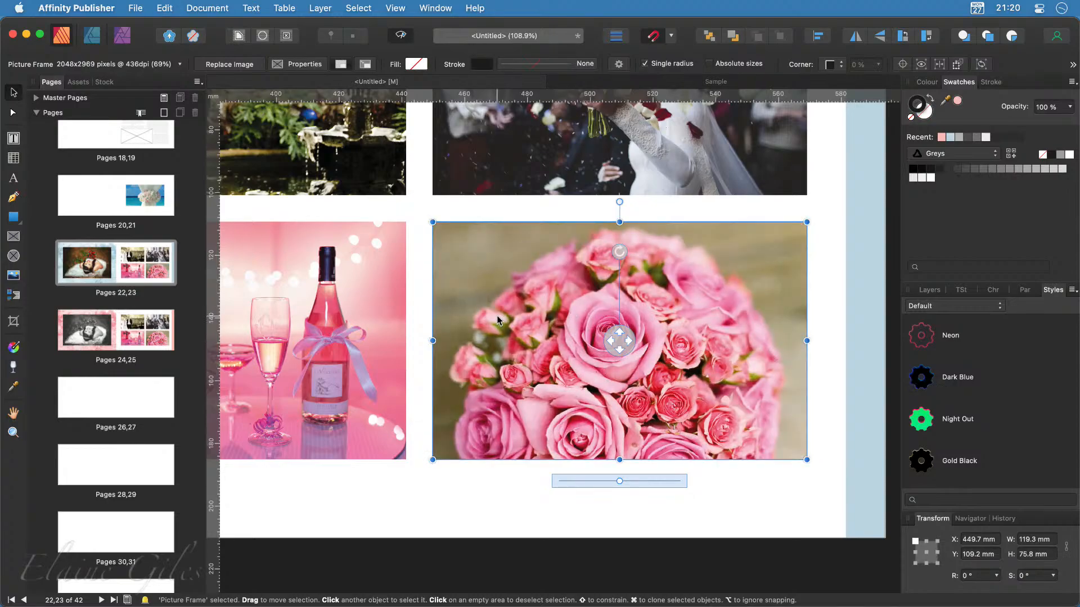
Step: Select all four picture frames on page 25 of the pink spread and set their stroke width to 4 pt
scroll(756, 418, "down", 10)
scroll(755, 413, "down", 3)
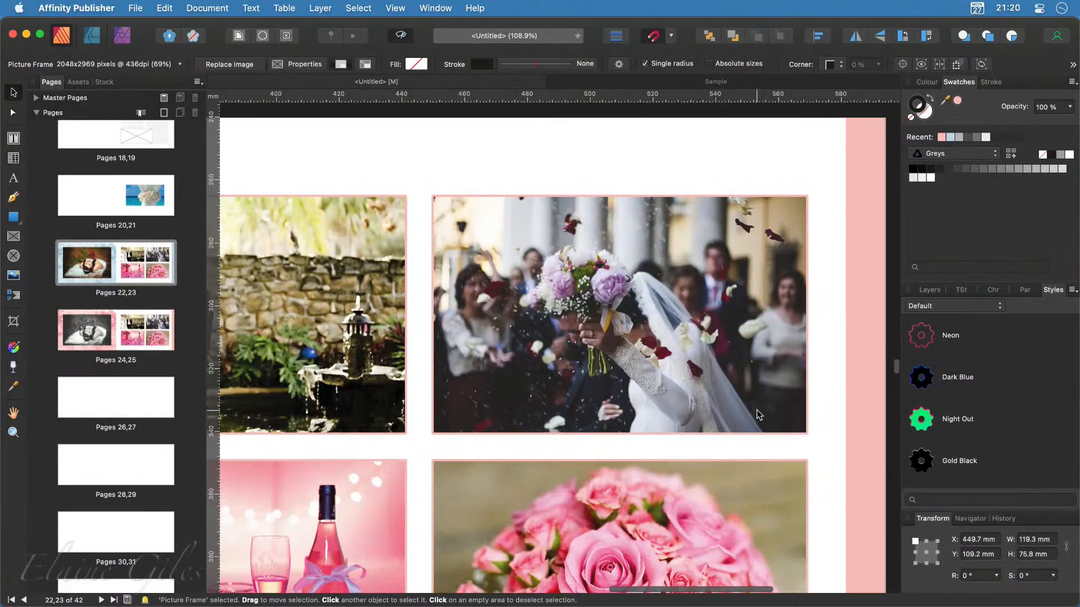
left_click(385, 378)
key("super+a")
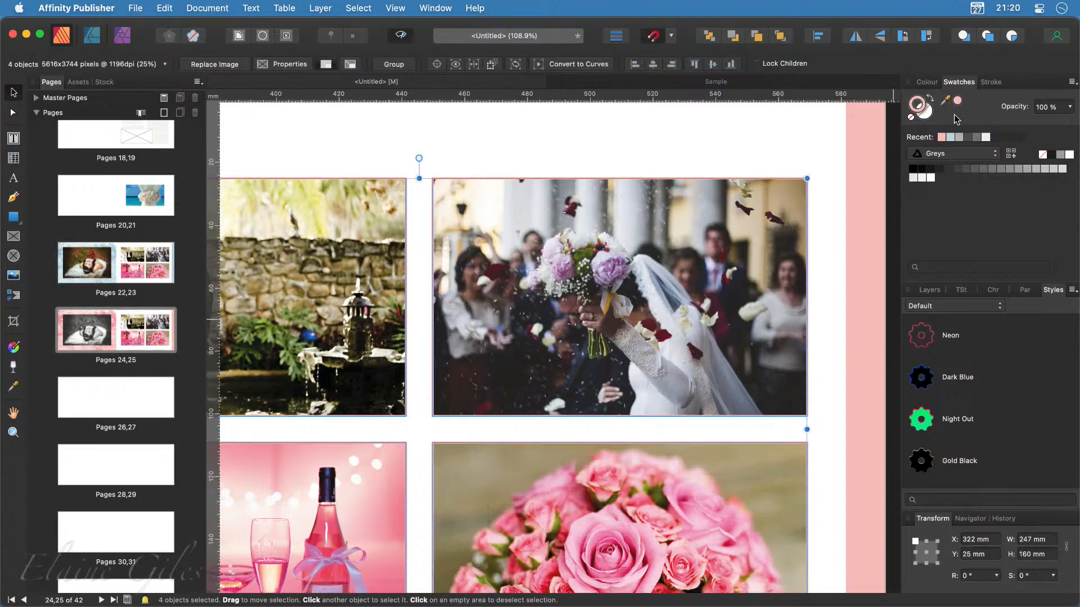
left_click(989, 83)
left_click_drag(957, 120, 963, 123)
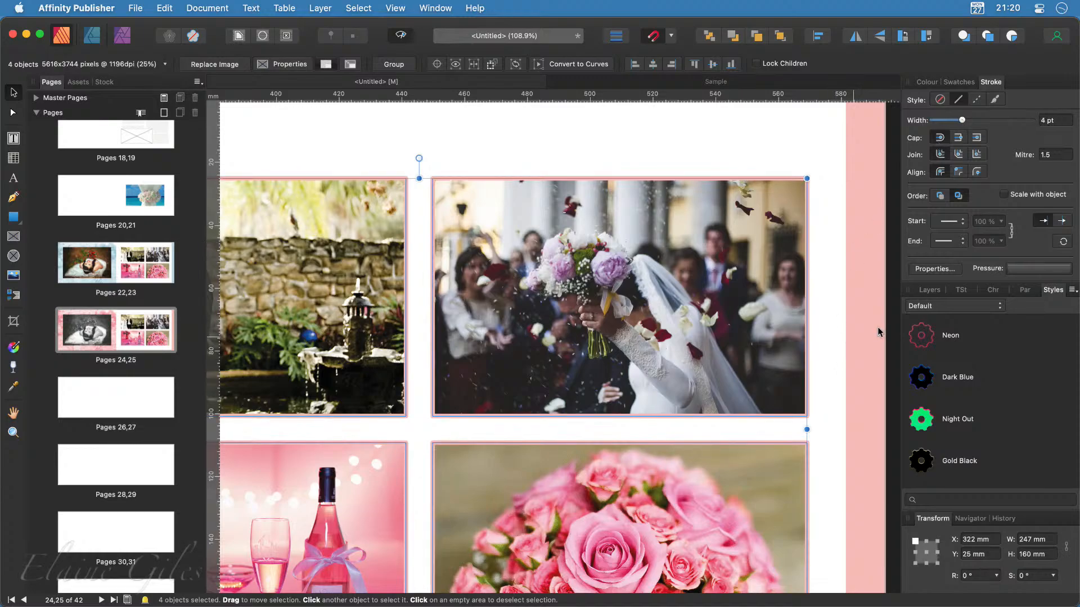
Step: Try the No Outline style from the Image Styles category on the four selected frames and undo it
left_click(991, 307)
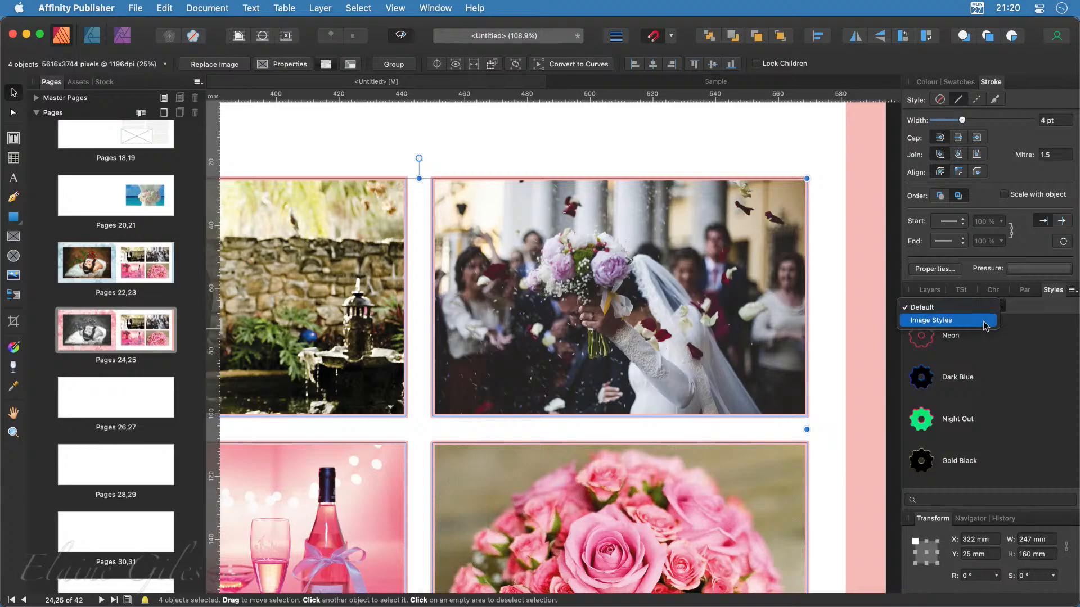
left_click(985, 327)
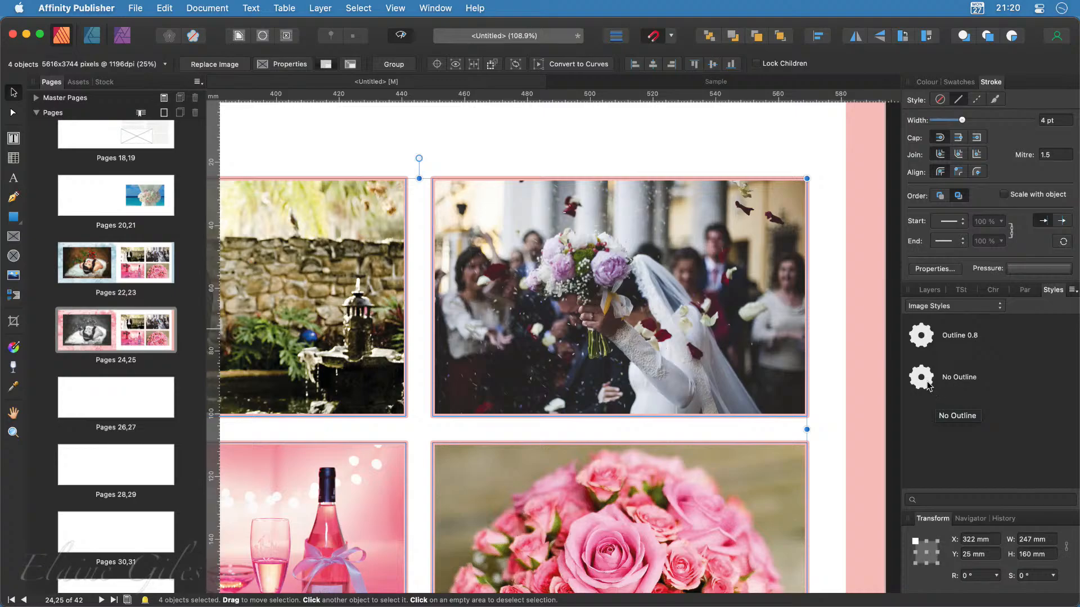
left_click(927, 386)
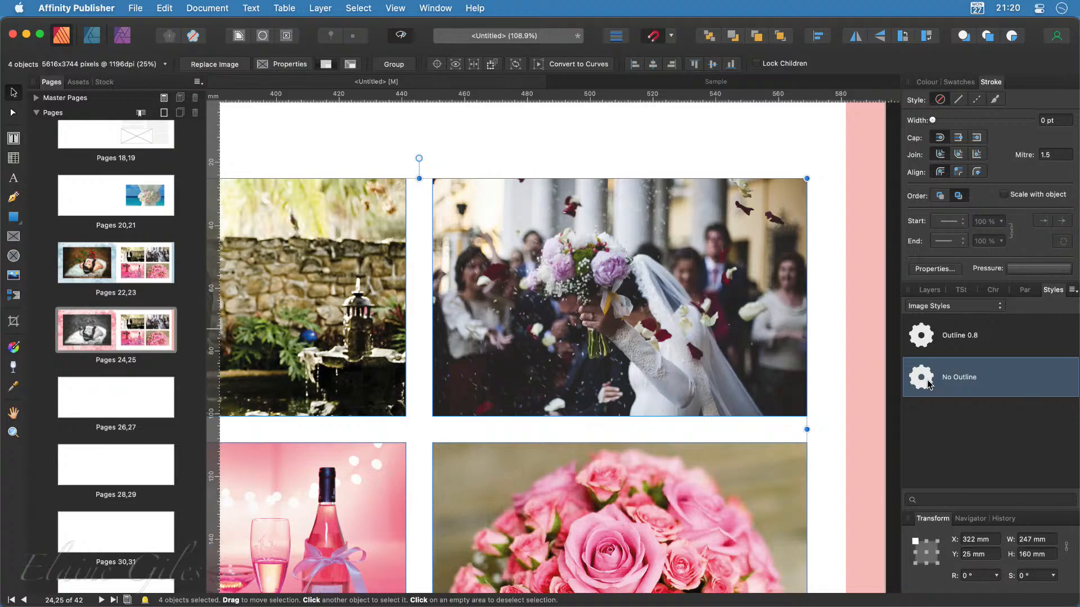
key("super+z")
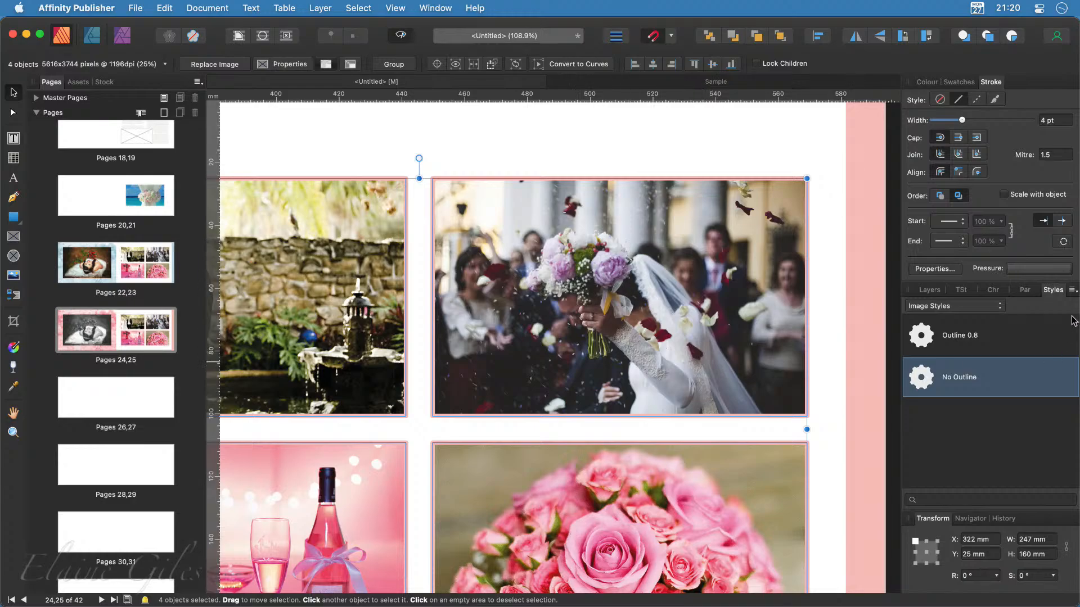
Step: Add a new style to the Image Styles category from the pink-outlined bride and confetti picture frame
left_click(821, 342)
left_click(714, 349)
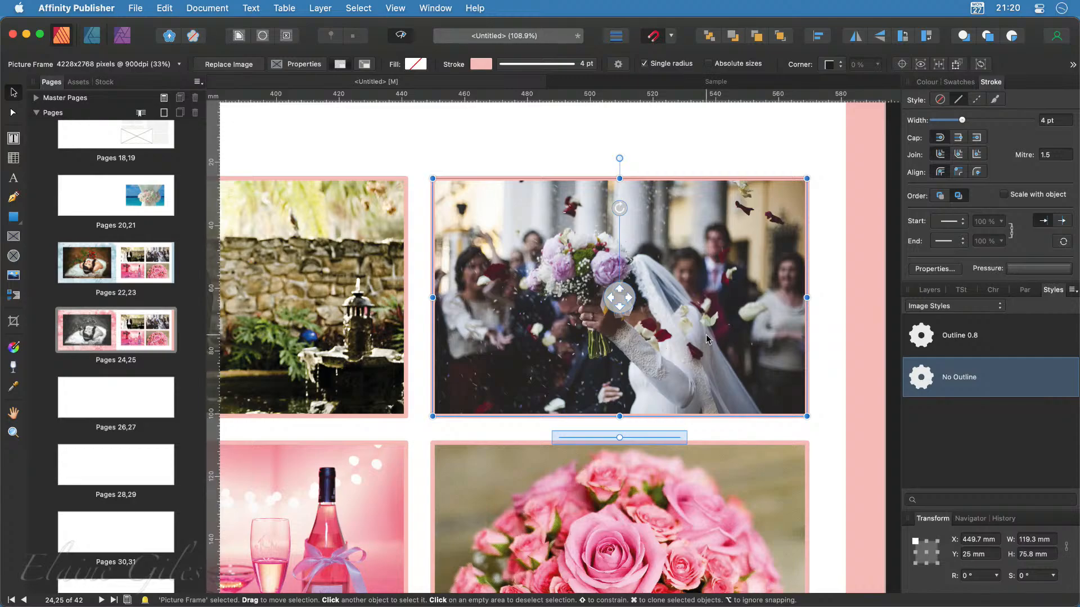
left_click(1074, 290)
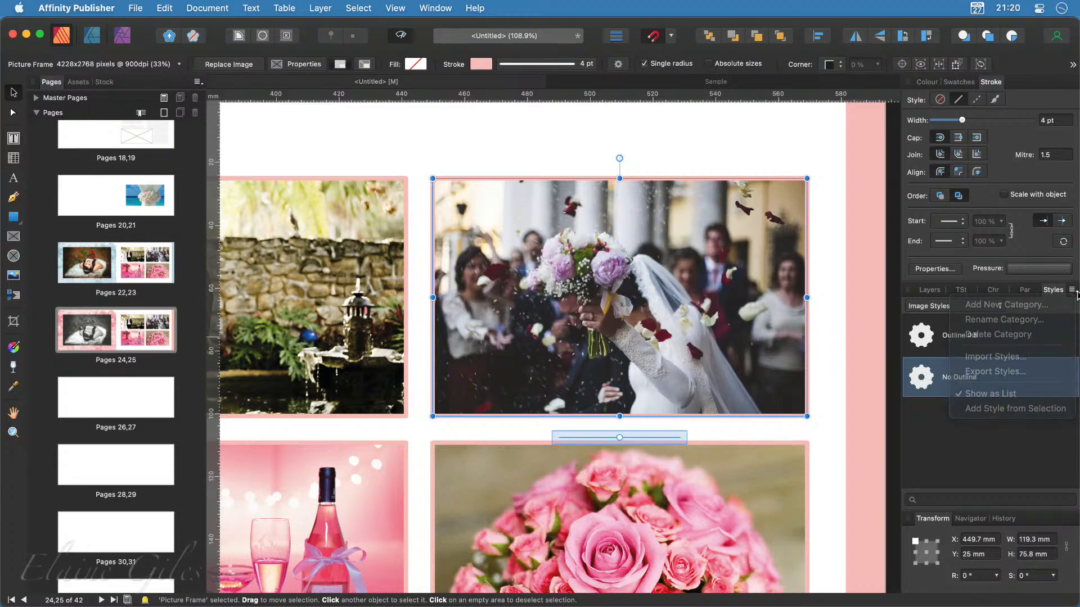
left_click(1074, 290)
left_click(1074, 290)
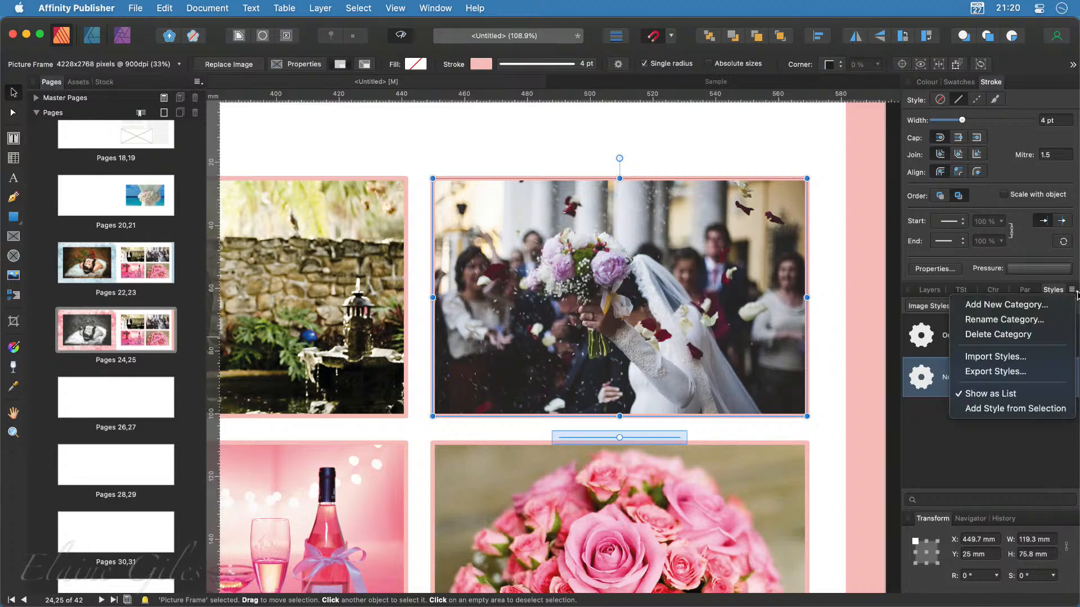
left_click(1040, 413)
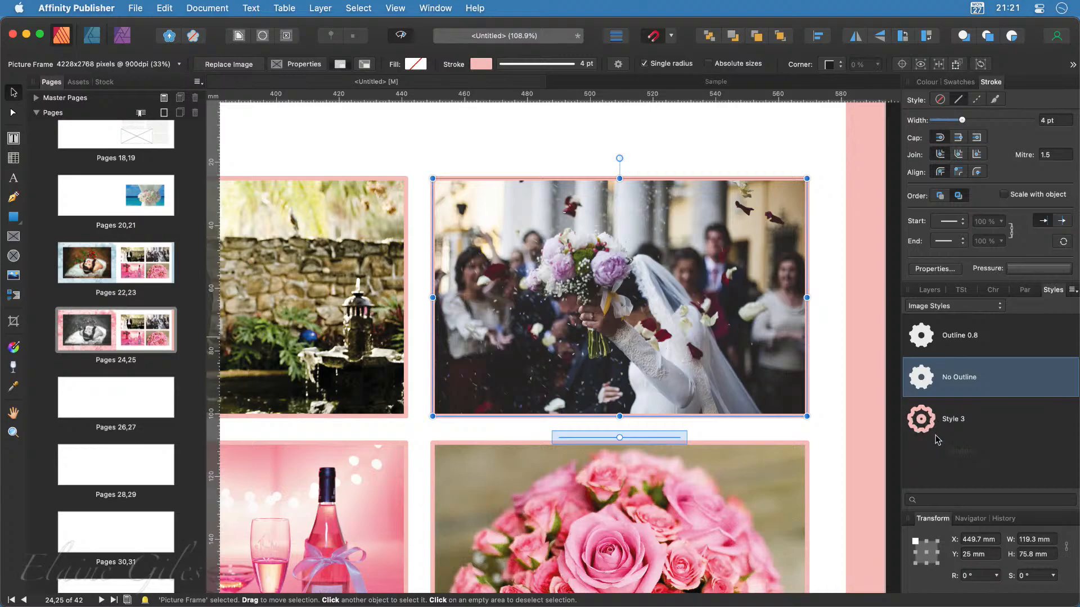
Step: Rename the newly added pink style as Pink Outline
right_click(956, 416)
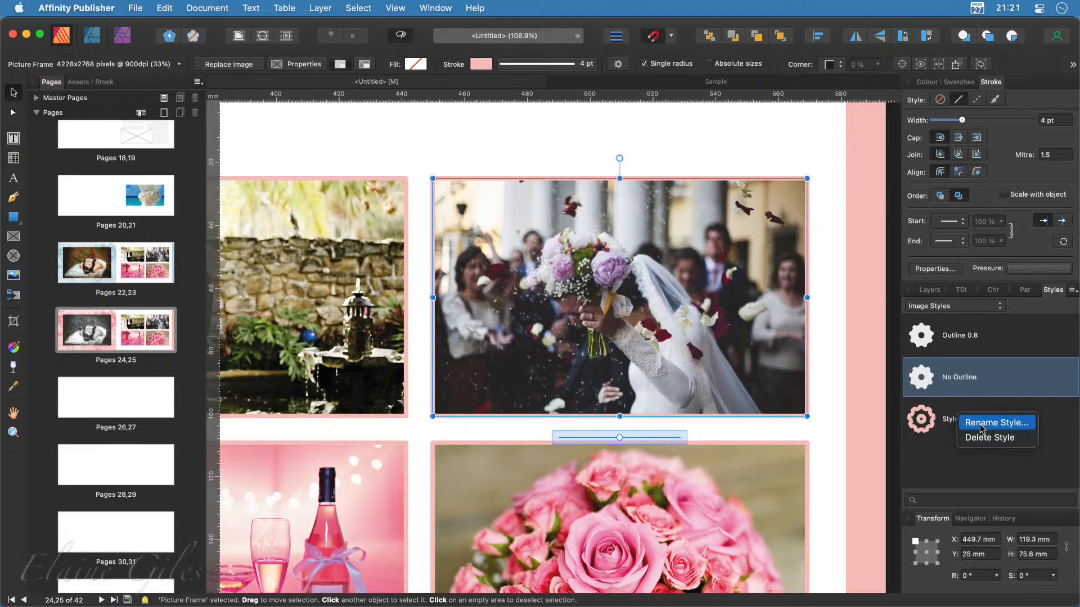
left_click(980, 424)
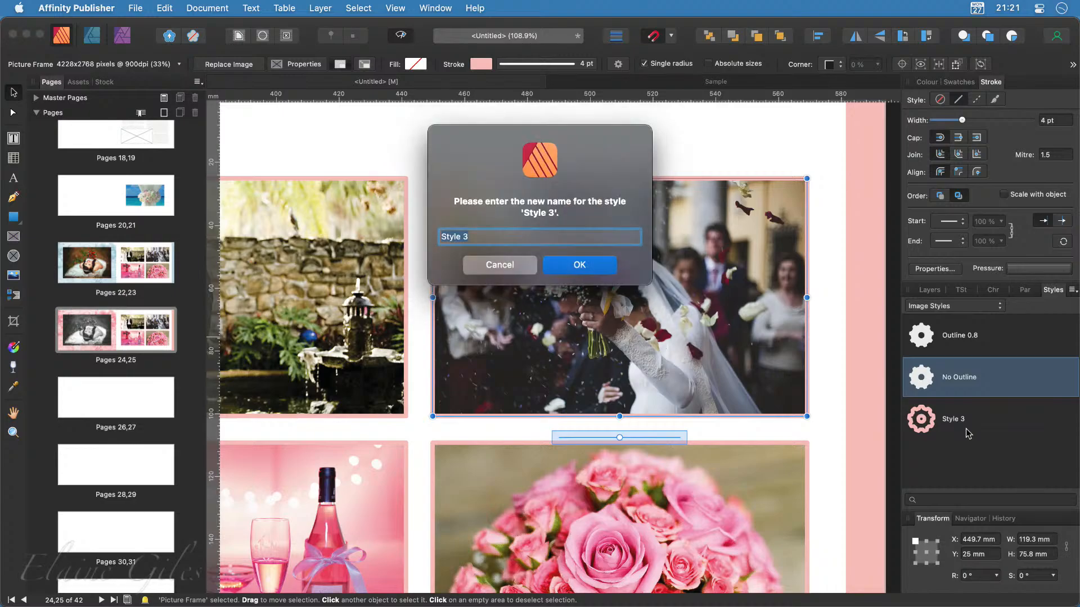
type("Pin")
type("Border")
key("shift+alt+Left")
type("Outline")
left_click(571, 272)
Step: Apply the Pink Outline style to all four picture frames on page 23 of the blue spread
scroll(697, 502, "down", 5)
scroll(698, 501, "up", 15)
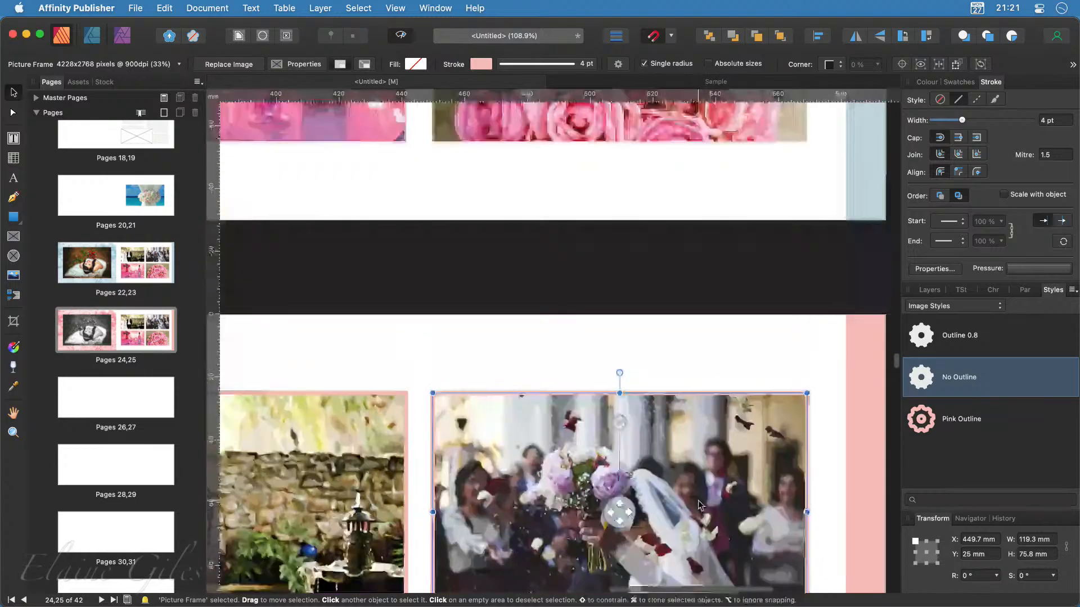
scroll(697, 500, "up", 2)
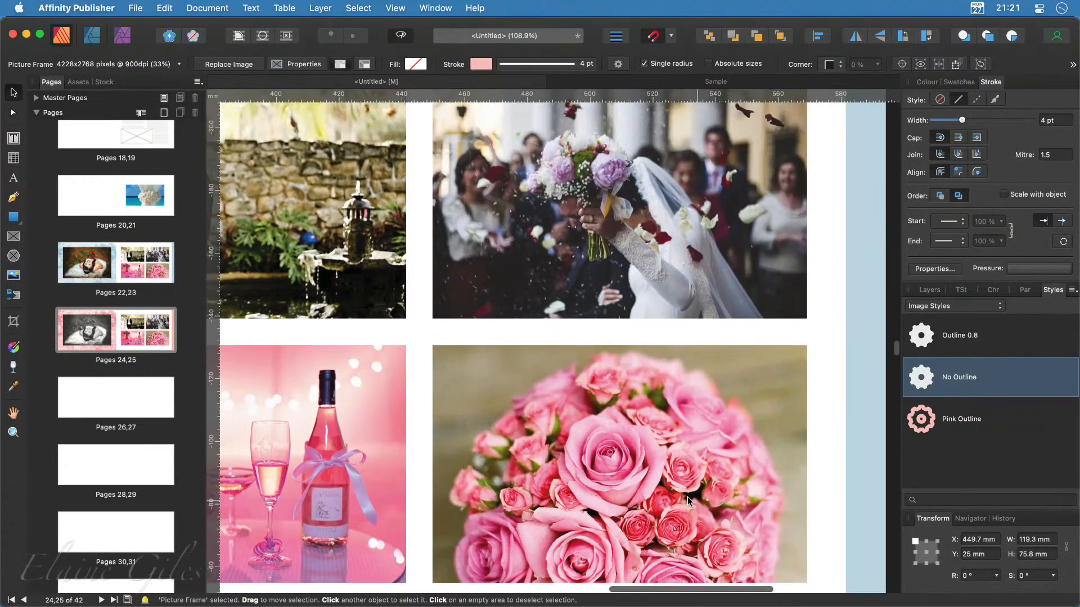
left_click(582, 418)
left_click(348, 407, "shift")
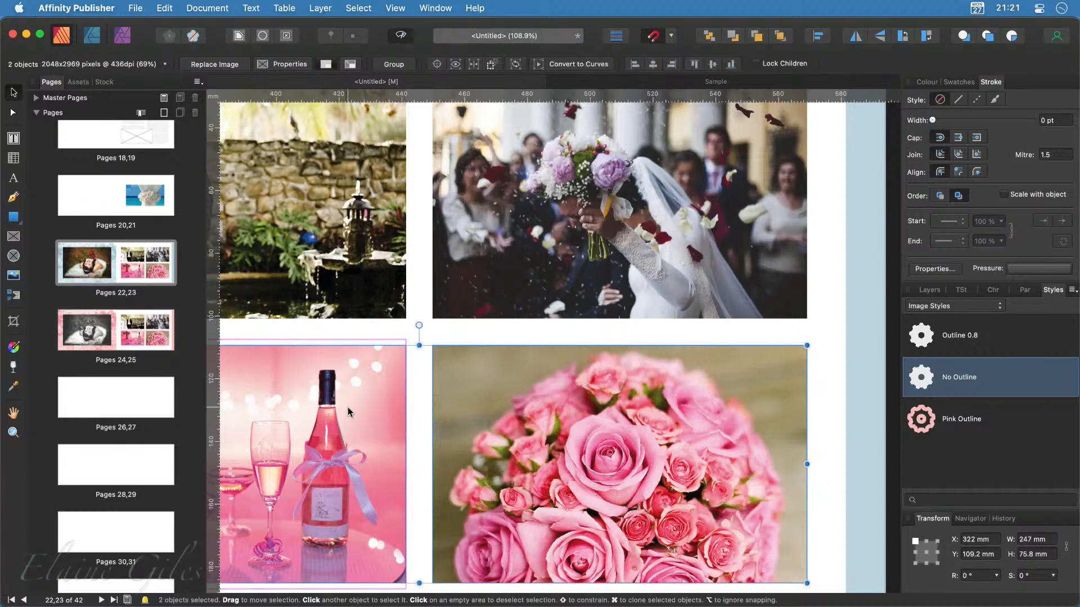
left_click(346, 277, "shift")
left_click(503, 276, "shift")
scroll(751, 449, "up", 3)
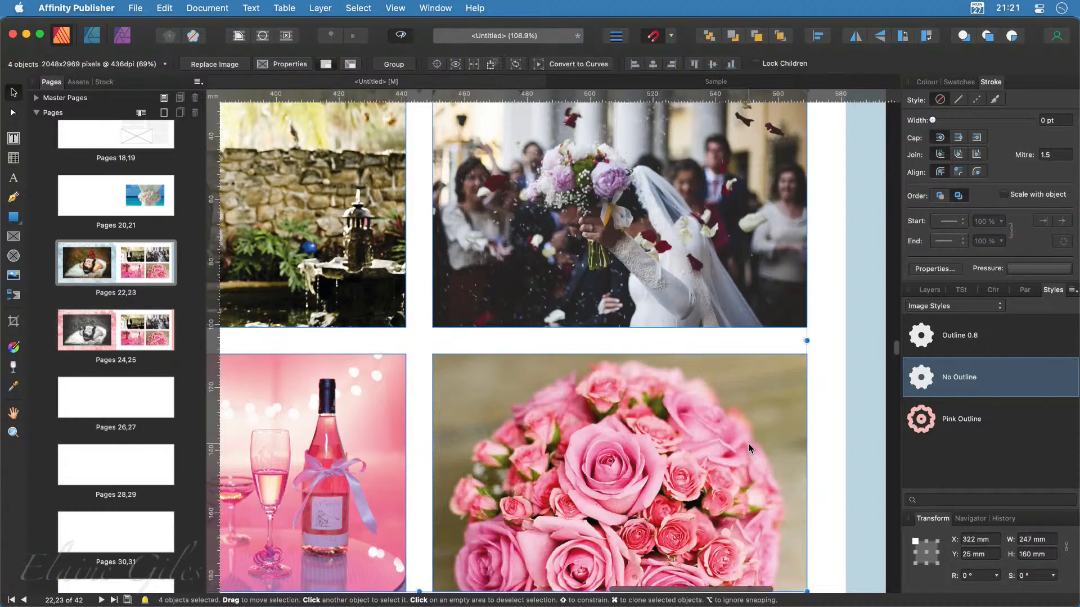
left_click(959, 419)
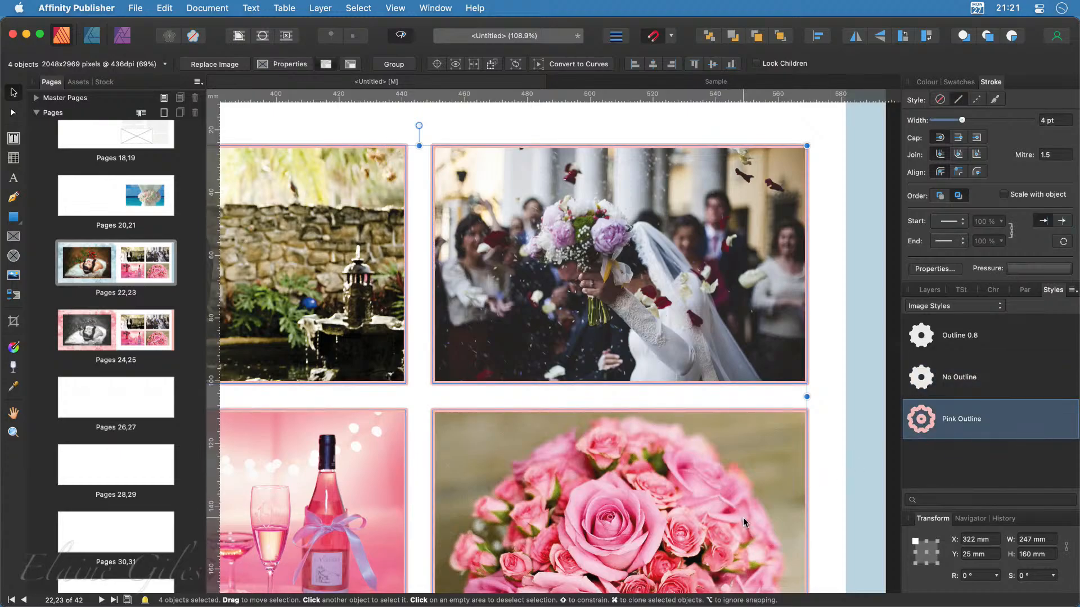
Step: Recolour the stroke of the four selected frames on page 23 with the recently used light blue swatch
scroll(743, 522, "down", 5)
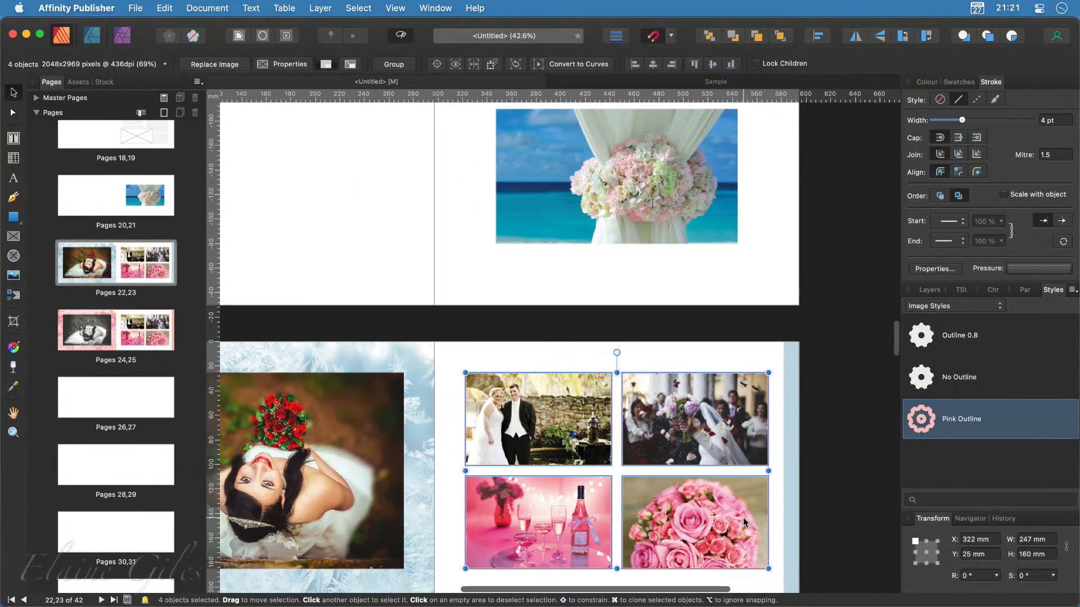
scroll(566, 495, "down", 2)
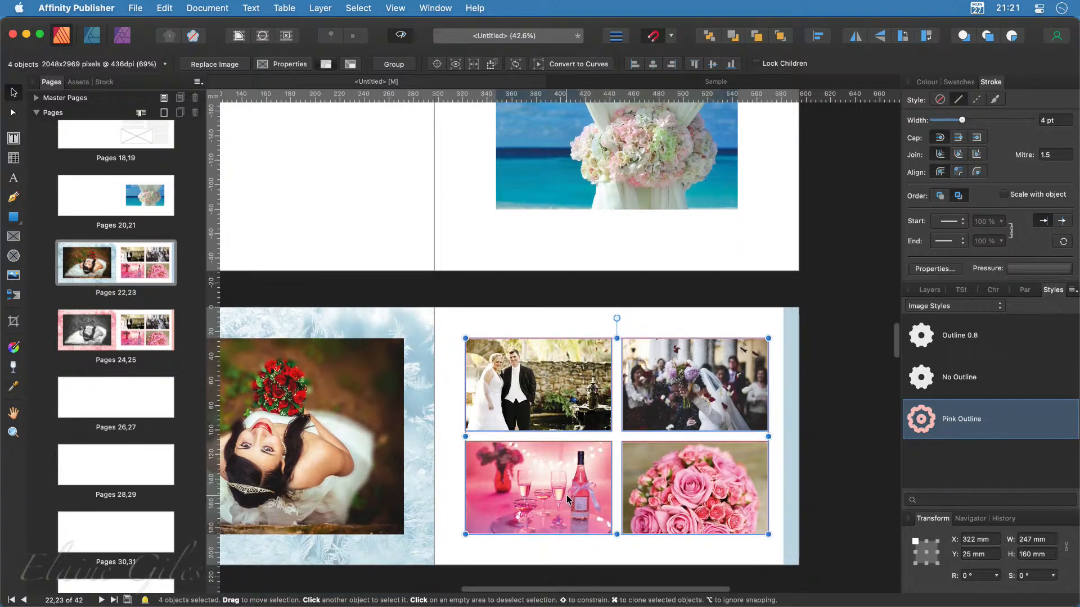
scroll(565, 495, "down", 1)
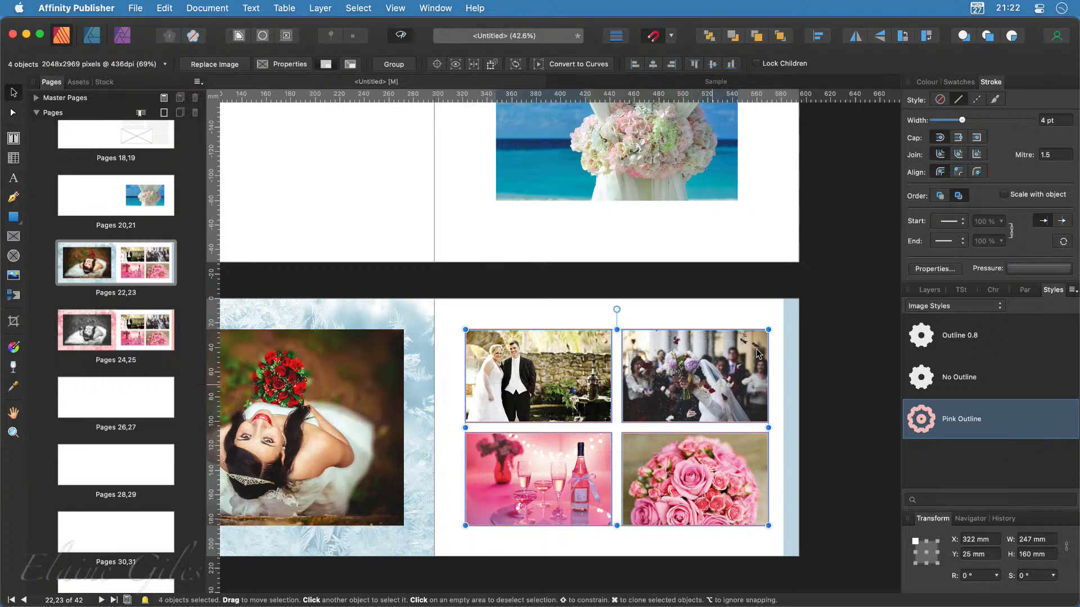
left_click(926, 82)
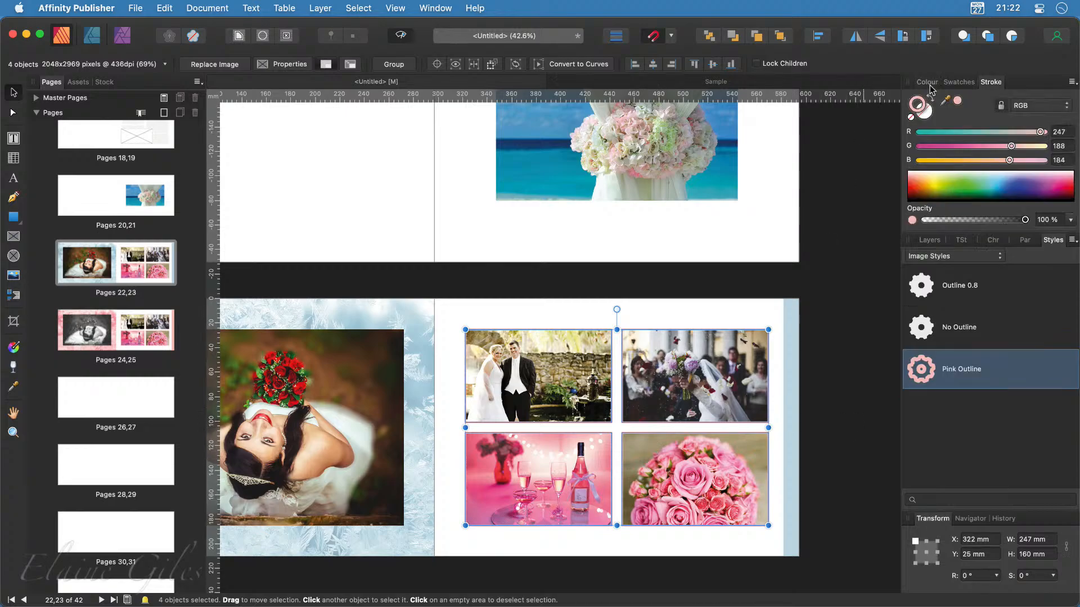
left_click(958, 83)
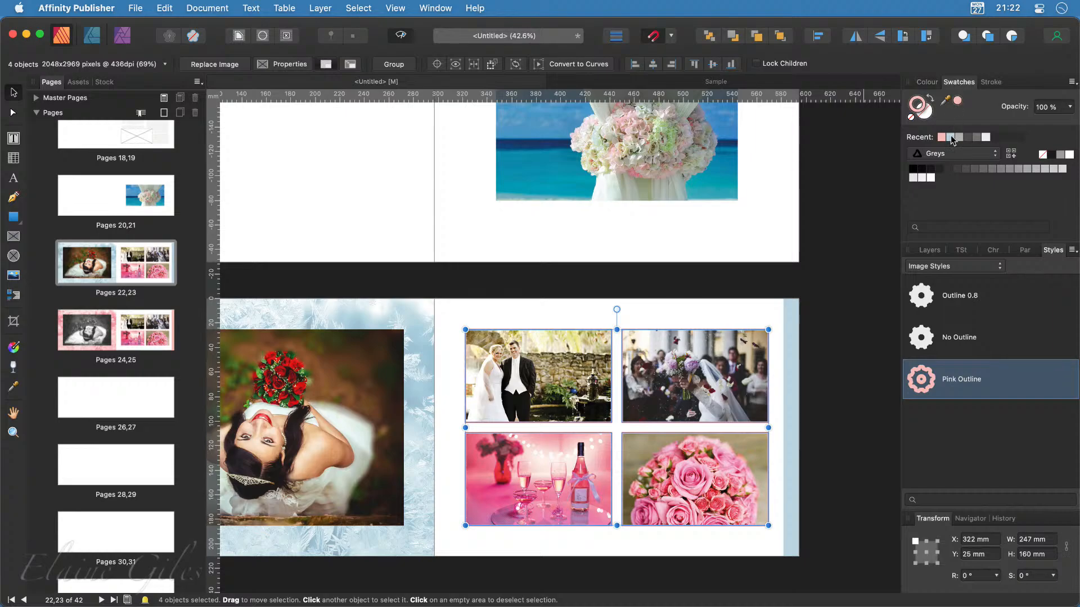
scroll(675, 439, "up", 5)
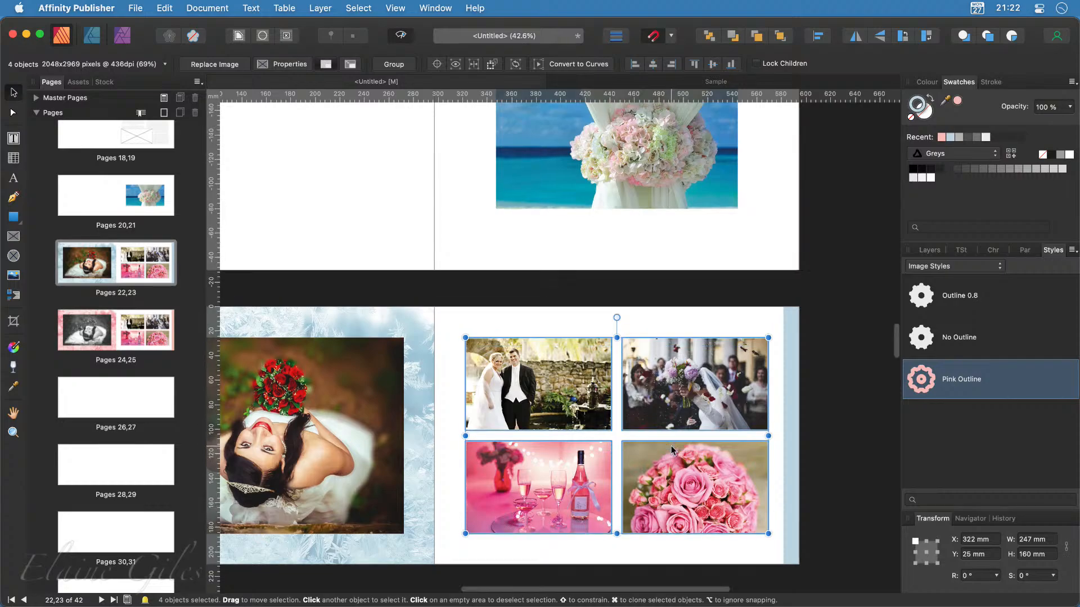
scroll(673, 448, "down", 5)
scroll(675, 474, "up", 6)
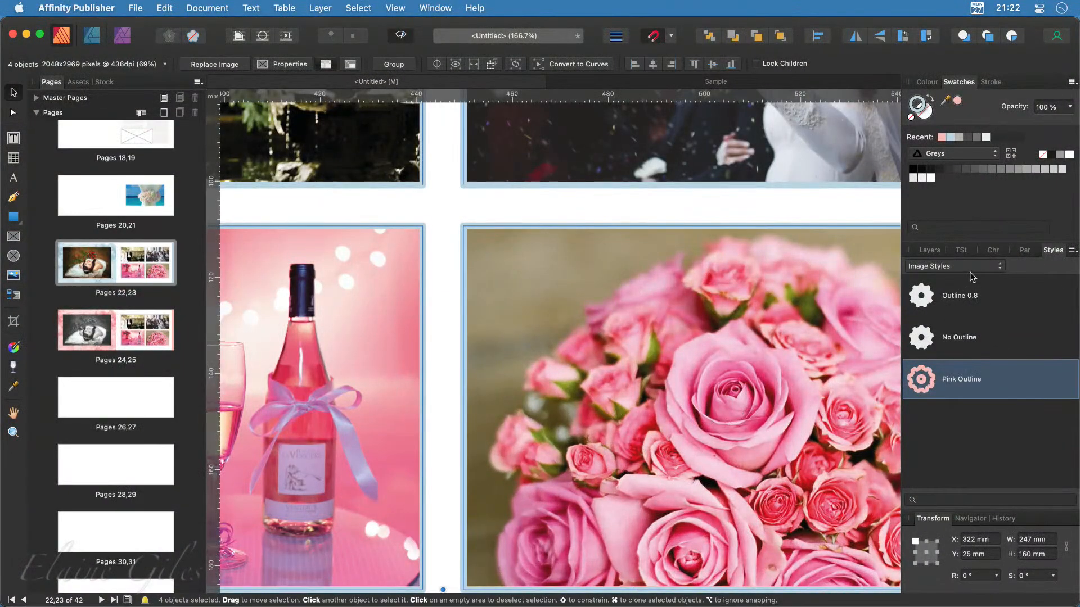
Step: Save the blue frame outline as a new style in Image Styles and name it Blue Outline
left_click(1072, 249)
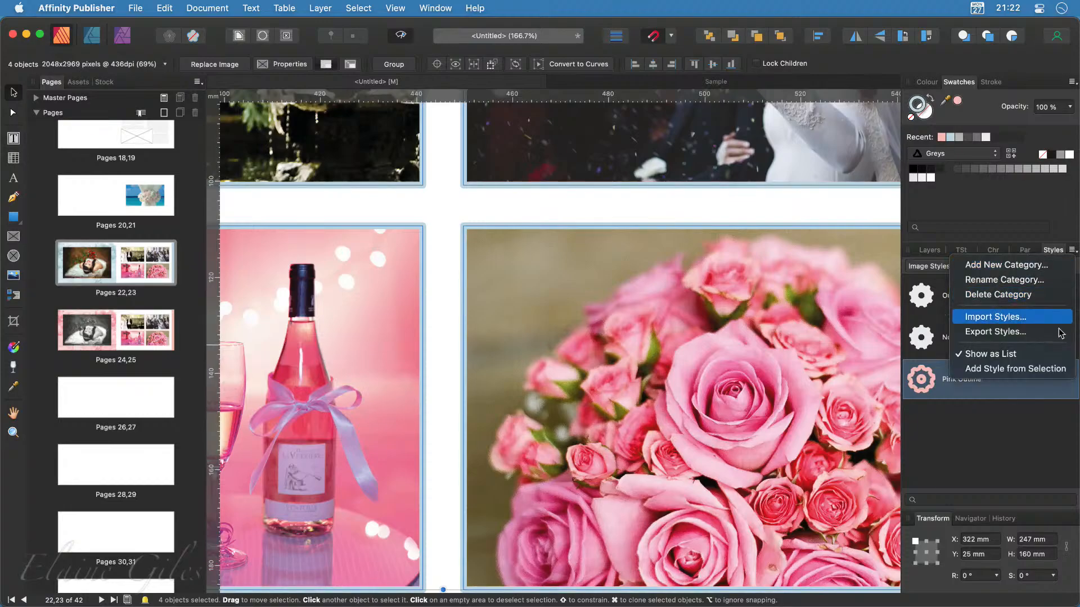
left_click(1048, 369)
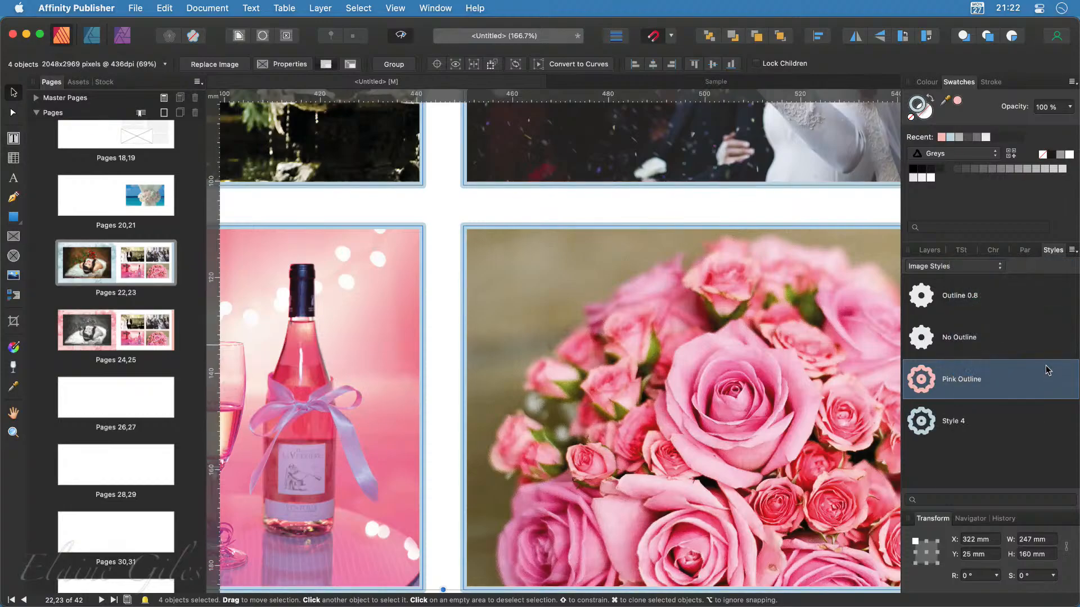
right_click(968, 428)
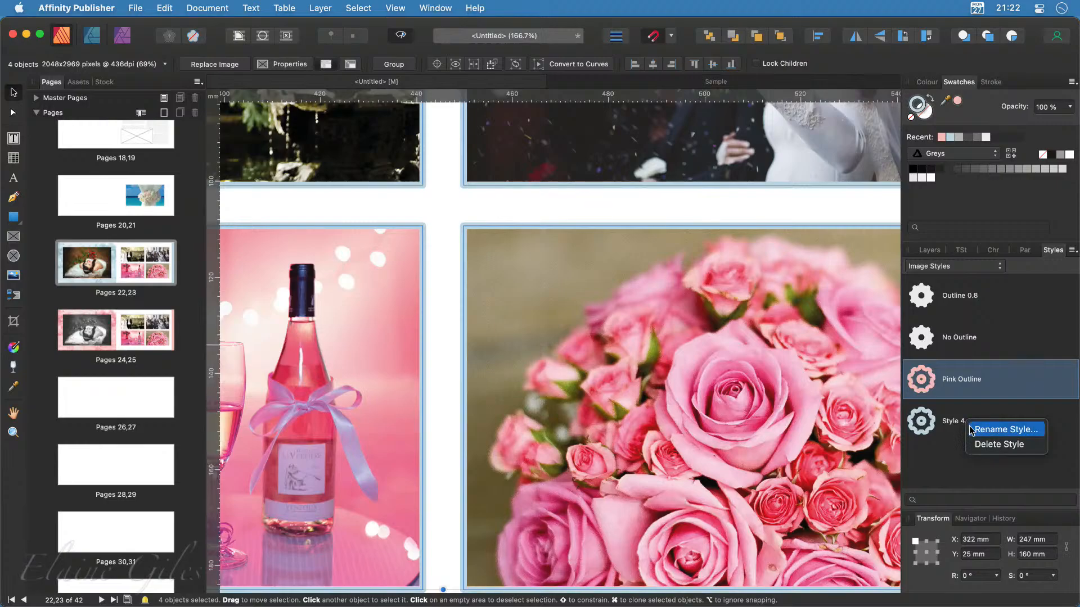
left_click(979, 430)
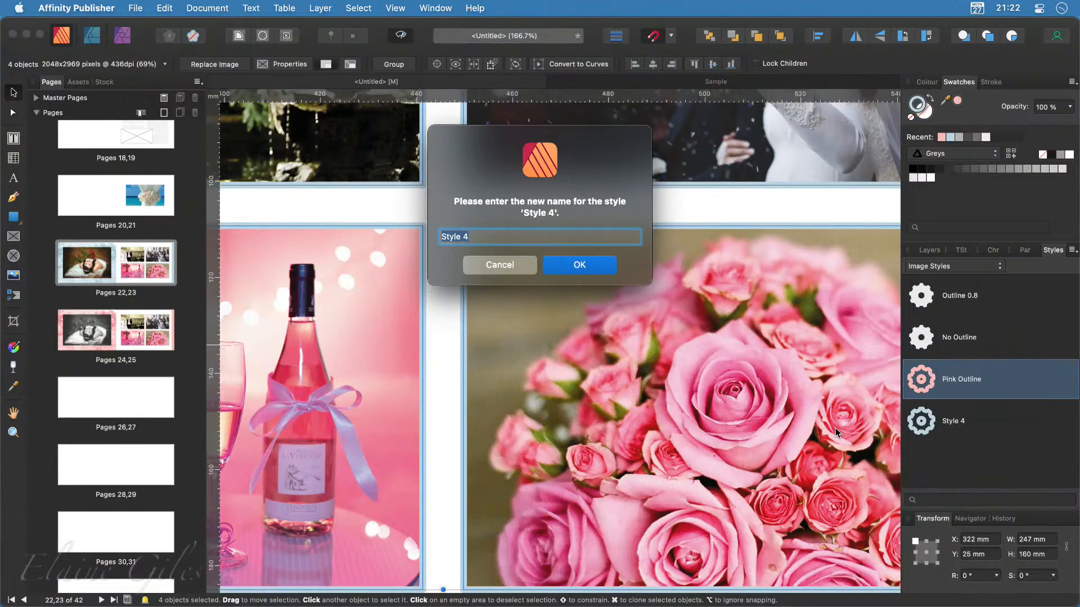
type("Blue Outline")
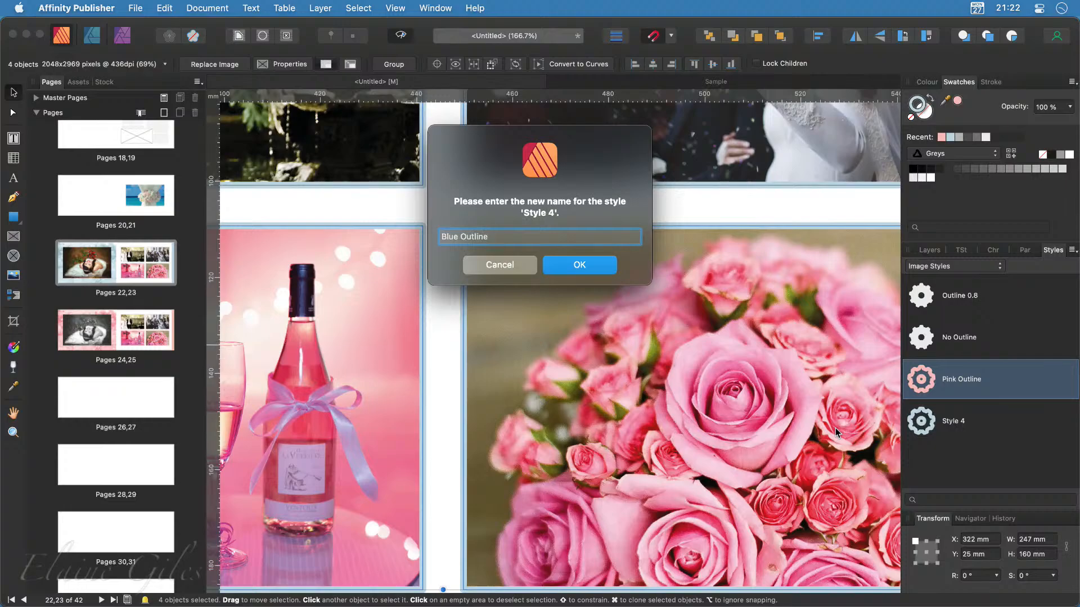
key("Return")
Step: Apply the Pink Outline style to the champagne and rose bouquet frames on page 23, and clear the selection
scroll(578, 485, "down", 6)
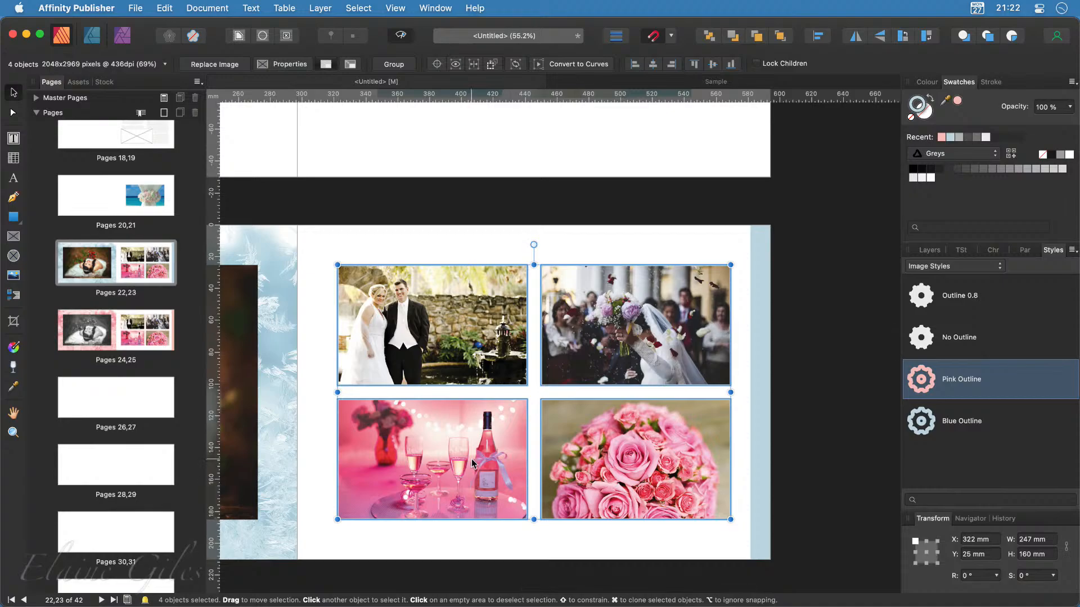
left_click(506, 477)
left_click(630, 485, "shift")
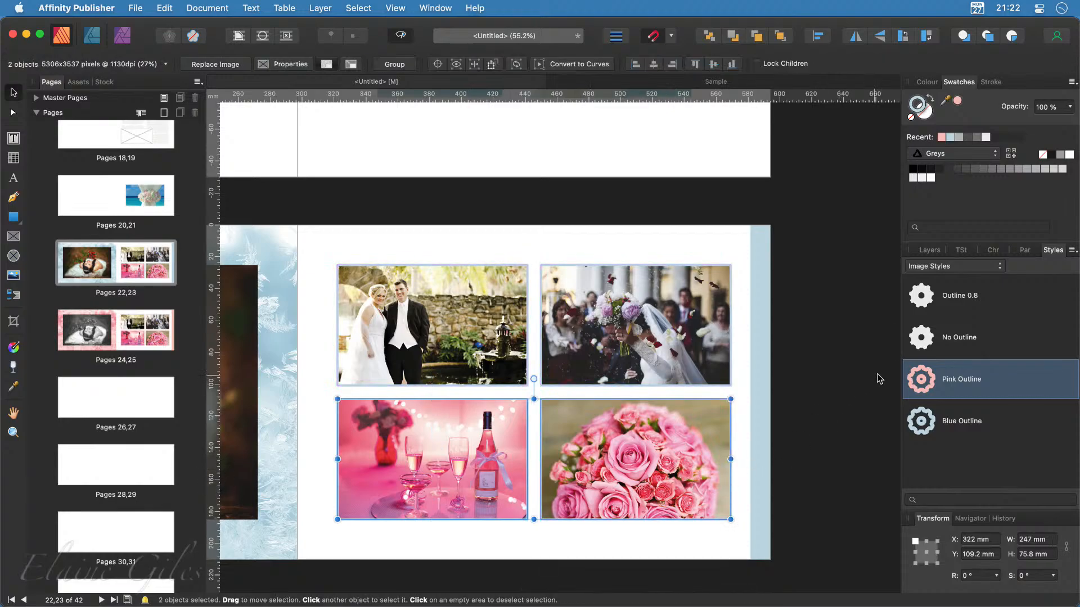
left_click(752, 479)
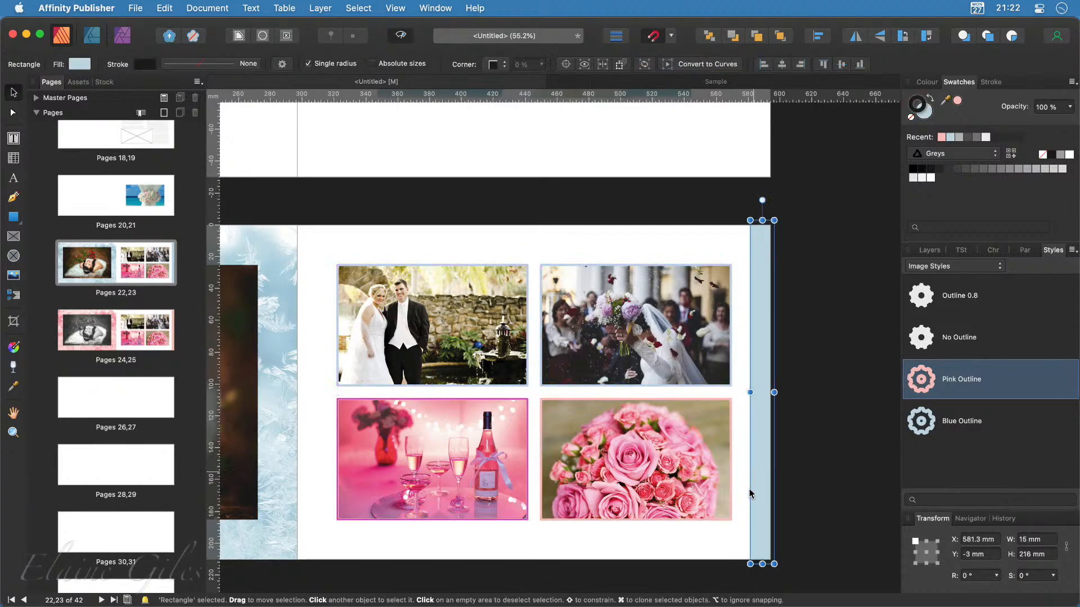
left_click(812, 496)
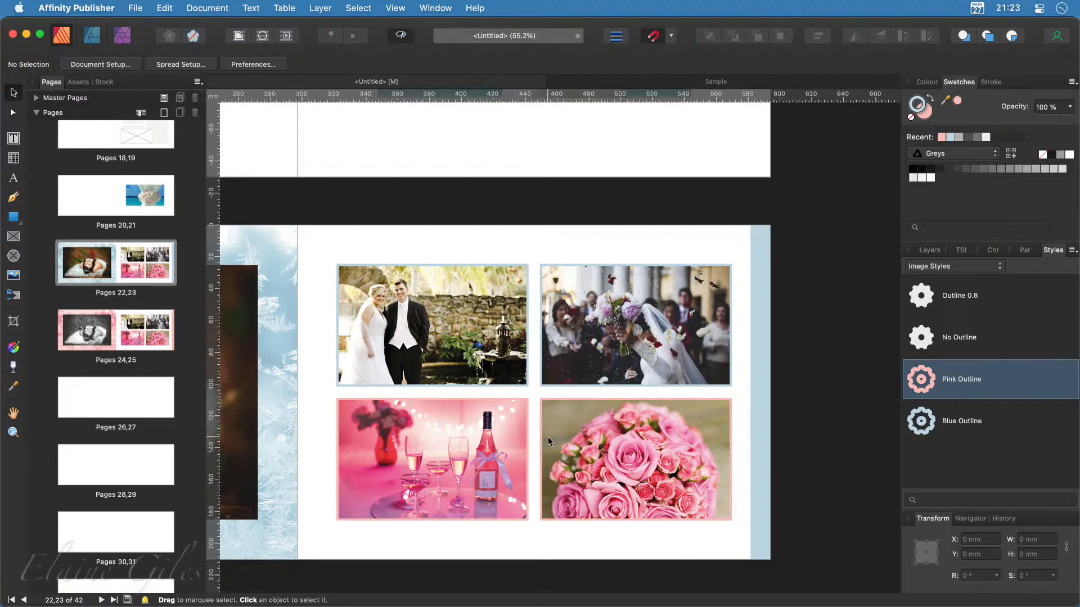
scroll(570, 433, "left", 10)
scroll(570, 433, "down", 3)
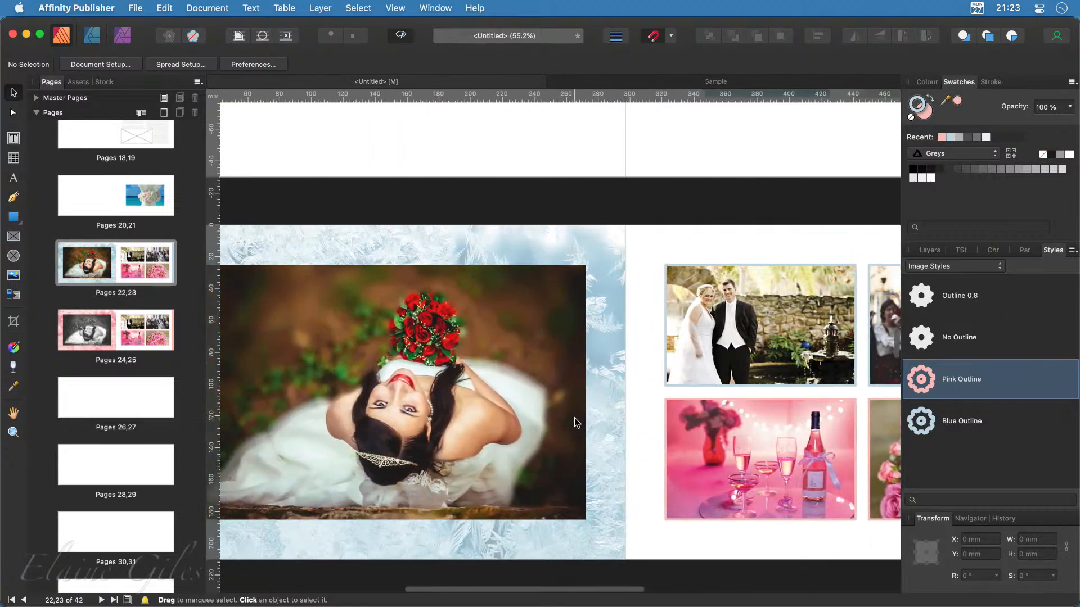
Step: With pages 26–27 in view, switch the stock image source to Pexels and browse its wedding images
scroll(574, 417, "down", 15)
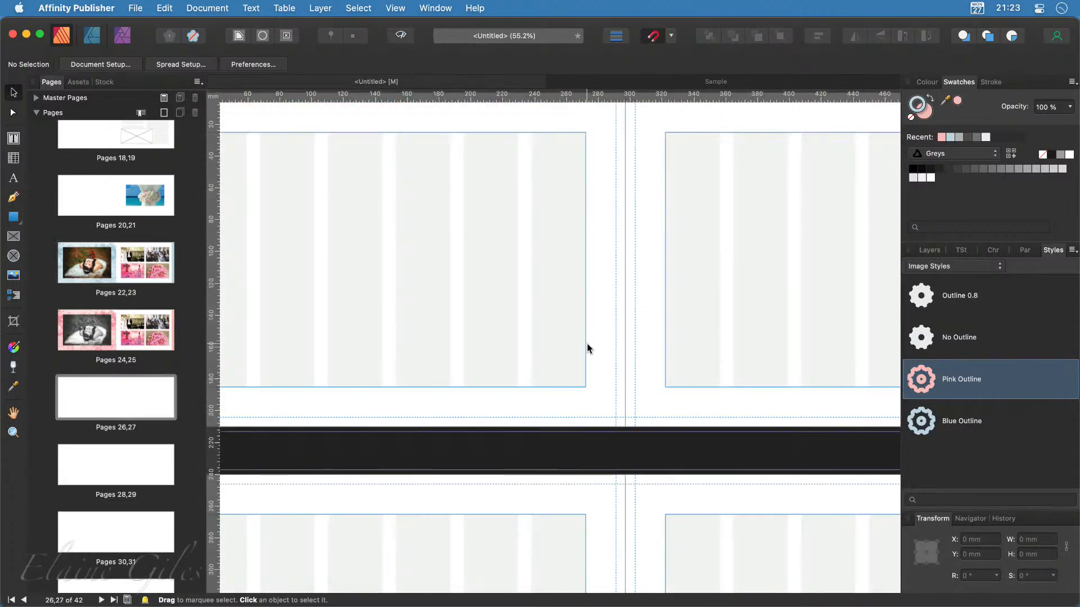
scroll(588, 348, "down", 3)
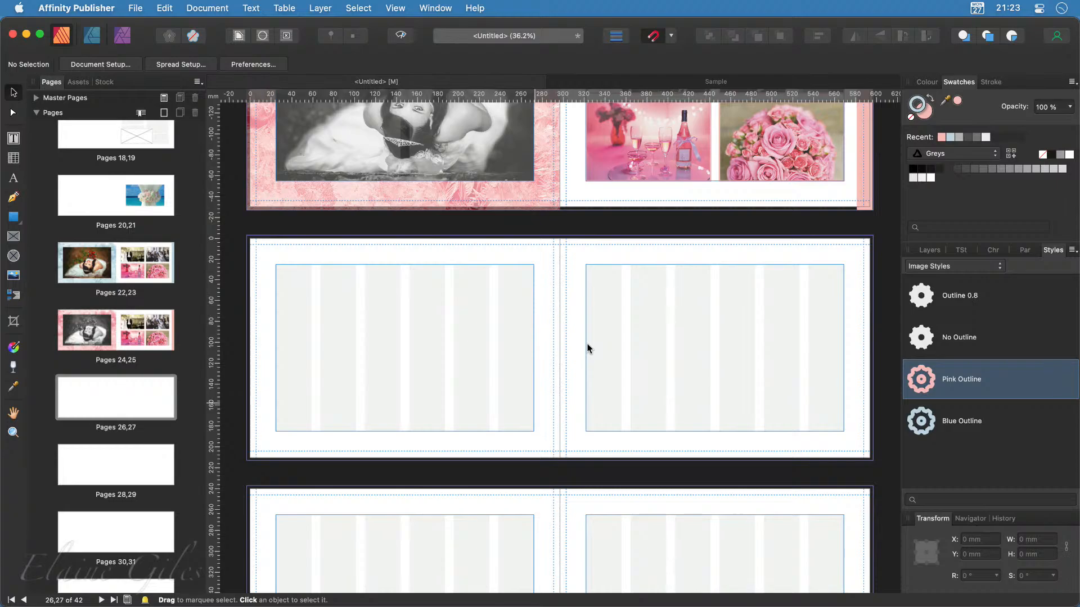
left_click(108, 83)
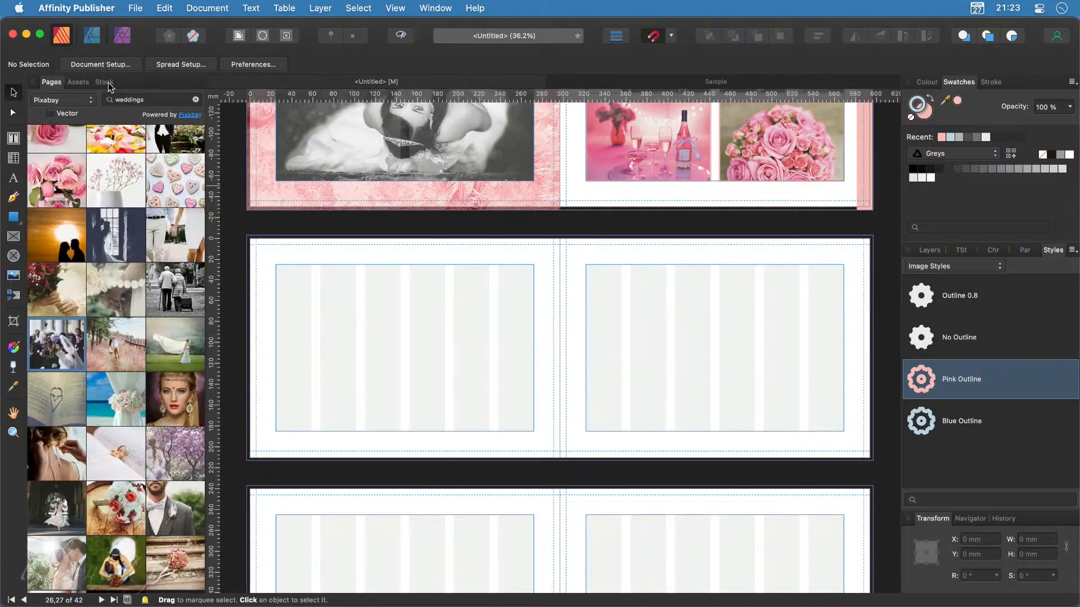
left_click(87, 100)
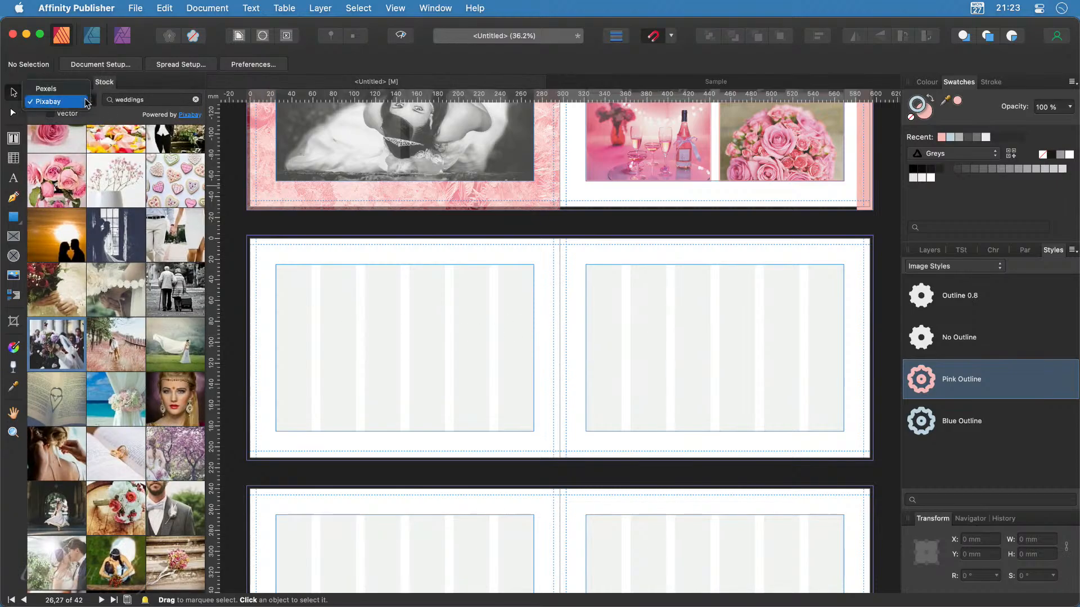
left_click(46, 88)
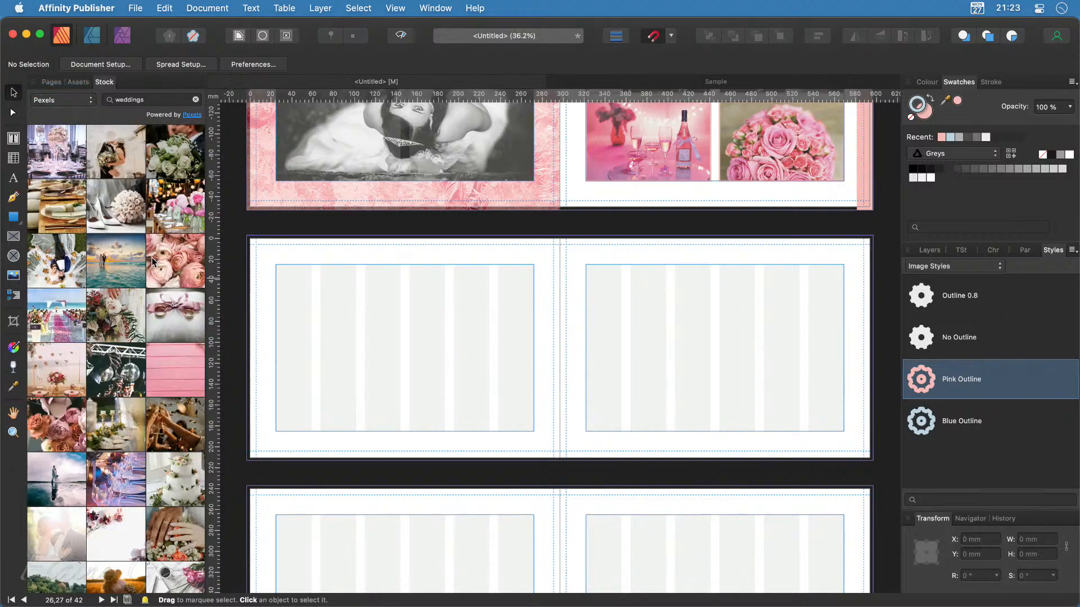
scroll(163, 253, "down", 5)
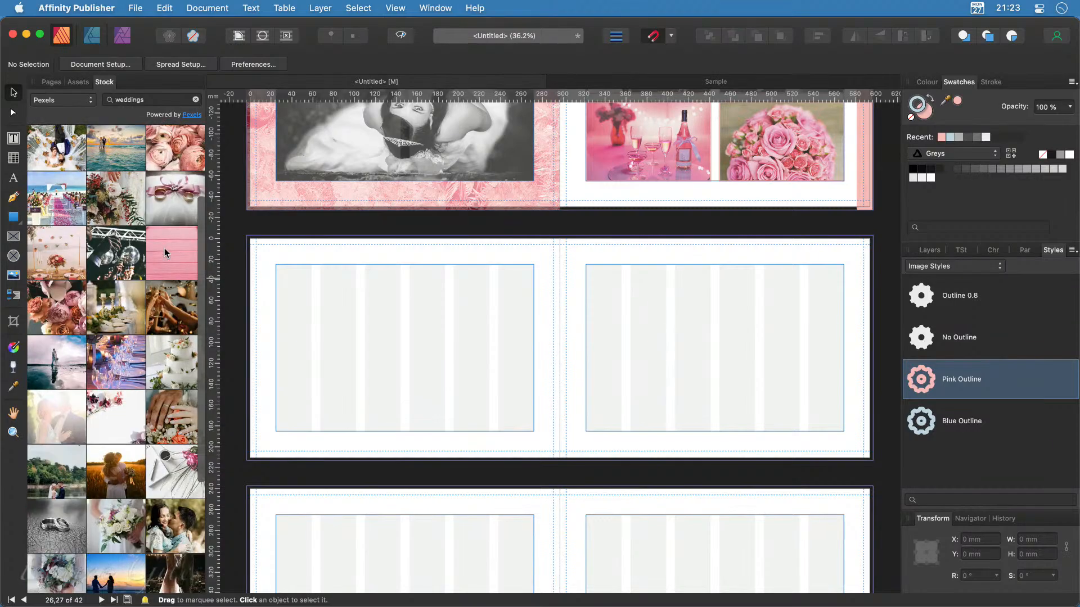
scroll(164, 250, "up", 5)
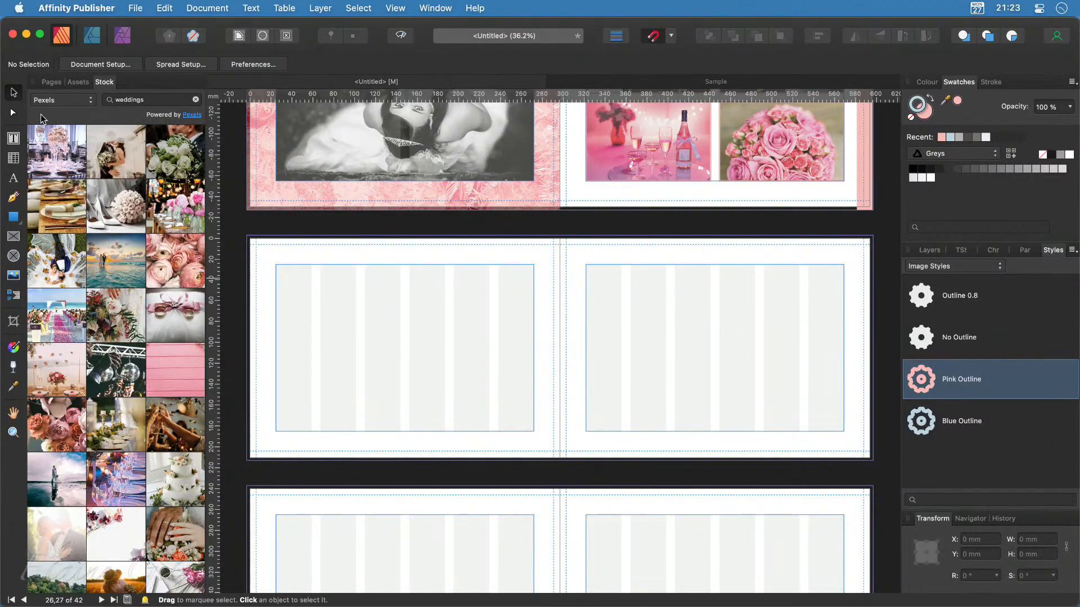
left_click(36, 112)
left_click_drag(32, 111, 127, 124)
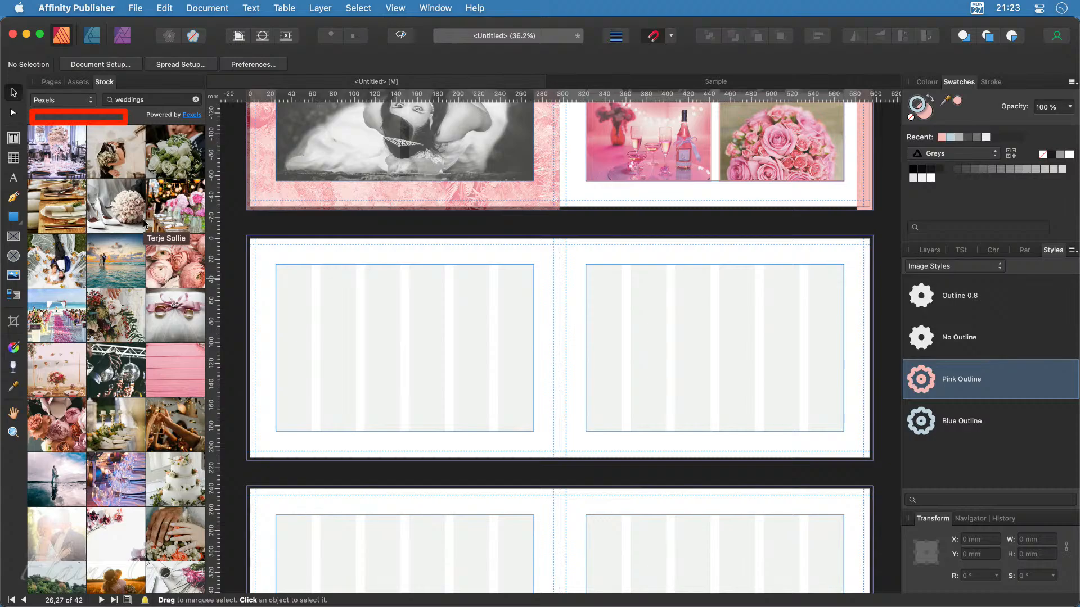
Step: Search Pixabay for "beach" with the results limited to vector images
left_click(84, 100)
left_click(84, 115)
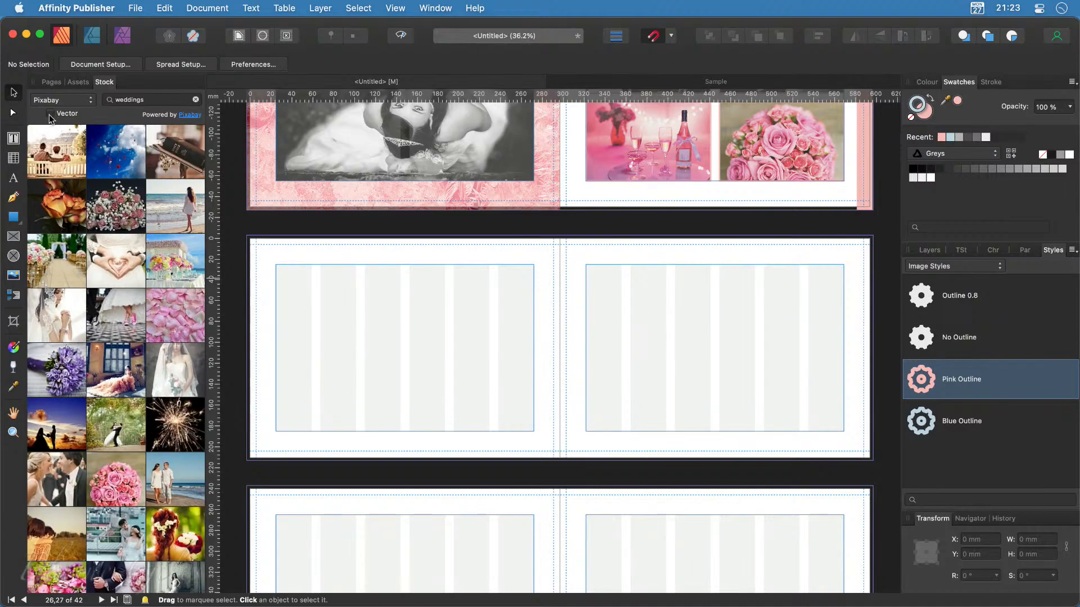
left_click(50, 114)
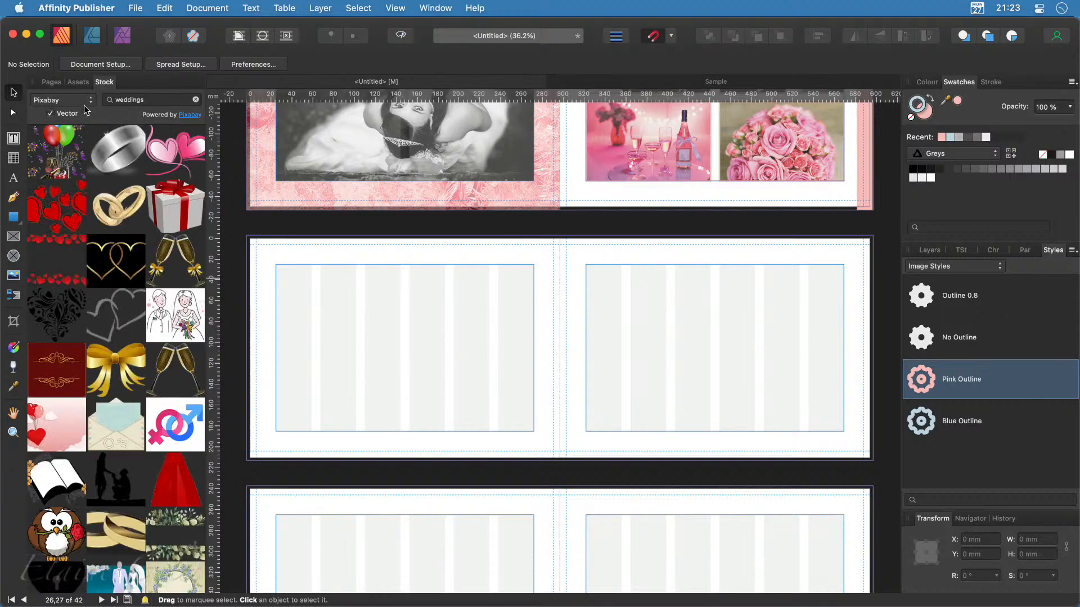
double_click(143, 100)
type("beach")
key("Return")
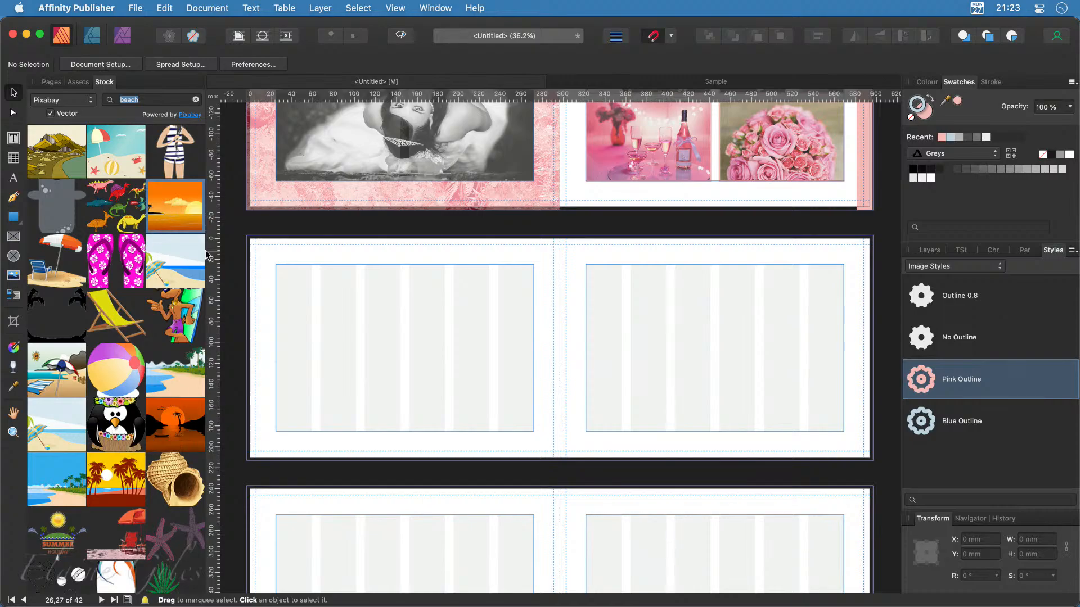
Step: Place the orange beach sunset vector with palm trees on pages 26–27, positioned so that it covers the whole spread
left_click_drag(206, 255, 558, 523)
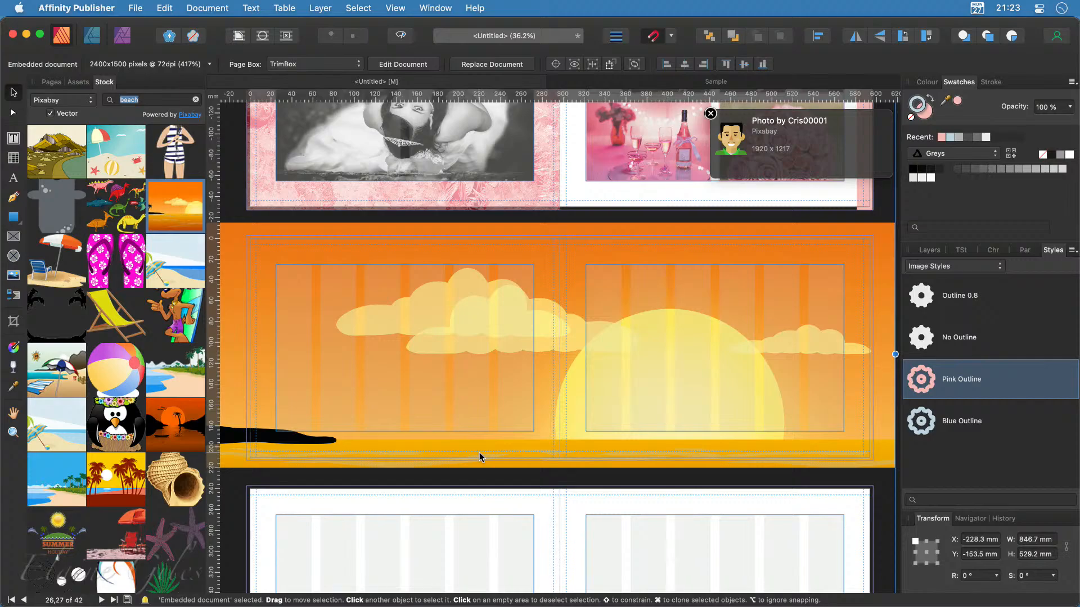
left_click_drag(416, 227, 545, 321)
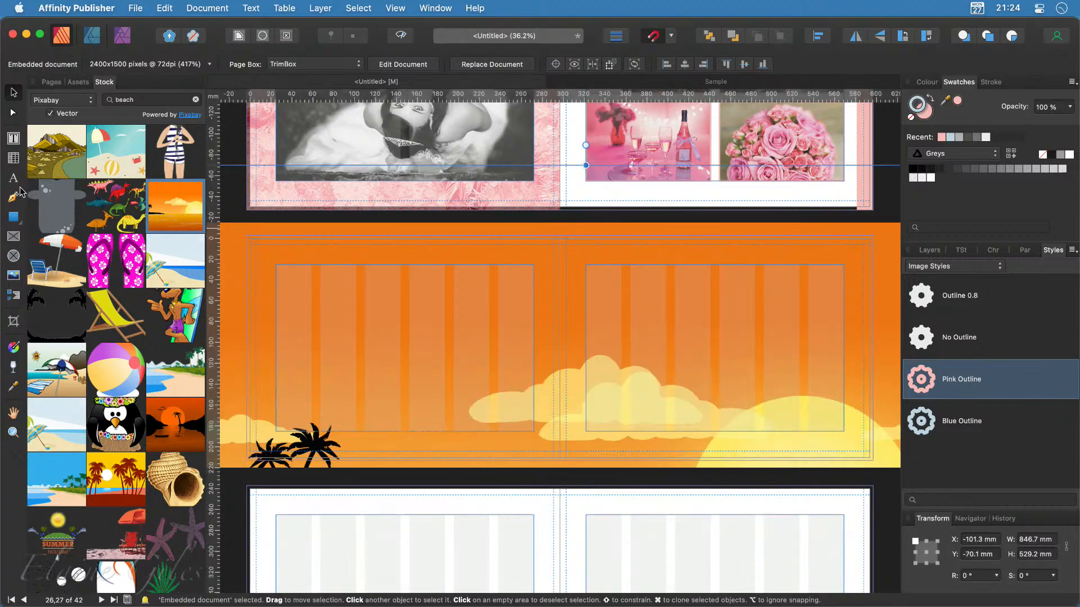
Step: Draw a 600 × 216 mm picture frame across pages 26–27, extending to the bleed edges
left_click(13, 237)
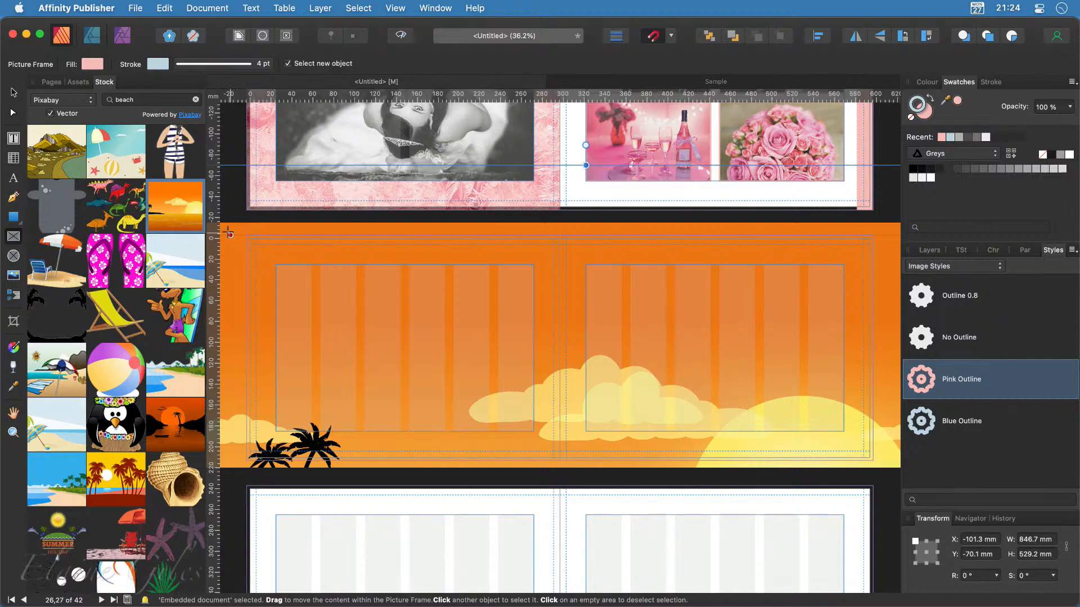
scroll(323, 281, "left", 4)
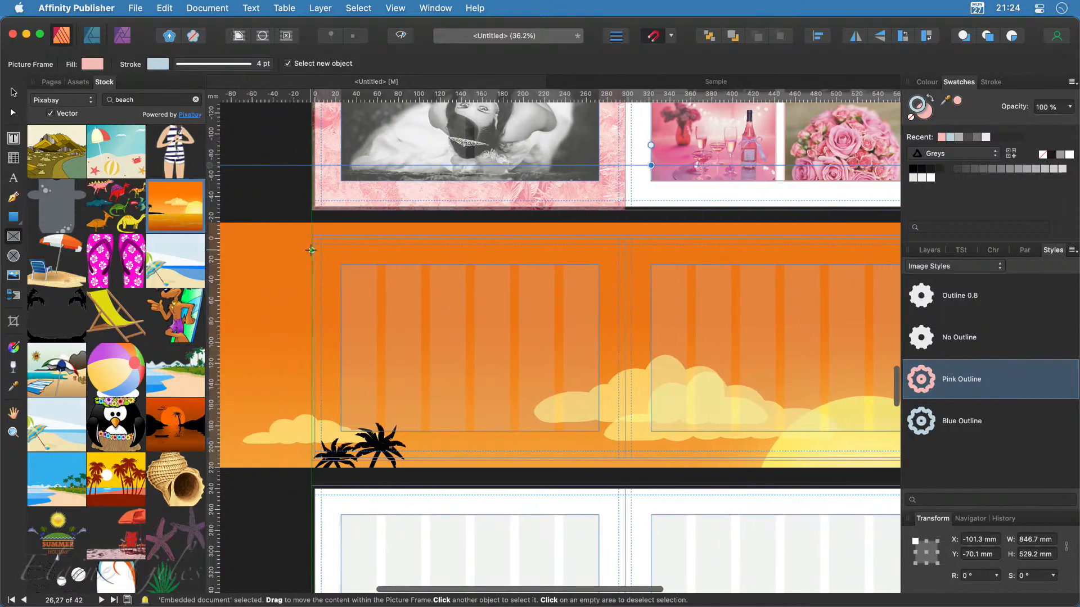
left_click_drag(311, 235, 820, 460)
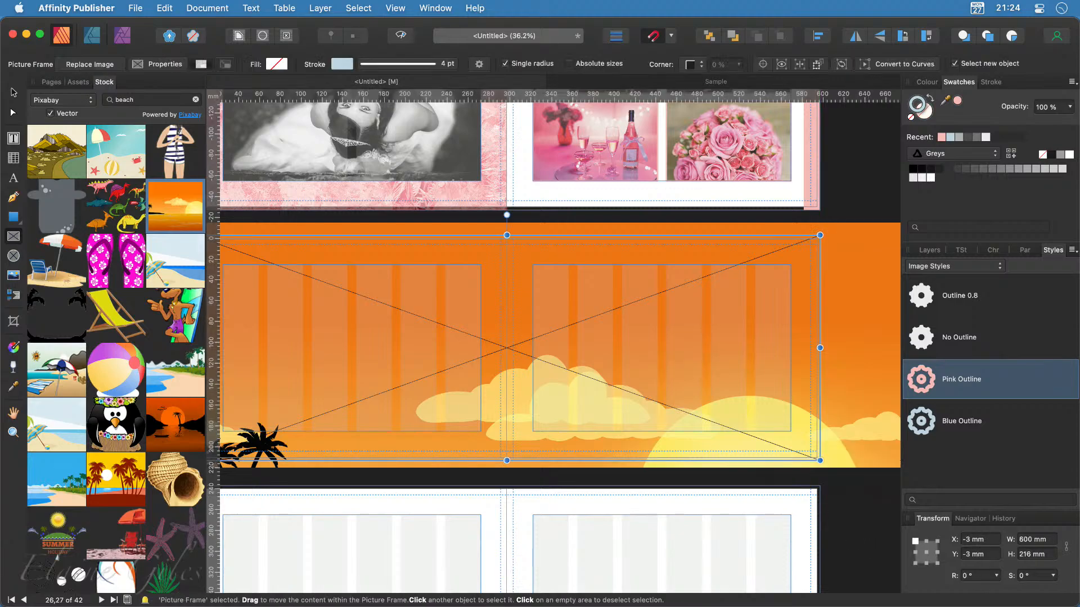
Step: Nest the embedded sunset document inside the new spread-wide picture frame
left_click(13, 91)
left_click(865, 288)
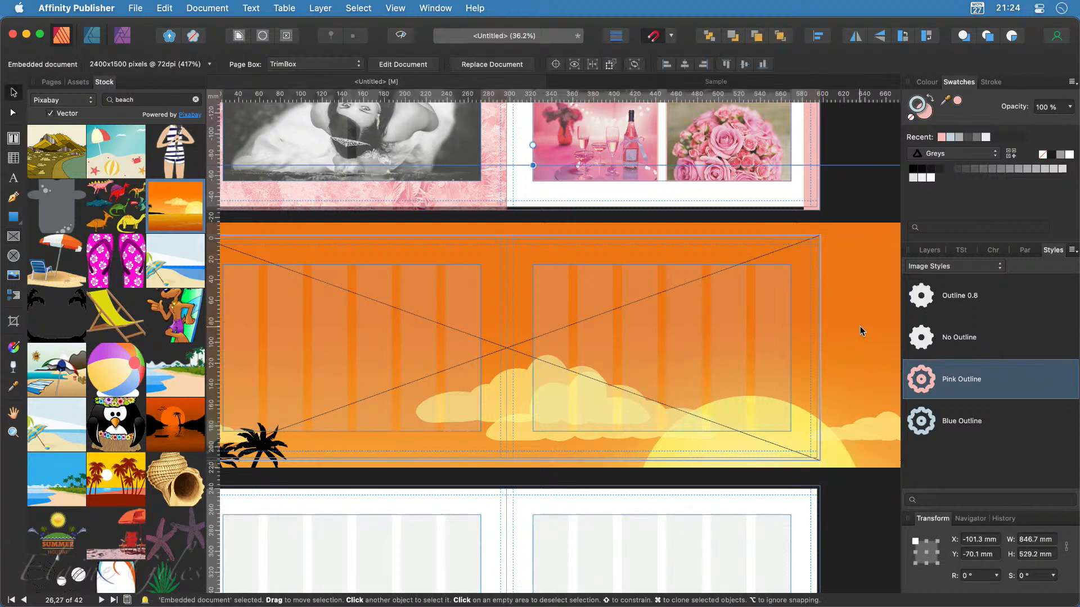
left_click(935, 254)
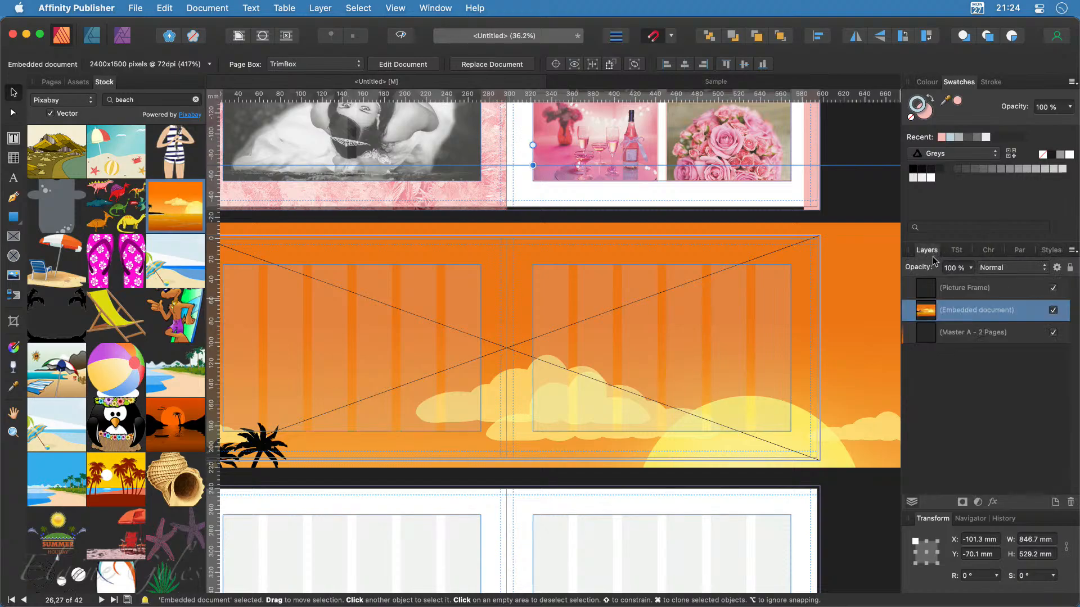
left_click_drag(930, 312, 973, 289)
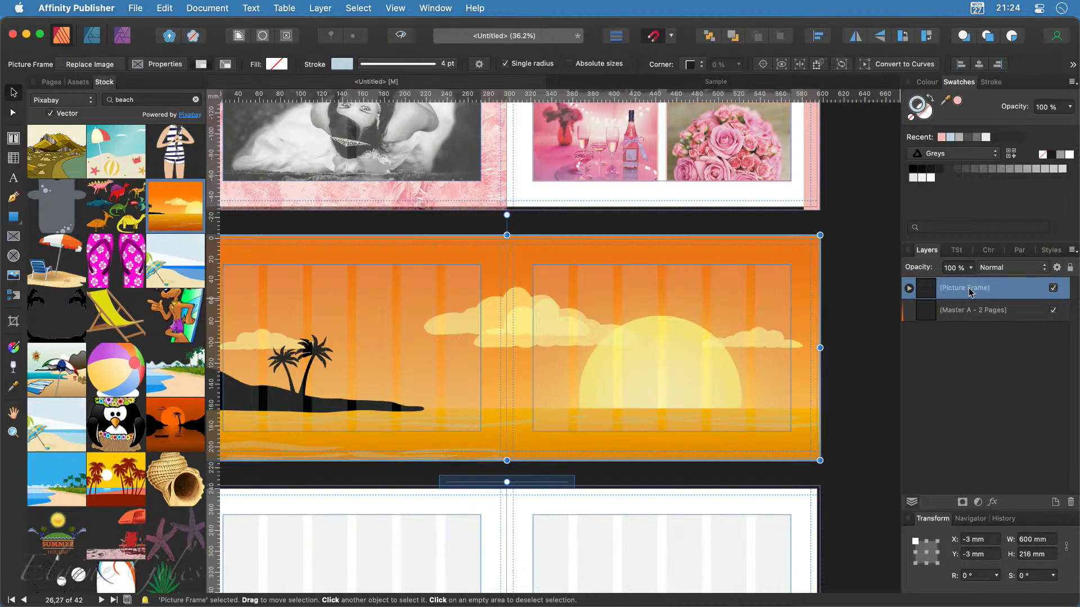
Step: Shift the sunset image within its frame so the palm-tree island sits near the spread's lower edge, and clear the selection
scroll(804, 397, "left", 4)
scroll(807, 397, "right", 2)
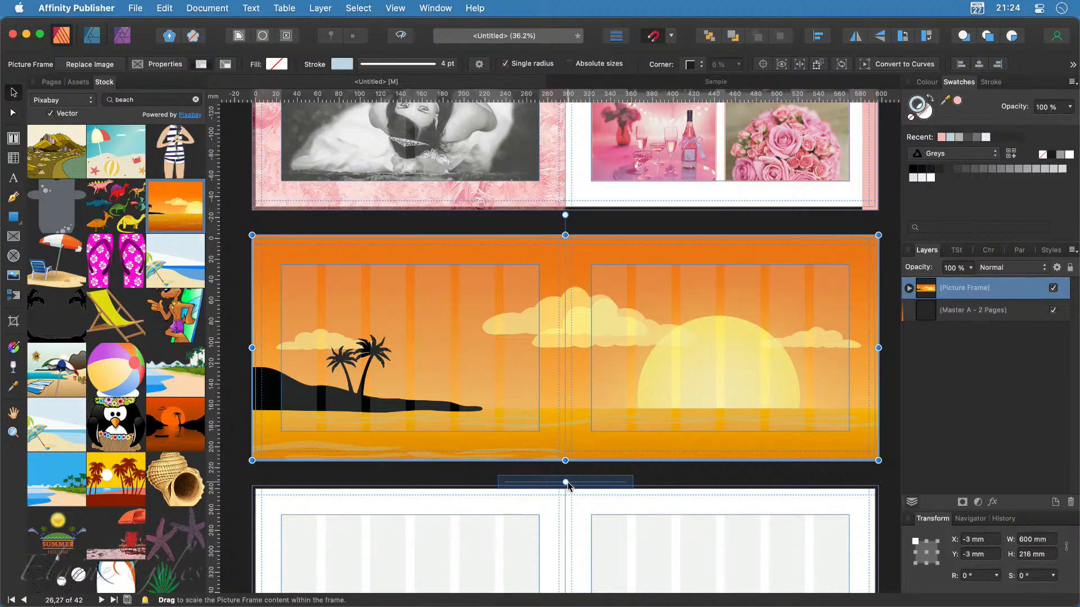
left_click_drag(567, 483, 566, 485)
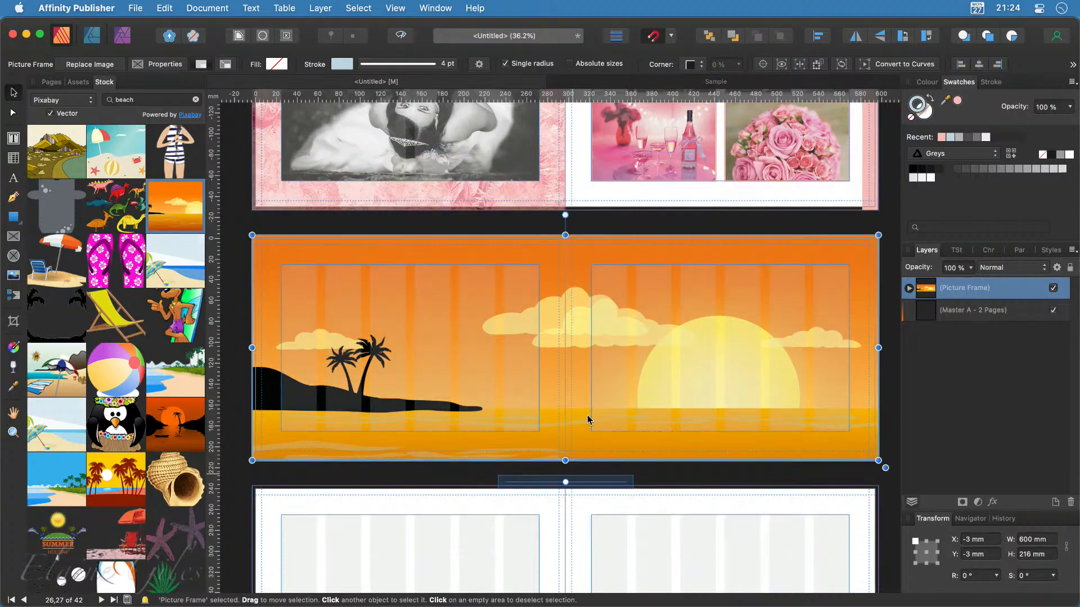
left_click_drag(567, 352, 565, 284)
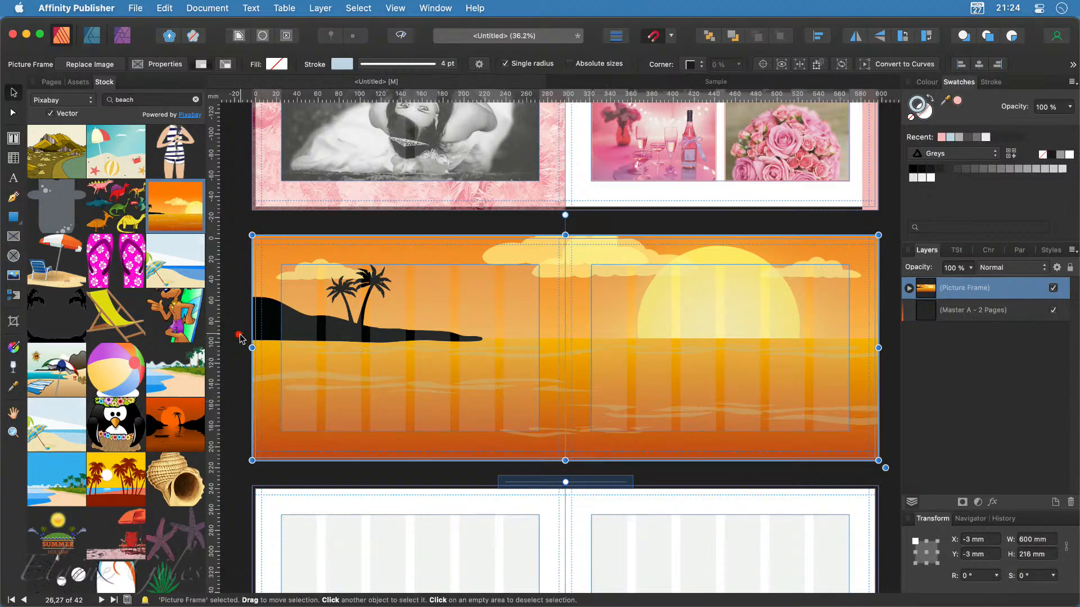
left_click_drag(253, 334, 882, 464)
left_click_drag(564, 348, 569, 457)
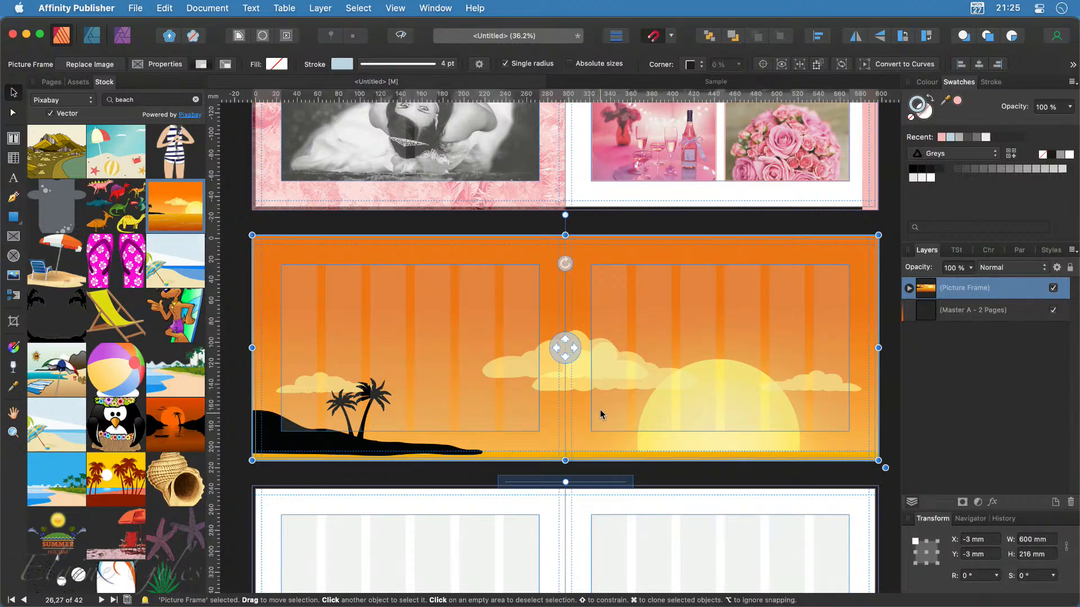
left_click(502, 231)
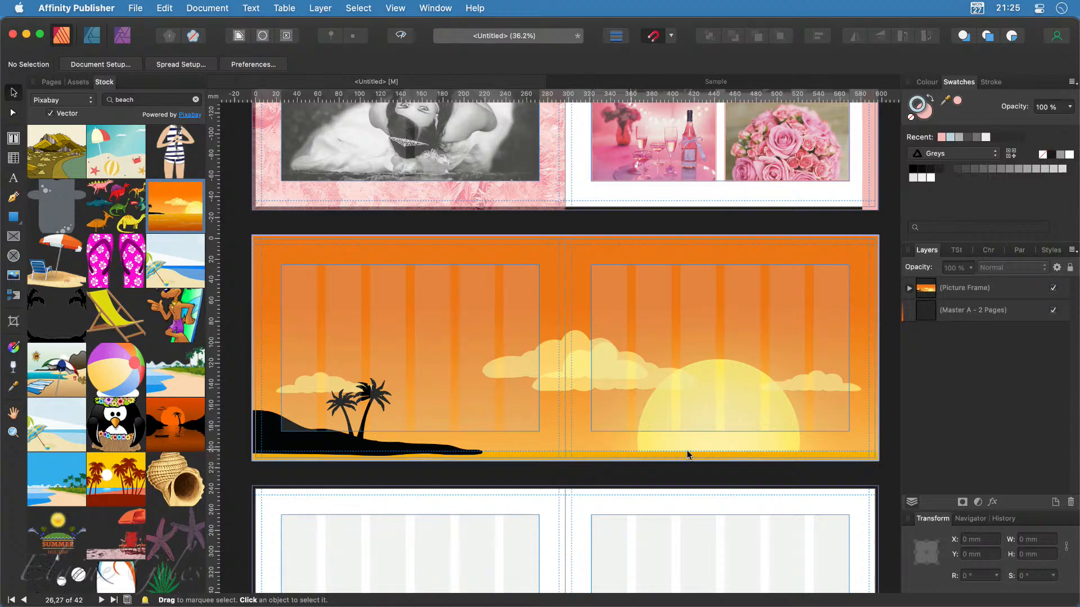
Step: Toggle the sunset picture frame's visibility off and on, and lock its layer
left_click(1053, 289)
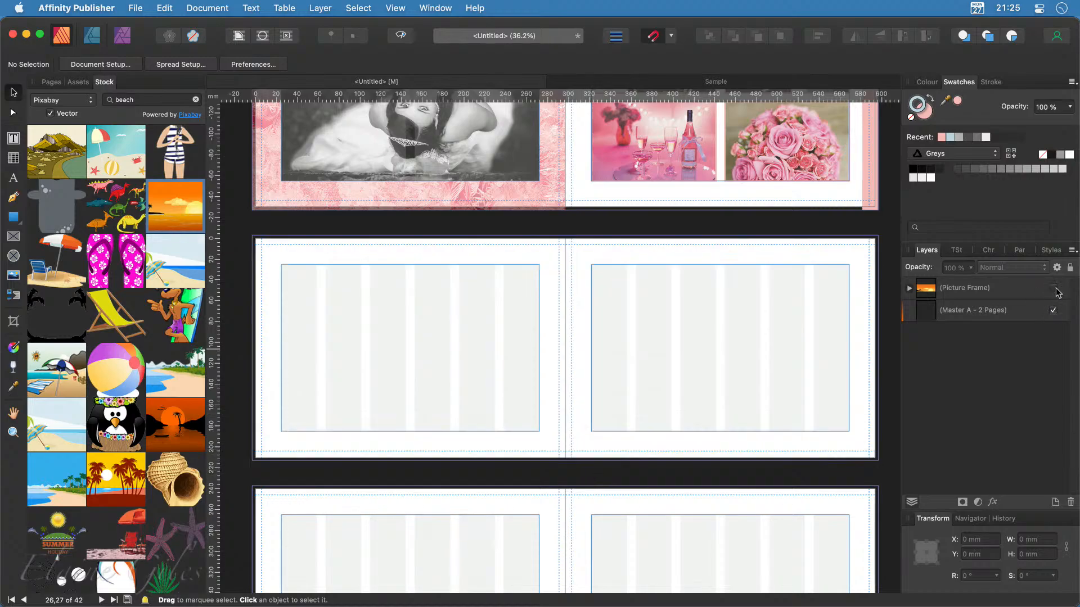
left_click(1053, 288)
left_click(1019, 295)
left_click(1069, 267)
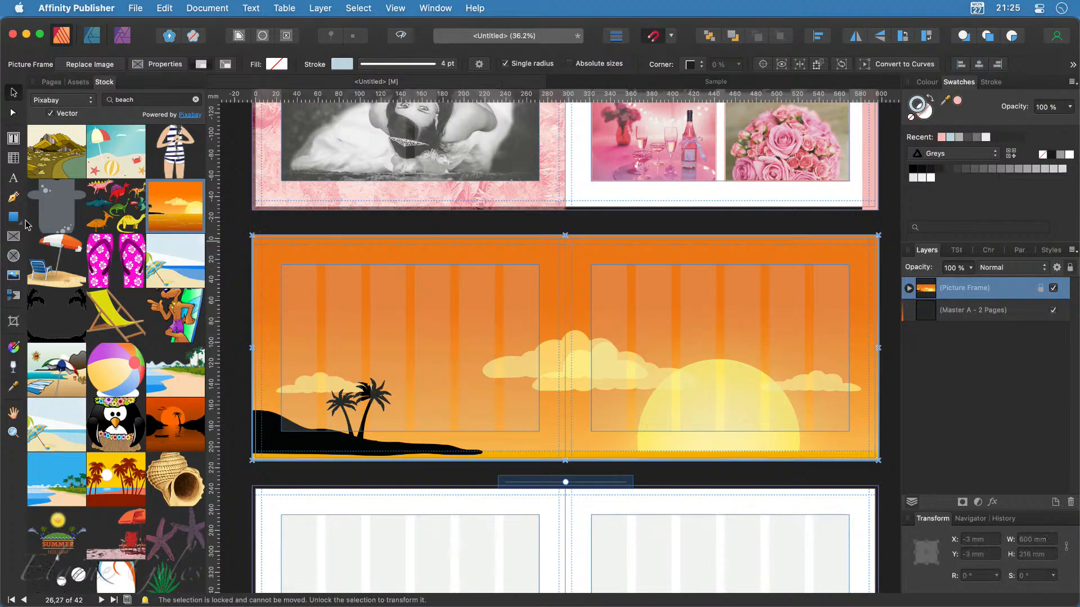
Step: Draw three picture frames over the sunset: two staggered on page 26, the first about 128 × 66 mm, and one about 149 × 101 mm on page 27
left_click(13, 236)
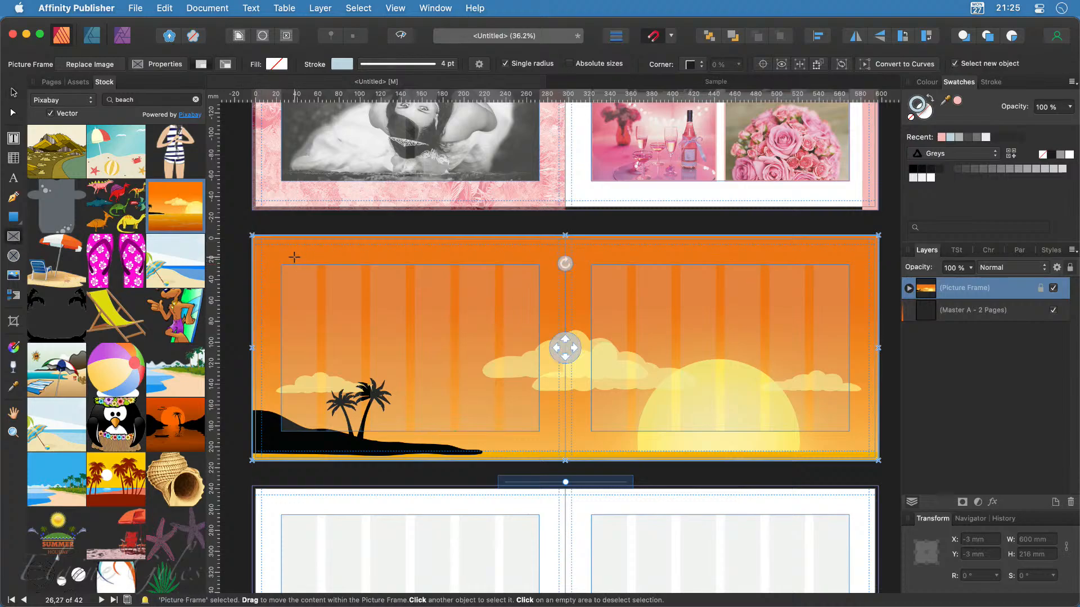
mouse_move(294, 257)
left_mouse_down()
mouse_move(338, 309)
mouse_move(448, 307)
mouse_move(429, 326)
left_mouse_up()
left_click_drag(427, 362, 552, 438)
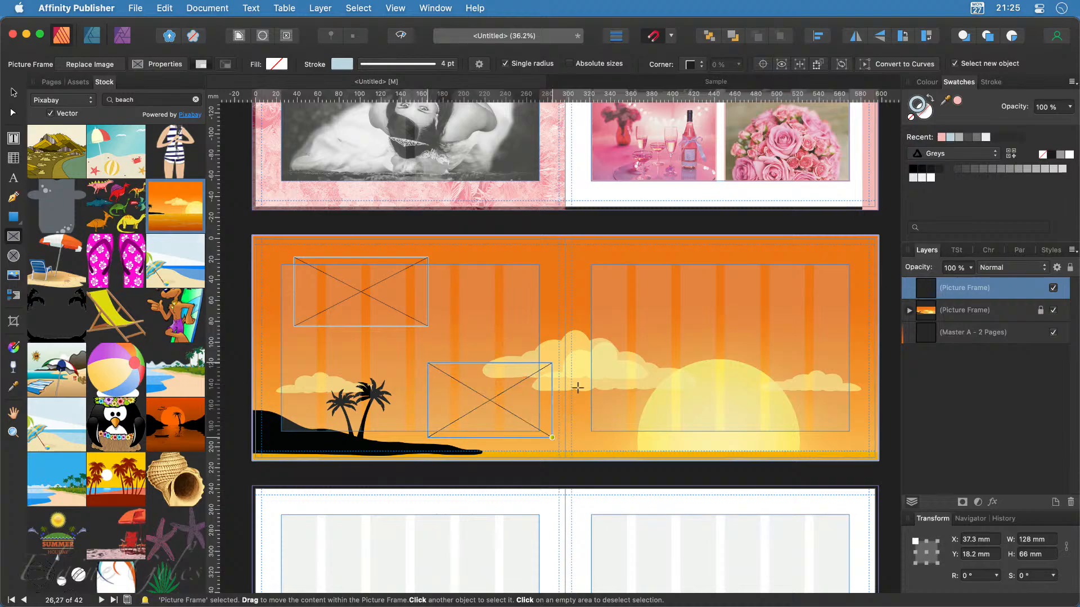
left_click_drag(583, 257, 739, 363)
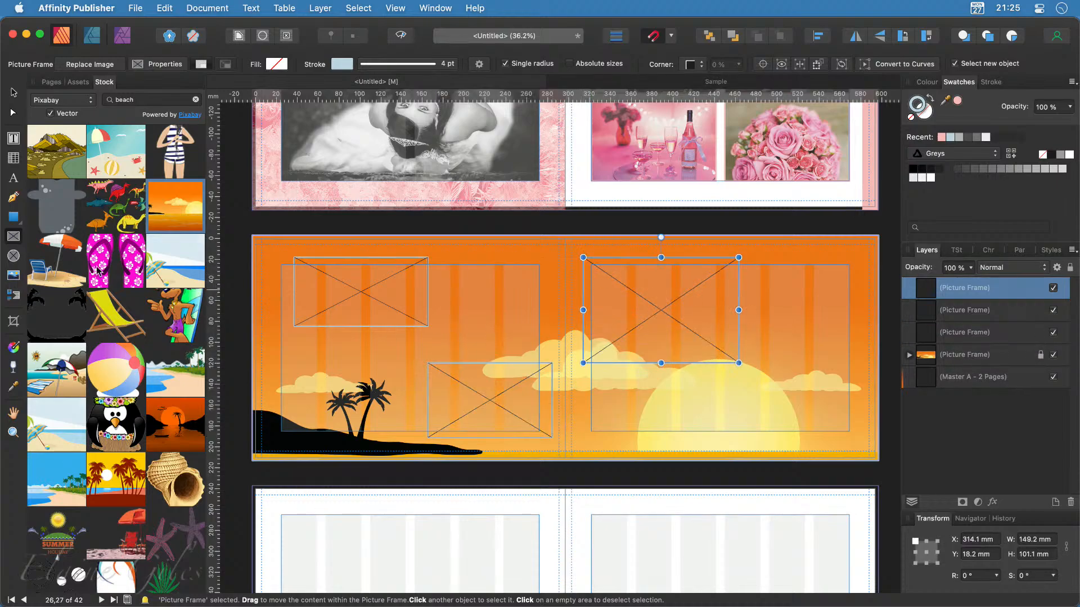
Step: Draw an ellipse about 149 × 92 mm near page 27's lower outer corner and remove its fill
left_click(16, 219)
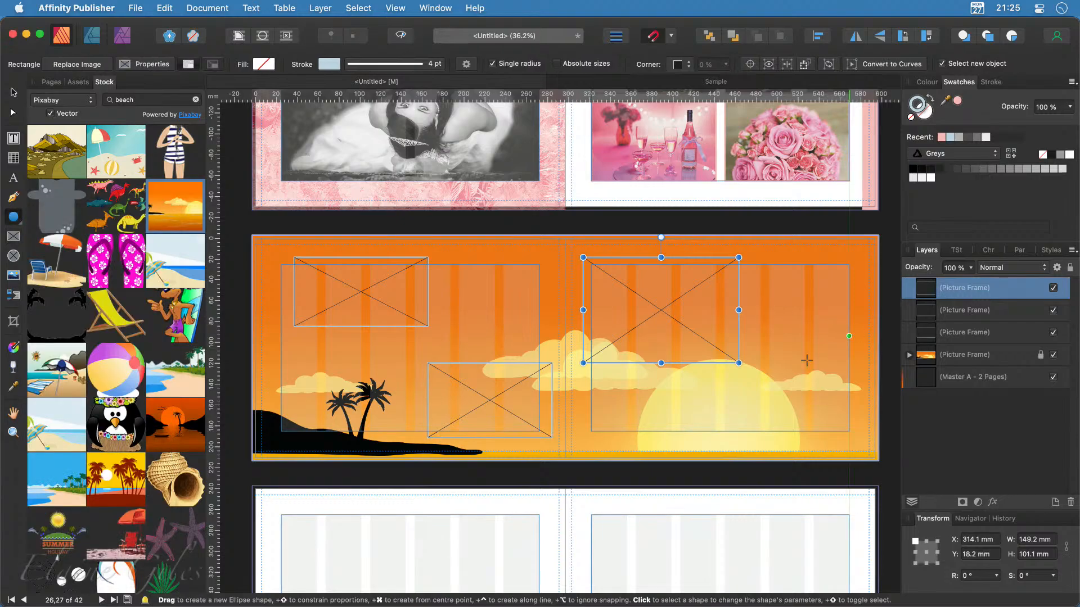
left_click_drag(849, 336, 694, 428)
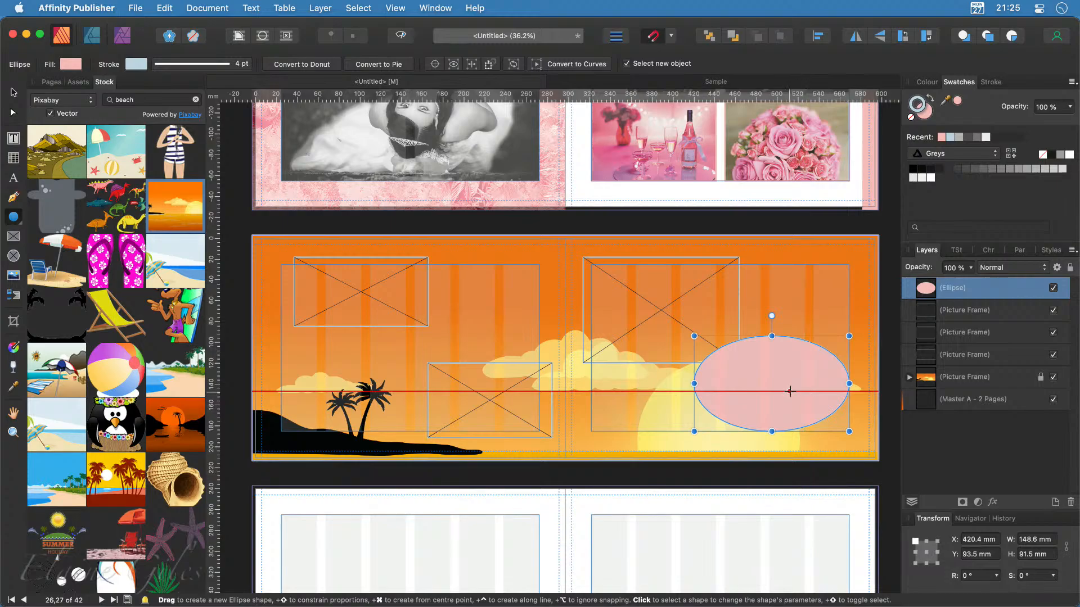
left_click(922, 118)
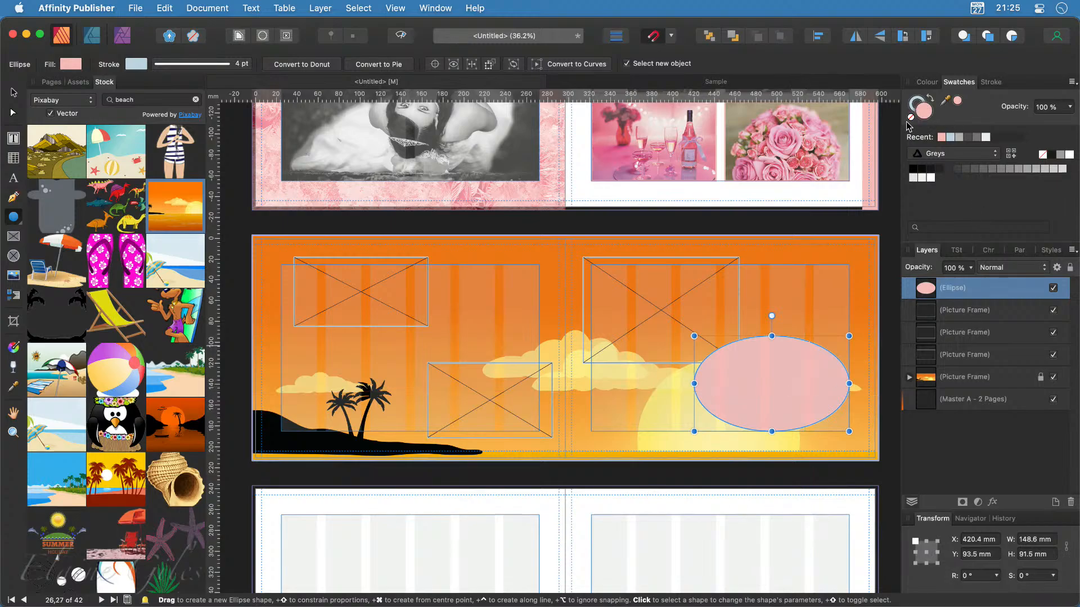
left_click(911, 119)
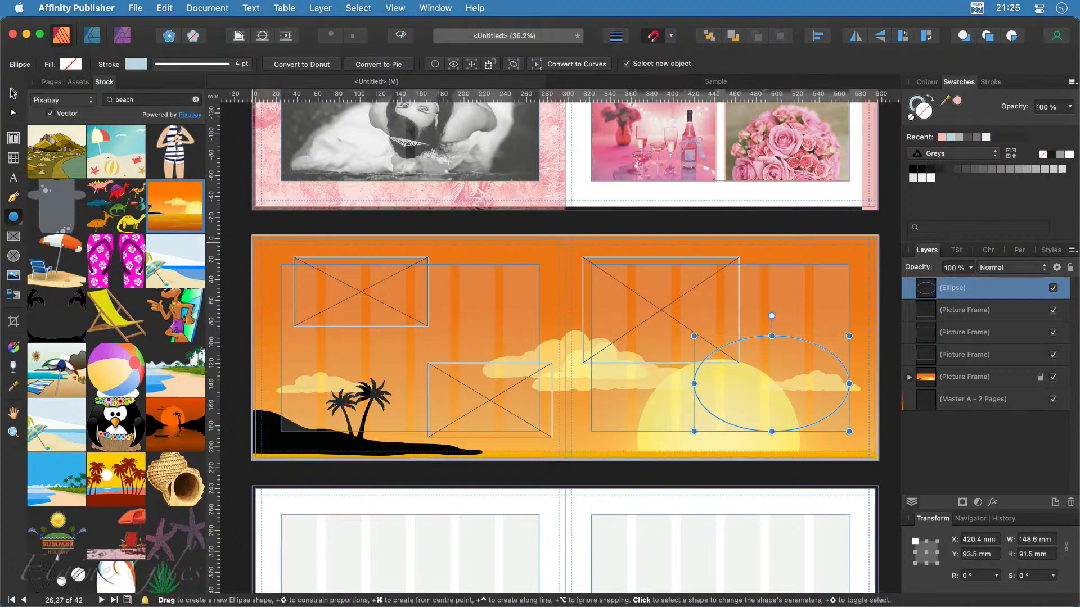
left_click(13, 92)
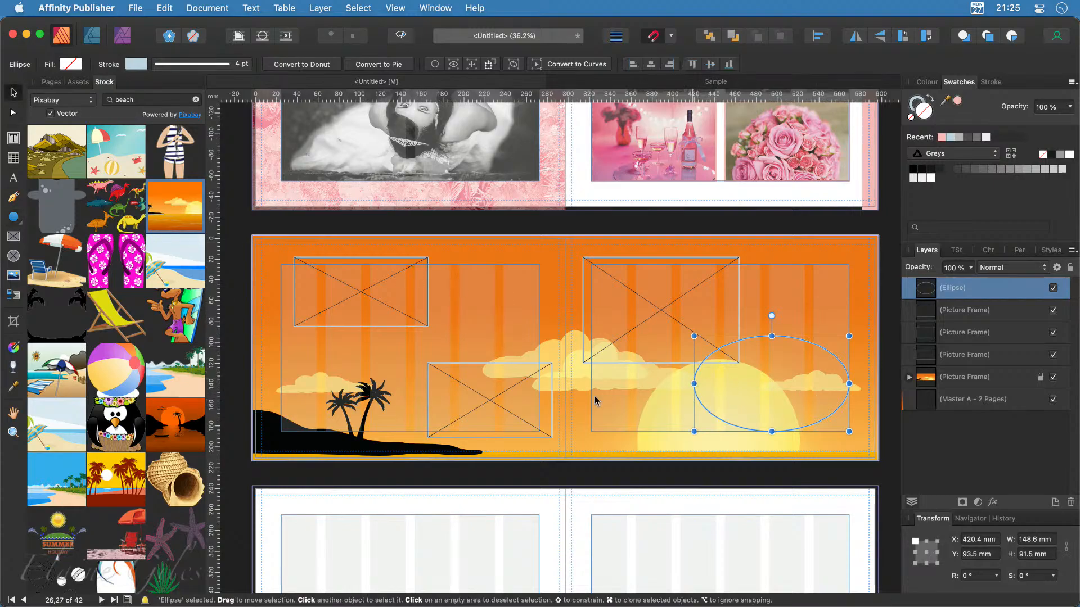
scroll(471, 374, "down", 1)
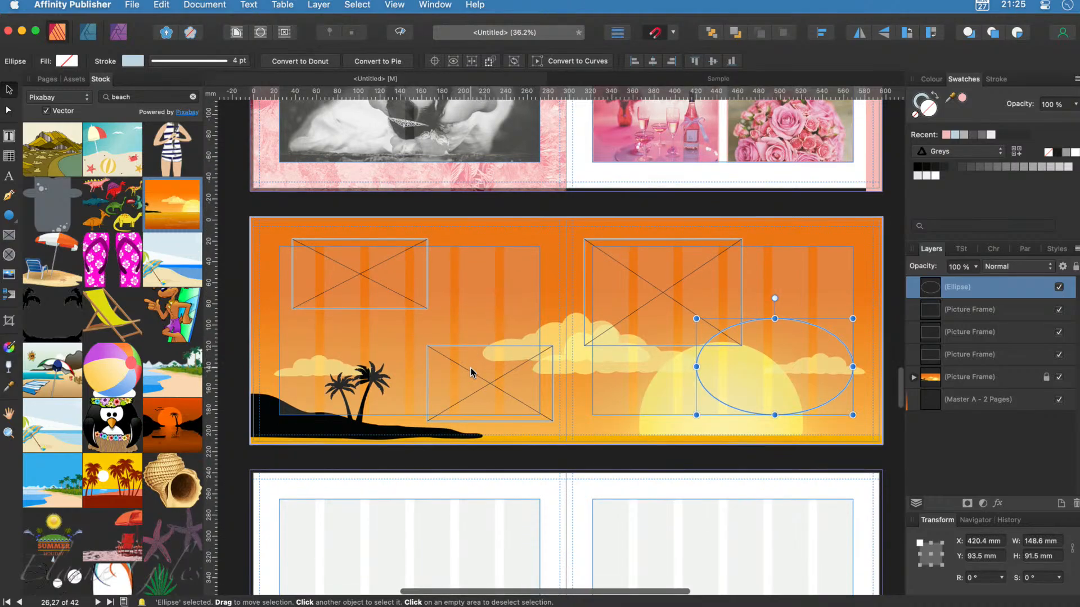
Step: Change the outline of page 26's upper picture frame to white
scroll(474, 351, "up", 15)
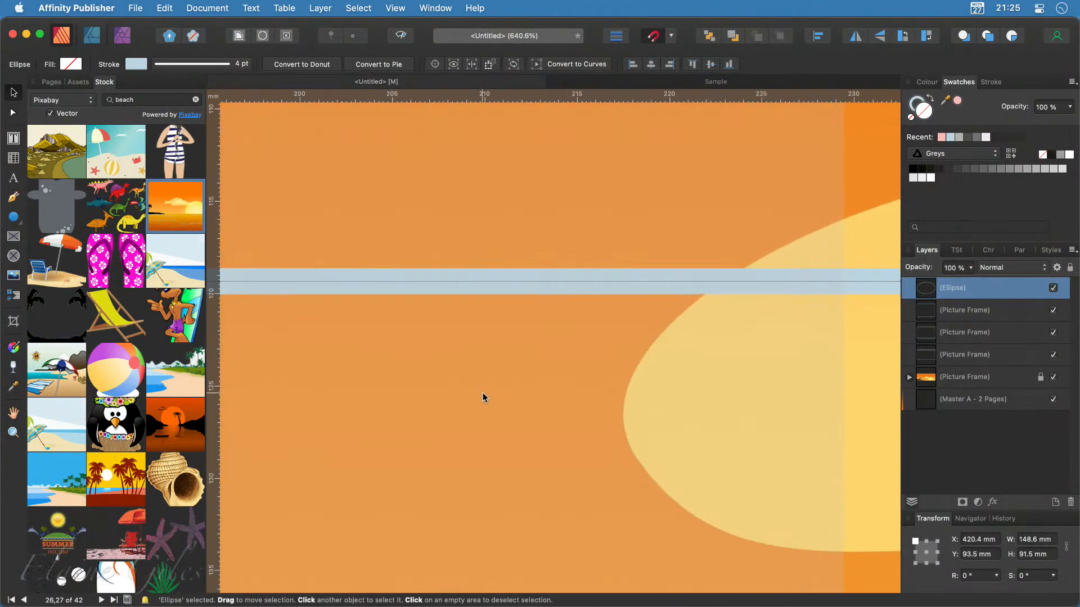
scroll(529, 488, "down", 10)
scroll(530, 489, "down", 15)
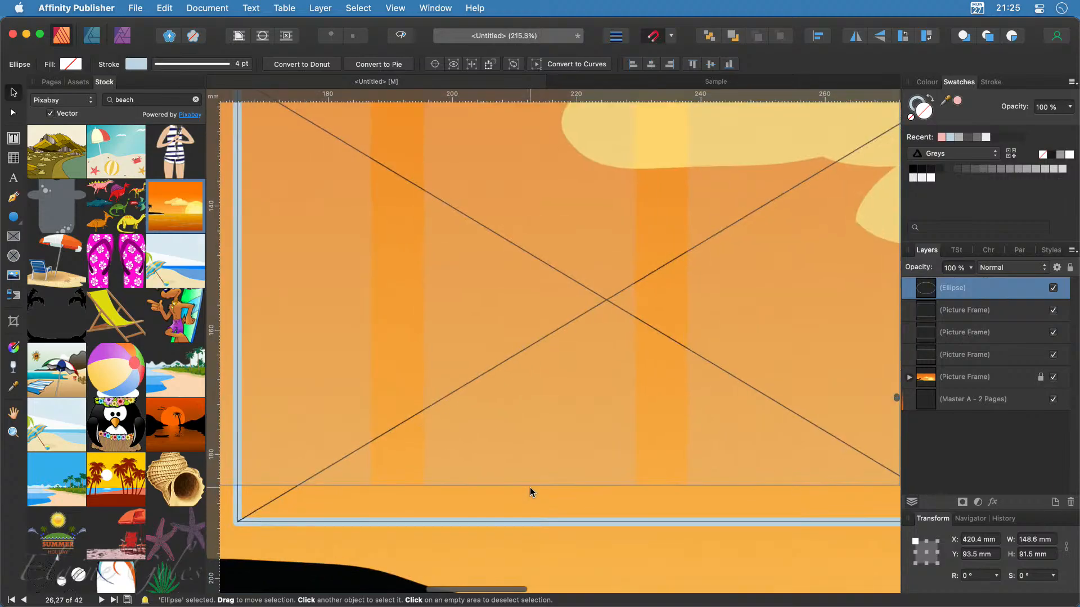
scroll(530, 491, "down", 6)
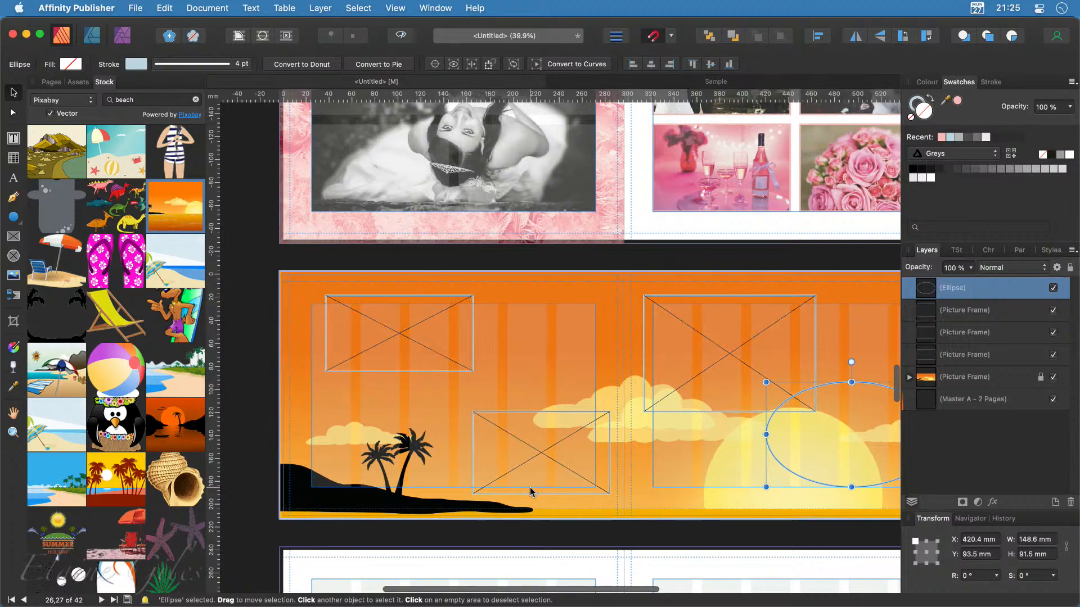
scroll(530, 491, "down", 1)
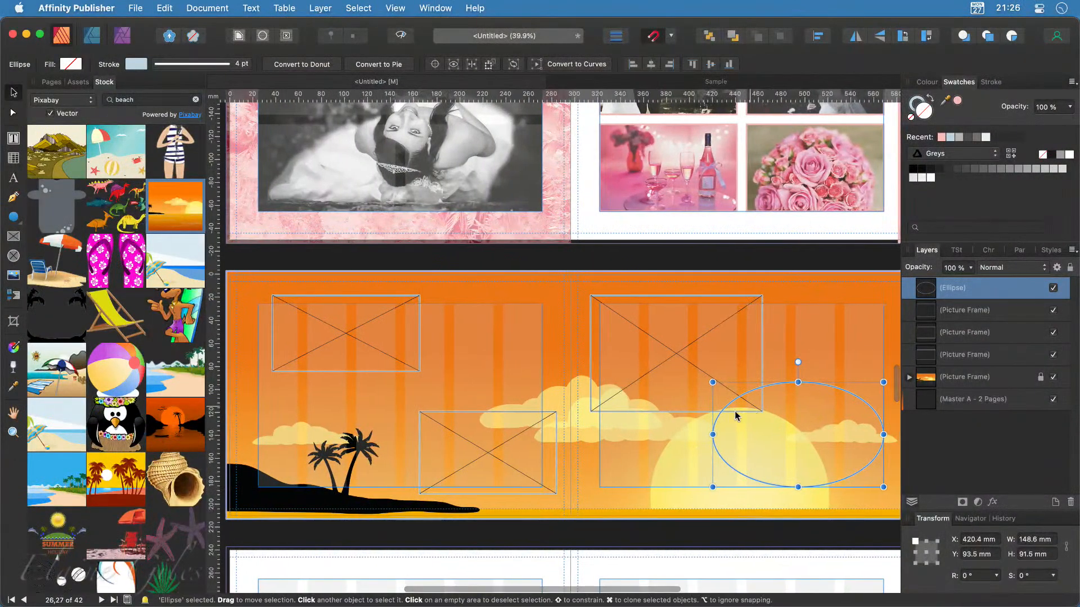
left_click(364, 338)
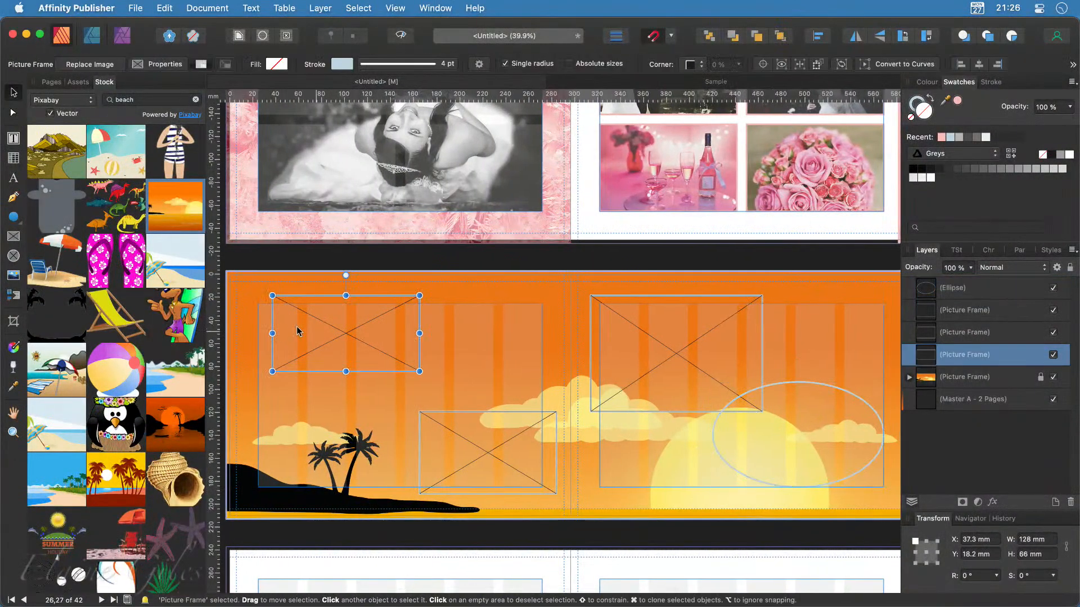
scroll(259, 312, "up", 5)
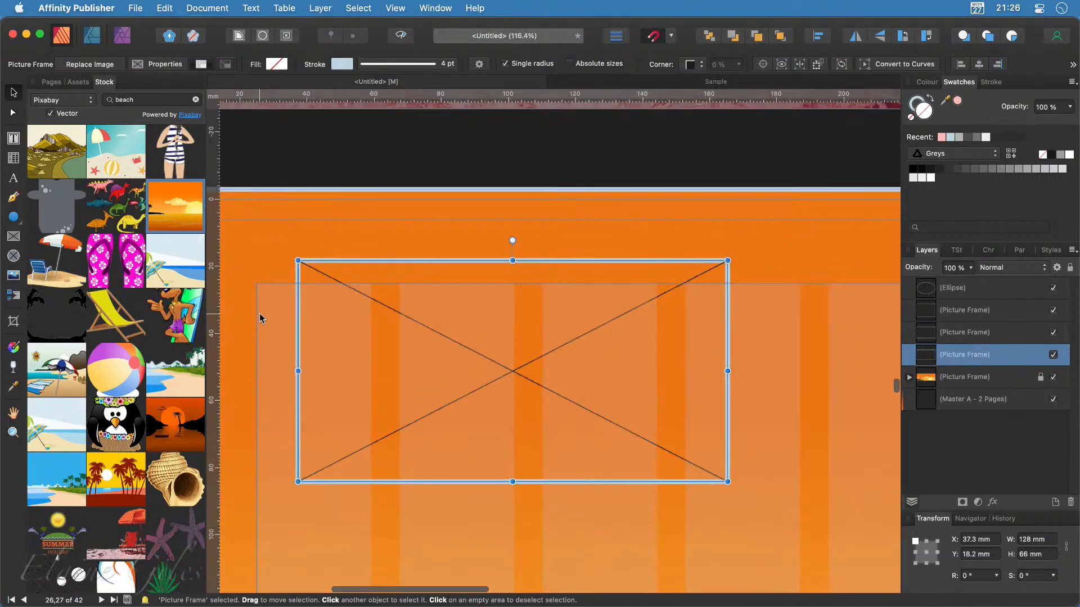
scroll(259, 314, "up", 2)
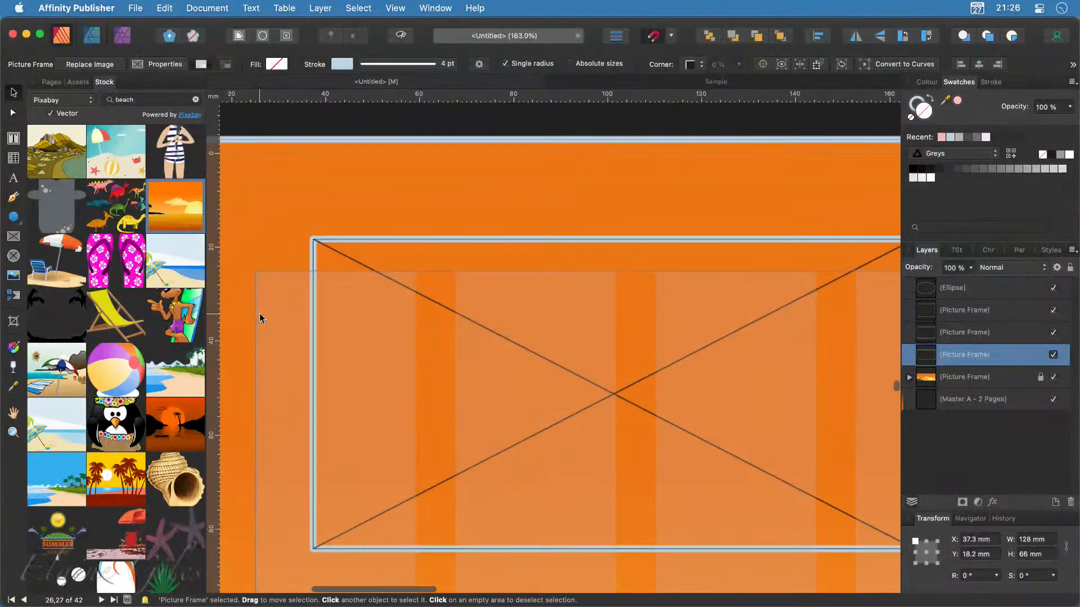
left_click(920, 101)
left_click(1070, 157)
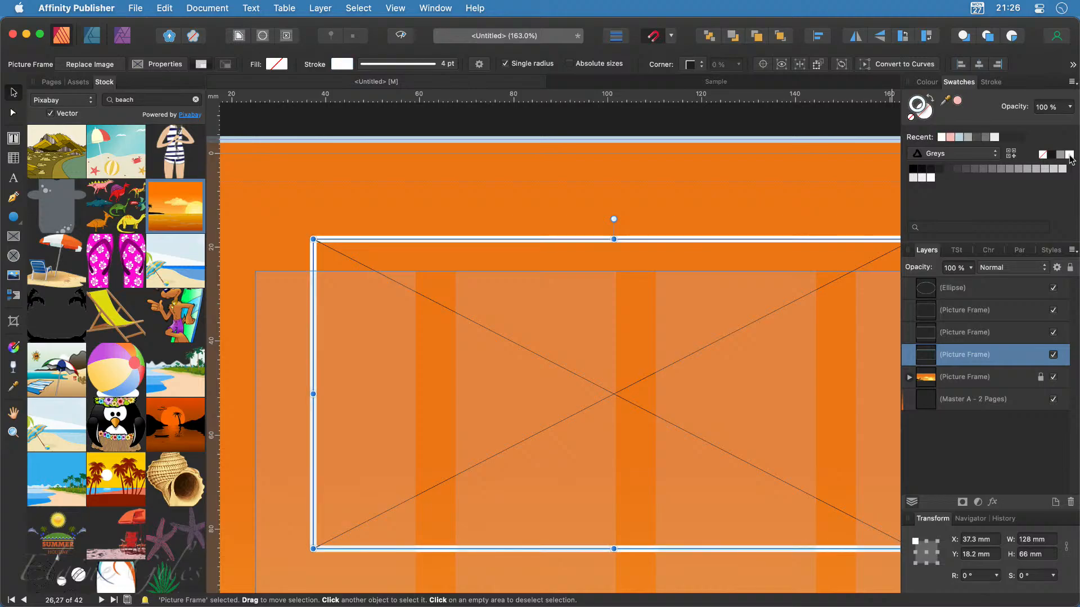
Step: Set the white outline's width to 6 pt and show the image styles
left_click(991, 82)
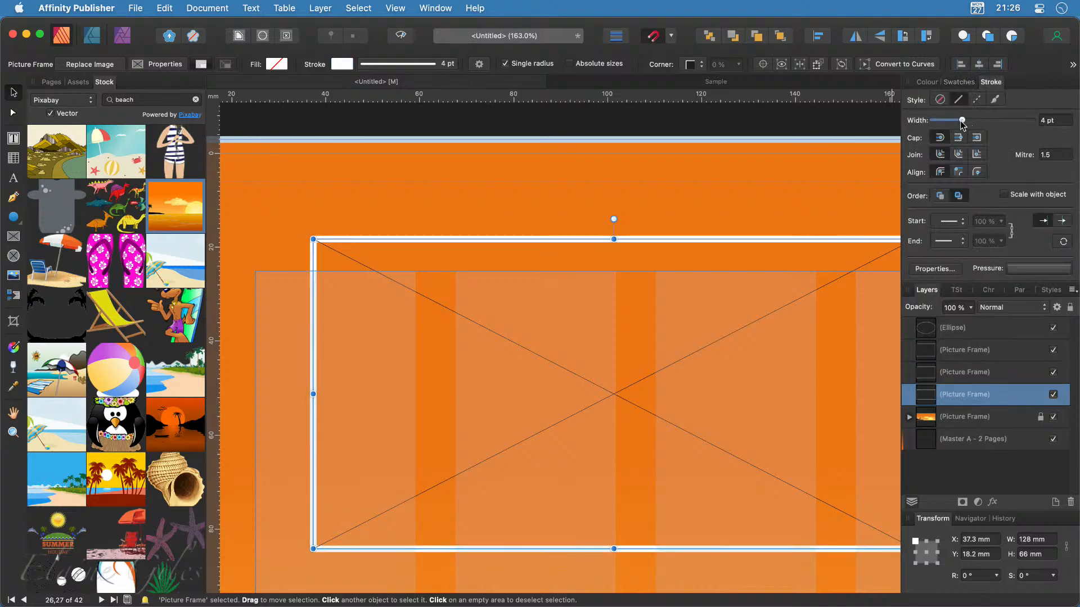
left_click_drag(962, 123, 966, 123)
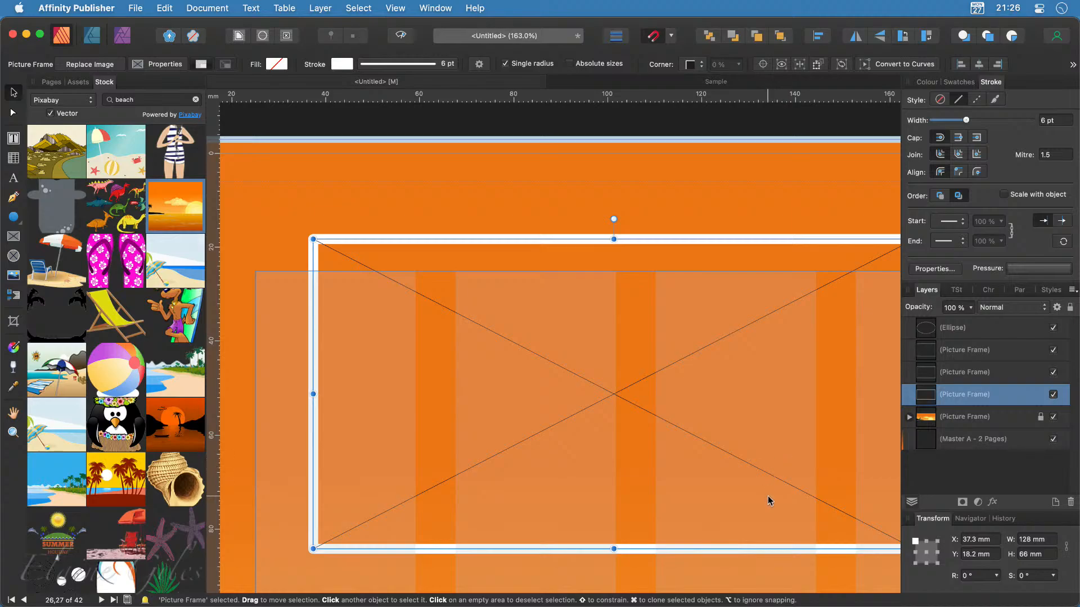
scroll(769, 501, "down", 5)
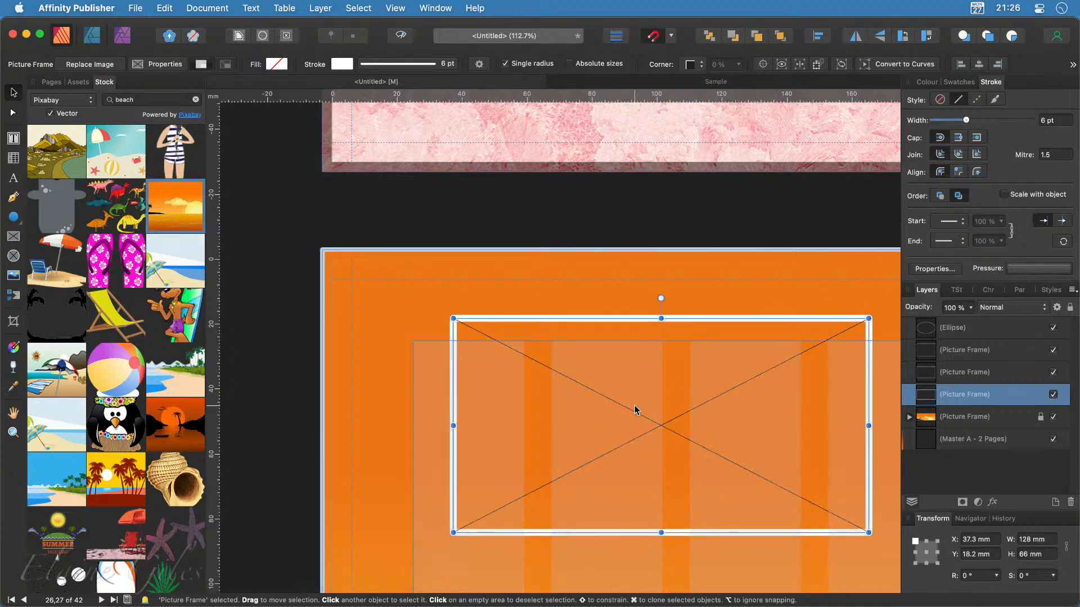
key("super+0")
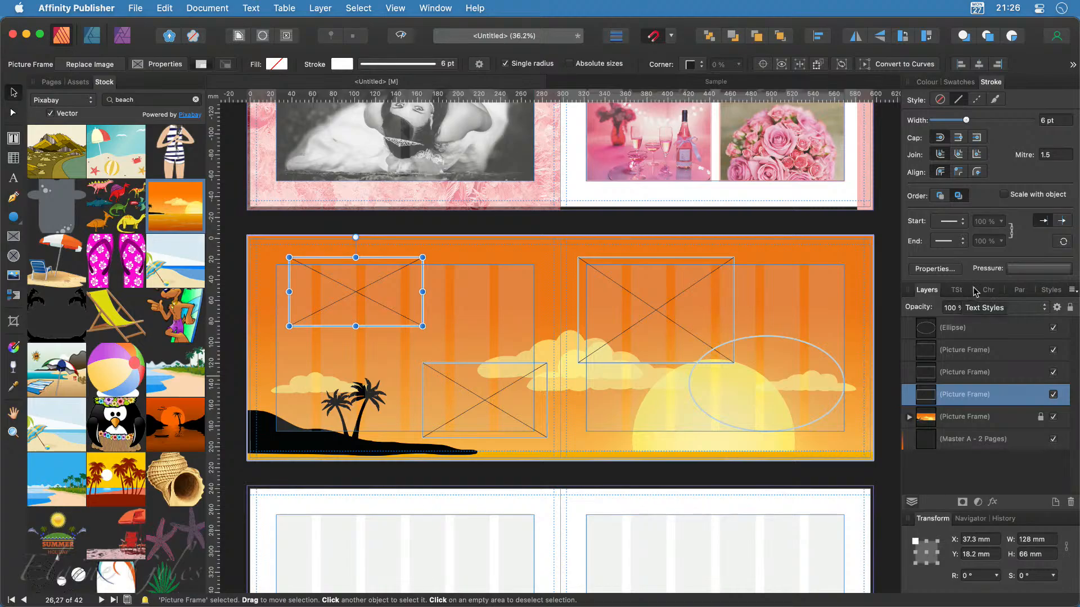
left_click(1051, 289)
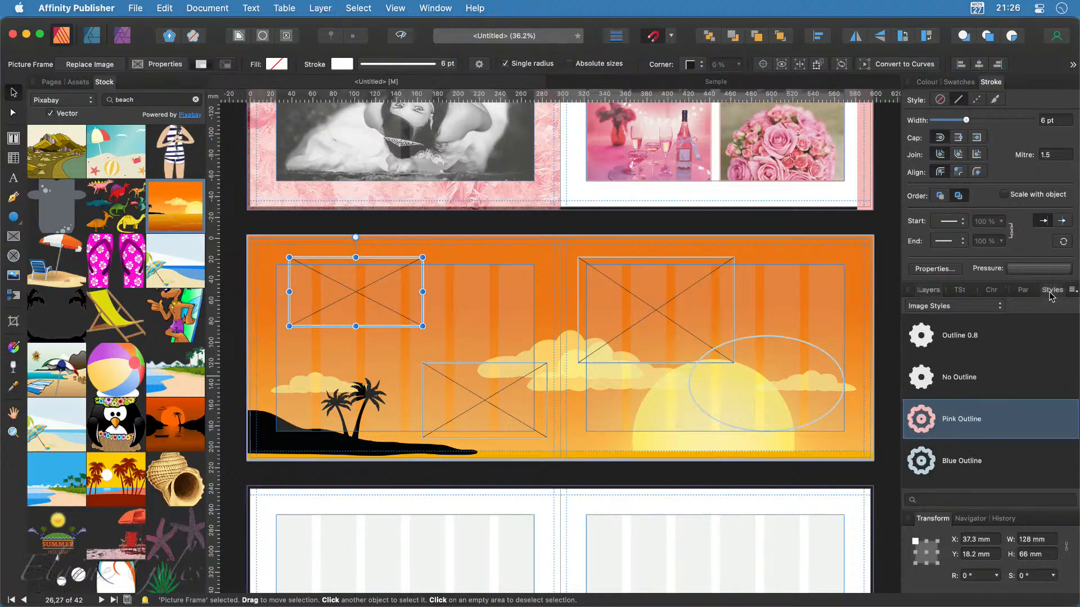
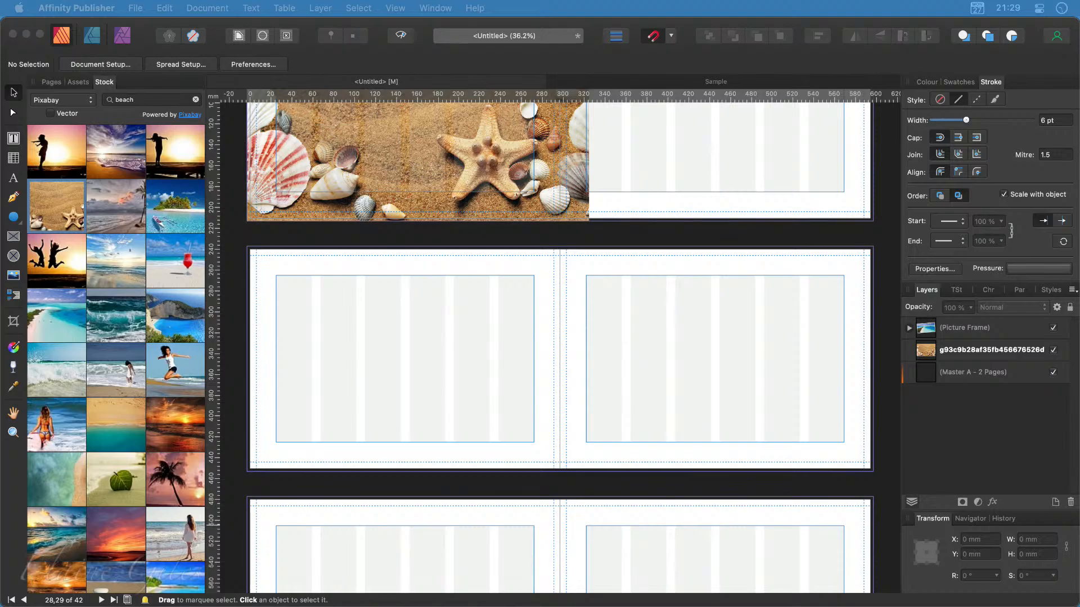
Step: Make the spread on pages 30–31 active and save the document as Untitled
left_click_drag(256, 446, 0, 443)
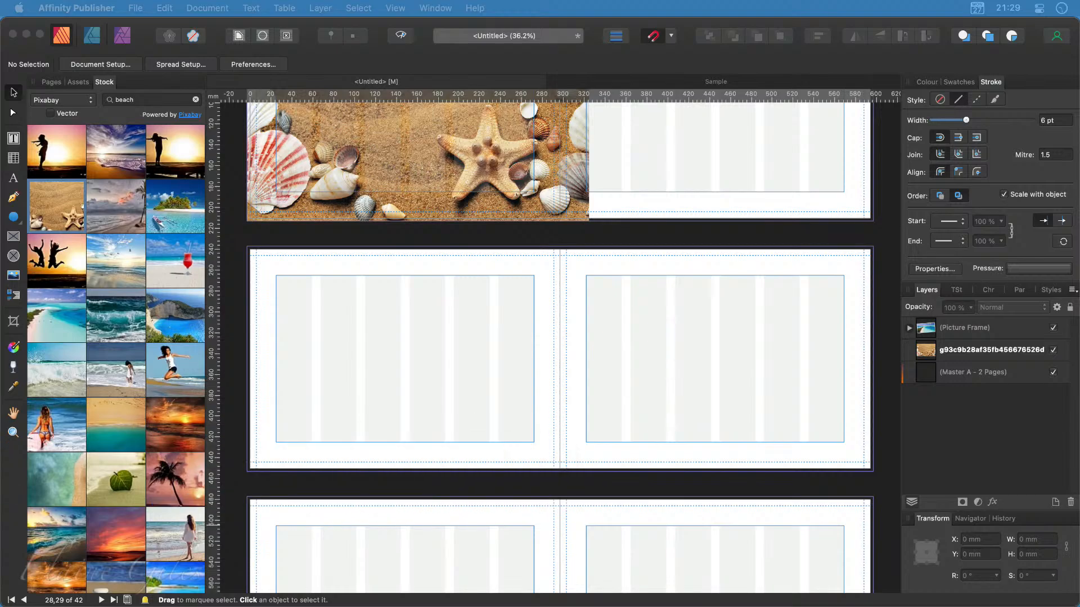
left_click(313, 374)
key("super+shift+m")
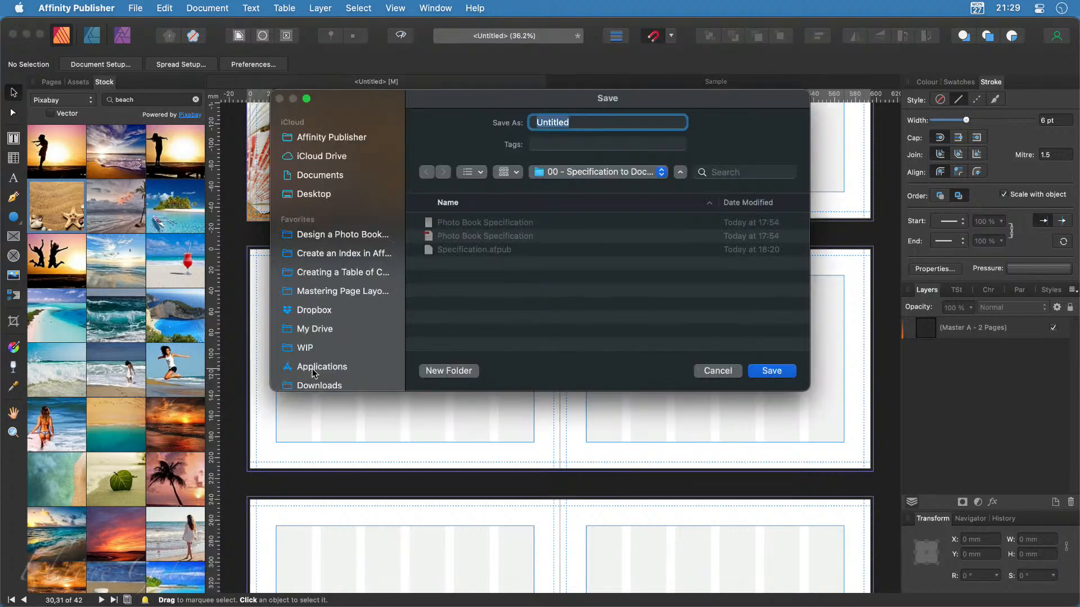
key("Return")
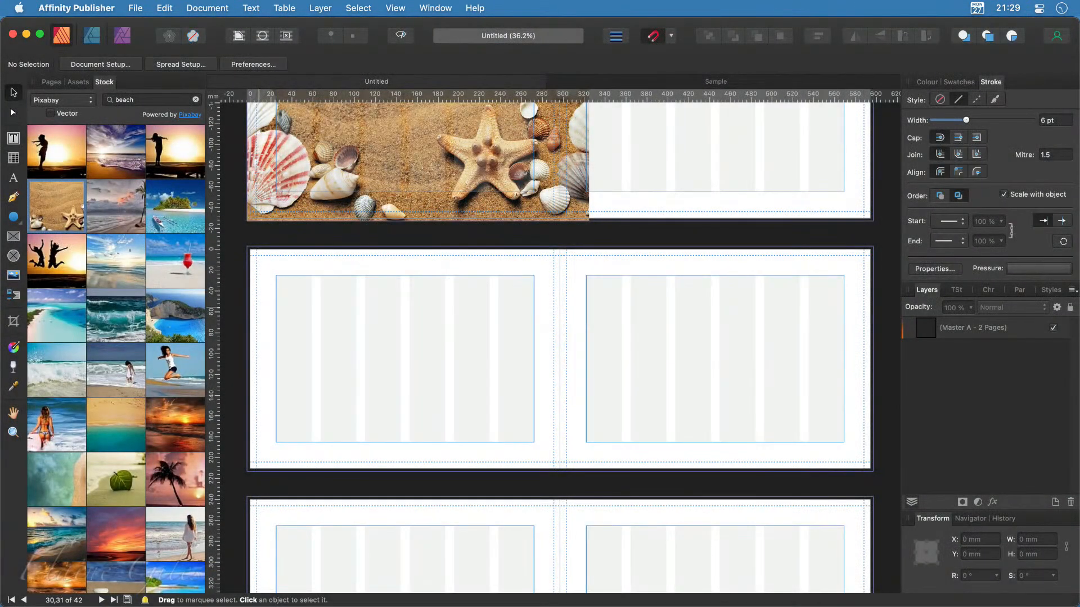
Step: Embed the grey world map document on the pages 30–31 spread and move it over page 31
left_click_drag(8, 360, 471, 377)
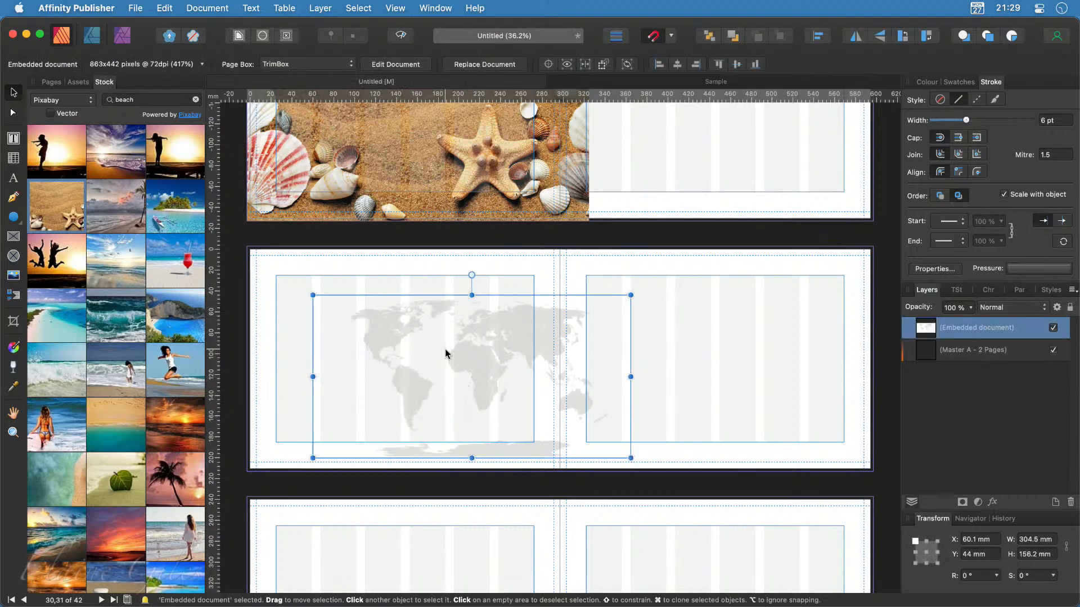
left_click_drag(477, 360, 411, 307)
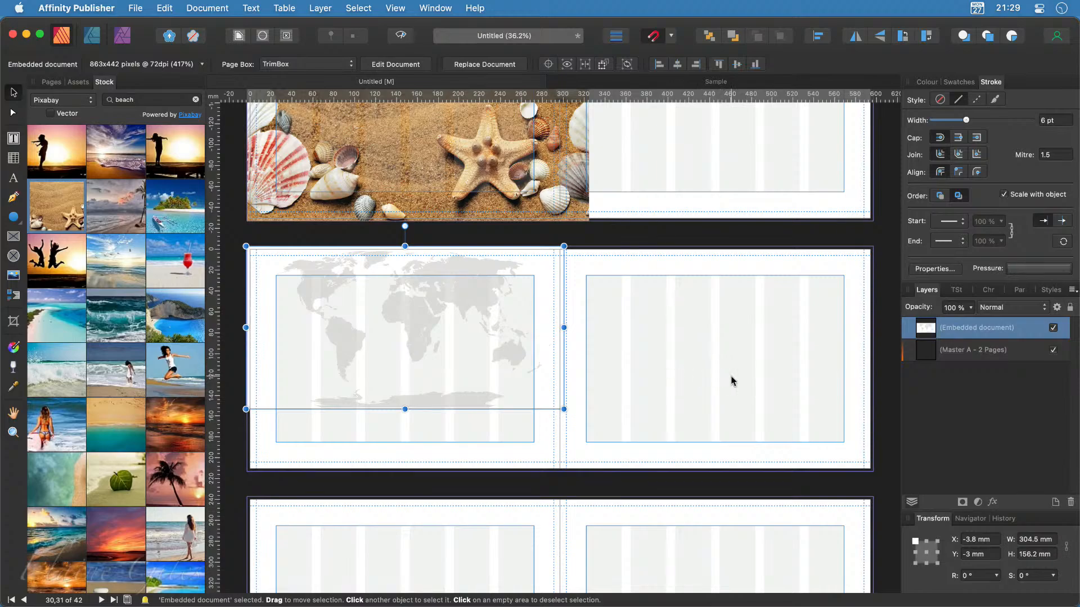
left_click_drag(374, 339, 376, 369)
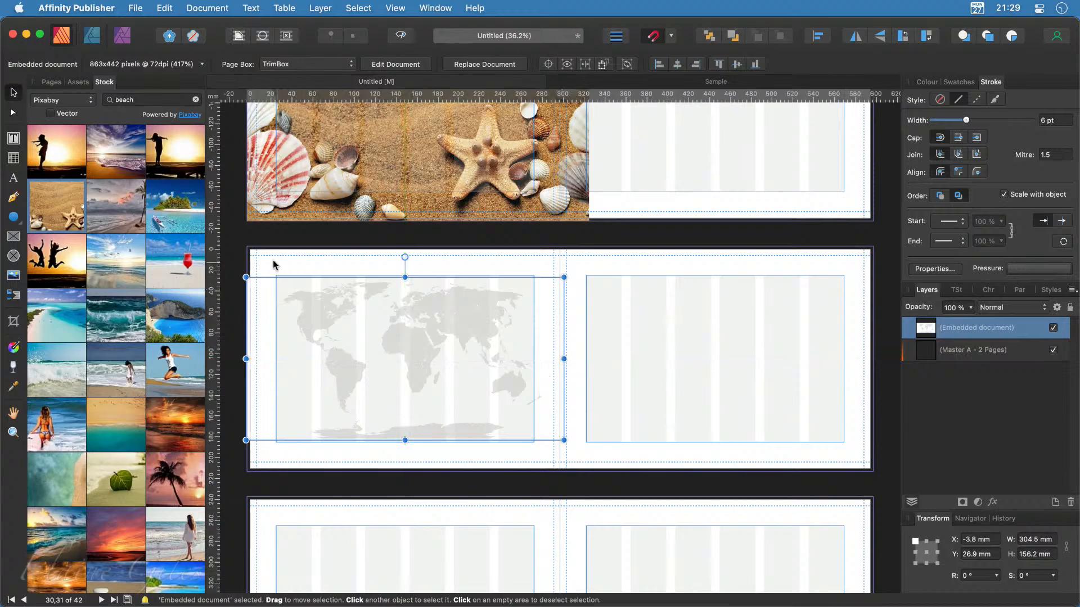
left_click_drag(413, 347, 744, 355)
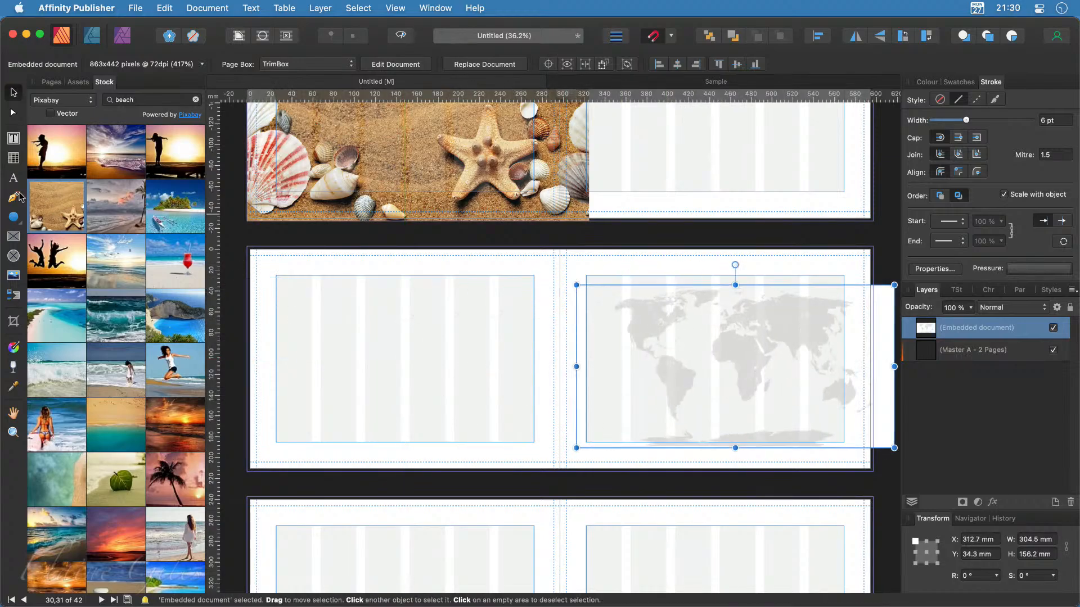
Step: Draw a 300 × 216 mm picture frame covering page 30 to the bleed, remove its outline, and nest the world map inside it
left_click(14, 237)
left_click_drag(249, 247, 560, 471)
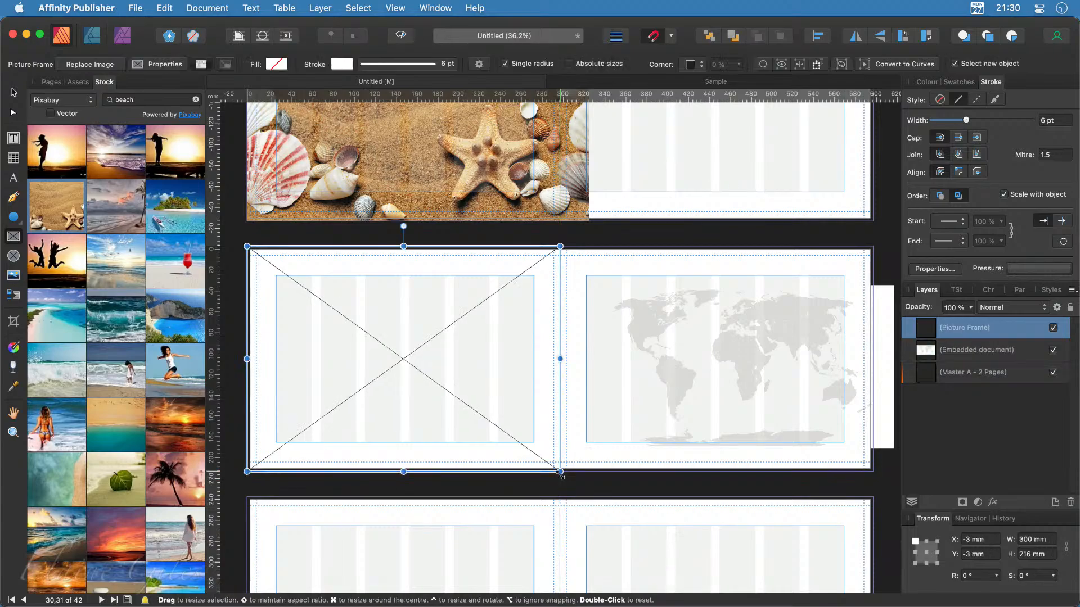
left_click(939, 100)
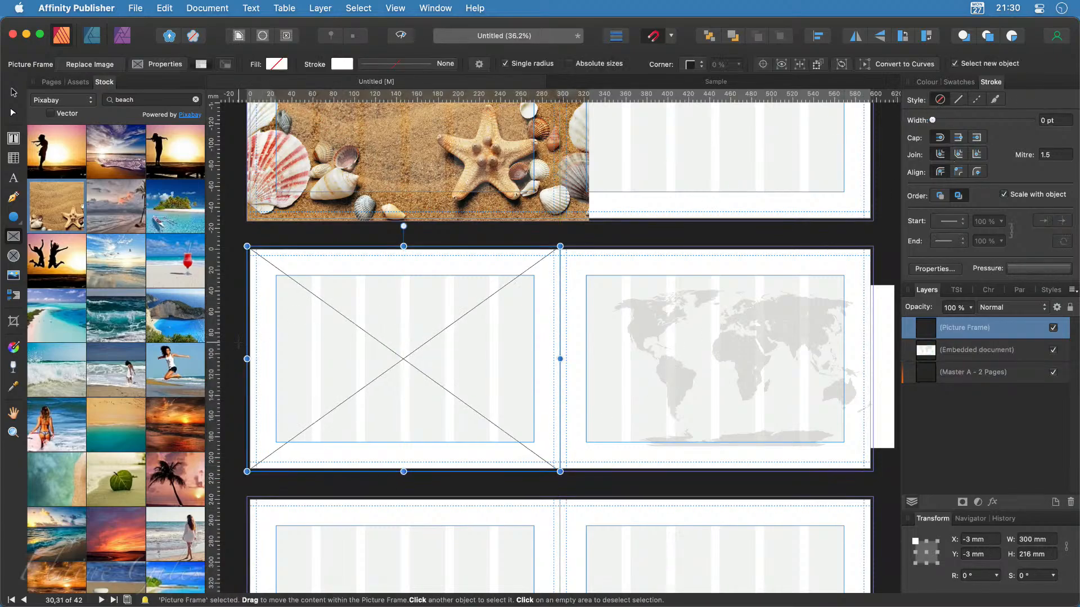
left_click(725, 387)
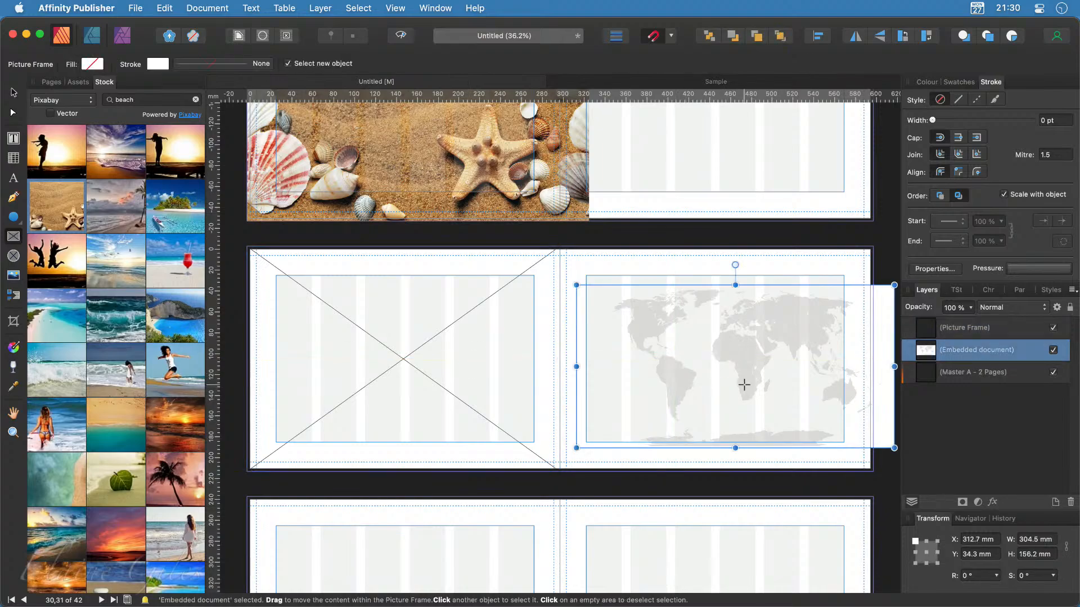
left_click_drag(925, 352, 979, 331)
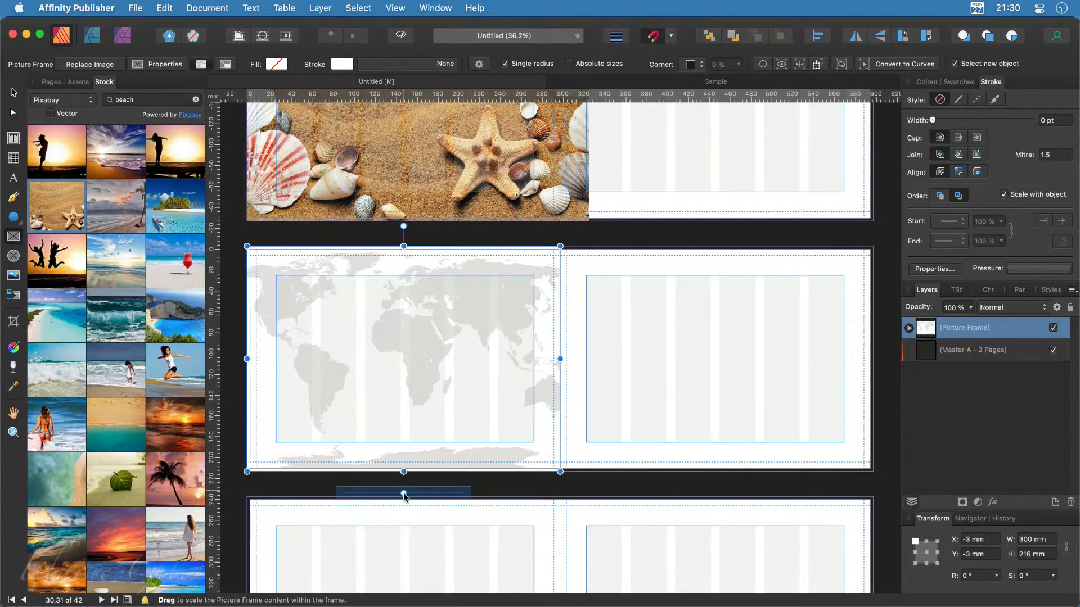
Step: Enlarge the world map within its frame, shift it so the Americas sit mid-page, and clear the selection
left_click_drag(403, 493, 431, 497)
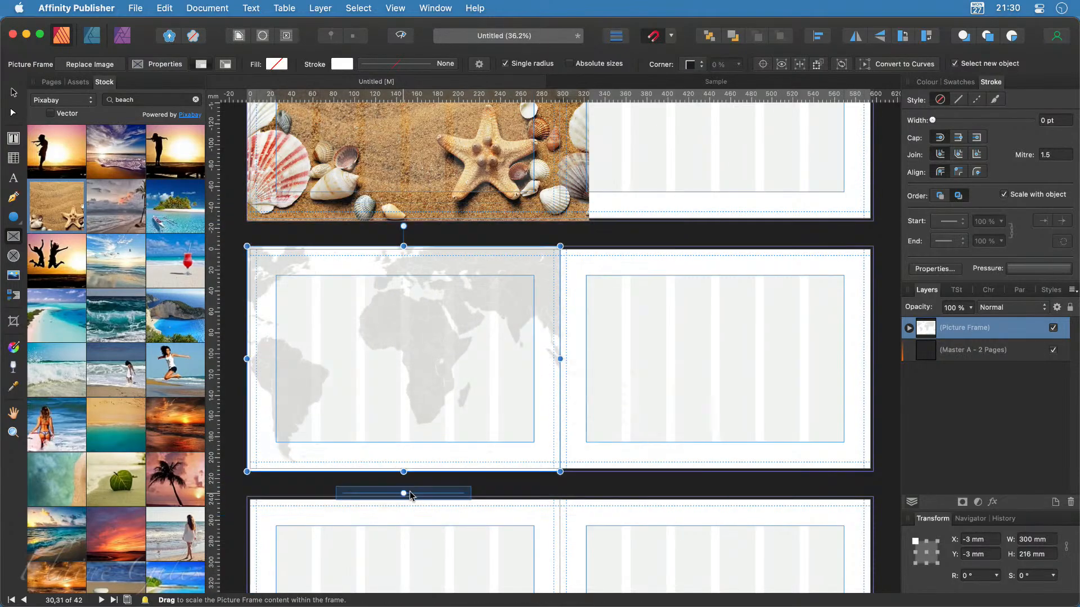
left_click_drag(403, 356, 499, 401)
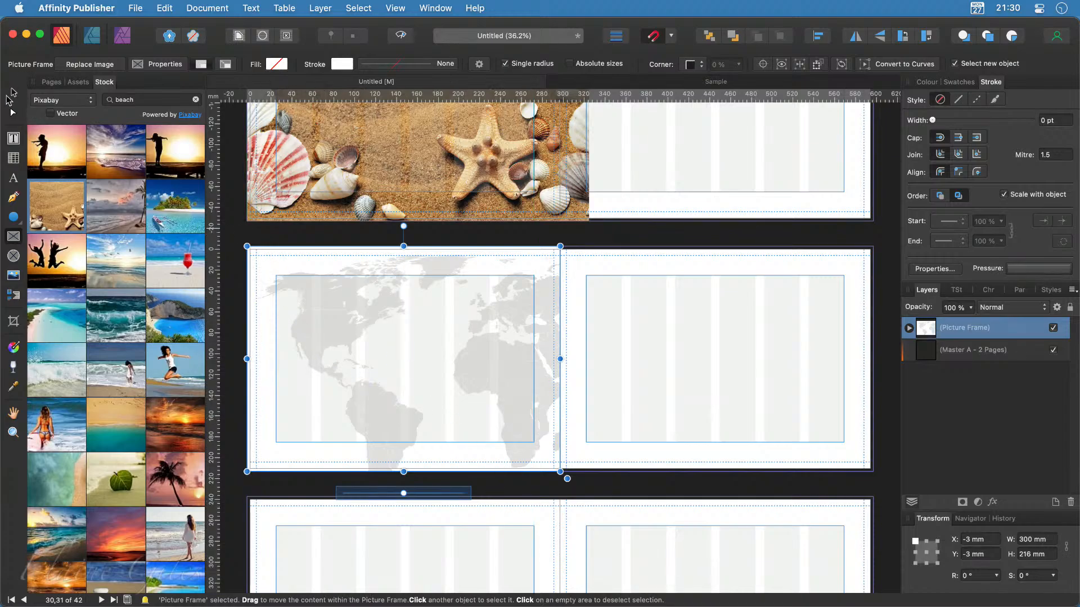
left_click(13, 93)
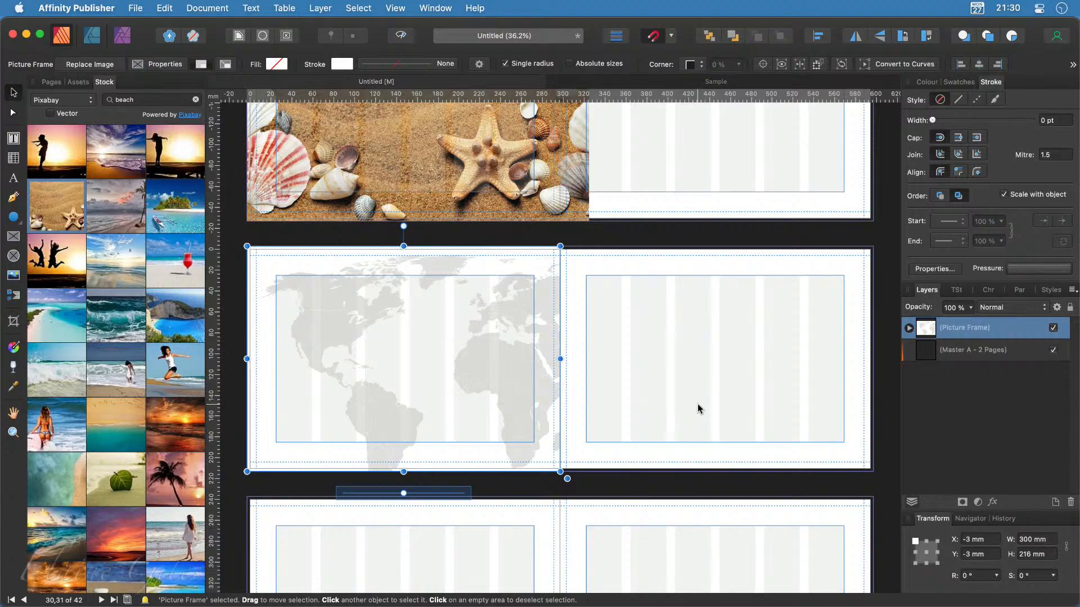
left_click(698, 408)
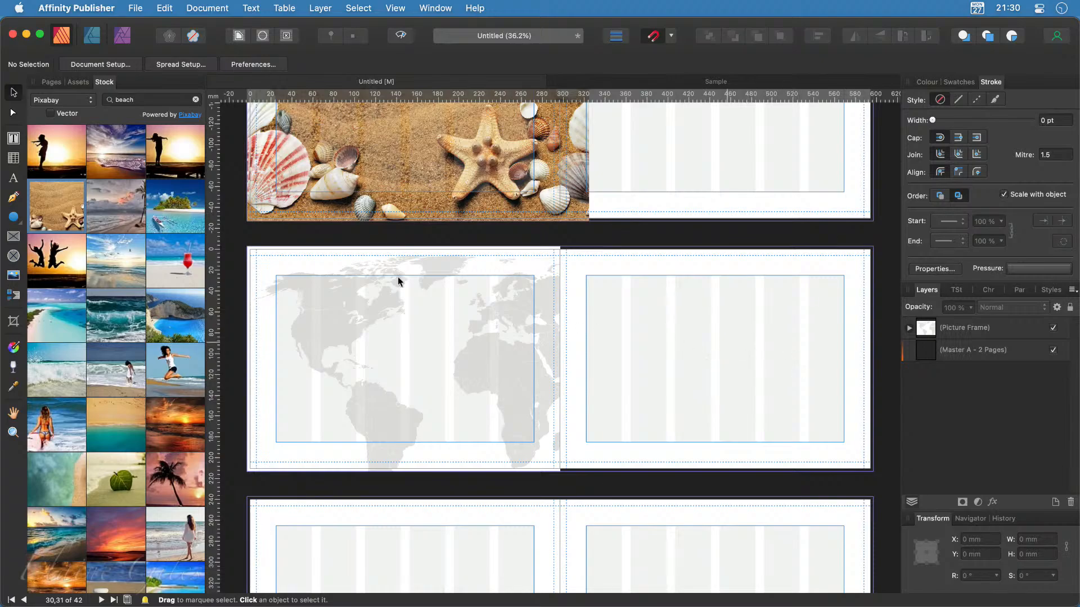
Step: Draw a picture frame about 119 × 117 mm in page 31's lower inner margin corner and place a copy beside it against the outer margin
left_click(13, 237)
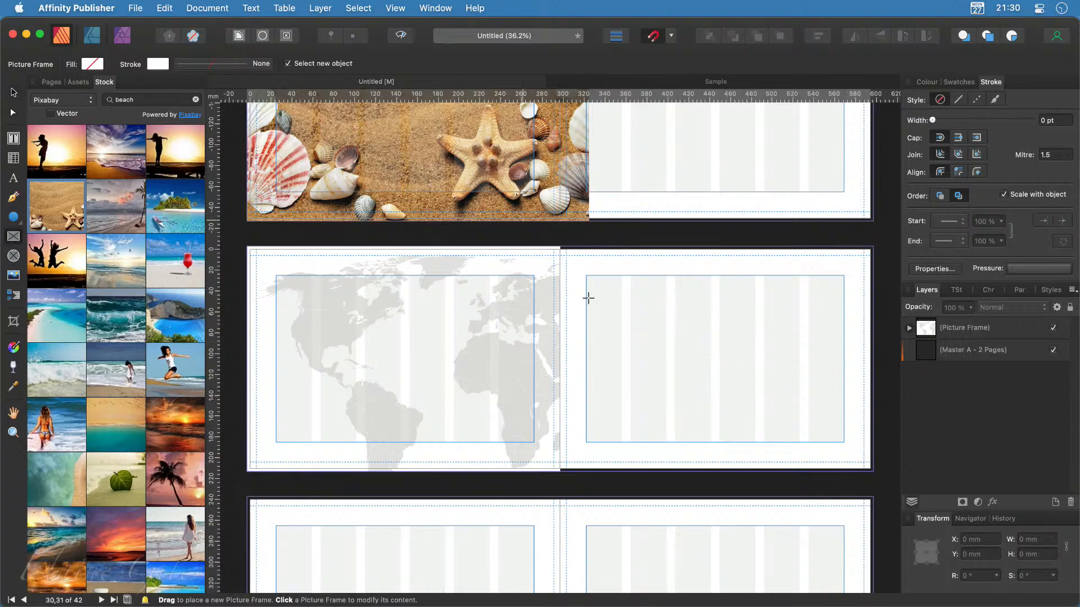
left_click_drag(586, 320, 709, 441)
key("super+c")
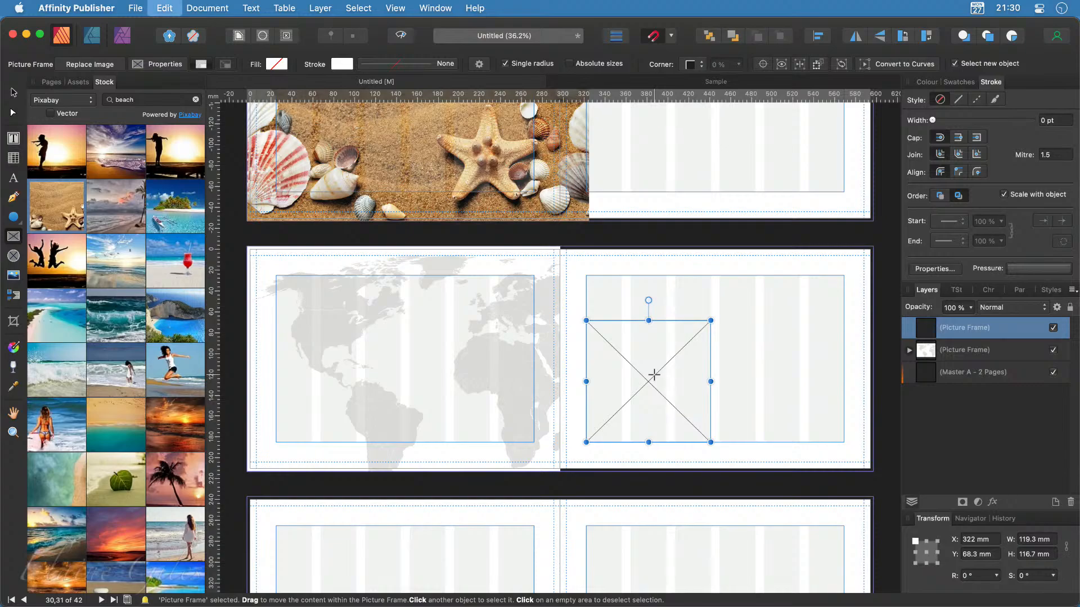
key("super+v")
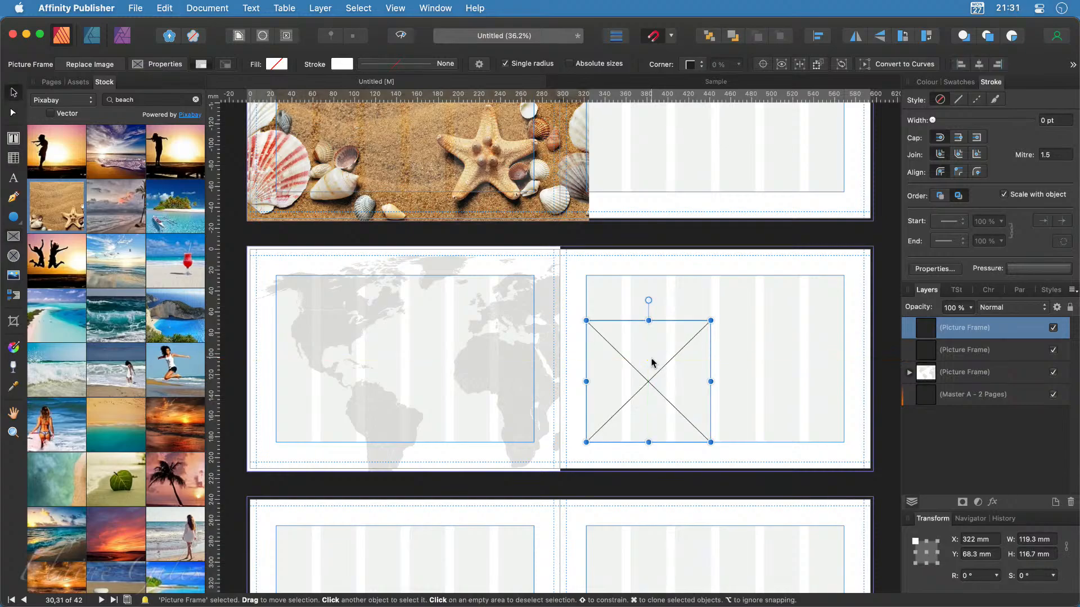
left_click_drag(649, 356, 774, 366)
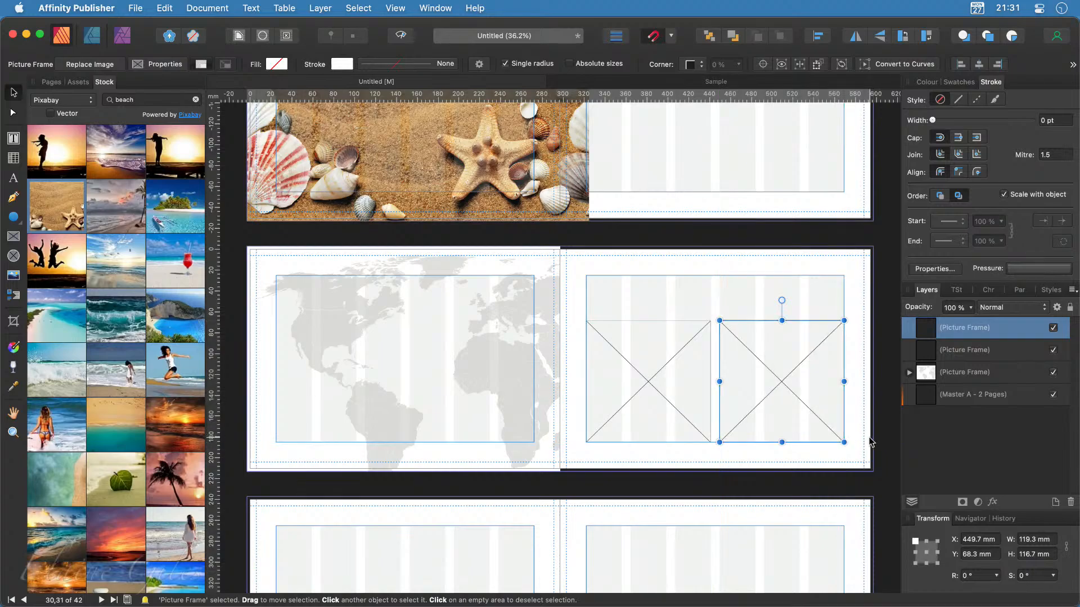
left_click(690, 298)
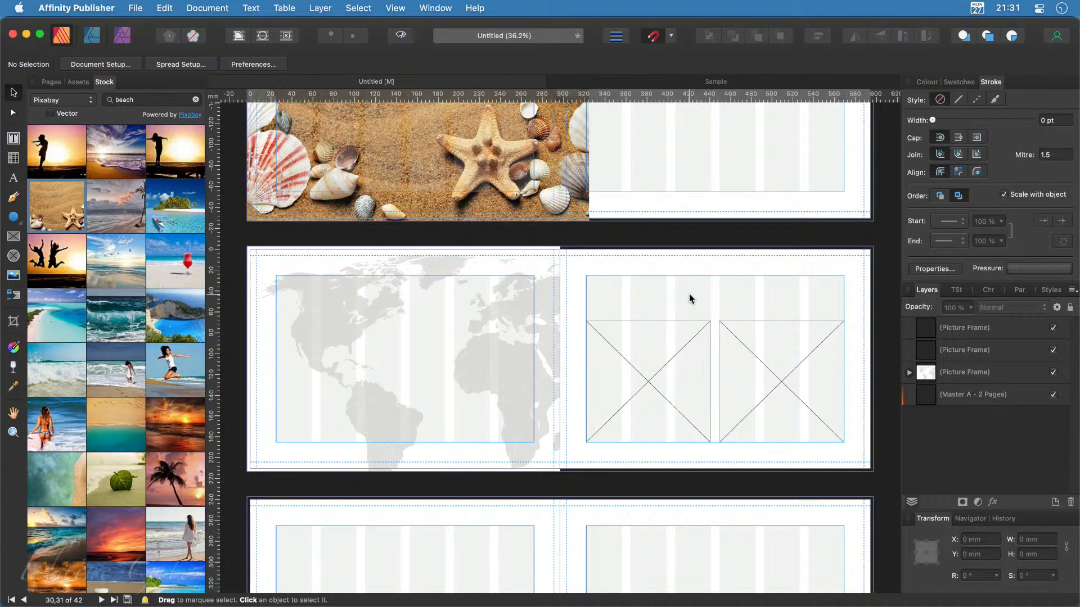
Step: Add the artistic text heading "London to Seattle" at about 84 pt in page 31's upper inner margin corner
left_click(14, 178)
left_click_drag(586, 276, 617, 299)
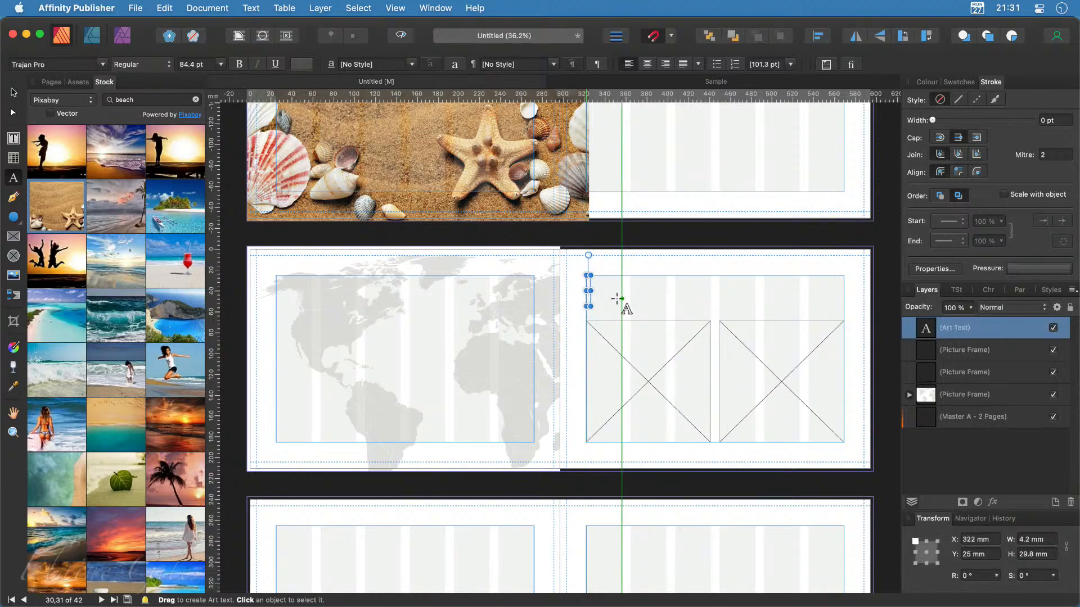
type("London to")
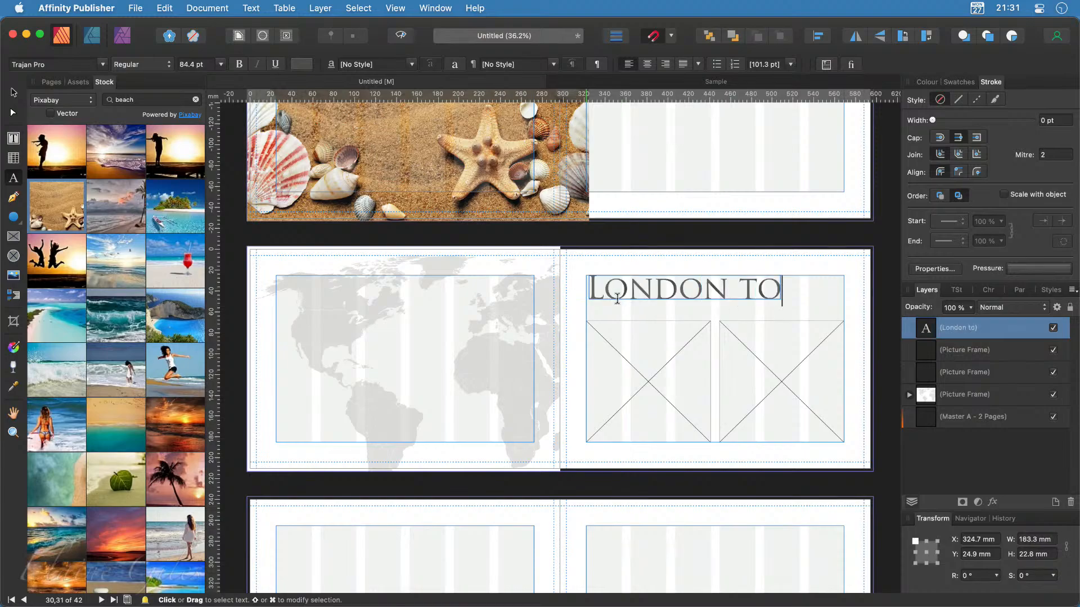
type(" Seattle")
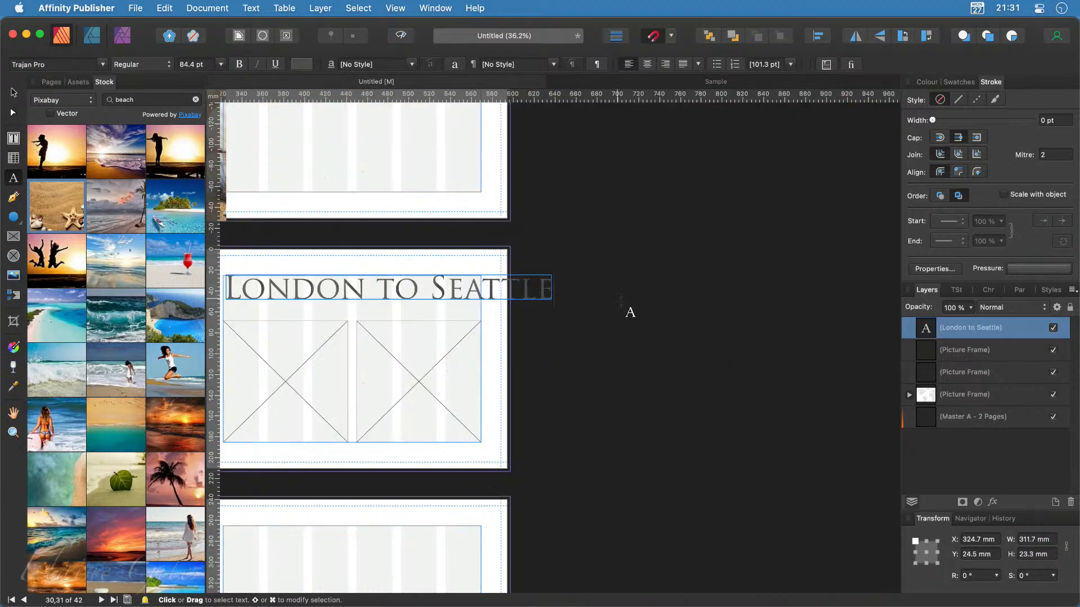
key("Escape")
Step: Scale the "London to Seattle" heading proportionally to span page 31 from margin to margin, about 247 mm wide
scroll(630, 304, "left", 5)
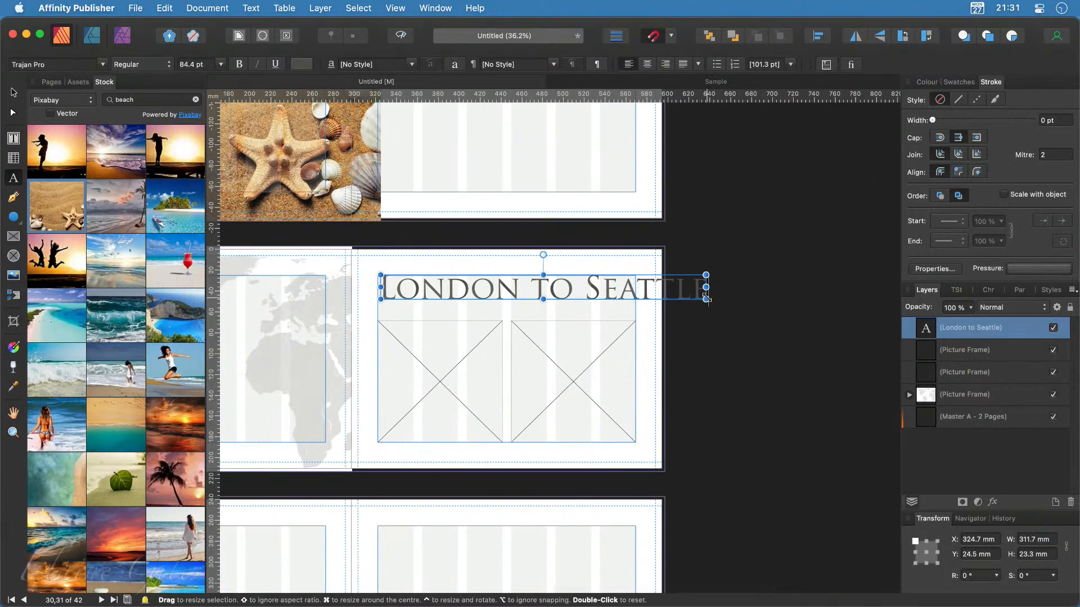
left_click_drag(705, 298, 636, 294)
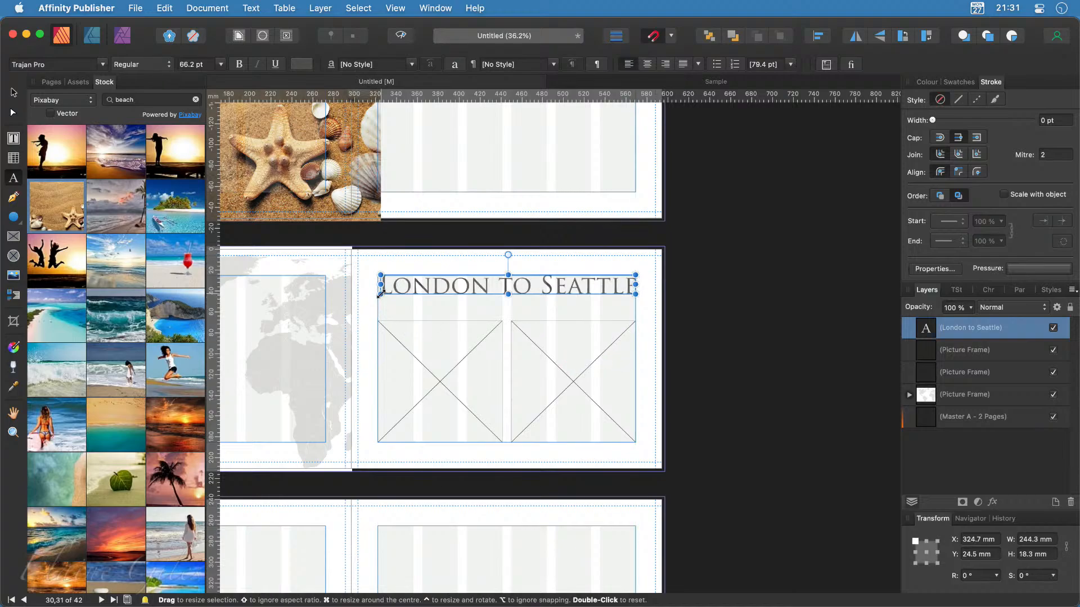
left_click_drag(376, 297, 374, 295)
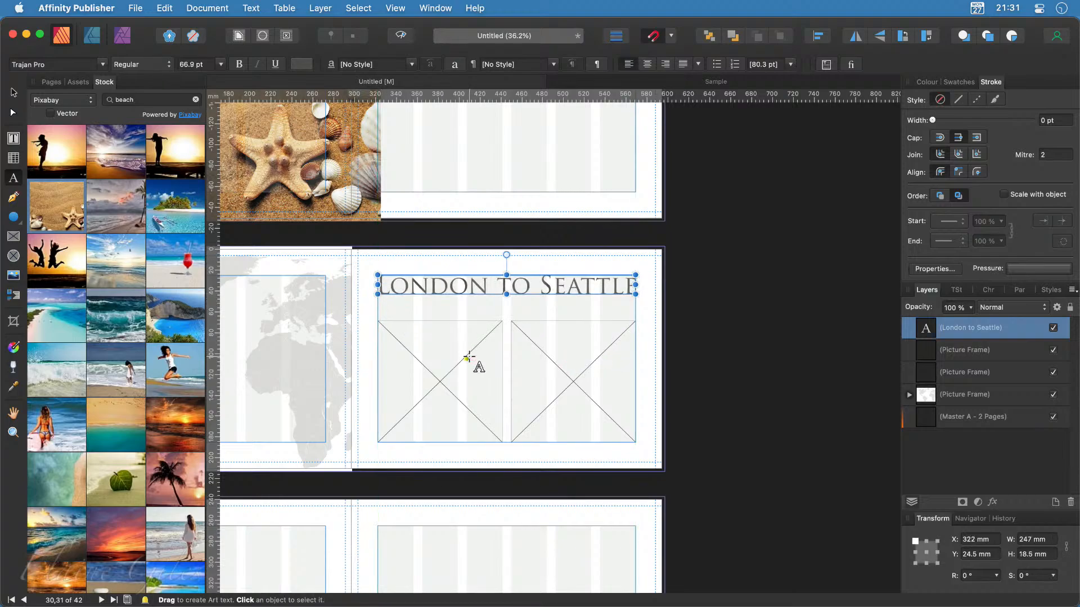
Step: Search the Pixabay stock photos for "london" and place the Tower Bridge dusk photo in page 31's inner picture frame
scroll(472, 360, "left", 3)
scroll(470, 358, "left", 5)
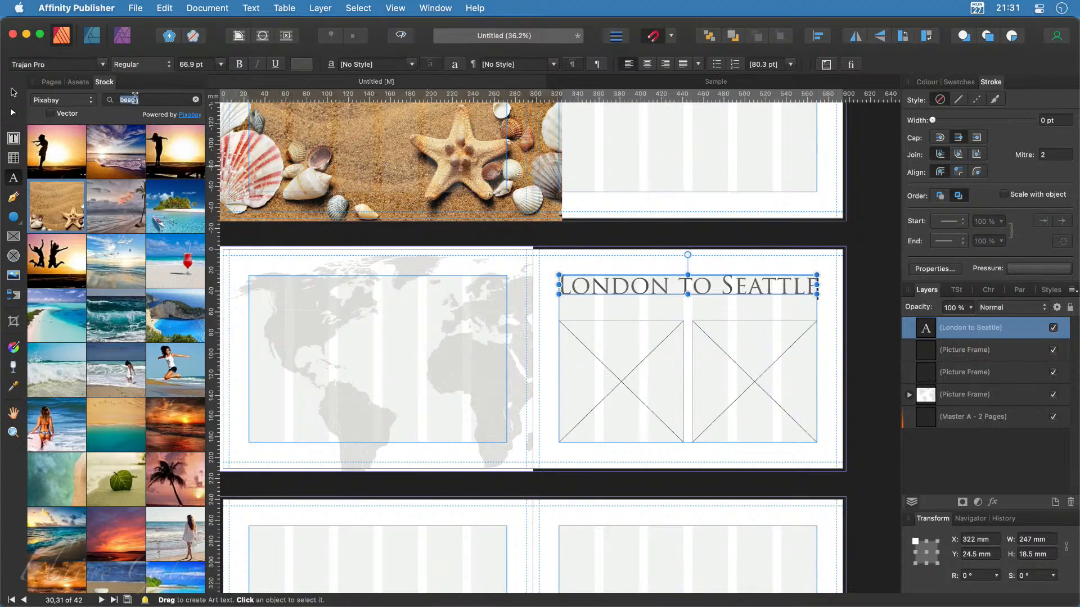
key("Return")
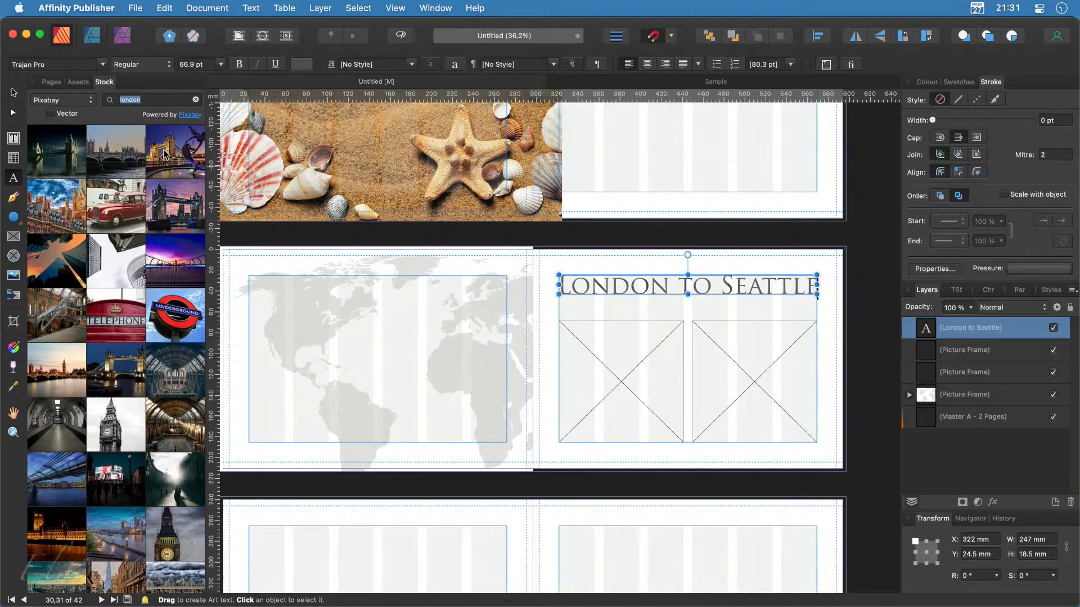
left_click_drag(165, 154, 599, 368)
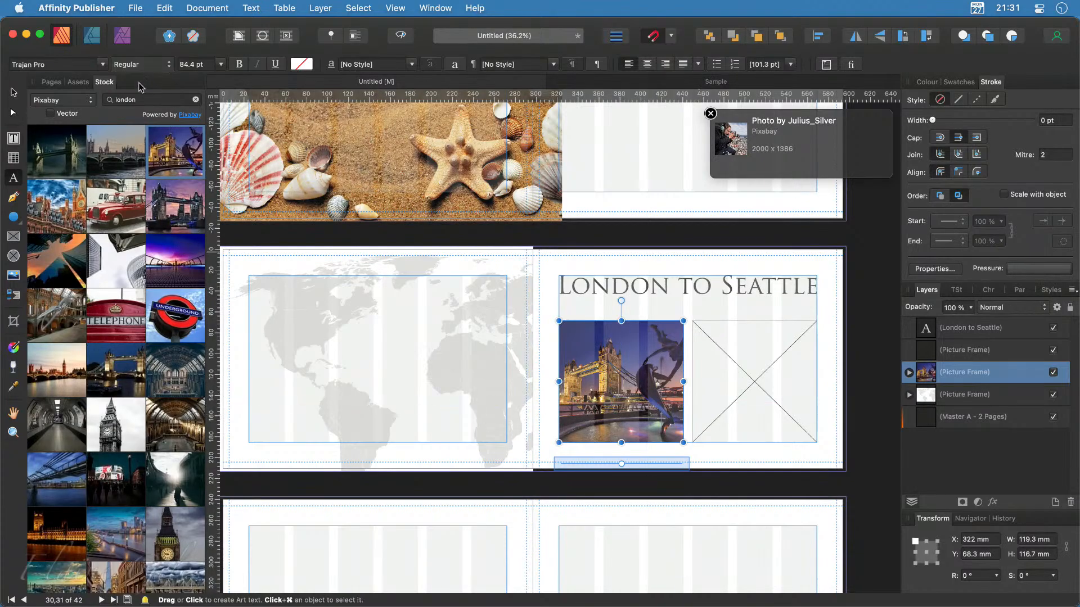
Step: Search the stock photos for "seattle" and fit the Space Needle night photo in page 31's outer picture frame
left_click(141, 99)
key("super+a")
type("seattle")
key("Return")
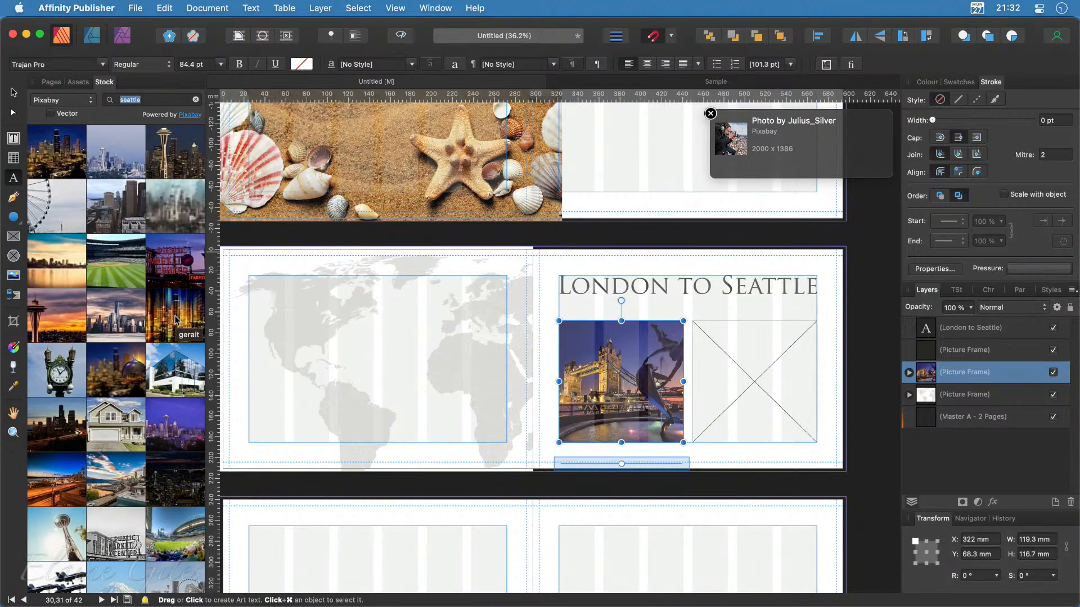
left_click_drag(168, 144, 747, 378)
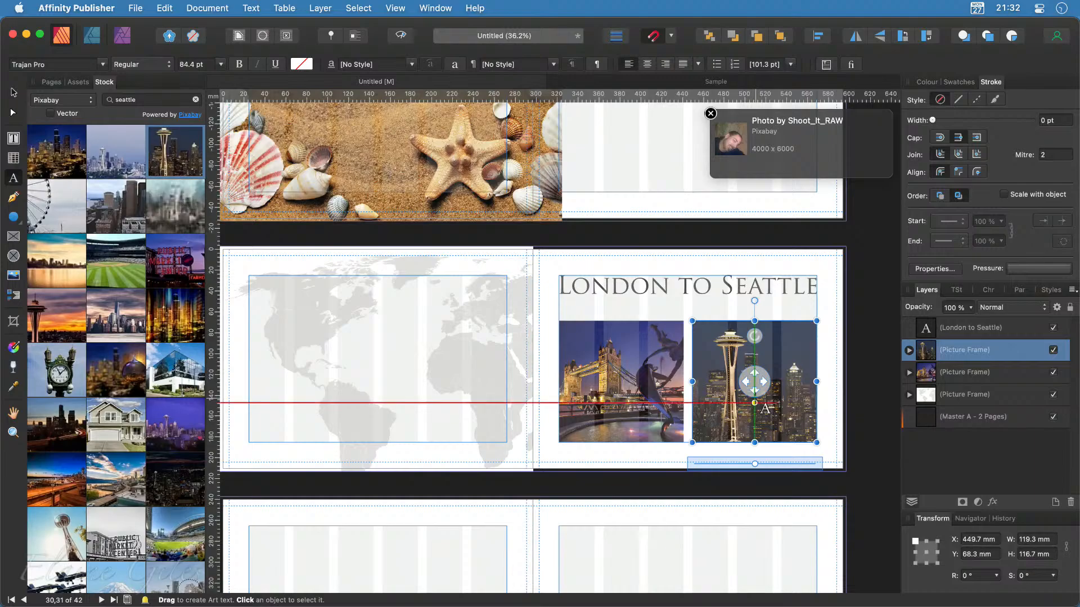
left_click_drag(756, 466, 756, 465)
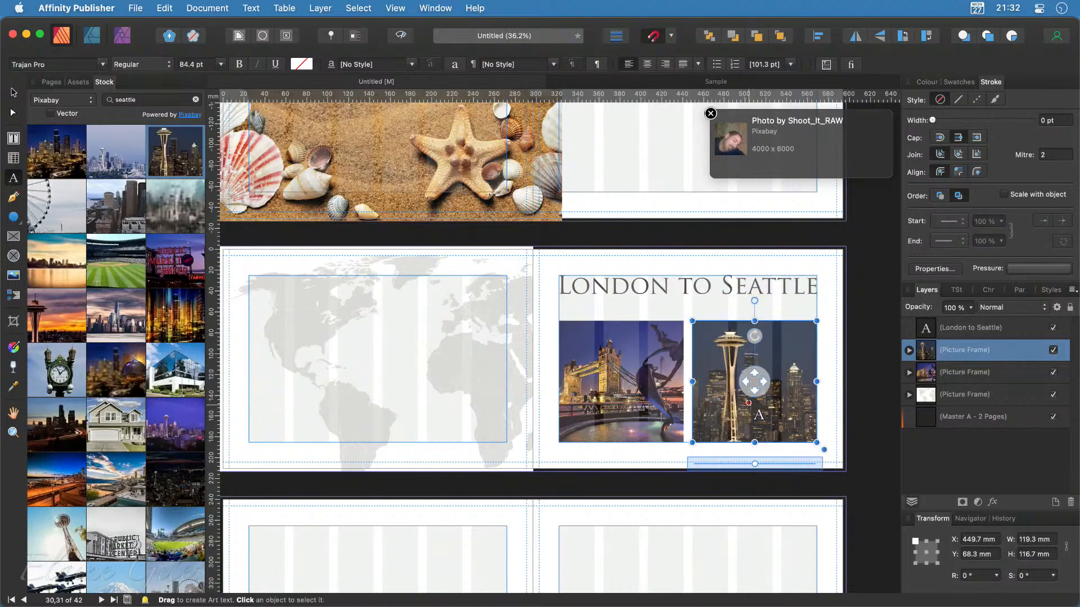
left_click_drag(753, 380, 753, 382)
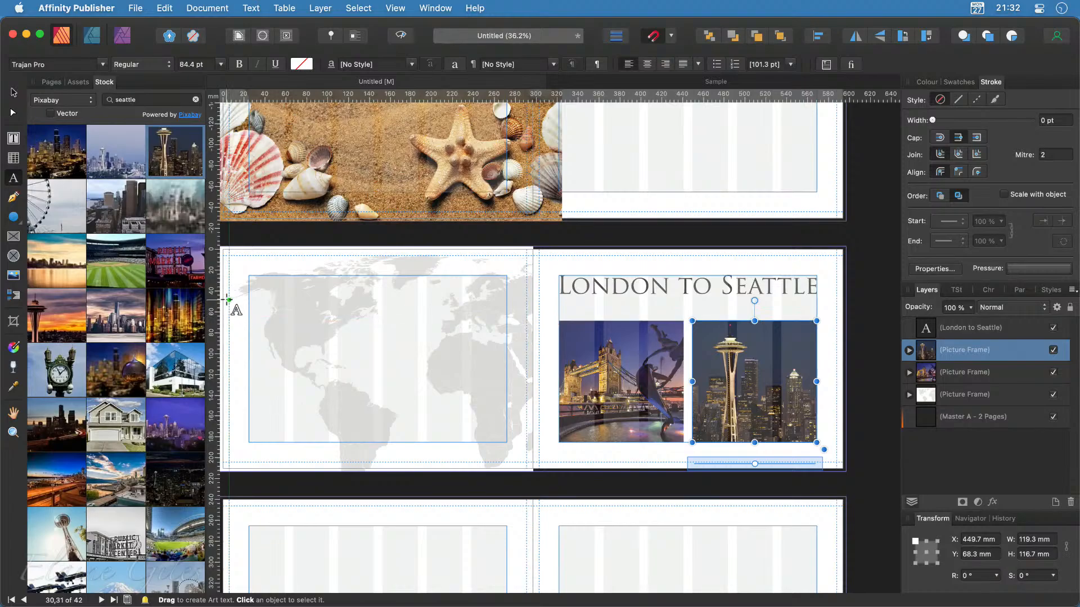
Step: Examine the world map on page 30 closely to locate Seattle on North America's west coast and London in Britain
key("v")
scroll(228, 302, "up", 3)
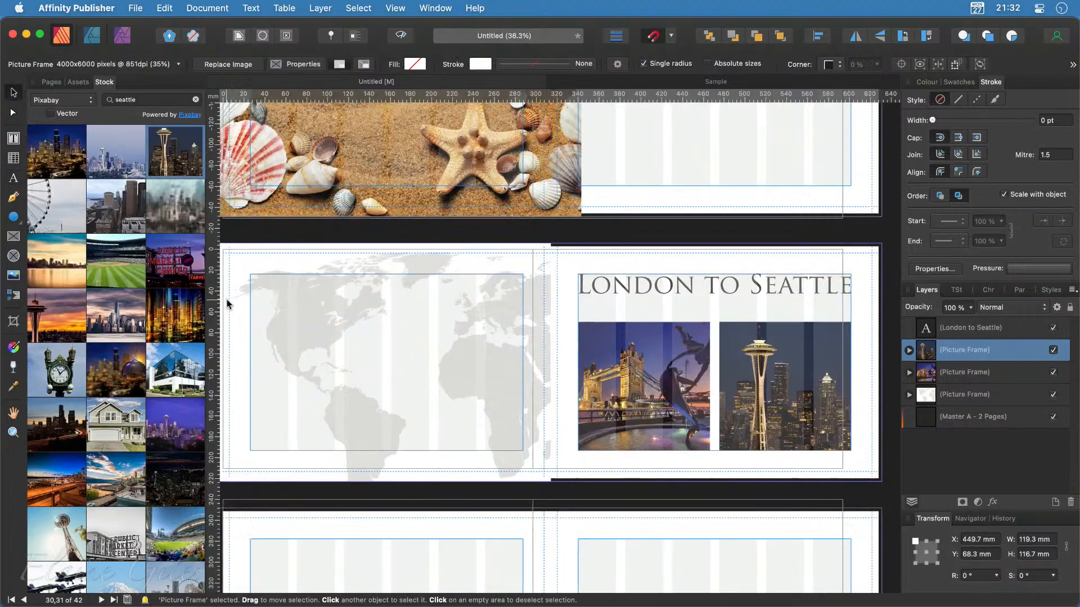
scroll(227, 303, "up", 2)
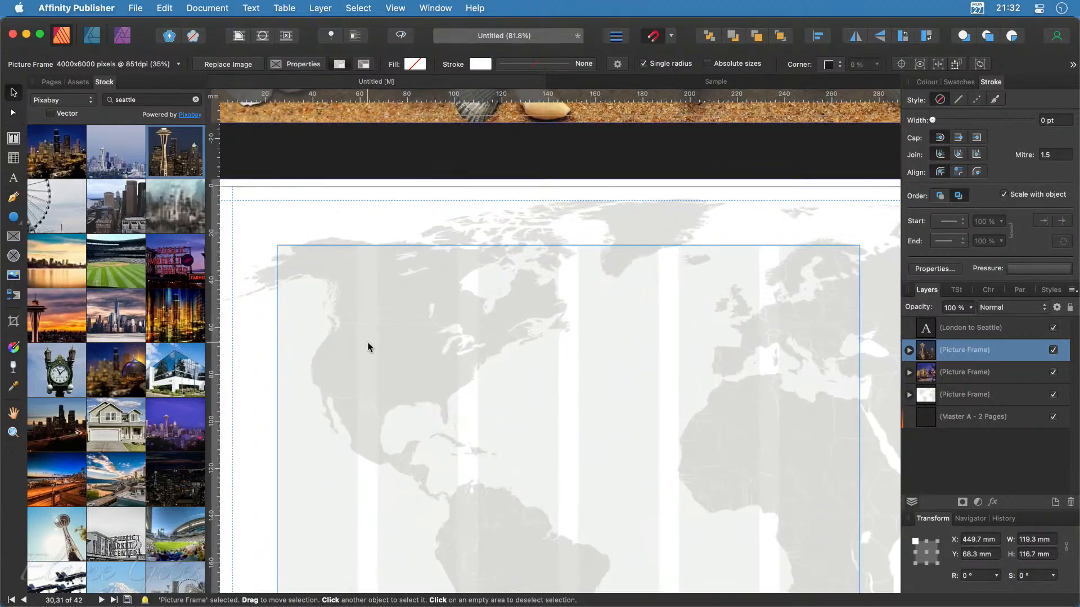
scroll(325, 335, "up", 10)
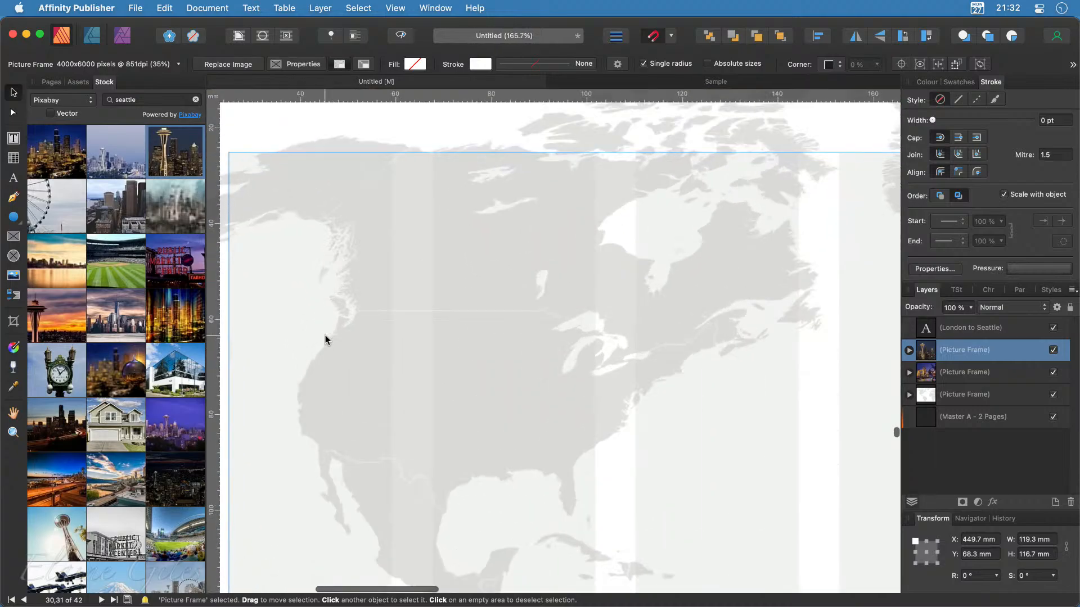
scroll(325, 335, "up", 2)
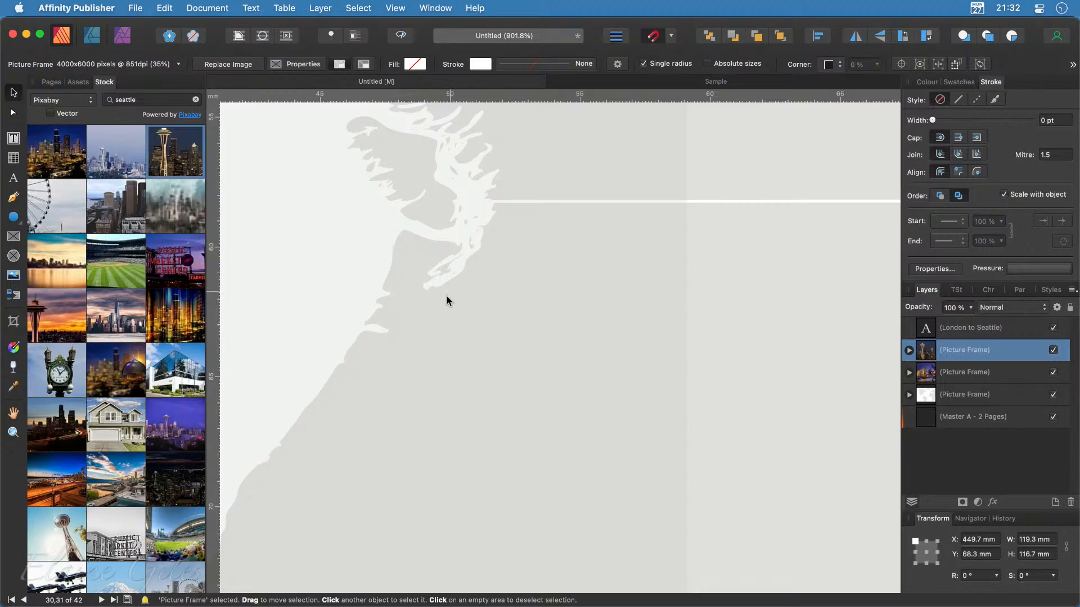
scroll(449, 375, "down", 7)
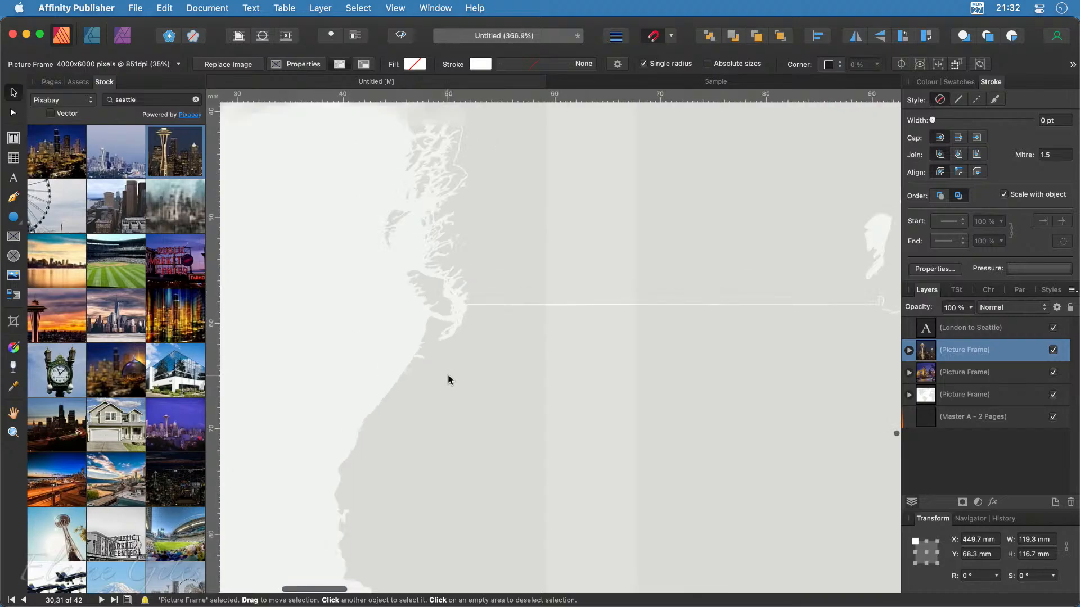
scroll(448, 379, "down", 2)
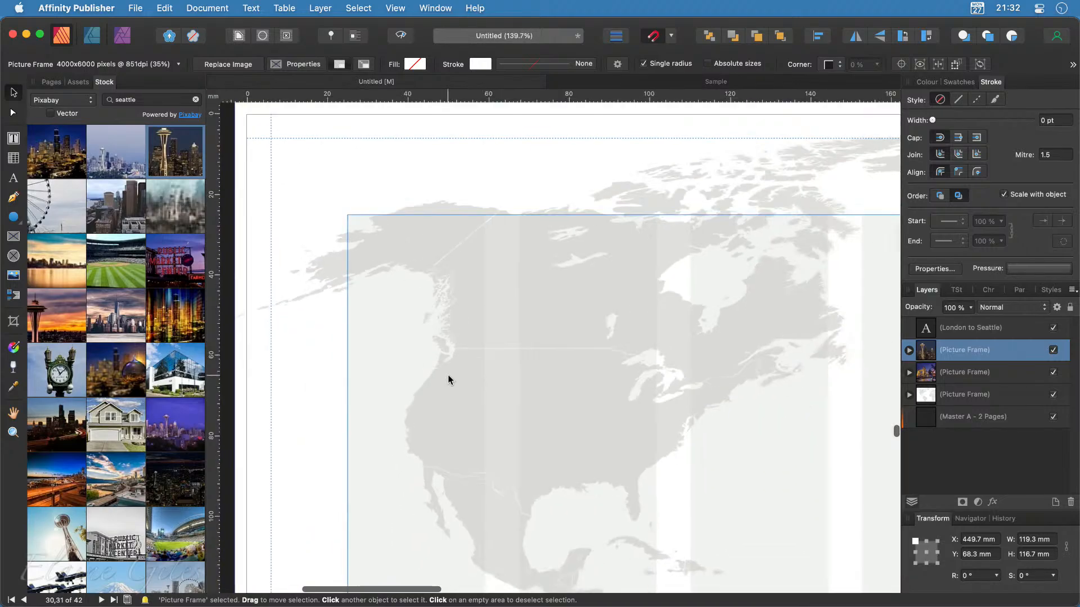
scroll(448, 379, "right", 4)
scroll(448, 377, "right", 8)
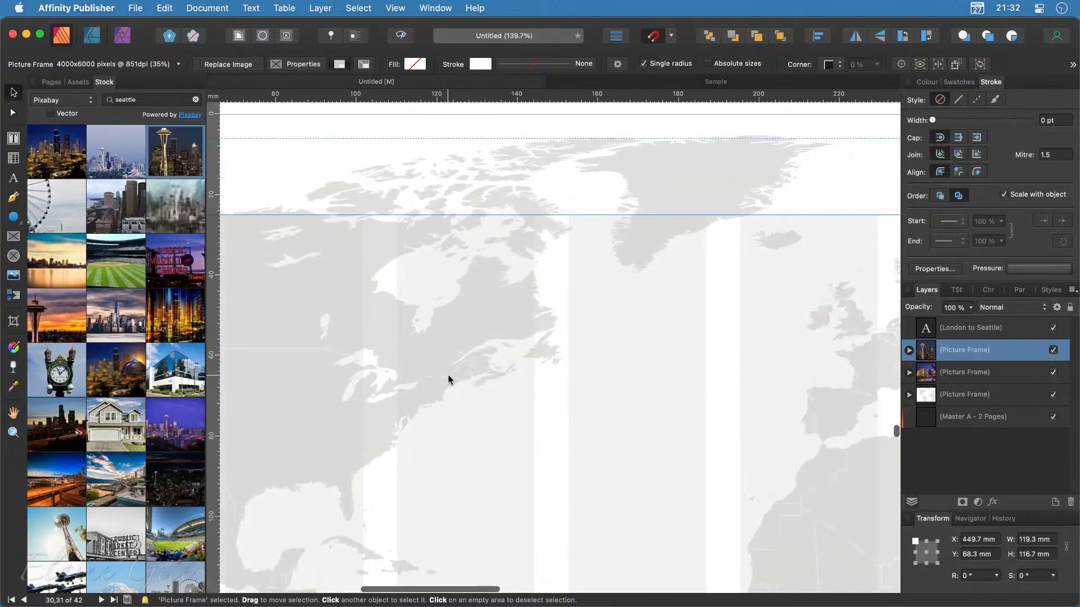
scroll(448, 380, "down", 2)
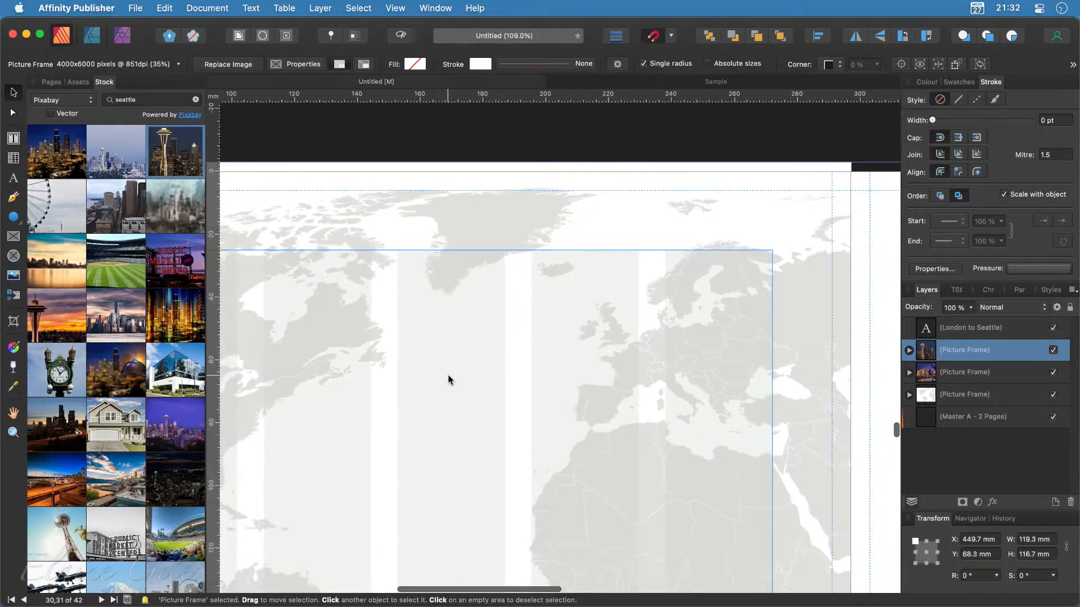
scroll(448, 380, "left", 4)
scroll(449, 374, "left", 3)
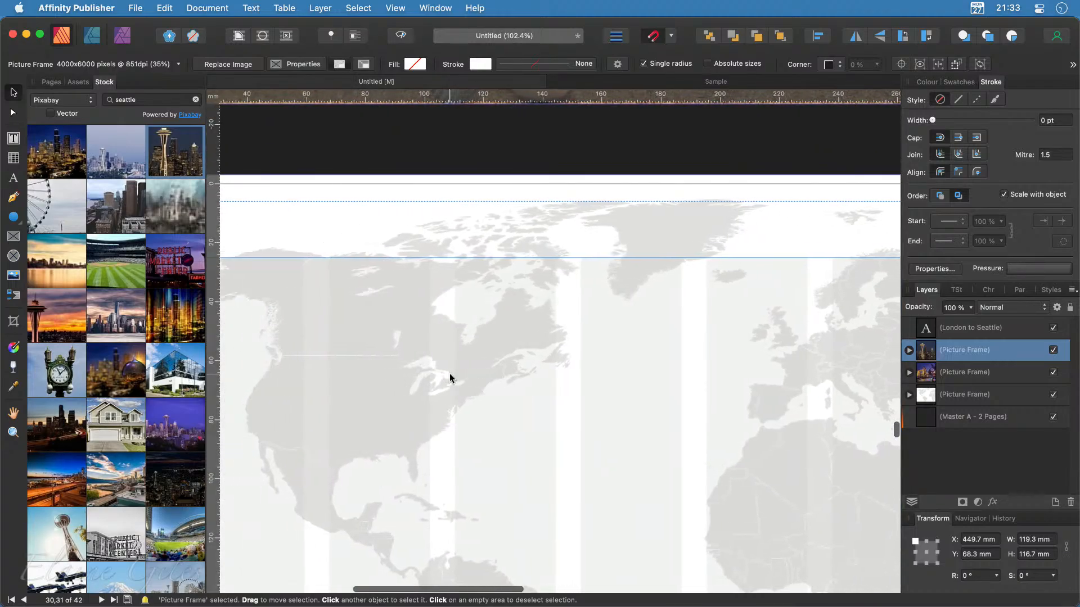
scroll(452, 377, "right", 1)
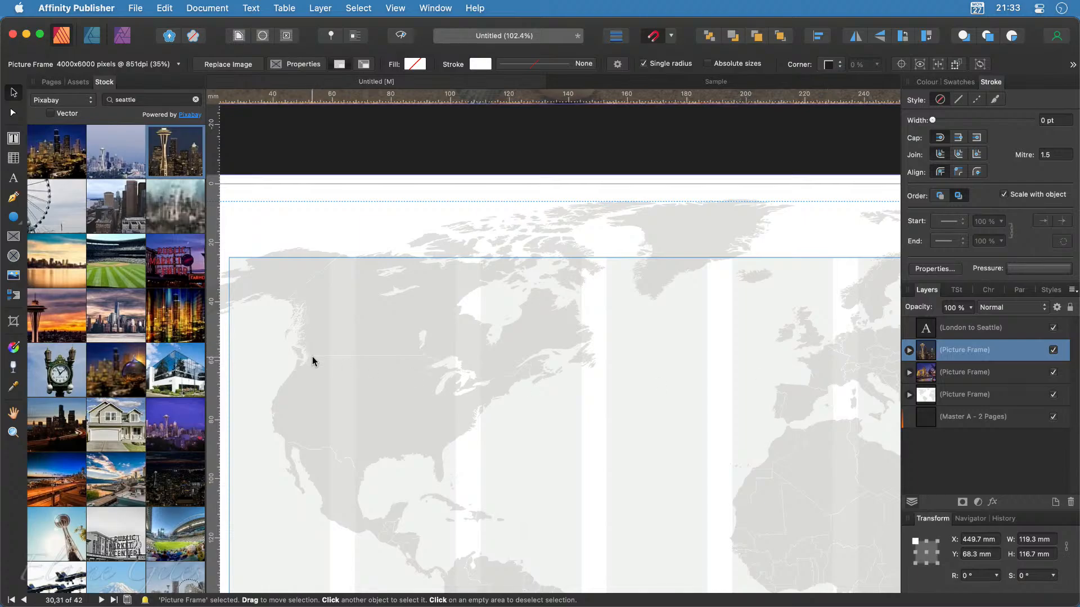
Step: Draw a straight Pen tool line about 174 mm long from London to Seattle across the world map
left_click(13, 198)
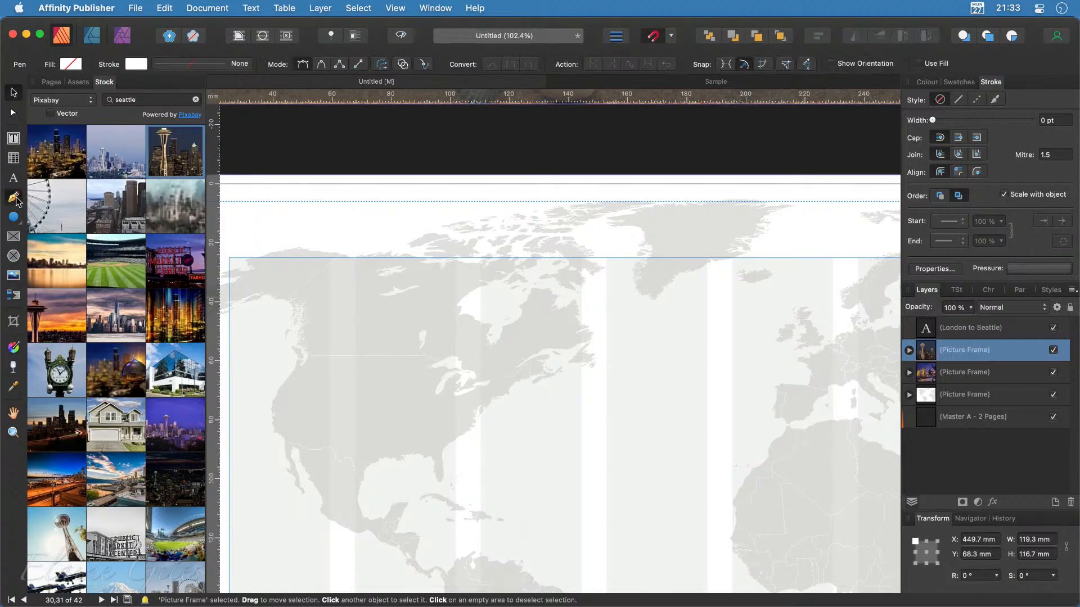
left_click(817, 341)
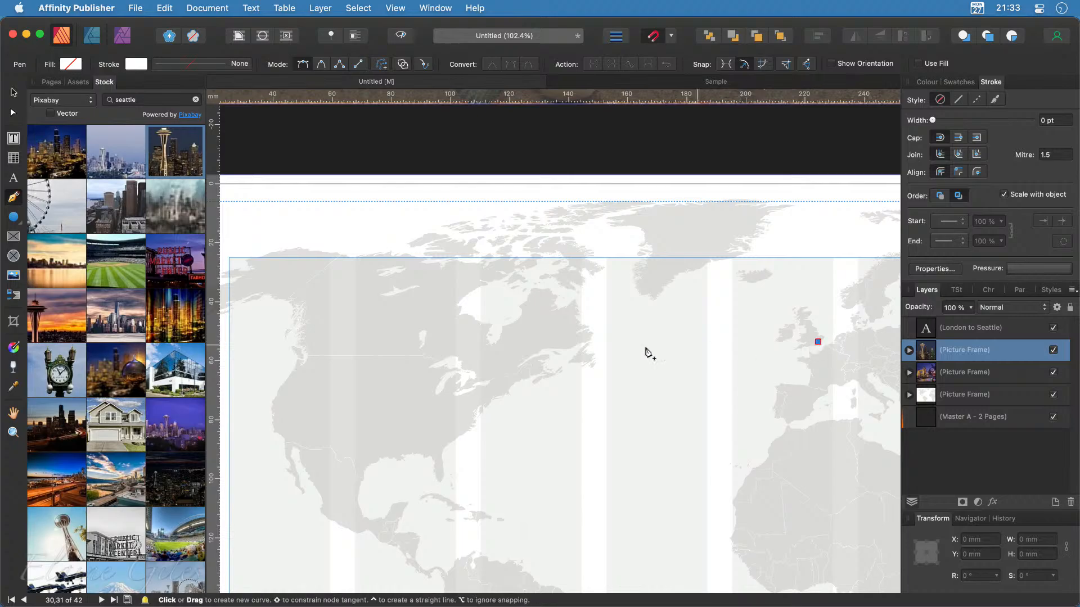
left_click(304, 369)
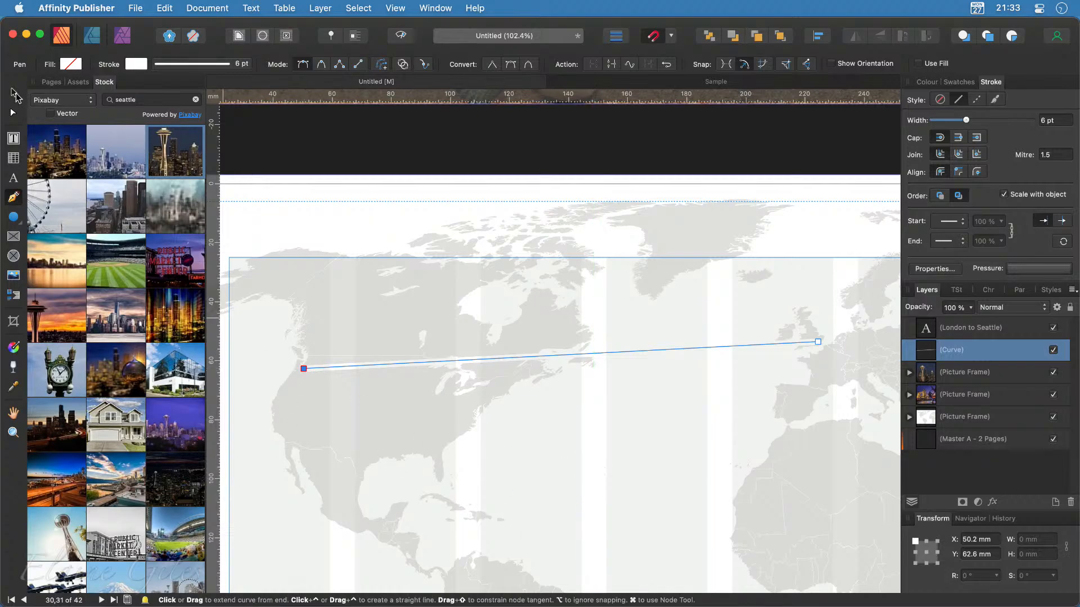
left_click(13, 94)
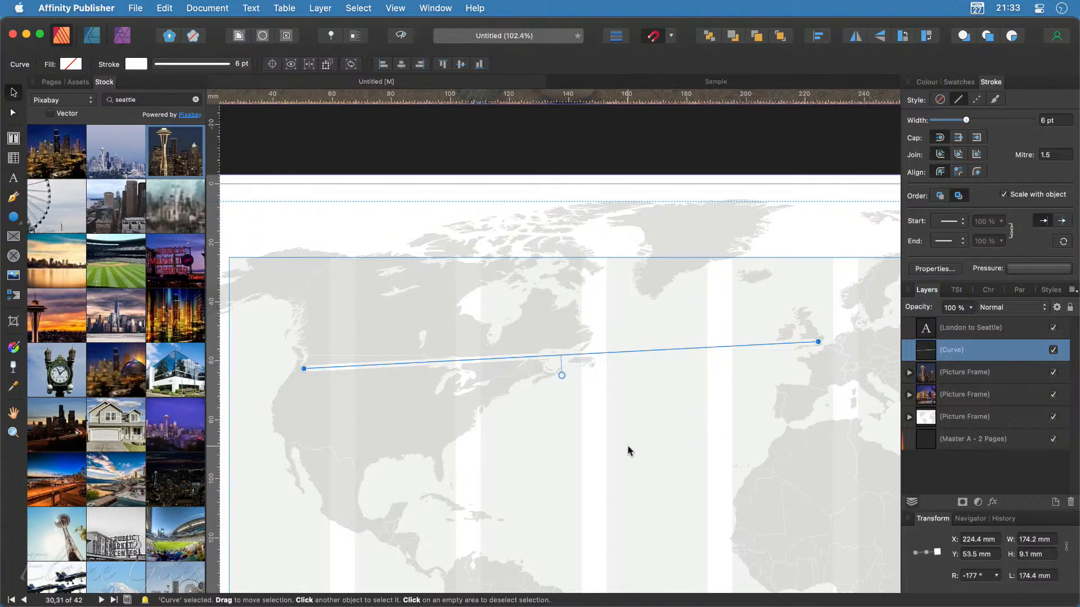
Step: Colour the route line's stroke red from the Apple palette and set its width to 4 pt
left_click(932, 83)
left_click(958, 82)
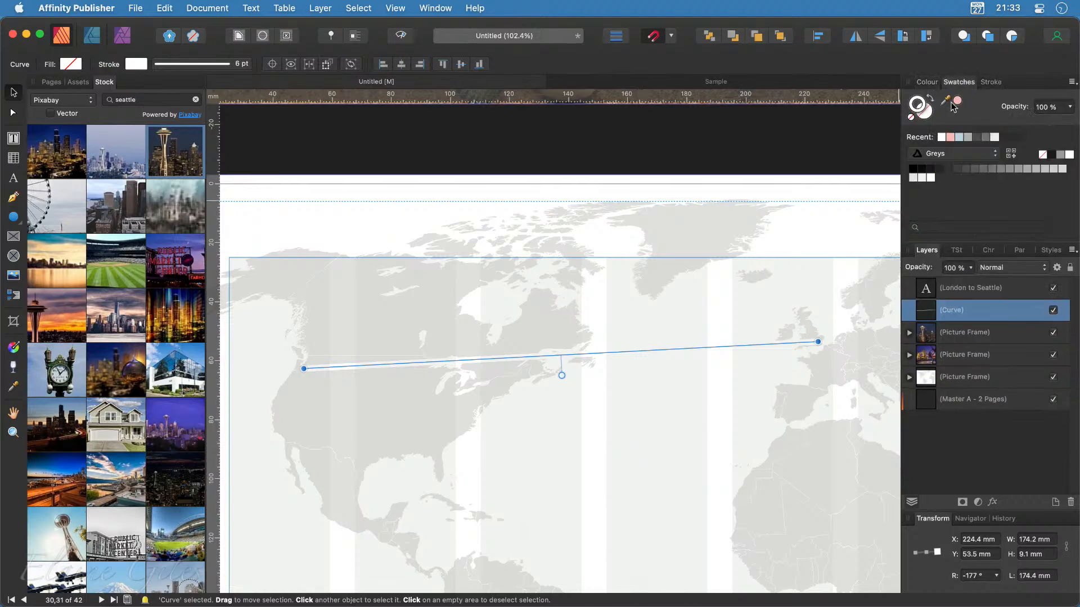
left_click(943, 157)
left_click(956, 208)
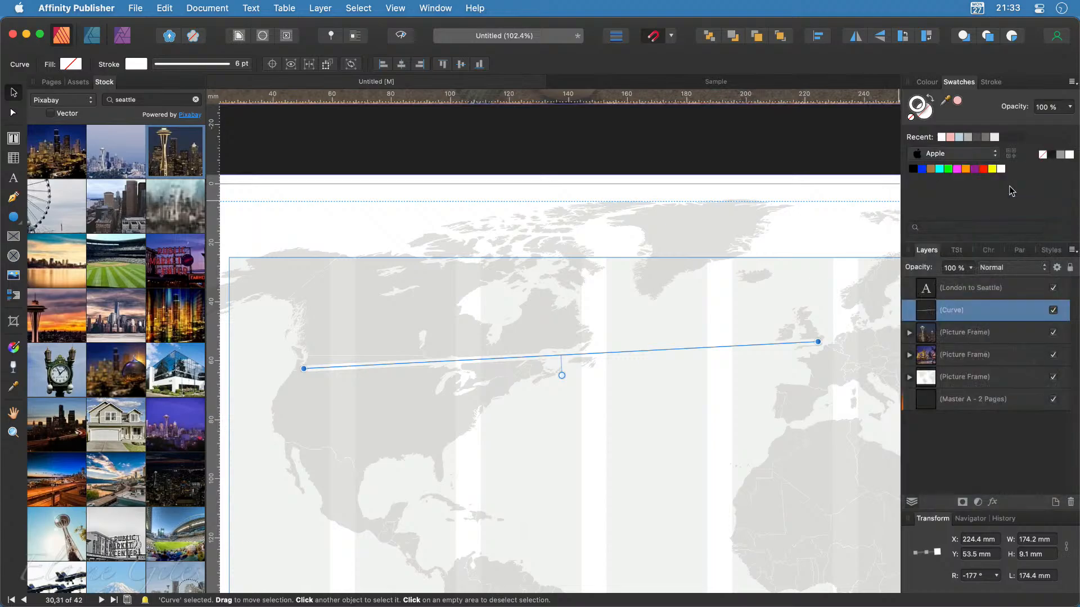
left_click(984, 169)
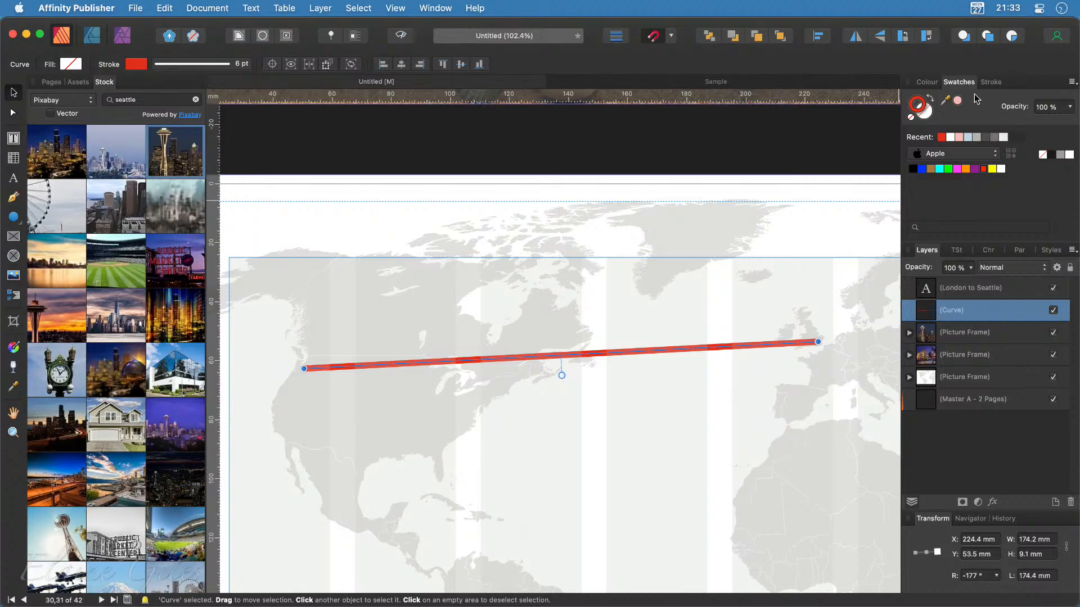
left_click(992, 83)
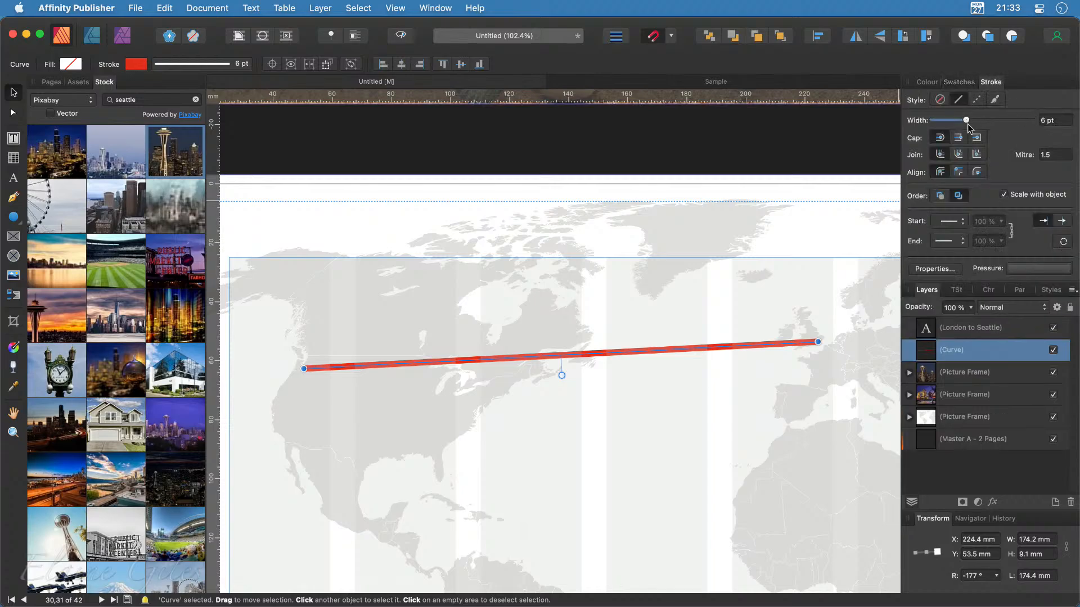
left_click_drag(965, 122, 962, 121)
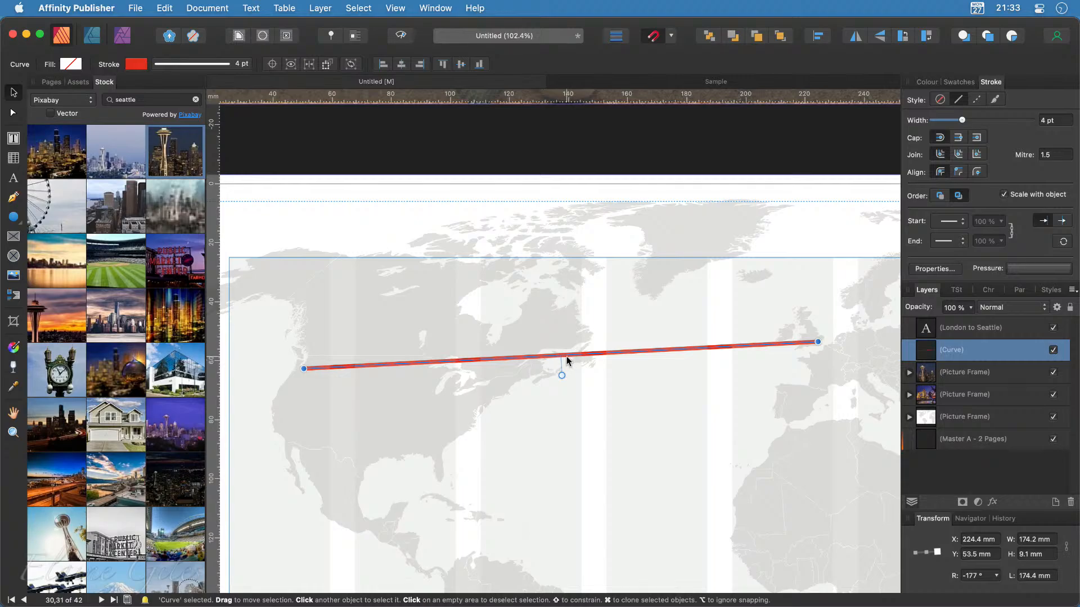
Step: Bend the red route line into an S-curve, arching it near London and dipping it near Seattle
left_click(14, 114)
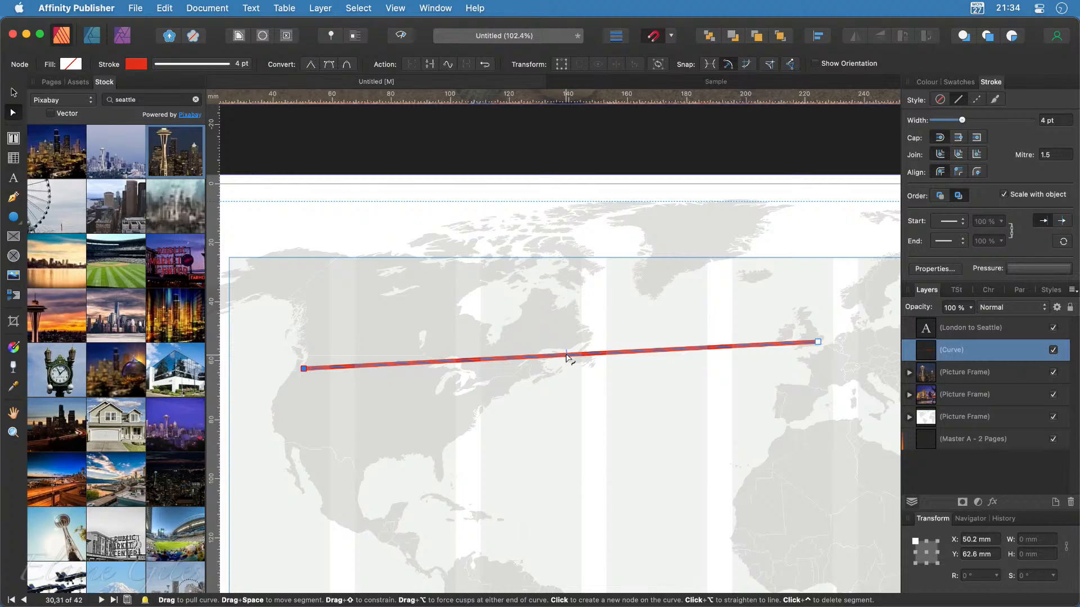
left_click_drag(566, 357, 567, 331)
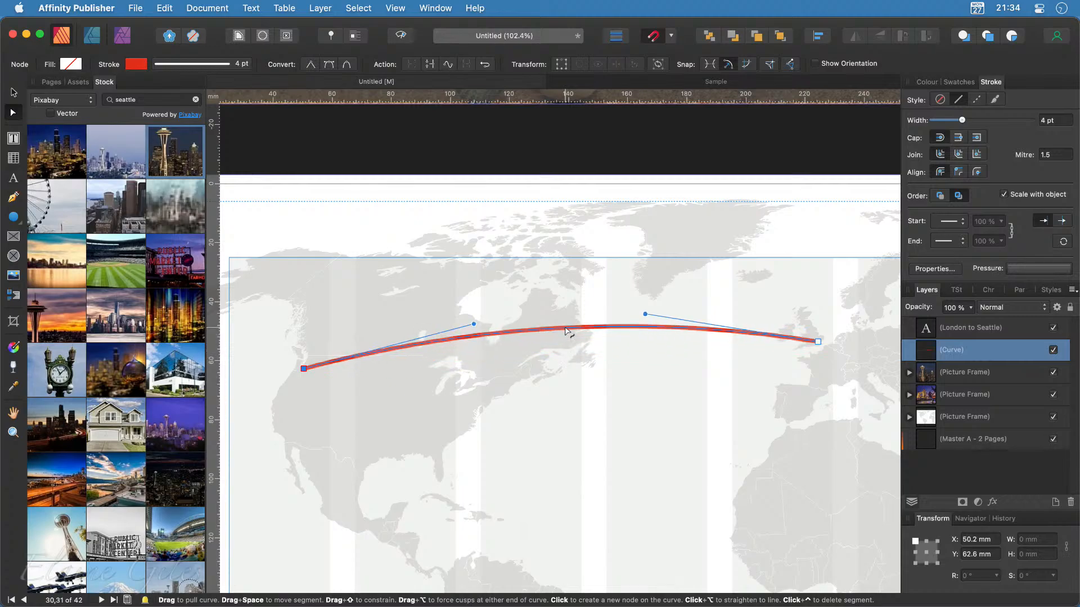
left_click_drag(473, 325, 447, 431)
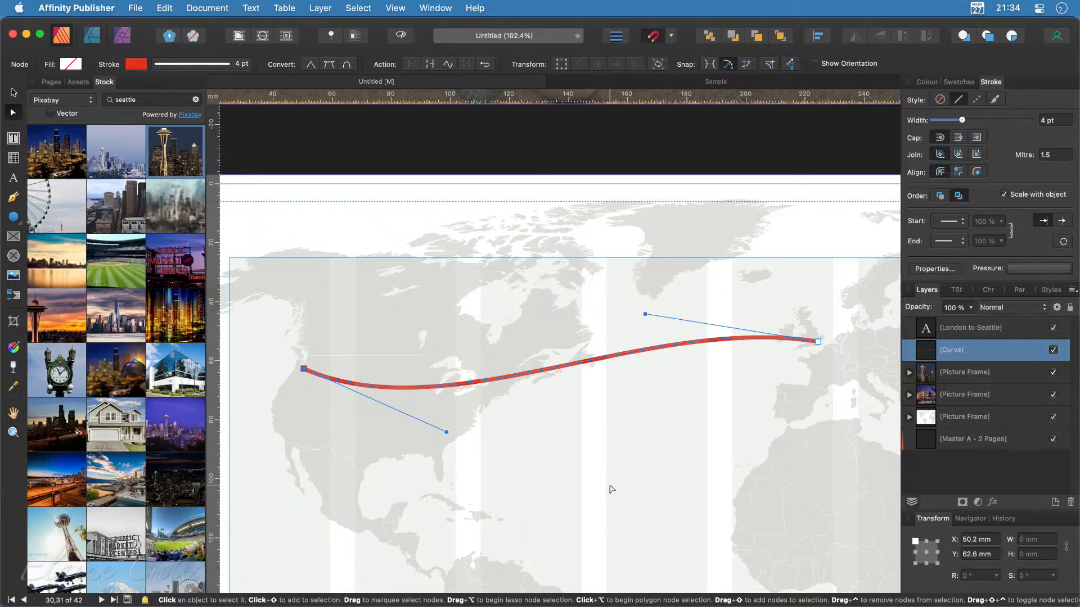
Step: Reshape the red route line into a single upward arc by raising the curve handle at its Seattle end
left_click_drag(446, 433, 470, 329)
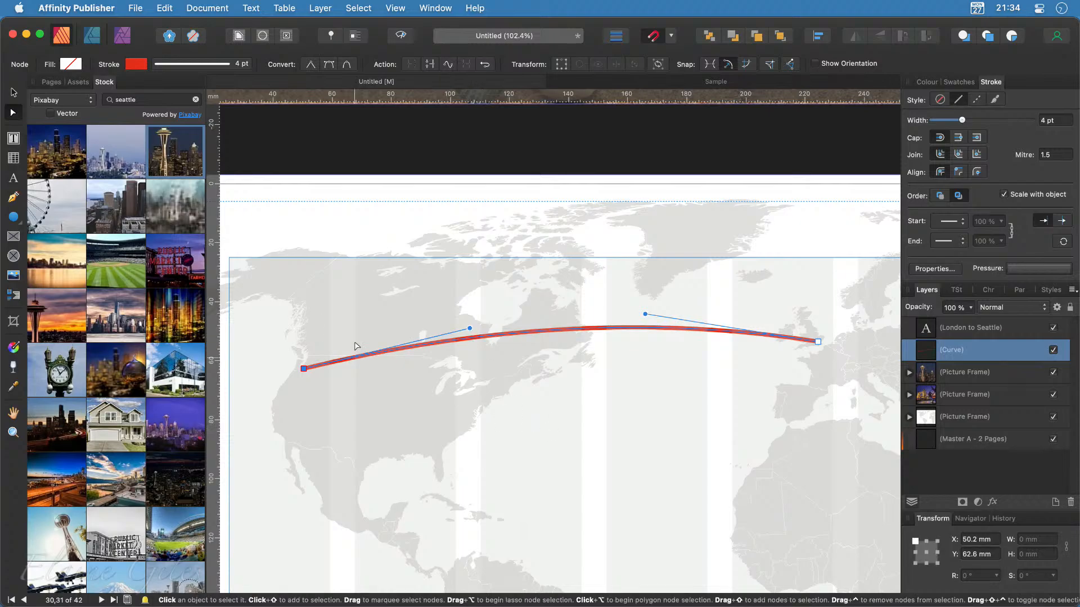
left_click(13, 91)
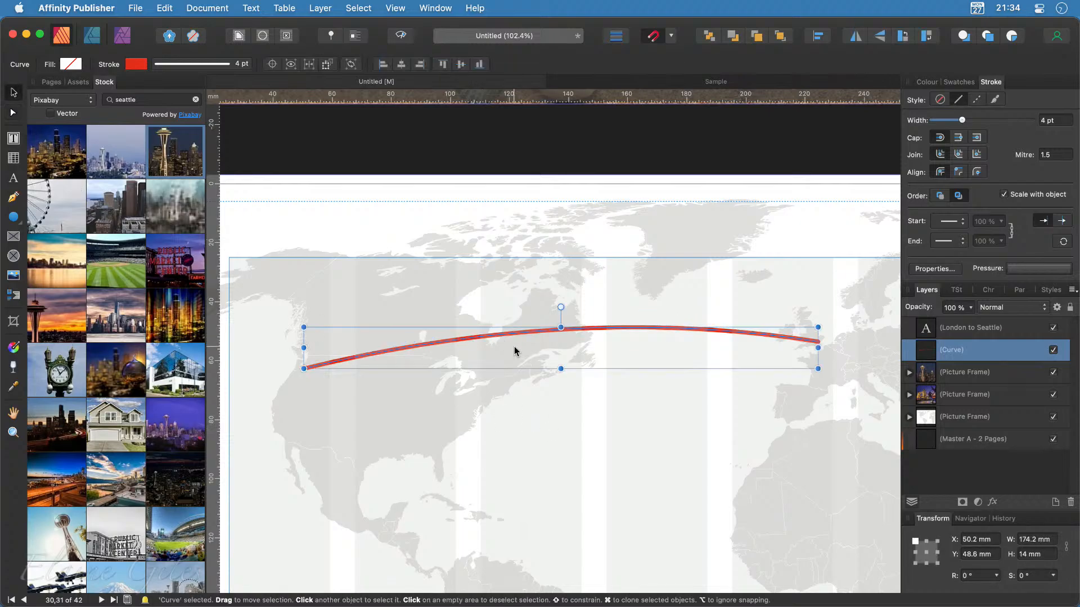
left_click(569, 441)
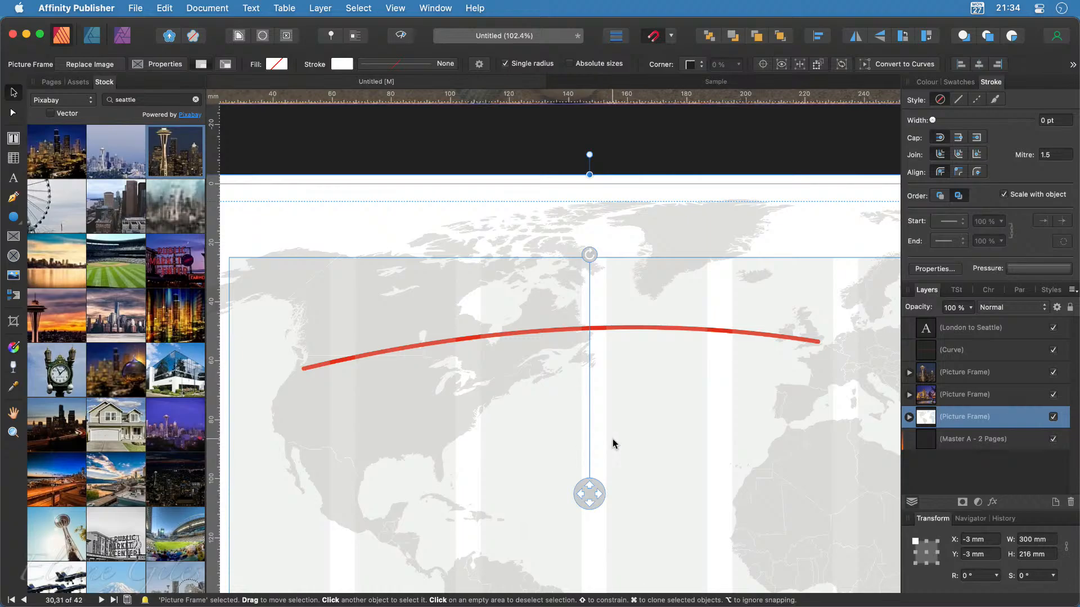
Step: Give the red route line a dashed stroke with a dash pattern of 3, 3, 0, 0
scroll(798, 332, "up", 6)
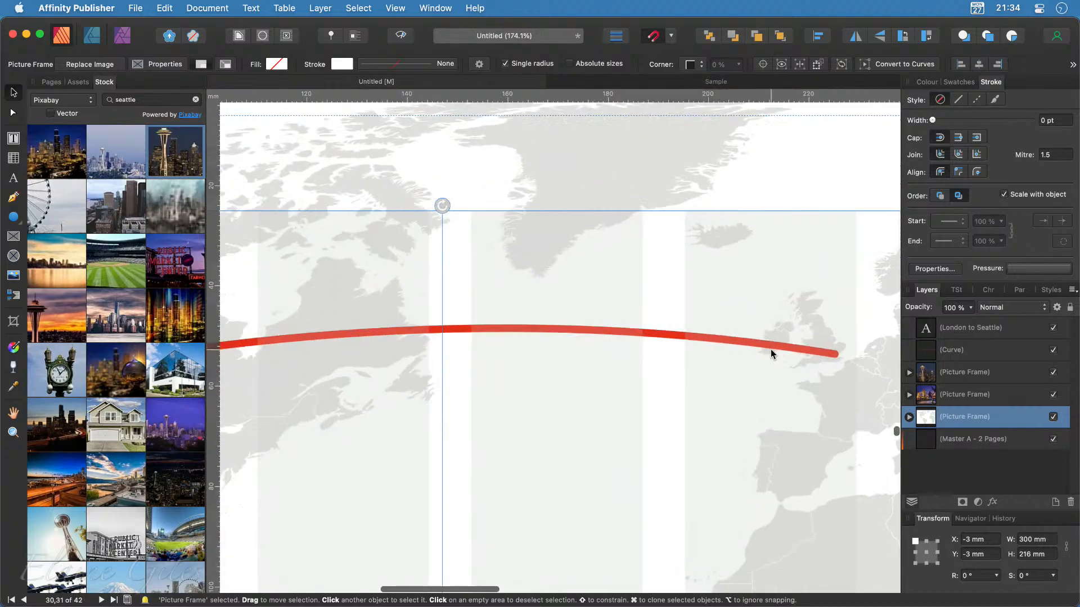
scroll(770, 354, "right", 5)
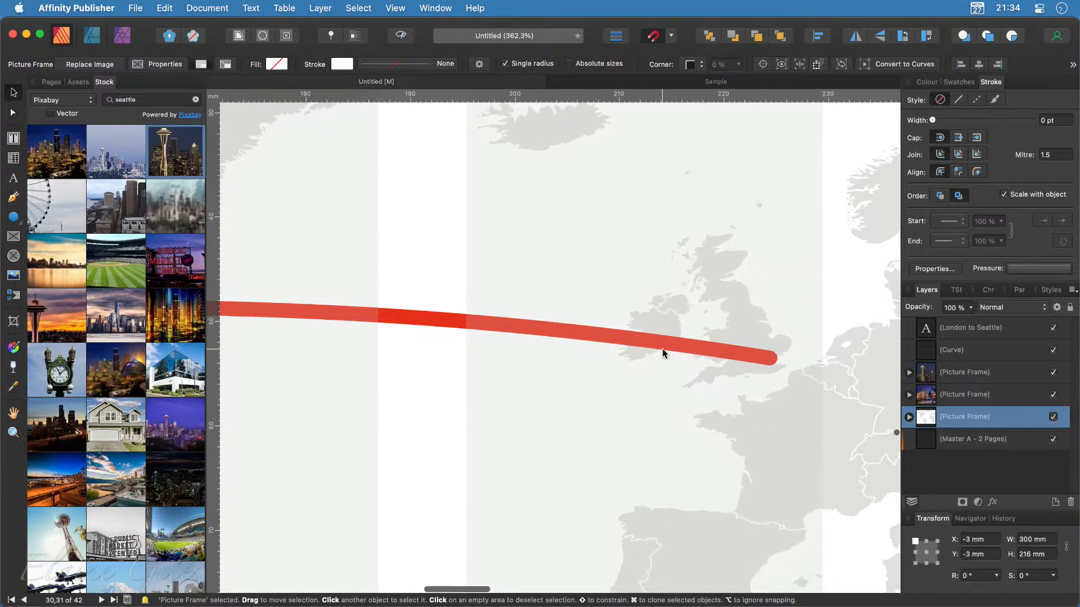
key("a")
left_click(585, 334)
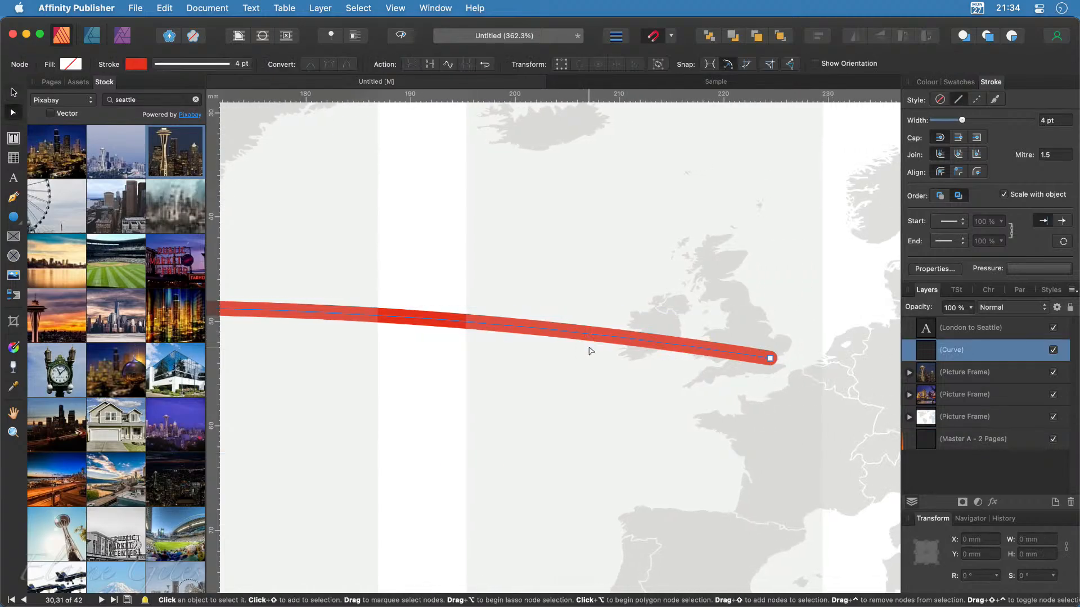
left_click(13, 92)
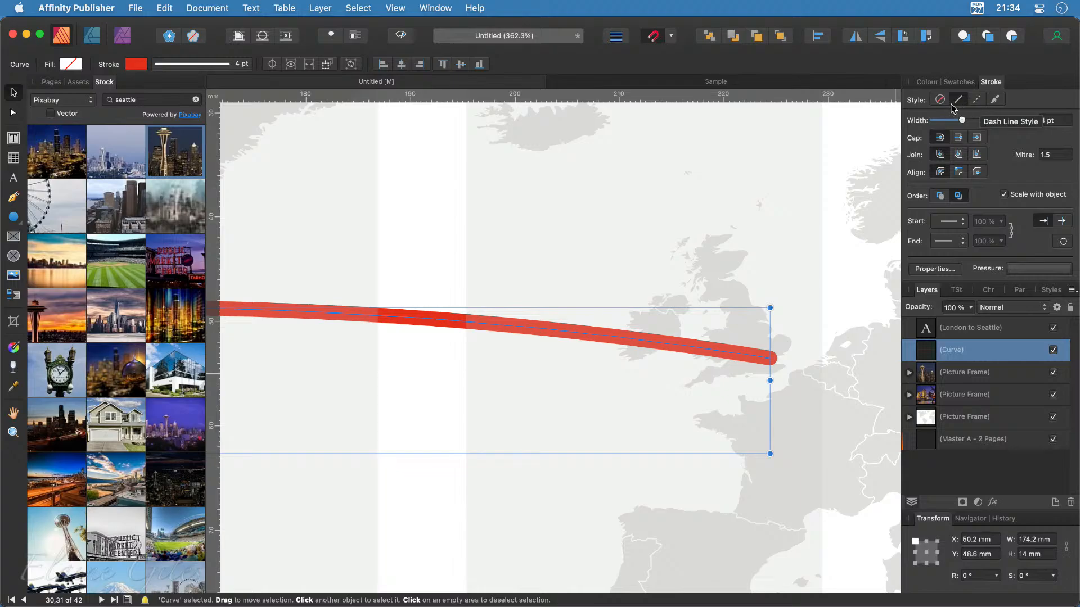
left_click(977, 101)
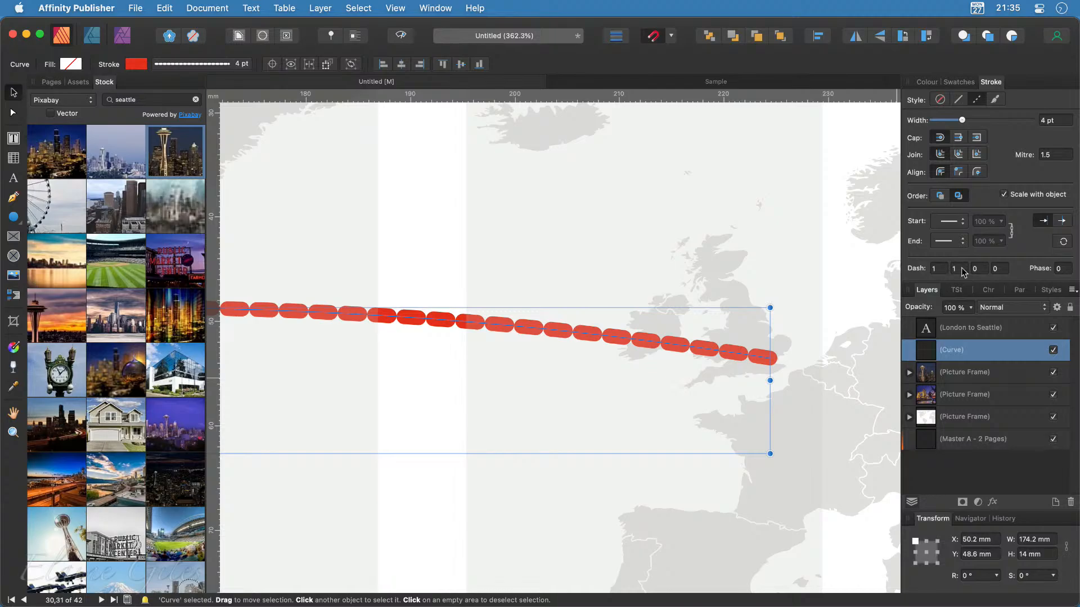
left_click(942, 269)
key("Tab")
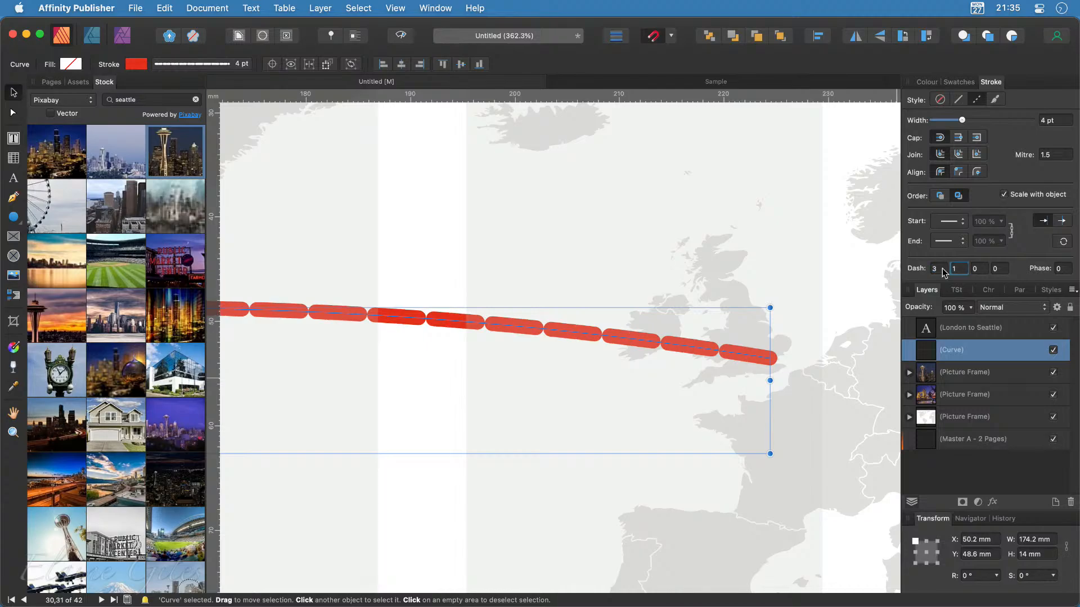
left_click(963, 269)
key("Tab")
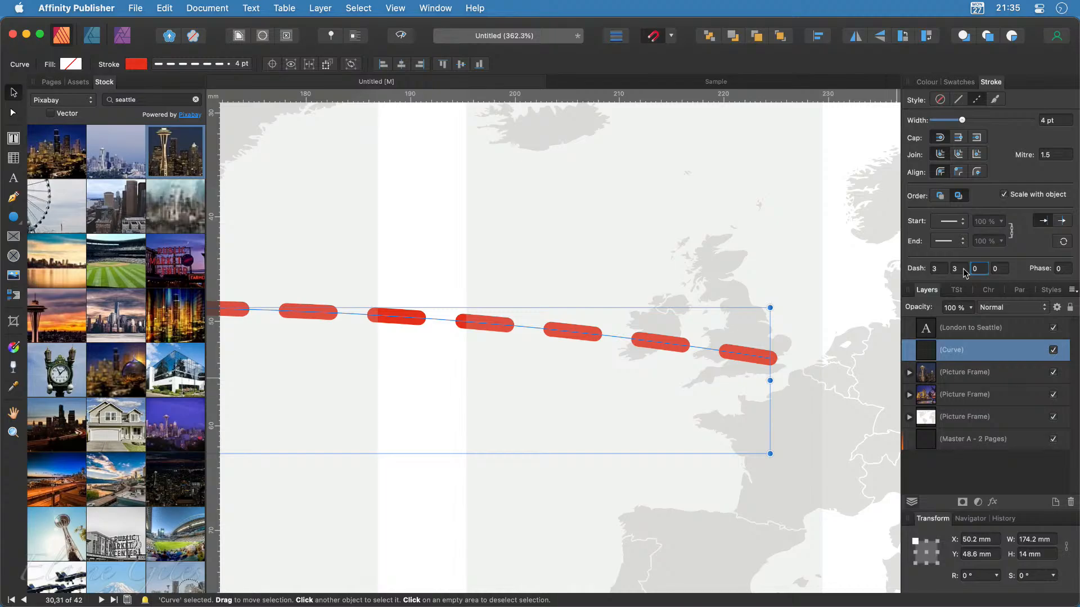
Step: Open airplane-mode-on.svg, copy its airplane into the photo book and place it on the middle of the dashed route line
scroll(437, 420, "down", 10)
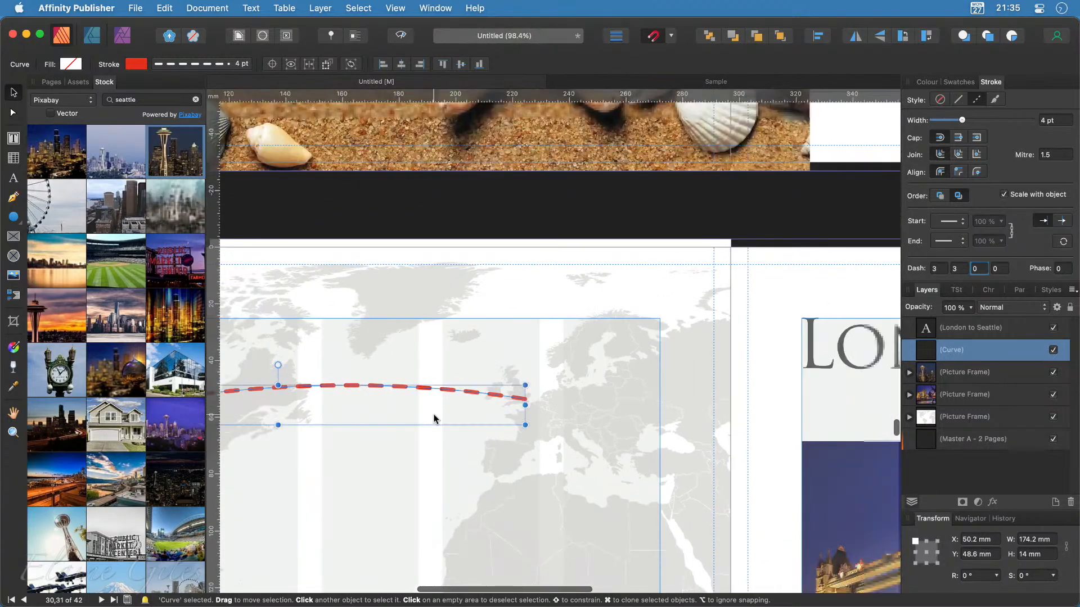
scroll(433, 419, "down", 5)
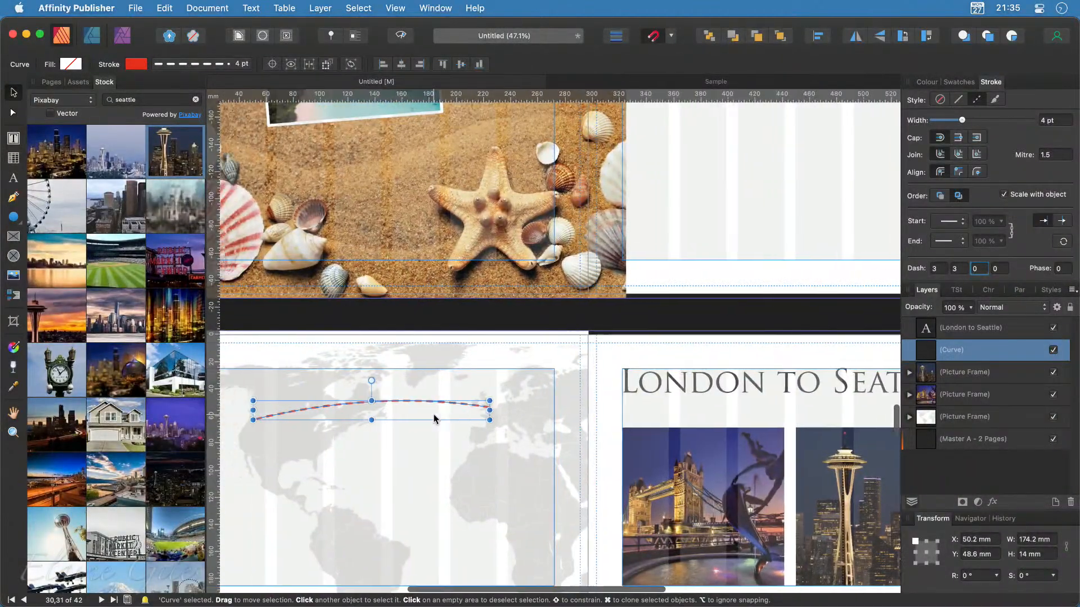
scroll(434, 419, "left", 4)
left_click(493, 460)
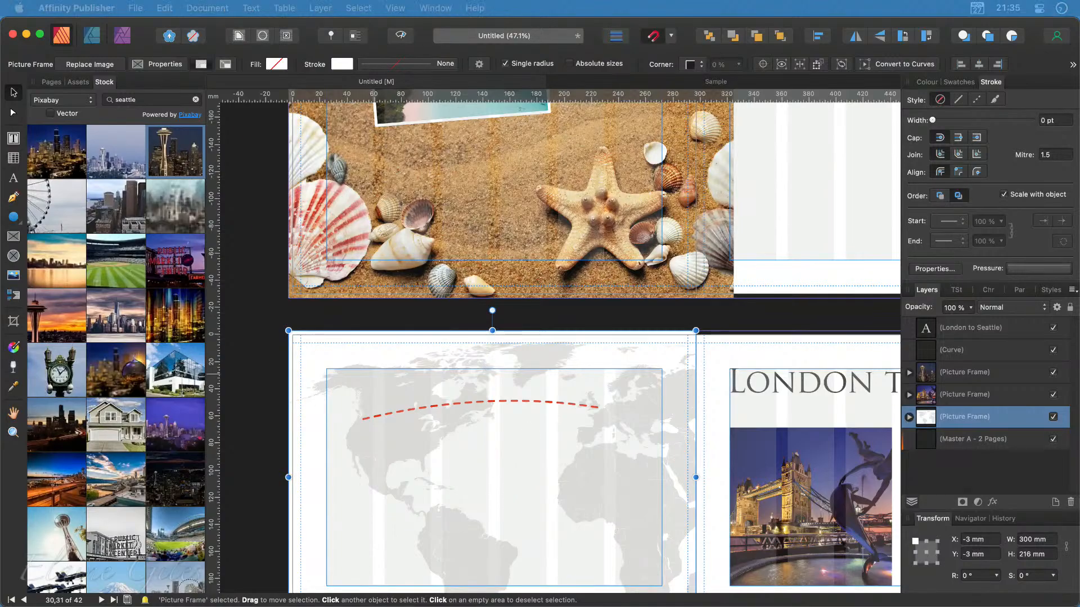
left_click_drag(2, 287, 556, 320)
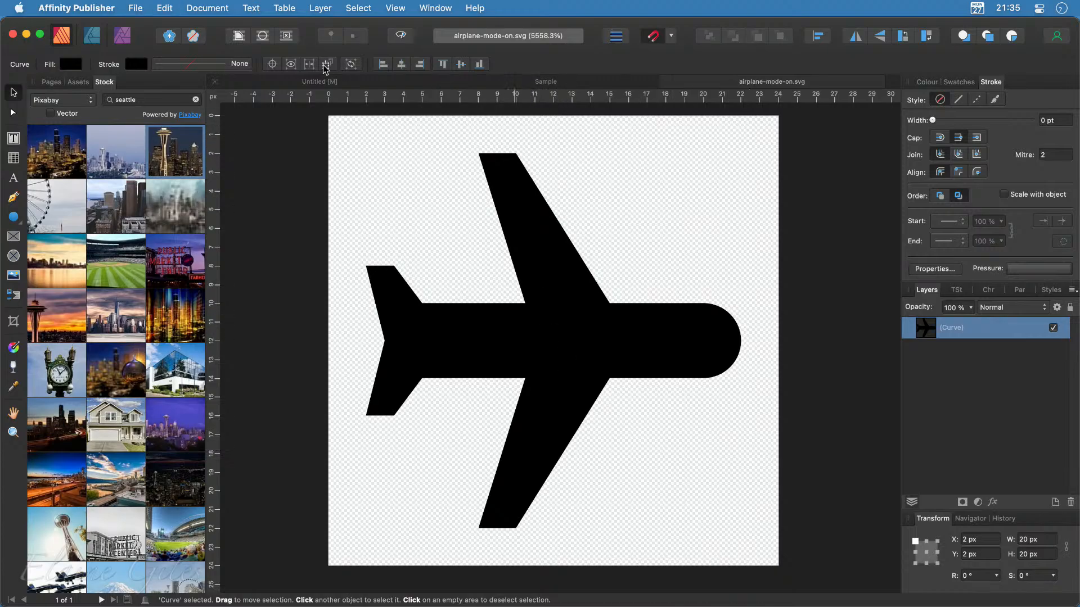
left_click(346, 85)
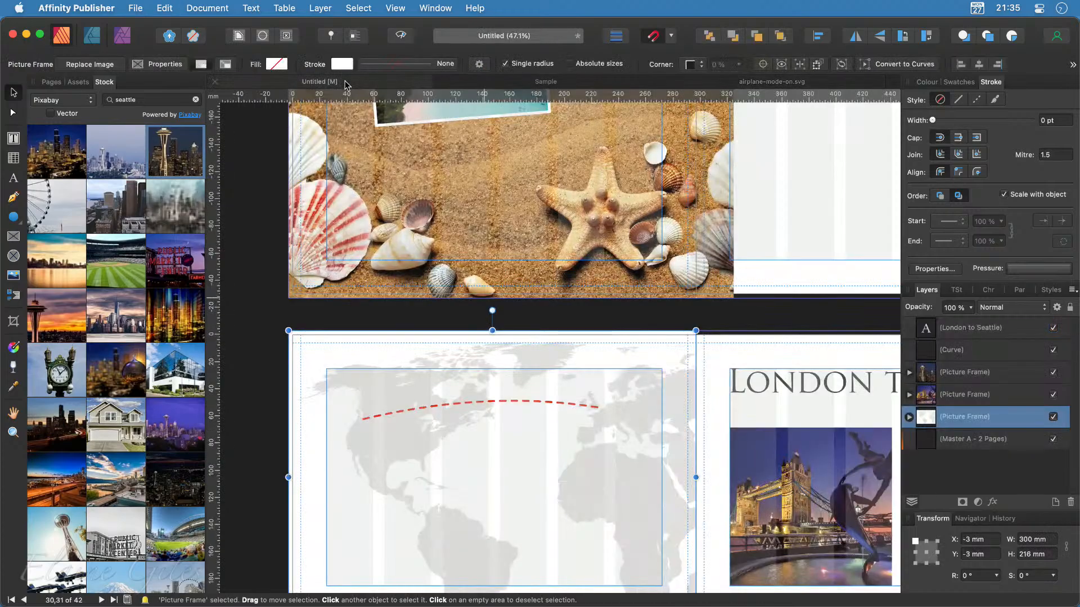
key("super+v")
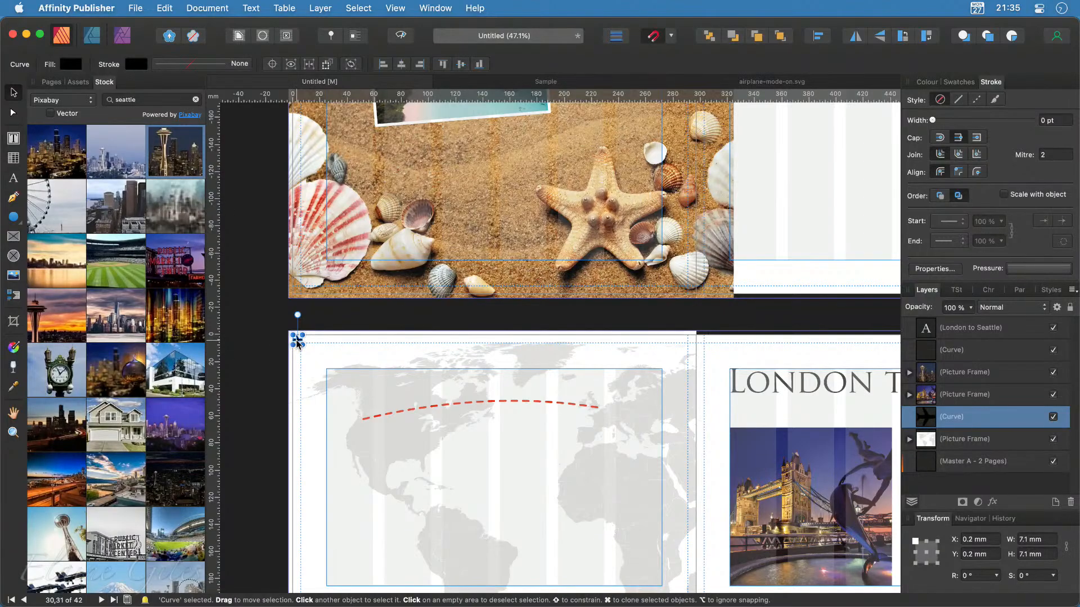
left_click_drag(297, 341, 505, 397)
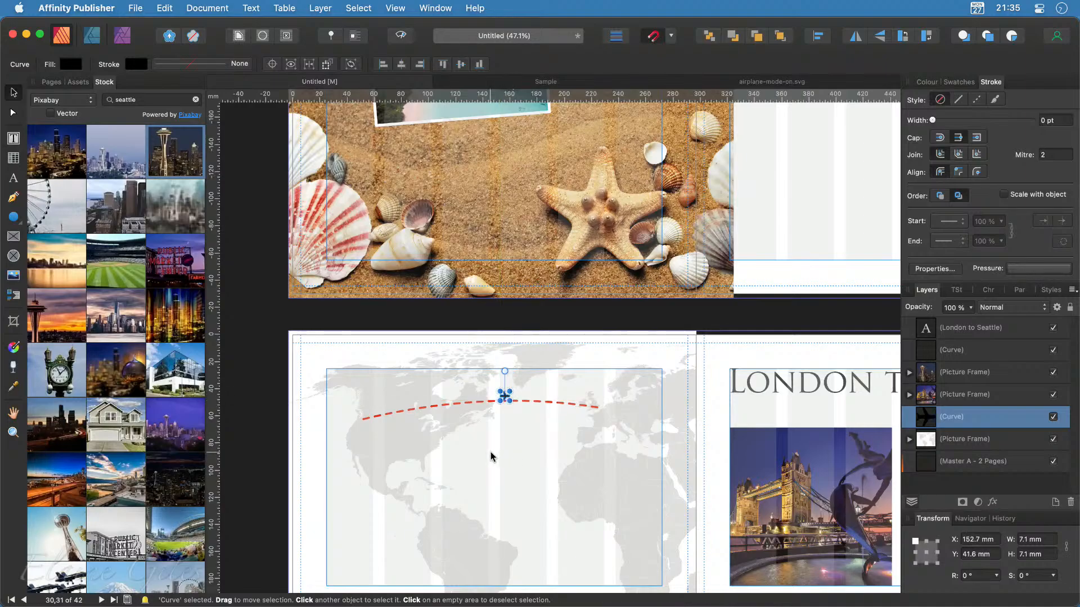
Step: Flip the airplane horizontally so it faces Seattle and rotate it to about 2.6°
scroll(493, 440, "up", 3)
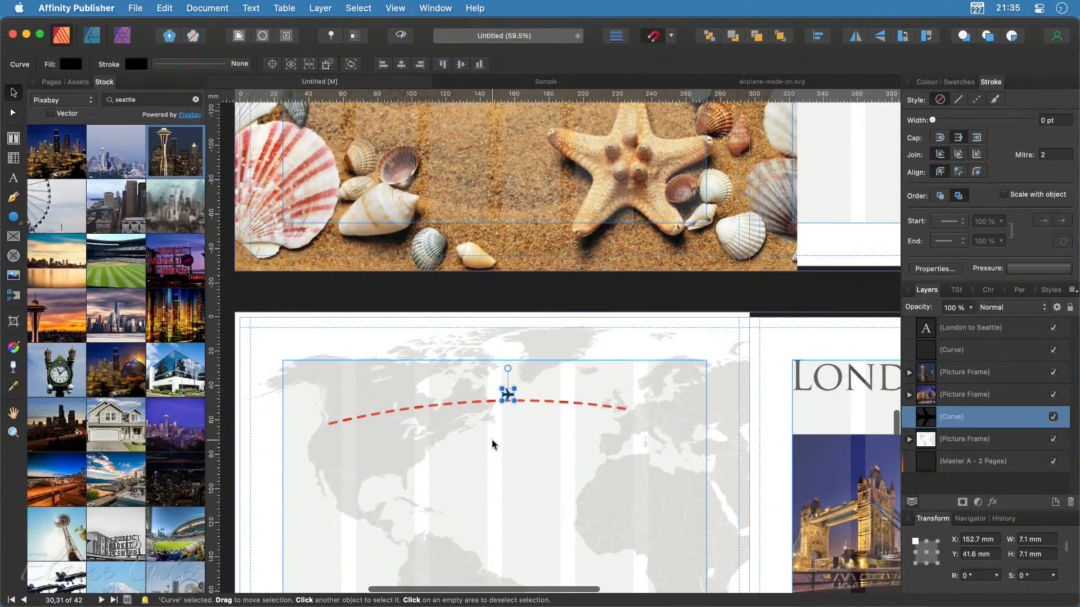
scroll(470, 432, "up", 3)
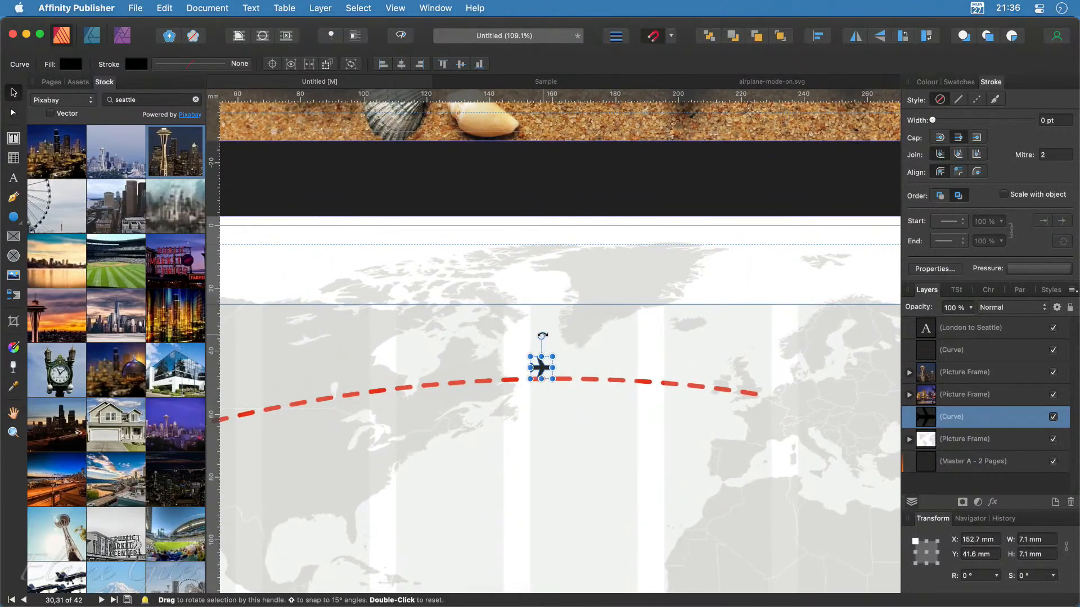
left_click_drag(541, 336, 537, 417)
key("super+z")
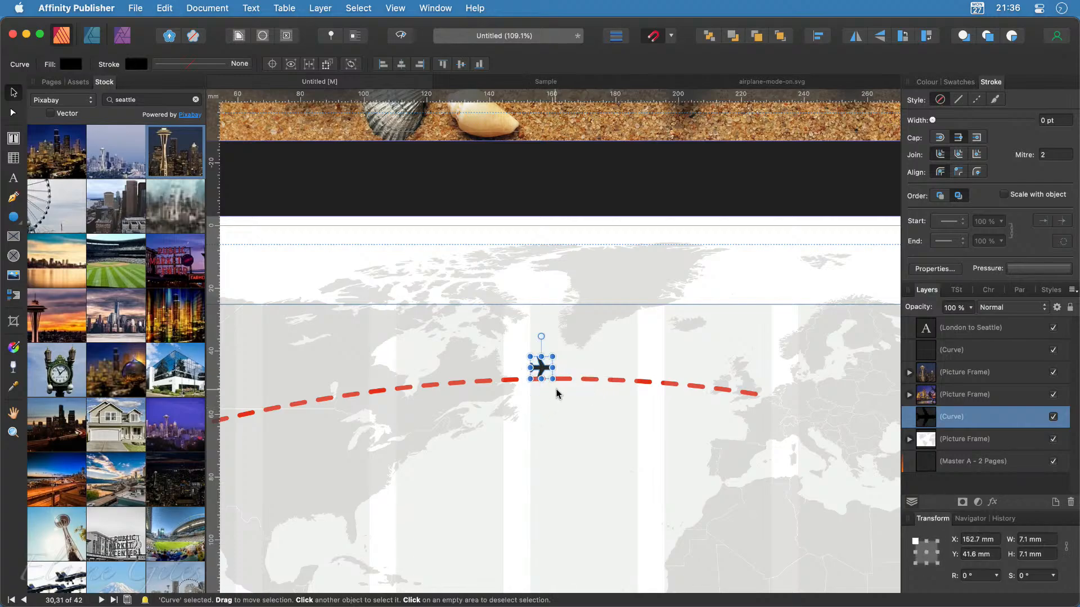
left_click(856, 37)
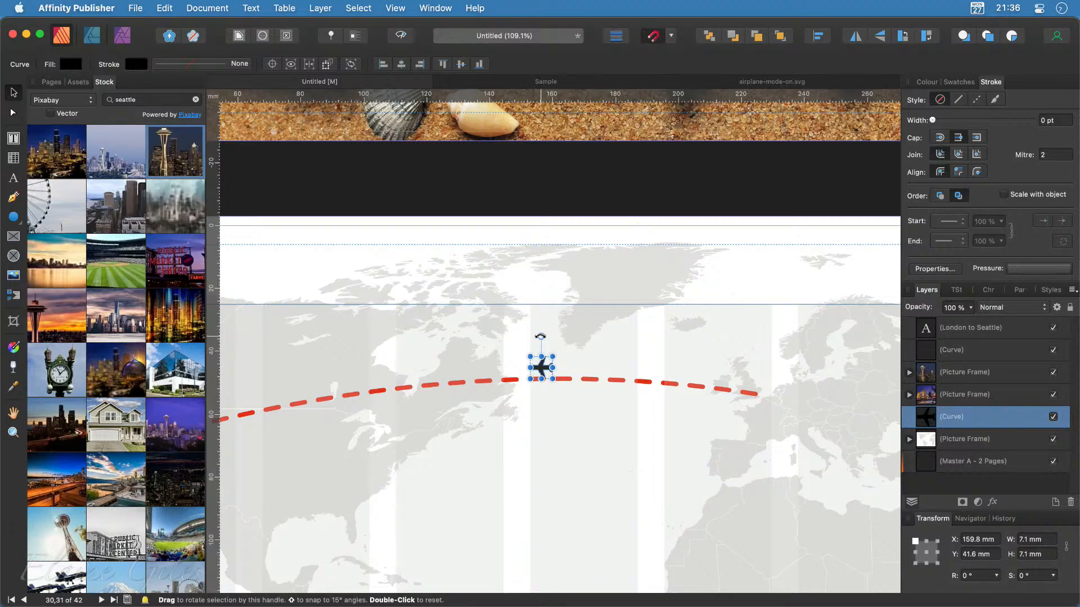
left_click_drag(538, 336, 541, 336)
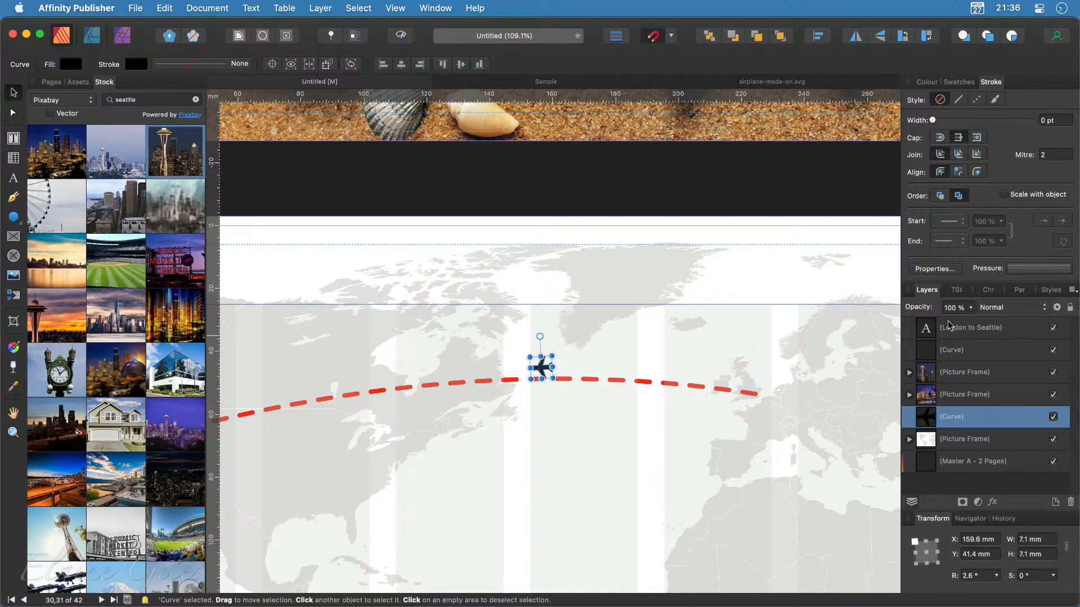
Step: Fill the airplane with the recently used red and remove its stroke
left_click(925, 82)
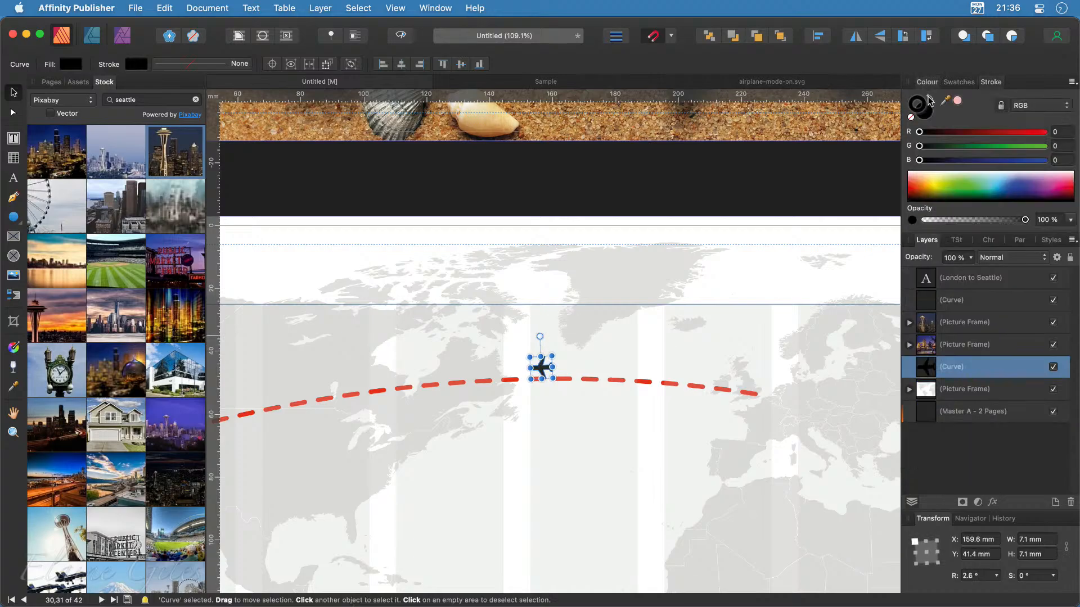
left_click(959, 83)
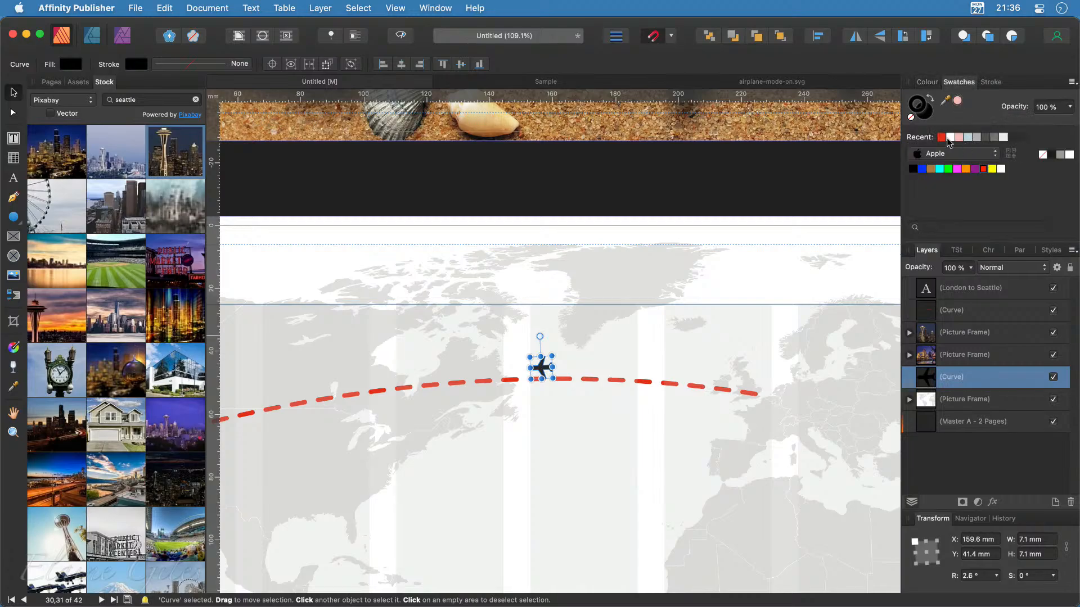
left_click(941, 137)
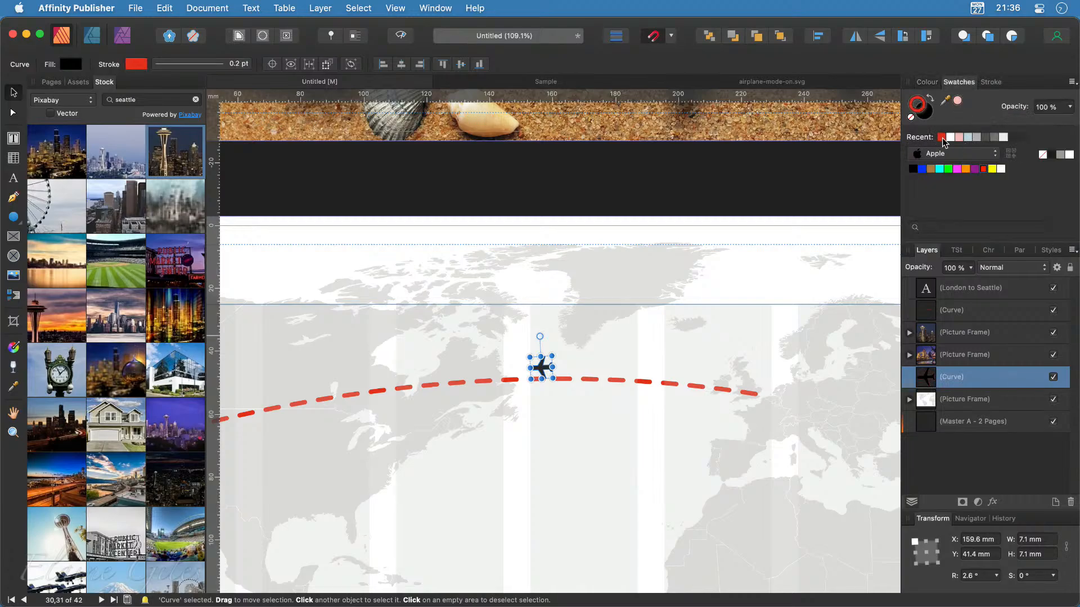
left_click(931, 100)
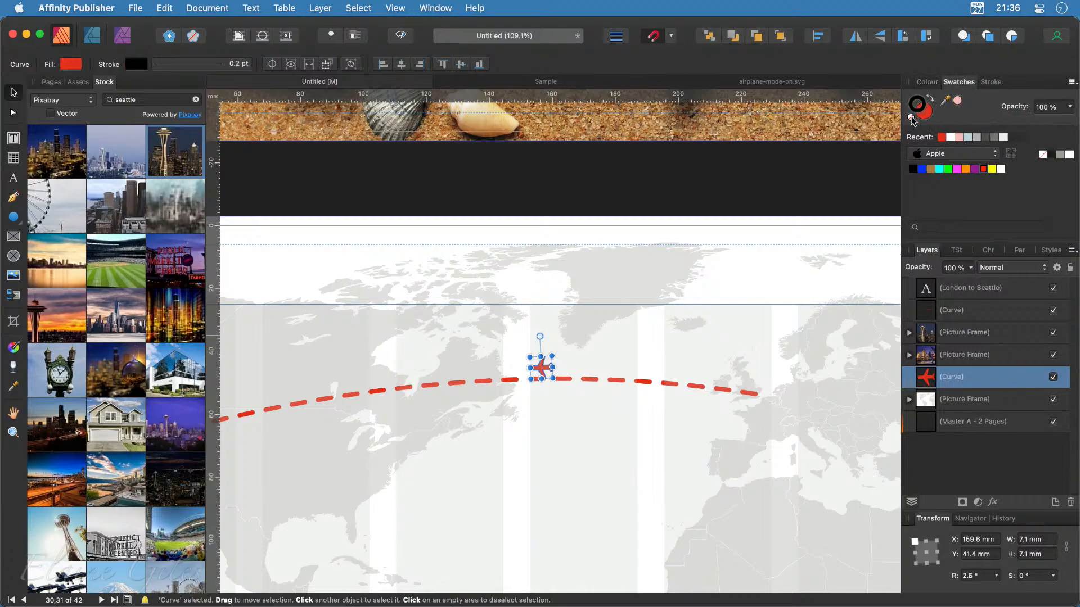
left_click(536, 426)
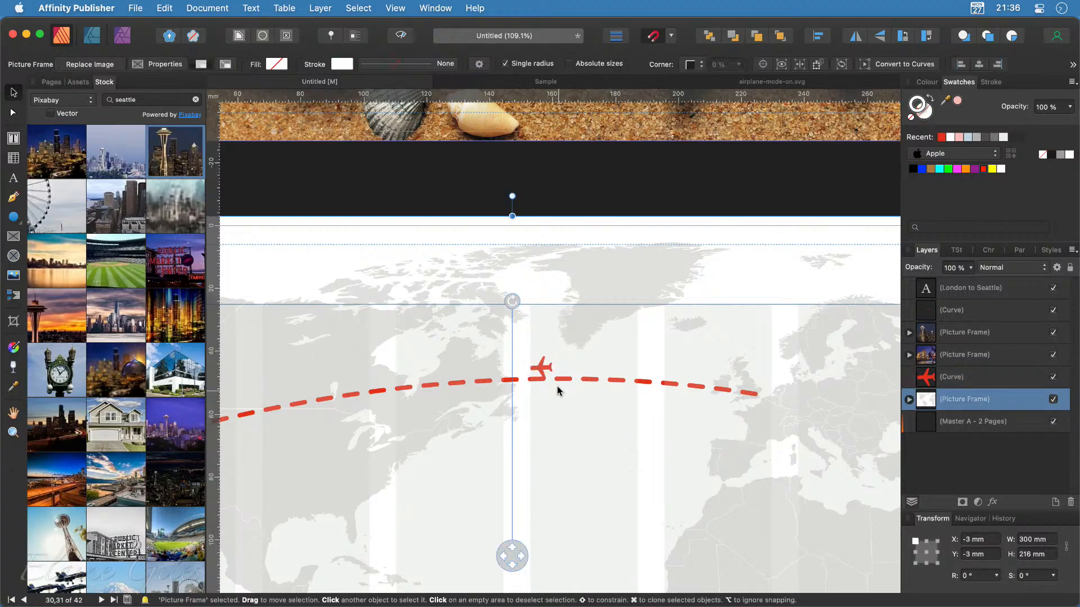
Step: Move the airplane up slightly so it sits just clear above the dashed route line
left_click(543, 371)
left_click_drag(543, 370, 543, 364)
left_click(583, 425)
key("super+0")
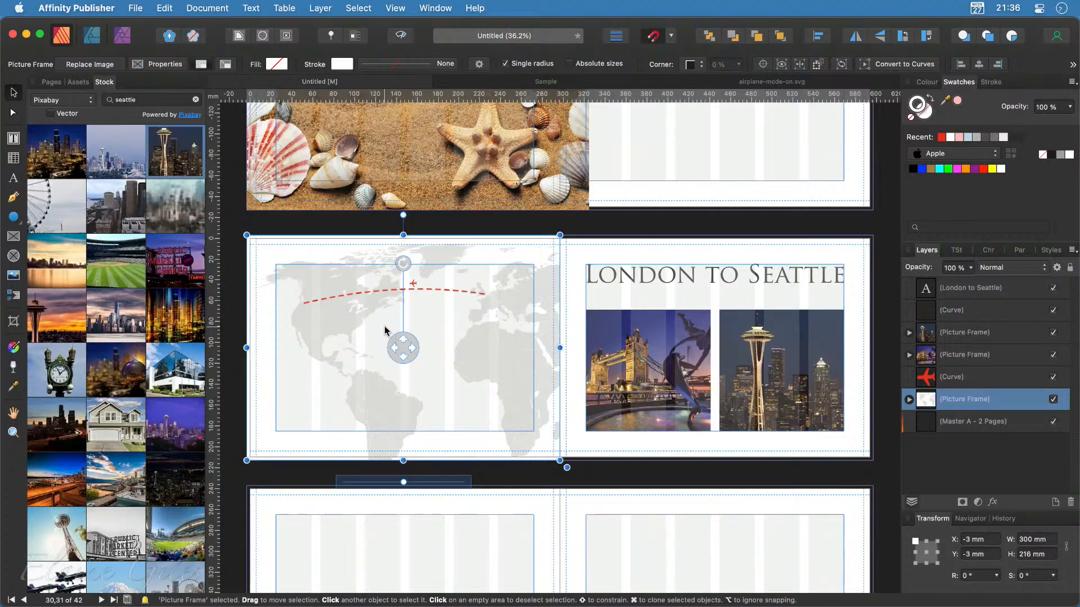
Step: Draw a red Tear shape about 9.8 by 14 mm below the route line and rotate it 180° into a map marker
scroll(329, 304, "up", 5)
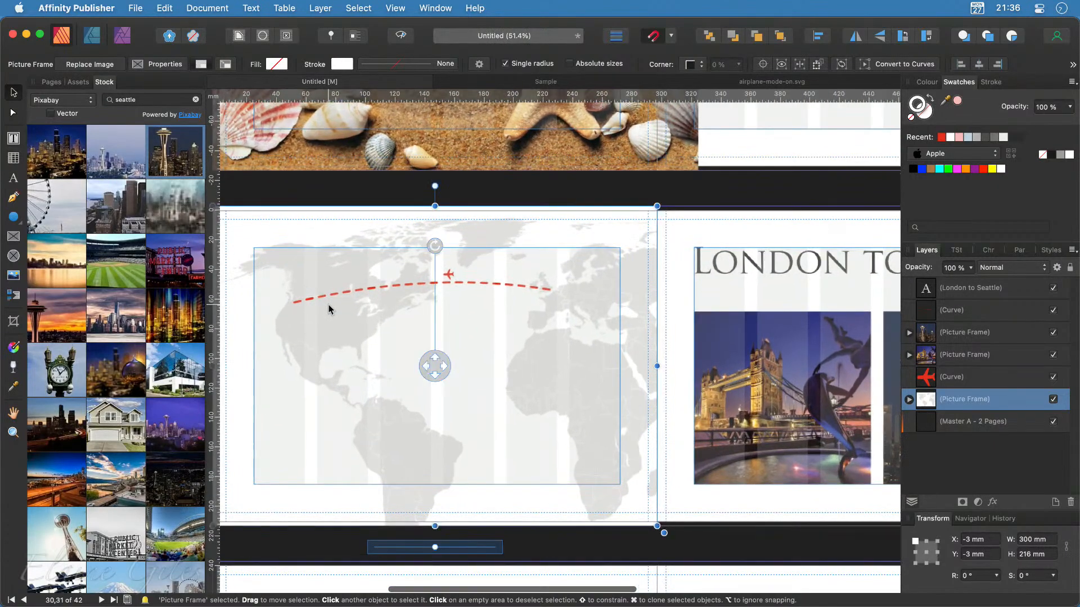
scroll(329, 309, "up", 3)
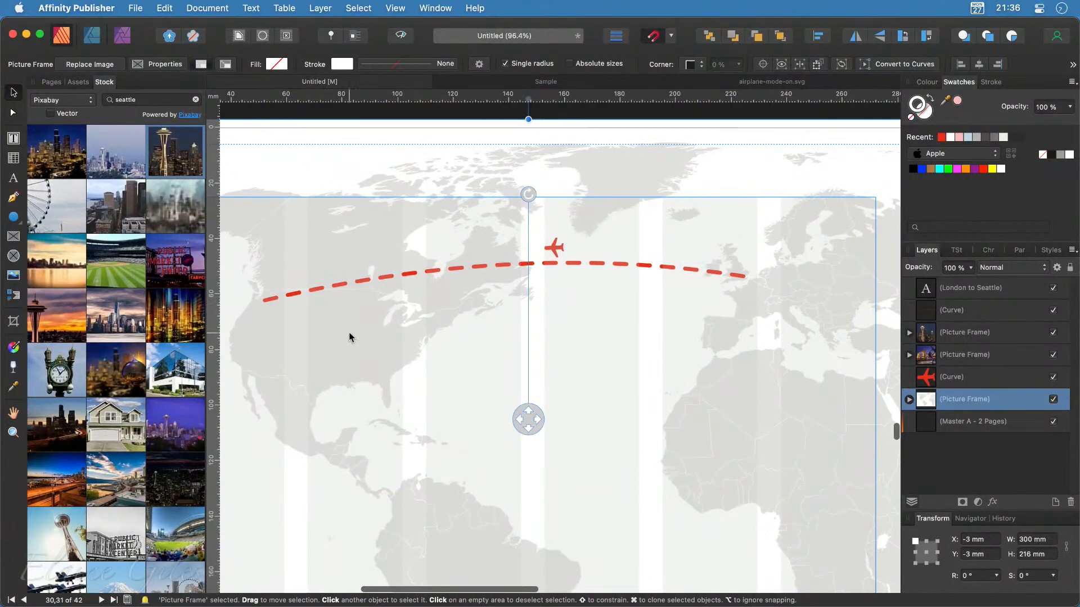
scroll(349, 336, "left", 3)
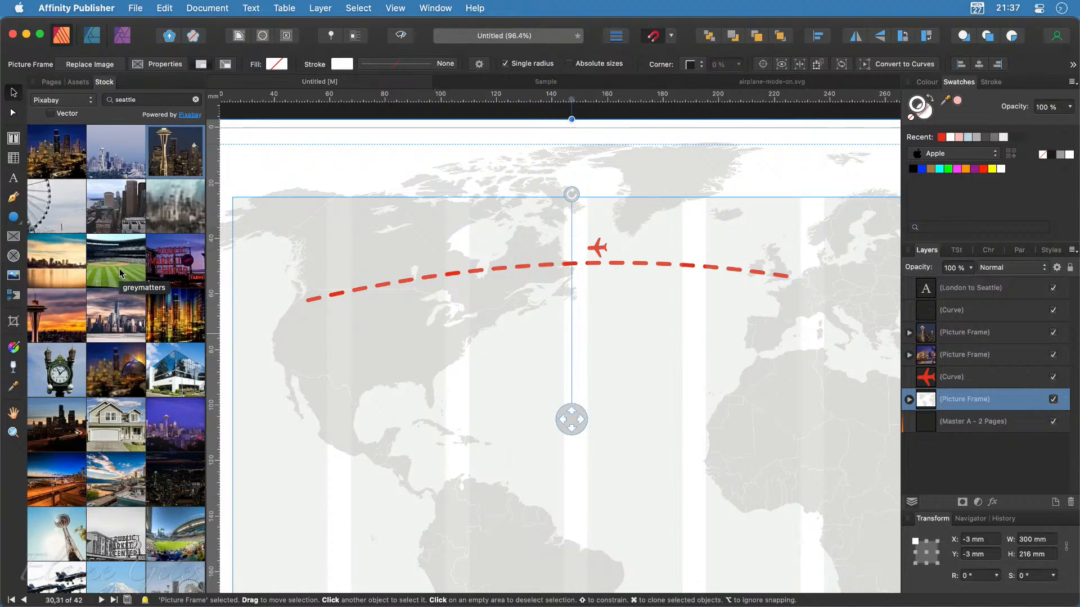
left_click(17, 224)
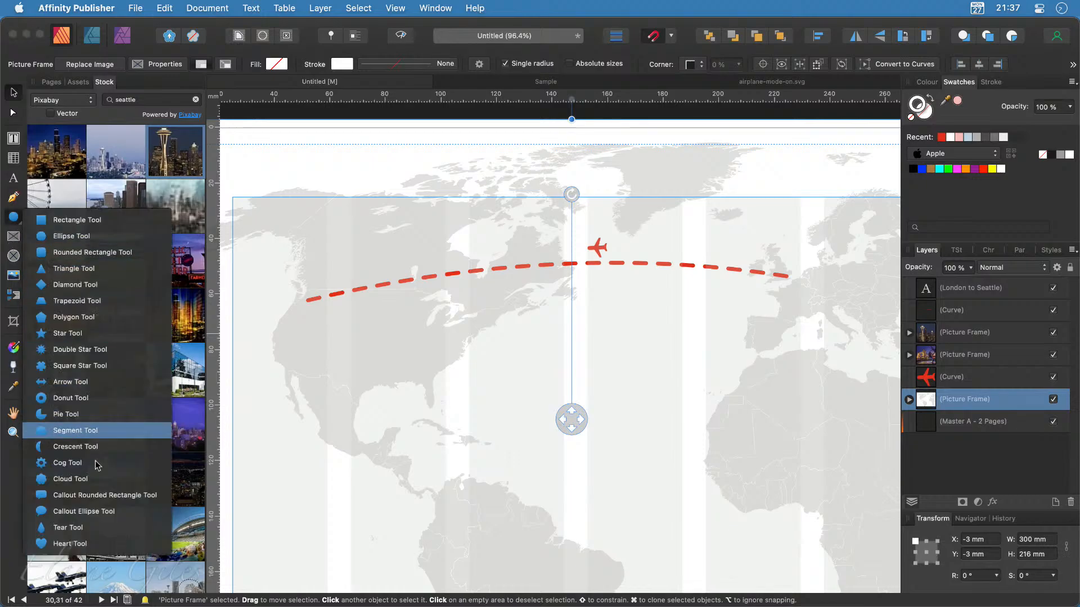
left_click(68, 527)
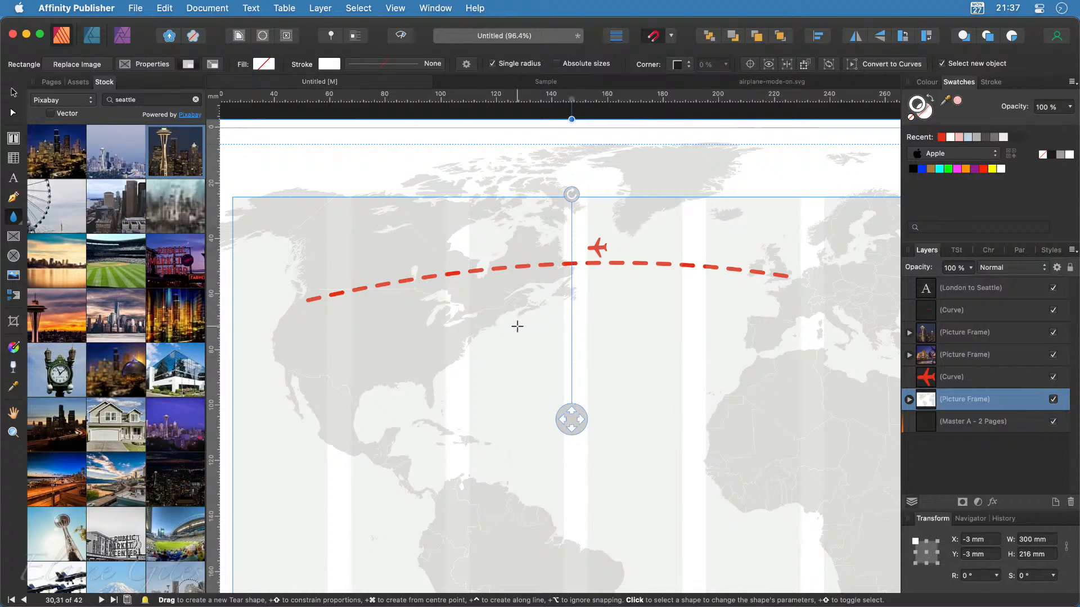
left_click_drag(517, 326, 540, 366)
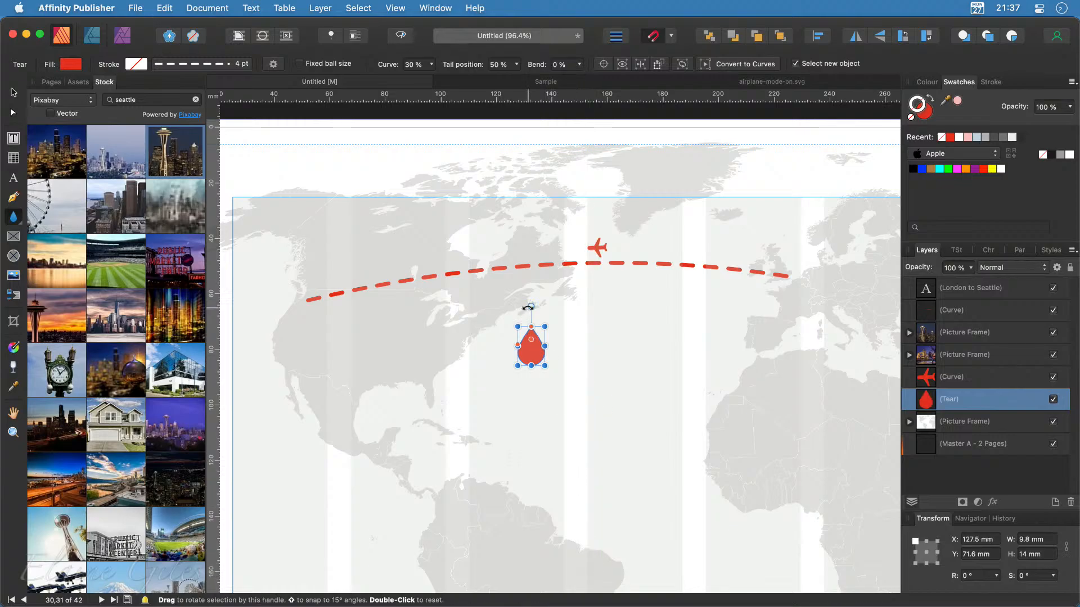
left_click_drag(531, 305, 529, 396)
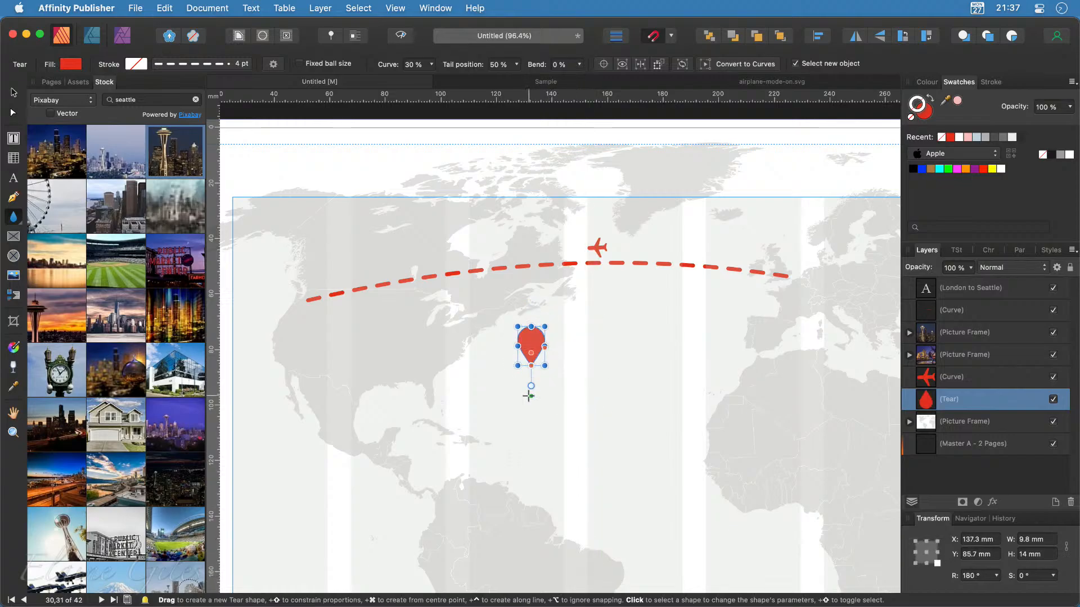
Step: Draw a red circle about 8.6 mm in diameter over the map beside the teardrop marker
left_click(21, 228)
left_click(43, 227)
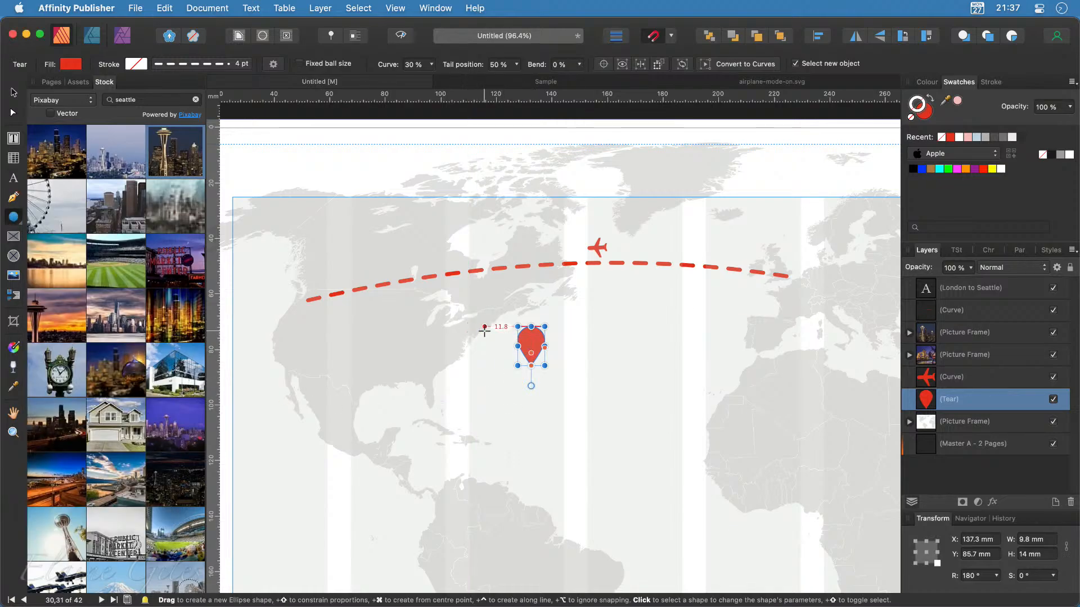
left_click_drag(487, 334, 509, 351)
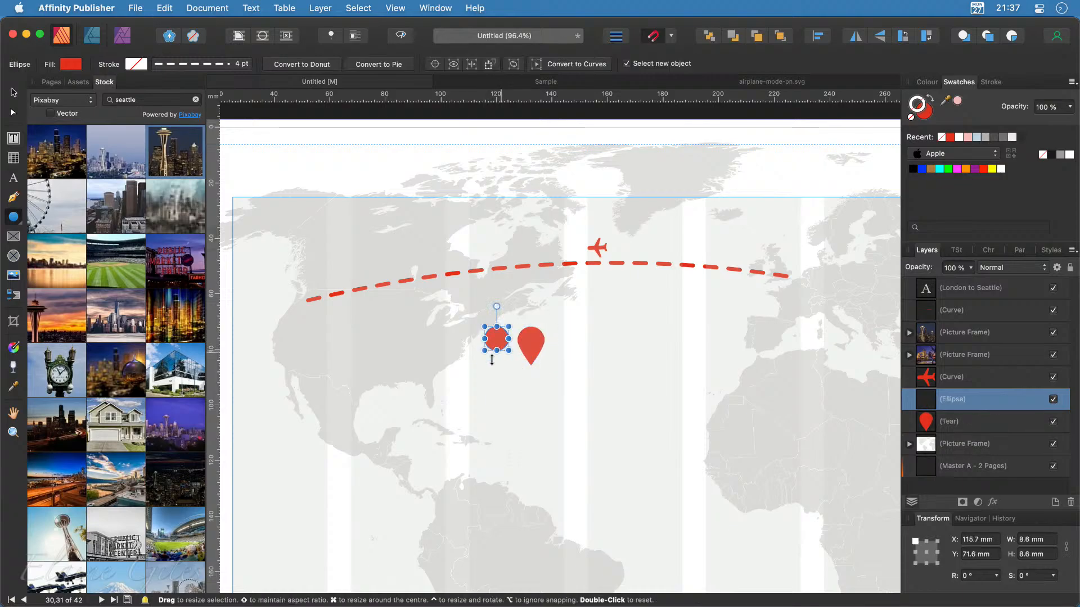
scroll(508, 388, "up", 2)
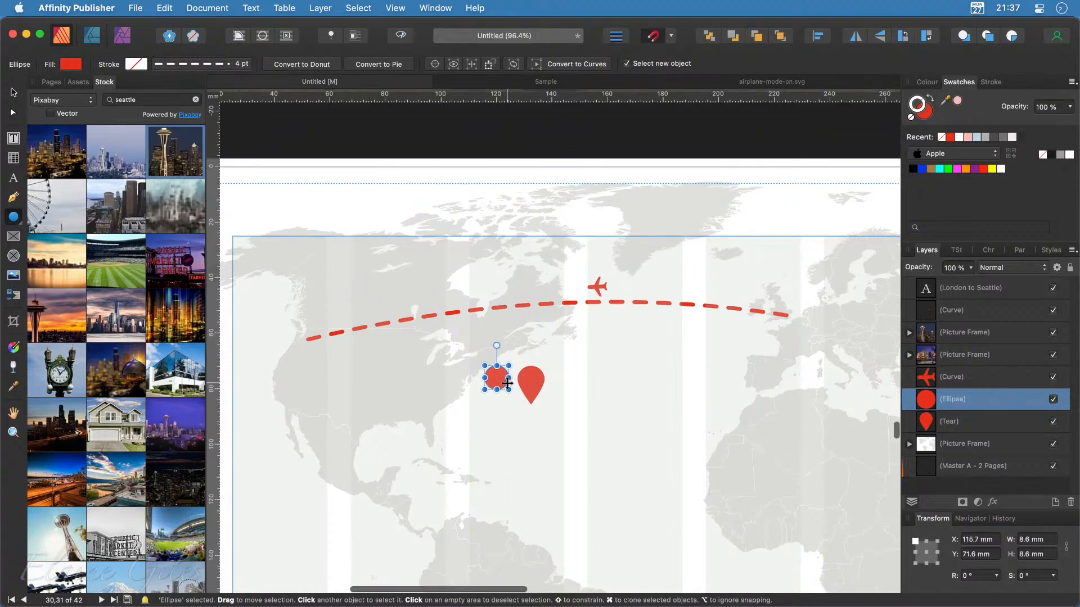
scroll(520, 401, "up", 5)
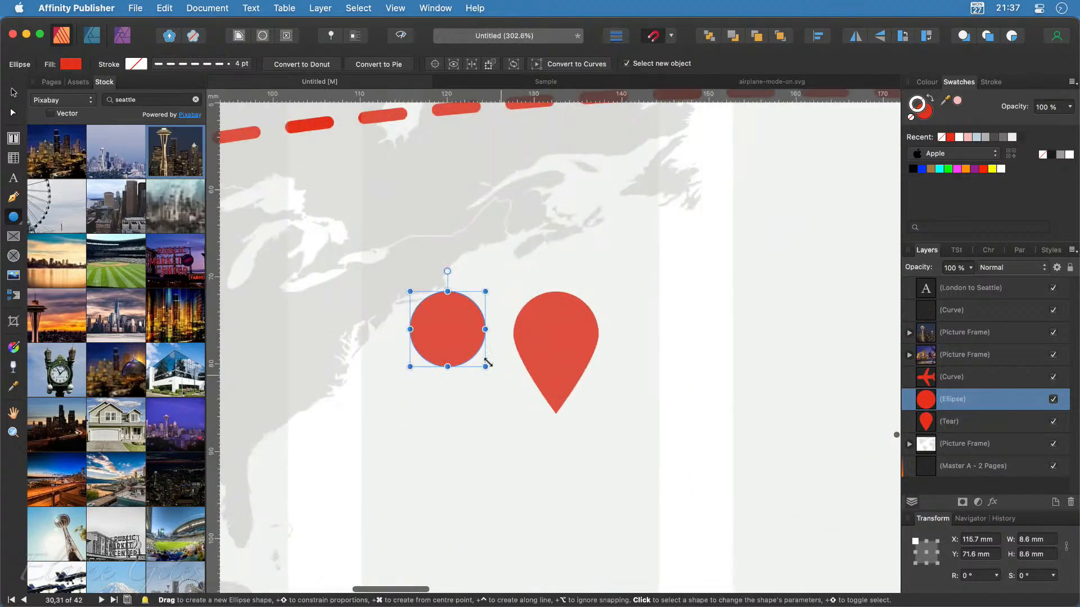
Step: Centre the circle in the teardrop marker's head, reduce it to about 7.9 mm and fill it with white
key("v")
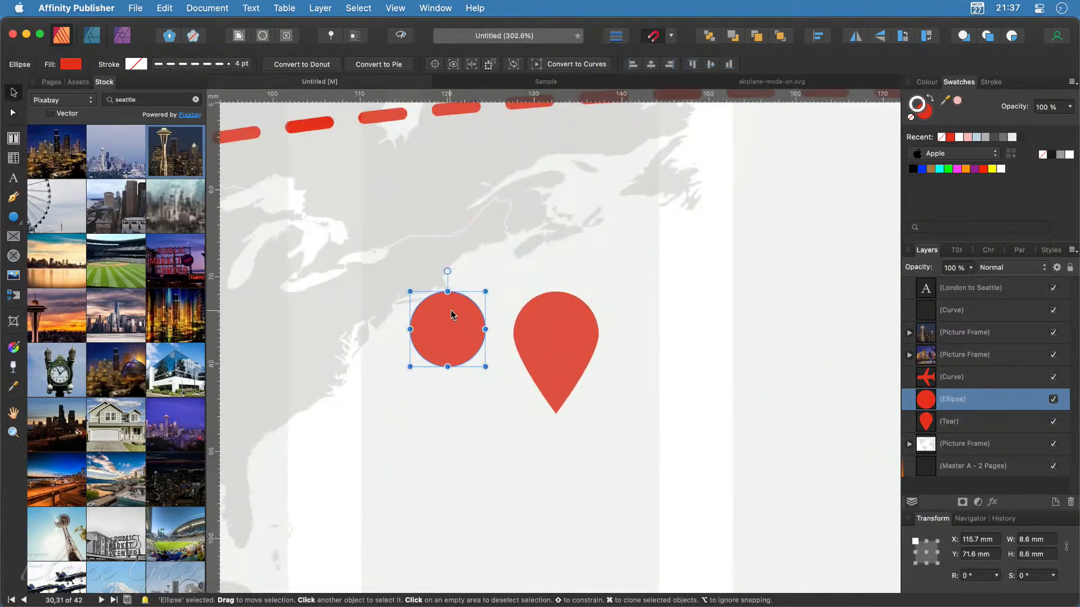
left_click_drag(450, 314, 554, 329)
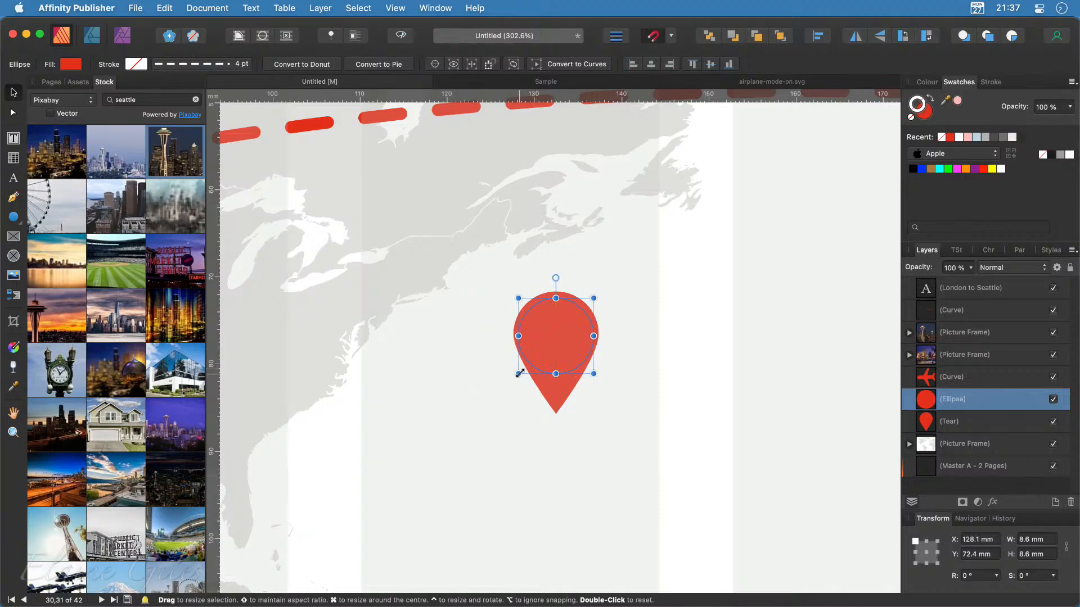
left_click_drag(519, 373, 525, 367)
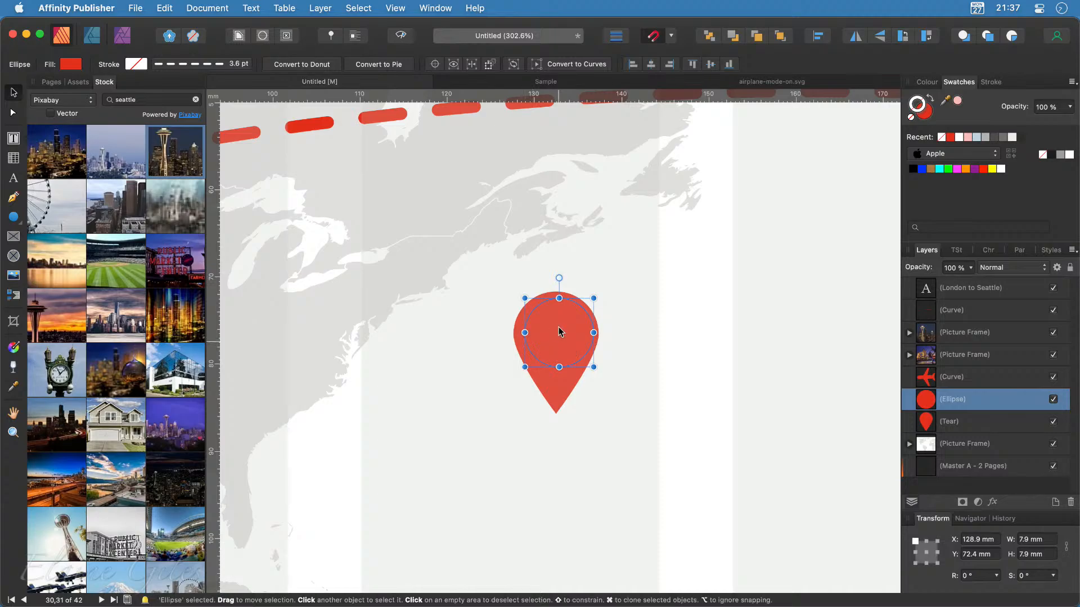
left_click_drag(560, 334, 559, 334)
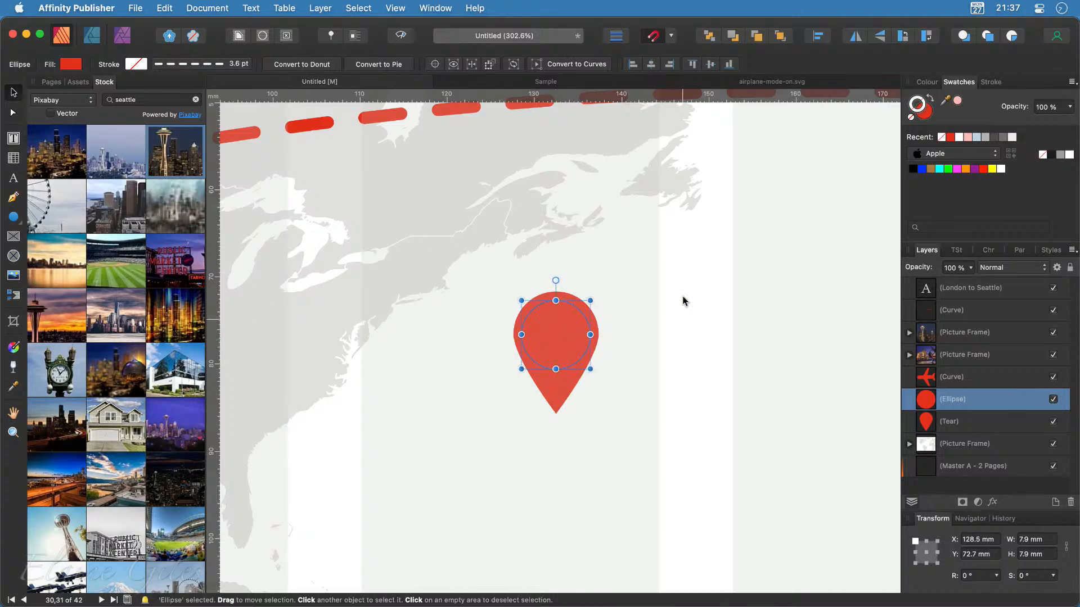
left_click(928, 115)
left_click(1002, 170)
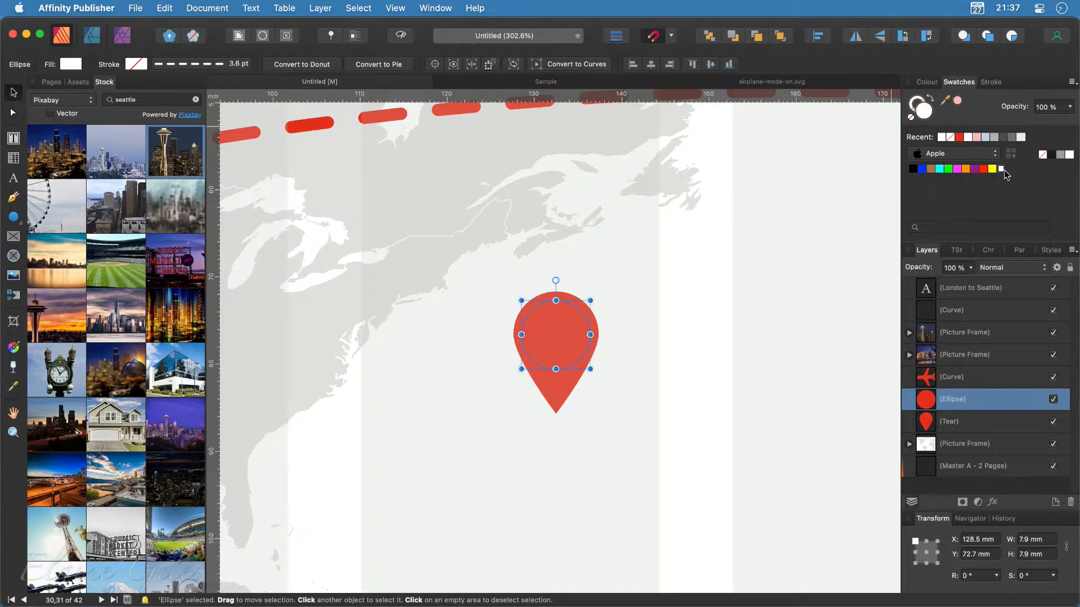
Step: Group the circle with the tear shape, then place the marker at the route's London end and a copy at its Seattle end
left_click(560, 392, "shift")
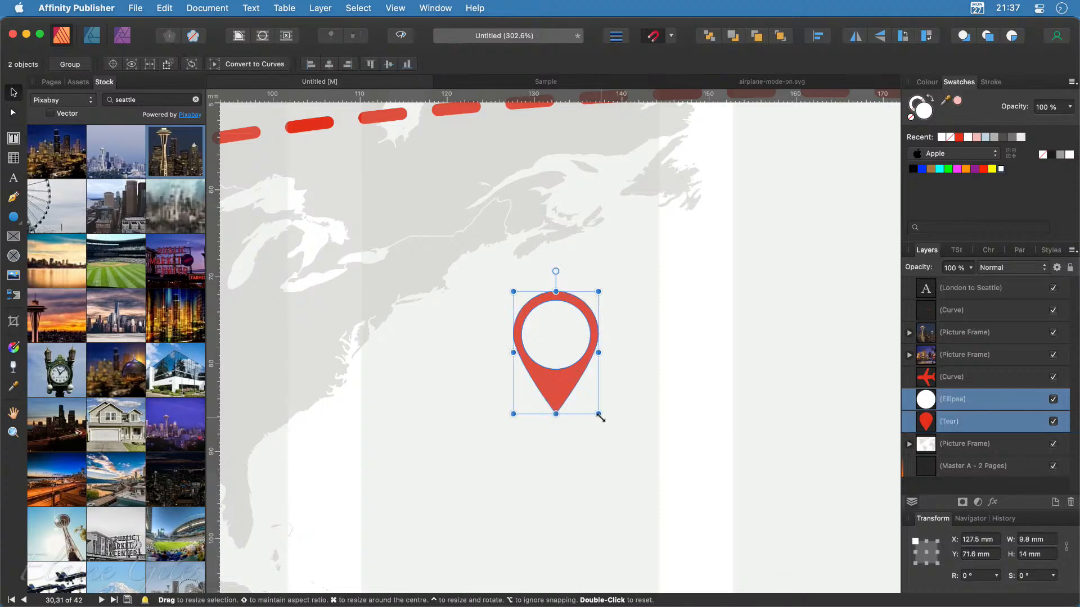
key("super+g")
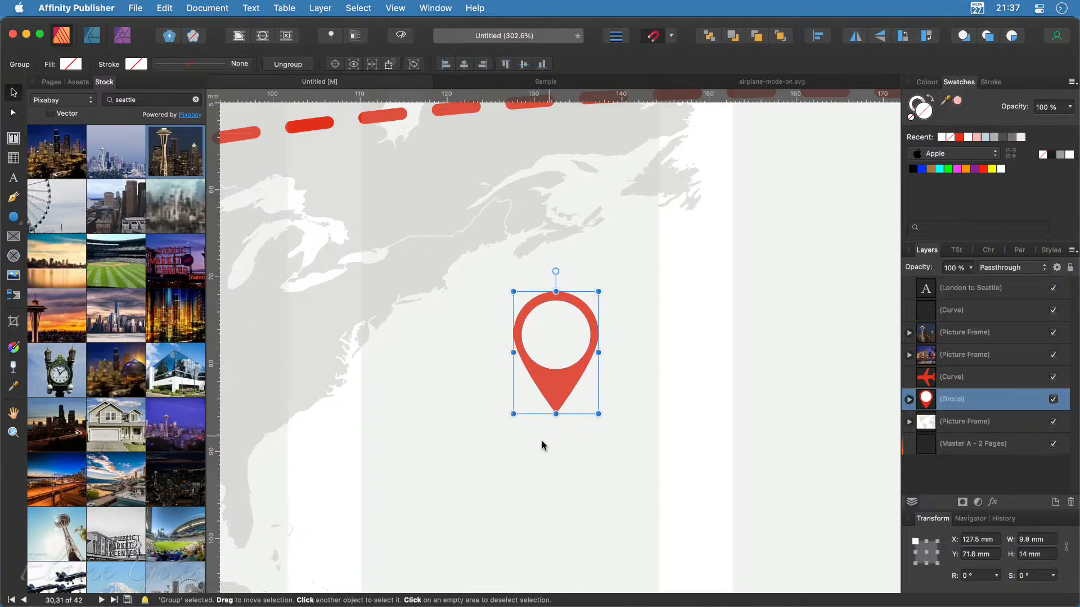
scroll(529, 450, "down", 5)
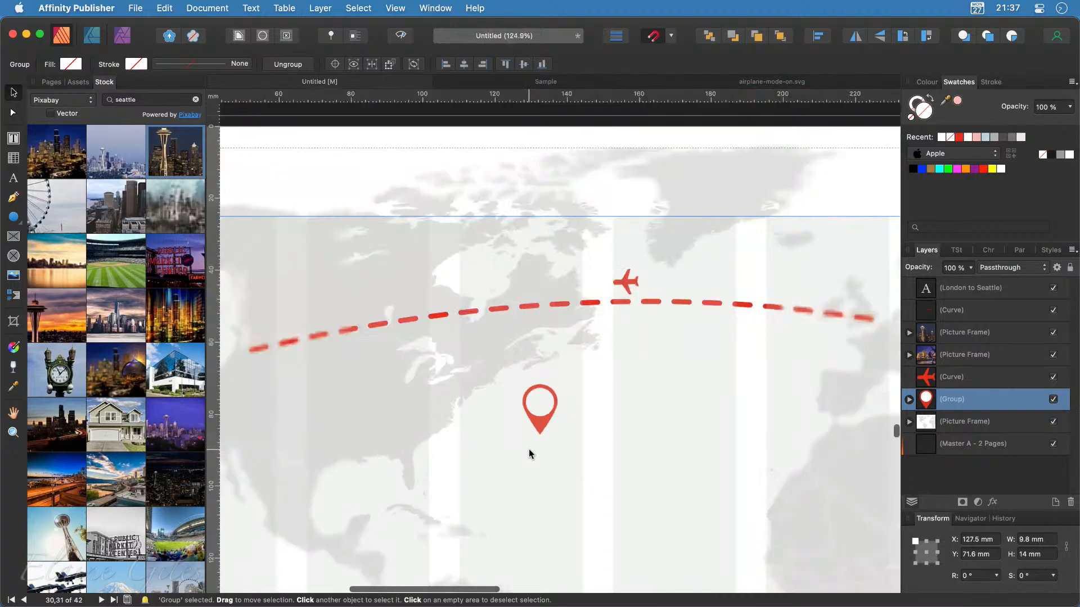
left_click_drag(532, 419, 291, 360)
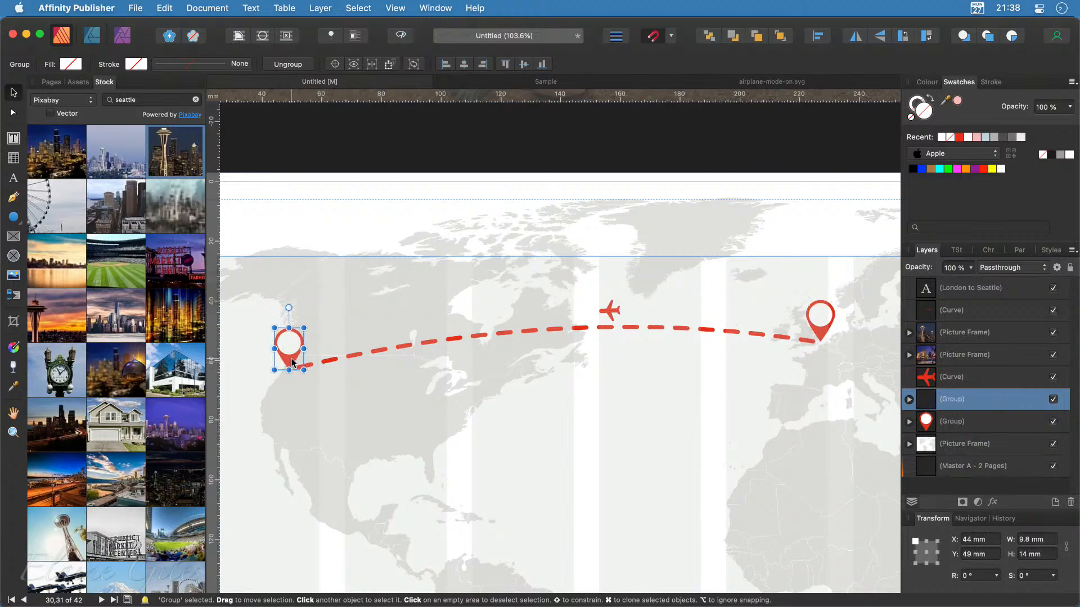
Step: Fill only the tear shape of the Seattle marker with the green Apple swatch
double_click(291, 361)
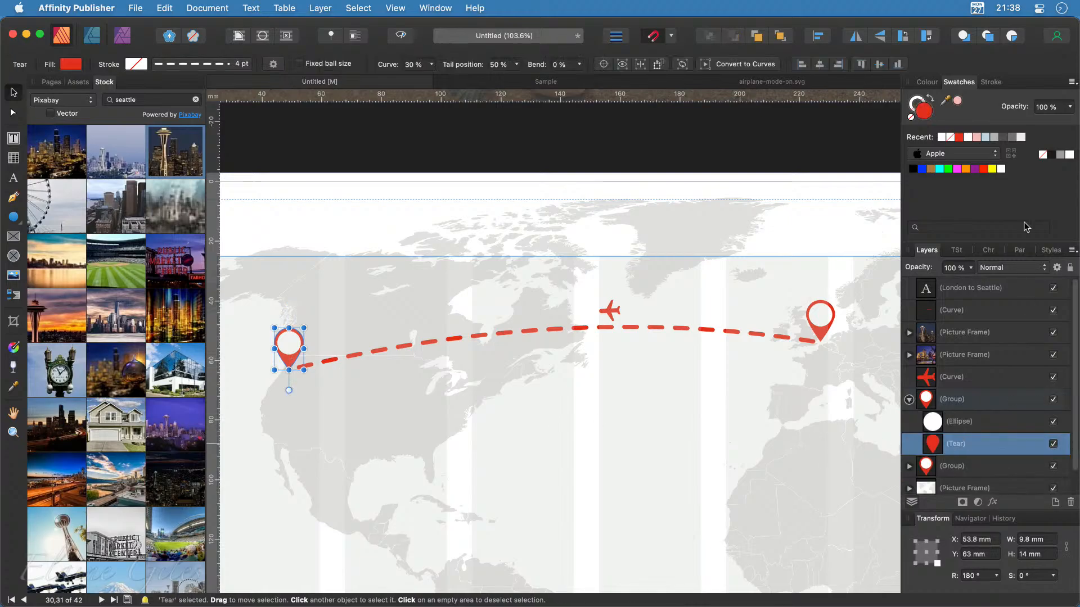
left_click(948, 168)
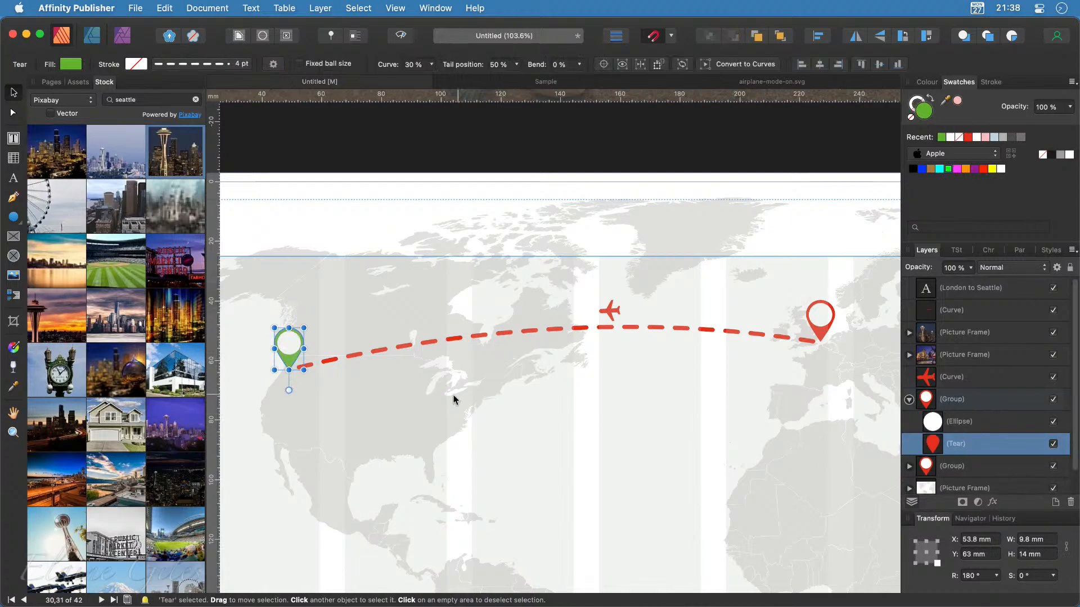
left_click(454, 395)
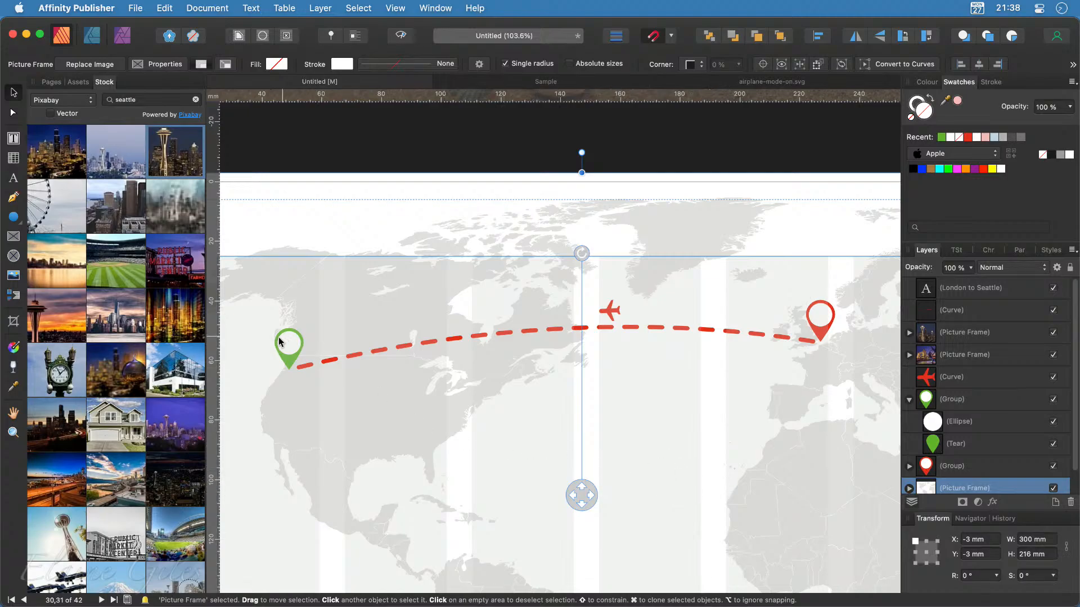
scroll(606, 487, "down", 5)
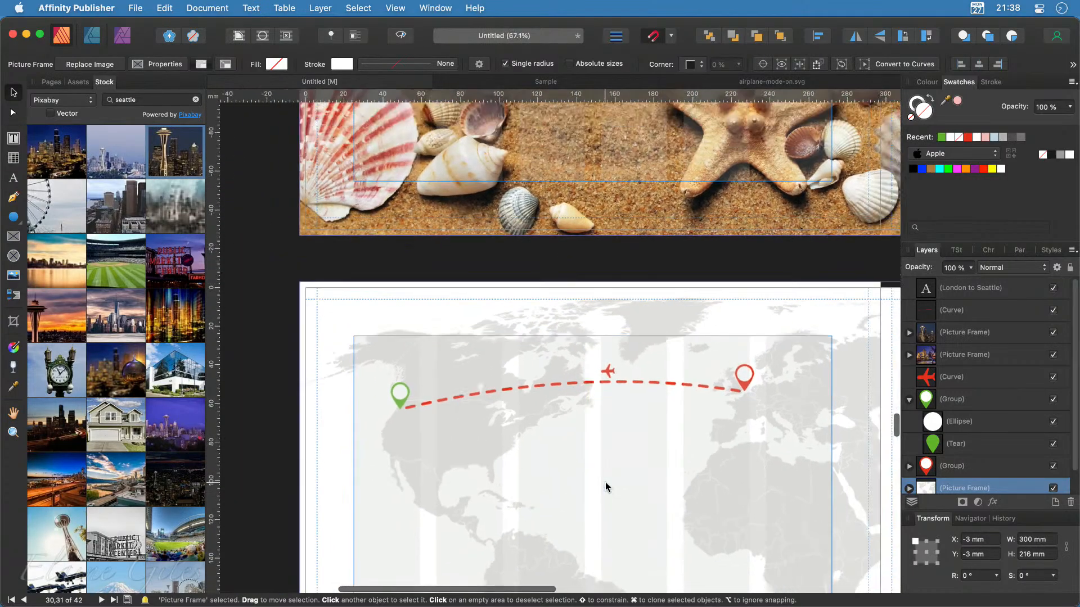
scroll(678, 510, "down", 4)
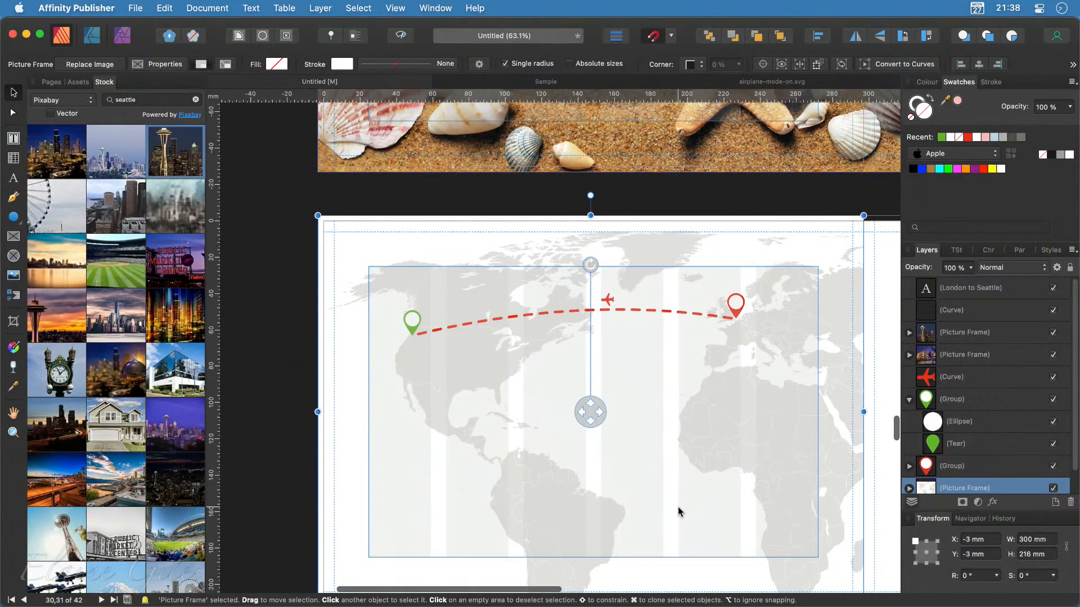
scroll(678, 510, "down", 1)
scroll(678, 510, "right", 3)
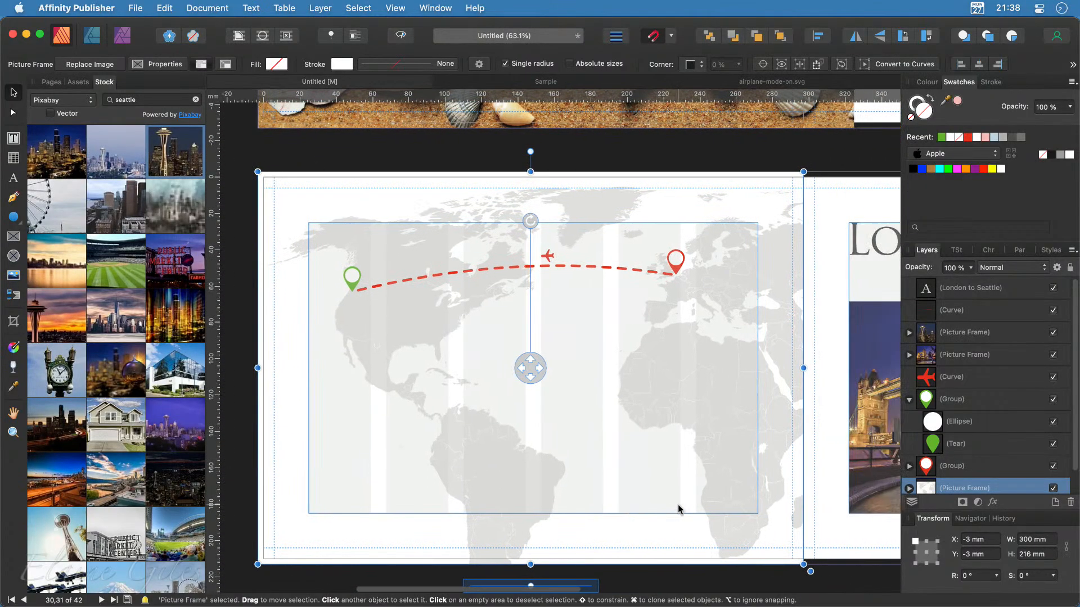
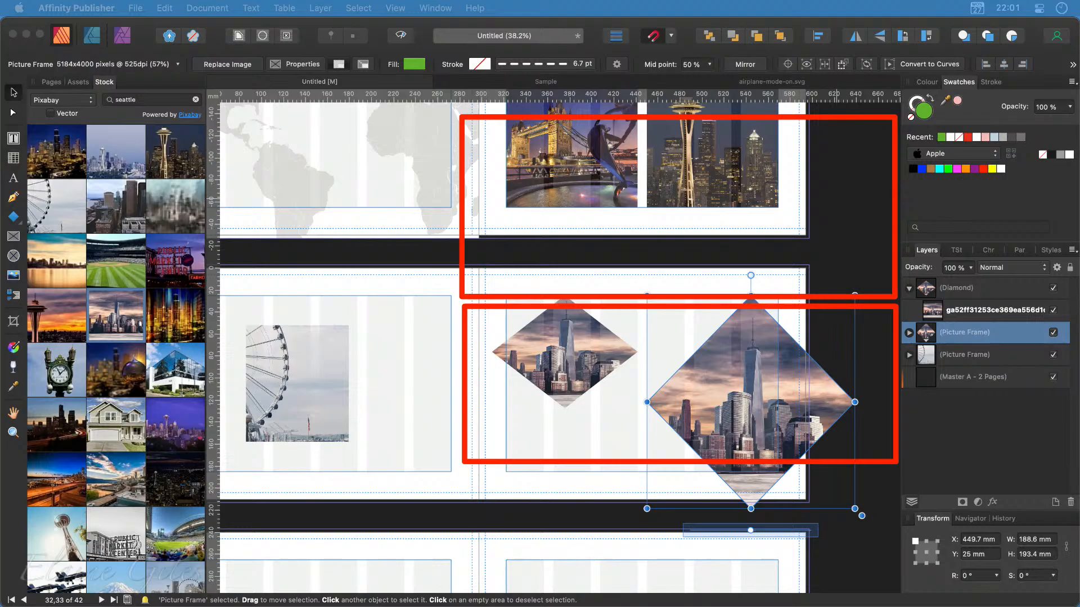
Step: Switch to Finder, open the __Root project folder, enlarge its icons and arrange the items by name
left_click_drag(837, 602, 376, 121)
double_click(376, 121)
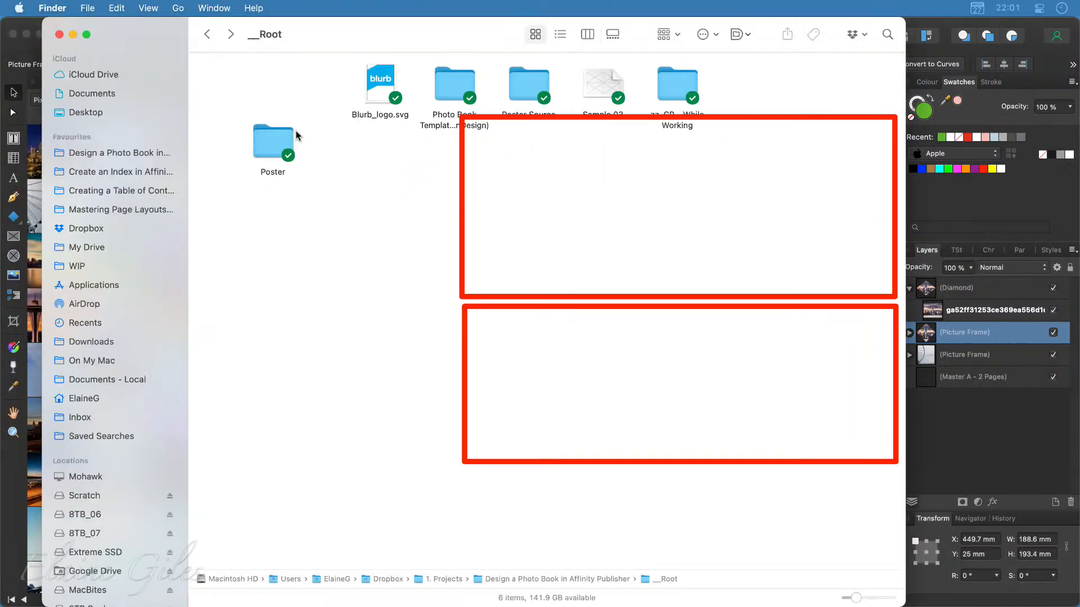
left_click_drag(857, 599, 877, 599)
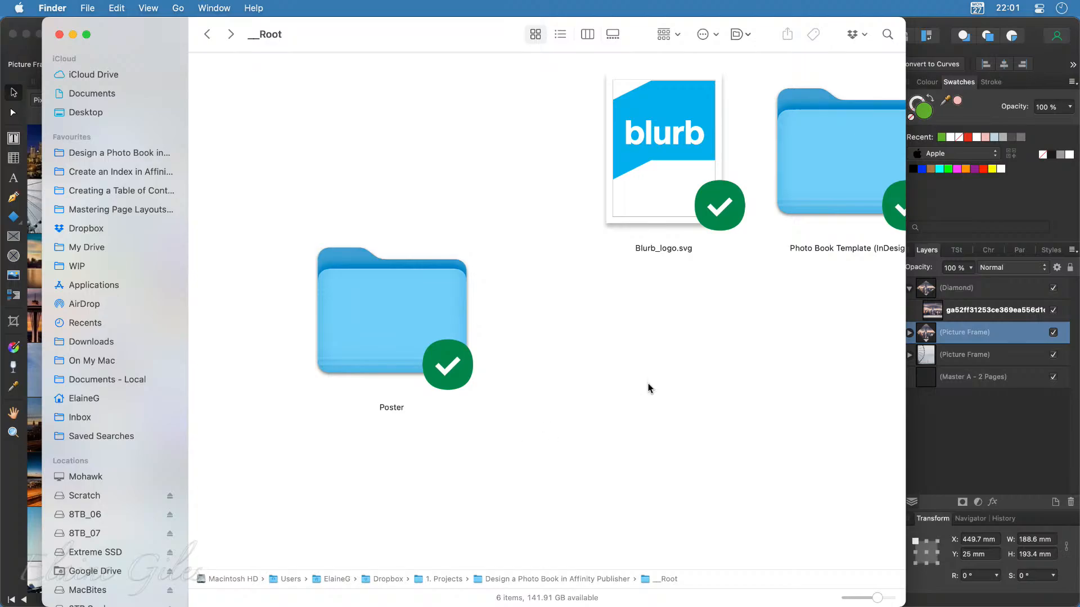
right_click(714, 356)
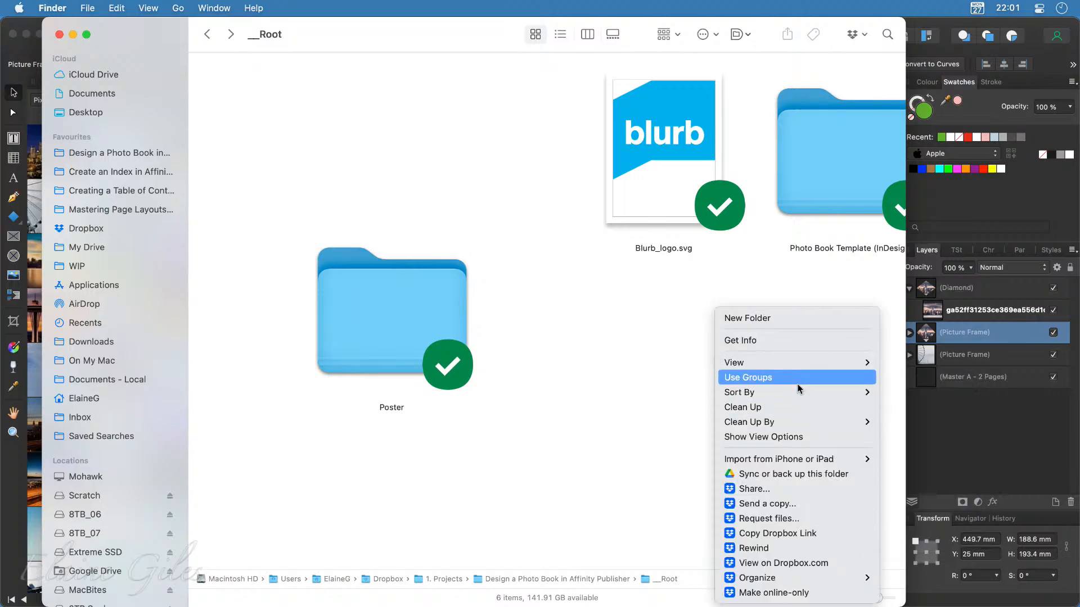
mouse_move(852, 392)
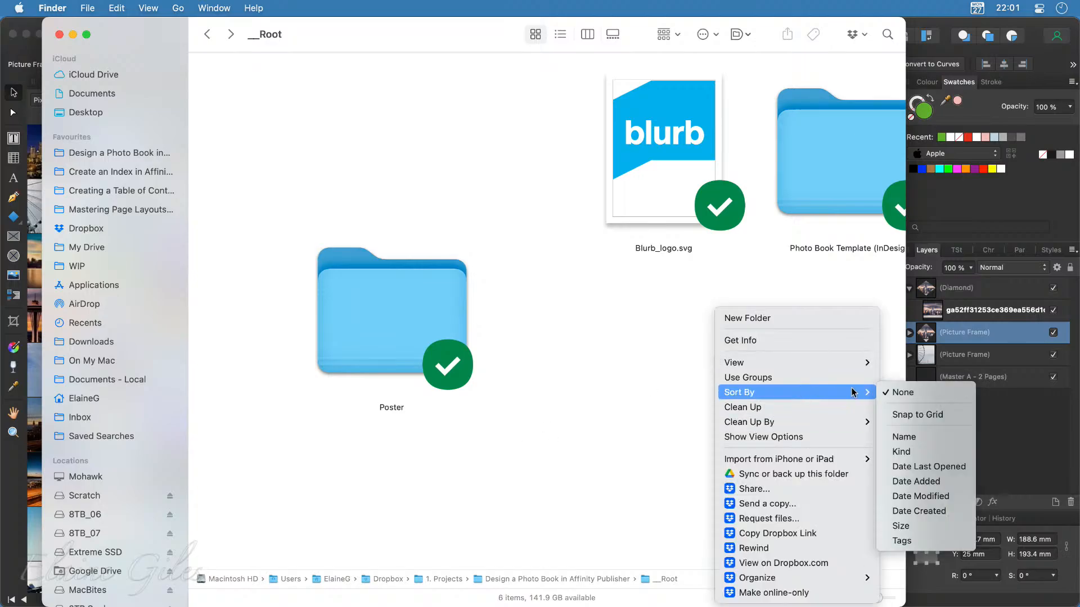
left_click(903, 453)
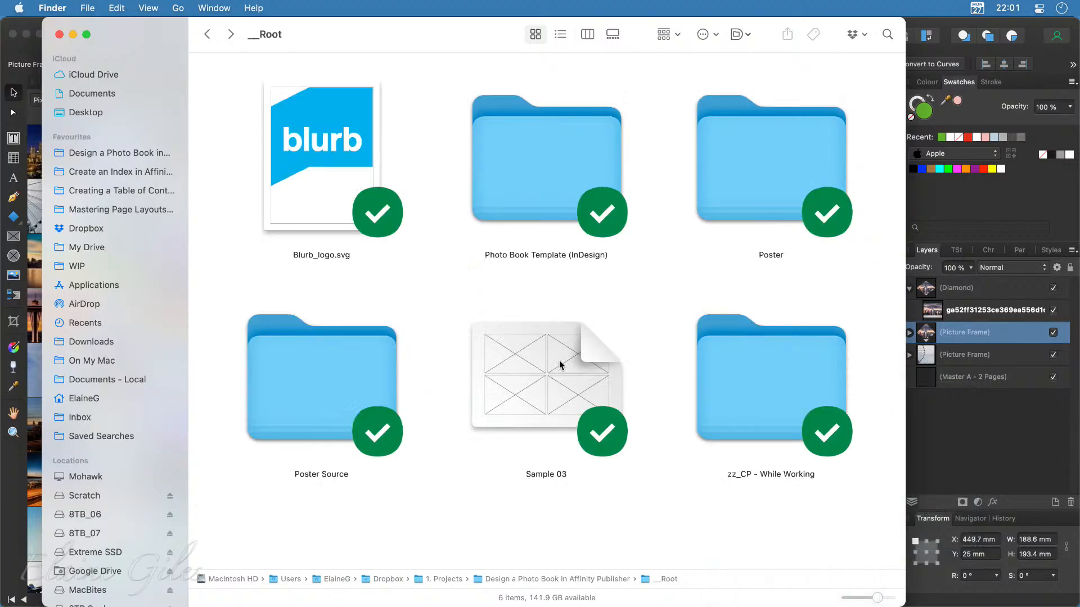
Step: Look through the Main Files folder inside Photo Book Template (InDesign) for its template files and return to the parent folders
left_click(537, 170)
double_click(537, 170)
double_click(304, 81)
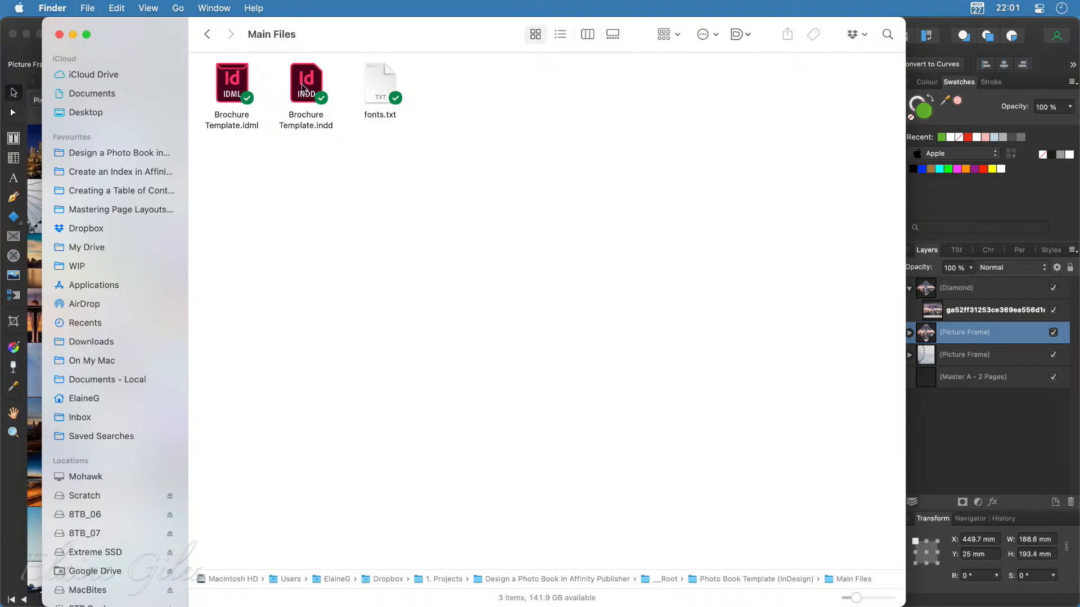
left_click(207, 35)
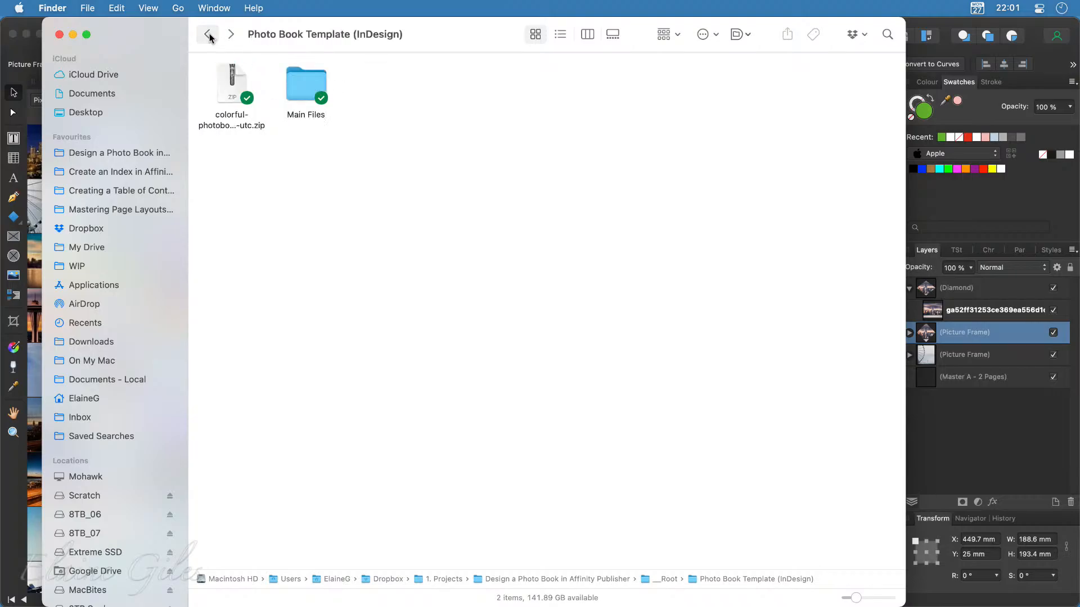
left_click(209, 36)
Step: Switch to Vivaldi and review Blurb's PDF to Book Specifications, bookmaking tools and photo book paper options
left_click_drag(372, 31, 0, 168)
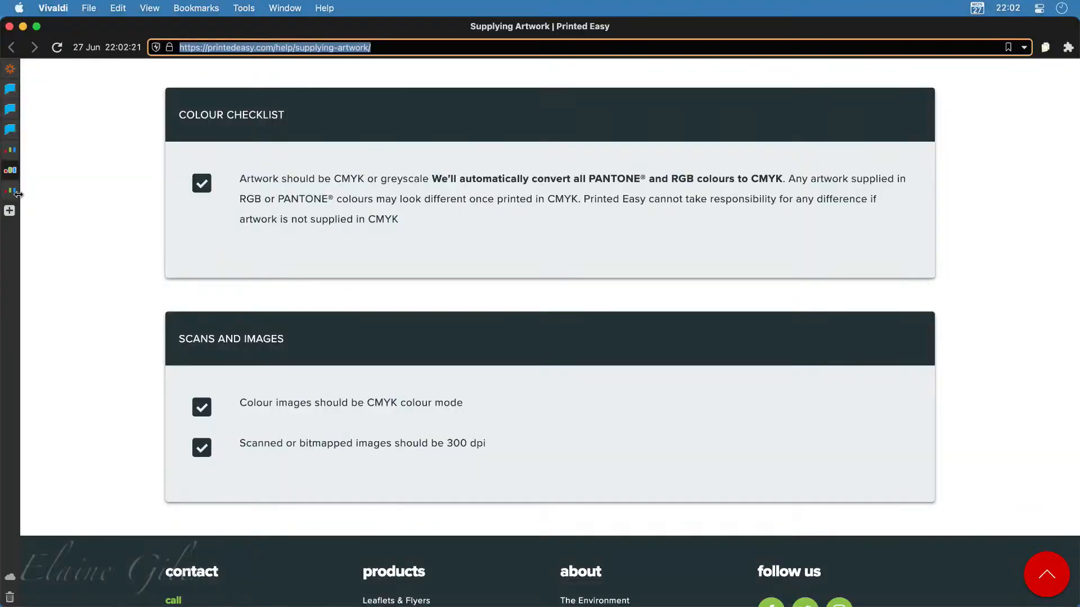
left_click(10, 70)
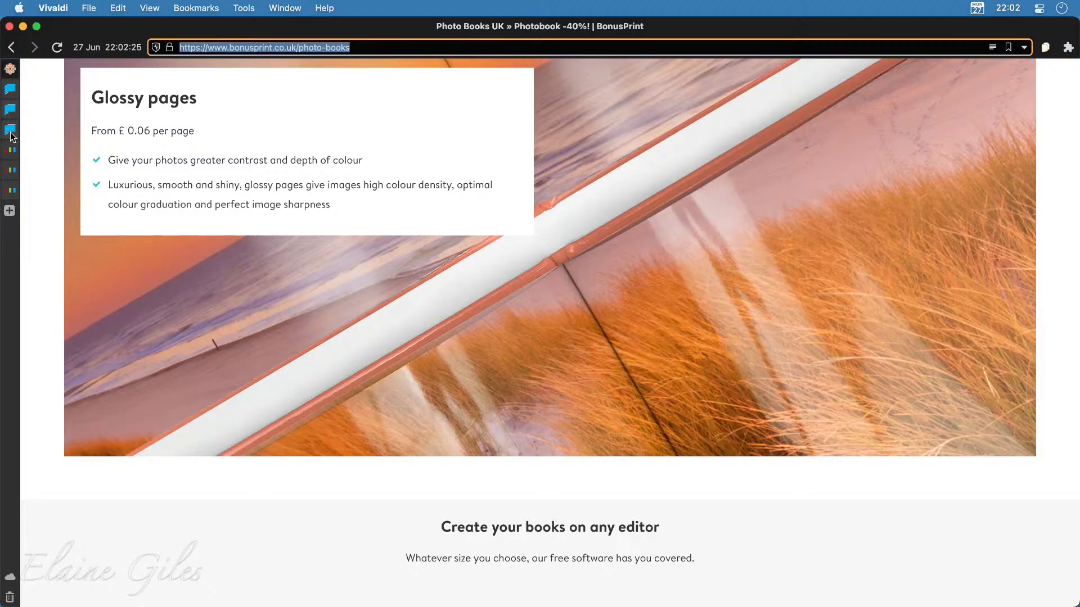
left_click(11, 130)
scroll(299, 488, "up", 6)
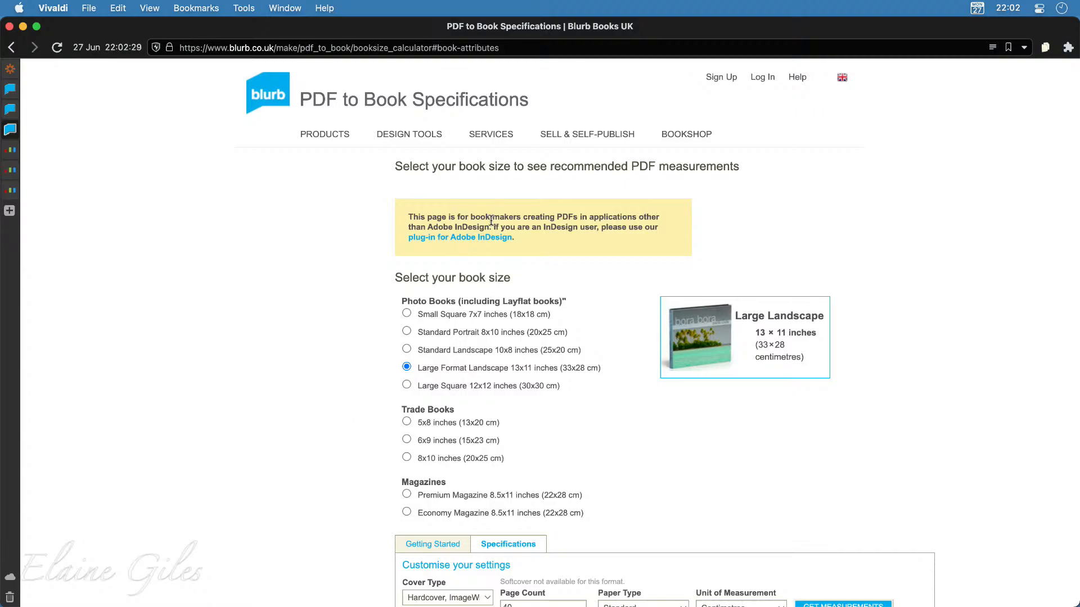
left_click(10, 109)
scroll(467, 499, "up", 5)
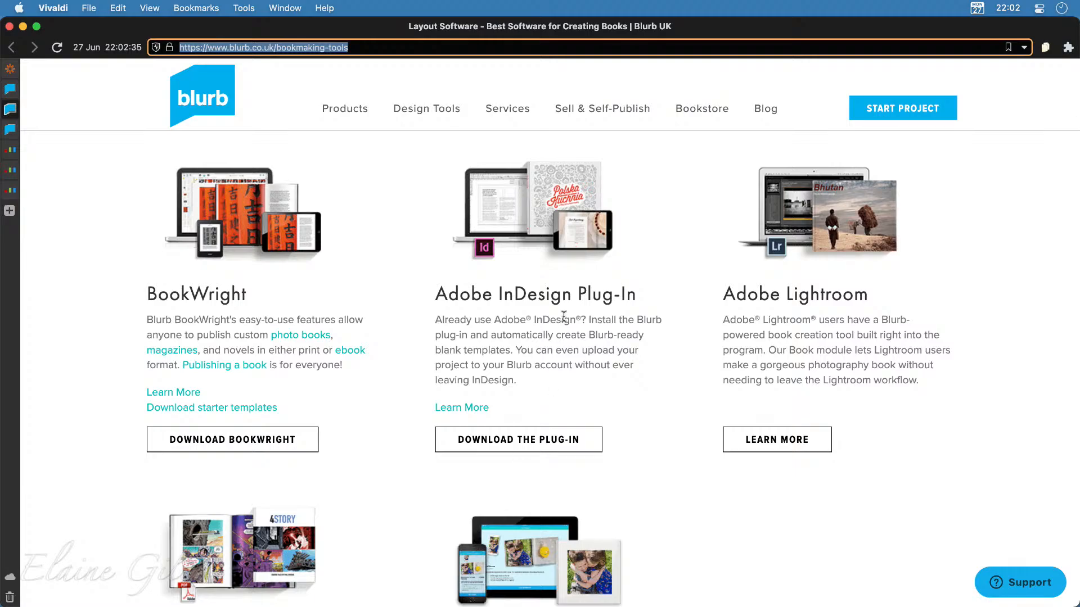
left_click(7, 90)
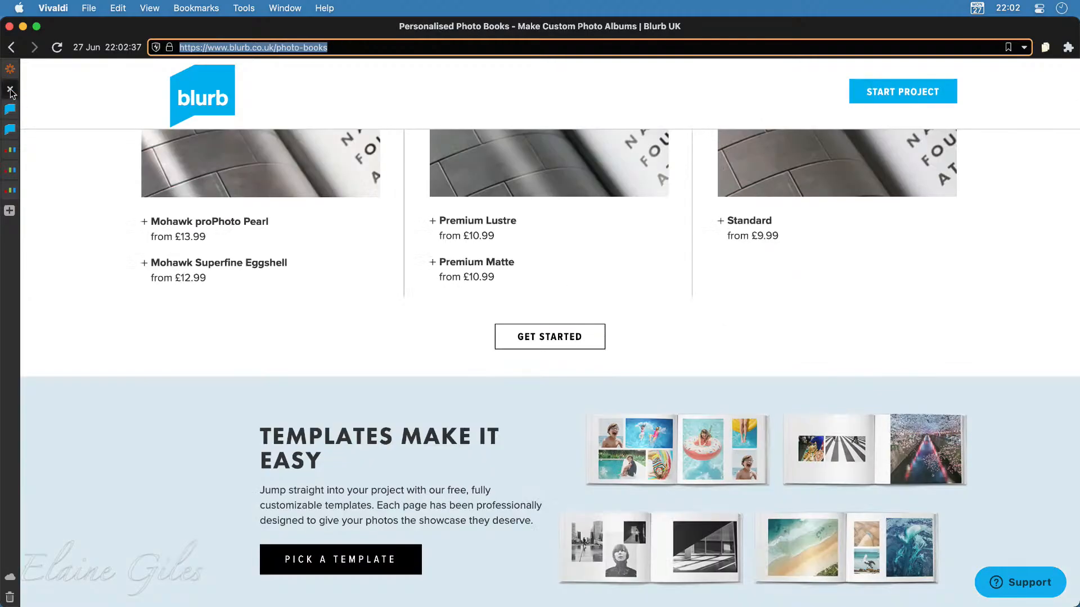
scroll(413, 383, "up", 3)
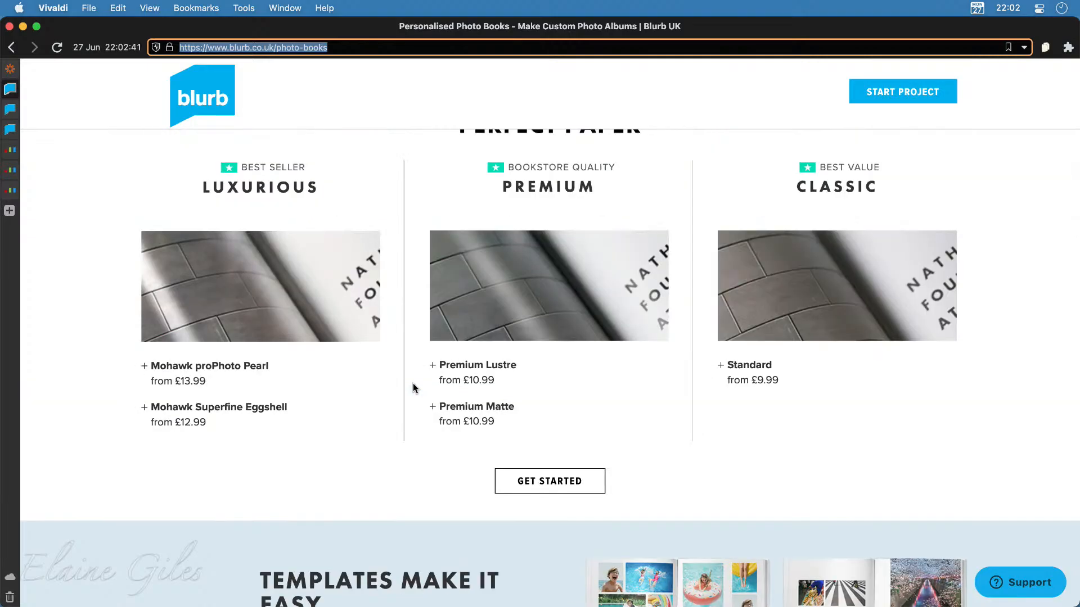
Step: Examine the Layflat premium and cover options on Bonusprint's photo books page
left_click(10, 69)
scroll(538, 557, "up", 5)
scroll(538, 558, "up", 10)
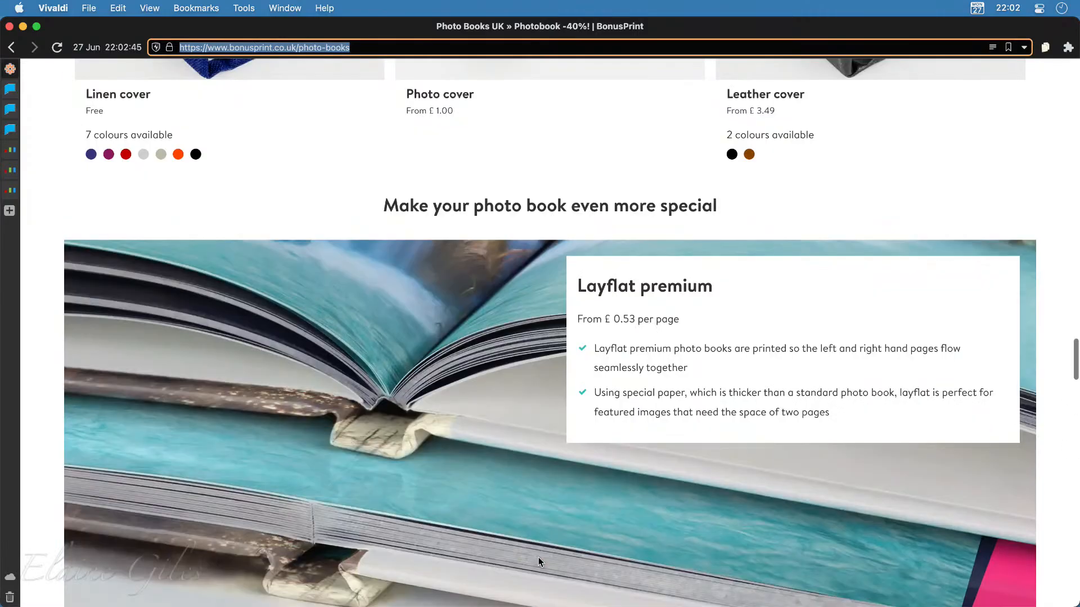
scroll(538, 557, "up", 3)
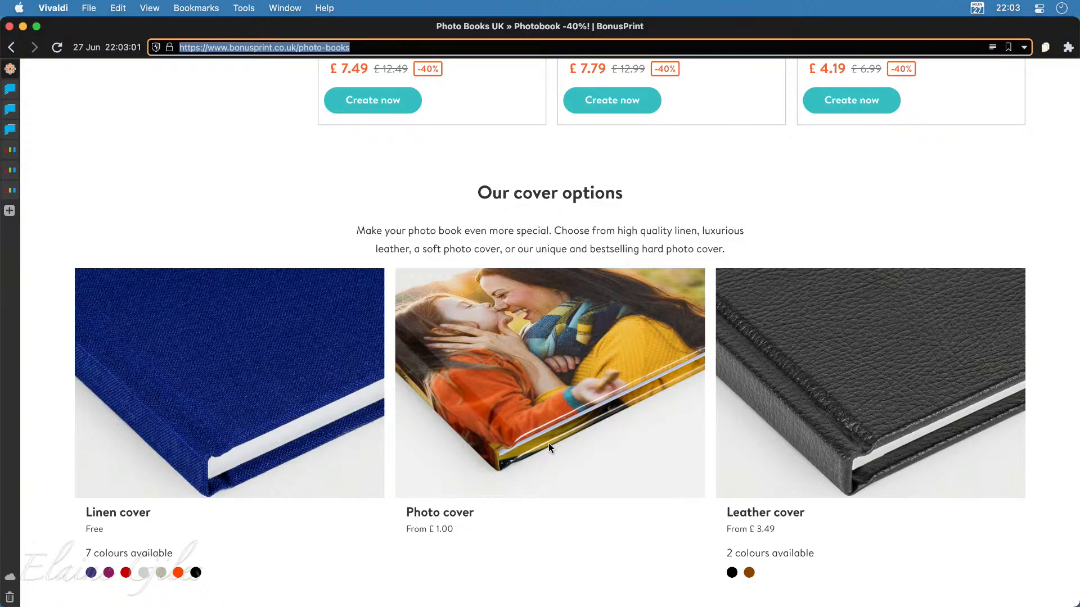
Step: Switch to Adobe InDesign 2022 and open the recent file (INLAY) LAYFLAT LANDSCAPE 8 in x 11 in.indd to view its page layout
key("super+space")
type("inde")
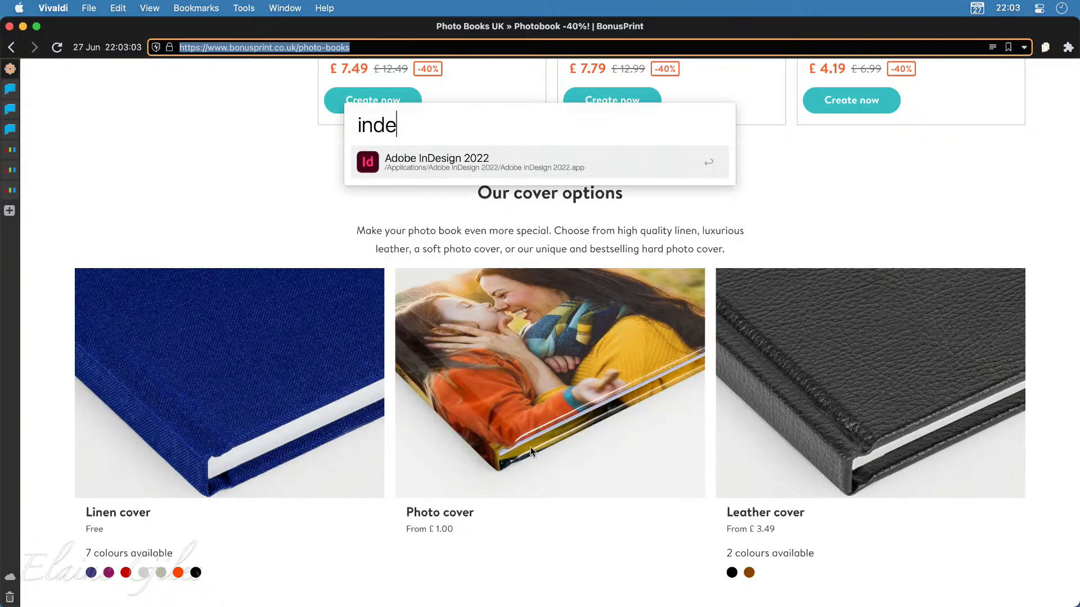
key("Return")
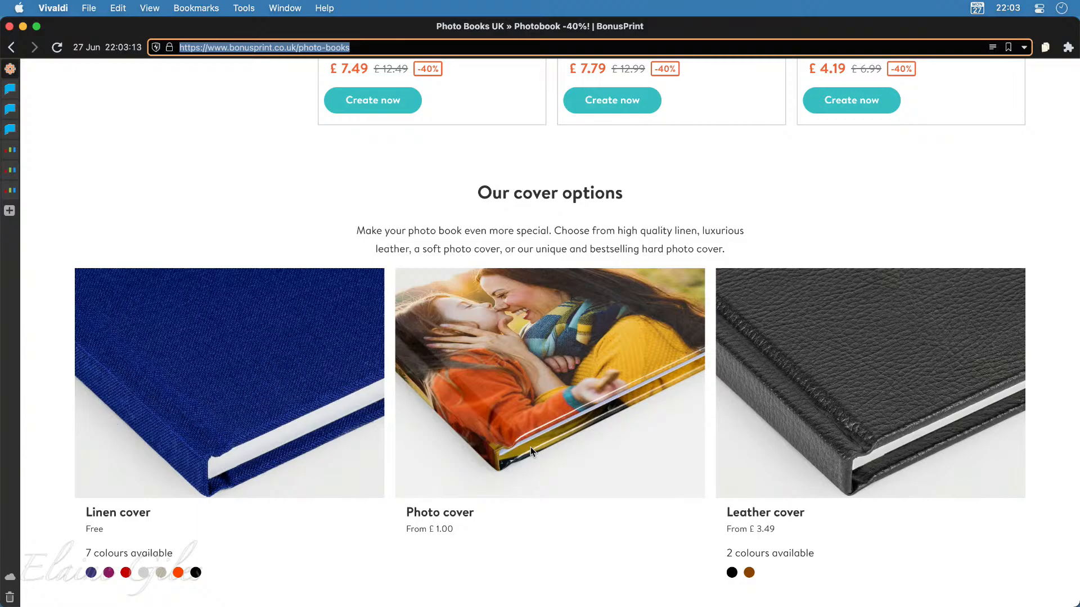
key("super+space")
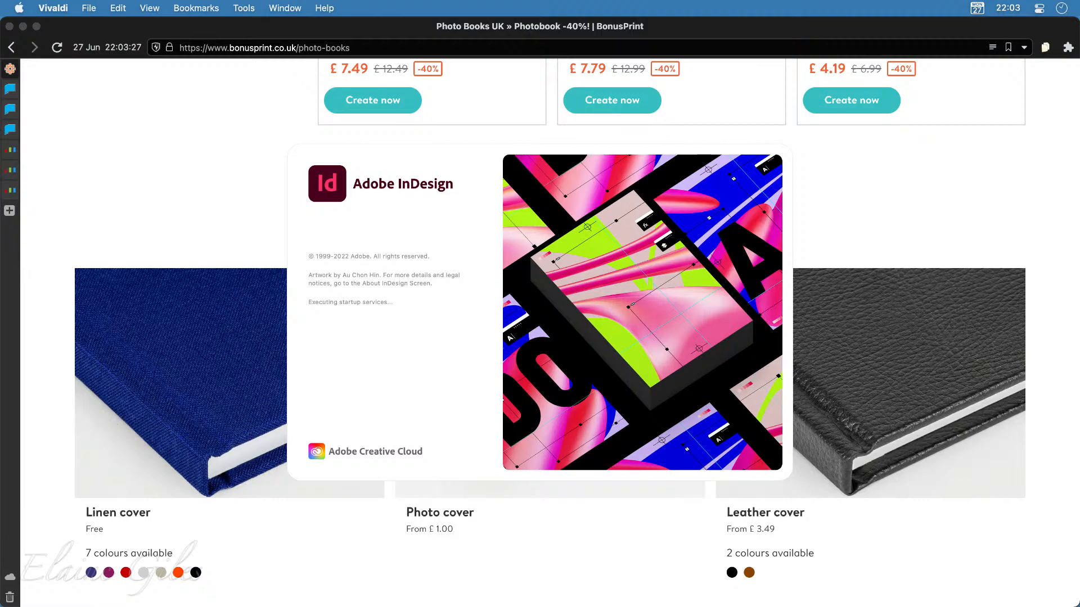
key("super+l")
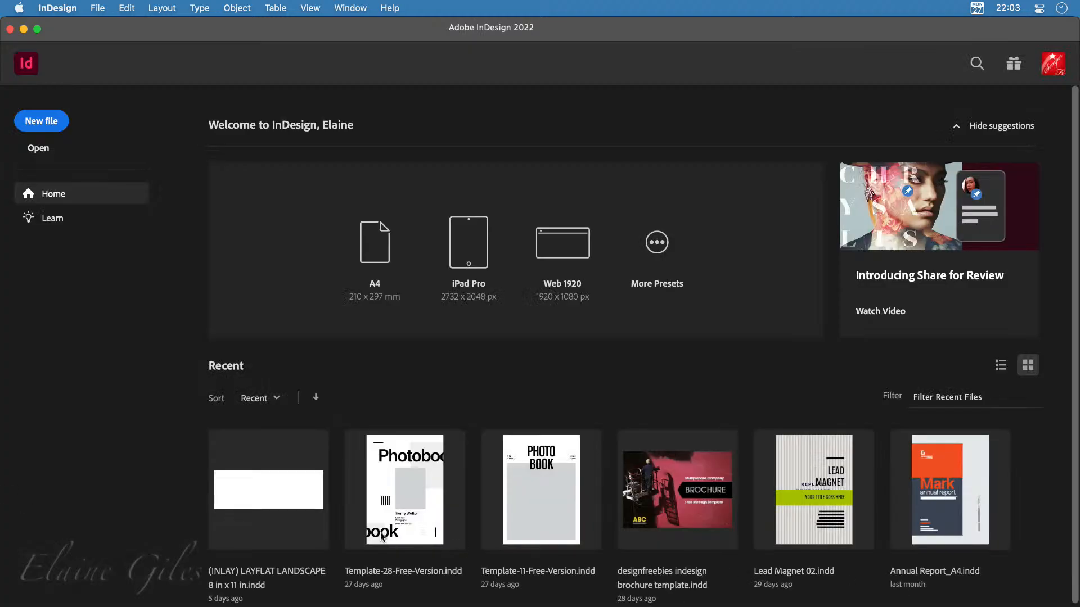
left_click(275, 495)
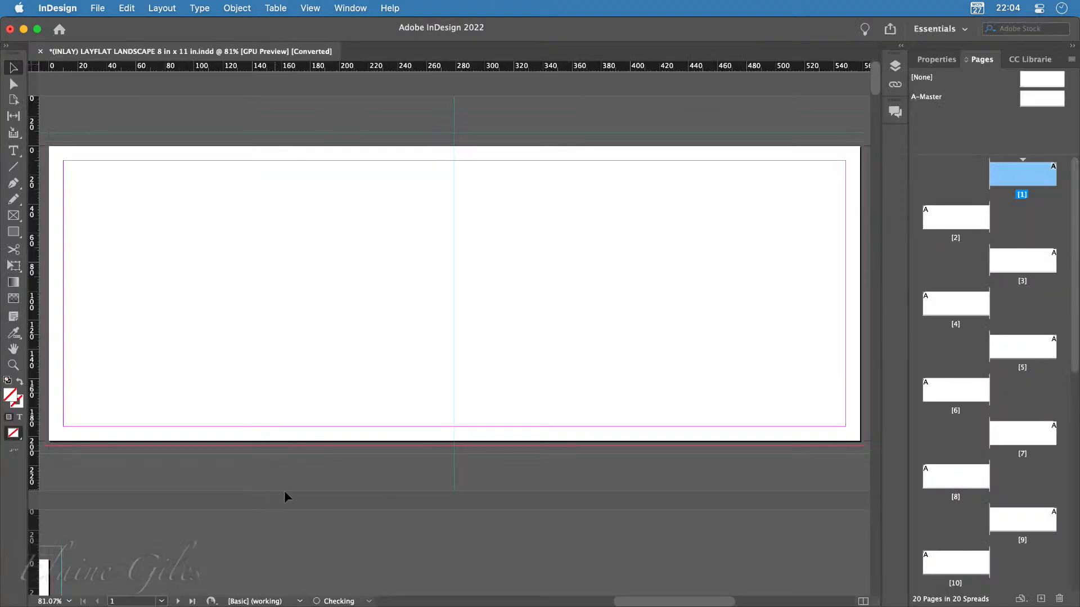
scroll(484, 514, "down", 5)
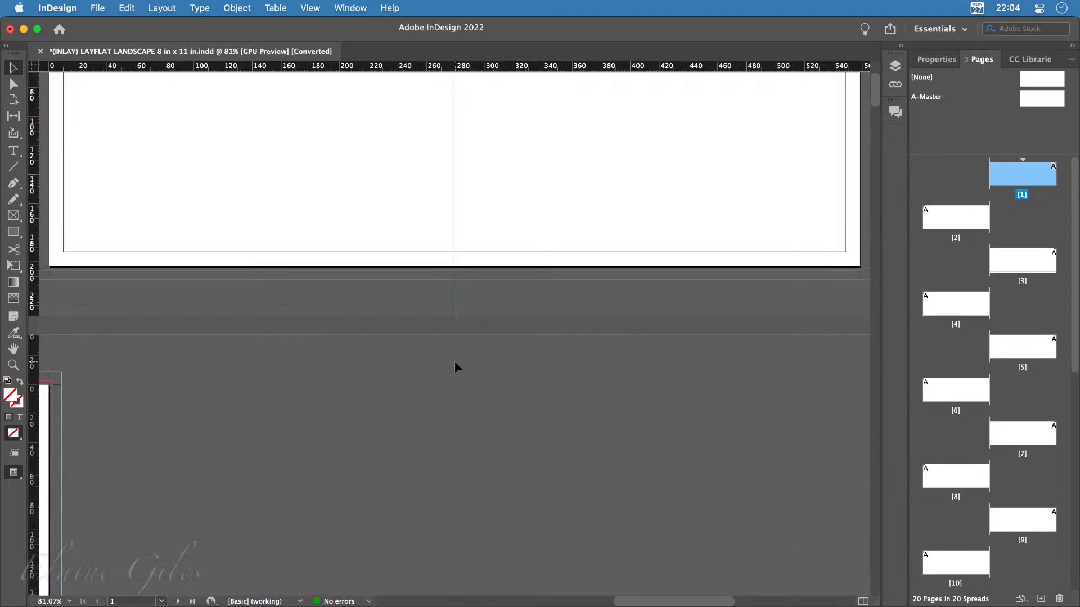
key("super+space")
type("hs")
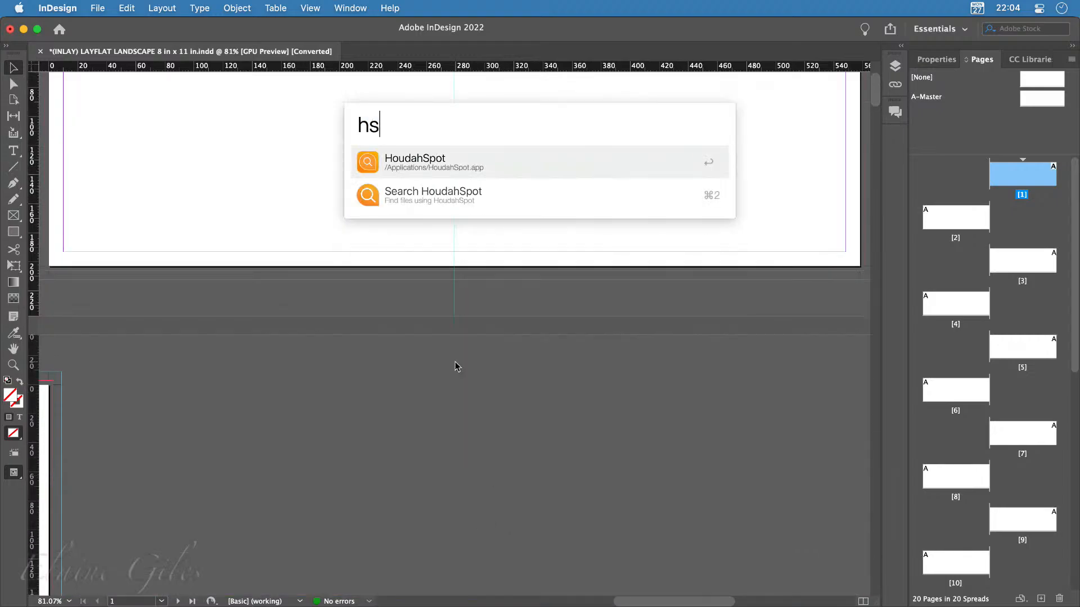
key("Return")
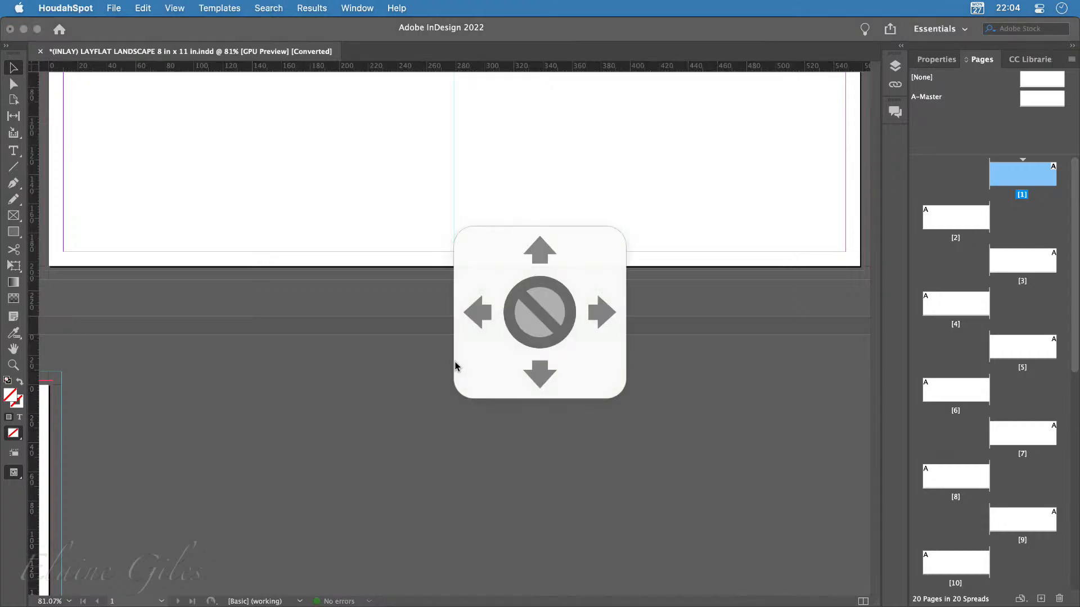
key("super+q")
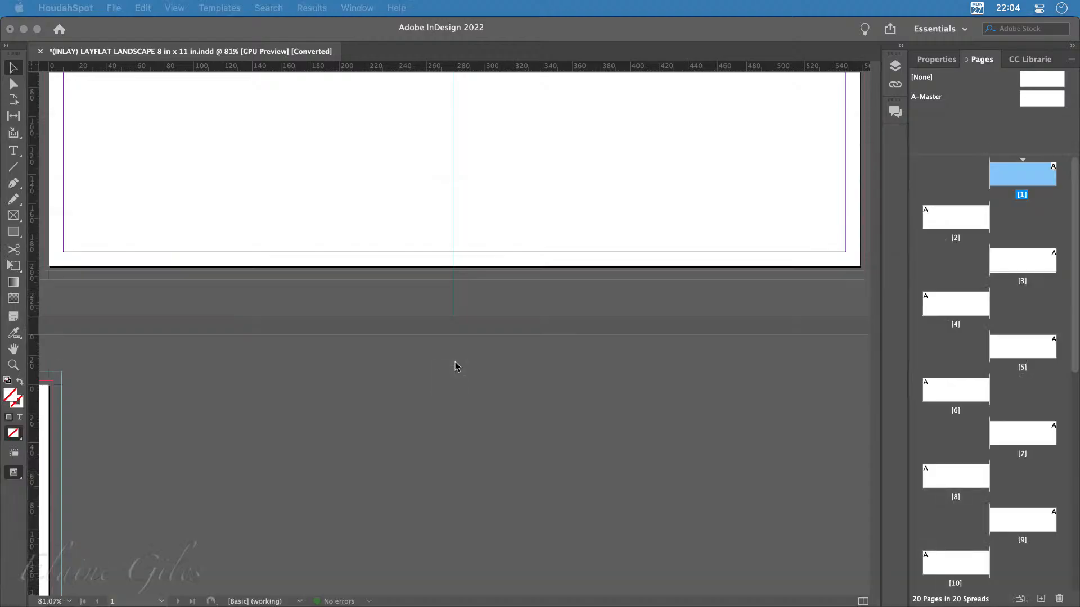